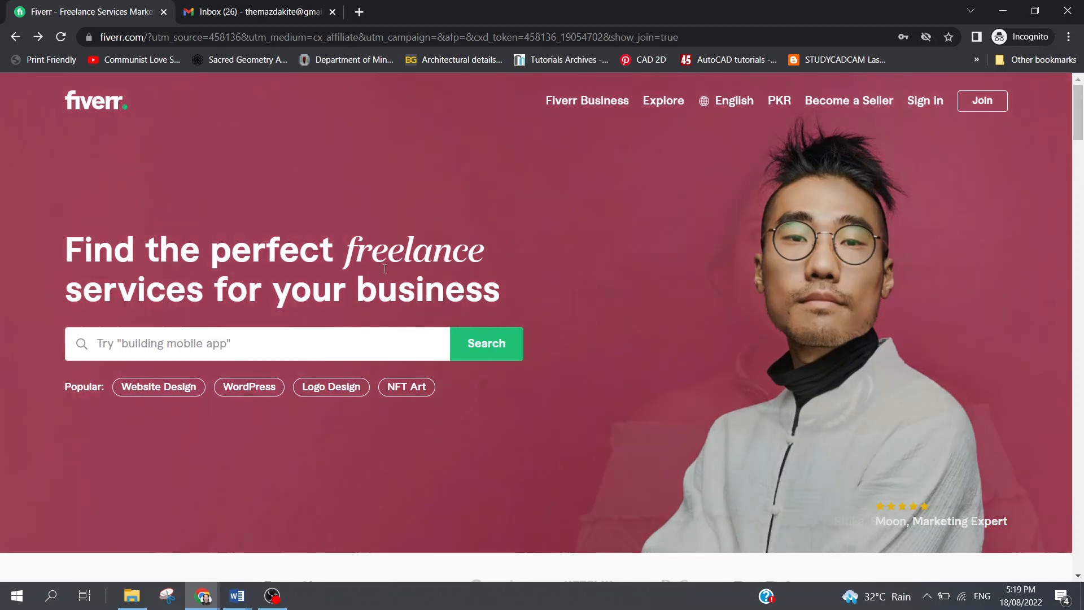
Step: Start joining Fiverr by continuing with the existing Google account
scroll(346, 196, "down", 1)
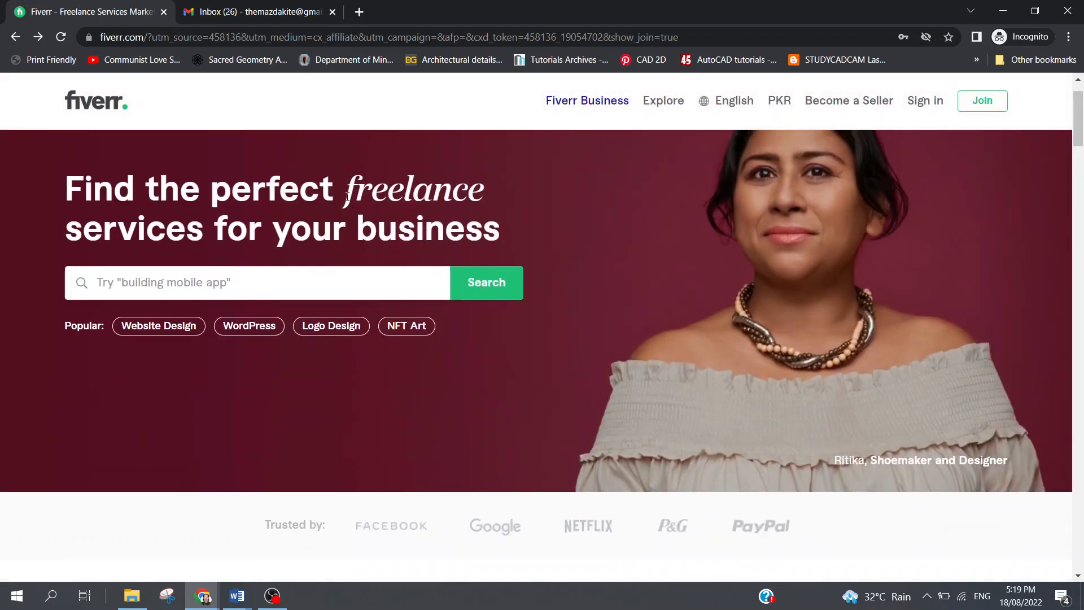
scroll(377, 217, "up", 1)
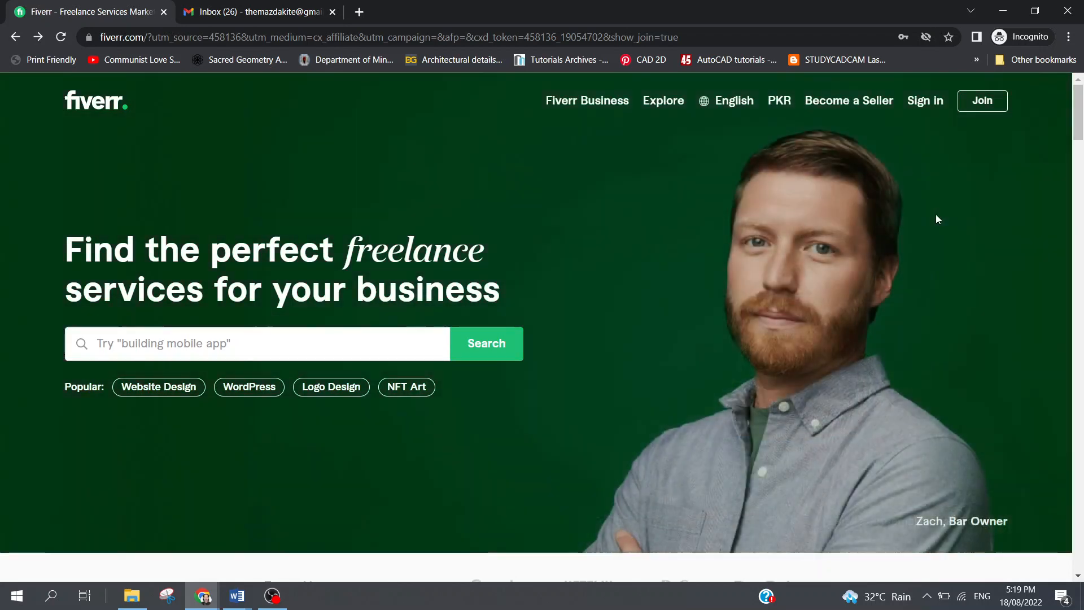
left_click(984, 101)
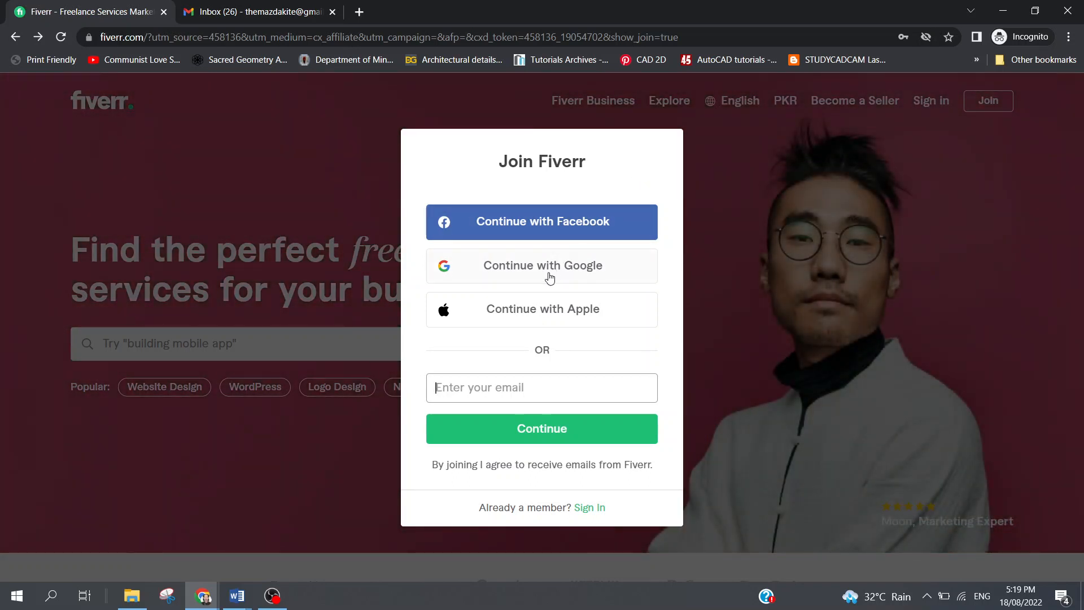
left_click(564, 274)
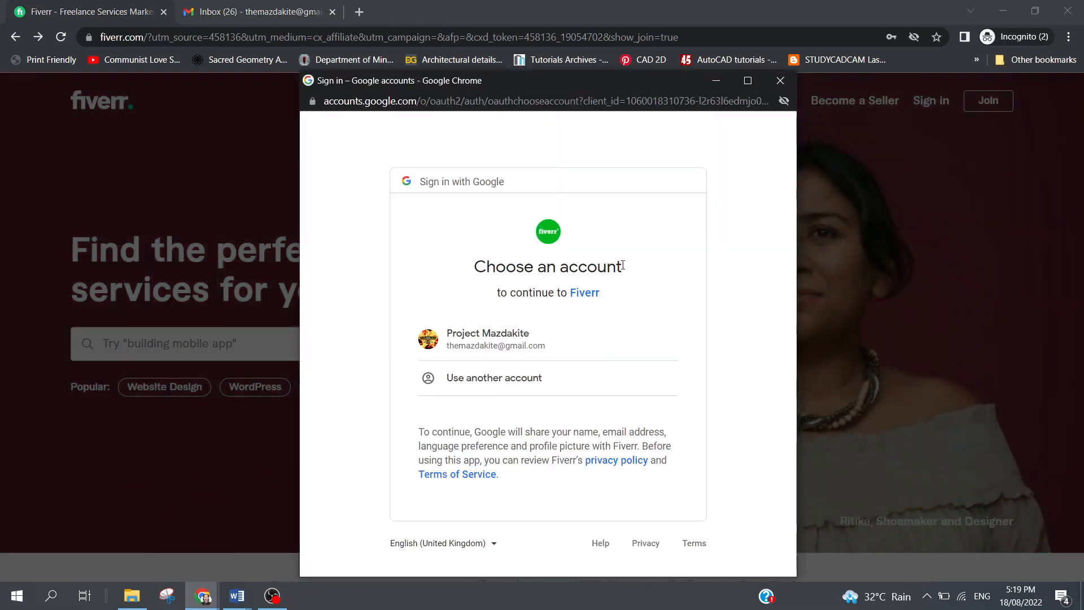
left_click(538, 342)
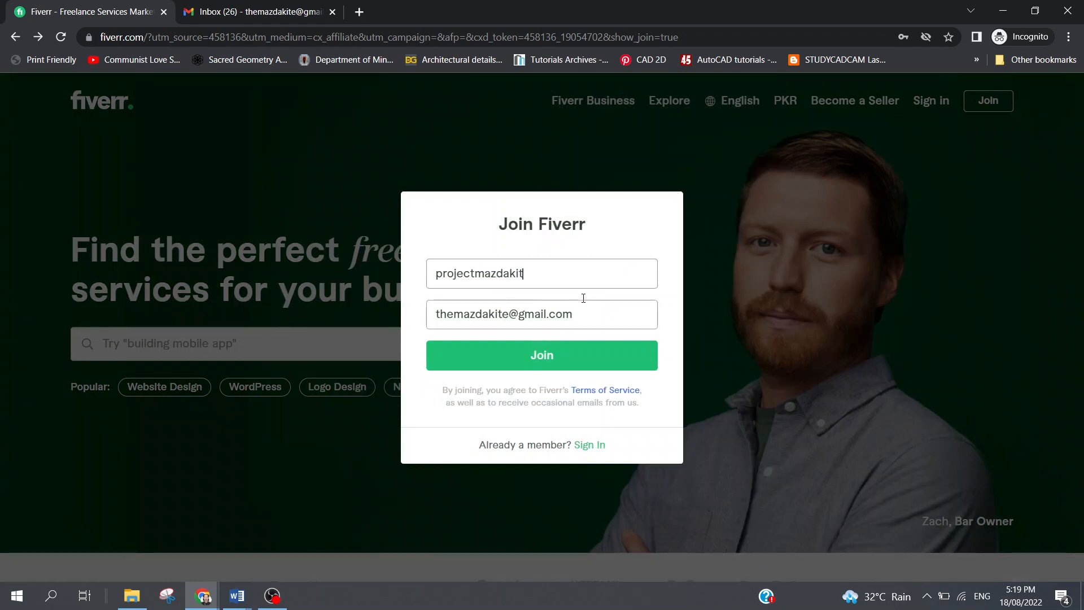
left_click_drag(562, 272, 420, 277)
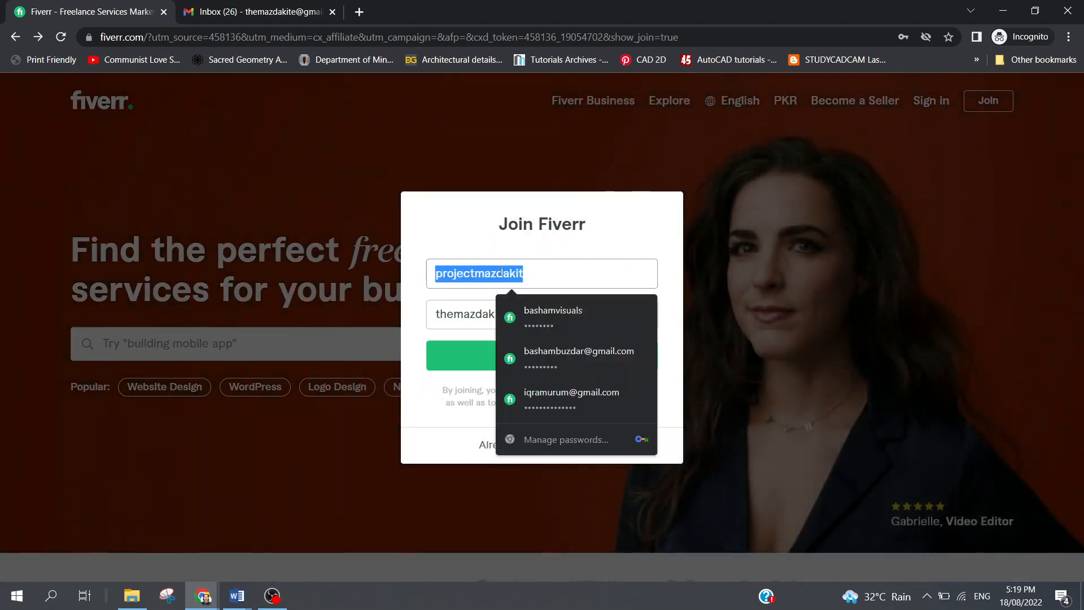
left_click(533, 272)
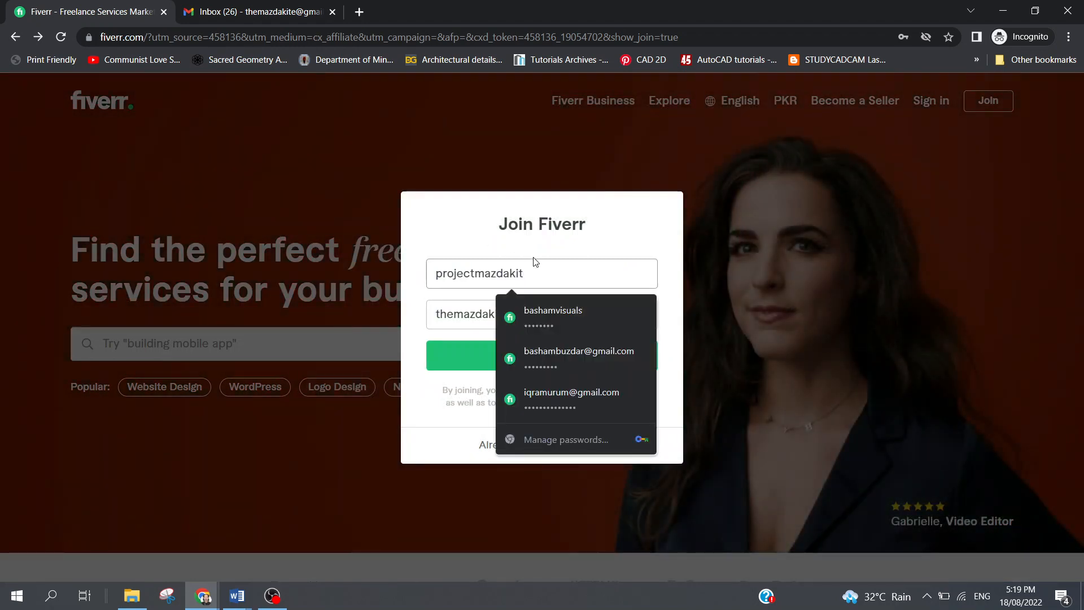
left_click(616, 235)
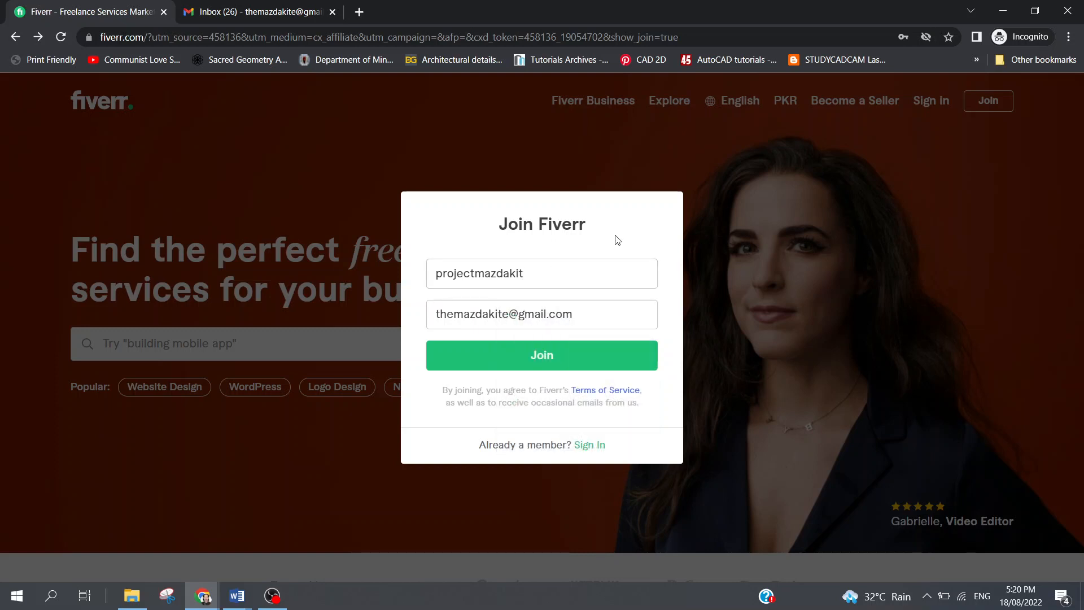
left_click_drag(539, 271, 394, 280)
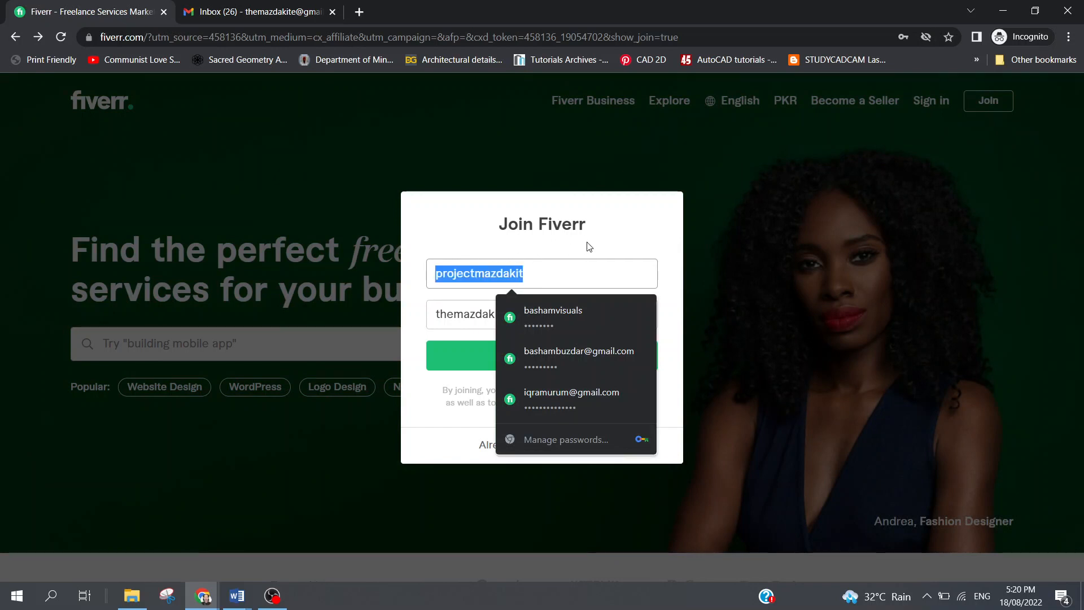
left_click(609, 243)
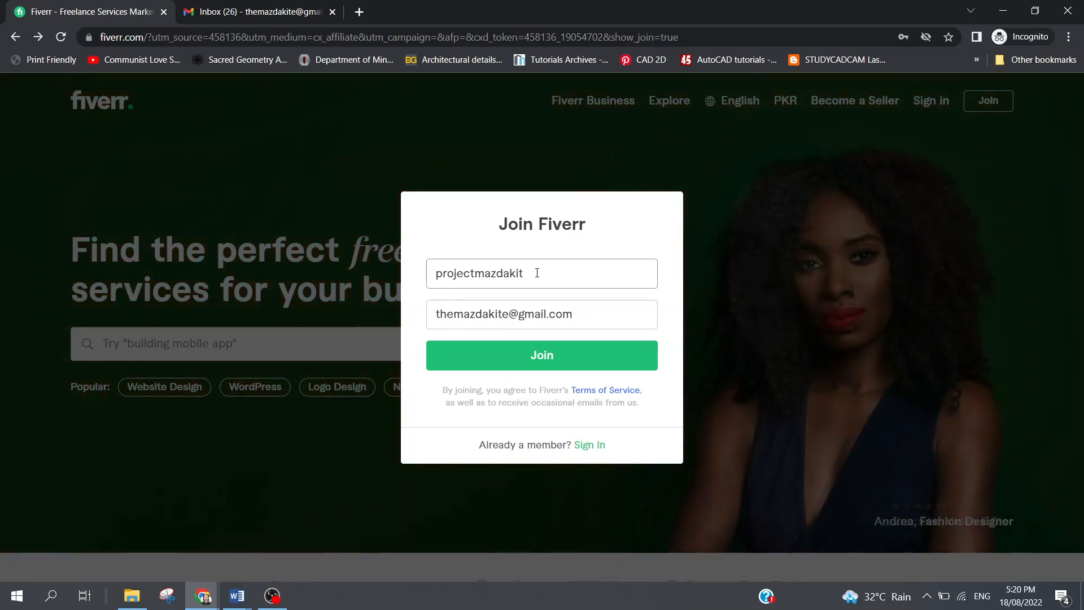
Step: Replace the suggested username in the Join Fiverr form with Photoshopwala
left_click_drag(543, 273, 273, 279)
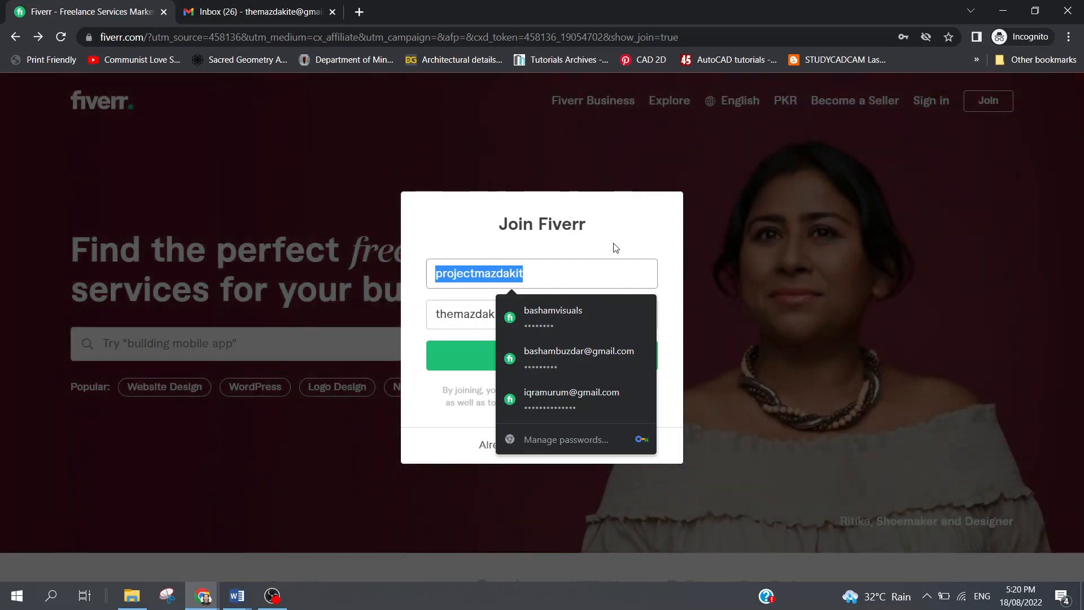
type("P")
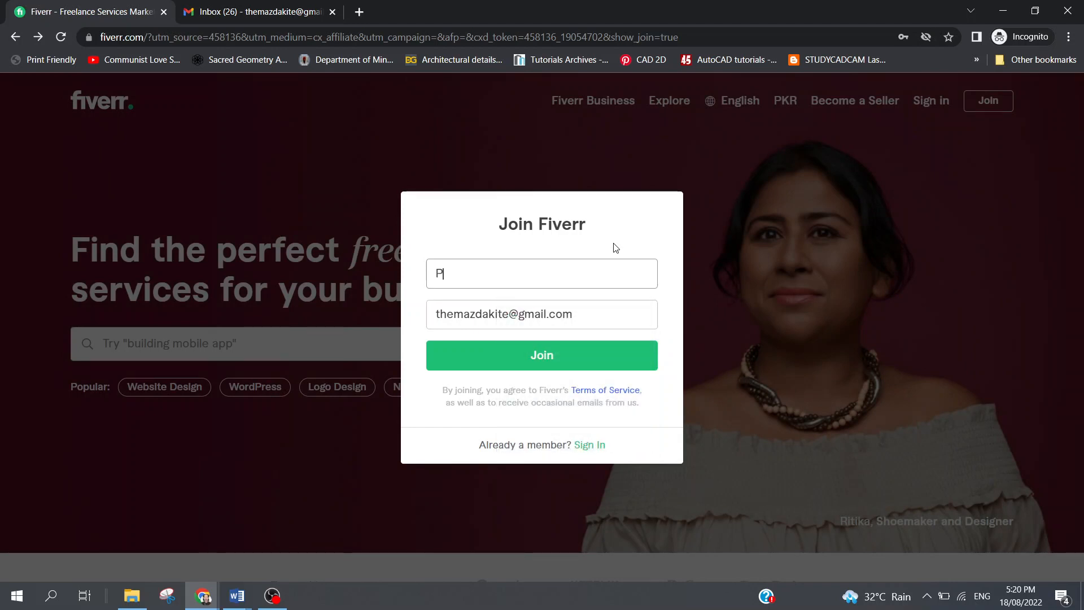
type("hotoshopwala")
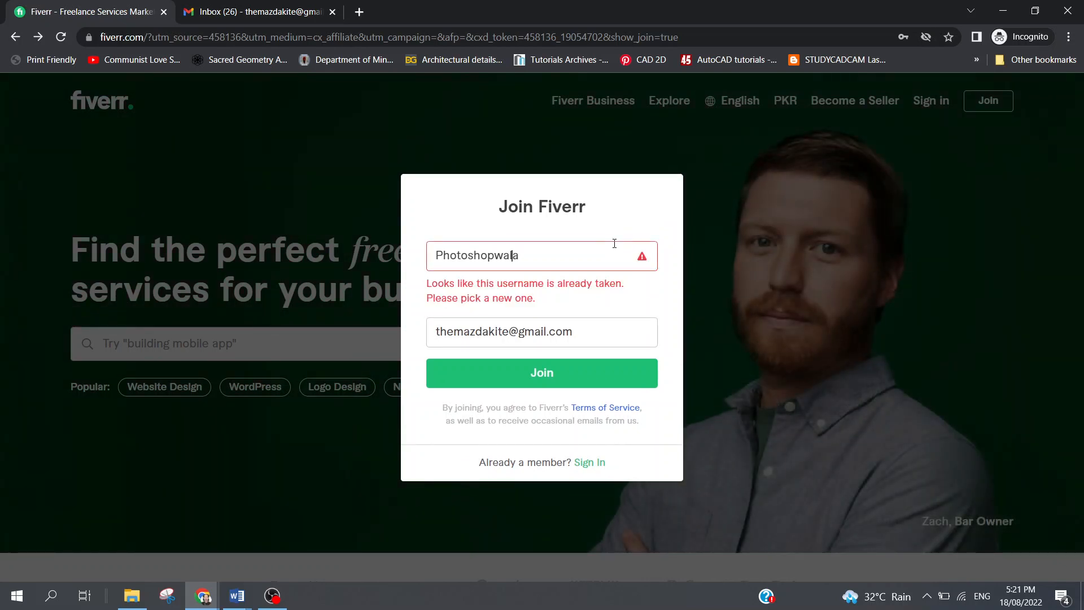
Step: Try the username ThPhotoshopwala, and remove the Th prefix again
key("Left")
key("Left")
key("Left")
key("Left")
key("Left")
key("Left")
key("Left")
key("Left")
key("Left")
key("Left")
key("Left")
key("Left")
key("Left")
type("Th")
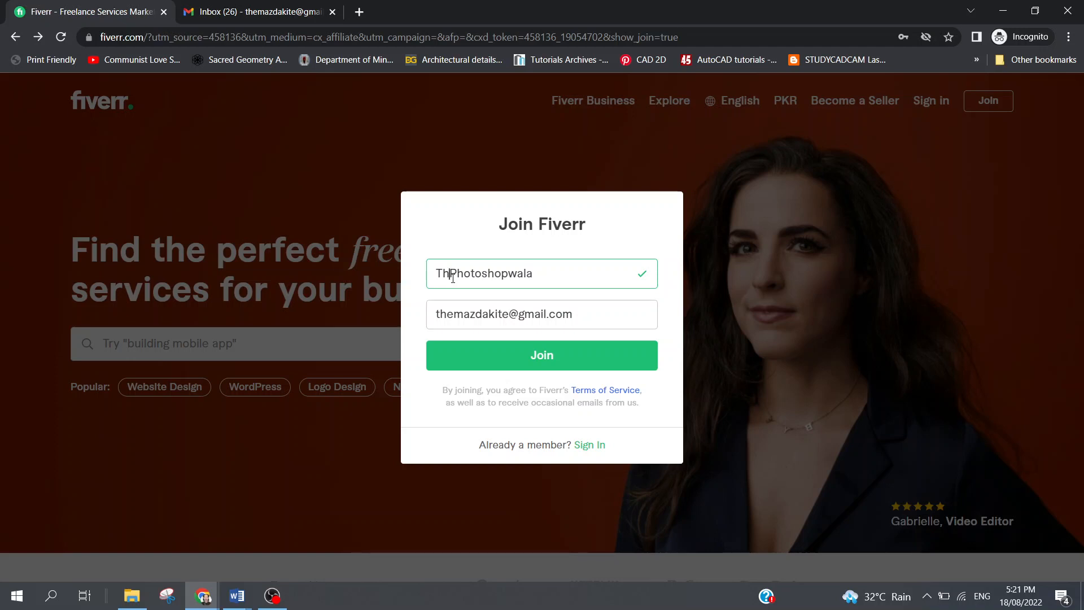
left_click_drag(450, 275, 433, 276)
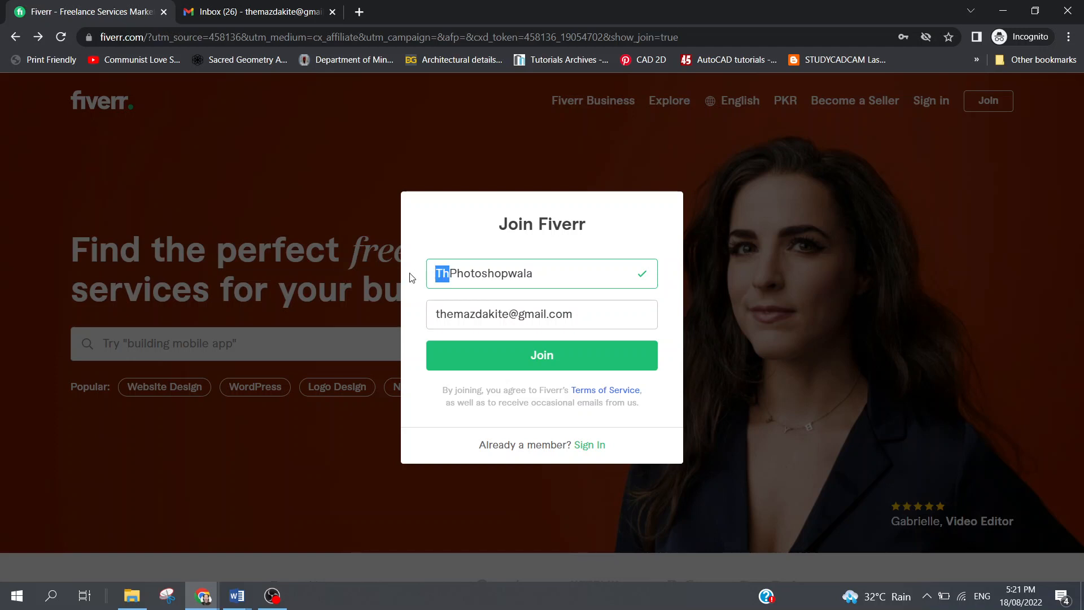
left_click(449, 274)
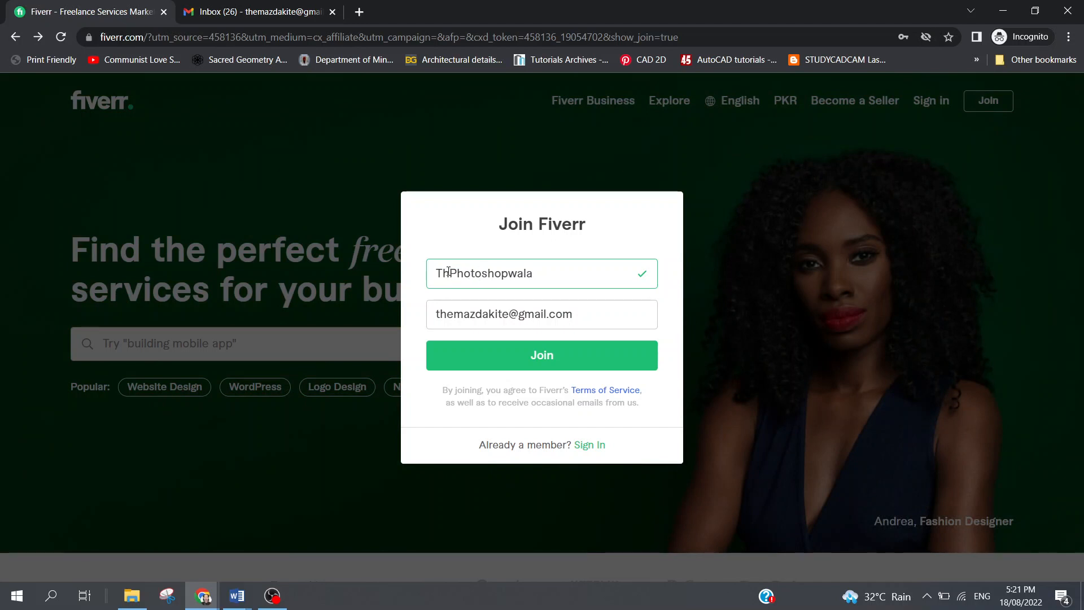
left_click_drag(449, 273, 401, 274)
key("BackSpace")
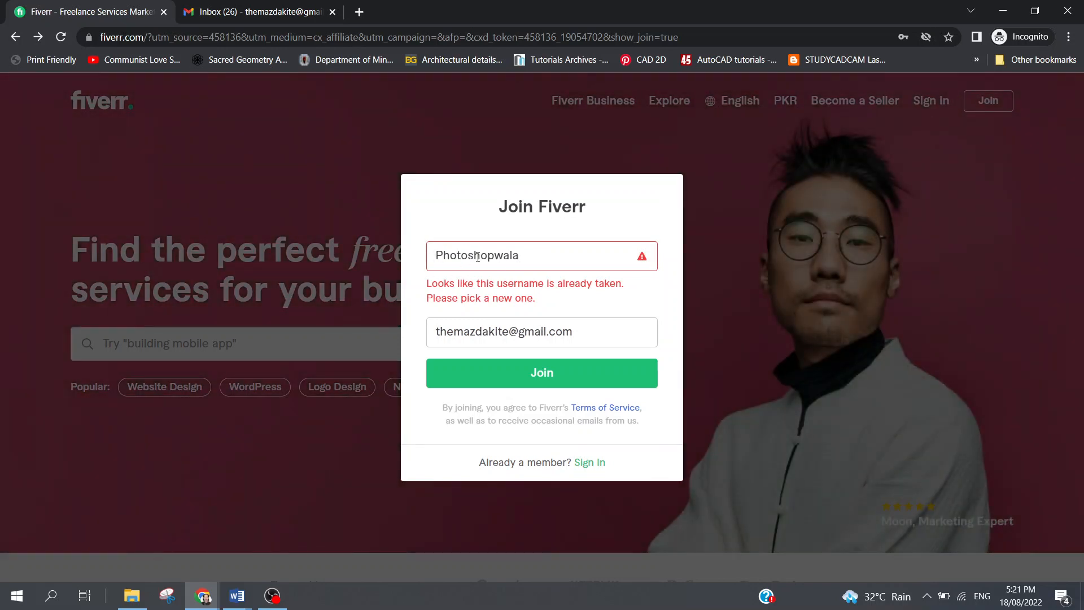
Step: Try ending the username with a full stop and B, and delete that suffix again
type(".")
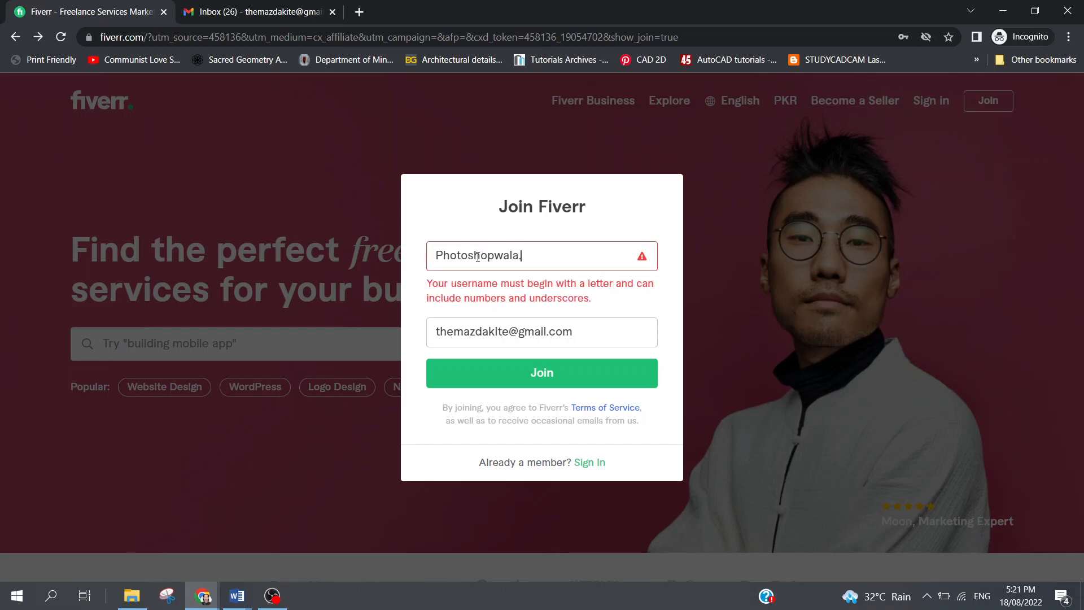
type("B")
key("BackSpace")
key("BackSpace")
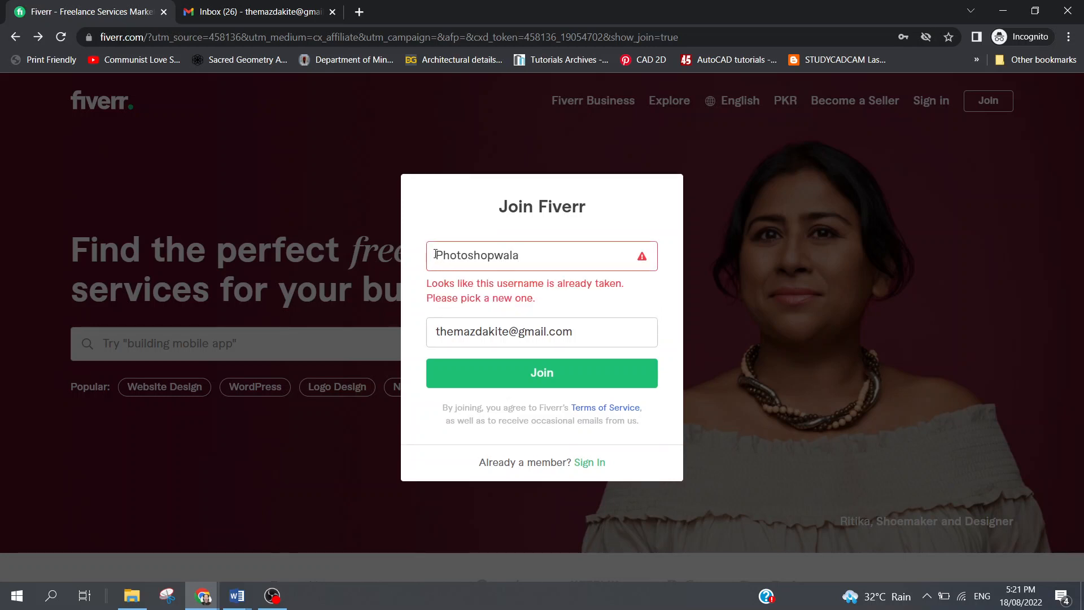
Step: Try the prefixes Th and Ba in front of Photoshopwala, and delete each one again
left_click(435, 255)
type("Th")
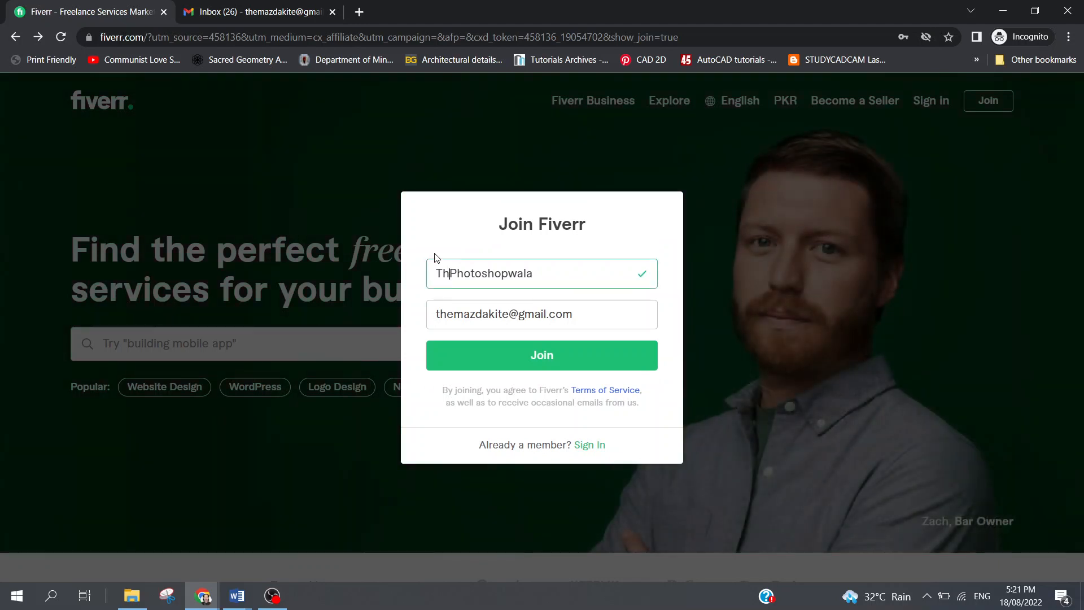
key("BackSpace")
key("BackSpace")
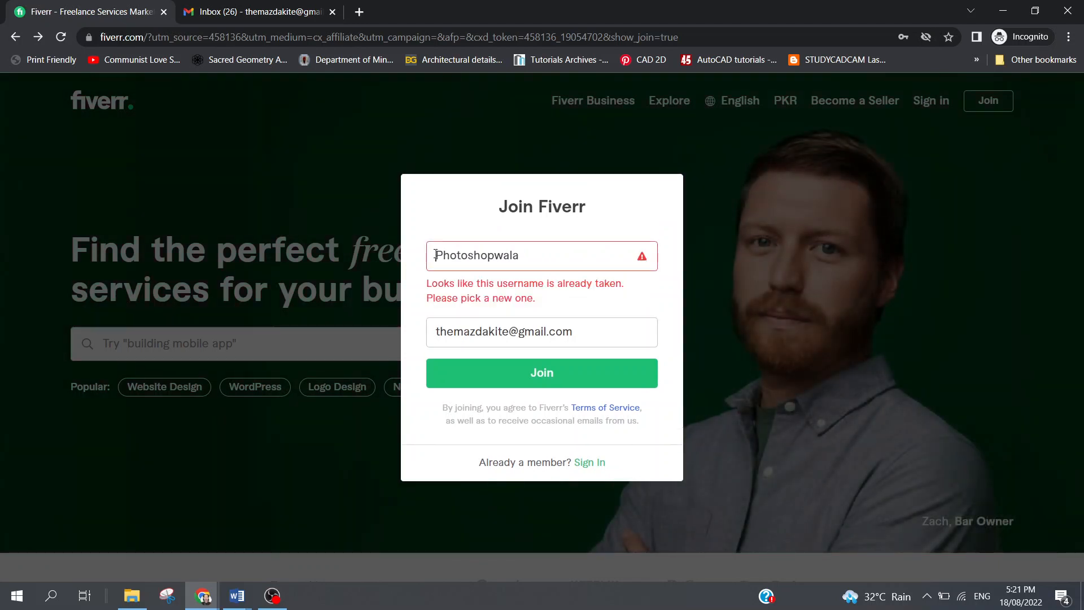
type("B")
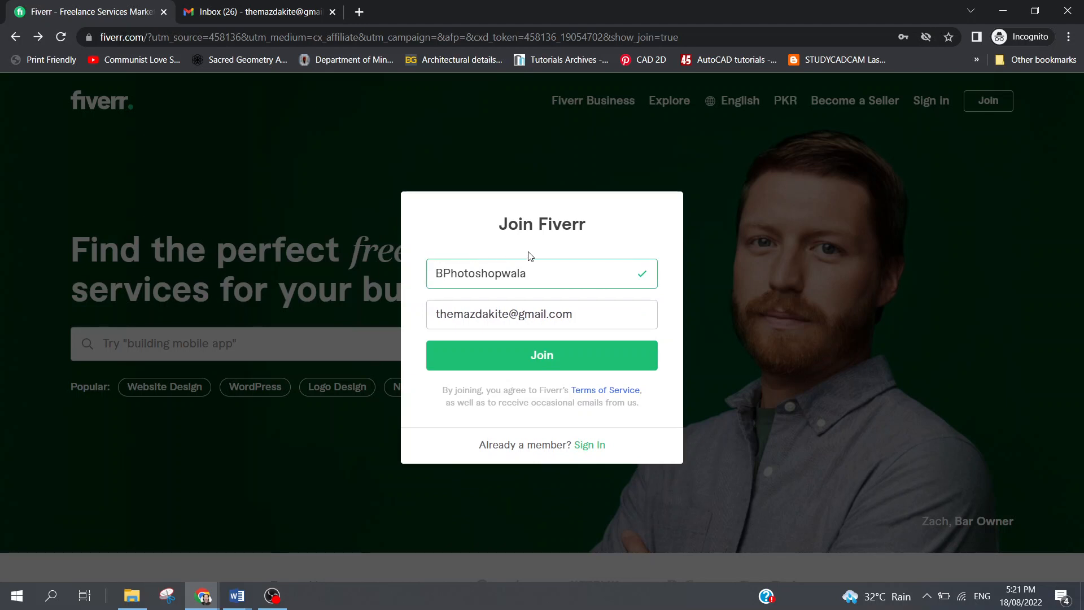
type("a")
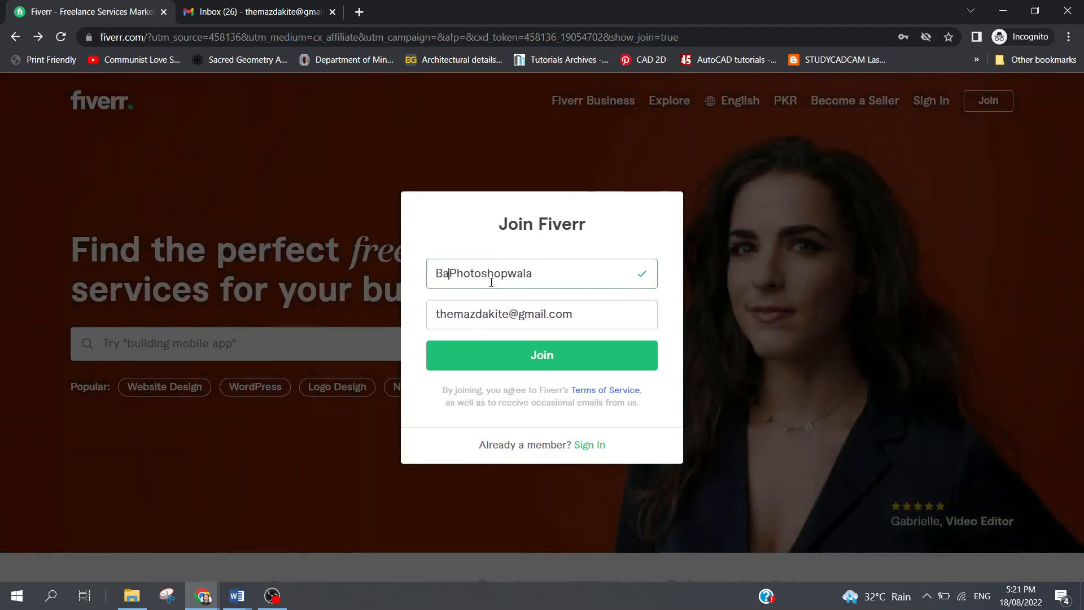
key("BackSpace")
key("BackSpace")
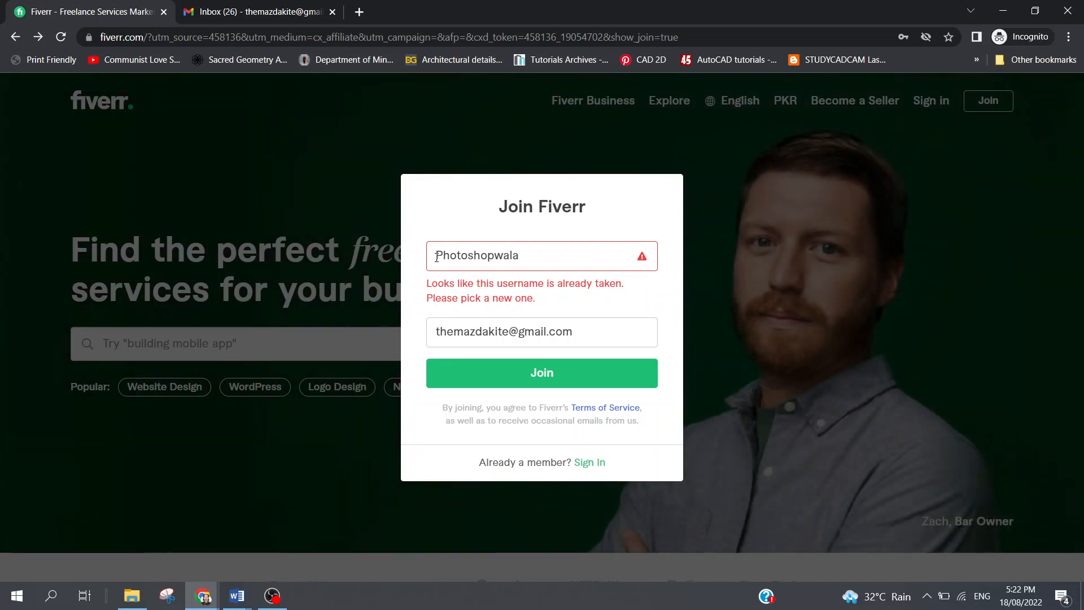
Step: Set the username to APhotoshopwala and submit the form to create the Fiverr account
left_click(436, 257)
type("A")
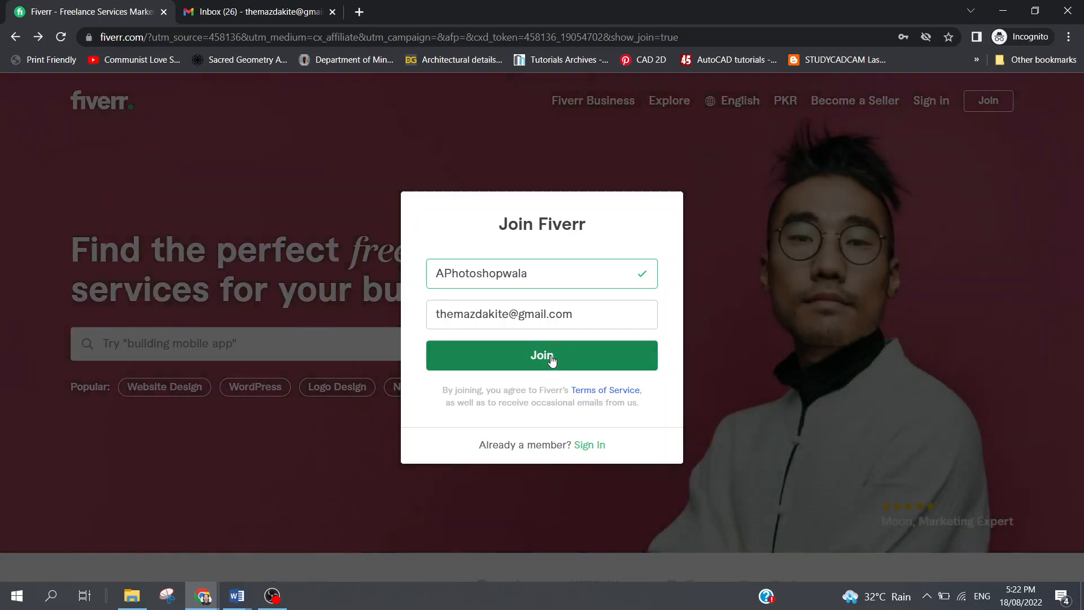
left_click(551, 357)
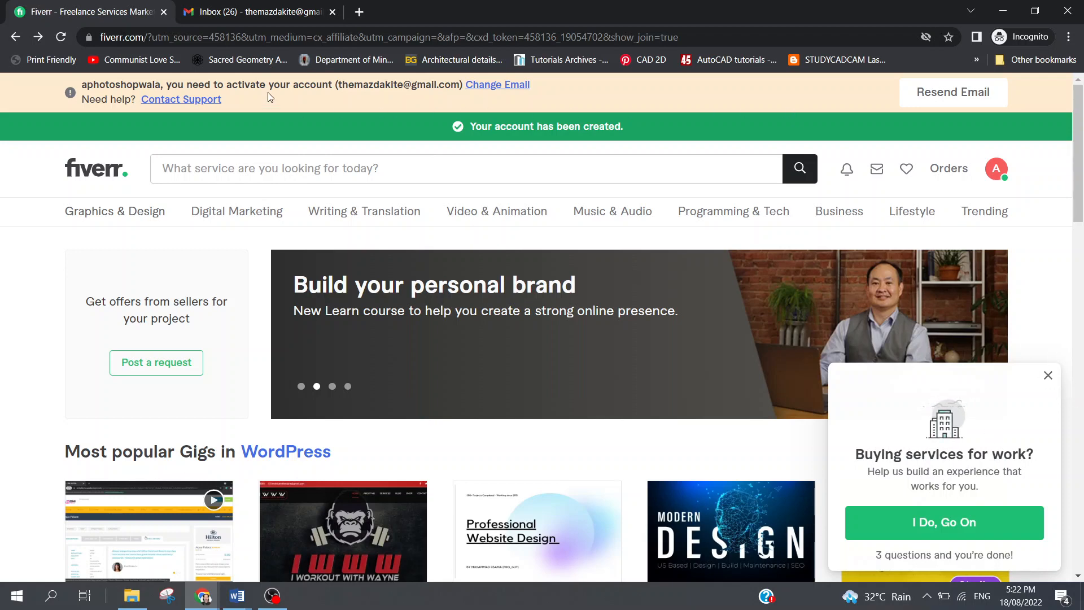
Step: Switch to Gmail, look for the activation email in the inbox categories, and accept desktop notifications
left_click(260, 13)
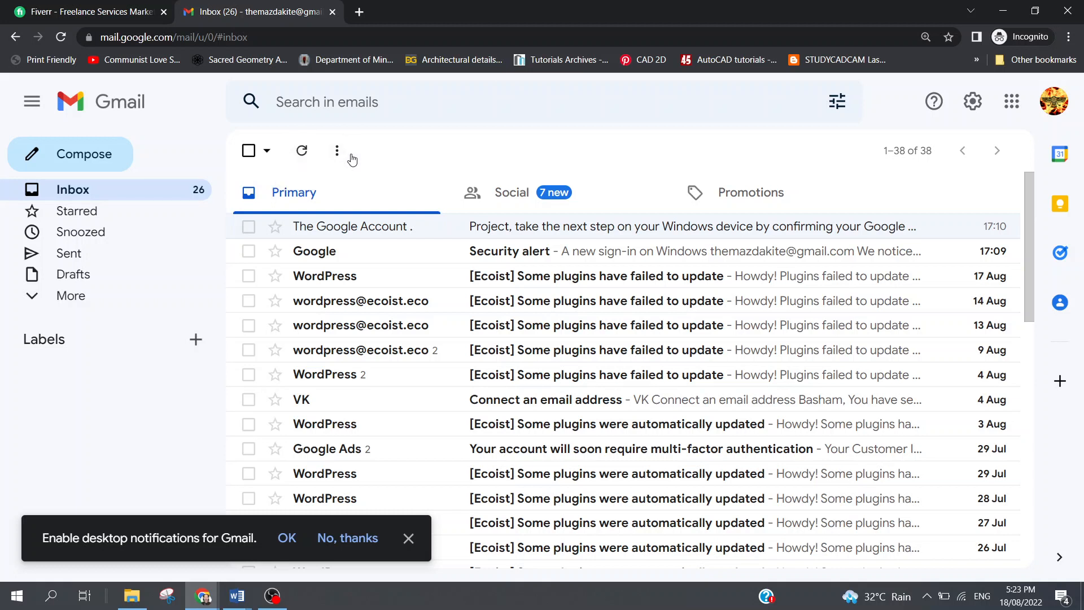
left_click(721, 193)
left_click(611, 200)
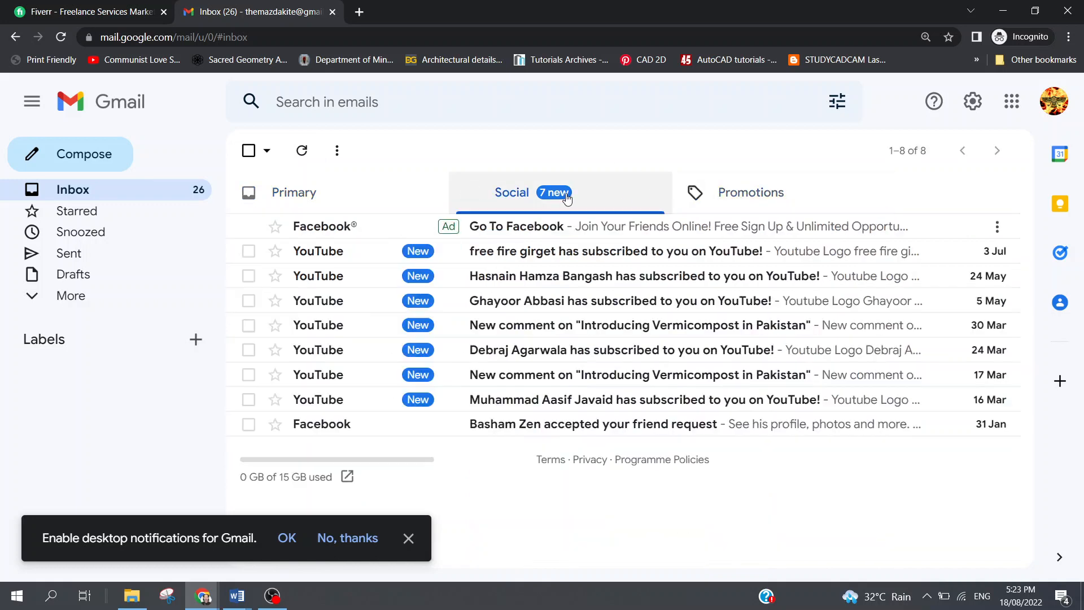
left_click(390, 199)
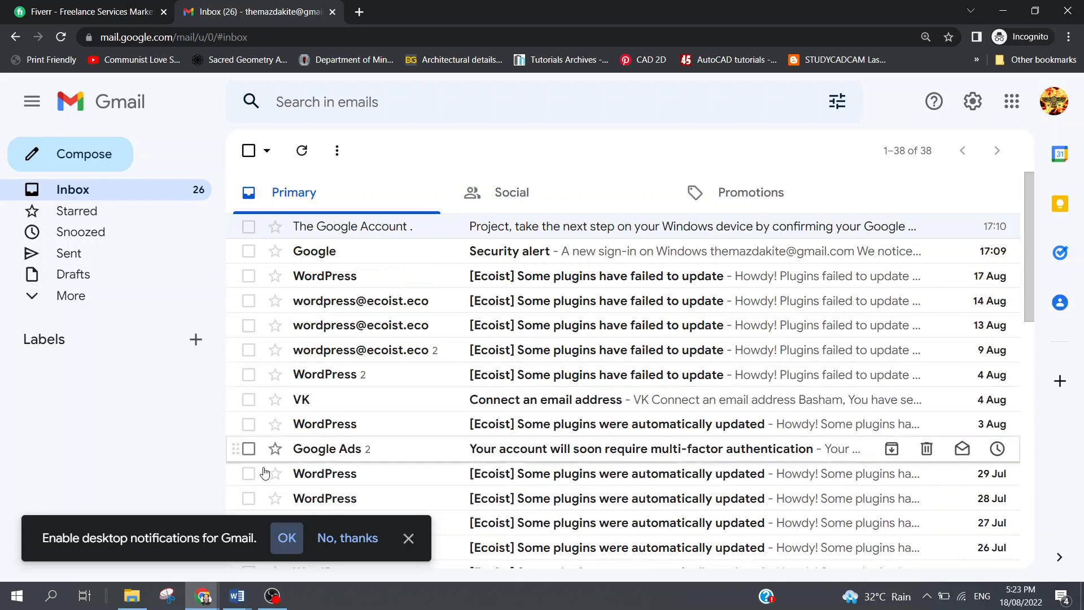
left_click(289, 547)
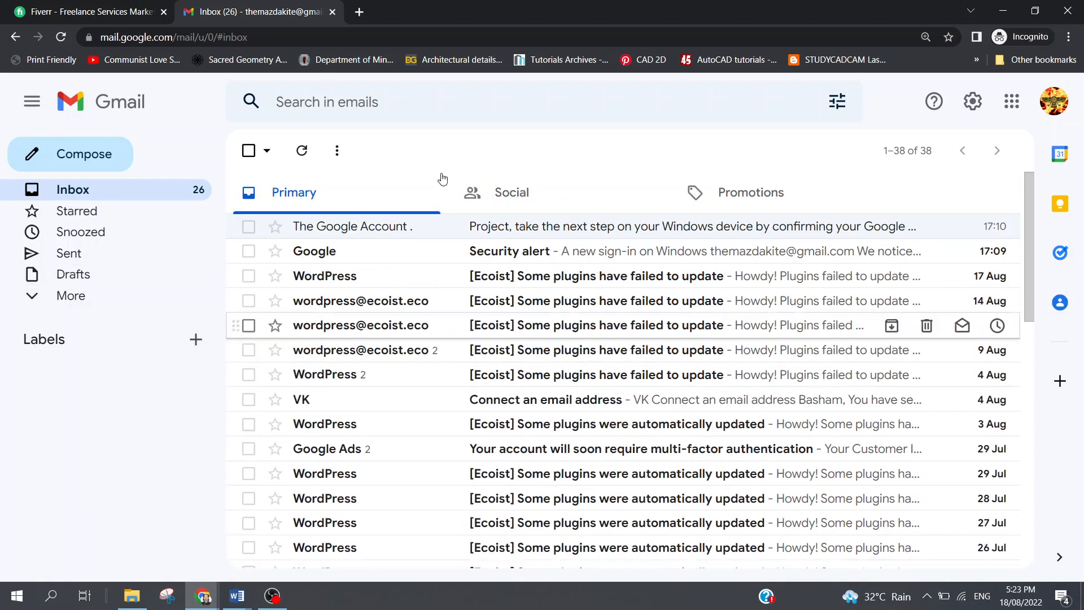
Step: Switch back to Fiverr, request the activation email again, and reload the page
left_click(72, 13)
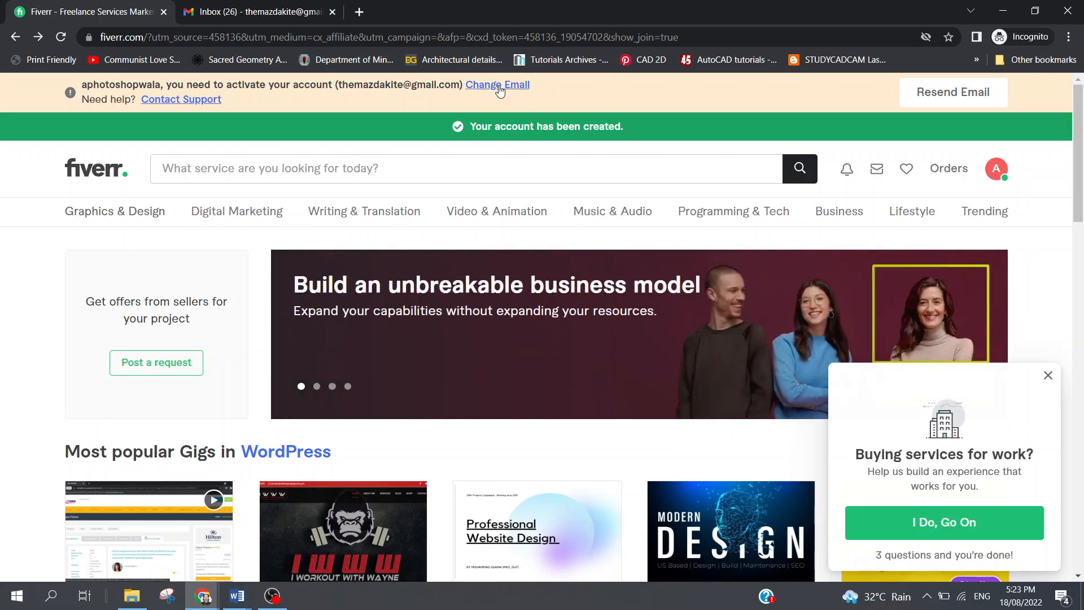
left_click(946, 92)
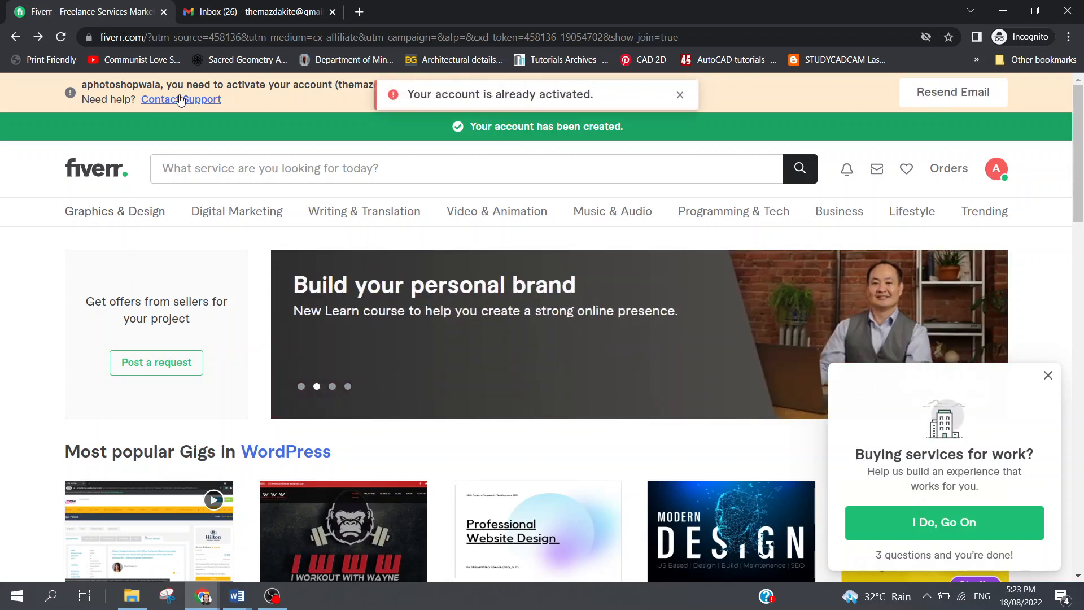
left_click(60, 37)
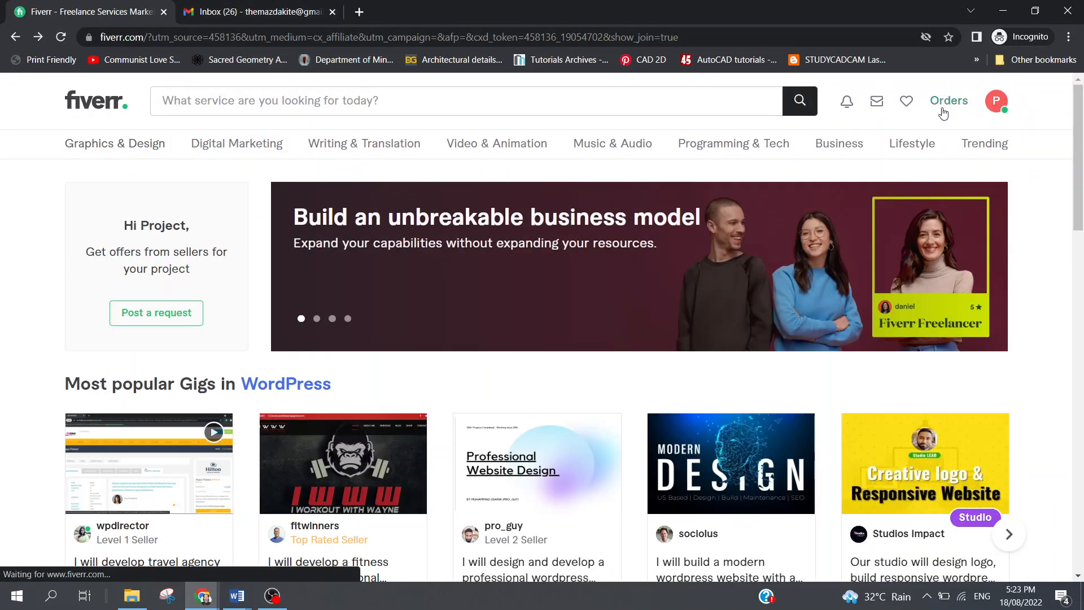
Step: Switch to Gmail and look for the Fiverr activation email in the Social category, All Mail and the inbox
left_click(230, 20)
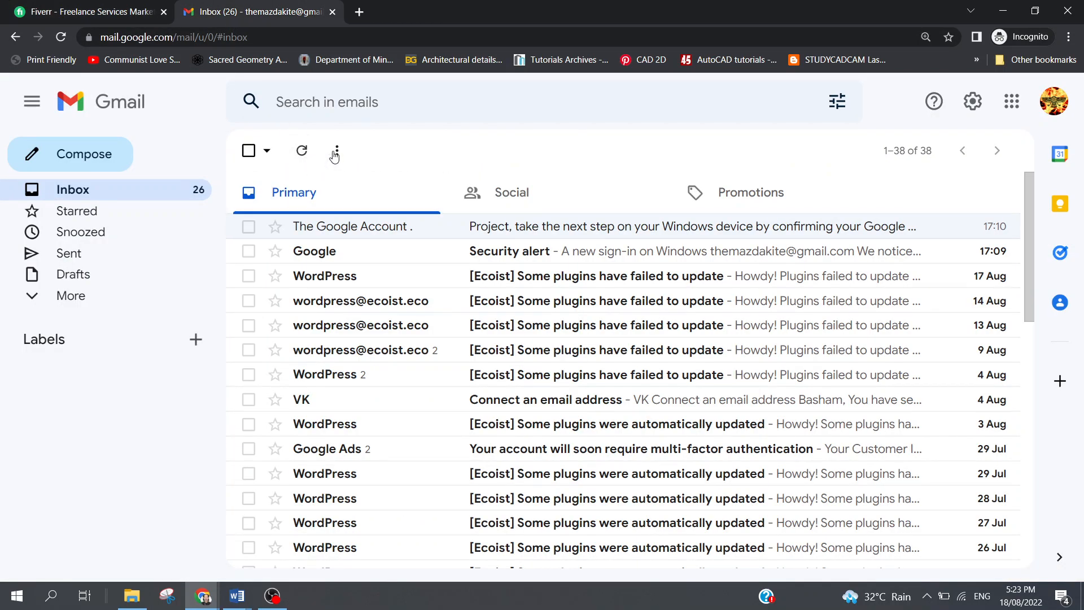
left_click(786, 184)
left_click(572, 197)
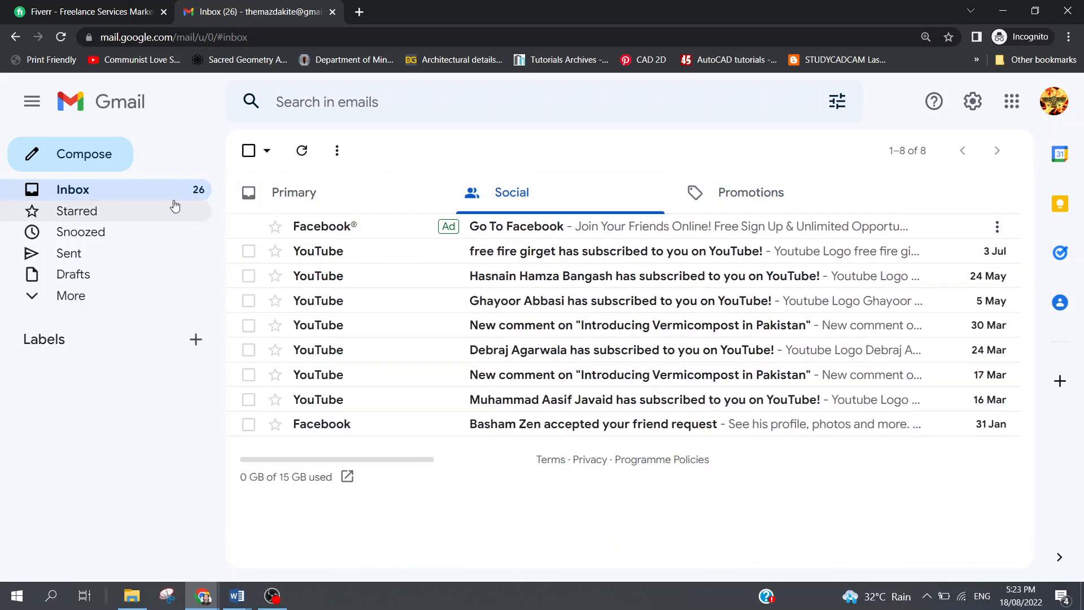
left_click(80, 303)
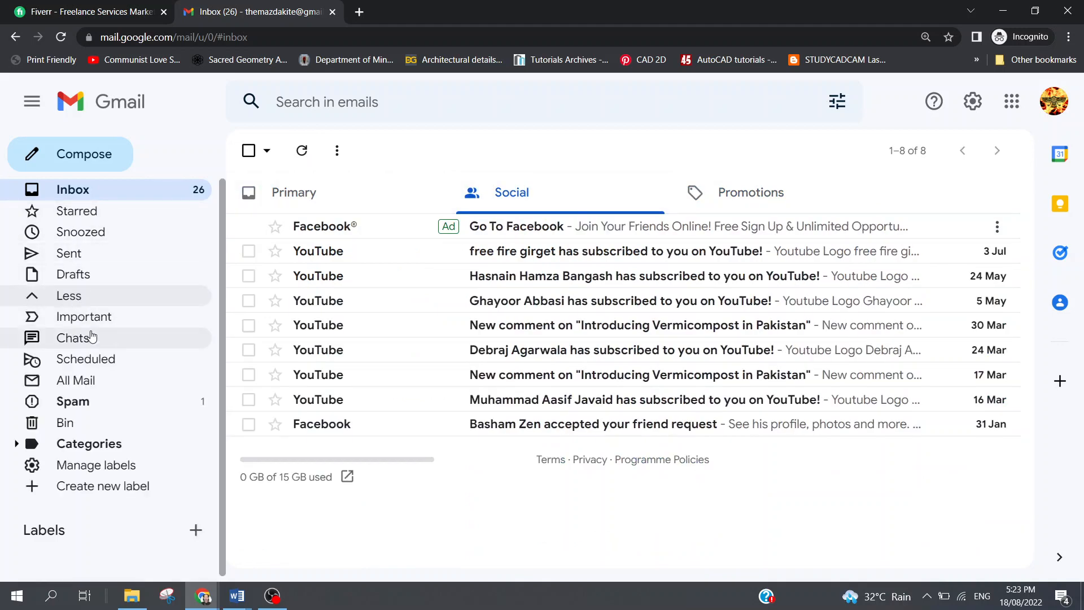
left_click(99, 384)
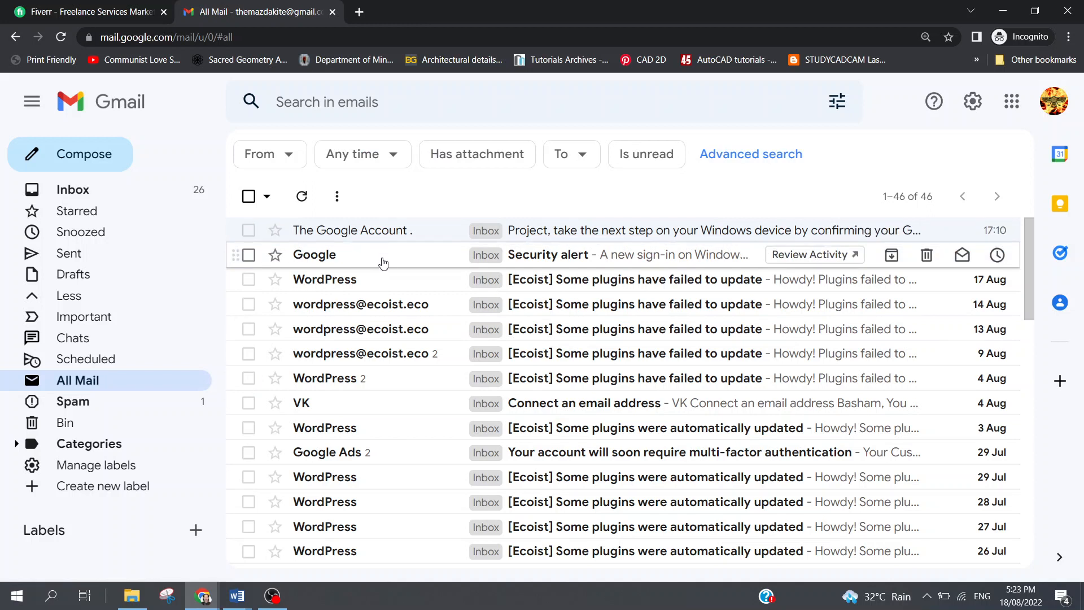
left_click(105, 202)
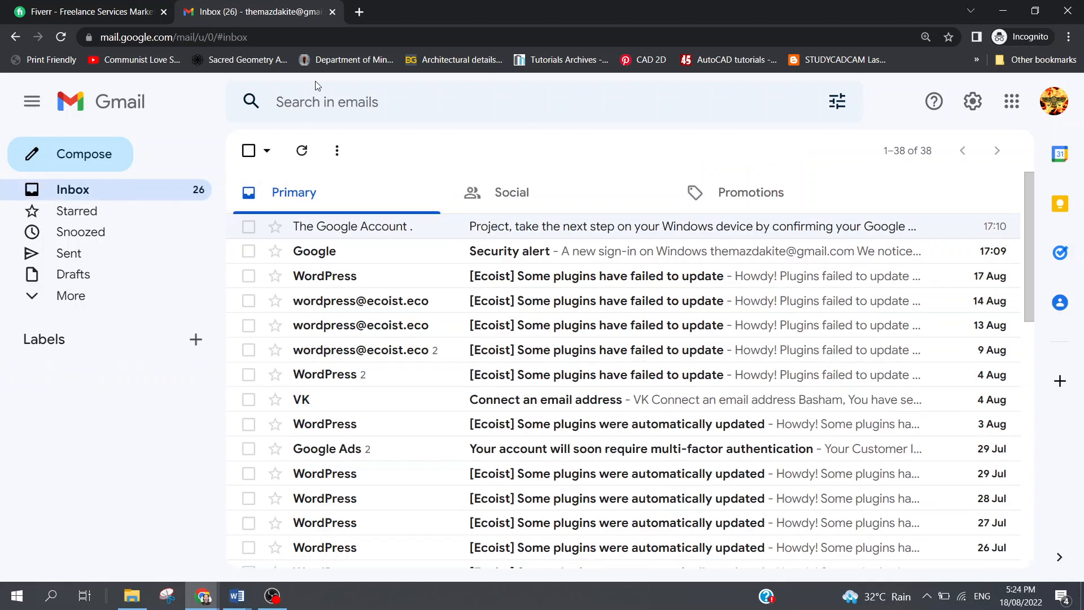
Step: Switch back to Fiverr and dismiss the survey about buying services for work without answering it
left_click(46, 13)
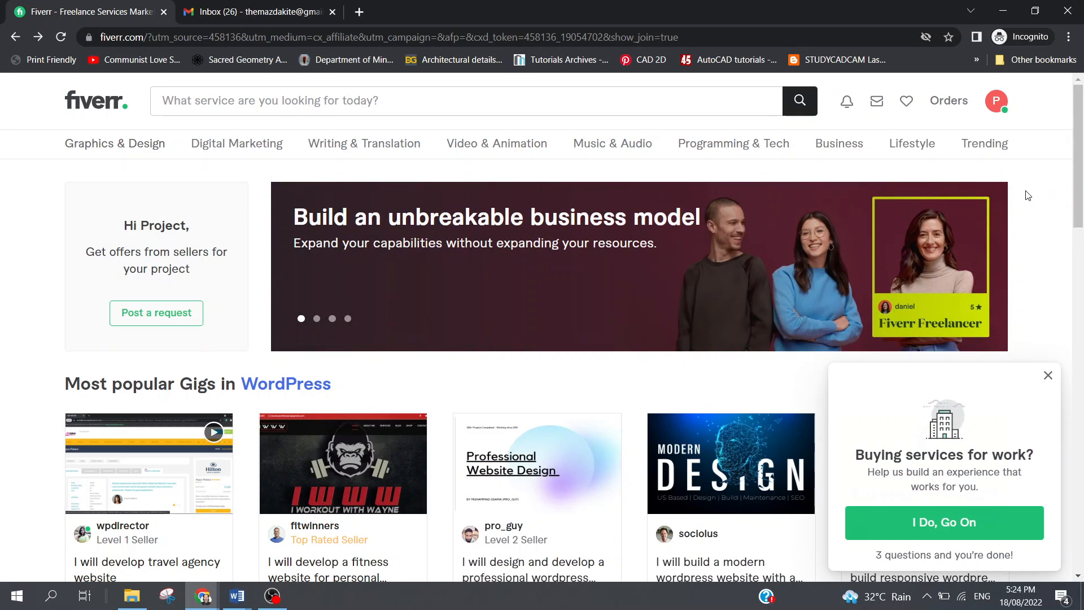
left_click(1006, 114)
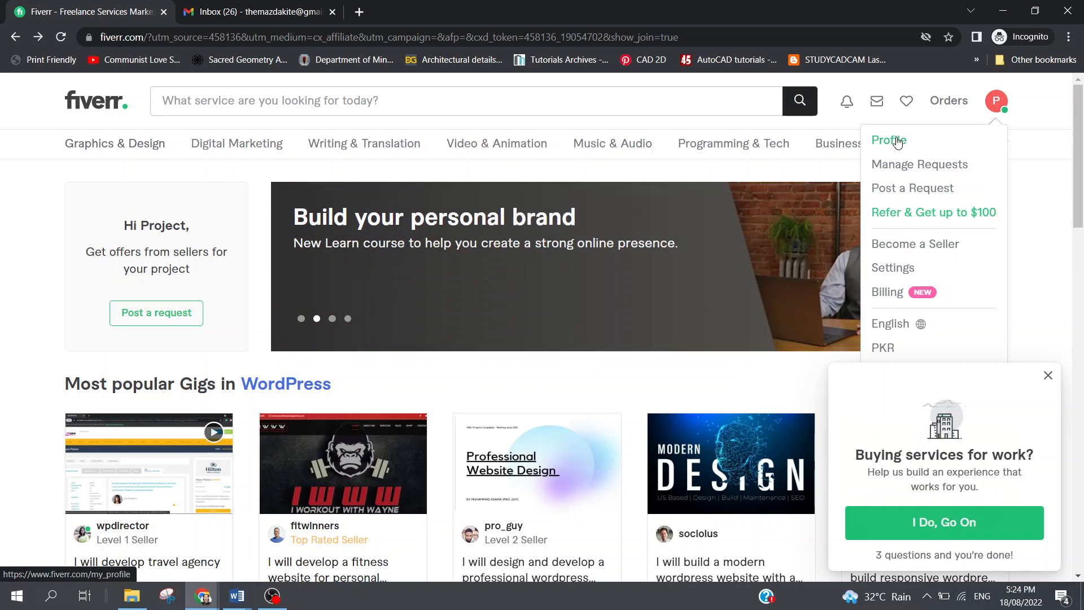
left_click(41, 239)
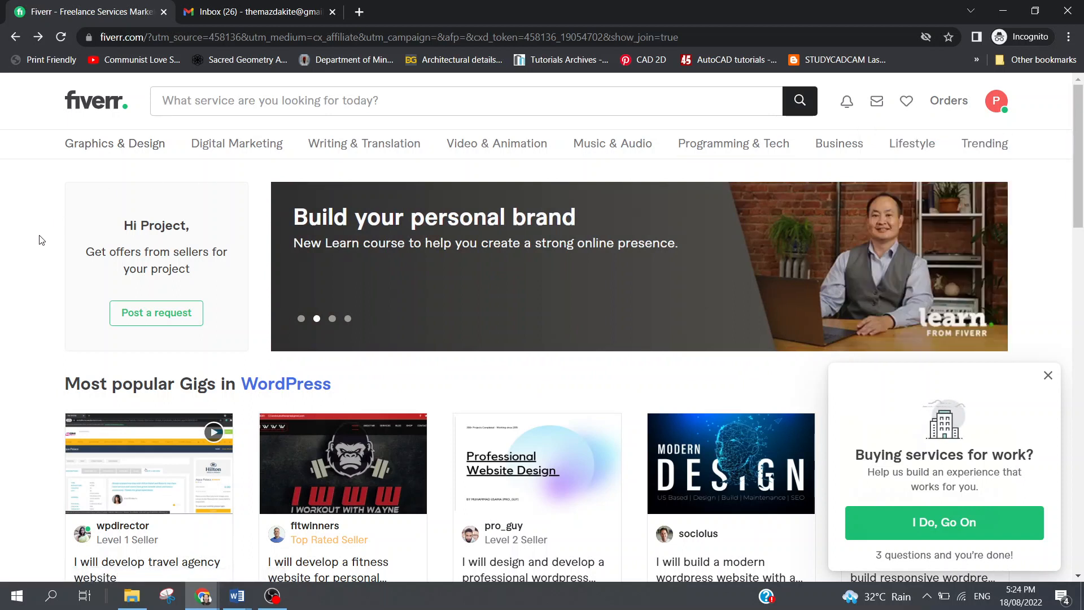
left_click(946, 532)
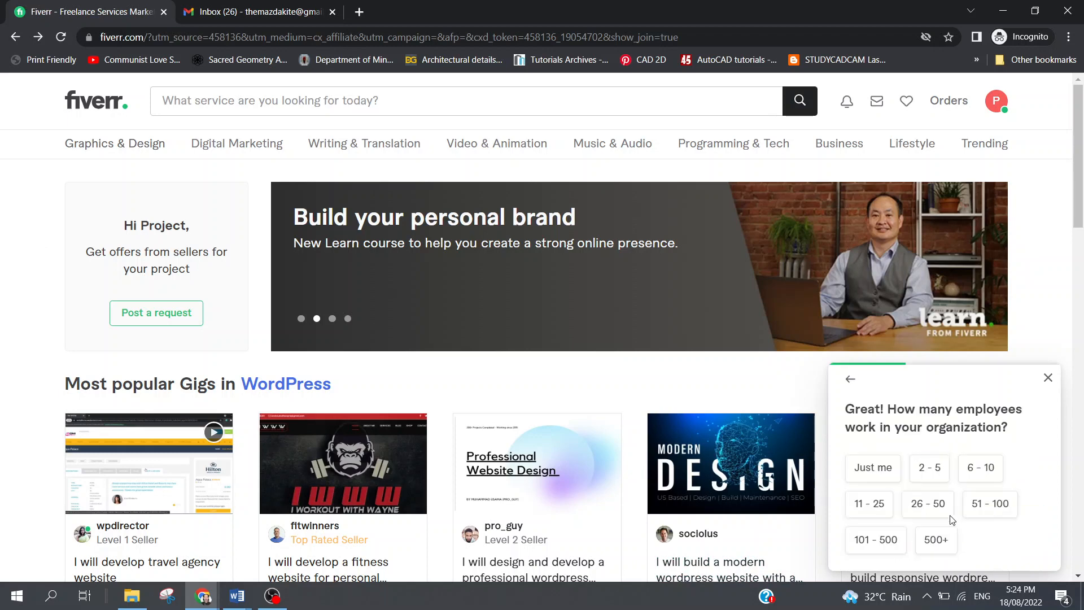
left_click(1047, 379)
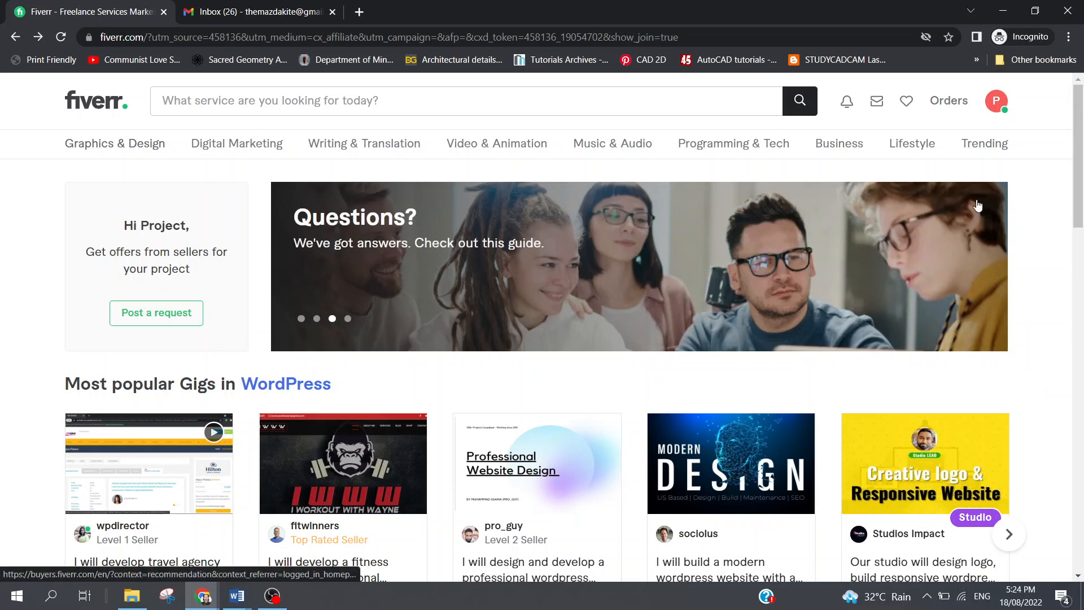
Step: Choose Become a Seller for the account and start the seller onboarding
left_click(996, 102)
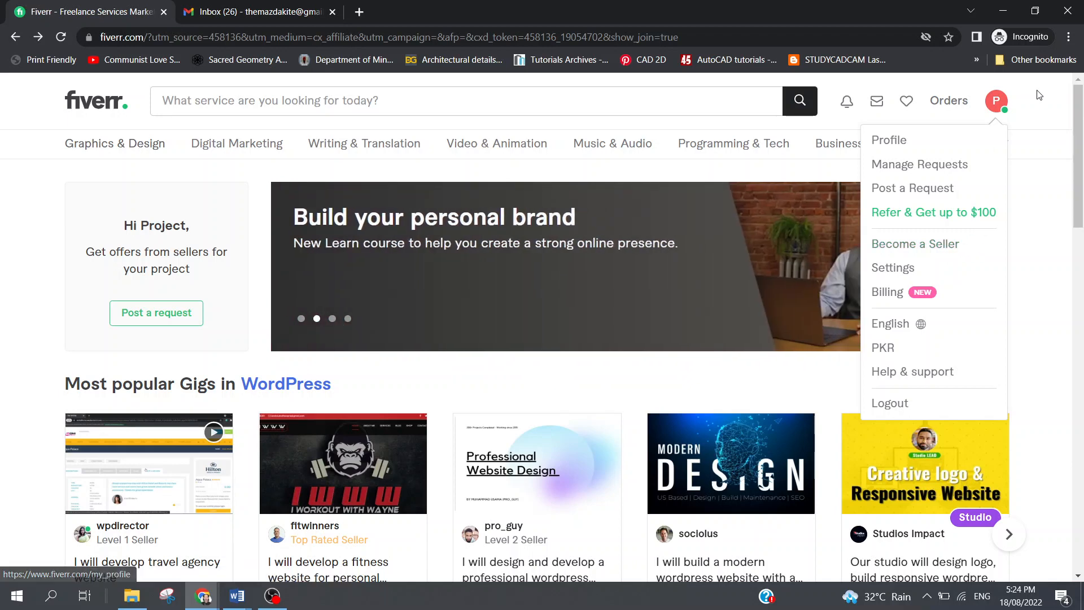
left_click(1047, 100)
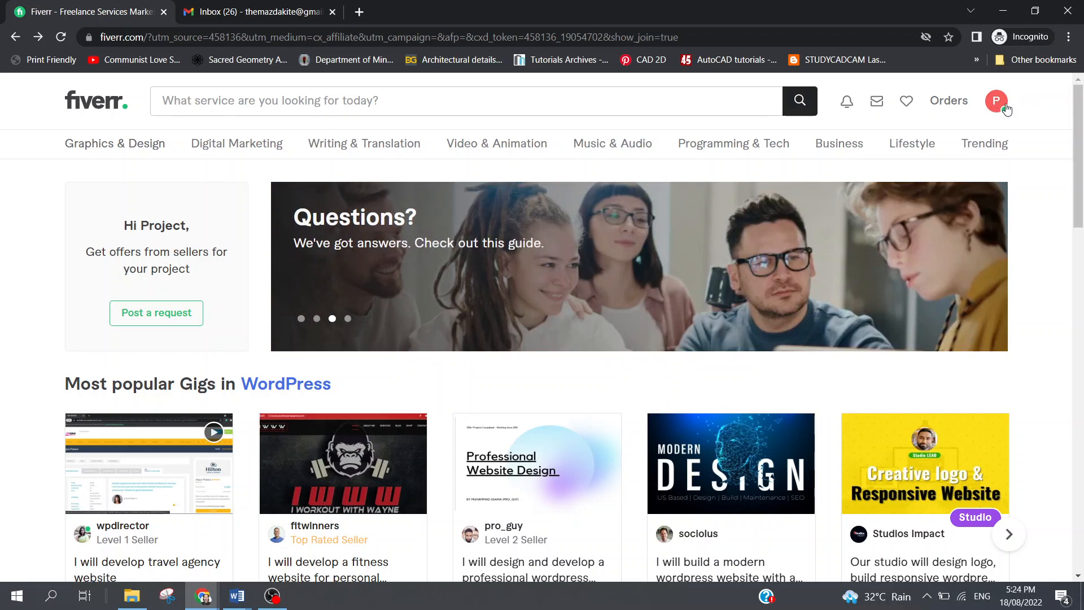
left_click(998, 107)
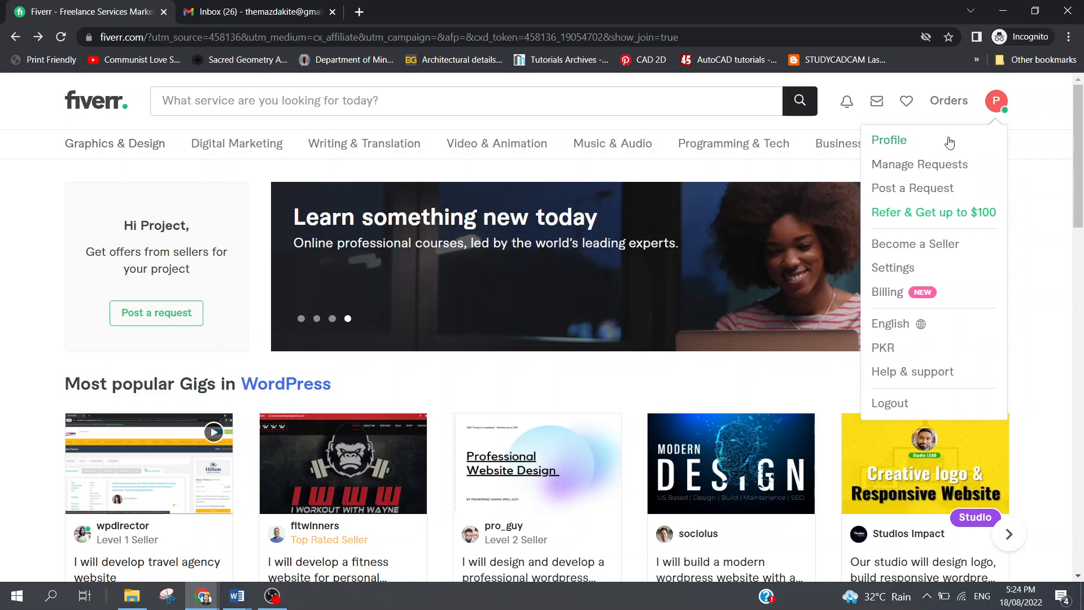
left_click(922, 250)
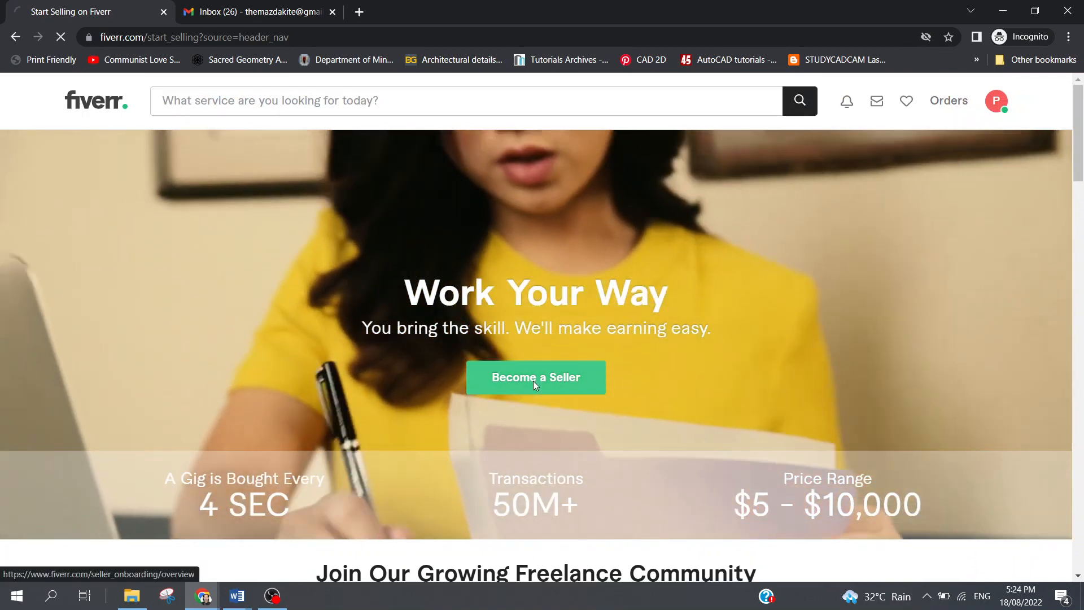
left_click(533, 381)
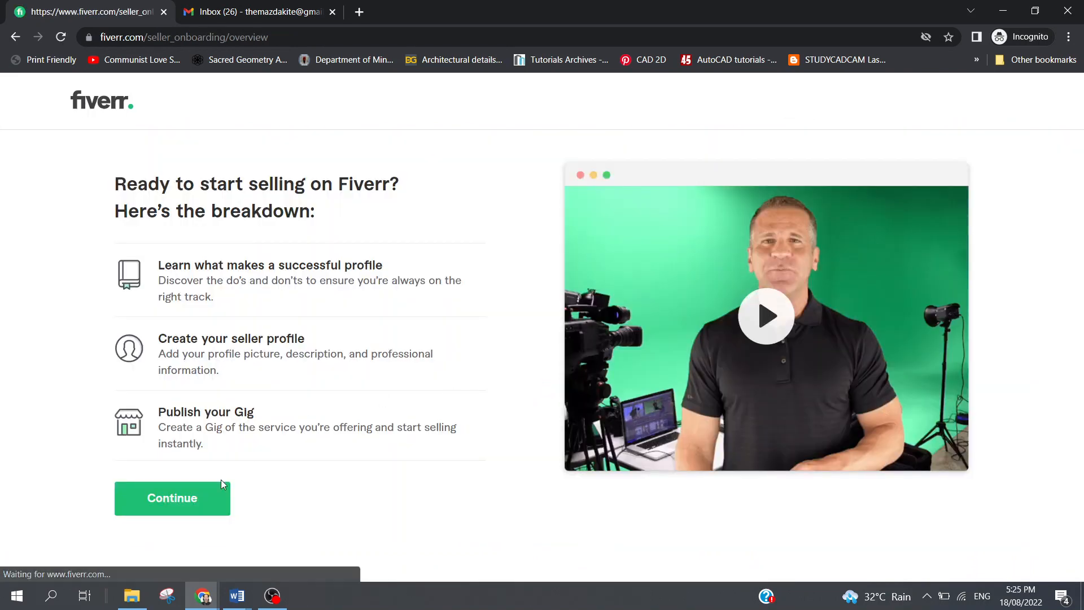
Step: Continue through the seller overview and the profile do's and don'ts to the Personal Info form
left_click(189, 499)
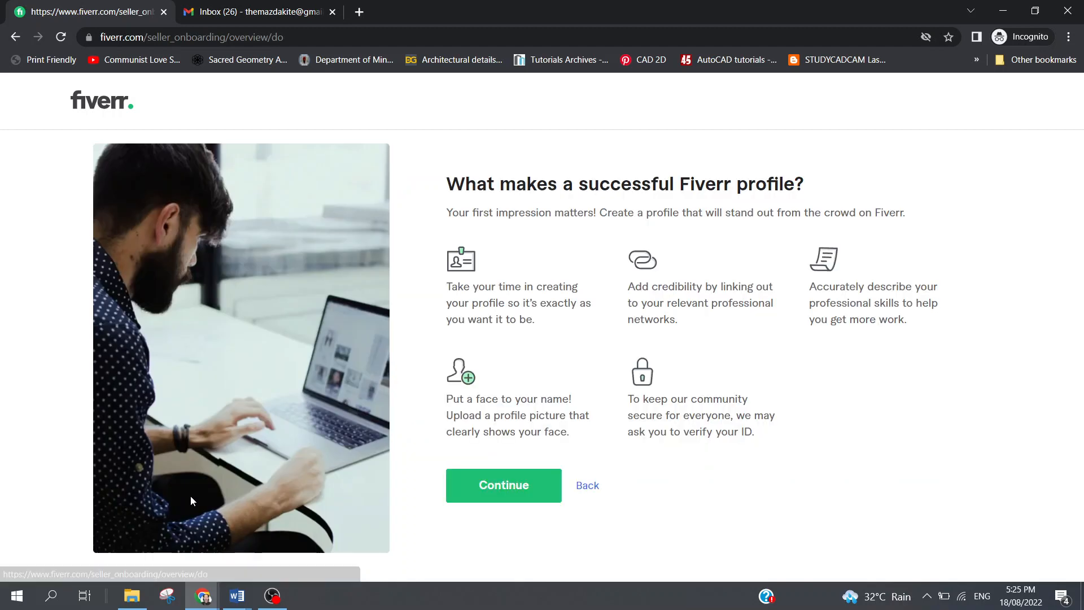
left_click(498, 498)
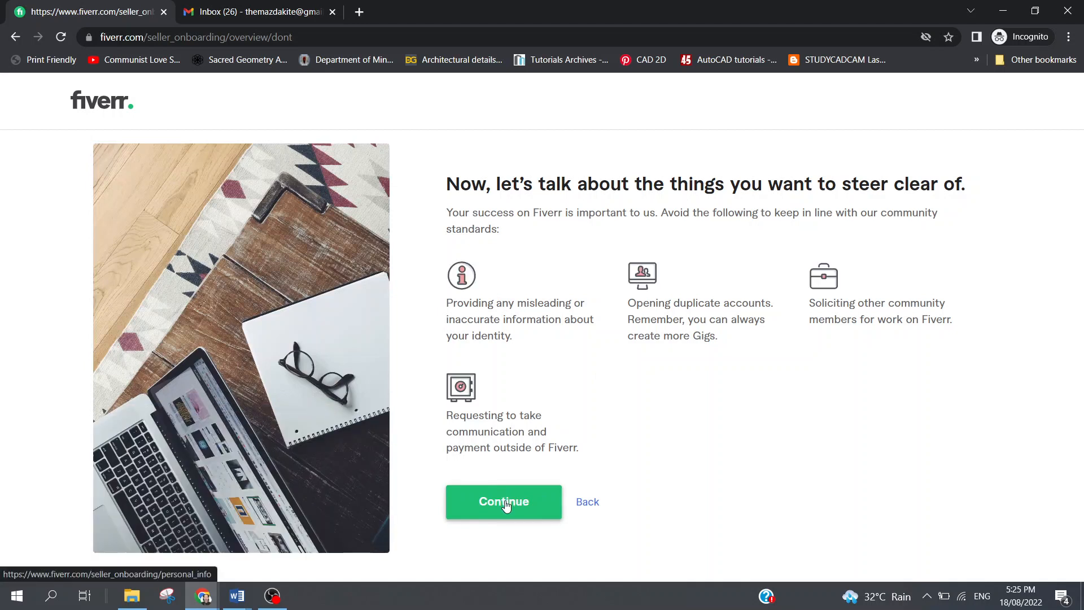
left_click(505, 506)
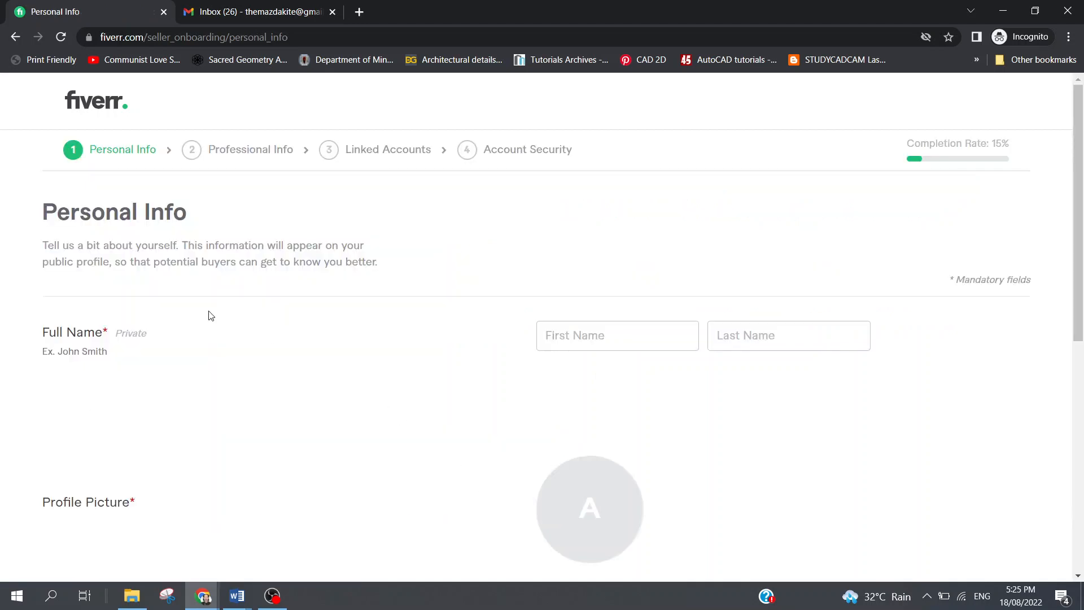
Step: Fill in the seller's first and last name from the saved autofill entry and correct the spelling of the last name
left_click(608, 339)
left_click(624, 377)
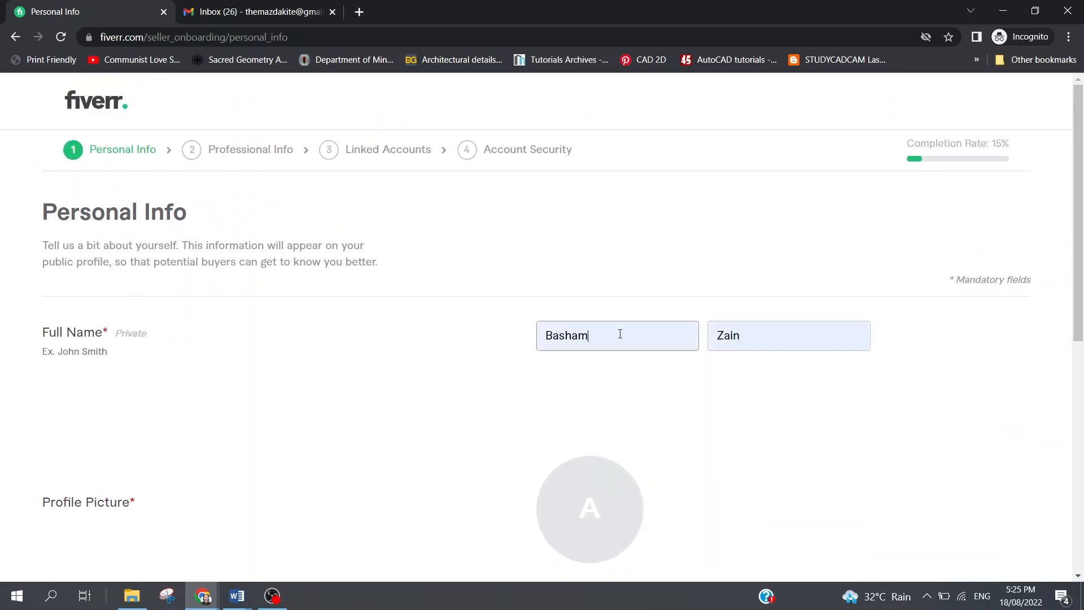
left_click(770, 335)
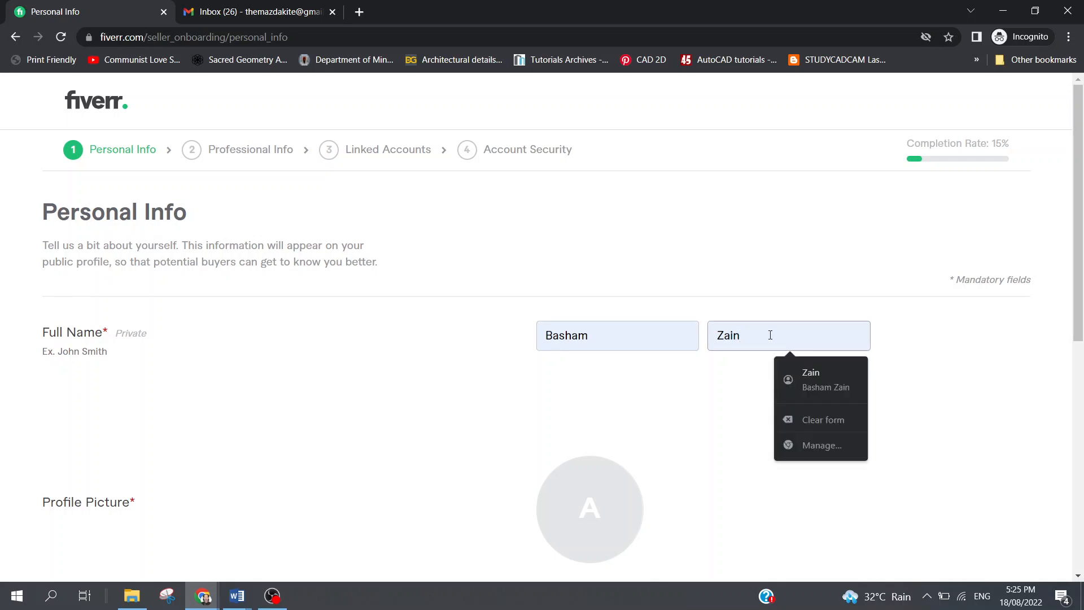
key("BackSpace")
key("BackSpace")
key("BackSpace")
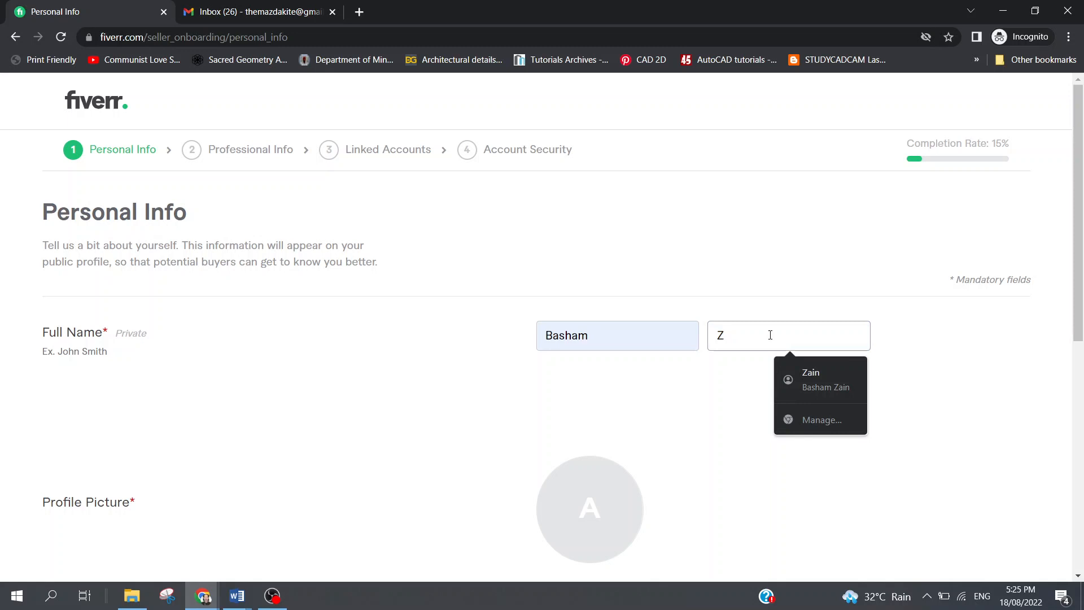
type("en")
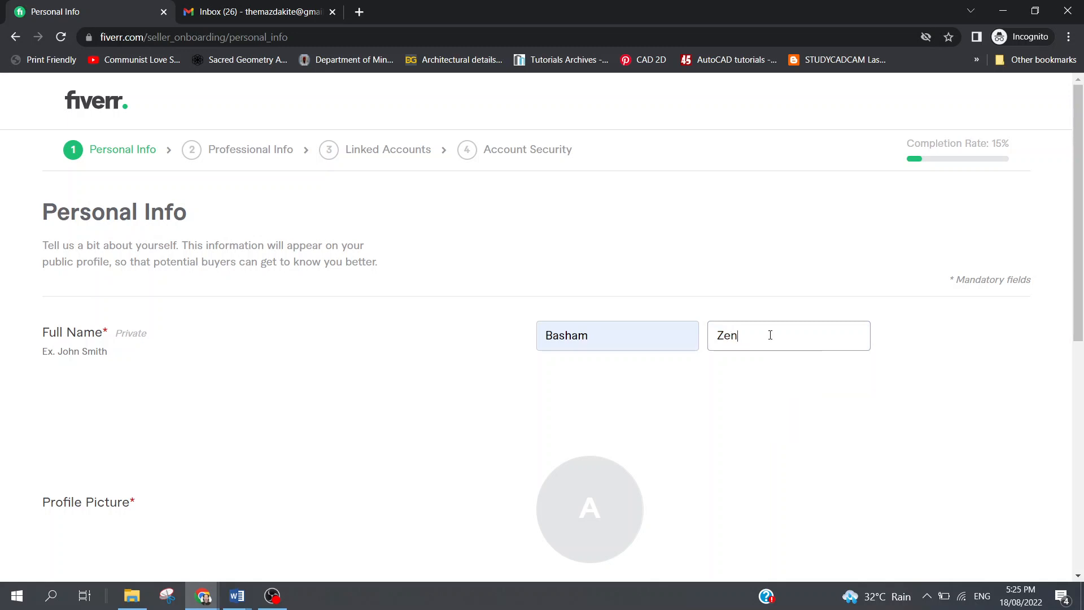
Step: Upload Passport size yellow.jpg from the application set folder in Google Drive as the profile picture
scroll(346, 428, "down", 4)
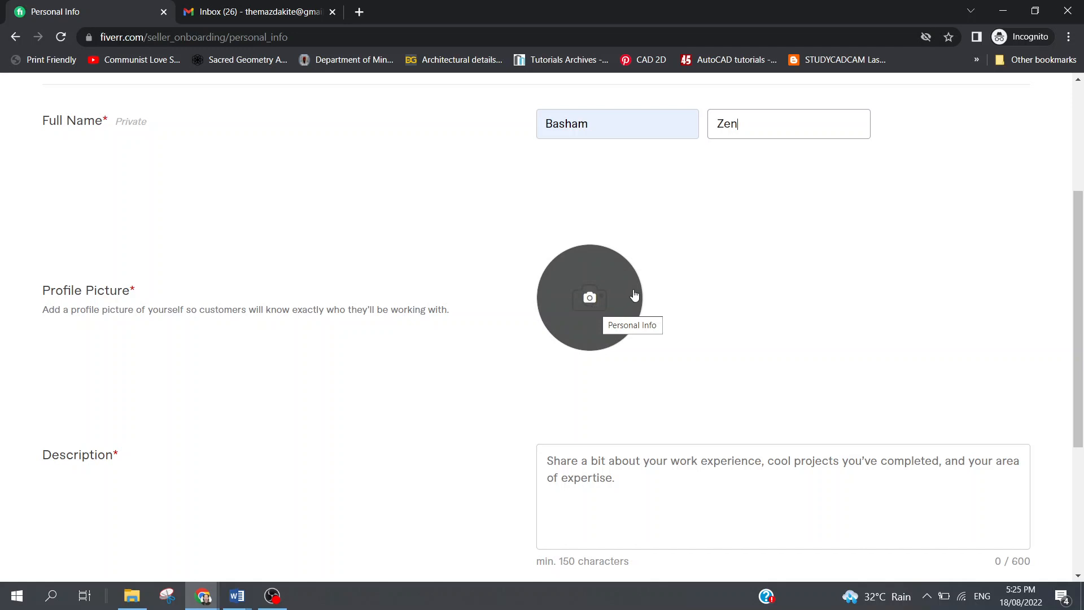
scroll(814, 330, "down", 1)
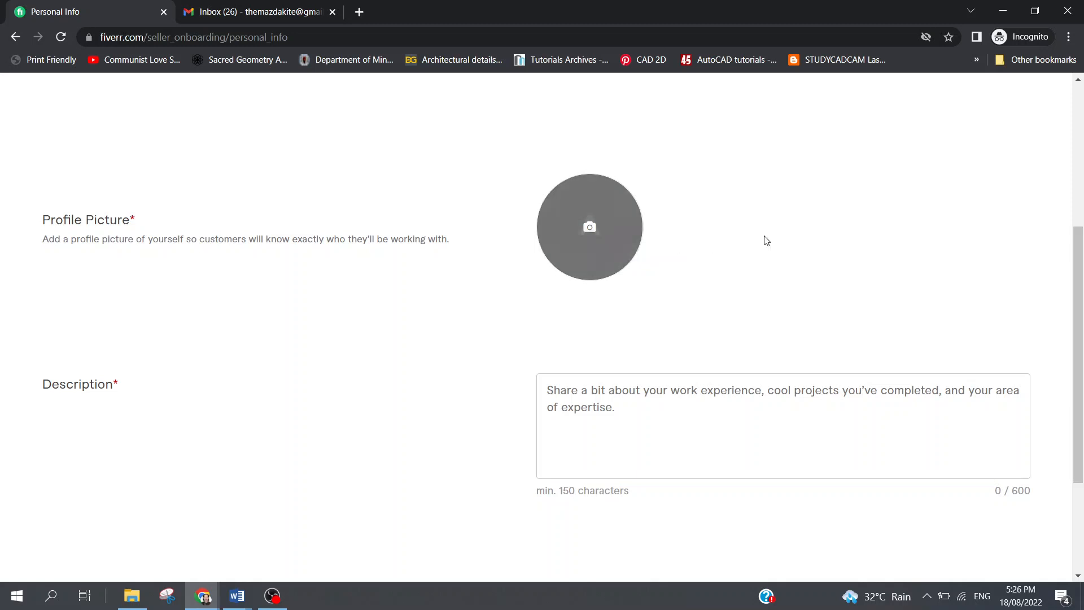
left_click(599, 236)
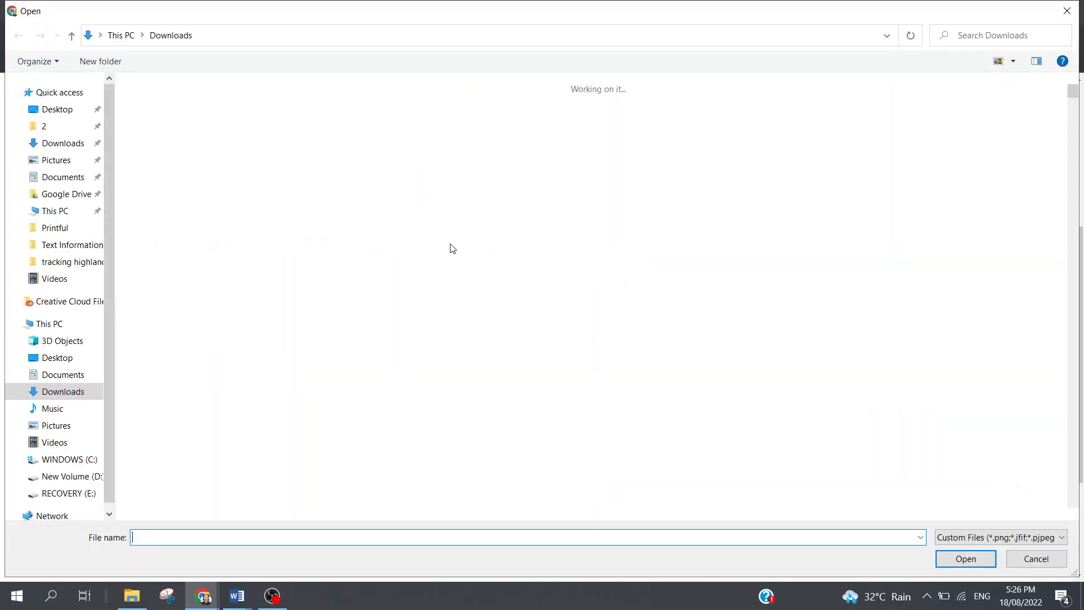
left_click(54, 144)
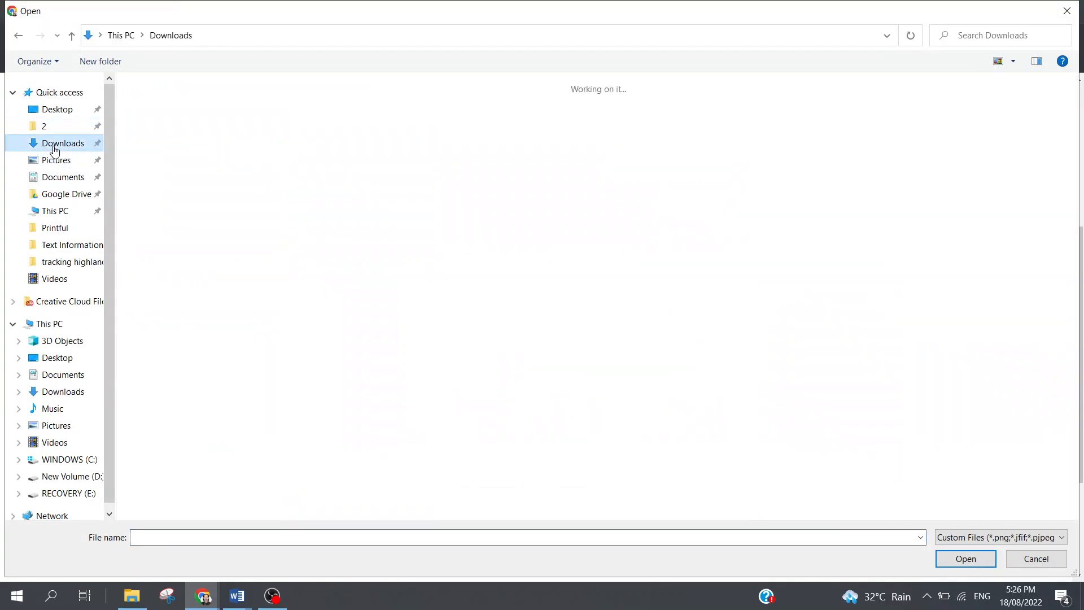
left_click(56, 193)
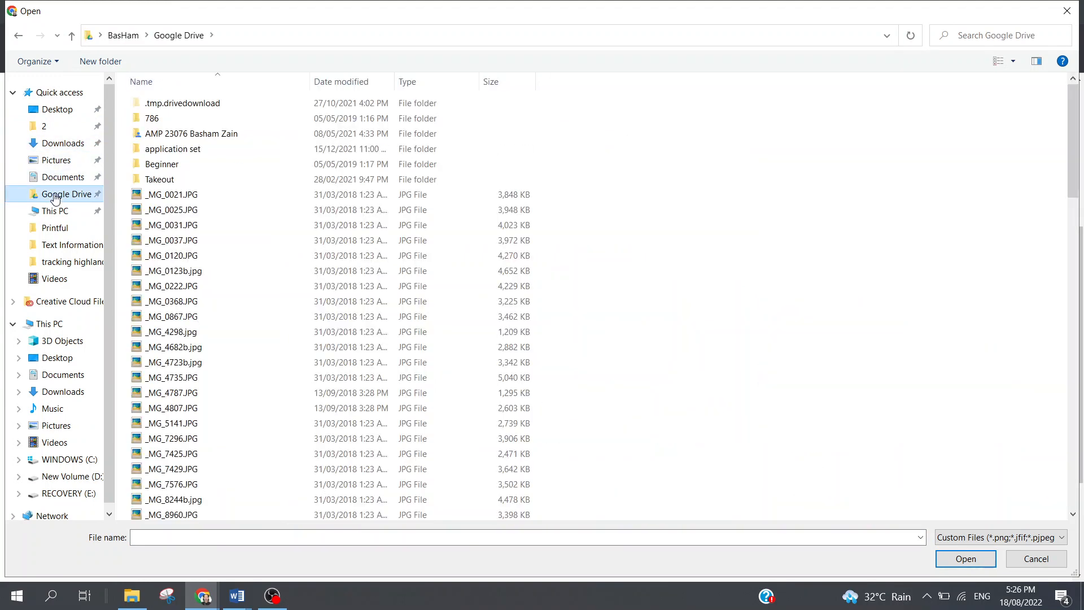
double_click(209, 149)
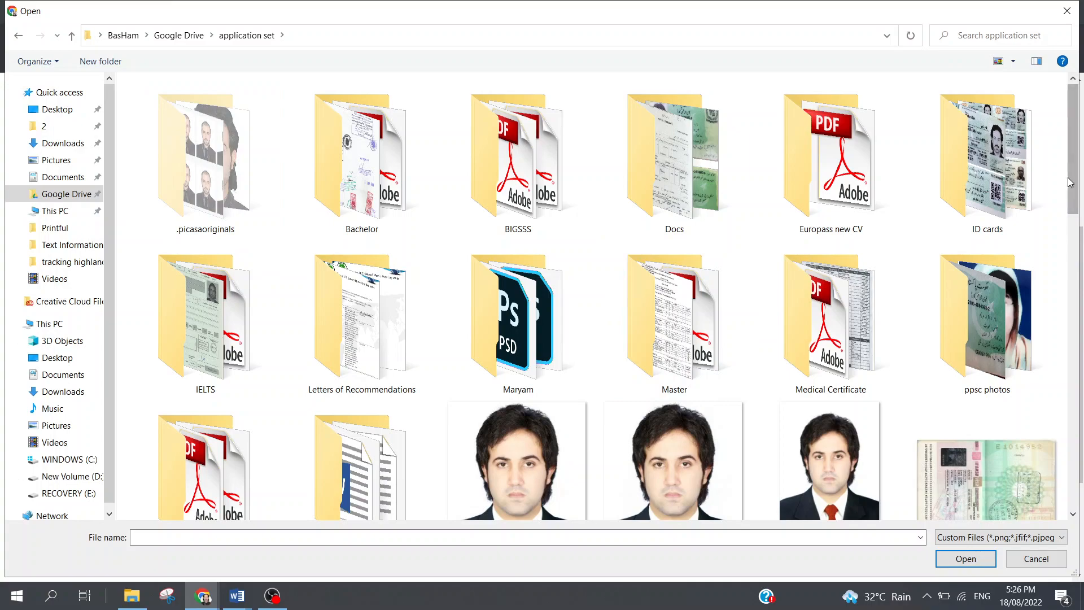
scroll(1069, 223, "down", 2)
left_click_drag(1068, 223, 1074, 419)
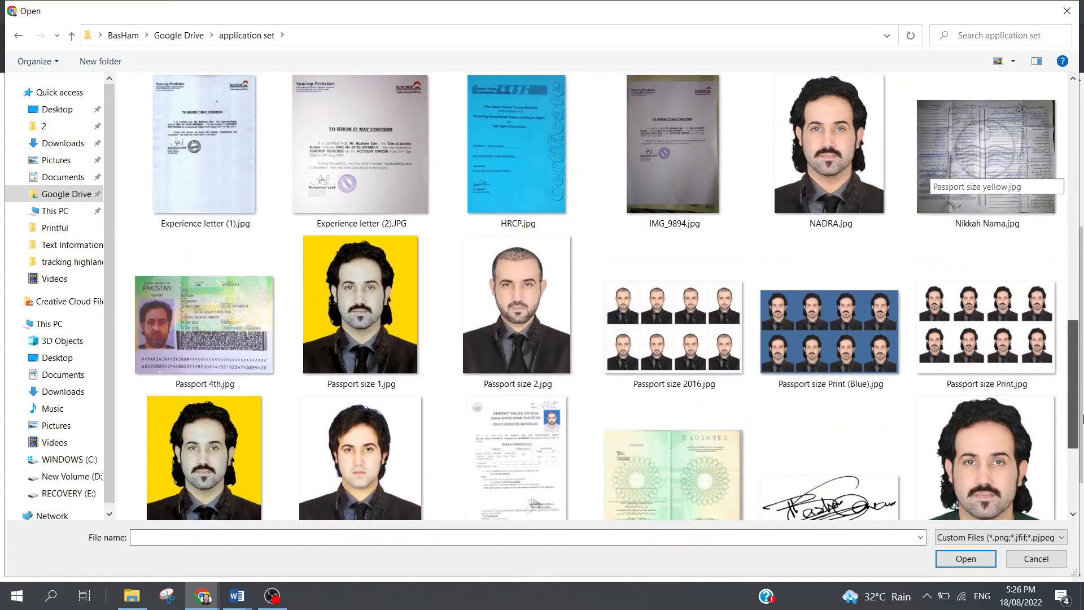
scroll(305, 477, "down", 1)
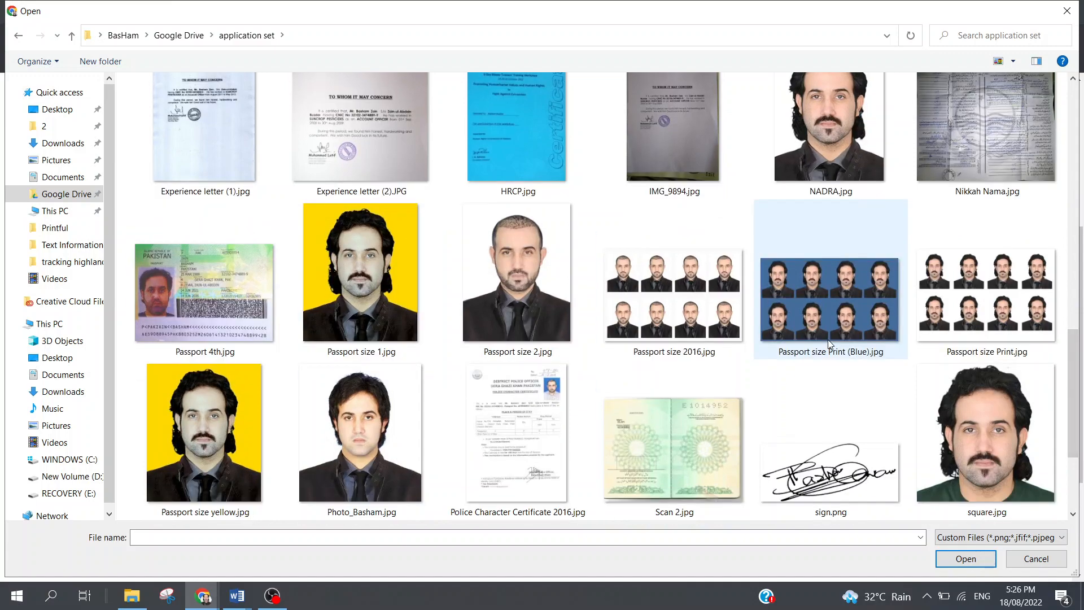
double_click(213, 446)
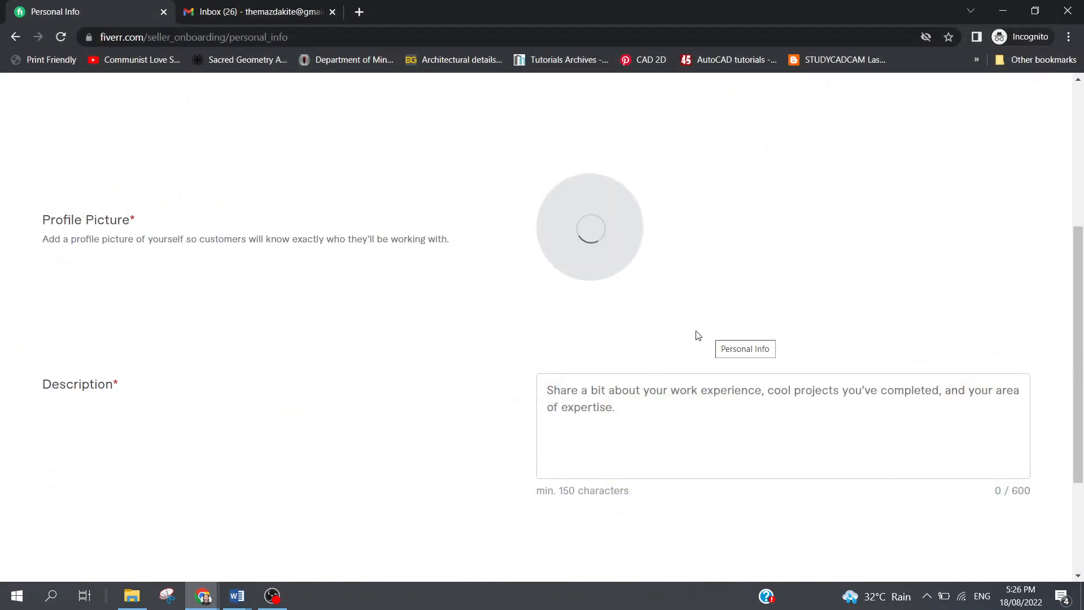
Step: Check the uploaded profile picture and review the Description and Languages fields of the Personal Info form
scroll(699, 336, "up", 3)
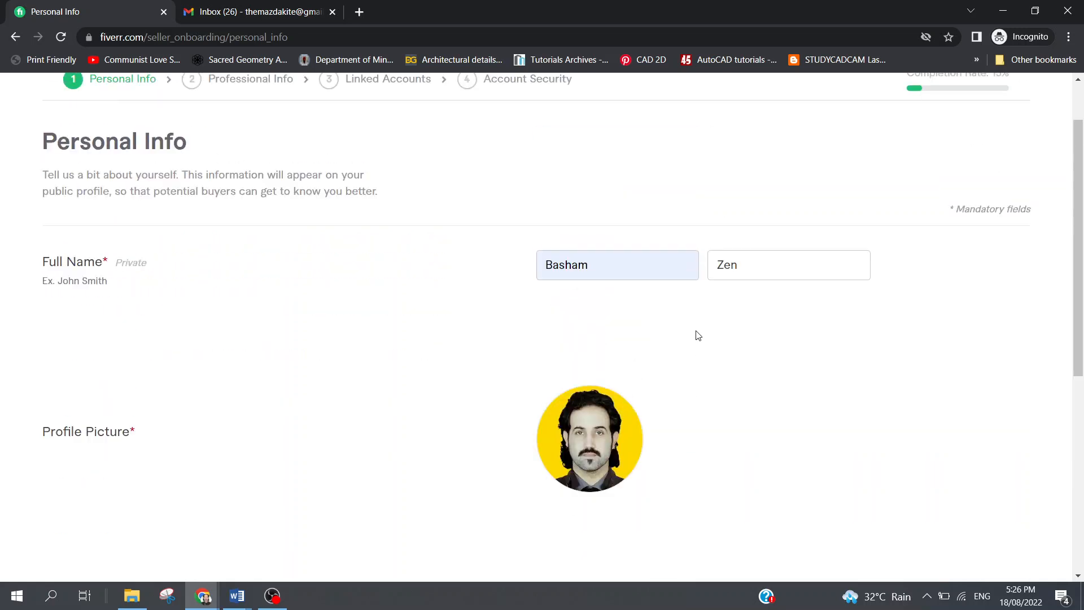
scroll(699, 336, "down", 3)
scroll(698, 336, "down", 3)
scroll(698, 336, "up", 2)
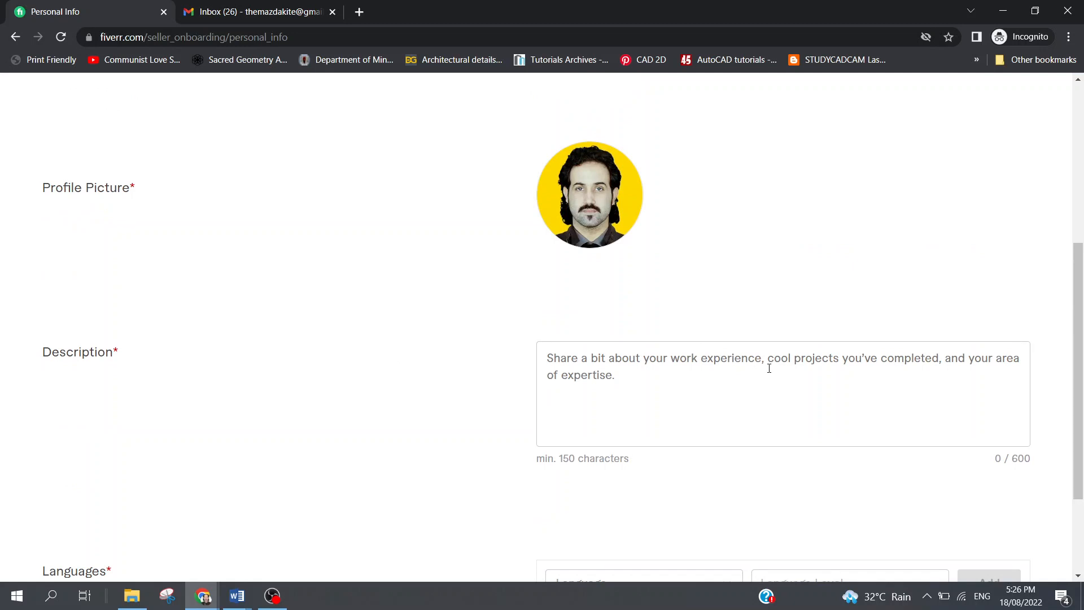
scroll(769, 367, "down", 1)
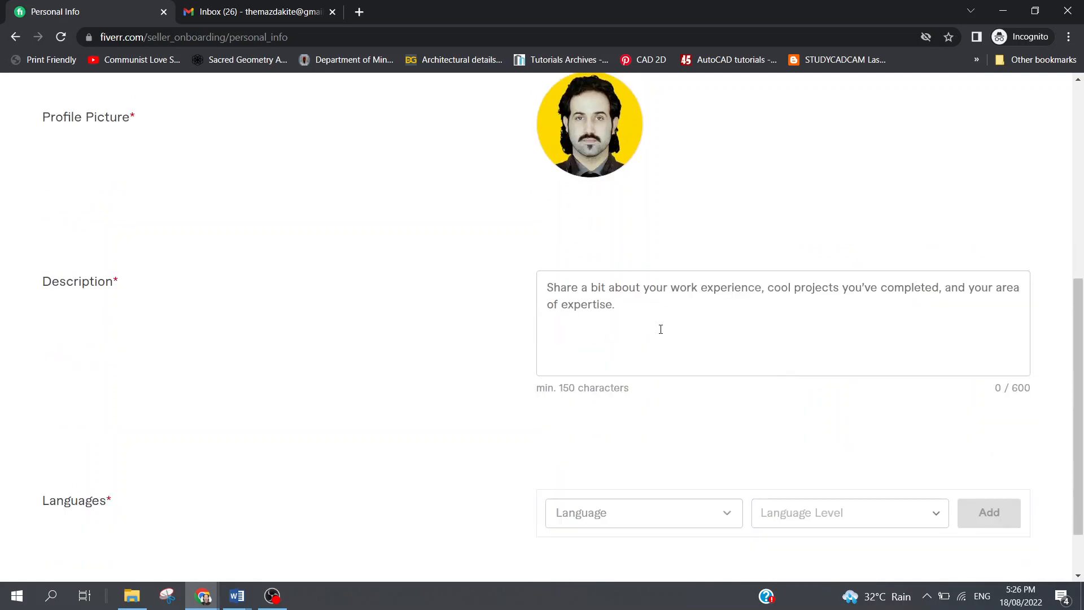
scroll(672, 325, "down", 1)
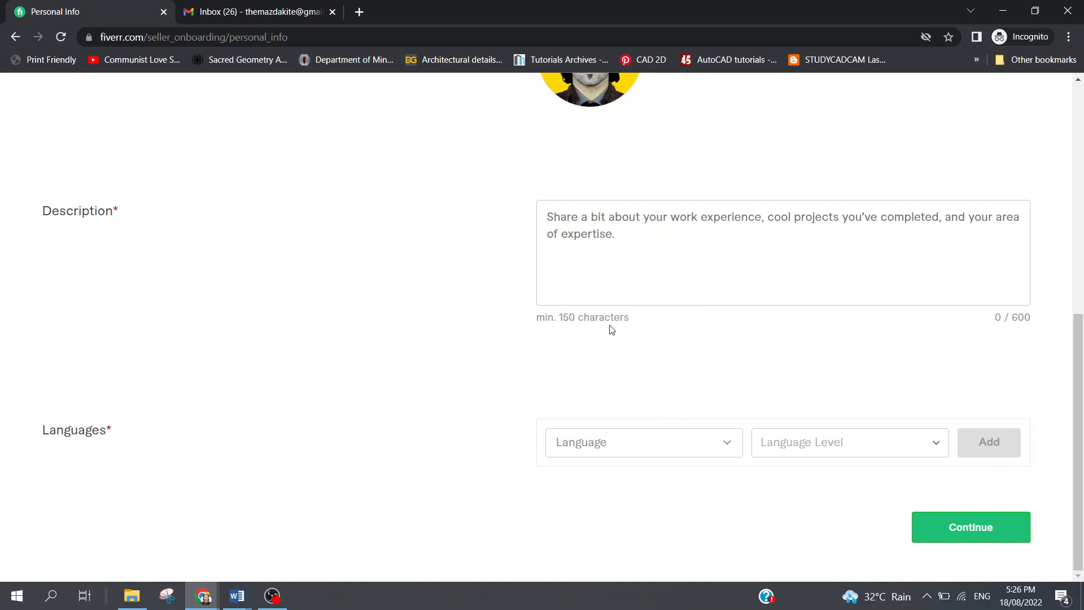
Step: Begin the seller's Description with "I am a Photoshop Trainer with 20+ year"
scroll(745, 333, "up", 7)
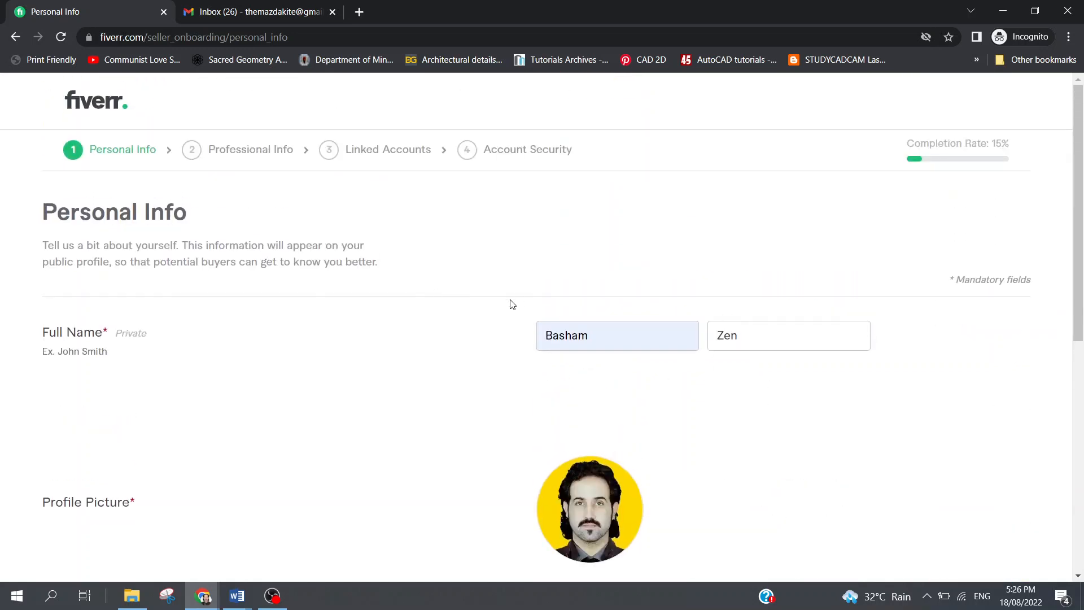
scroll(649, 305, "down", 8)
left_click(715, 242)
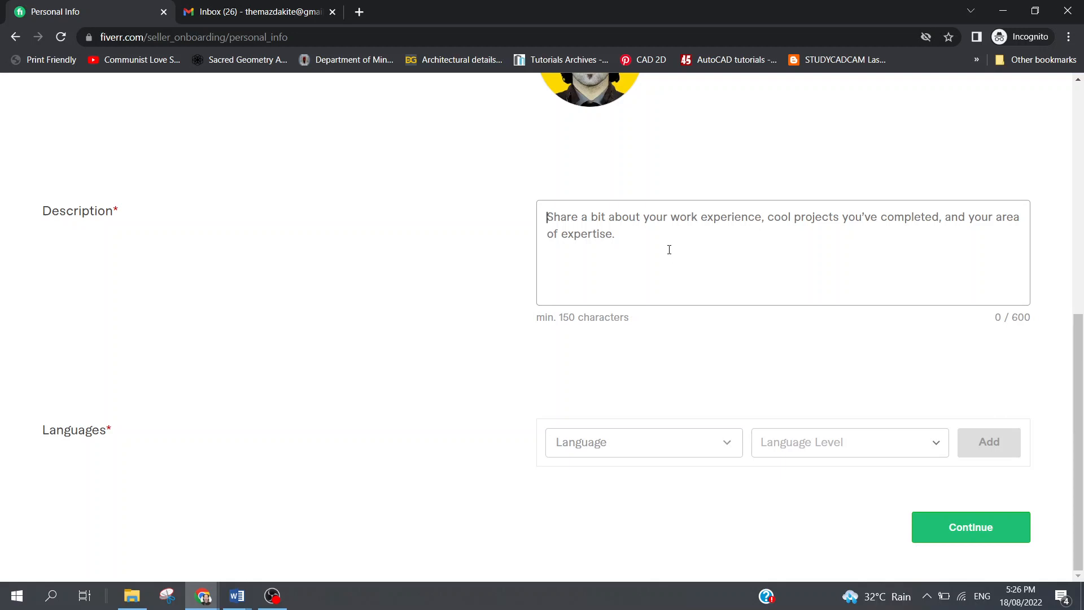
type("I a")
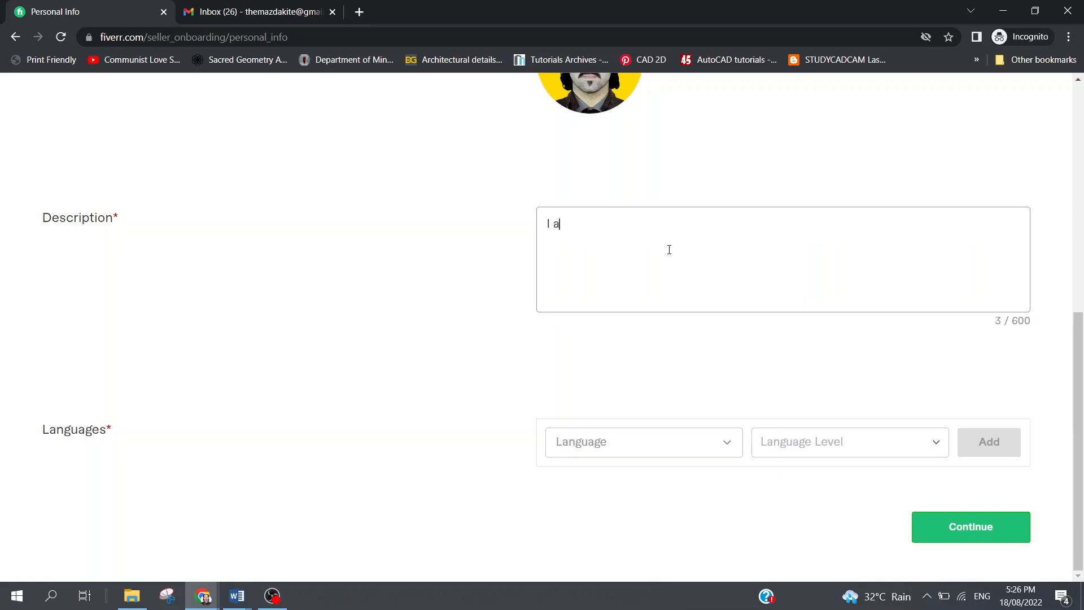
type("m a Photoshop Trainer wit")
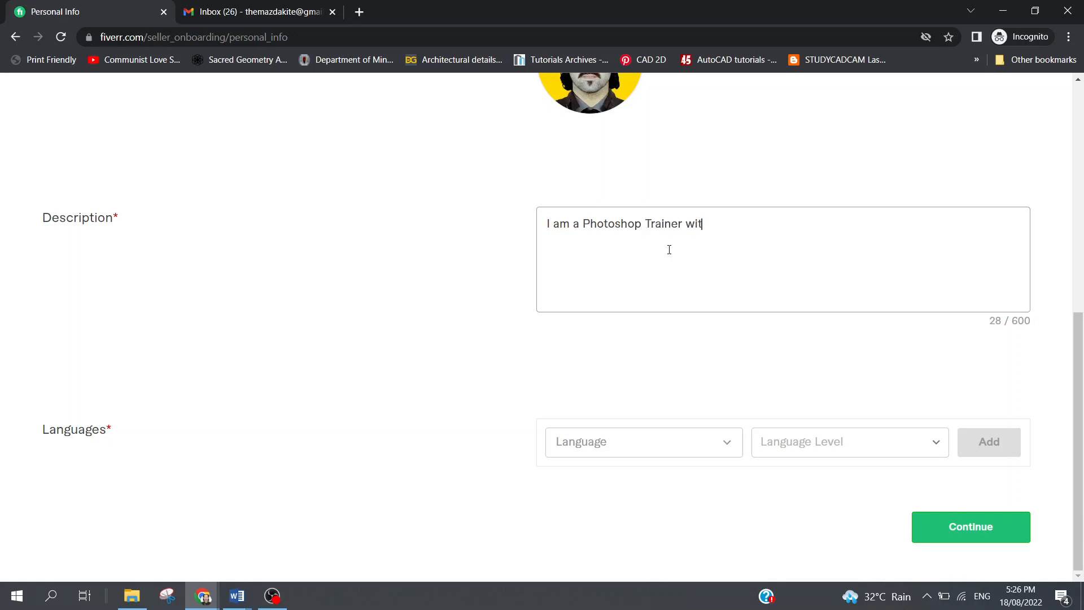
type("h 20+ year")
type(" exp")
Step: Continue the Description's first sentence with "experience in working with Photoshop"
key("BackSpace")
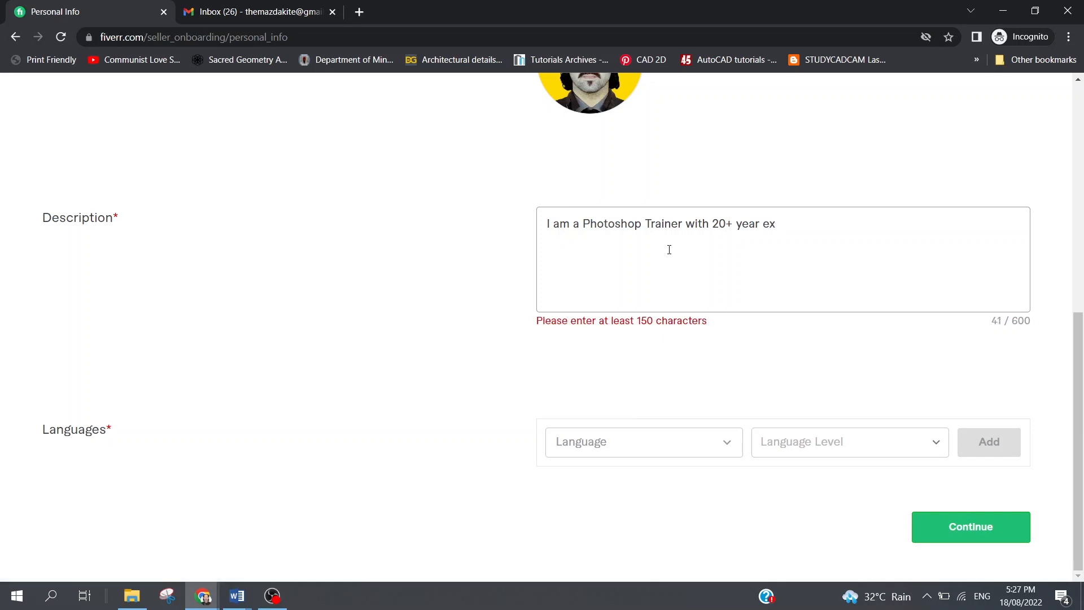
type("perience in ")
type("wirk")
key("BackSpace")
key("BackSpace")
key("BackSpace")
type("o")
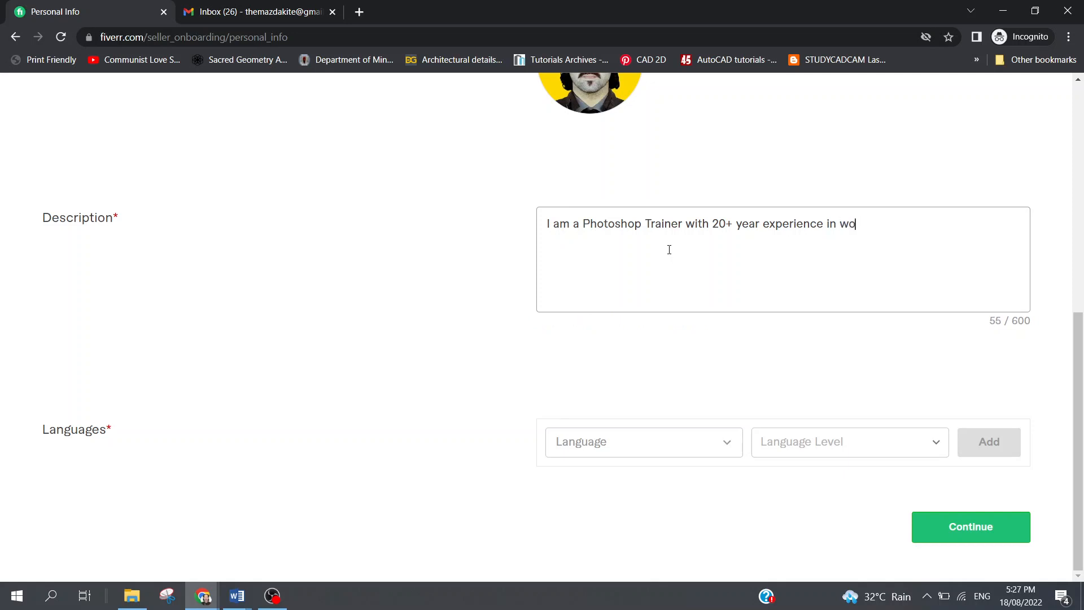
type("rking with Photoshop")
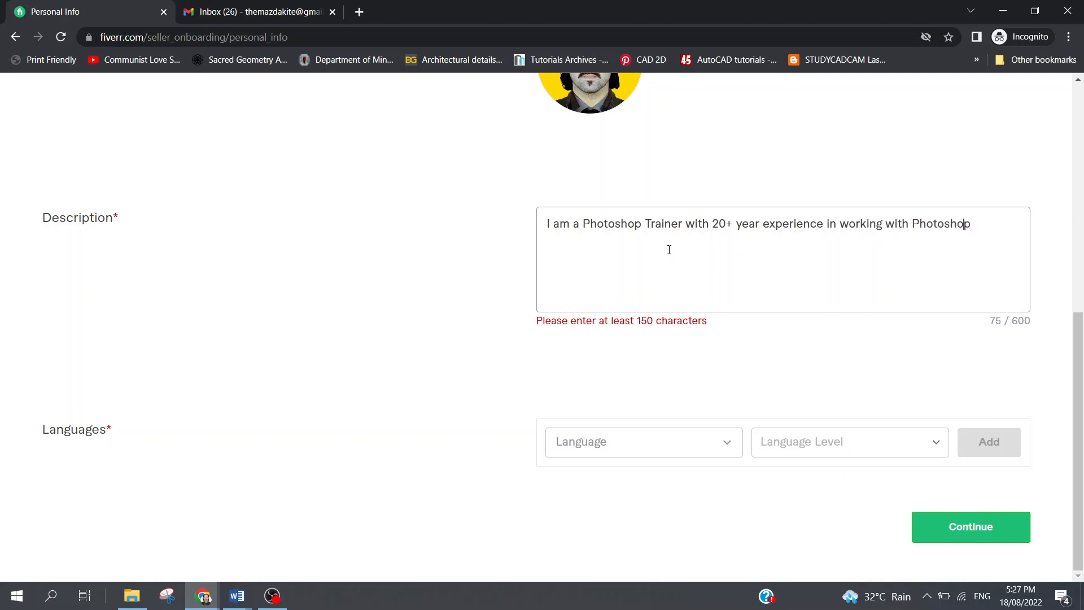
Step: Insert "Adobe" before the last "Photoshop" in the Description and end the sentence with a period
key("Left")
key("Left")
type("Adobe ")
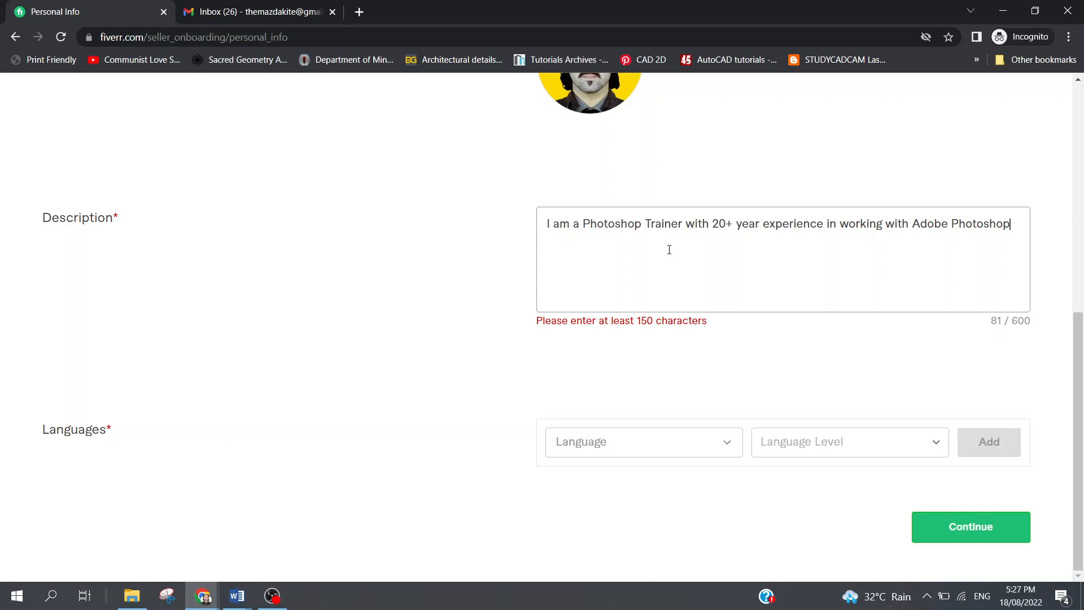
type(".")
Step: Start a second line in the Description with "Now i am"
key("Return")
type("now")
key("BackSpace")
key("BackSpace")
key("BackSpace")
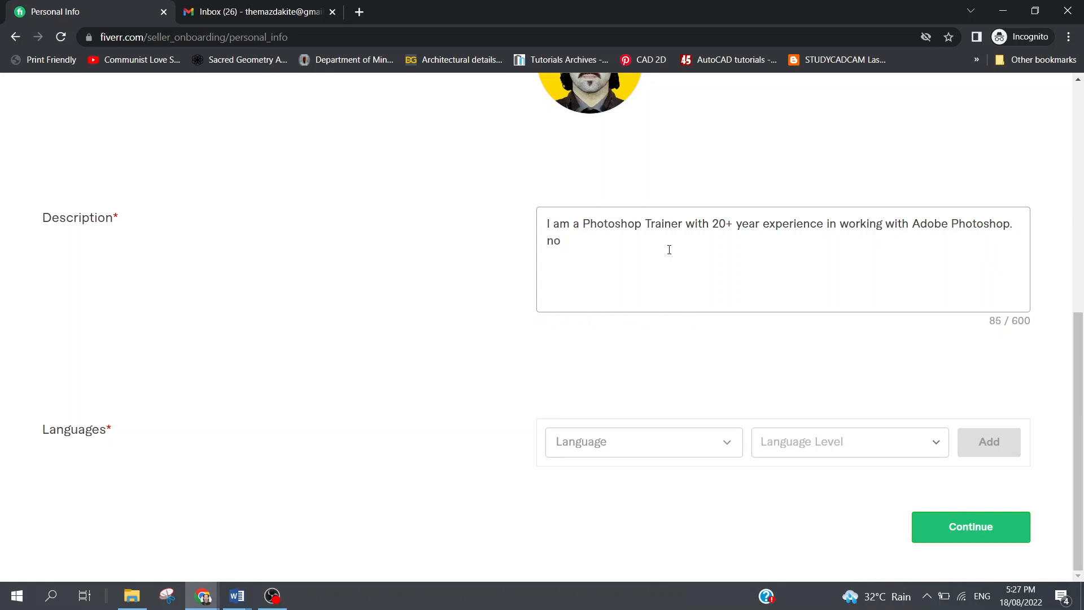
type("Now i am")
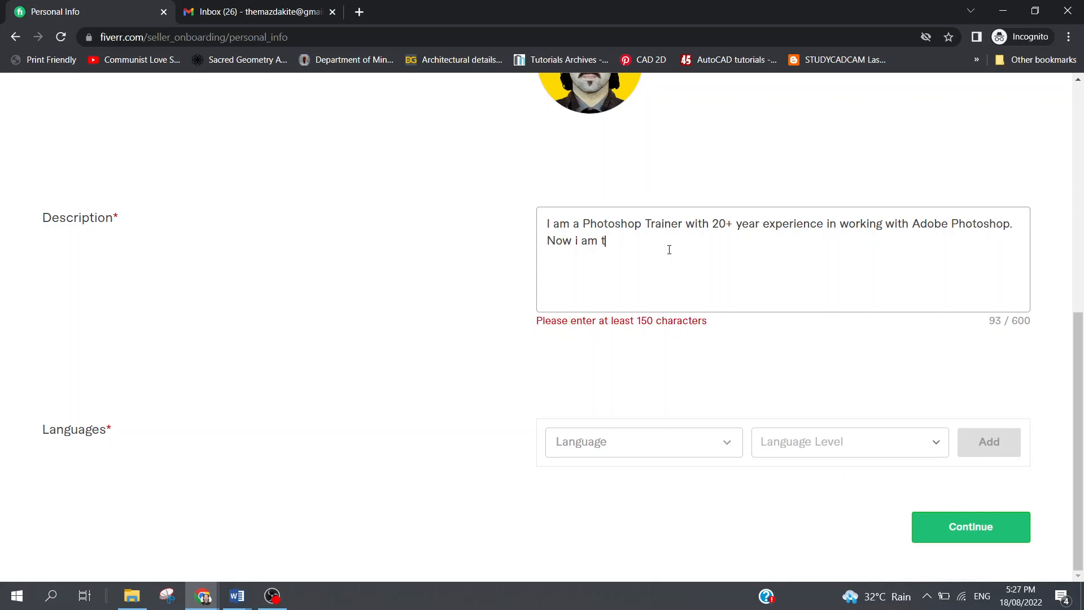
type(" teaching and")
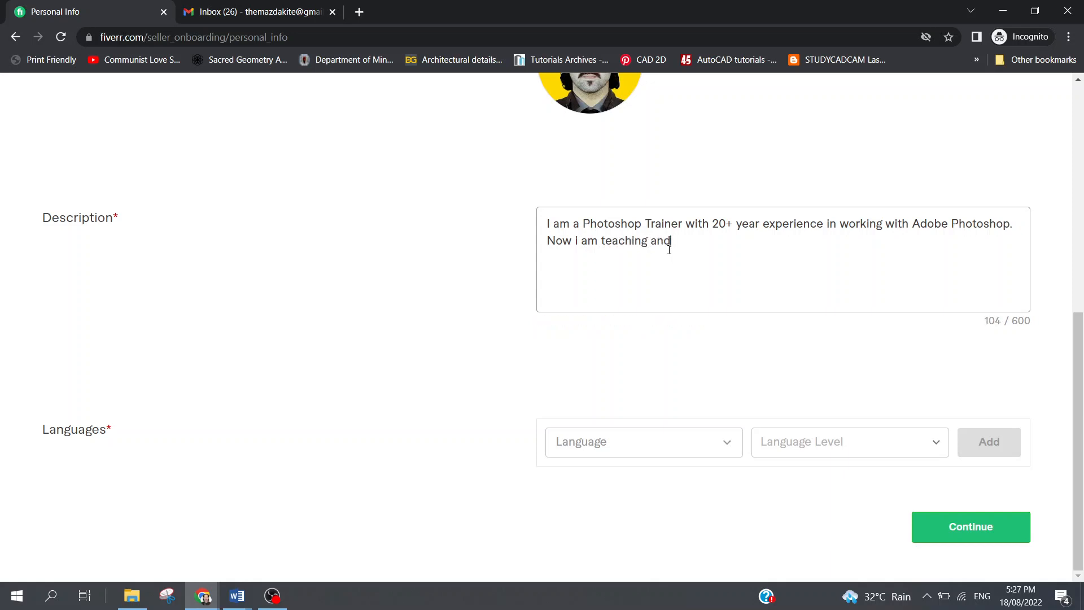
Step: Extend the Description's second line with "teaching how to make"
key("BackSpace")
key("BackSpace")
key("BackSpace")
key("BackSpace")
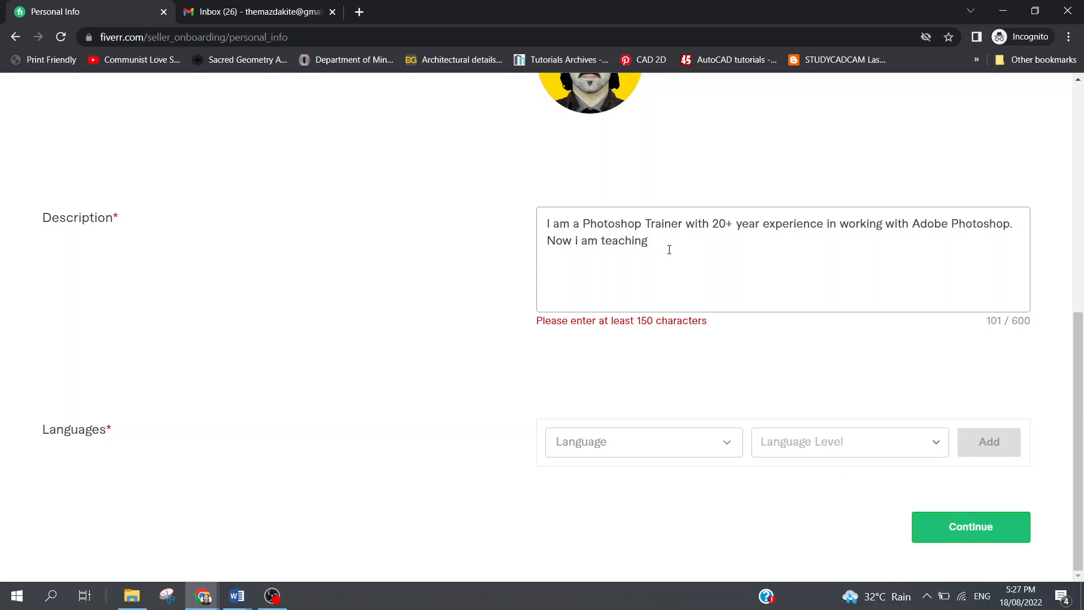
type("to")
key("BackSpace")
key("BackSpace")
type("how to mak")
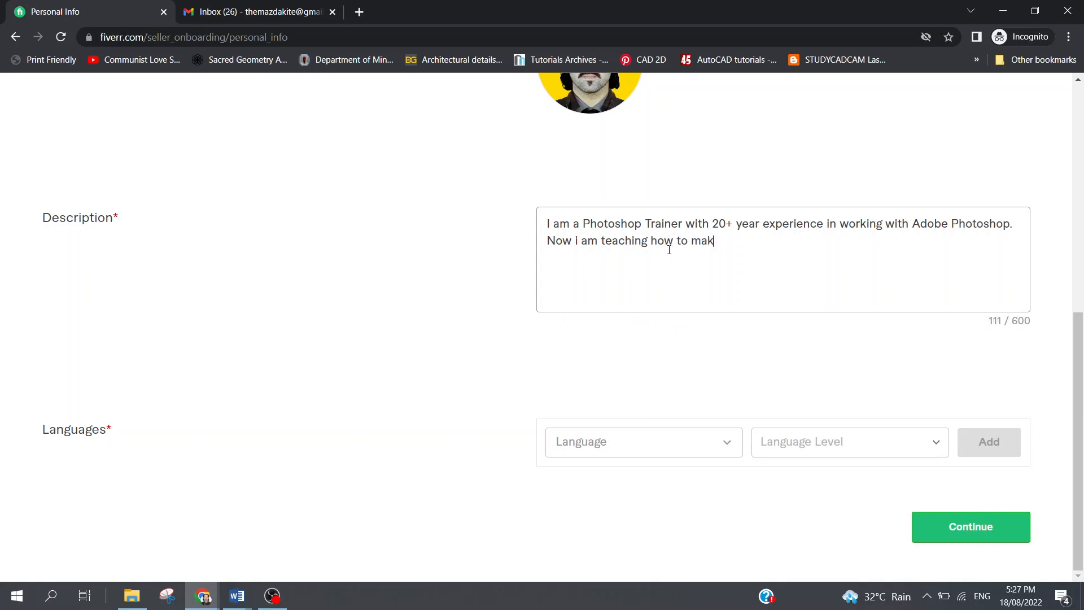
type("e valueb")
type("le")
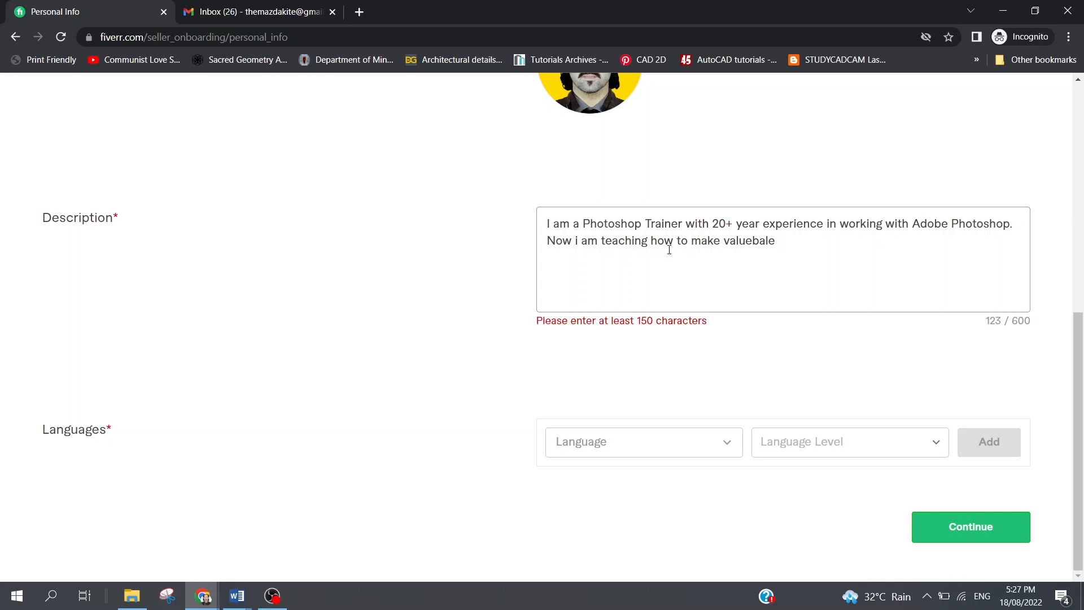
key("BackSpace")
key("BackSpace")
key("BackSpace")
key("BackSpace")
key("BackSpace")
key("BackSpace")
key("BackSpace")
key("BackSpace")
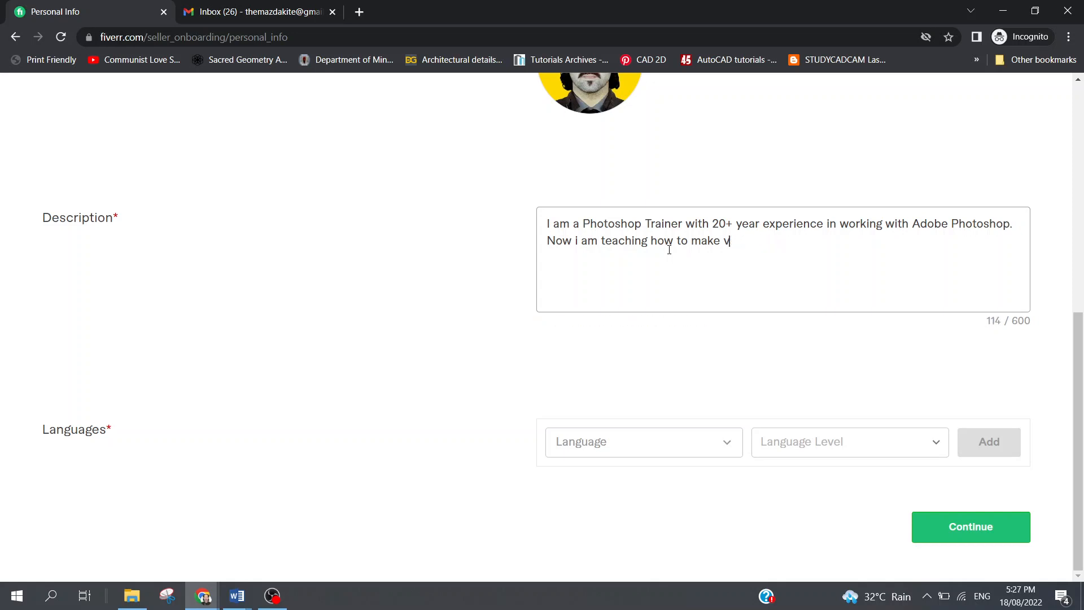
Step: Continue the Description's second line with "hot selling Photoshop related Gigs and"
type("hot selling Photoshop")
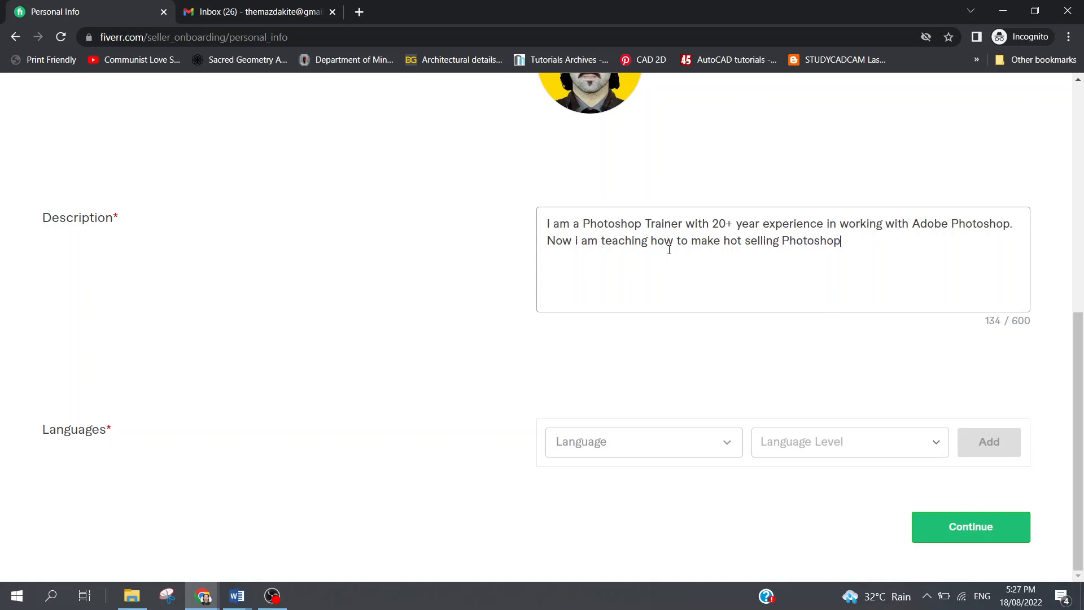
type(" related Gigs and")
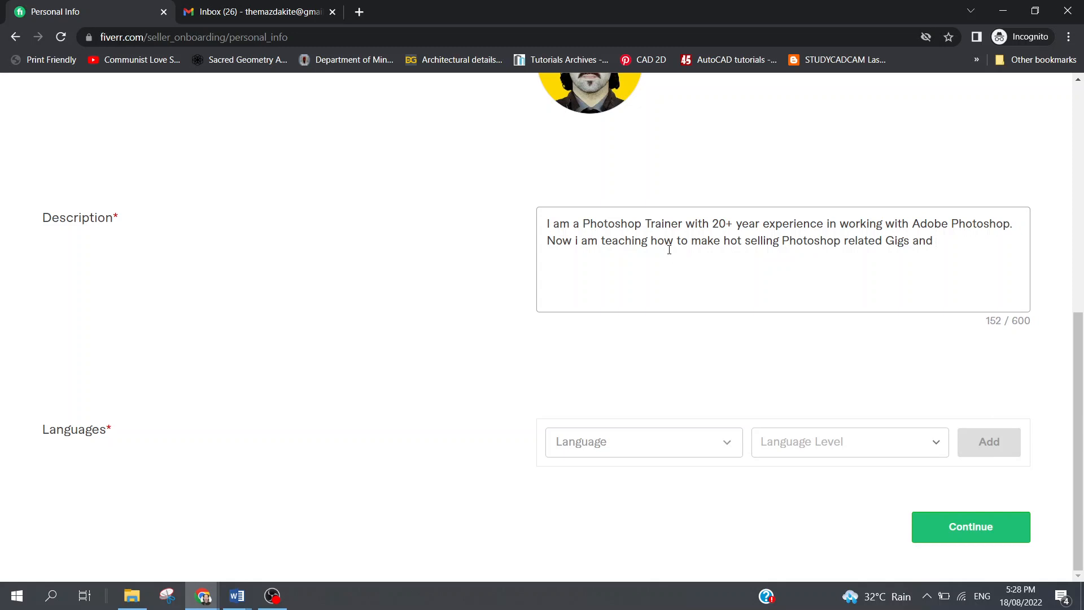
type("Bas")
key("BackSpace")
key("BackSpace")
key("BackSpace")
key("BackSpace")
key("BackSpace")
key("BackSpace")
key("BackSpace")
key("BackSpace")
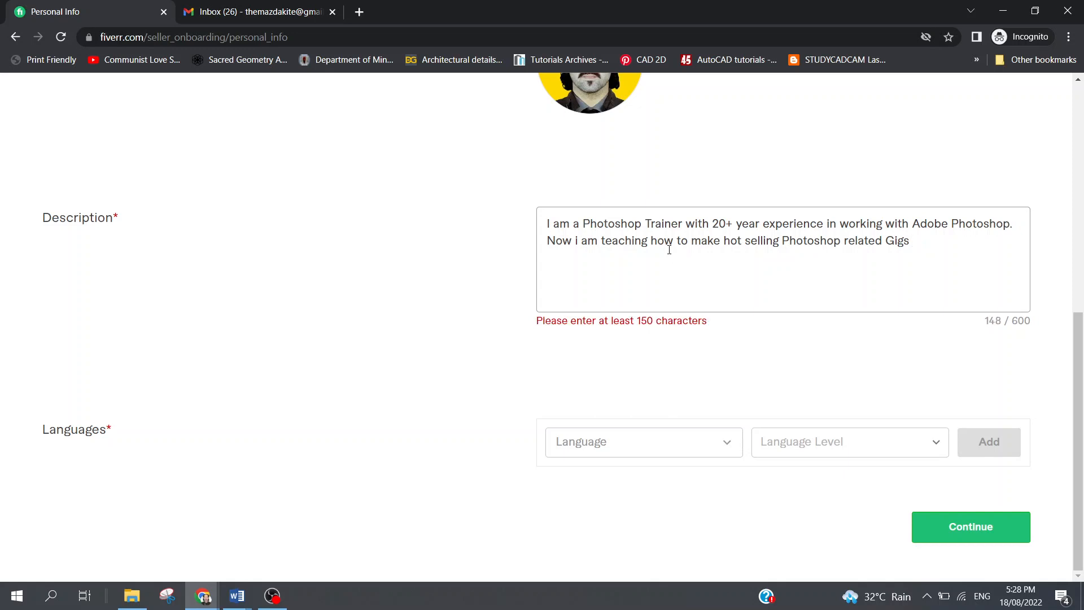
type("and ")
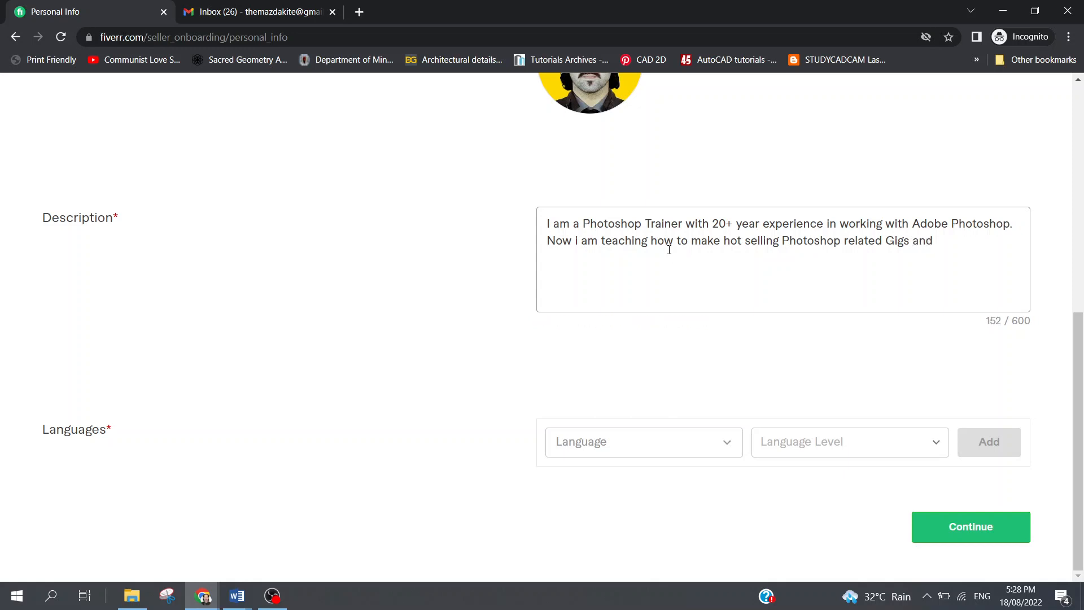
type("also work as")
key("BackSpace")
key("BackSpace")
key("BackSpace")
key("BackSpace")
key("BackSpace")
key("BackSpace")
key("BackSpace")
key("BackSpace")
key("BackSpace")
key("BackSpace")
key("BackSpace")
key("BackSpace")
key("BackSpace")
Step: Finish the Description with "continue working as a Freelancer."
type("continue working ")
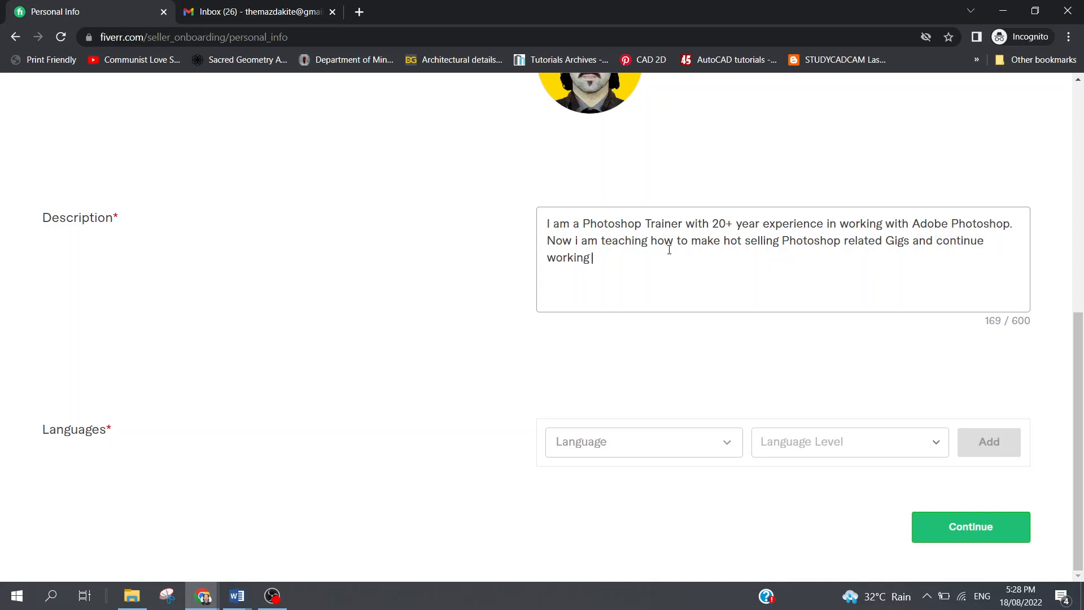
type("as a Freelancer")
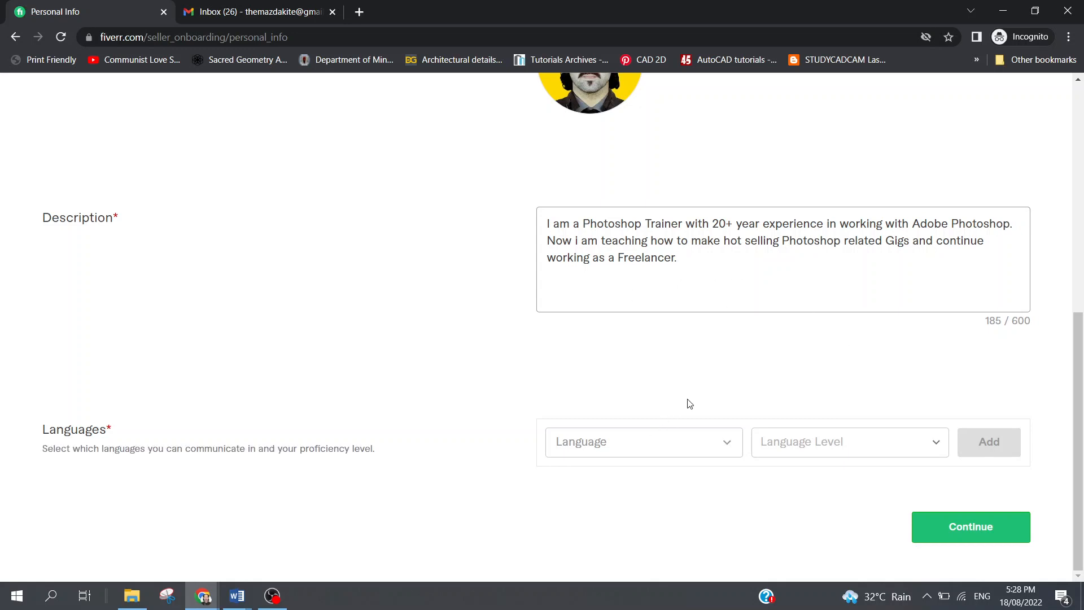
Step: Add English to the seller's languages with the level Fluent
left_click(710, 452)
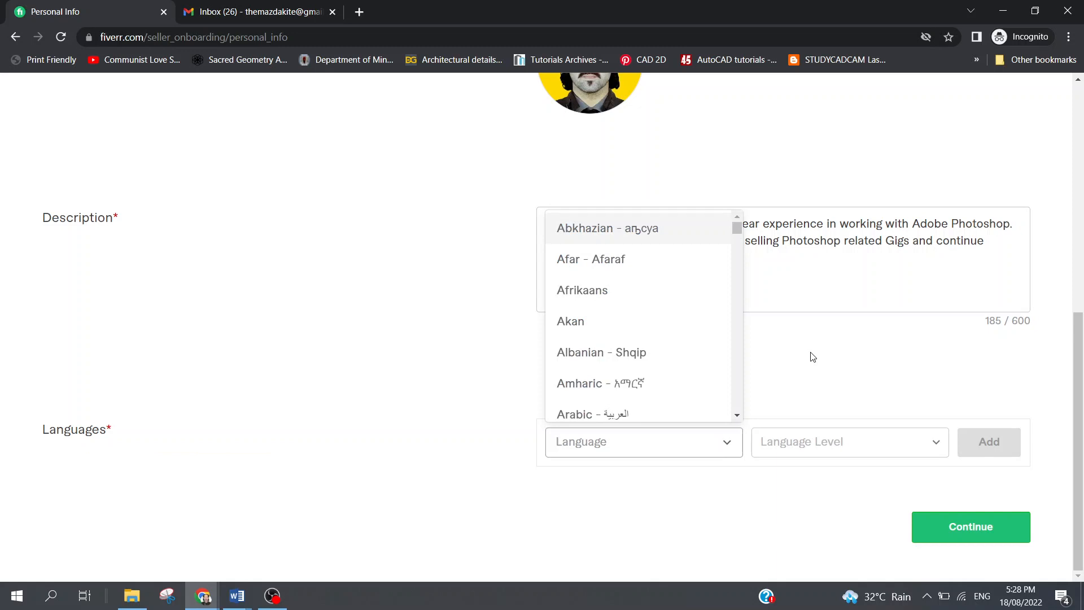
type("eng")
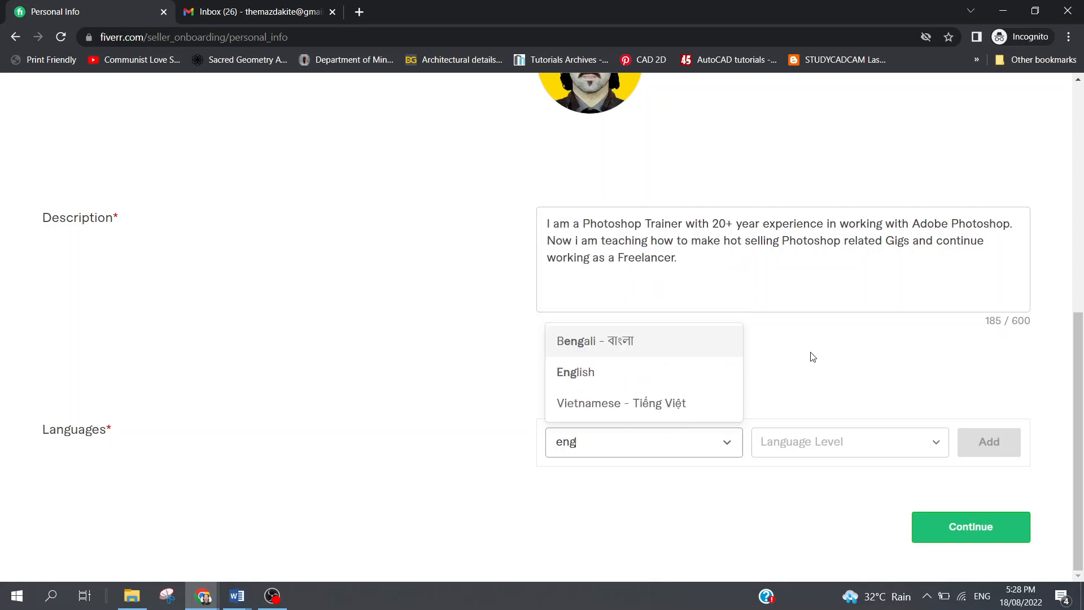
left_click(587, 374)
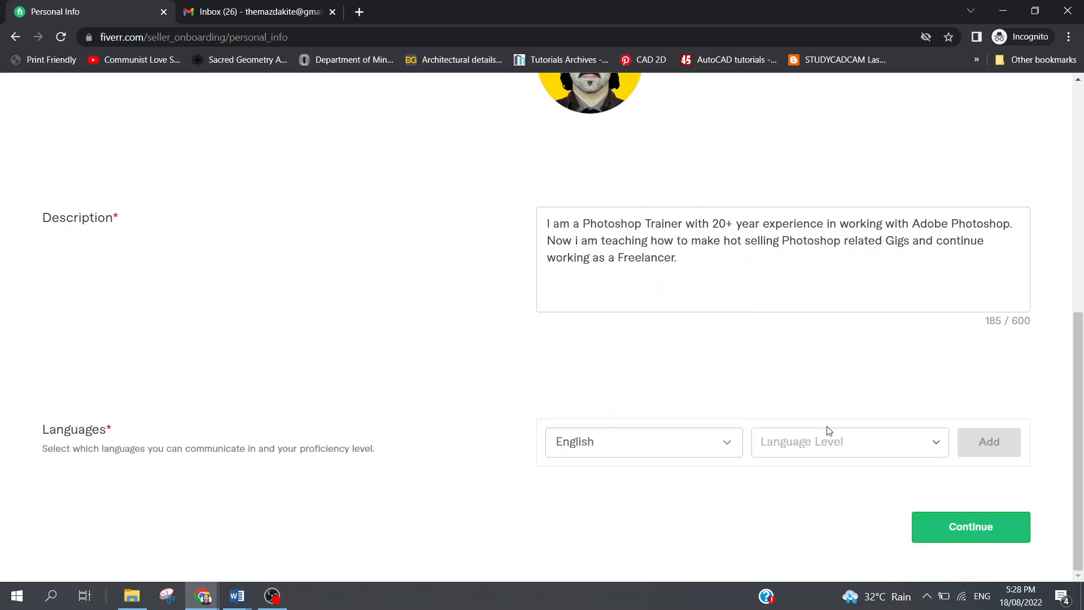
left_click(863, 447)
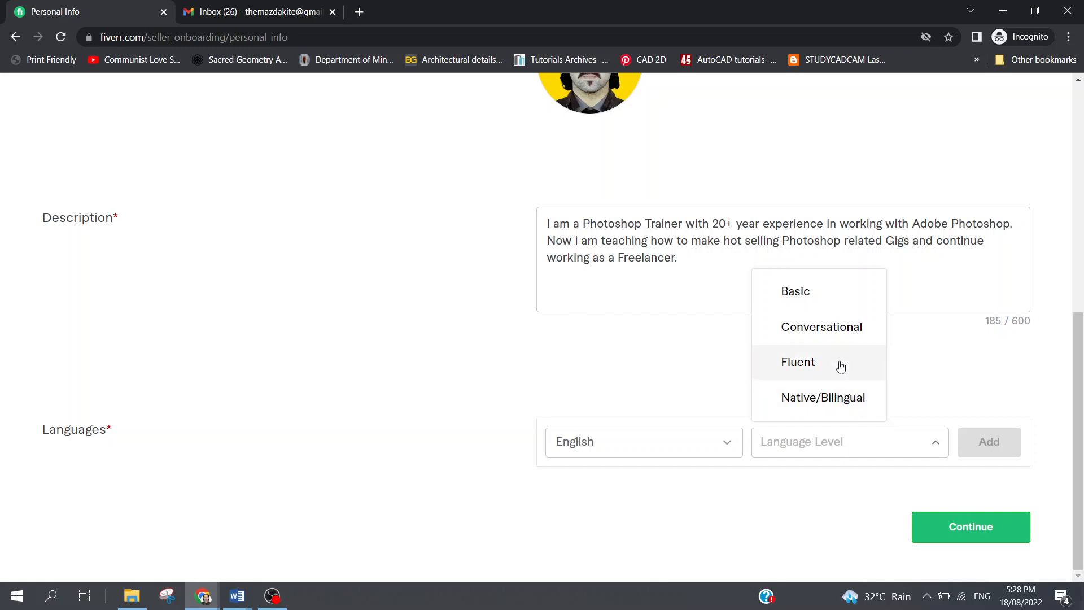
left_click(840, 366)
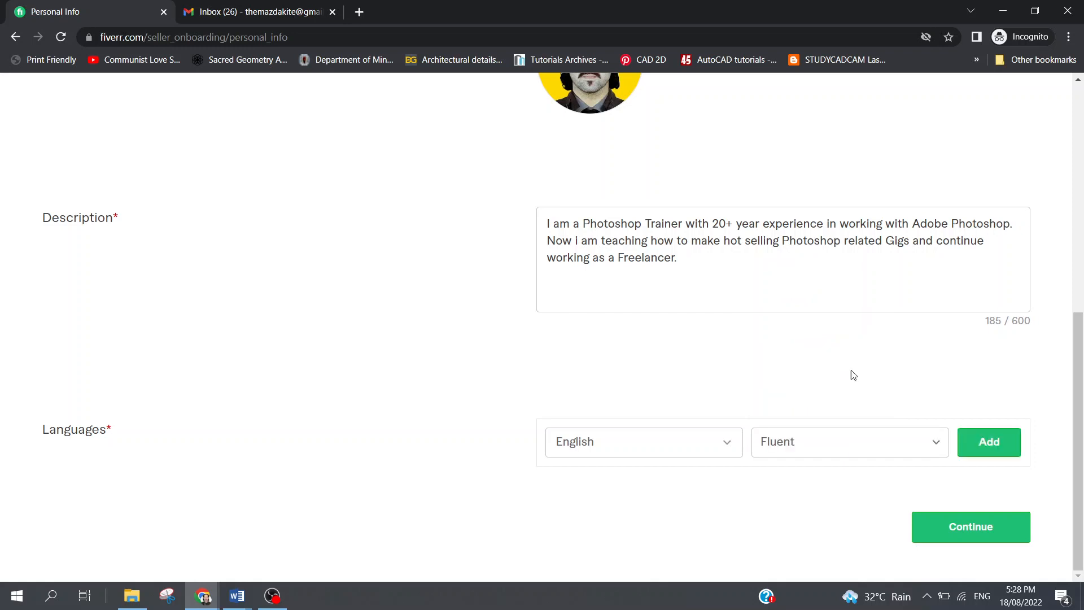
left_click(985, 445)
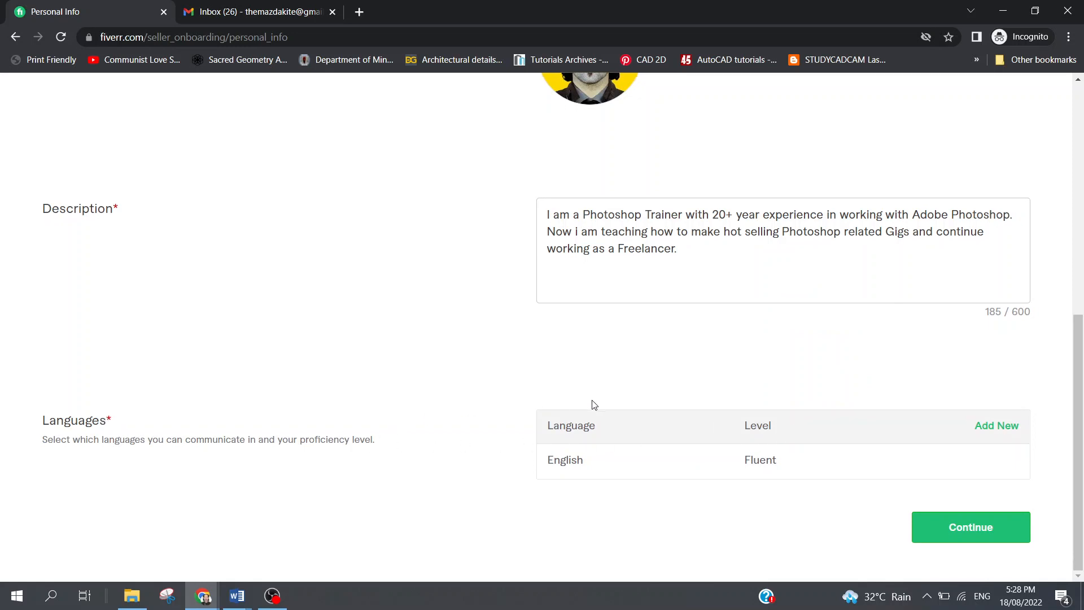
Step: Add Urdu to the seller's languages with the level Native/Bilingual
left_click(994, 425)
left_click(657, 434)
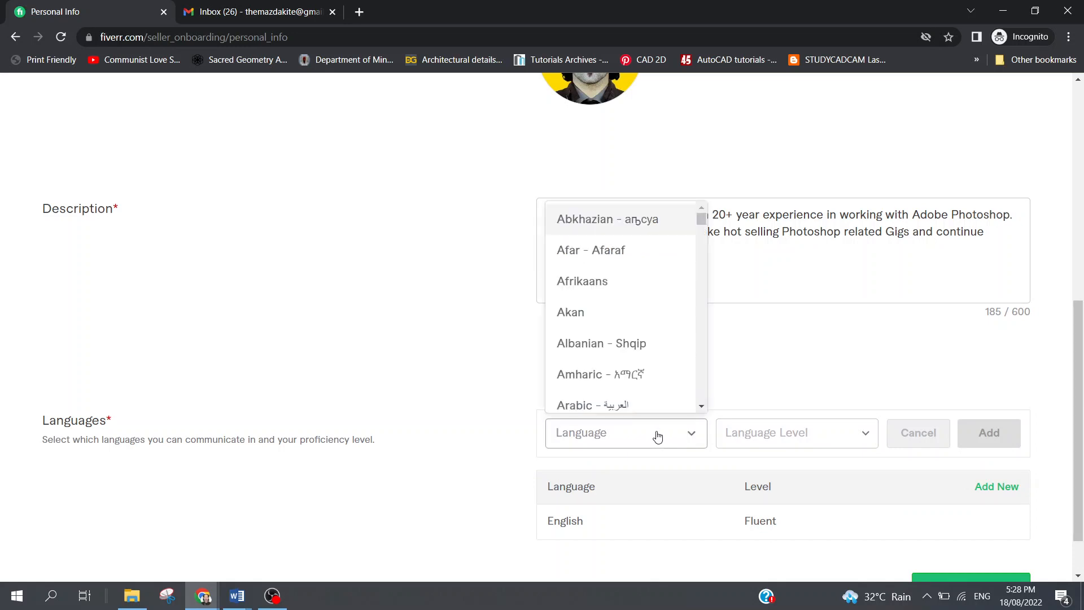
type("urdu")
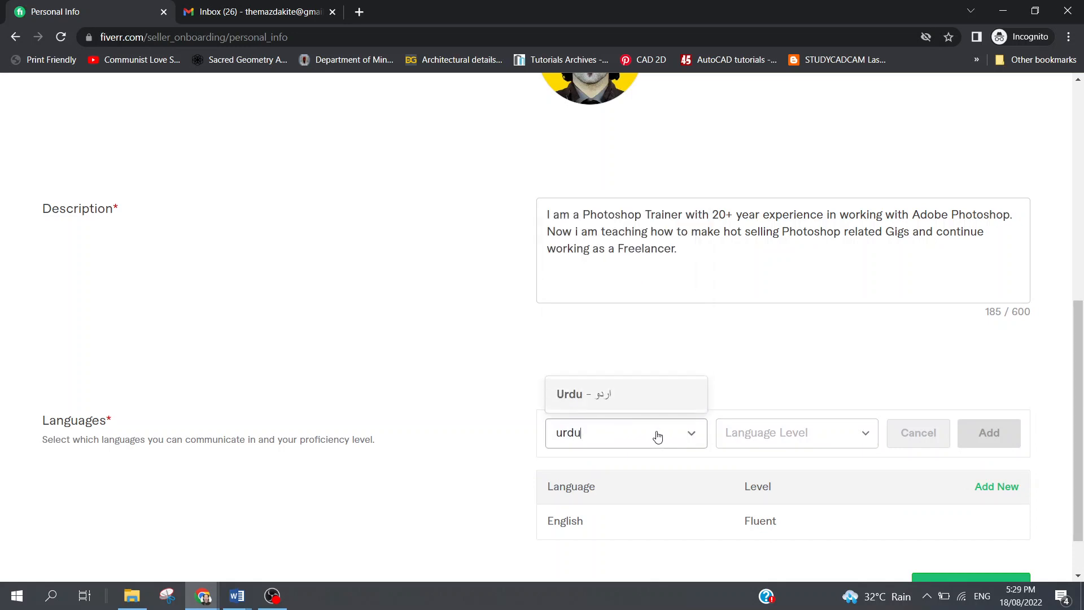
left_click(621, 396)
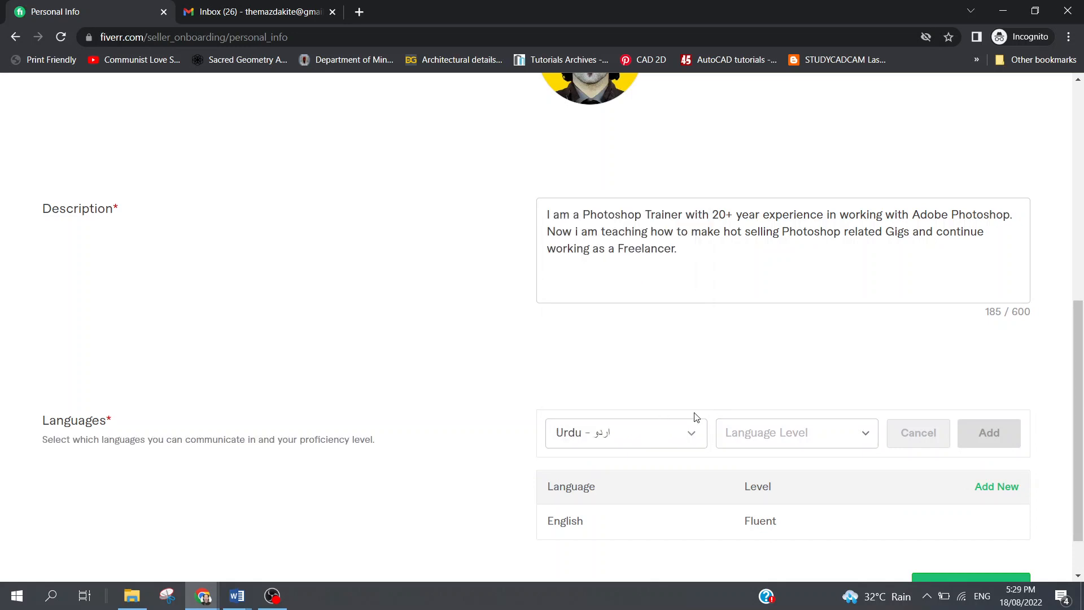
left_click(809, 439)
left_click(798, 389)
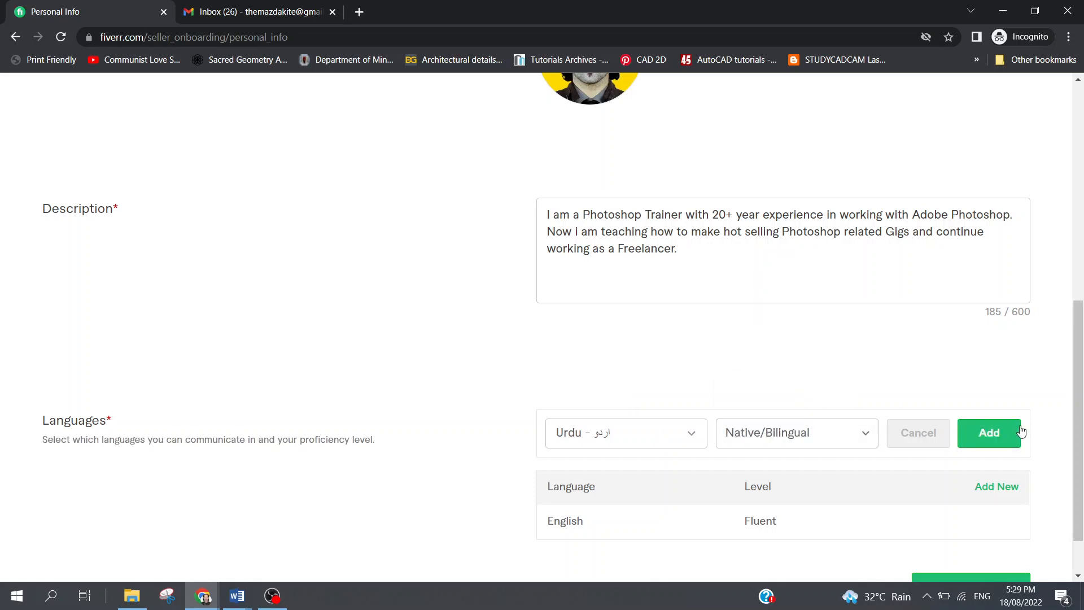
left_click(1003, 433)
Step: Save the Urdu entry in the seller's languages and open the language choice for another entry
left_click(997, 425)
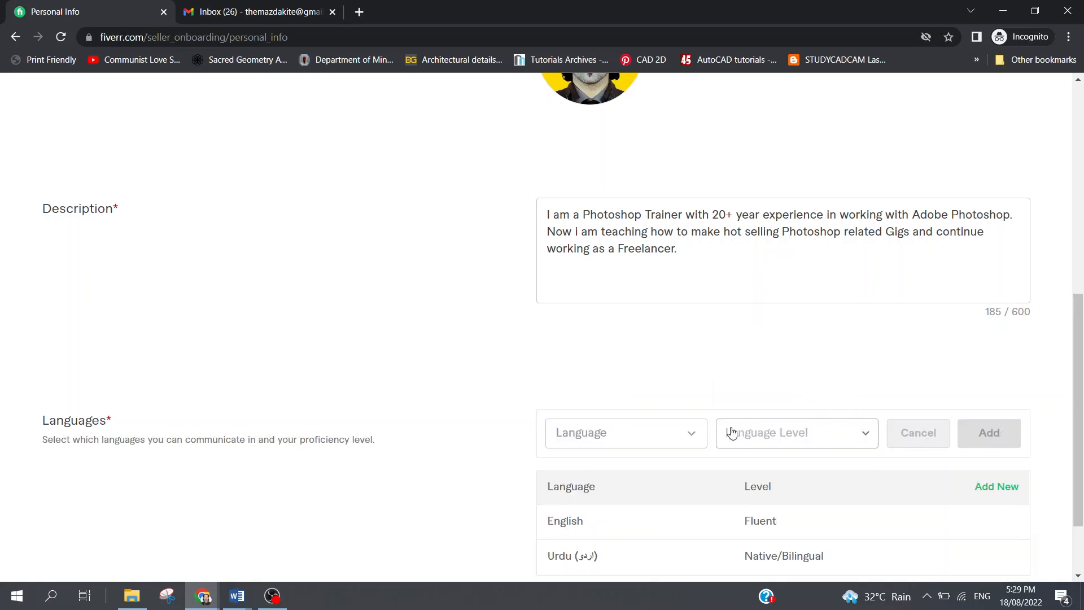
left_click(672, 443)
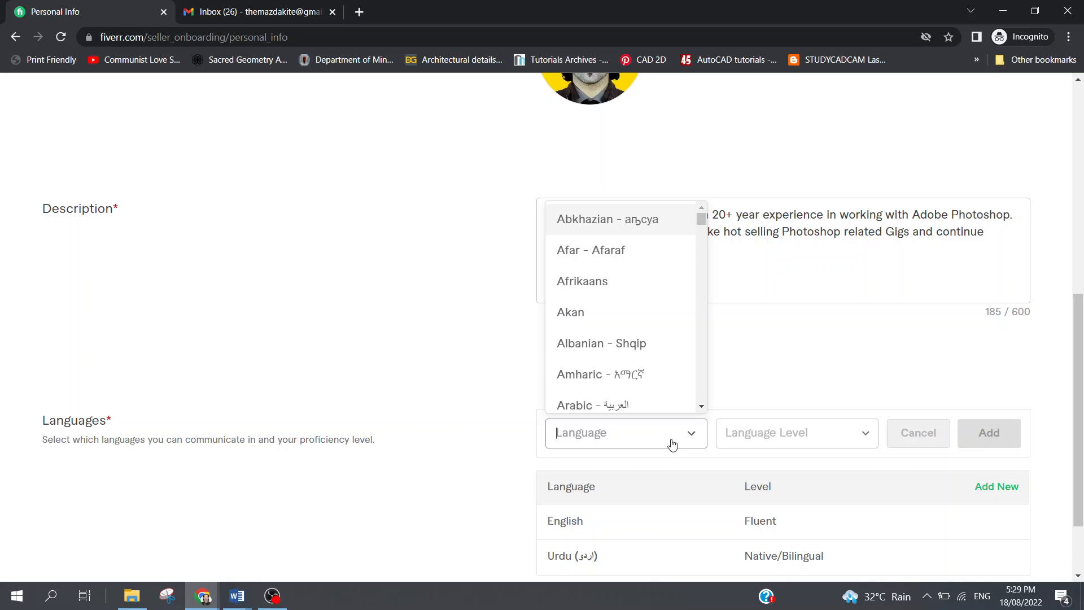
type("Bal")
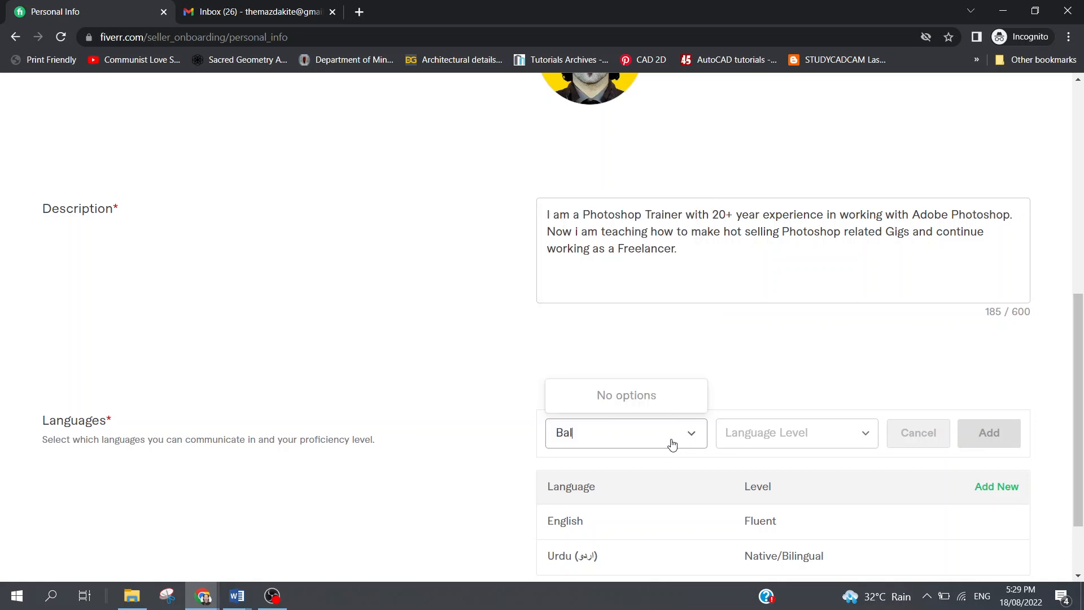
key("BackSpace")
key("BackSpace")
key("BackSpace")
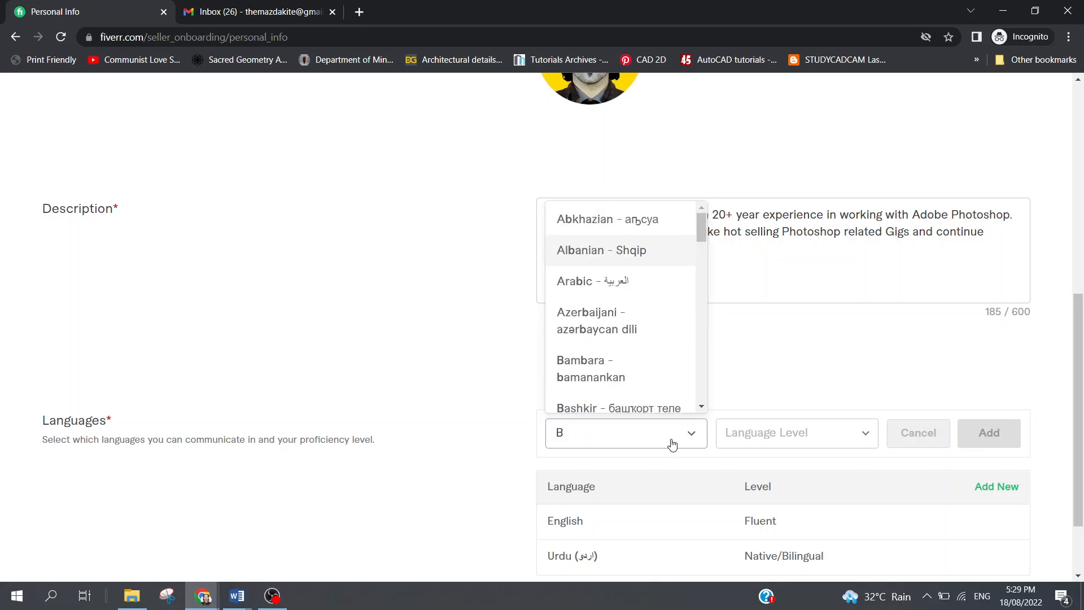
type("Fars")
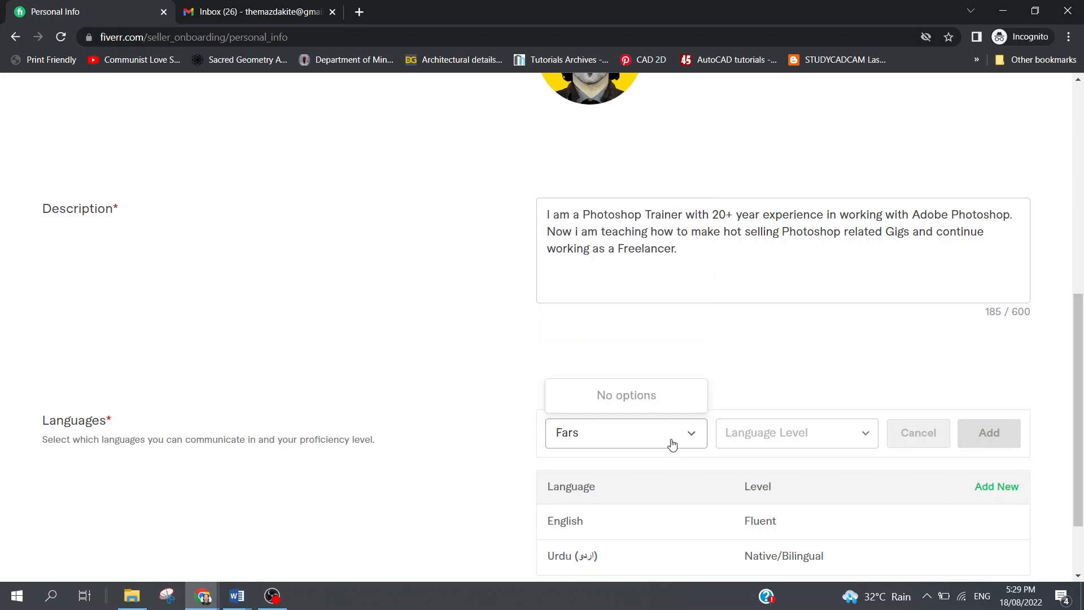
key("BackSpace")
key("BackSpace")
key("BackSpace")
key("BackSpace")
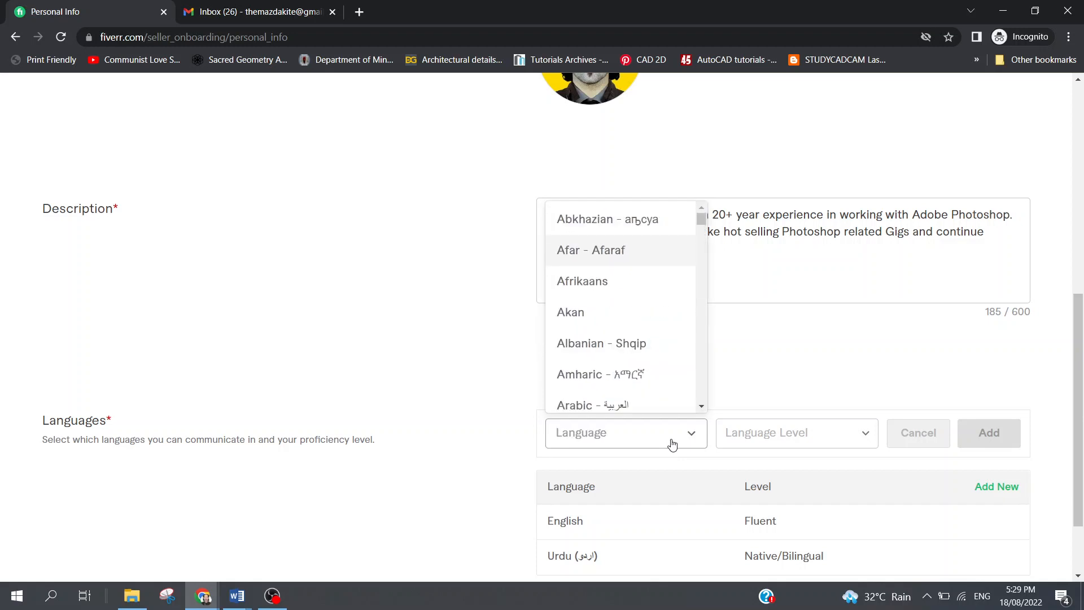
Step: Add Persian to the seller's languages with the level Conversational, and continue to the Professional Info stage
type("per")
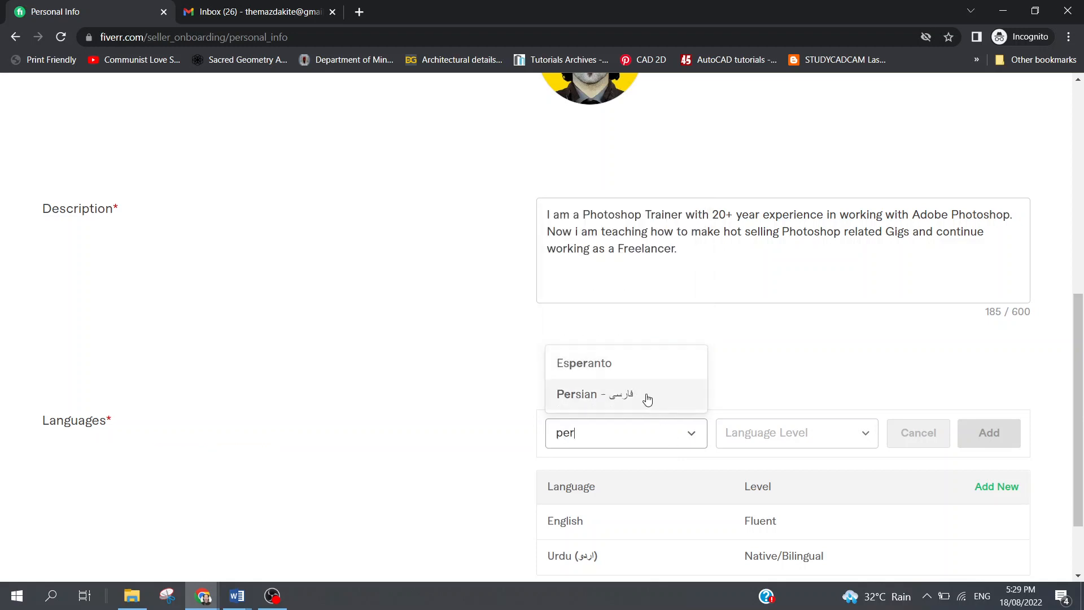
left_click(644, 394)
left_click(786, 433)
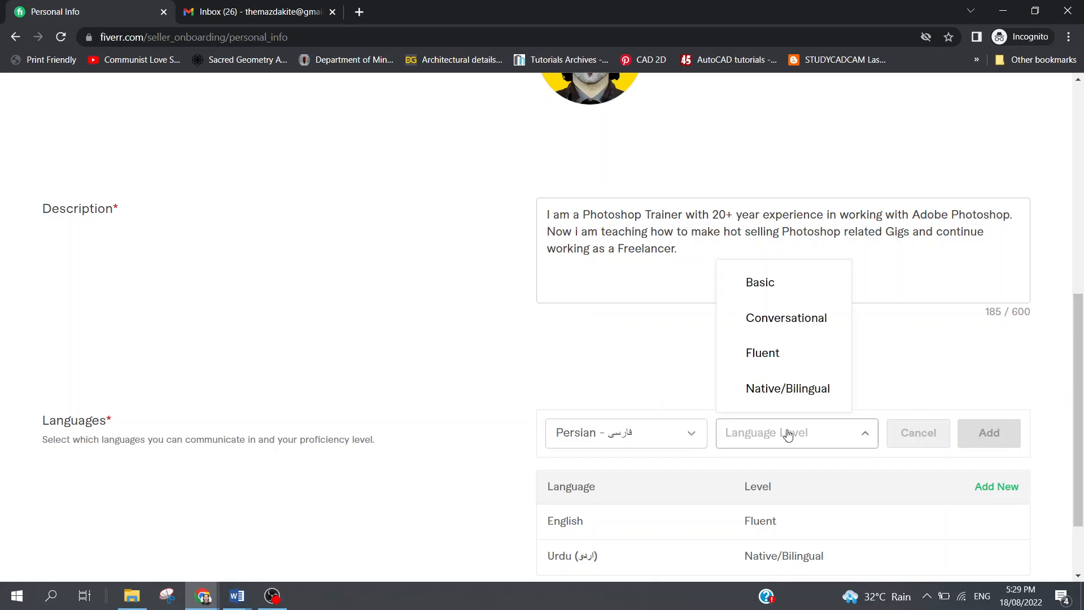
left_click(789, 317)
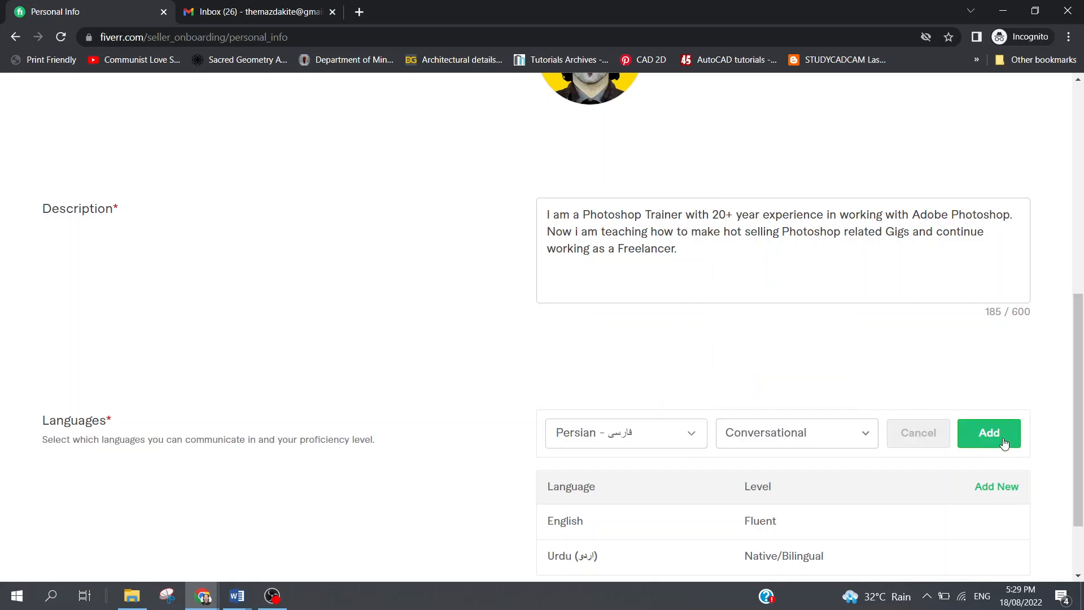
left_click(989, 434)
scroll(695, 384, "down", 1)
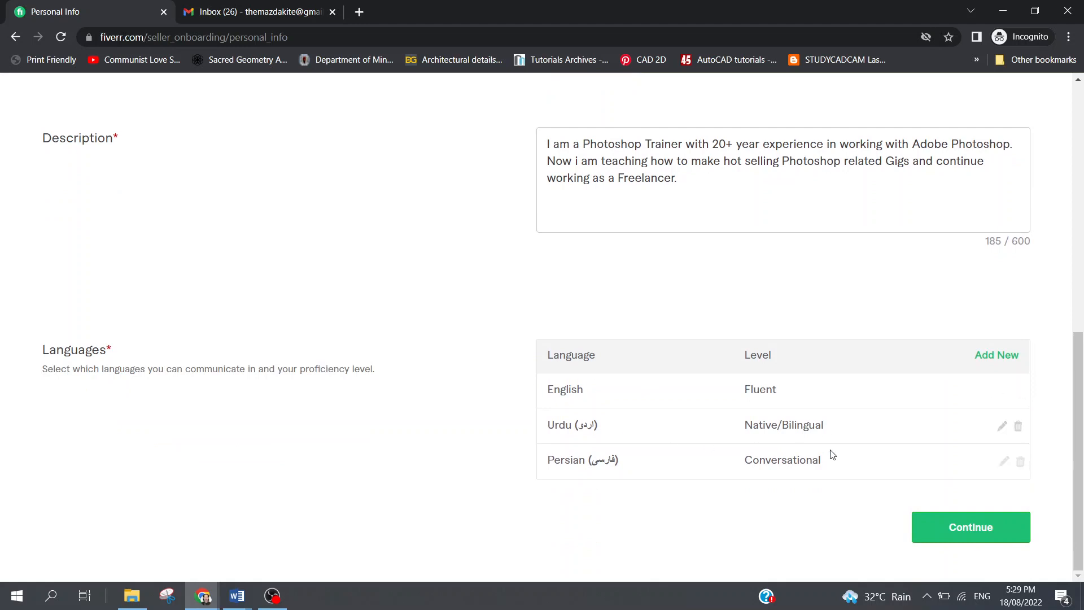
left_click(1000, 537)
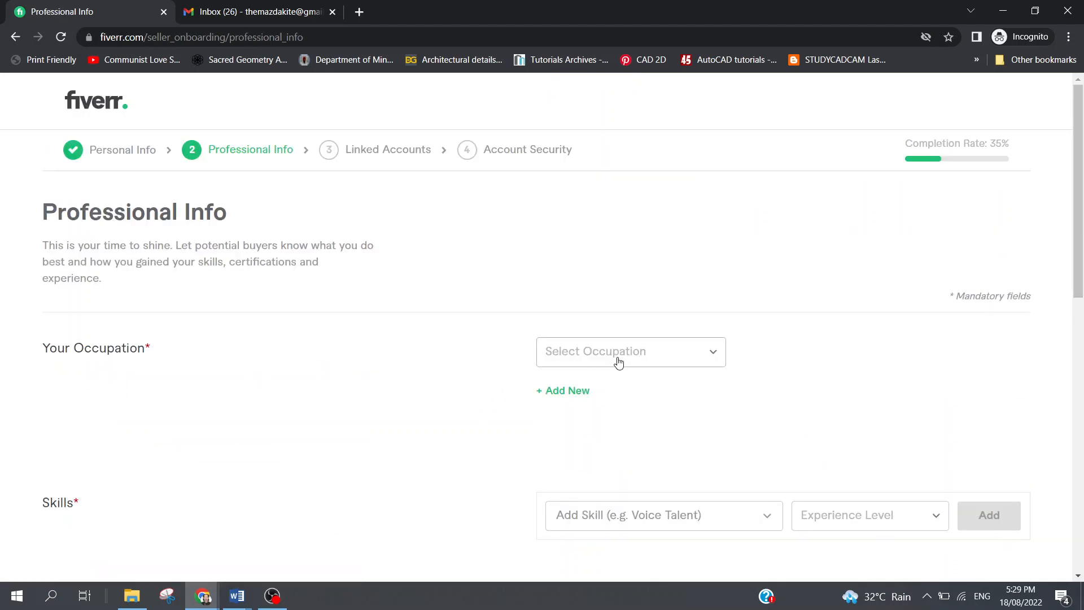
Step: Set the seller's occupation to Graphics & Design
left_click(689, 360)
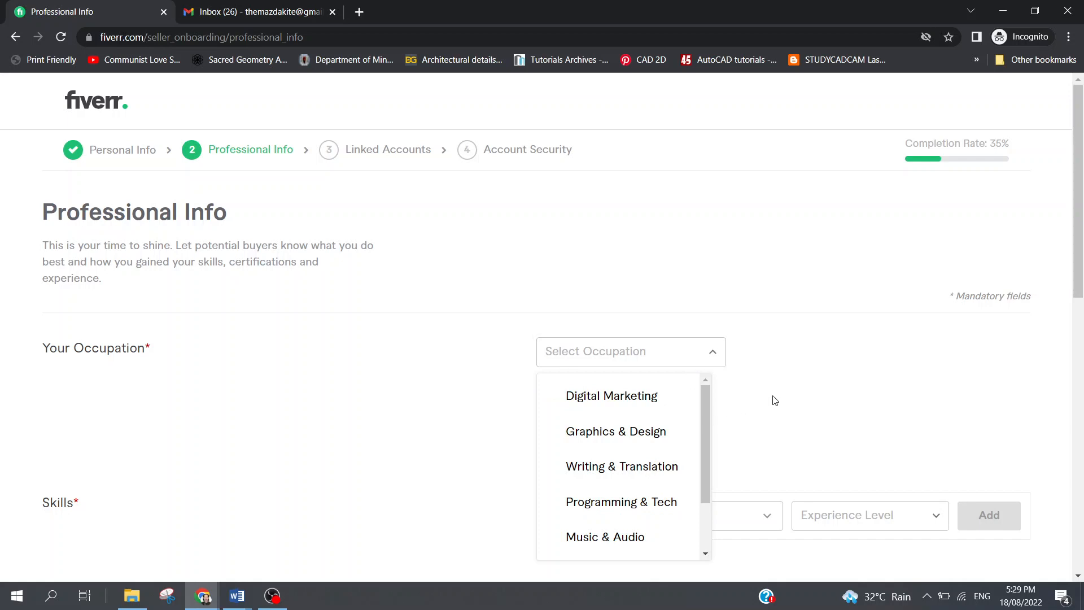
scroll(775, 399, "down", 1)
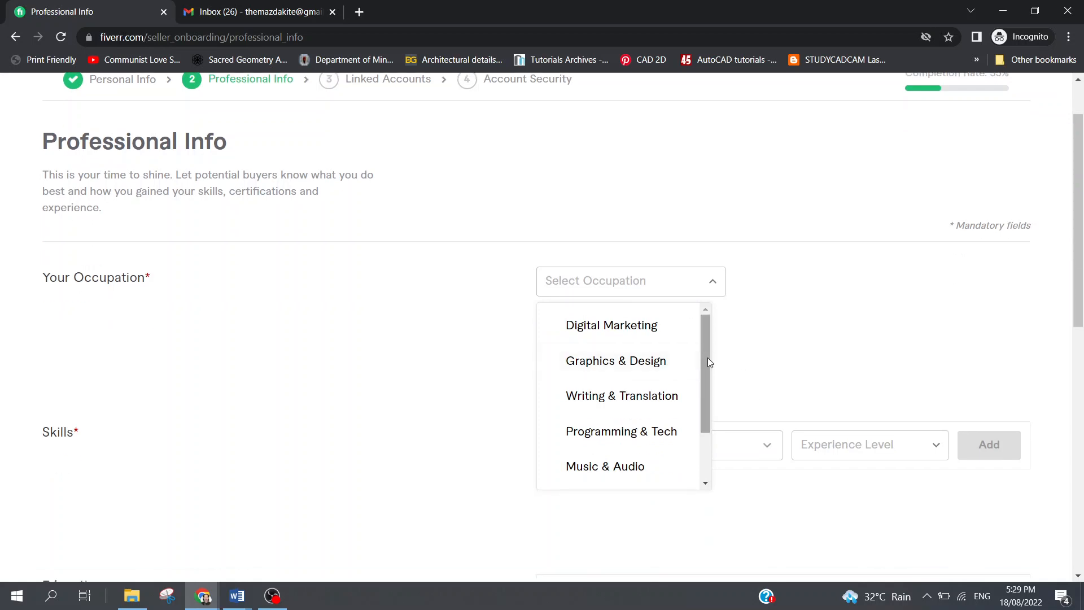
left_click_drag(707, 359, 708, 367)
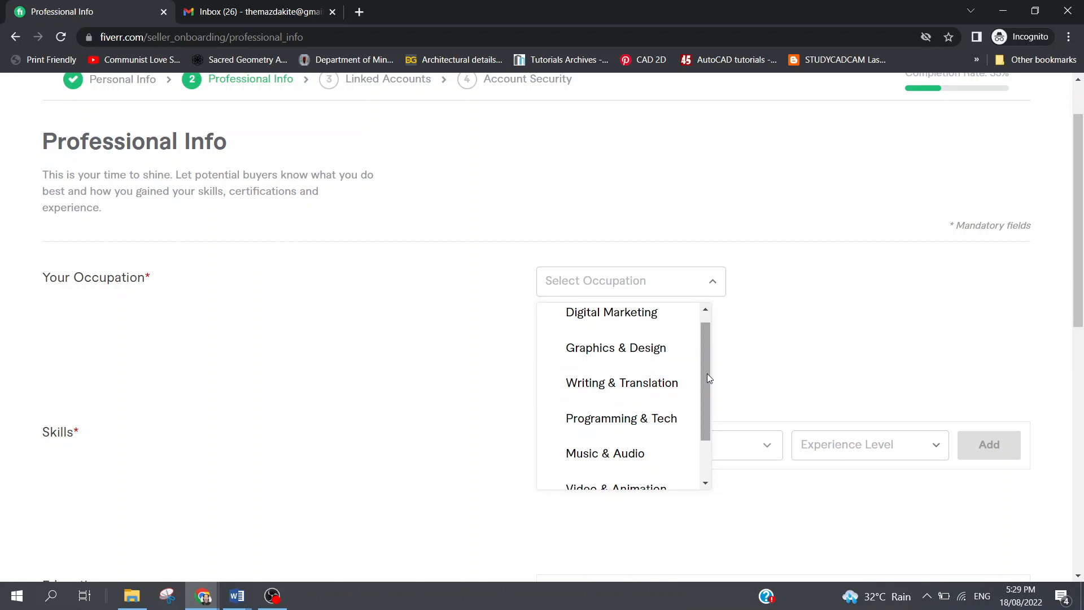
left_click_drag(707, 374, 702, 333)
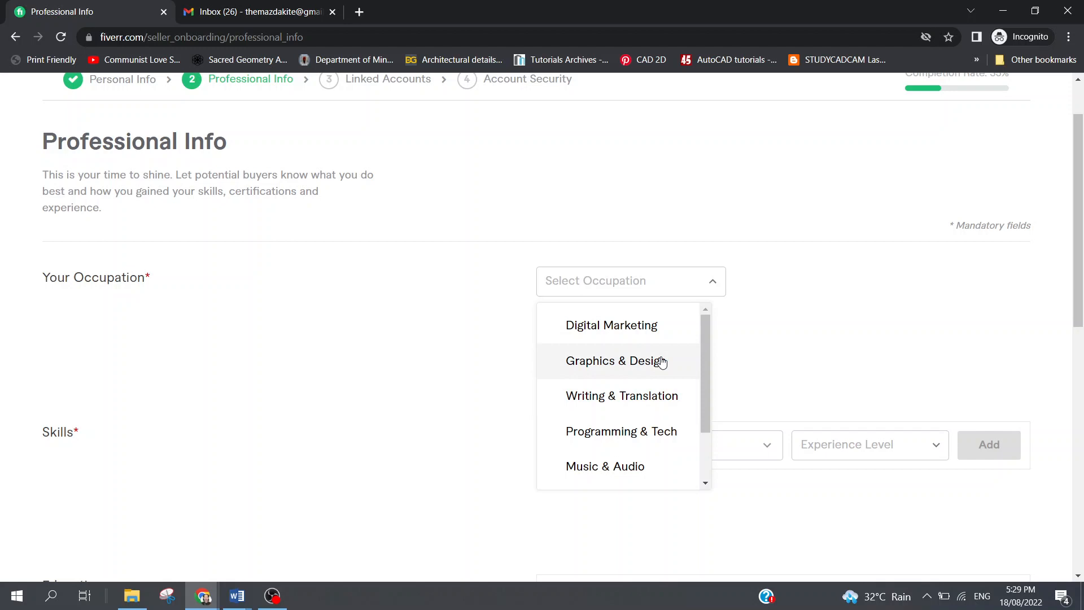
left_click(635, 366)
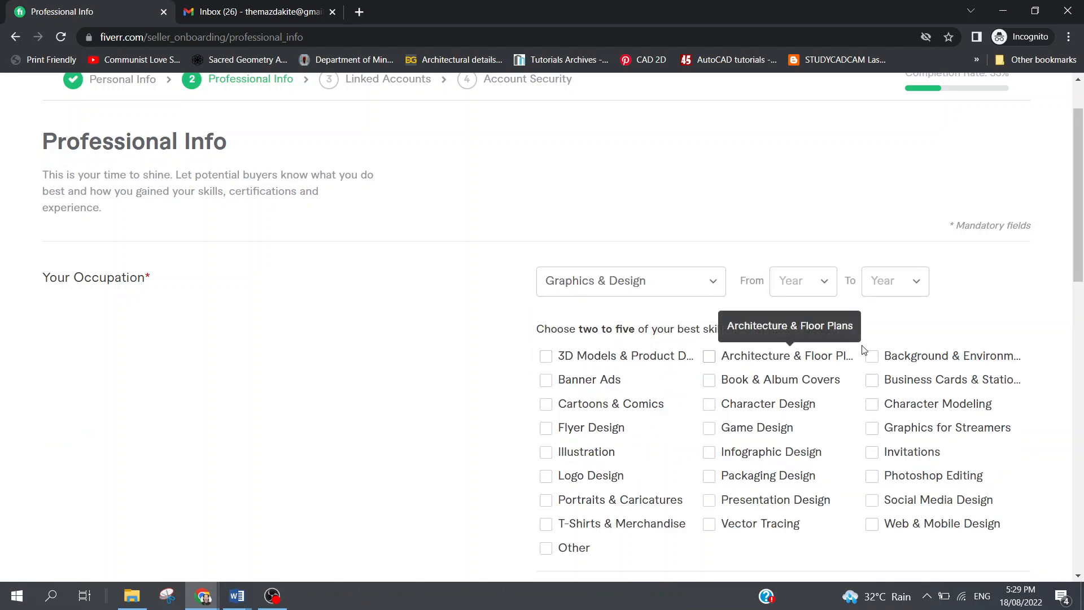
Step: Select Banner Ads, Flyer Design, Illustration, Infographic Design and Photoshop Editing as the best skills in Graphics & Design
scroll(1077, 283, "down", 2)
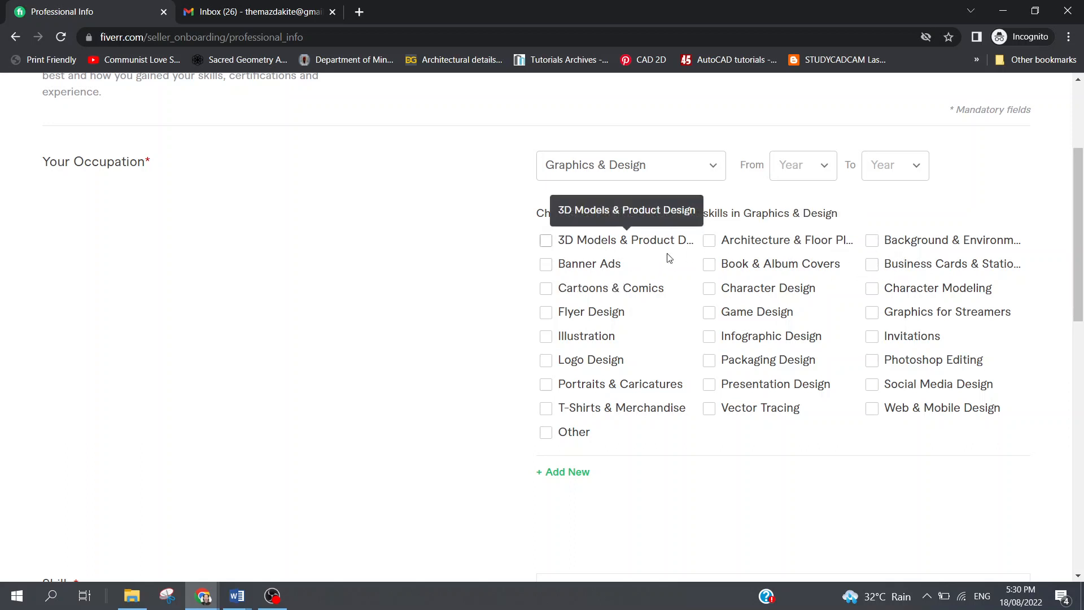
left_click(546, 266)
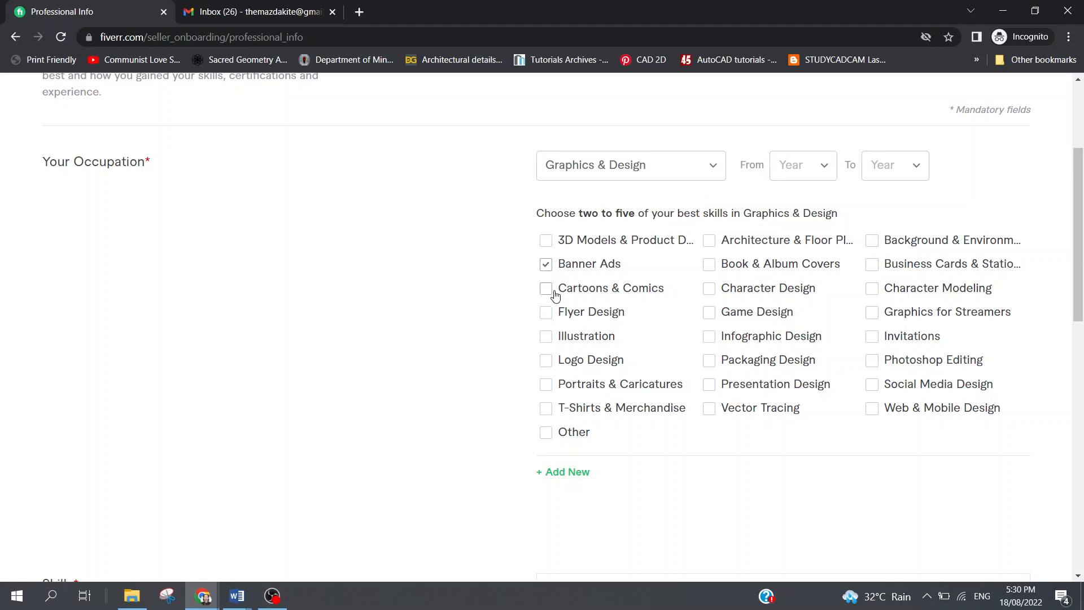
left_click(545, 312)
left_click(874, 361)
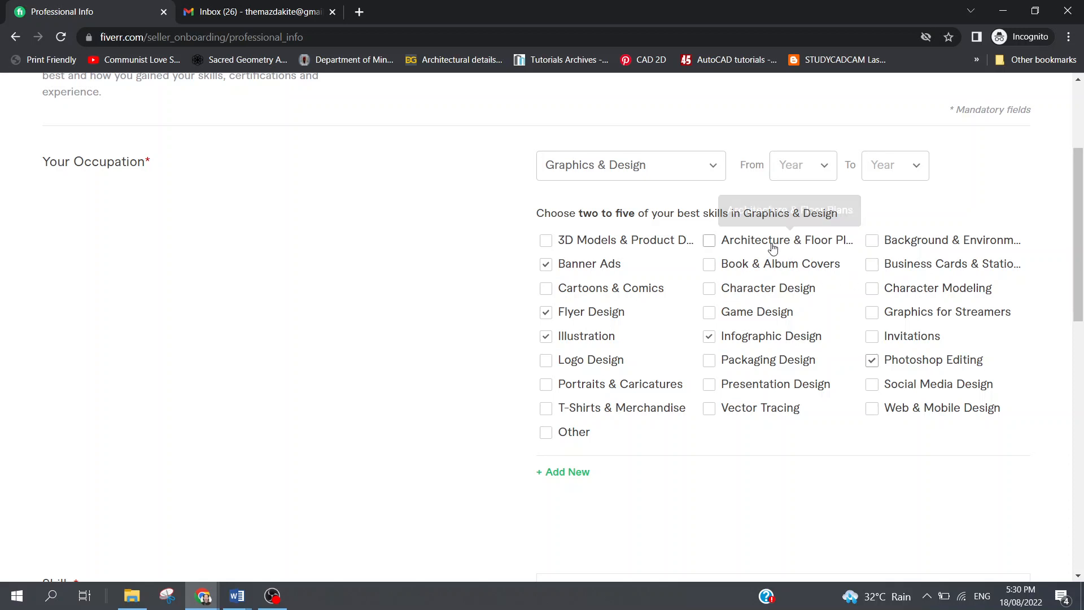
Step: Set the occupation's period from 2002 to 2022
left_click(828, 169)
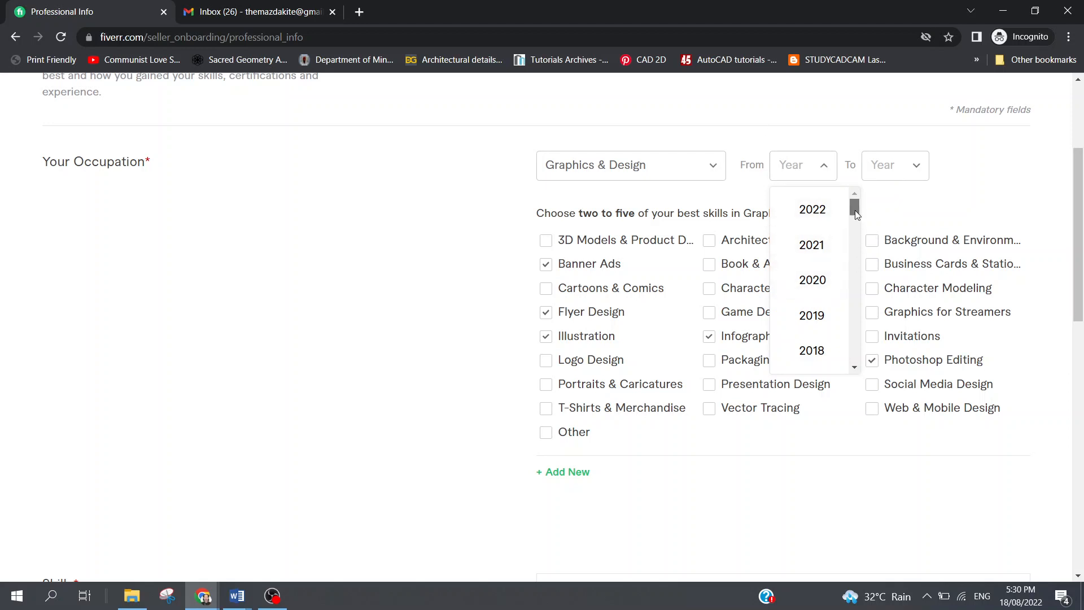
left_click_drag(855, 210, 854, 263)
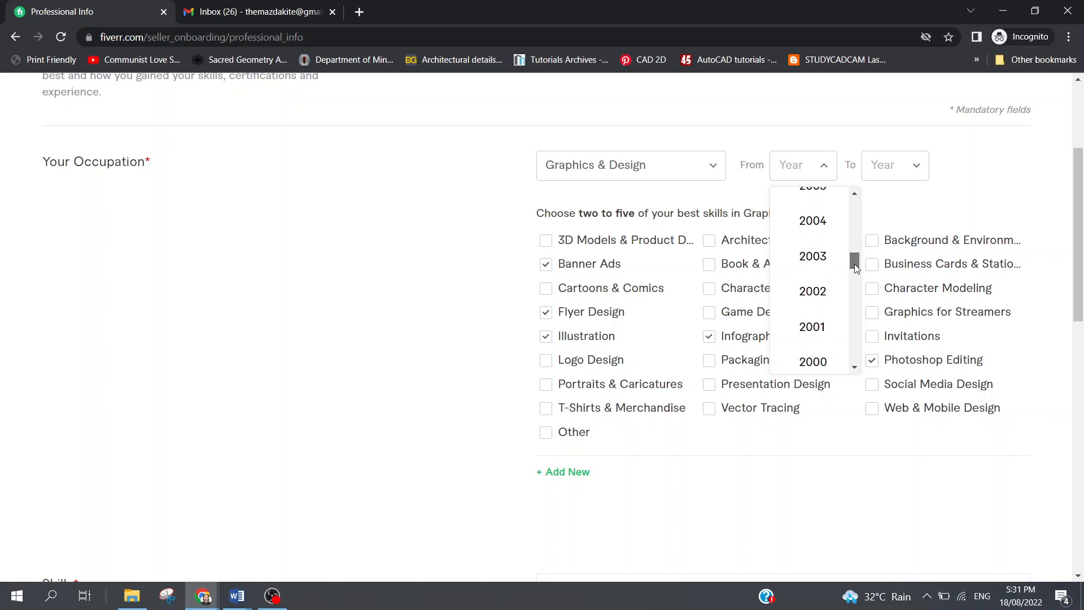
left_click(824, 291)
left_click(913, 178)
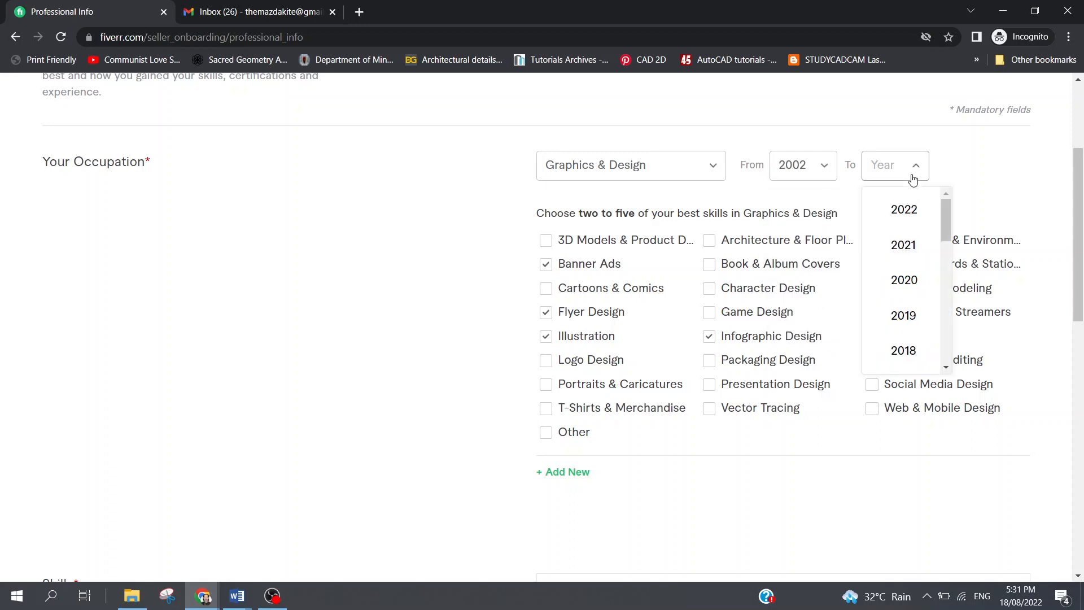
left_click(906, 209)
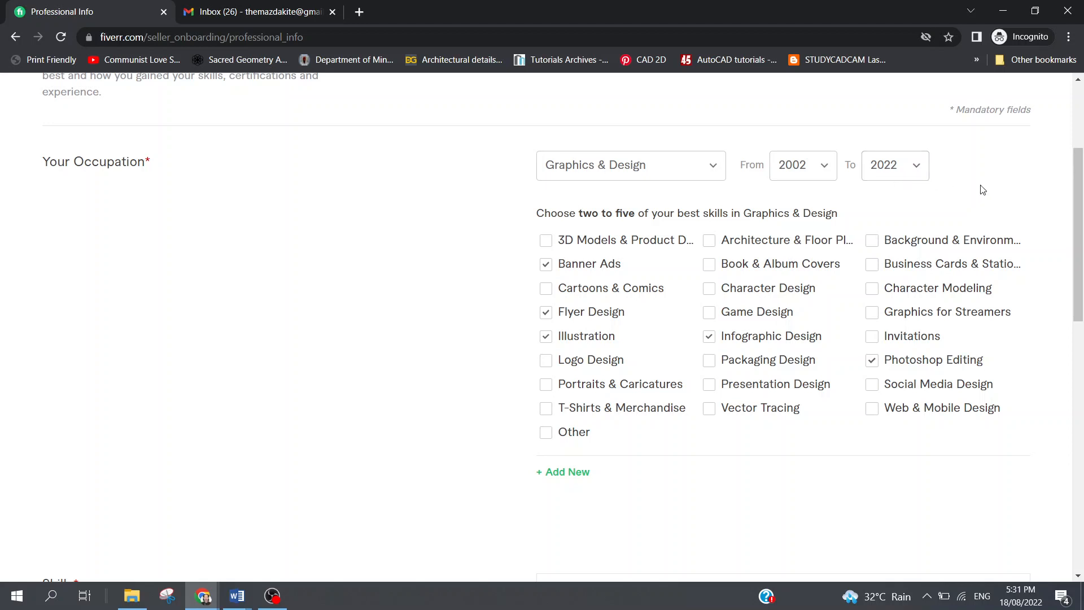
Step: Try 2019 as the occupation's start year, and return it to 2002
left_click(828, 172)
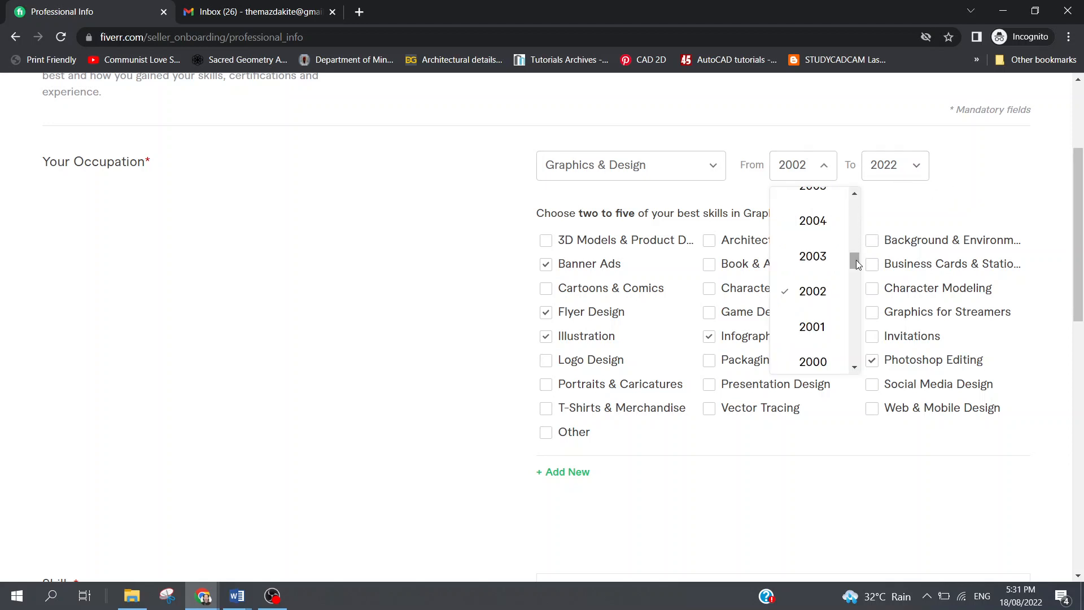
left_click_drag(856, 259, 858, 213)
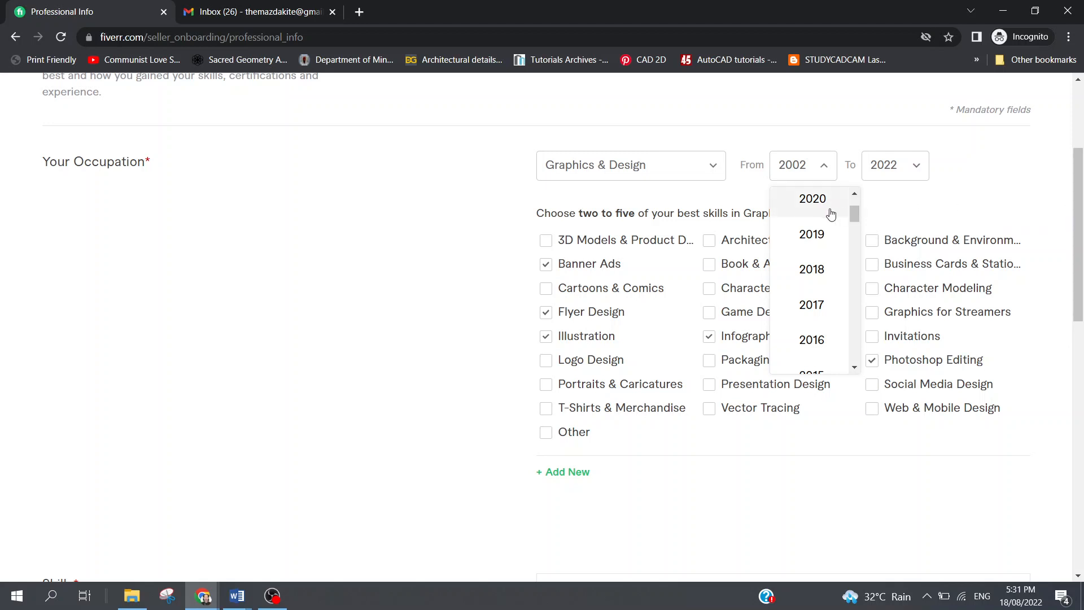
left_click_drag(858, 215, 858, 211)
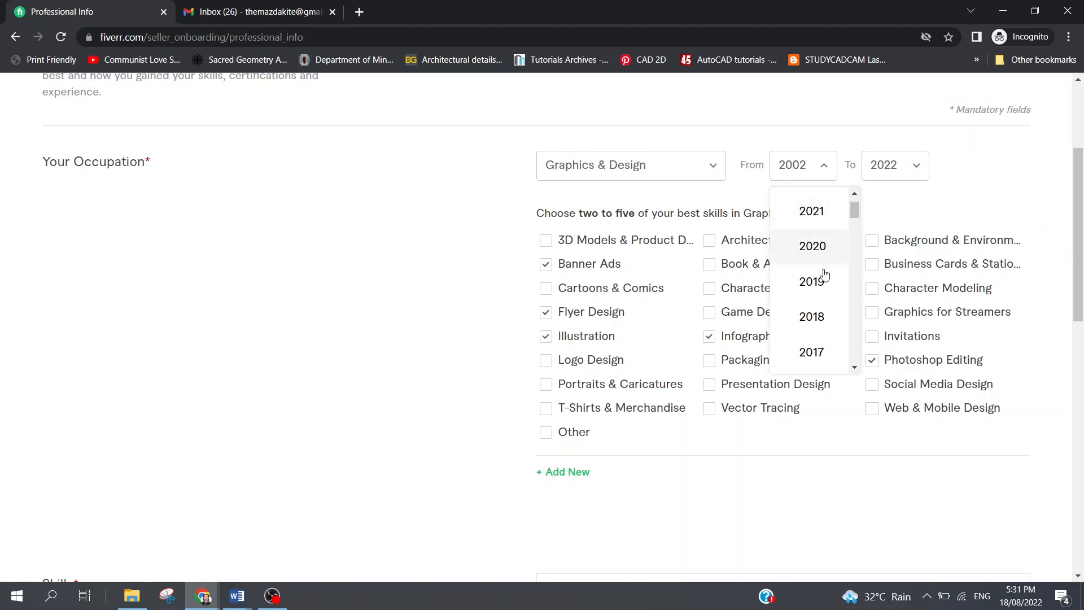
left_click(831, 287)
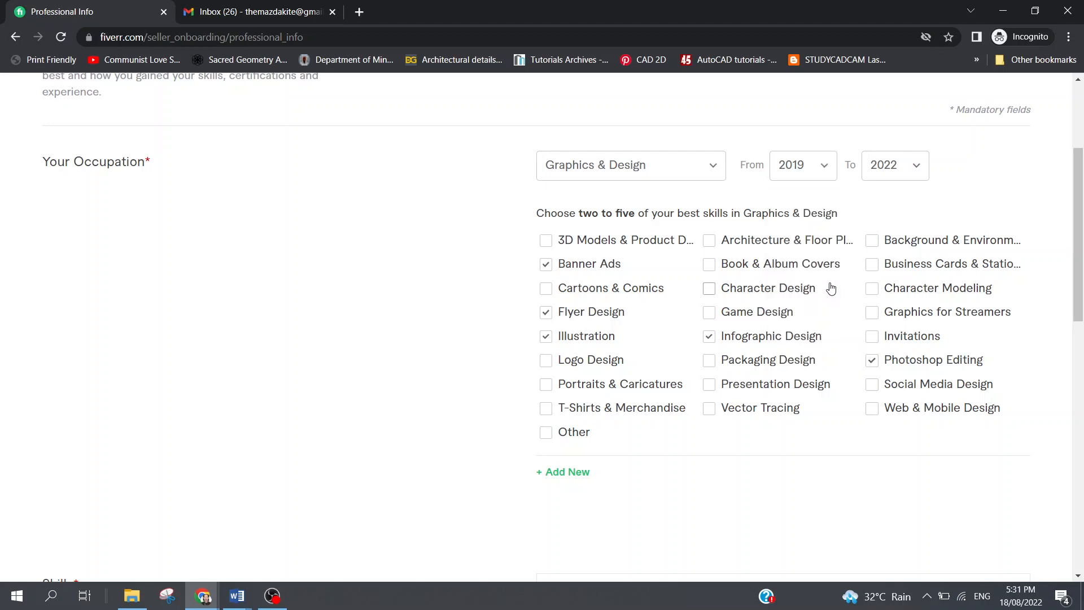
left_click(823, 169)
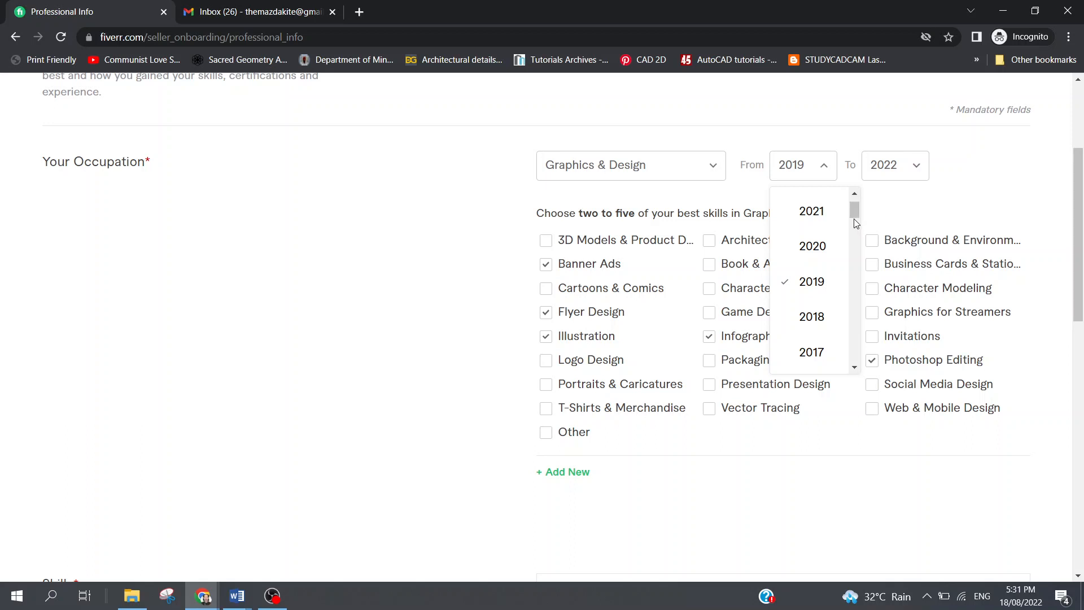
left_click_drag(854, 218, 853, 264)
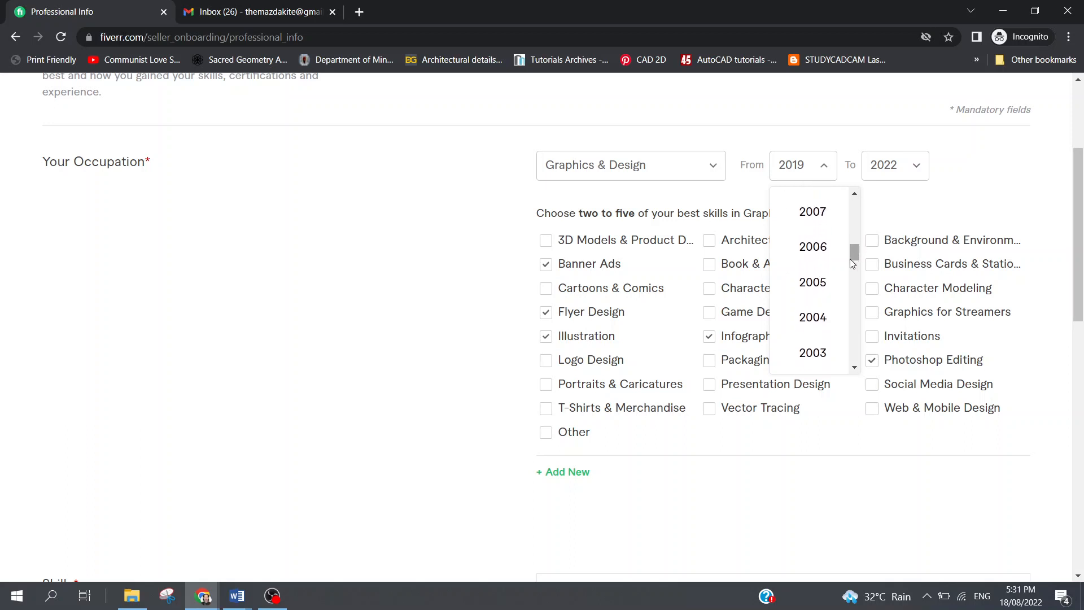
scroll(833, 356, "down", 1)
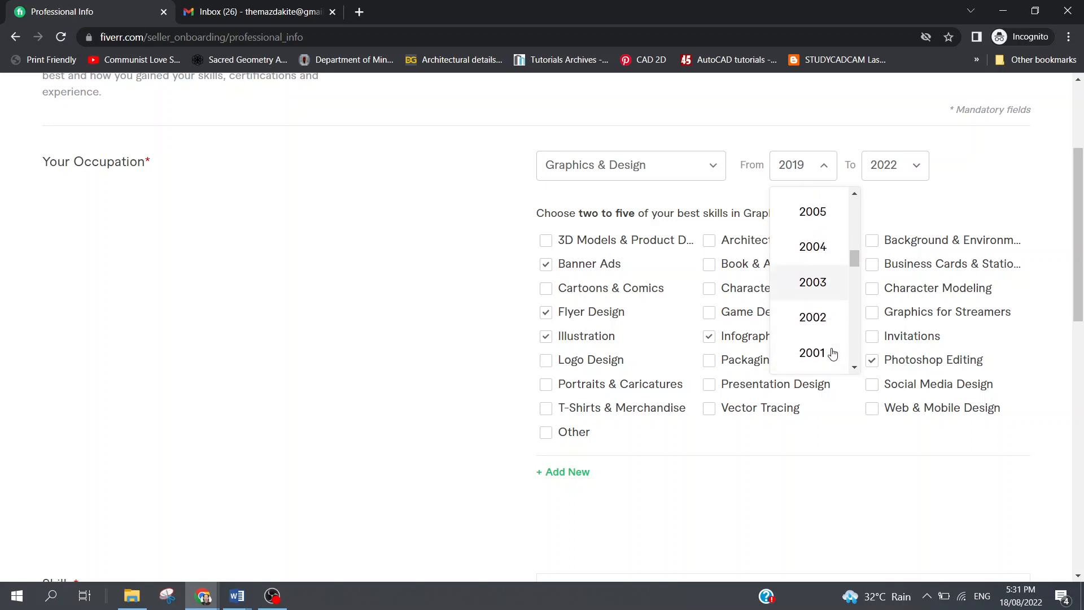
left_click(815, 319)
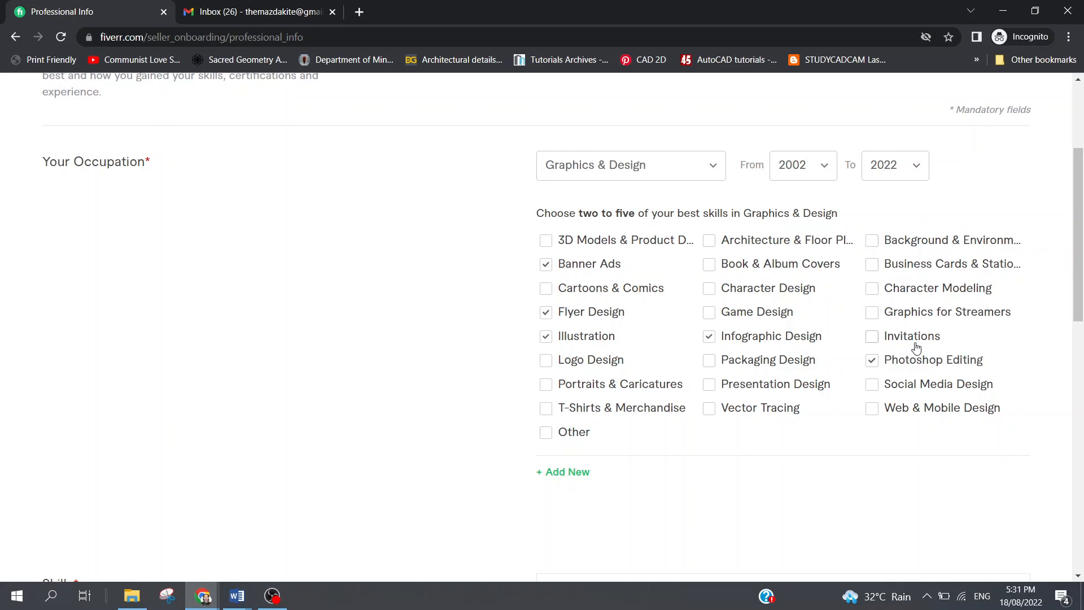
Step: Replace Photoshop Editing with Invitations among the selected Graphics & Design skills
left_click(873, 360)
scroll(658, 347, "down", 3)
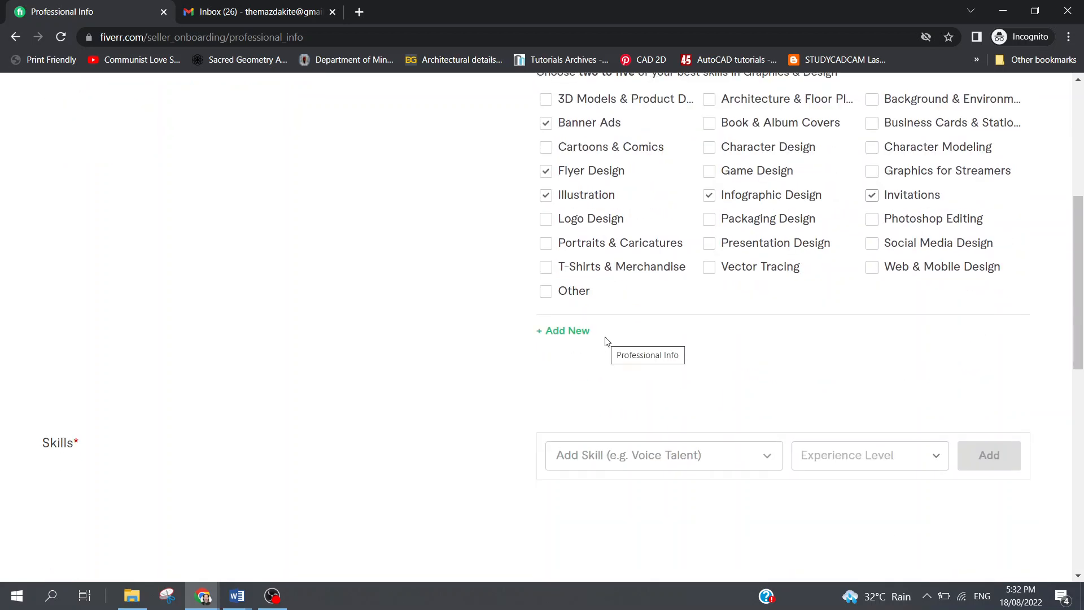
scroll(605, 341, "up", 3)
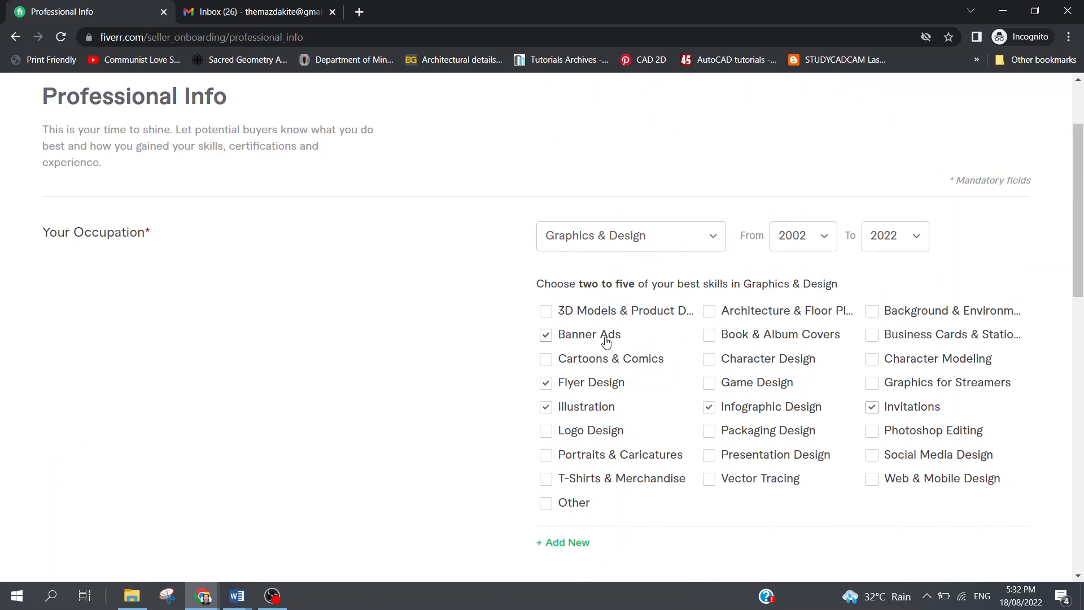
scroll(605, 341, "down", 1)
scroll(606, 341, "down", 2)
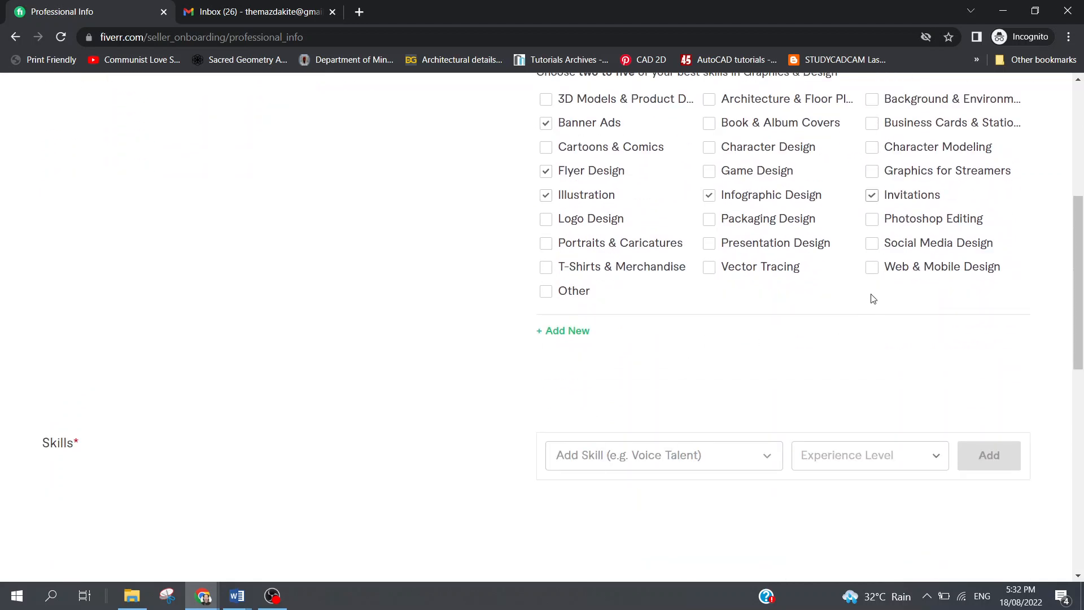
scroll(874, 298, "up", 1)
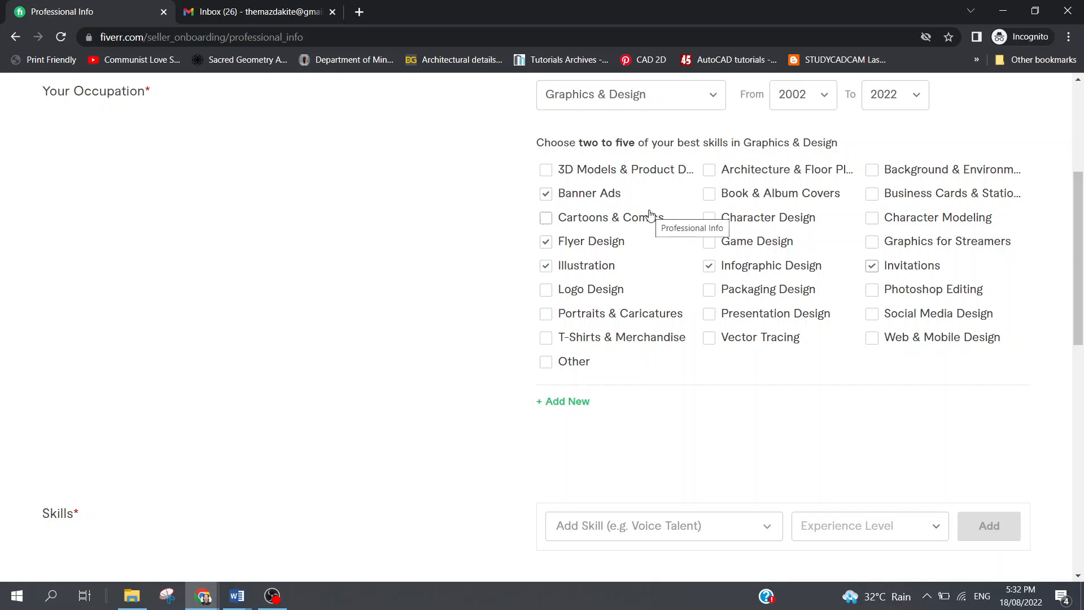
Step: Deselect Banner Ads, Flyer Design, Illustration, Infographic Design and Invitations from the Graphics & Design skills
left_click(546, 194)
left_click(546, 242)
left_click(548, 267)
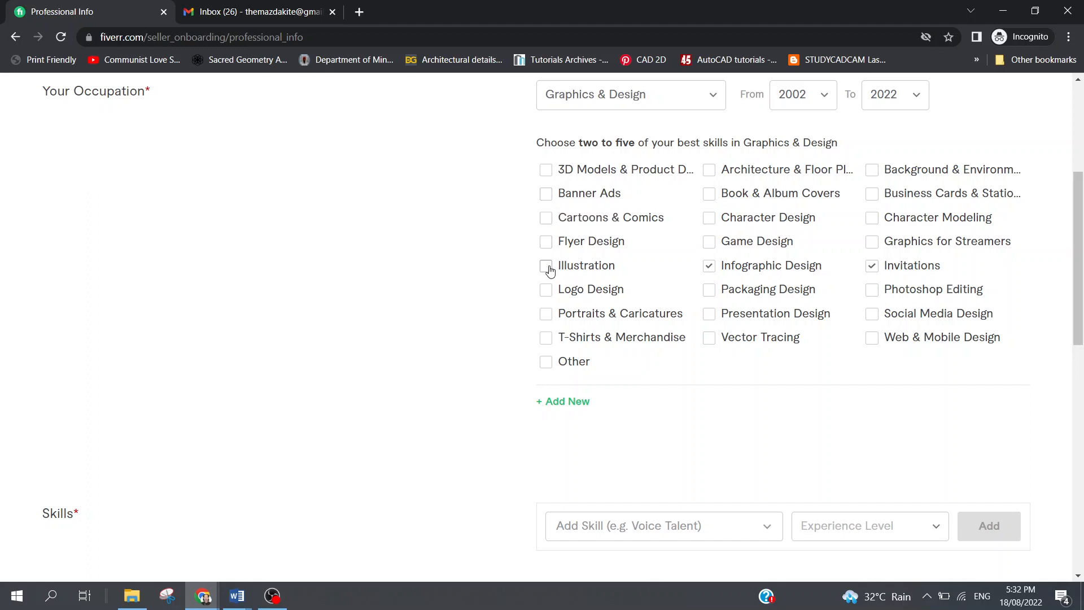
left_click(707, 270)
left_click(876, 268)
Step: Select Portraits & Caricatures, Character Modeling, Photoshop Editing and Other as the best skills in Graphics & Design
left_click(546, 314)
left_click(873, 221)
left_click(569, 363)
scroll(688, 350, "down", 1)
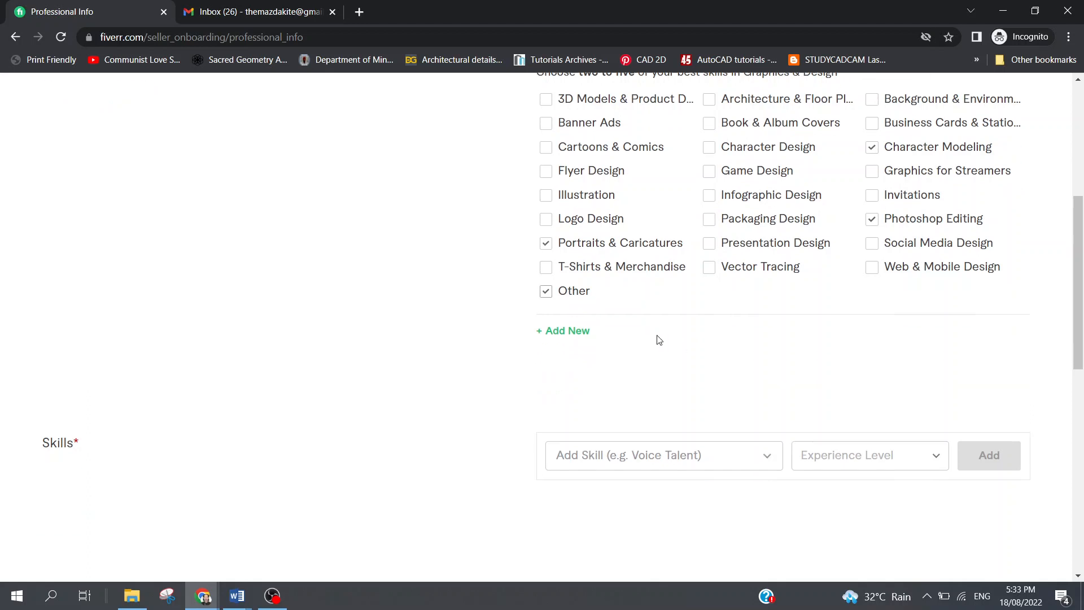
Step: Add a second occupation entry, view its list of occupations, and delete the empty entry
left_click(564, 333)
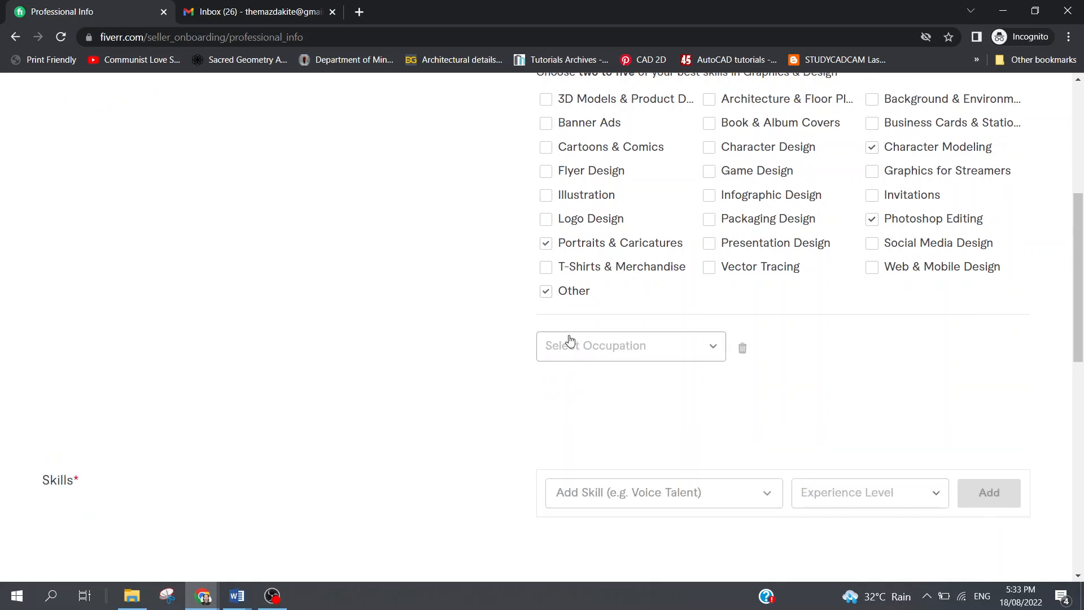
left_click(638, 350)
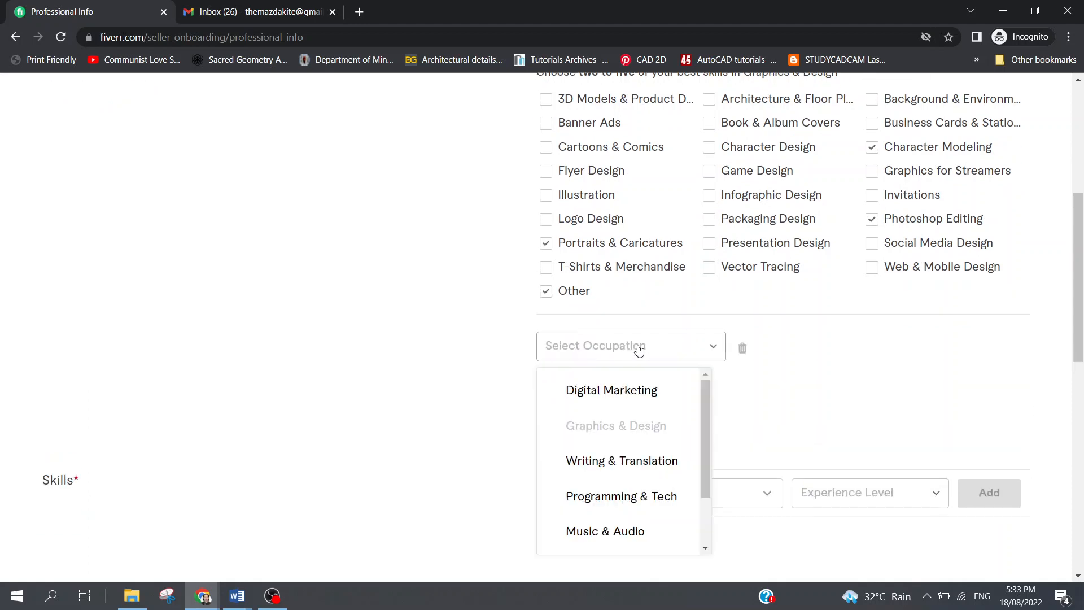
left_click(813, 342)
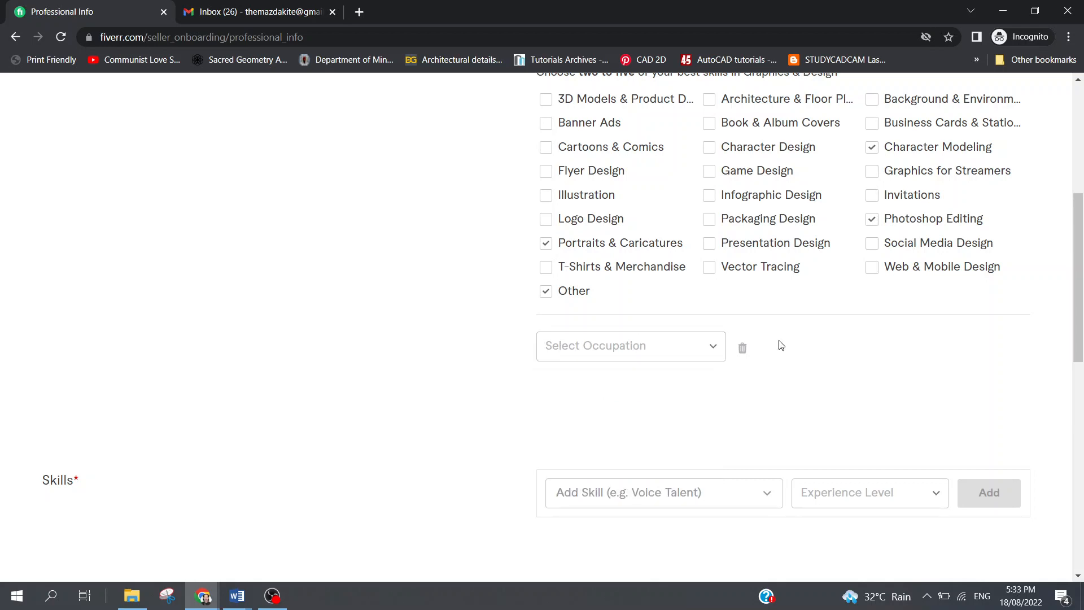
scroll(780, 344, "up", 3)
left_click(742, 560)
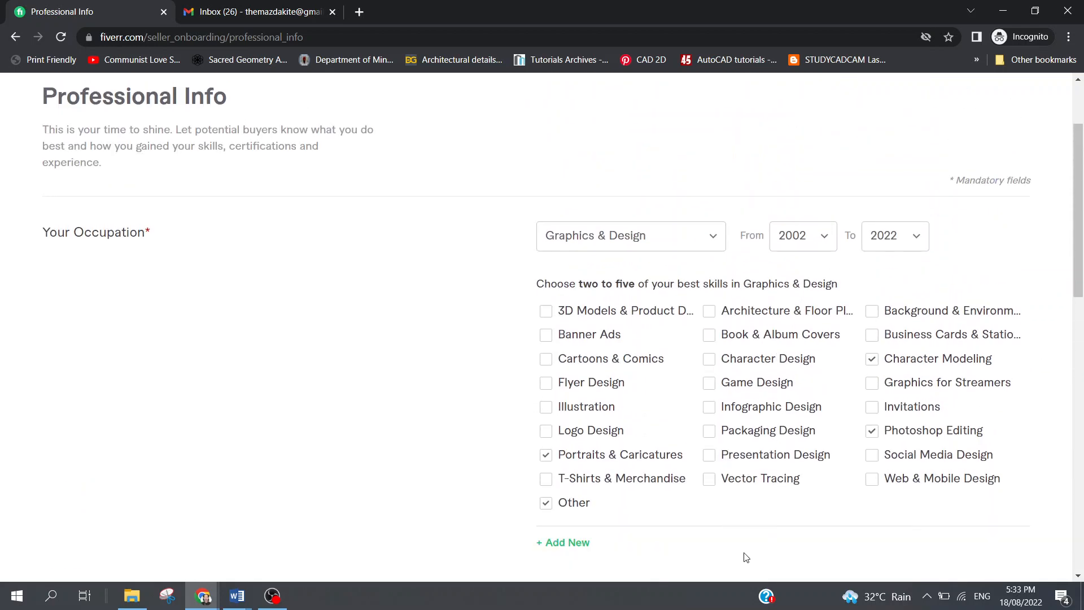
Step: Add Special effects makeup to the Skills section with the Expert experience level
scroll(804, 497, "down", 2)
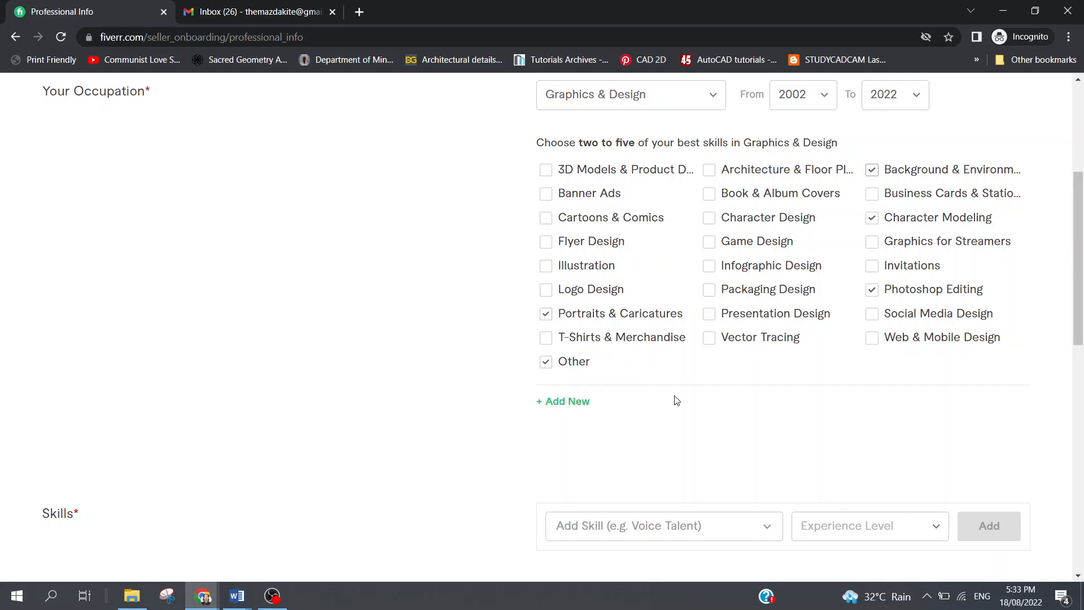
scroll(677, 401, "down", 3)
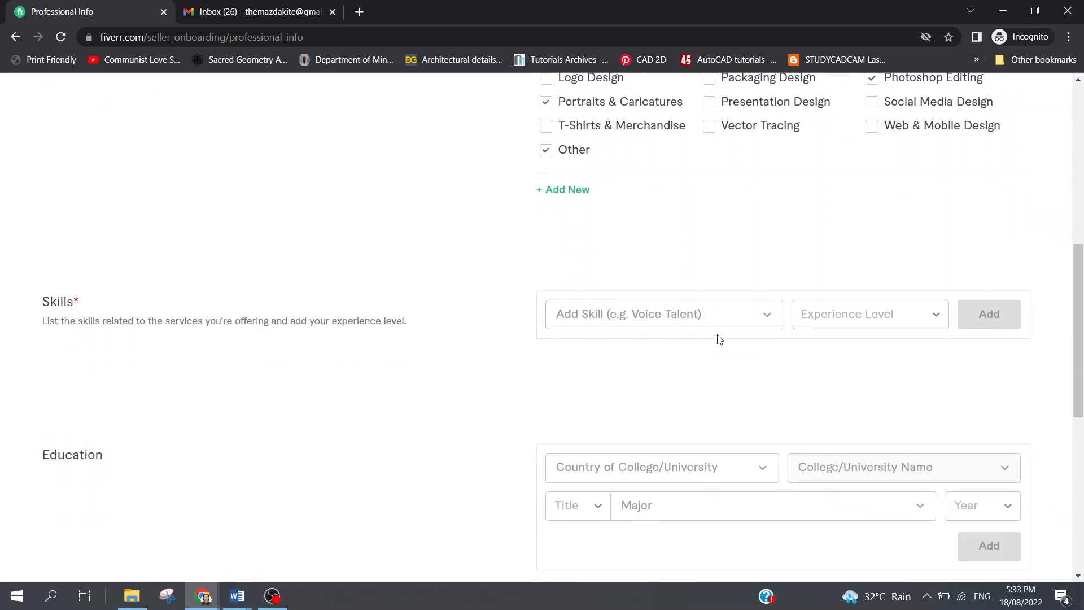
left_click(753, 322)
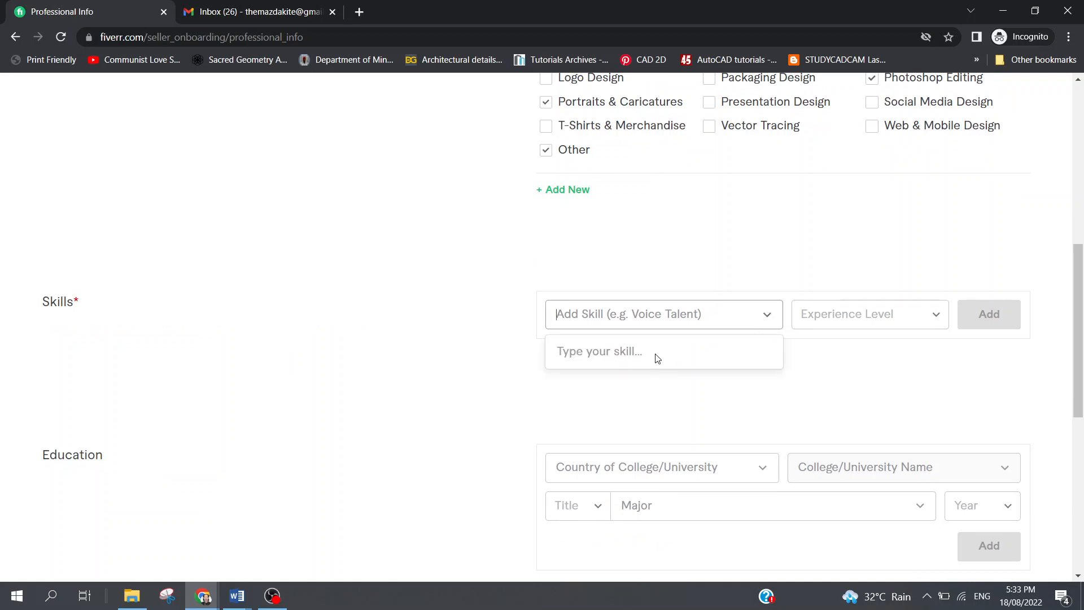
left_click(674, 315)
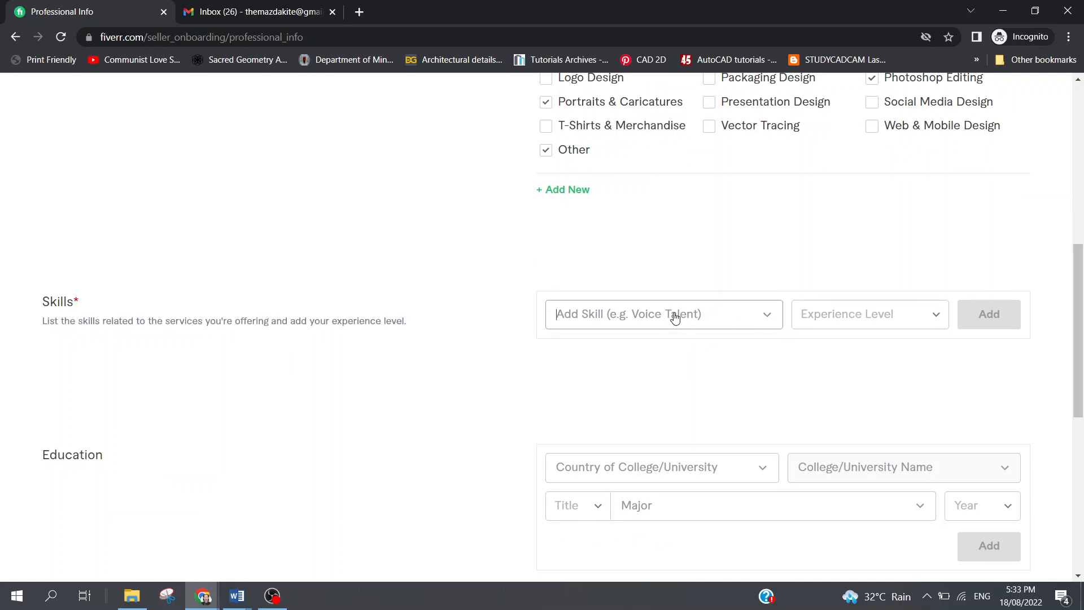
type("g")
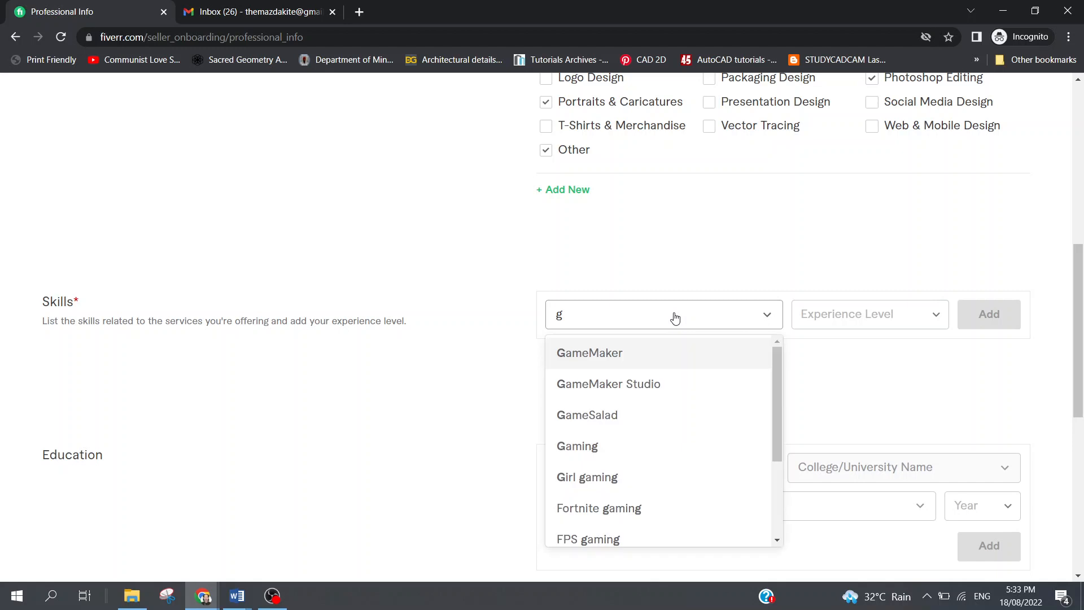
key("BackSpace")
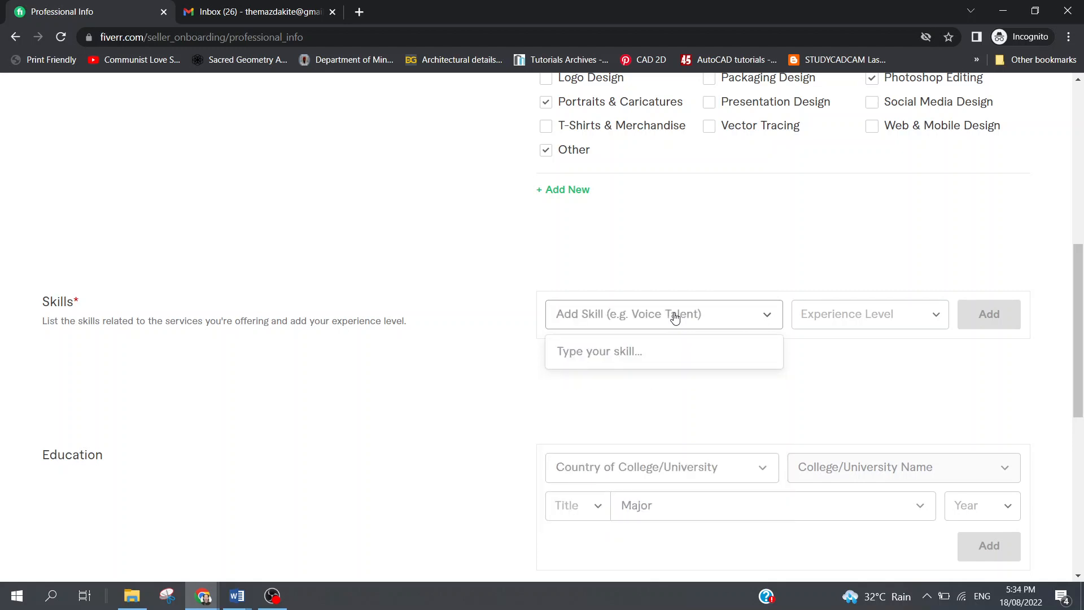
type("make")
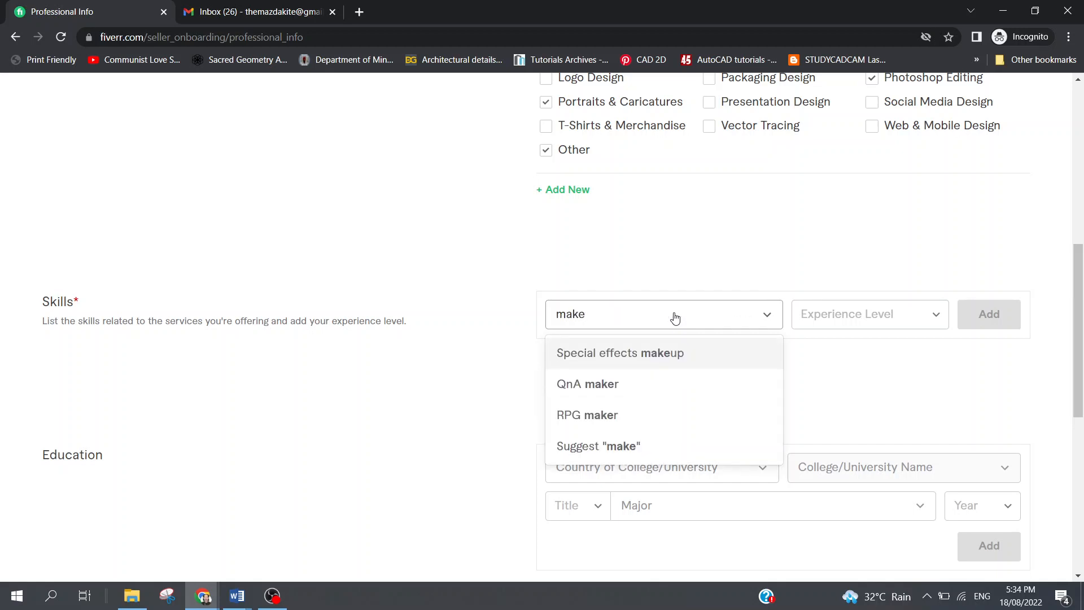
left_click(680, 358)
left_click(884, 320)
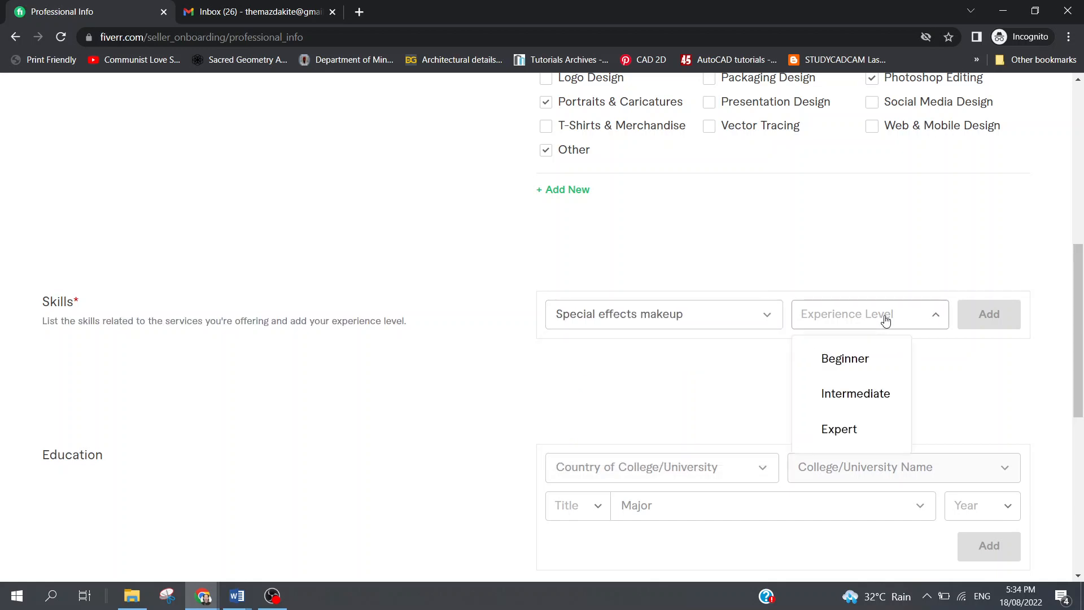
left_click(874, 435)
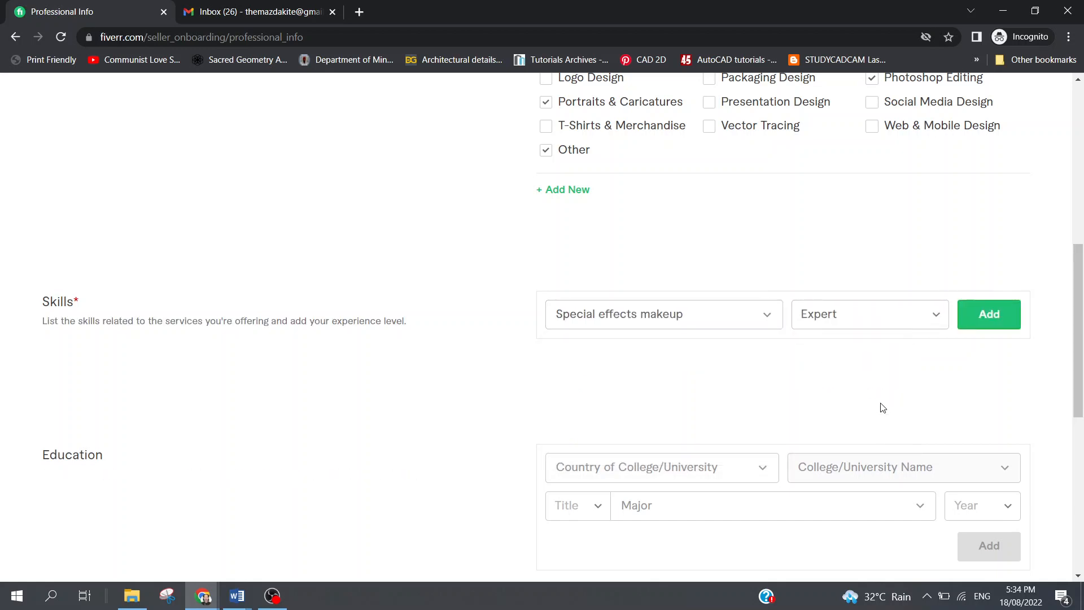
left_click(988, 311)
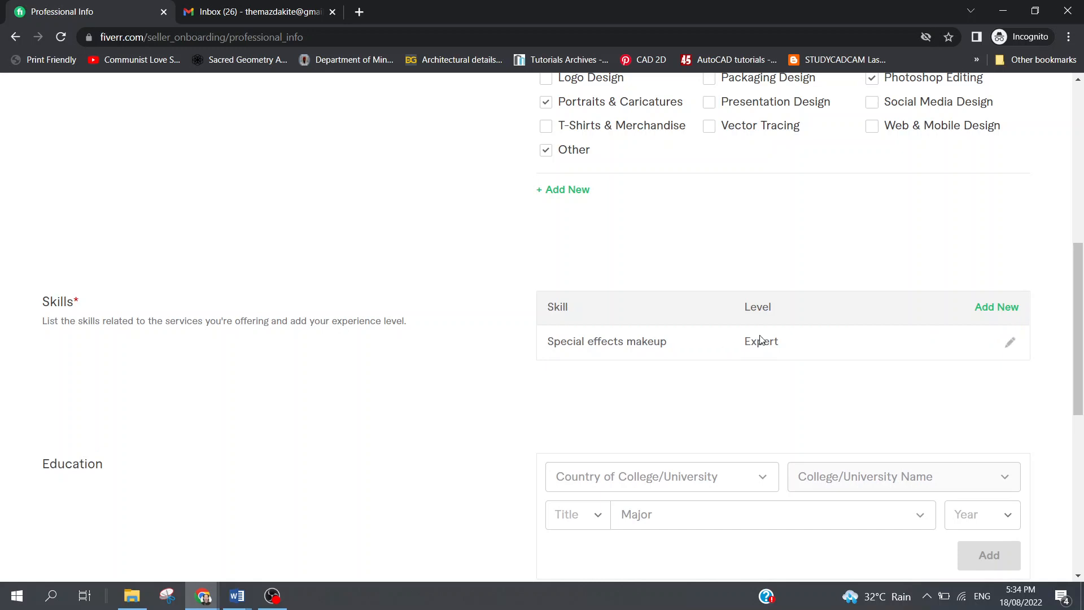
Step: Open a new entry in the Skills section, search the skills for "cosme", and clear the search text
left_click(1003, 308)
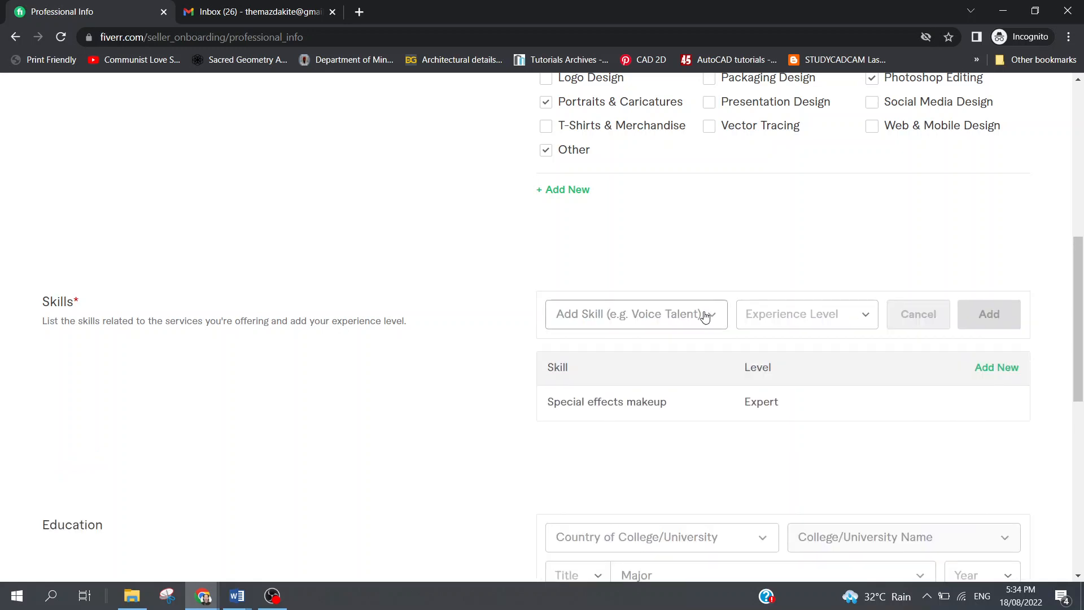
left_click(677, 319)
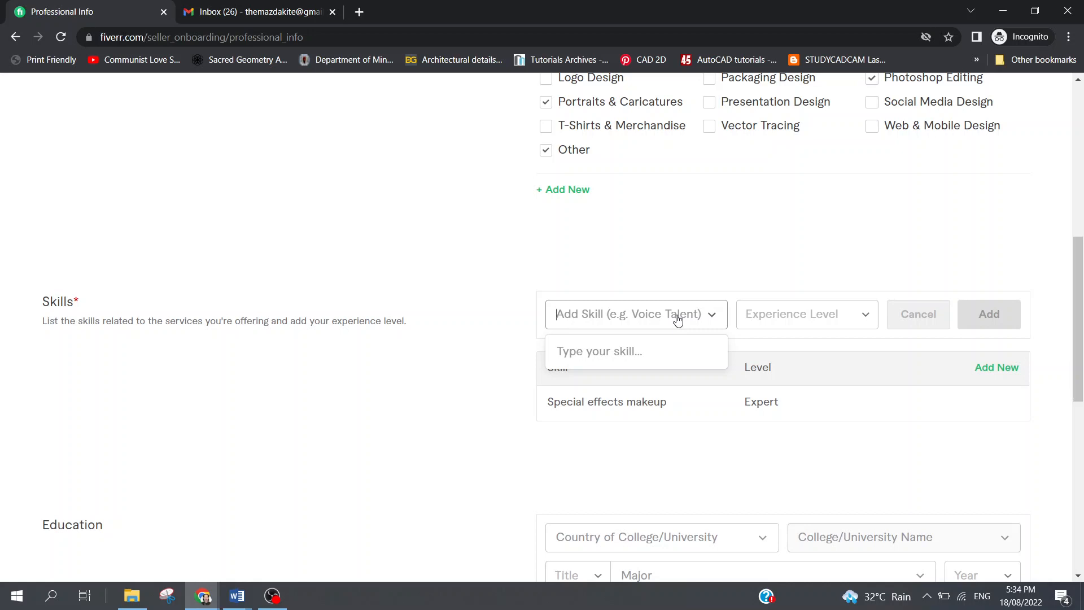
type("cas")
key("BackSpace")
key("BackSpace")
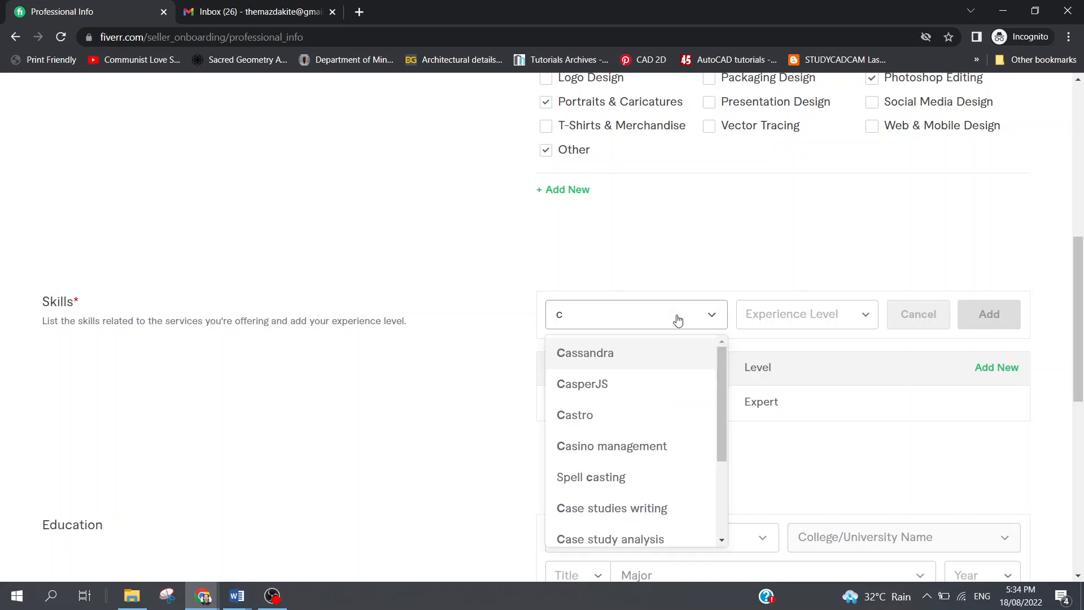
type("osme")
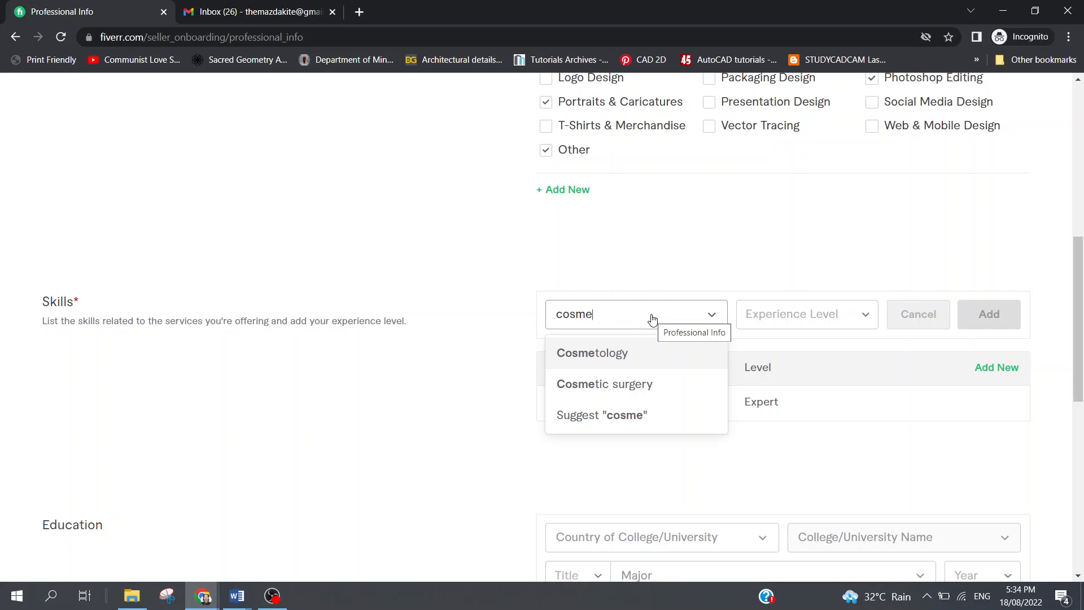
key("BackSpace")
key("BackSpace")
key("BackSpace")
key("BackSpace")
key("BackSpace")
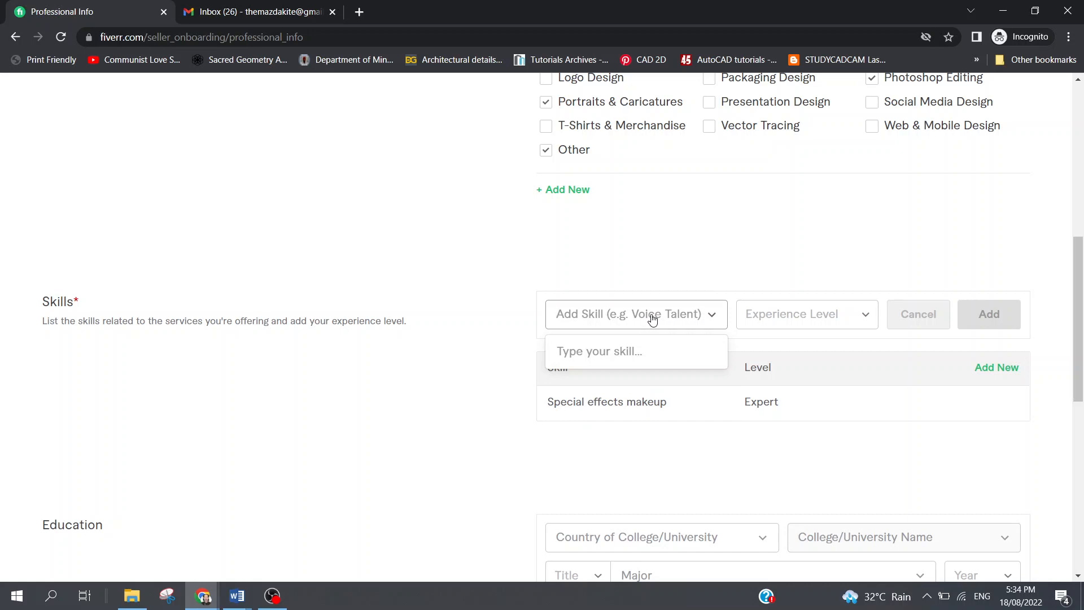
left_click(720, 210)
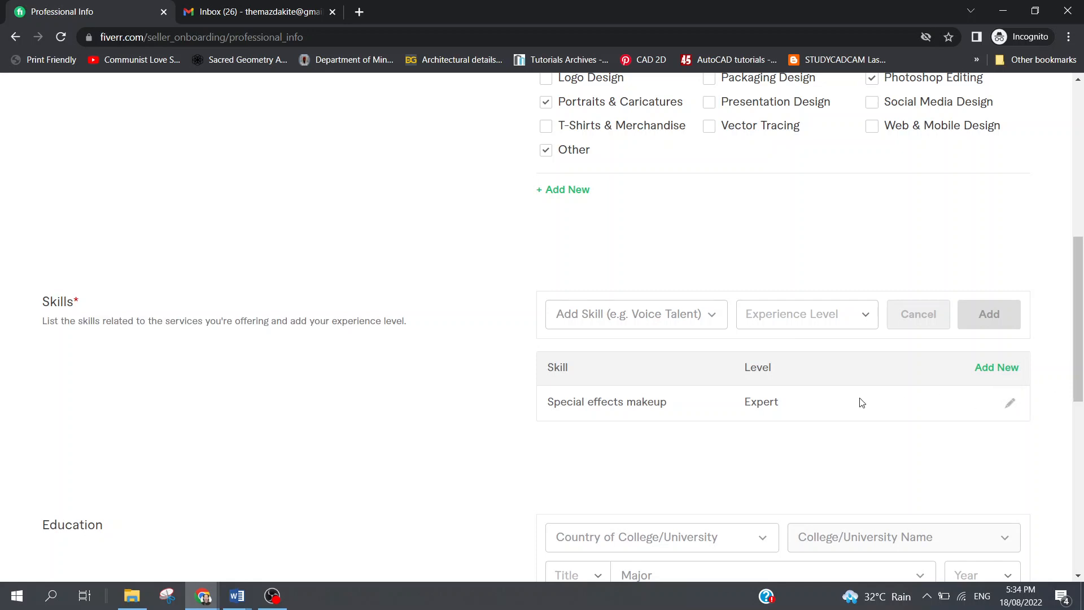
Step: Search the skills for "photoshop" and add Photoshop editing with the Expert experience level
scroll(845, 441, "down", 3)
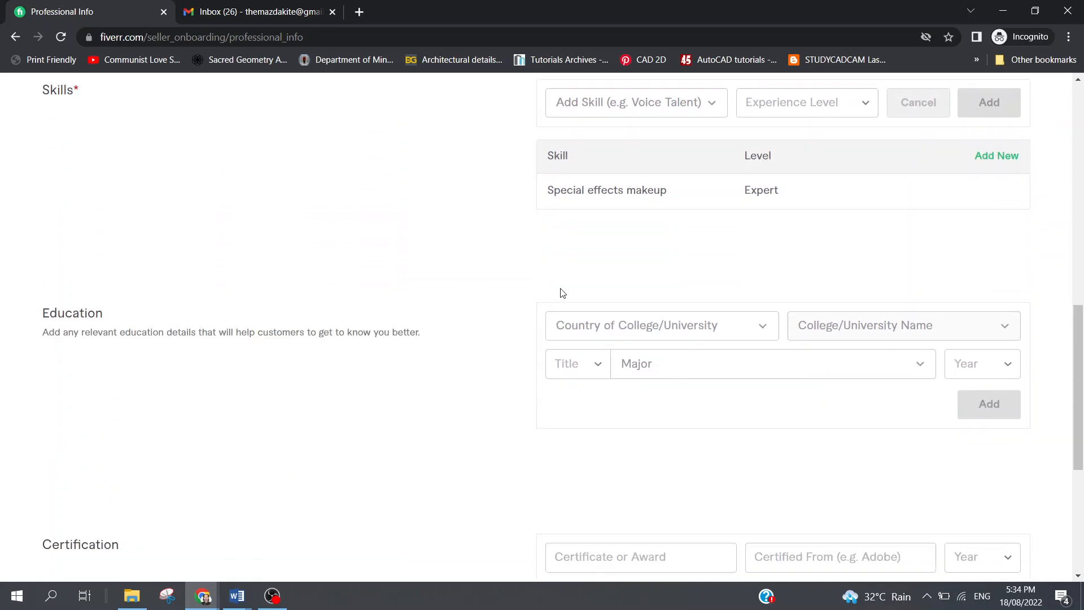
scroll(723, 246, "up", 4)
left_click(714, 316)
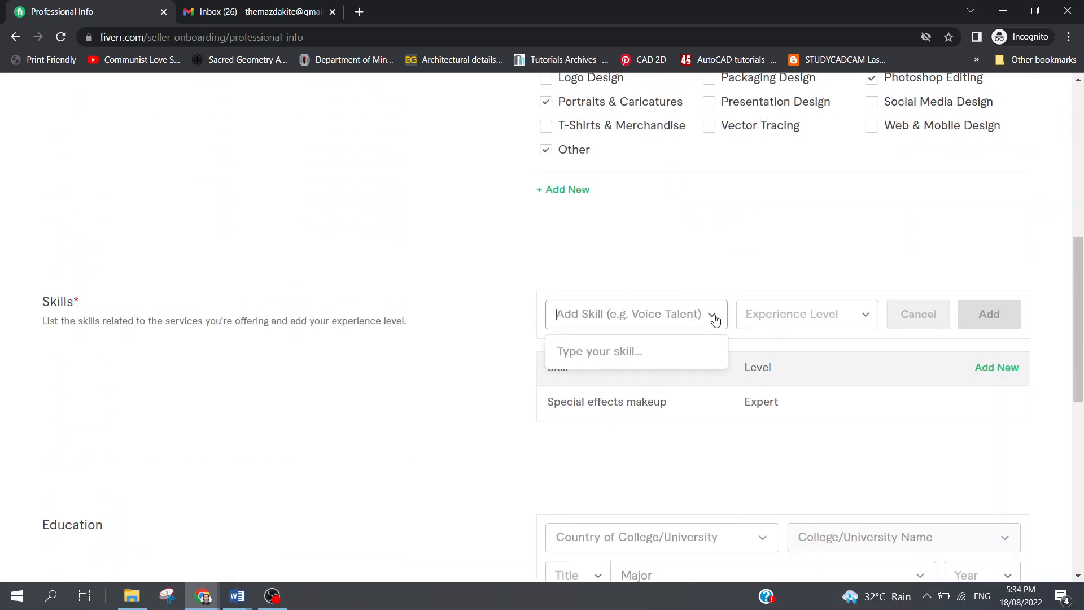
left_click(619, 316)
type("photo")
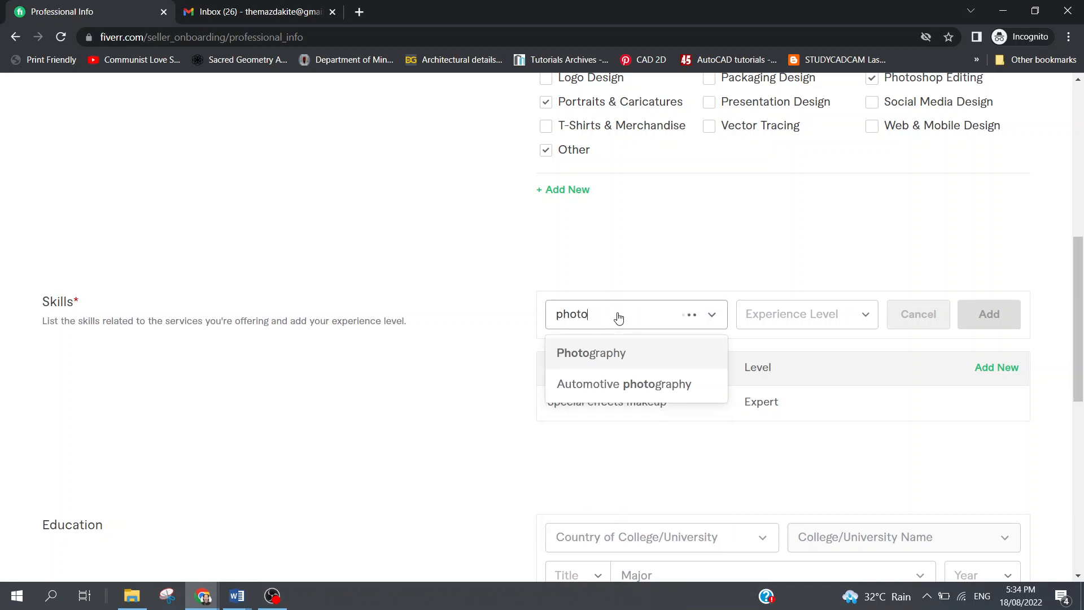
type("shop")
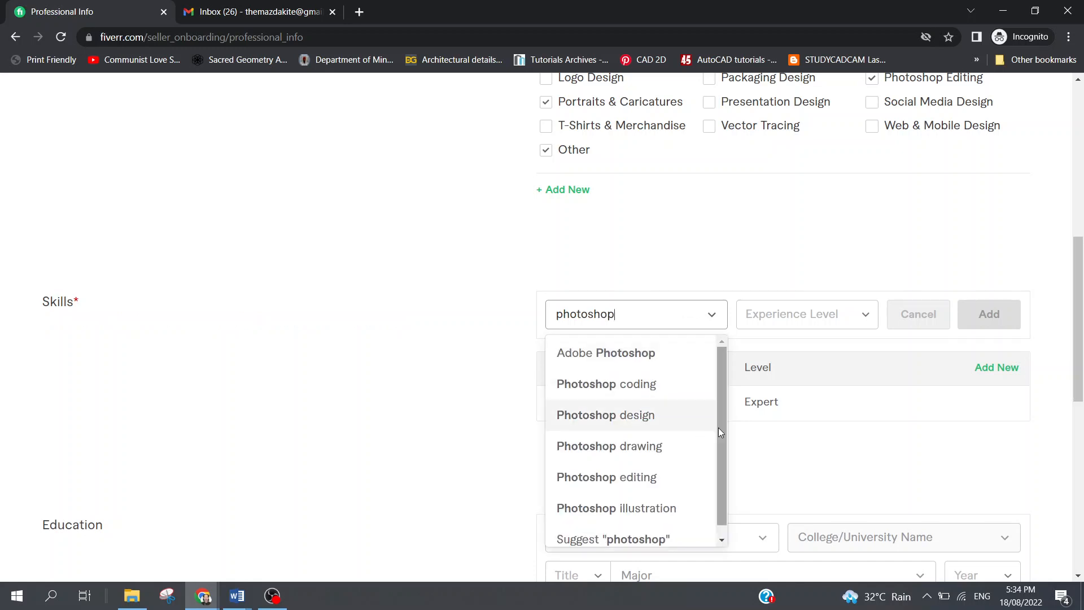
scroll(719, 416, "down", 1)
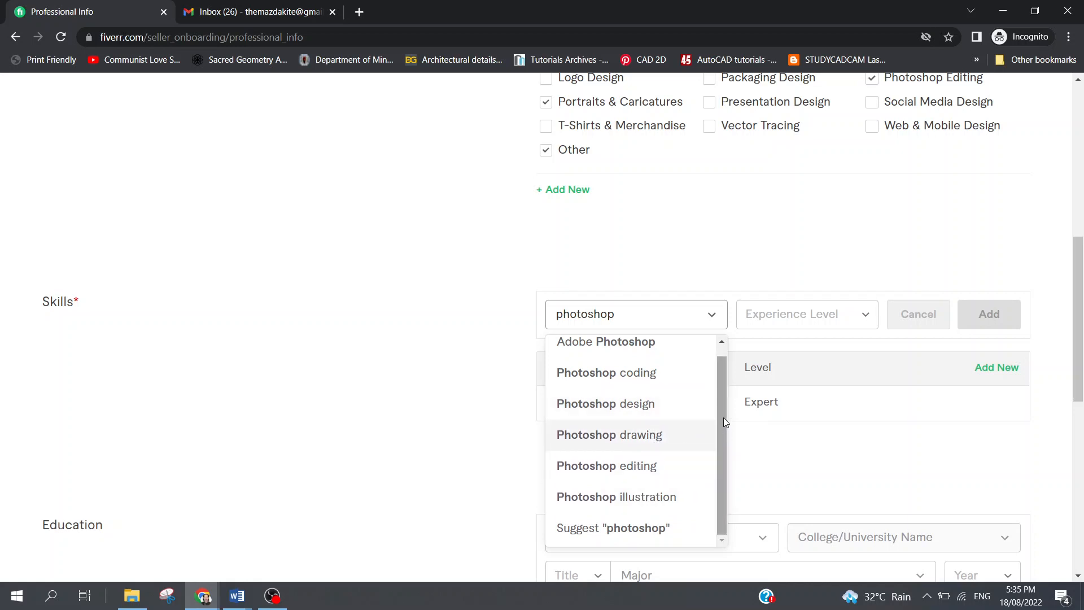
left_click(653, 466)
left_click(849, 320)
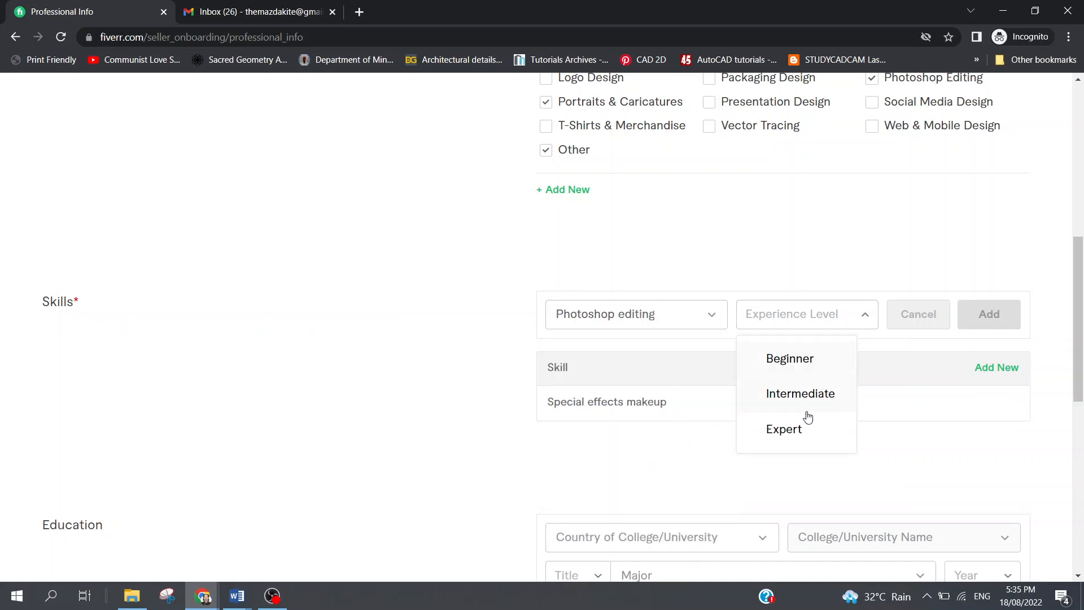
left_click(799, 436)
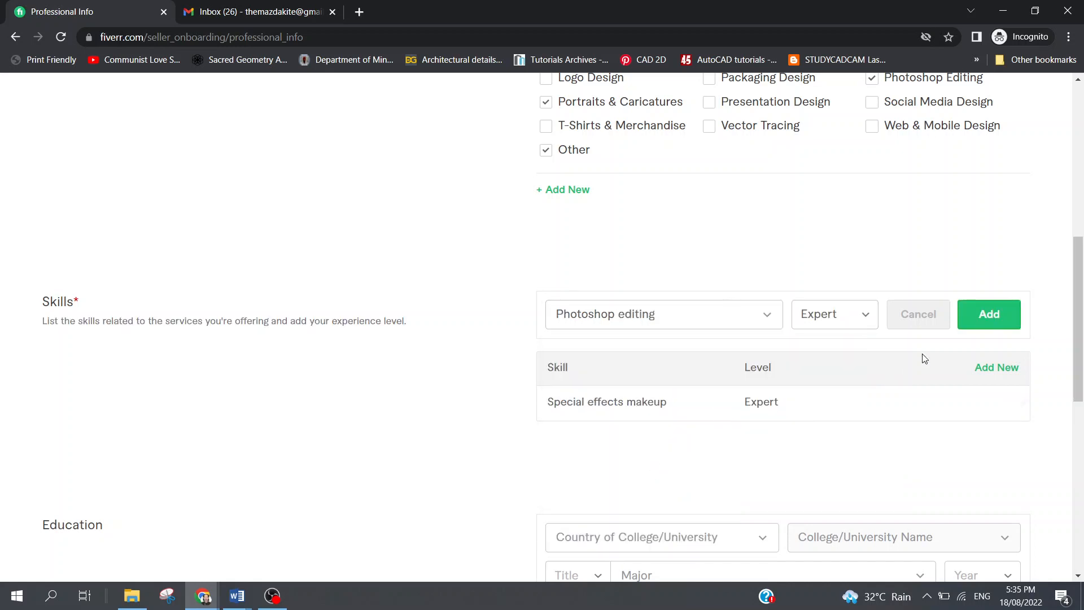
left_click(988, 313)
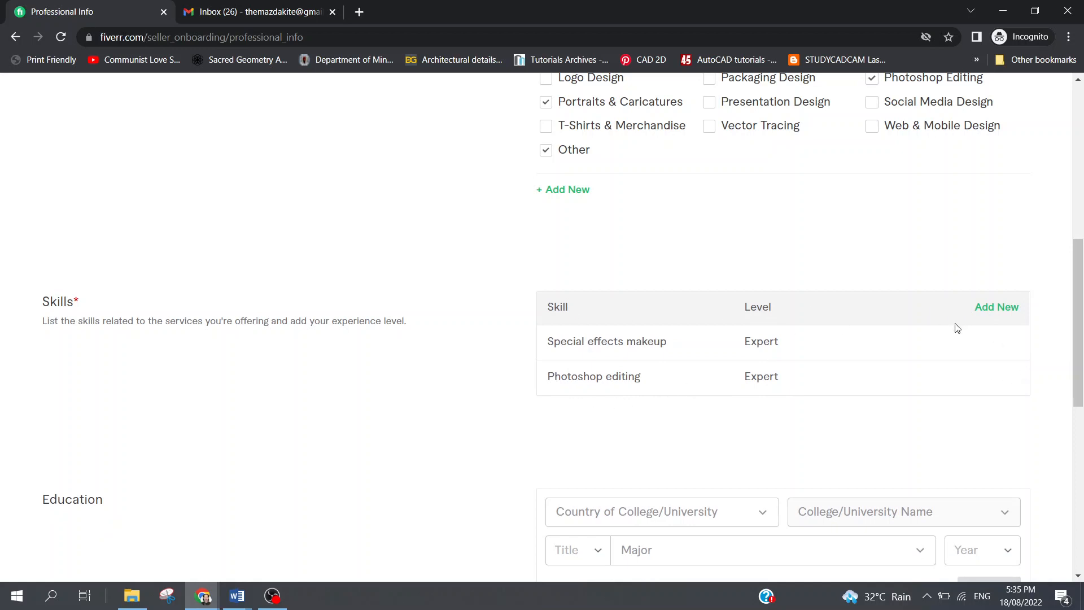
Step: Search the skills for "restor", add Image restoration with the Expert experience level, and open another new skill entry
left_click(1004, 307)
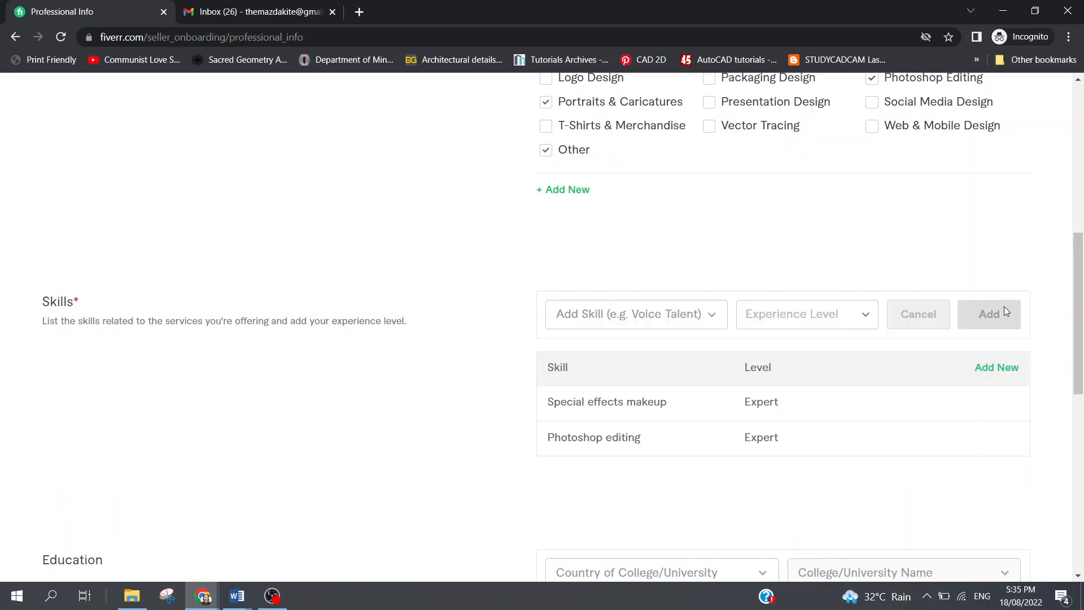
left_click(679, 316)
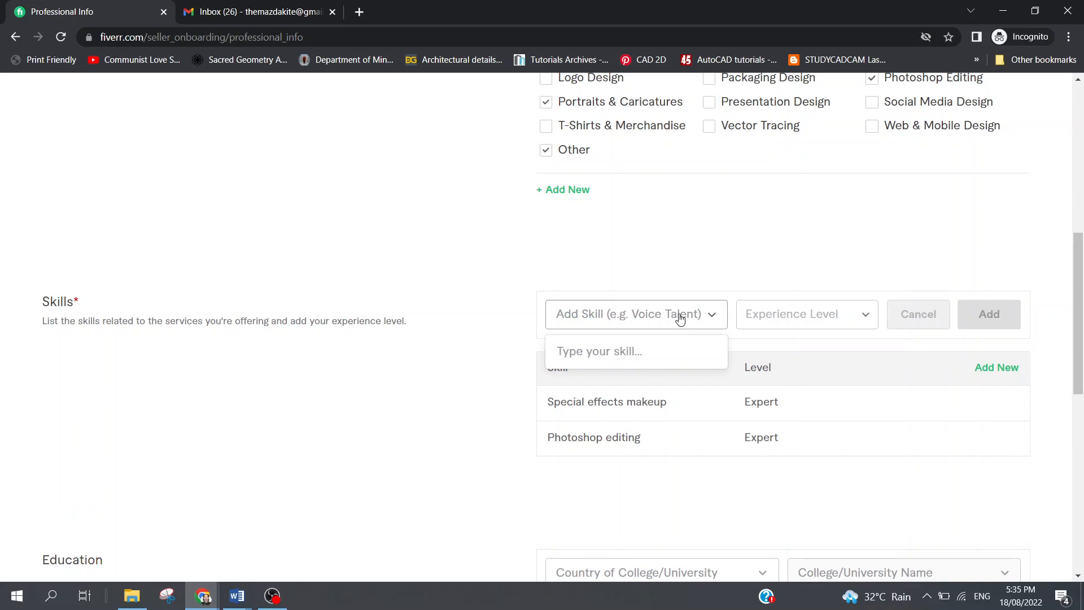
type("re")
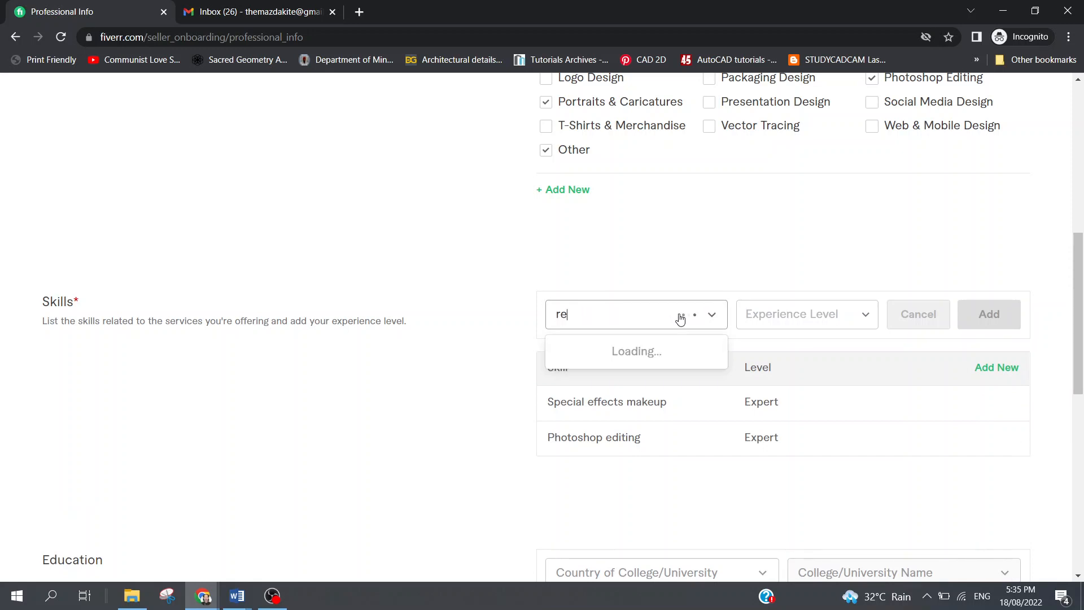
type("stora")
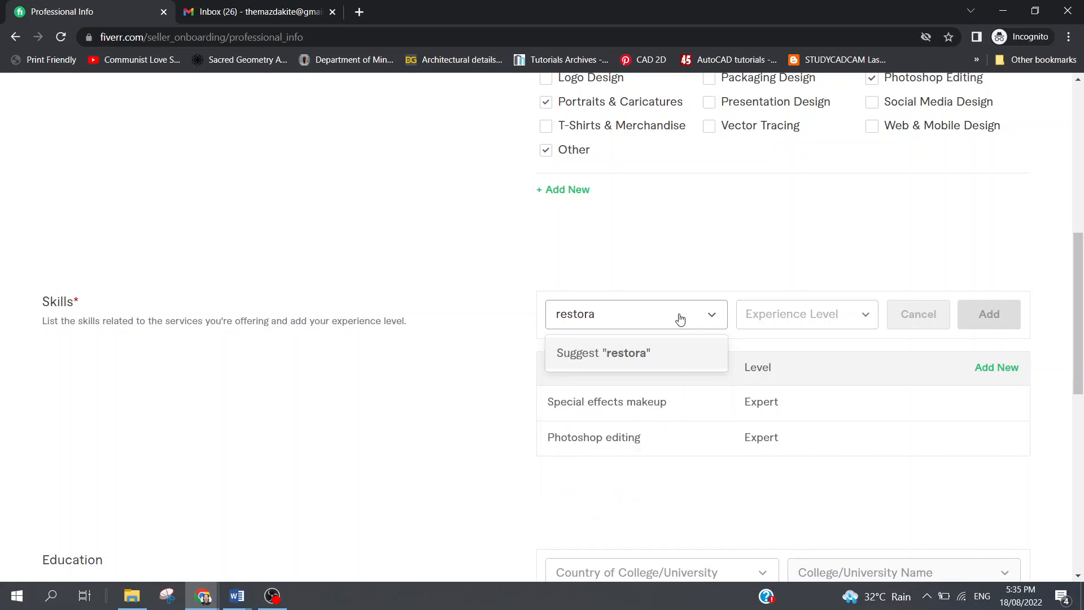
key("BackSpace")
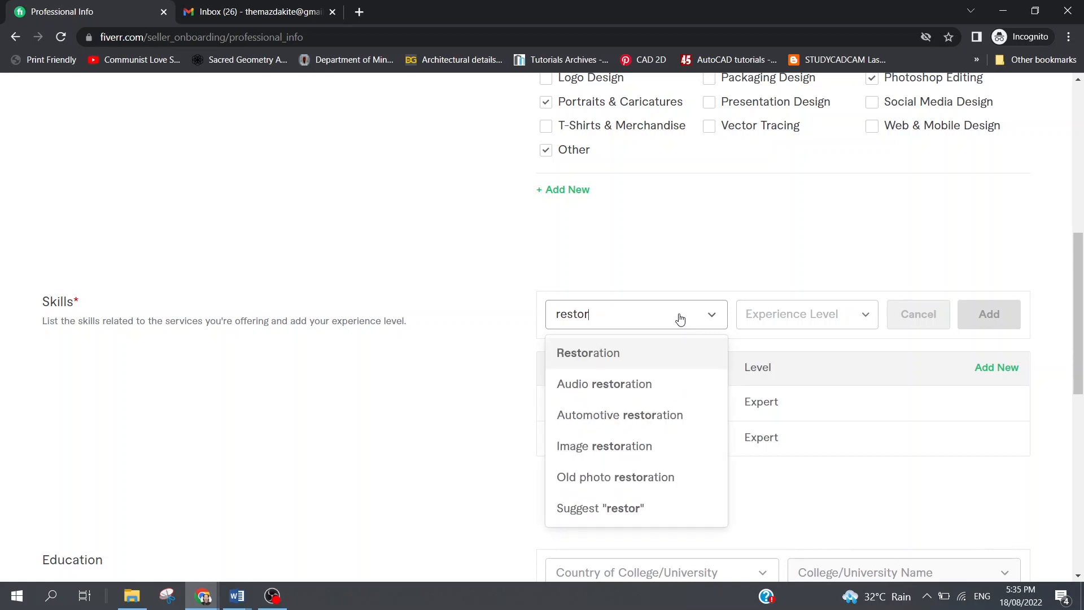
left_click(657, 446)
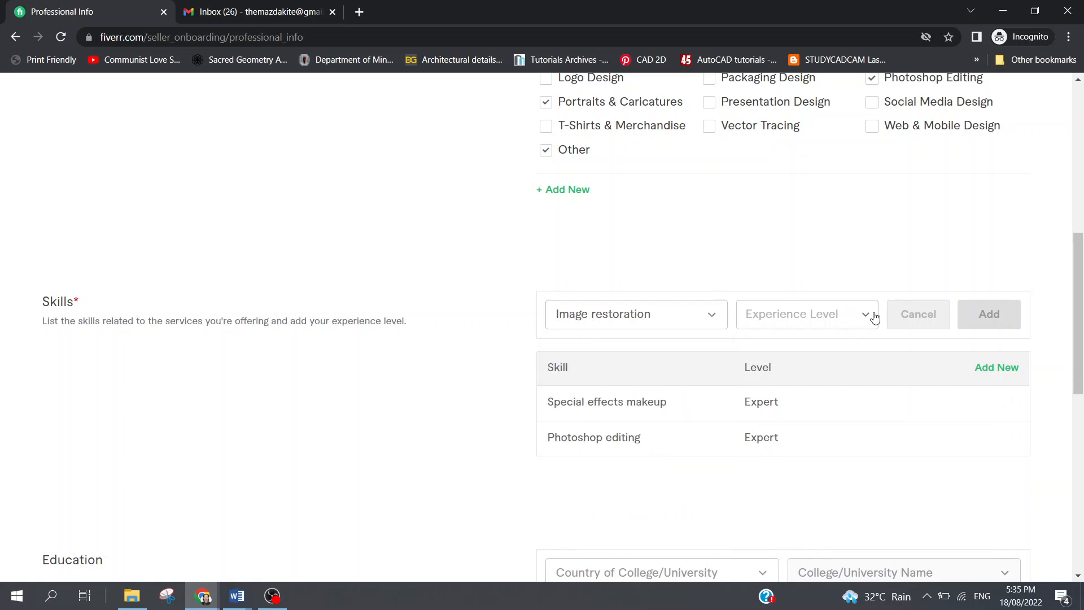
left_click(813, 313)
left_click(806, 439)
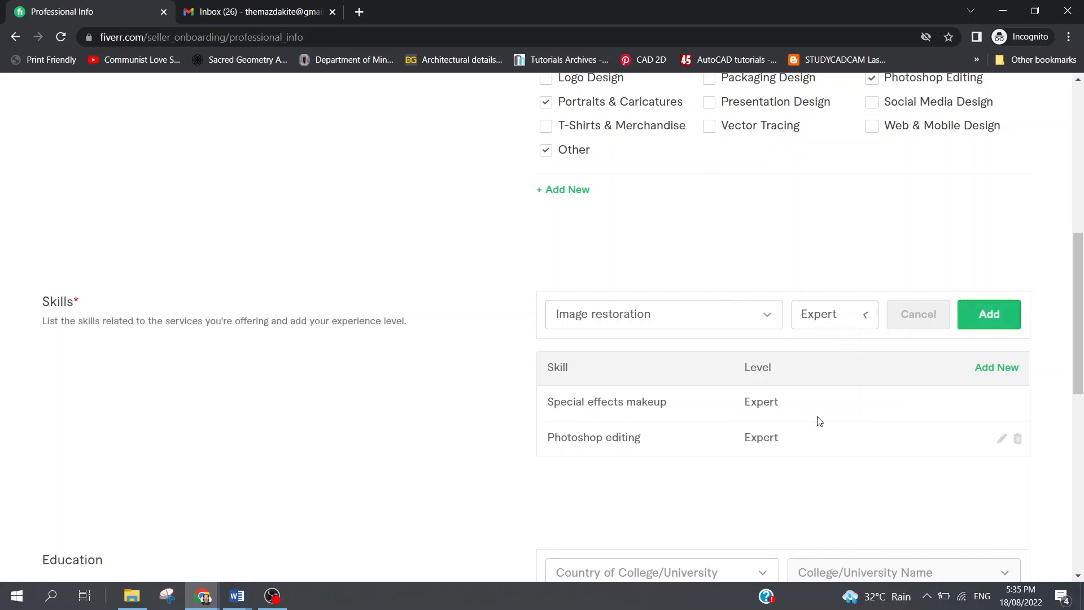
left_click(996, 316)
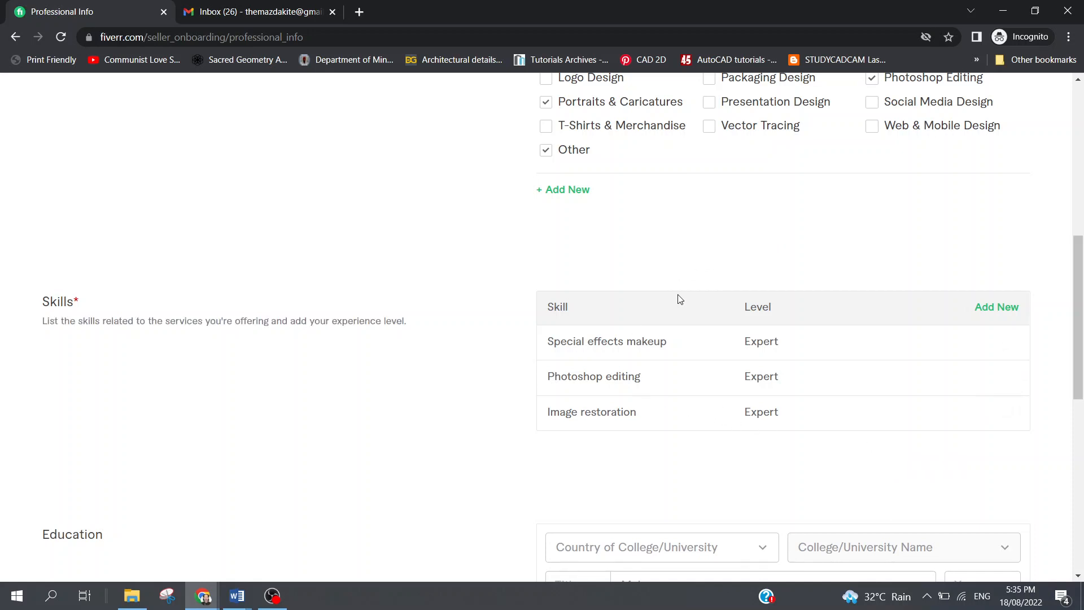
left_click(1013, 307)
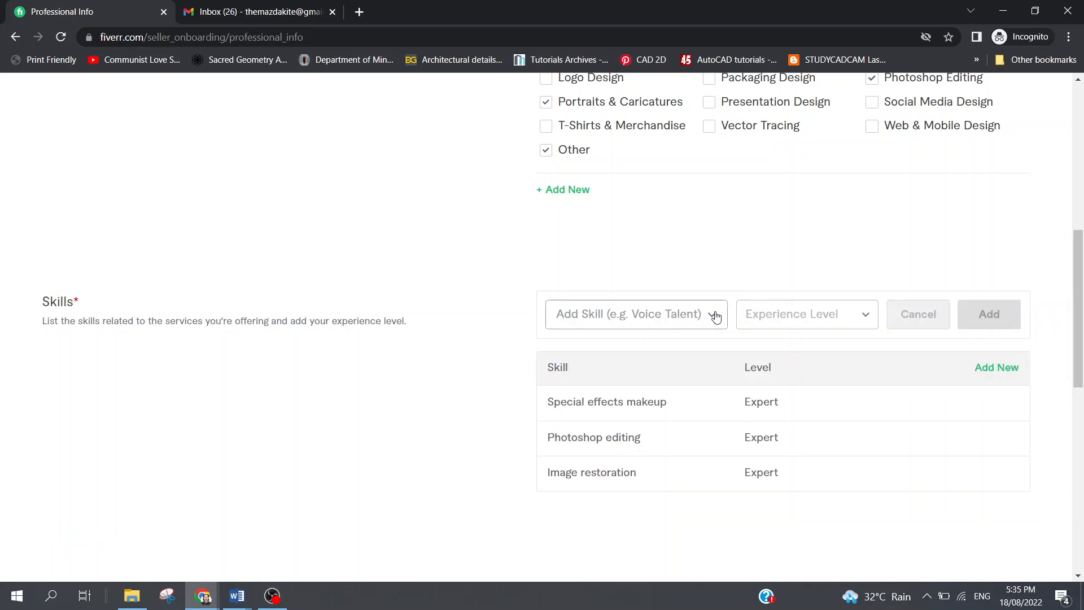
Step: Search for "roma" and set the country of college/university in the Education section to Romania
scroll(796, 245, "down", 4)
scroll(797, 248, "down", 1)
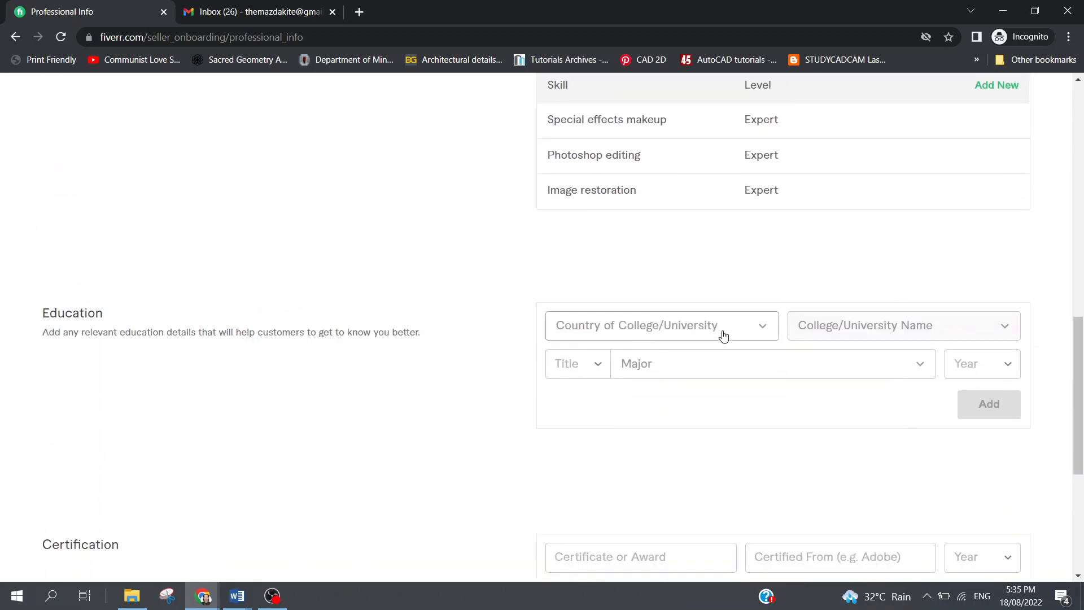
left_click(693, 336)
left_click(694, 334)
left_click(694, 334)
left_click(693, 334)
left_click(694, 334)
type("roma")
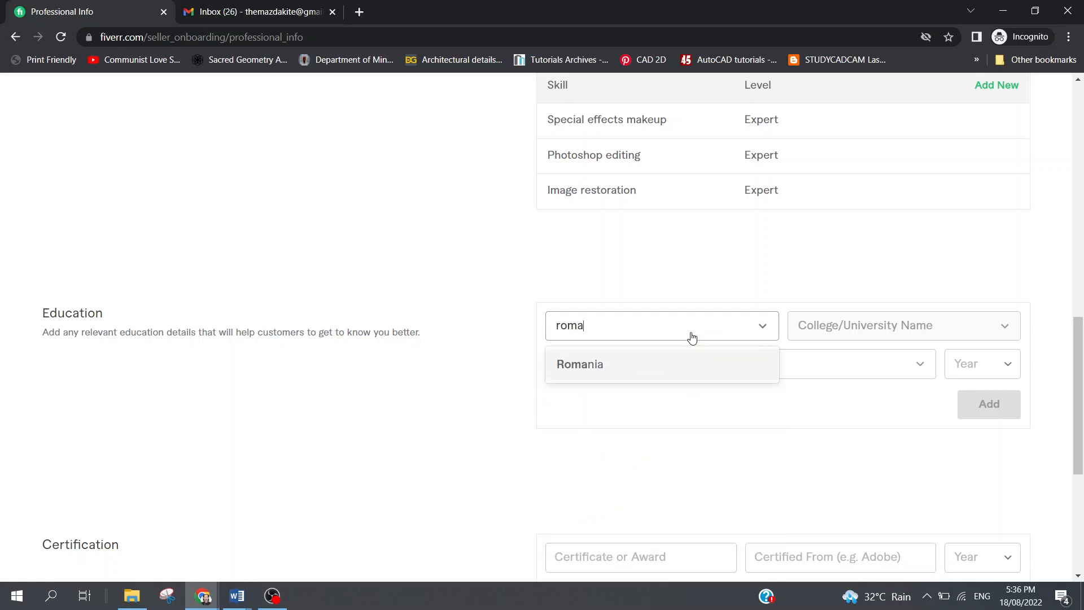
left_click(678, 366)
Step: Search the college/university names for "babes" and choose babesbolyai university for the education entry
left_click(865, 328)
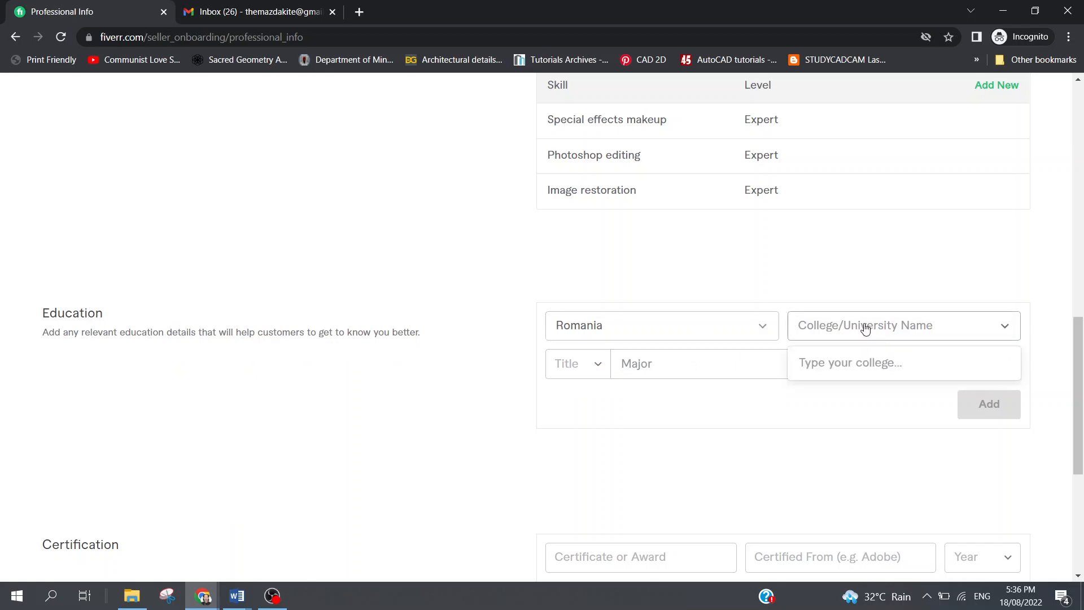
type("ab")
key("BackSpace")
key("BackSpace")
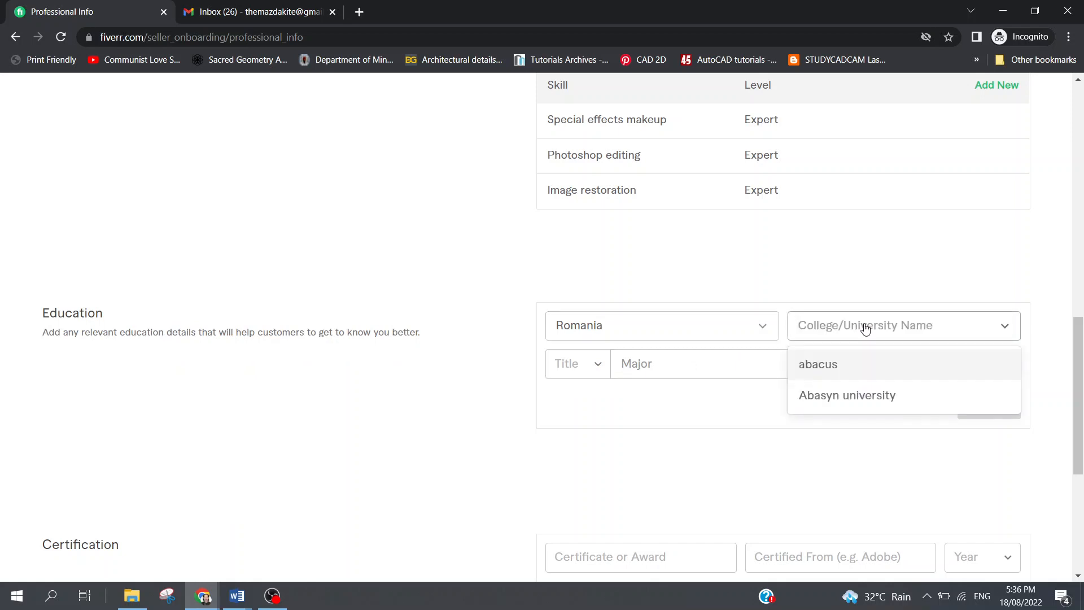
type("bab")
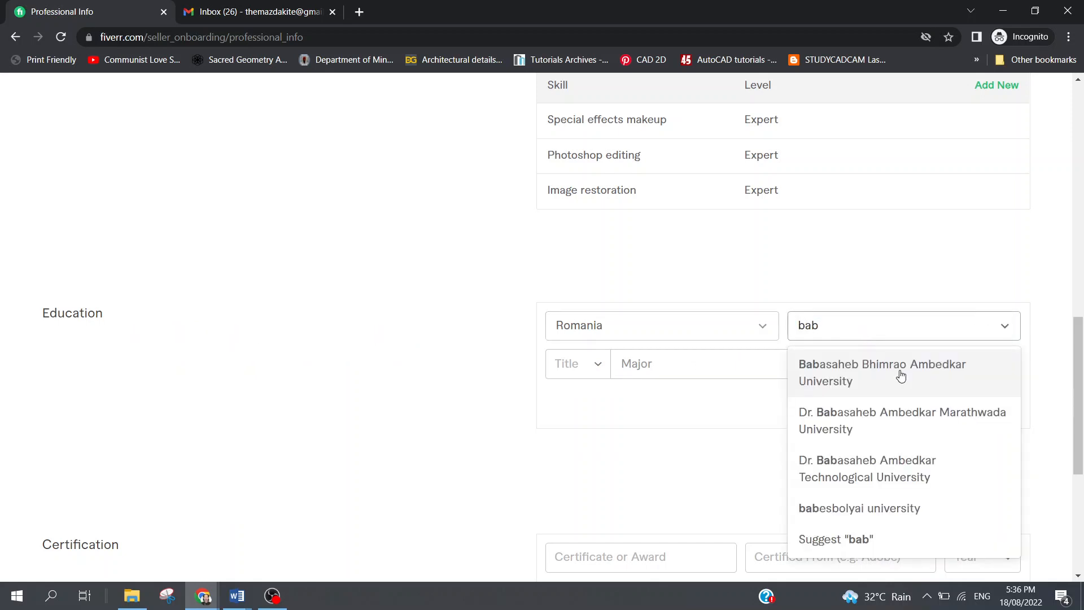
type("es")
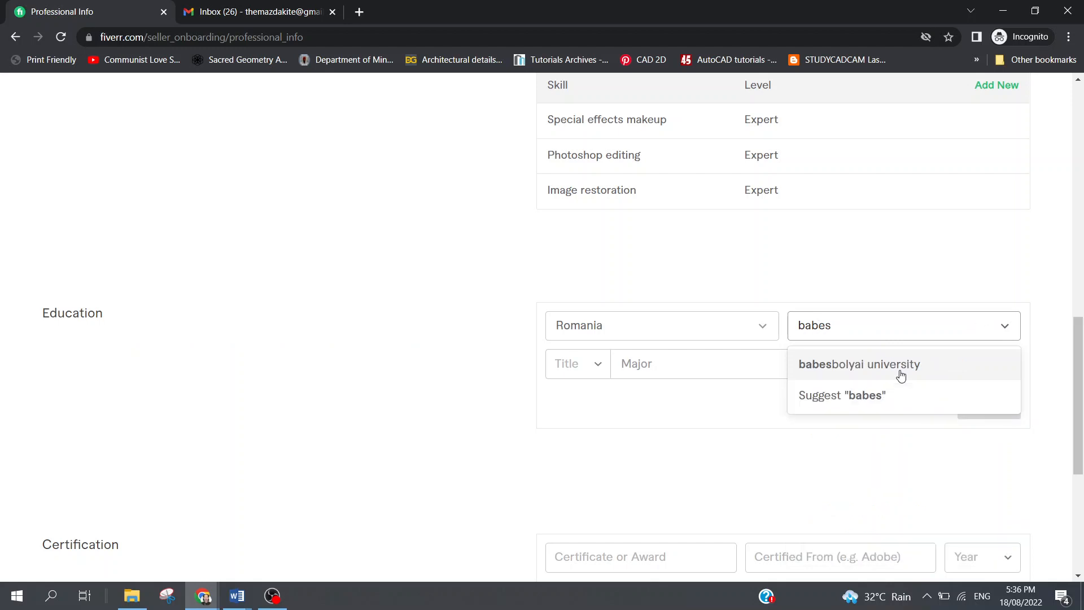
left_click(927, 368)
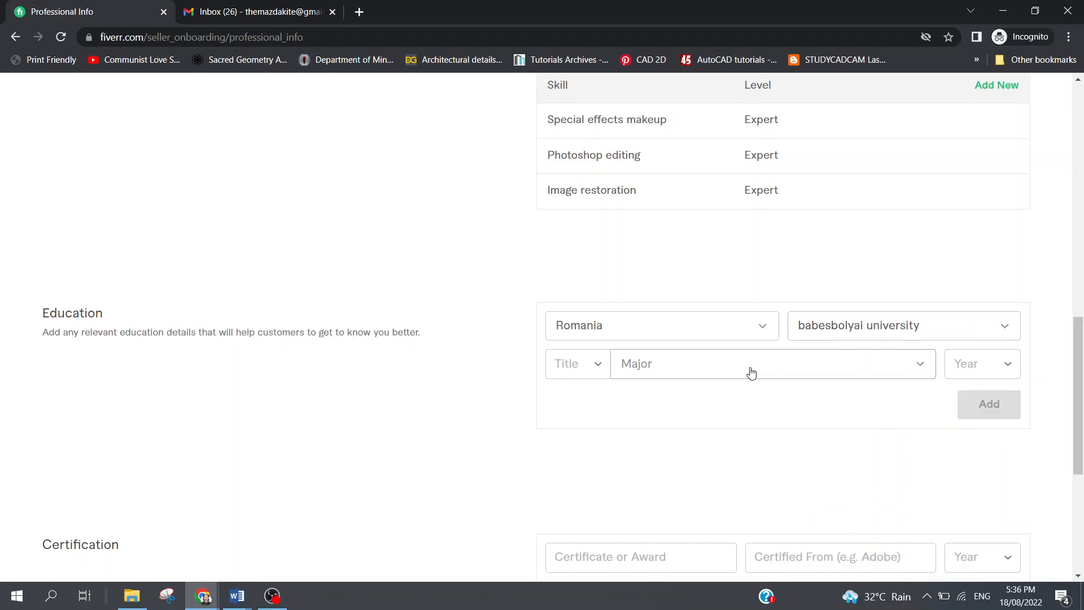
Step: Set the title of the education entry to M.B.A
left_click(587, 373)
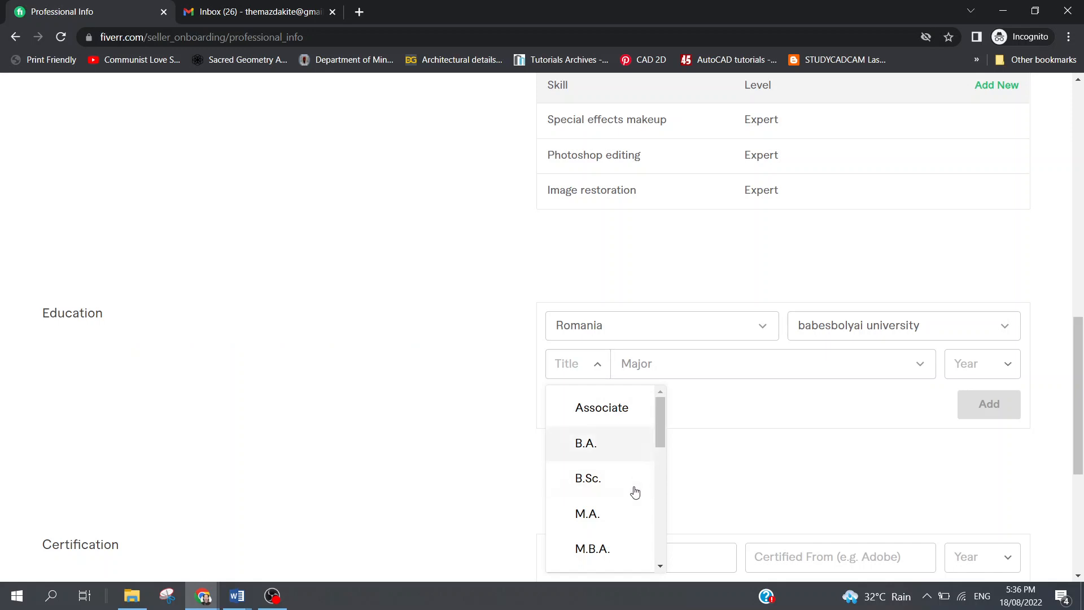
left_click_drag(659, 419, 656, 453)
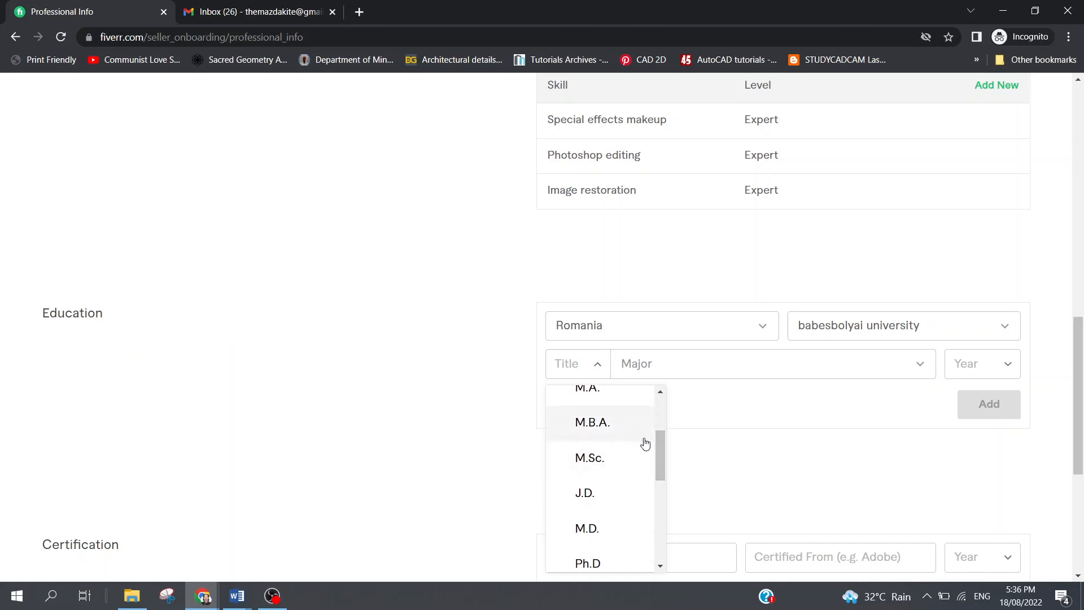
mouse_move(662, 461)
left_mouse_down()
mouse_move(667, 545)
mouse_move(650, 452)
left_mouse_up()
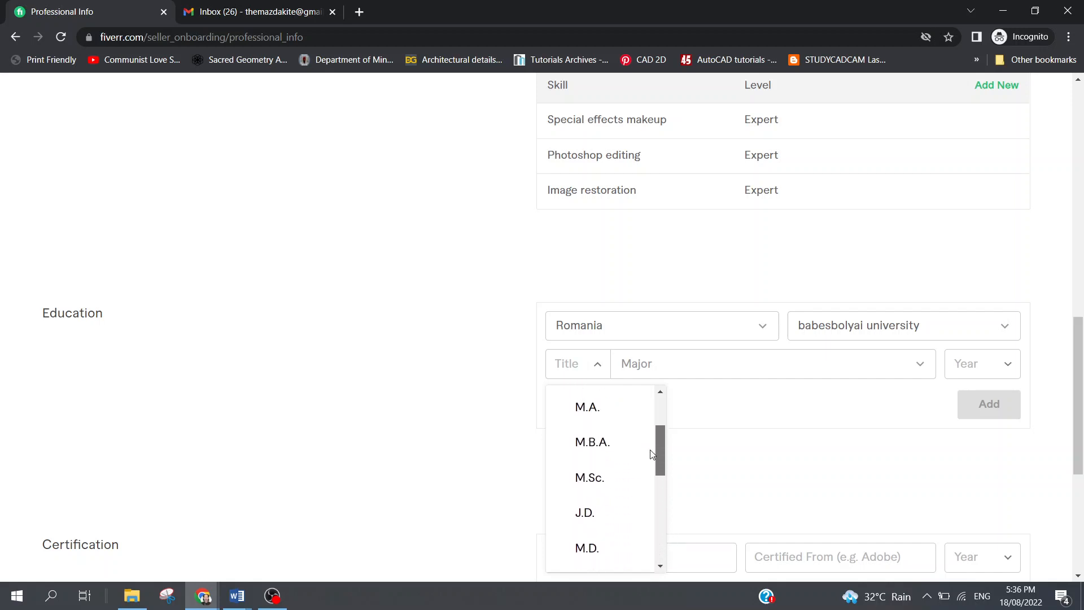
left_click(612, 455)
Step: Search the majors for "international B" and choose international business administration for the education entry
left_click(713, 363)
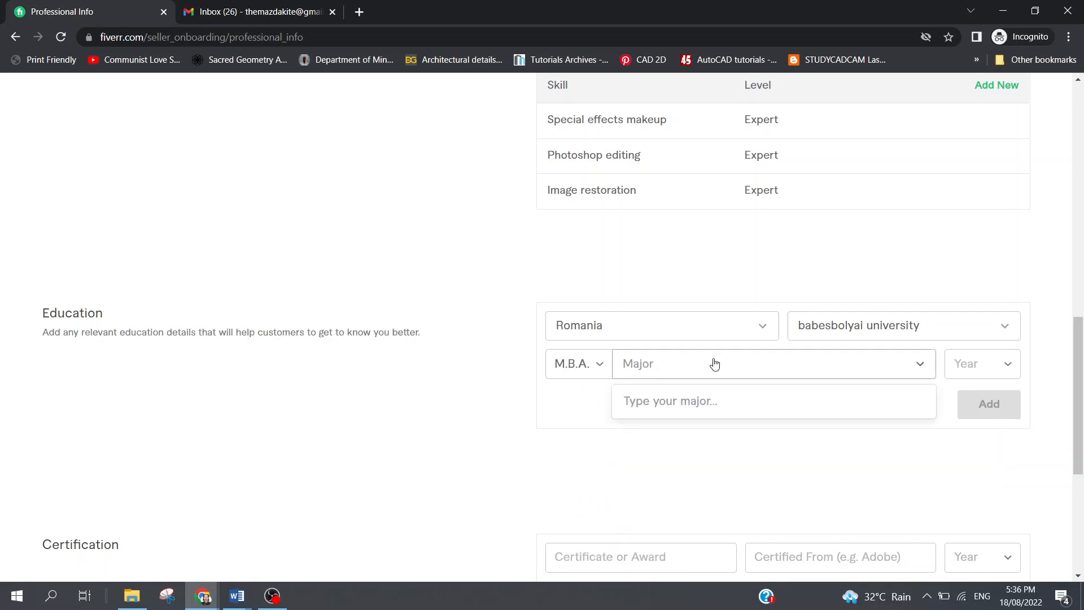
type("intere")
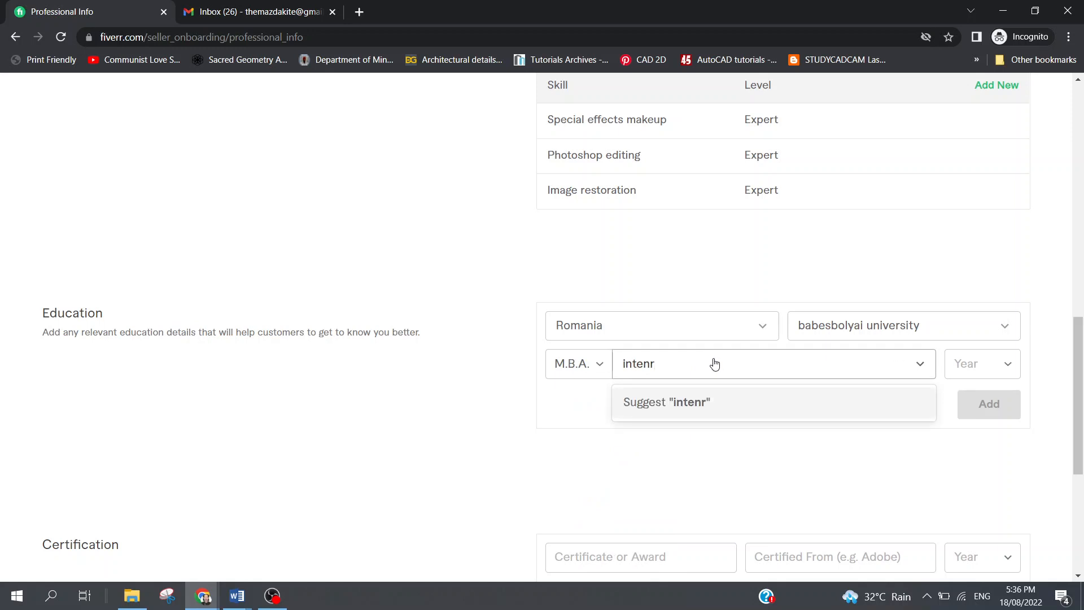
key("BackSpace")
key("BackSpace")
type("rnational u")
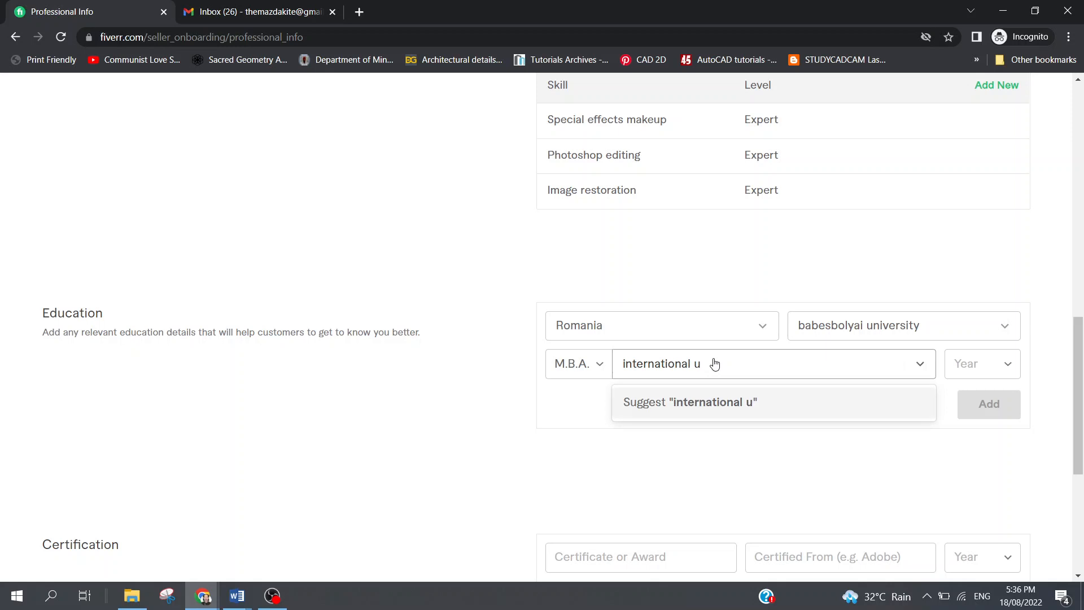
key("BackSpace")
type("B")
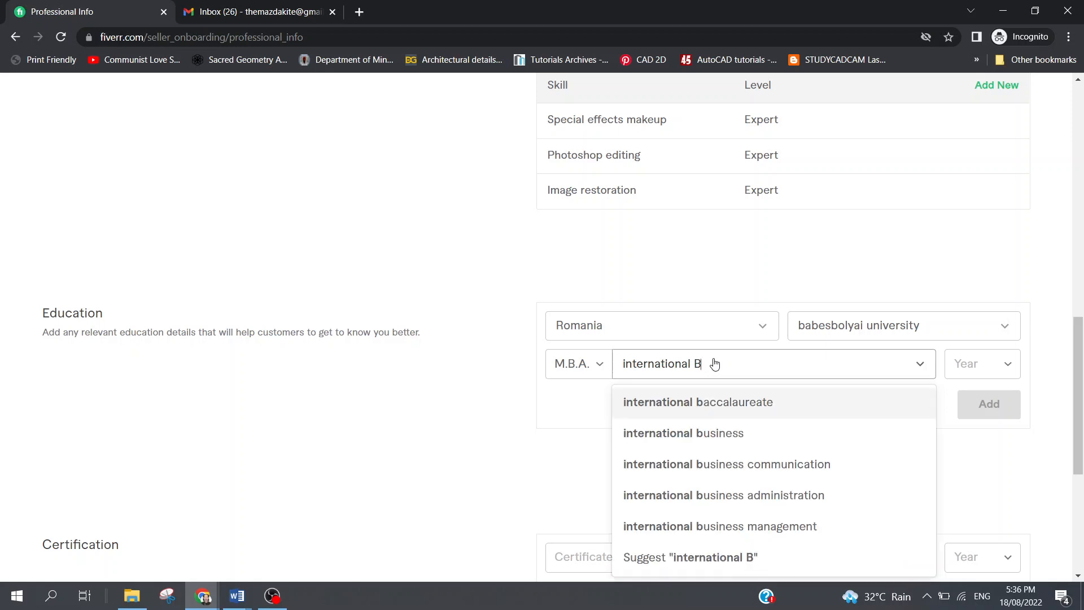
left_click(752, 496)
Step: Set the graduation year of the education entry to 2009
left_click(1014, 369)
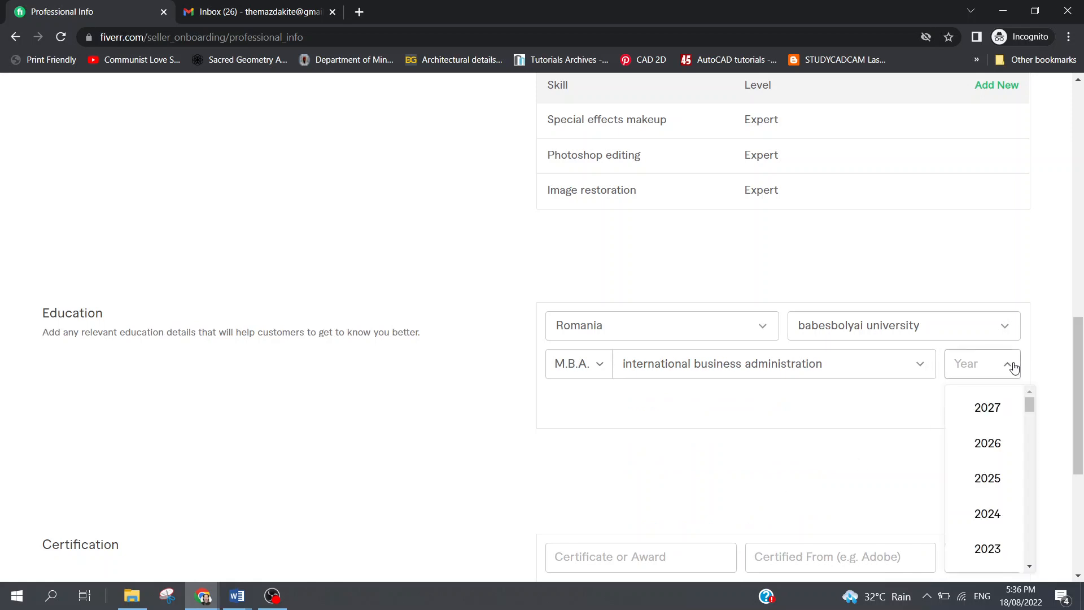
scroll(1032, 409, "down", 3)
scroll(1032, 428, "up", 3)
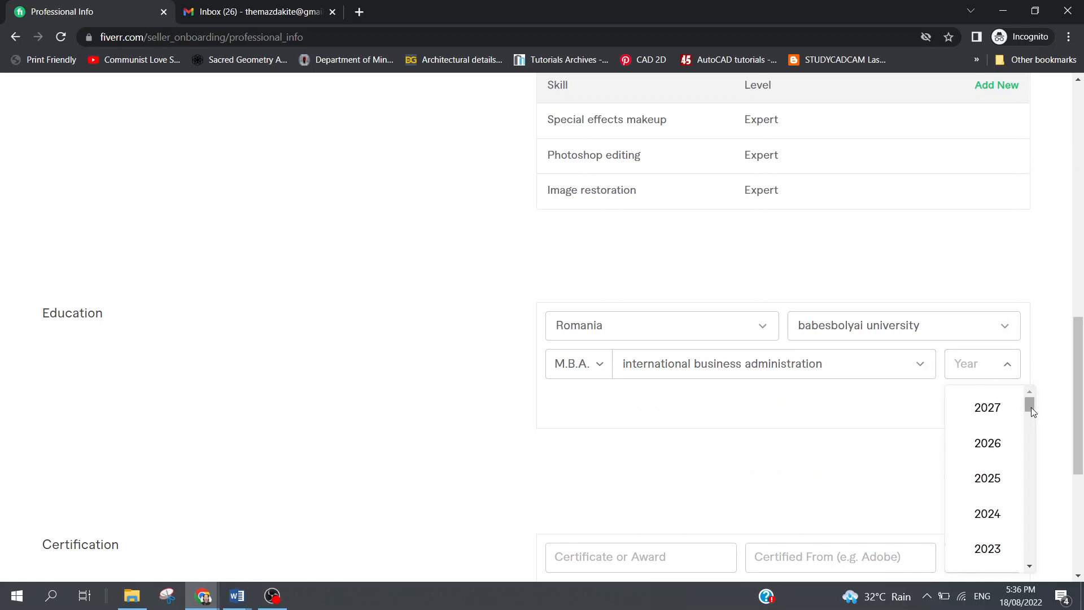
left_click_drag(1030, 407, 1019, 453)
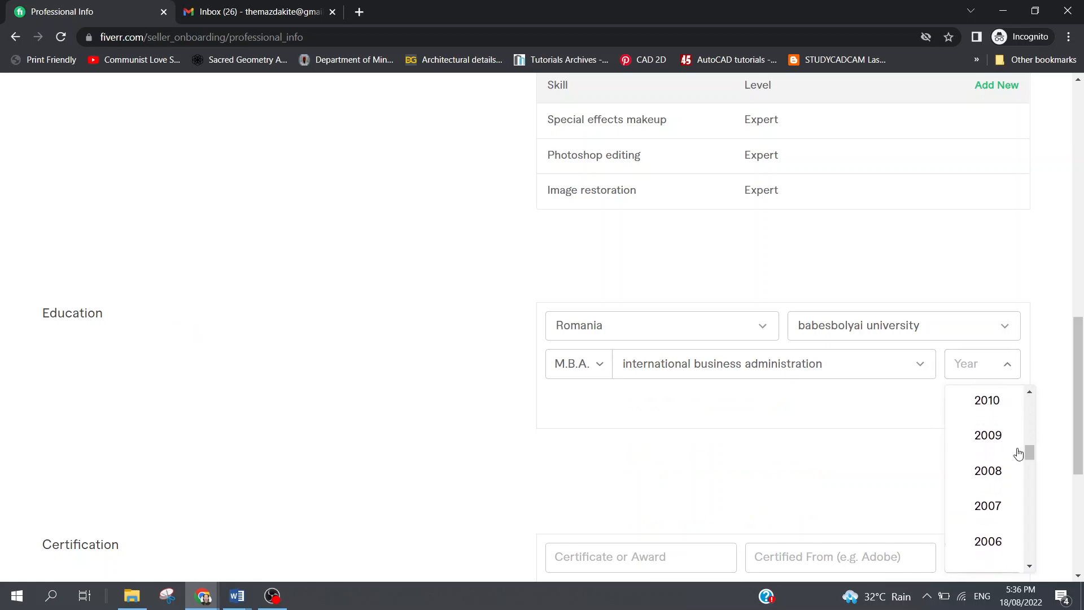
left_click(987, 435)
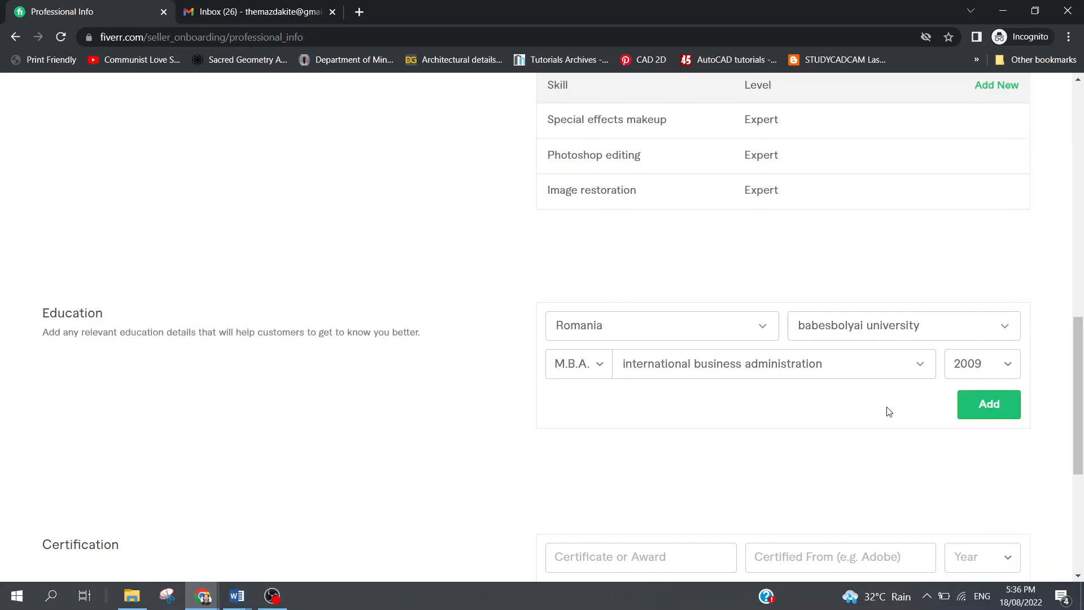
Step: Change the graduation year to 2011 and add the completed entry to the Education section
left_click(1006, 367)
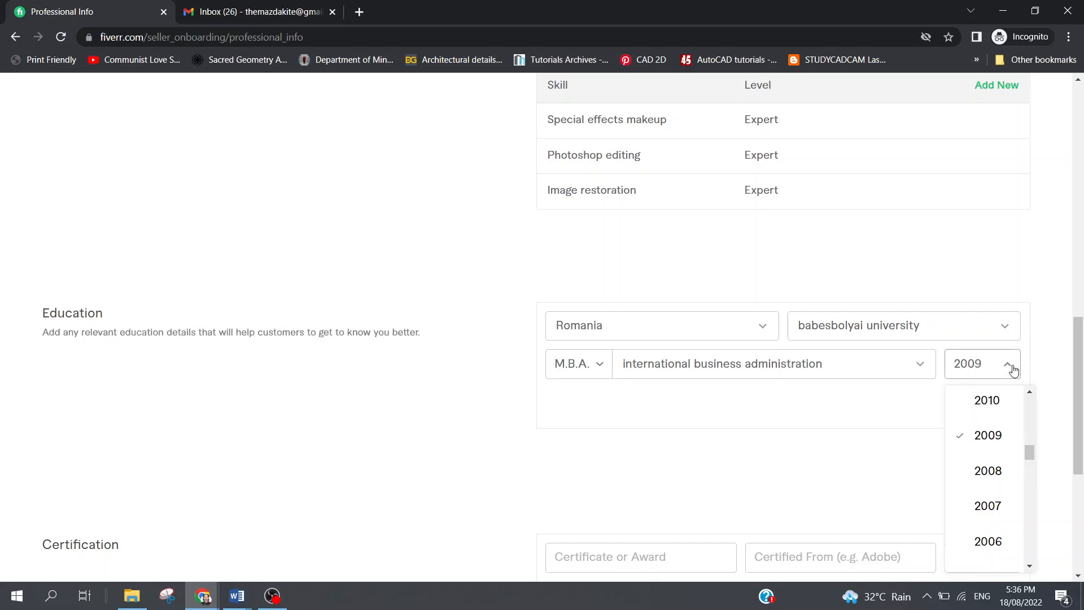
left_click(1028, 394)
left_click(980, 395)
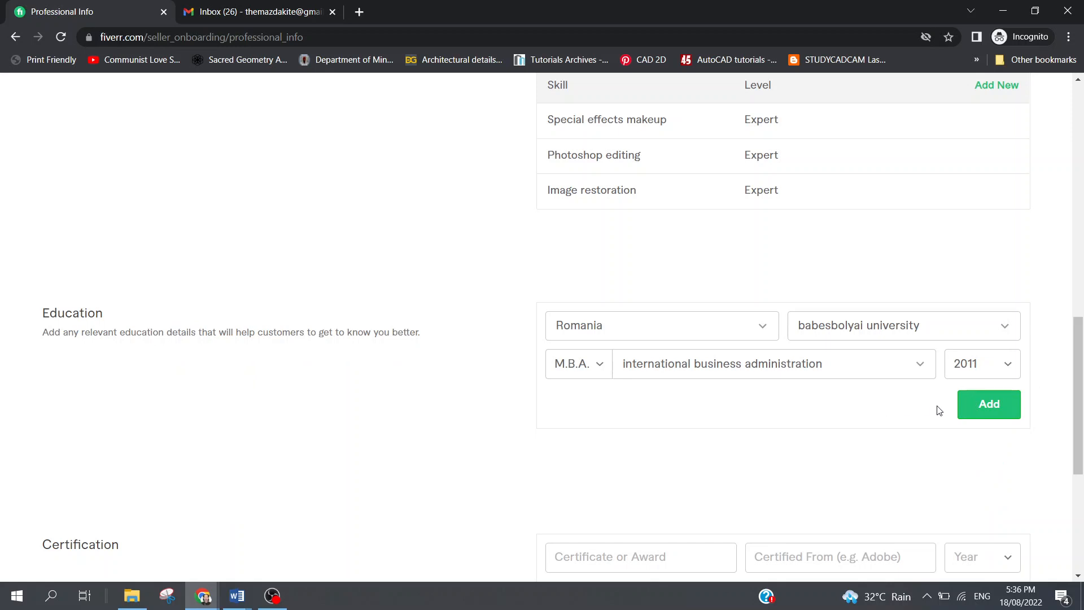
left_click(1010, 411)
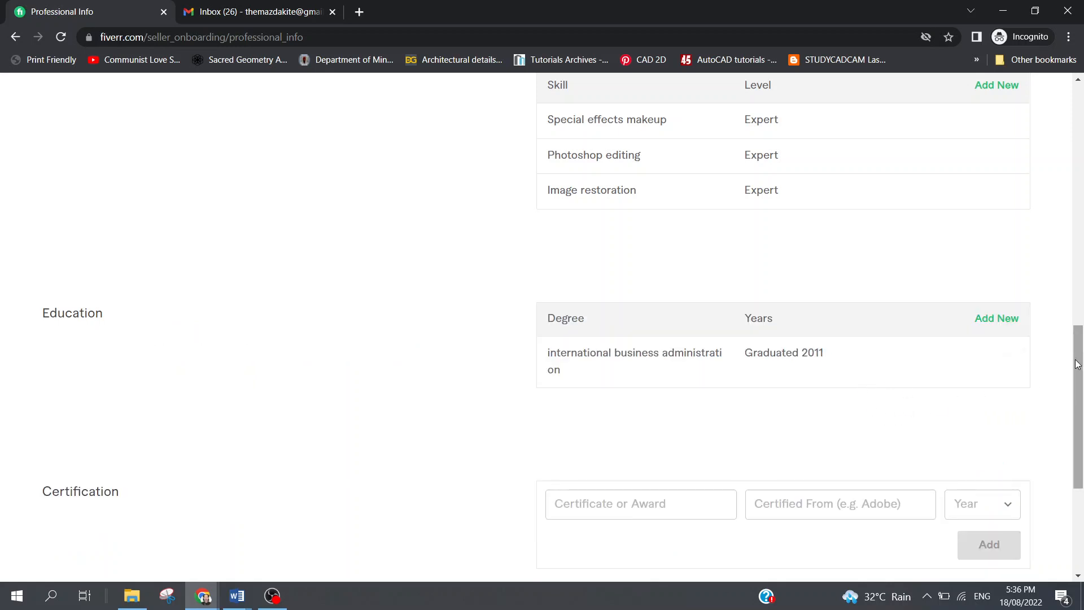
scroll(1082, 414, "down", 2)
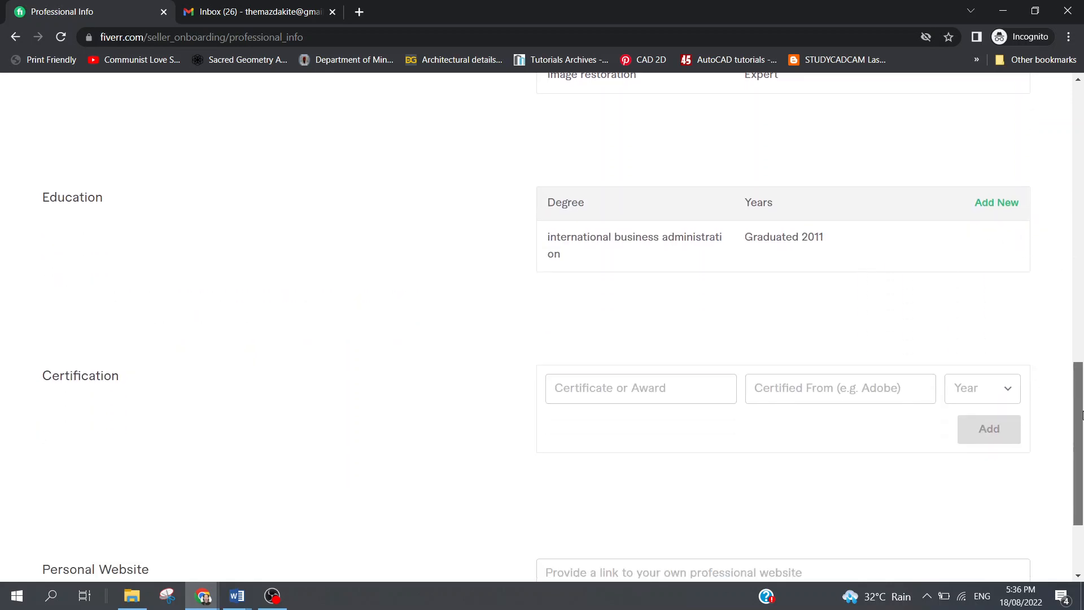
scroll(684, 345, "down", 3)
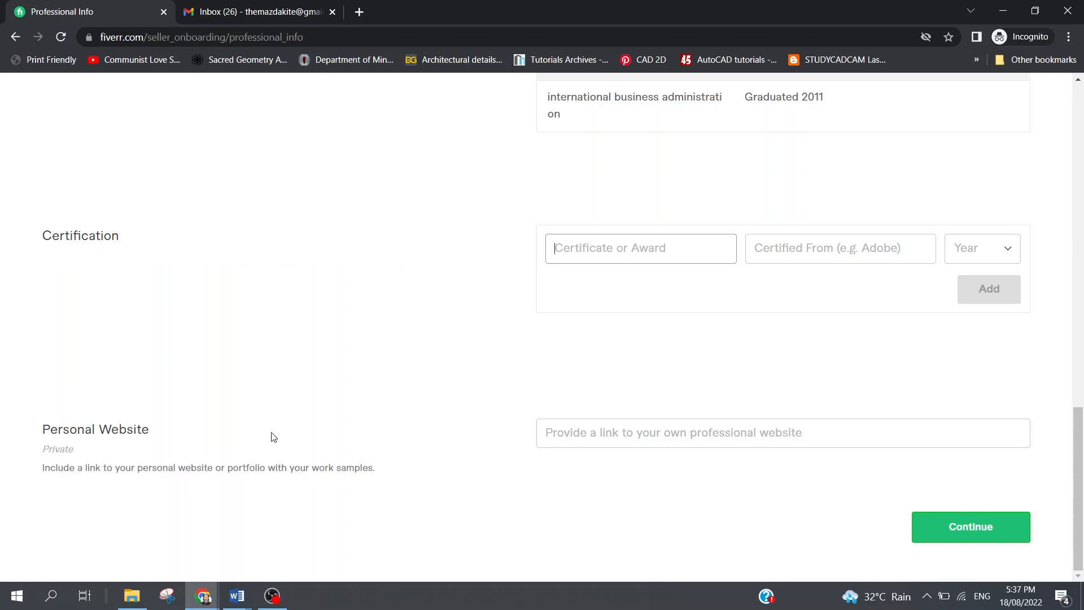
left_click(749, 431)
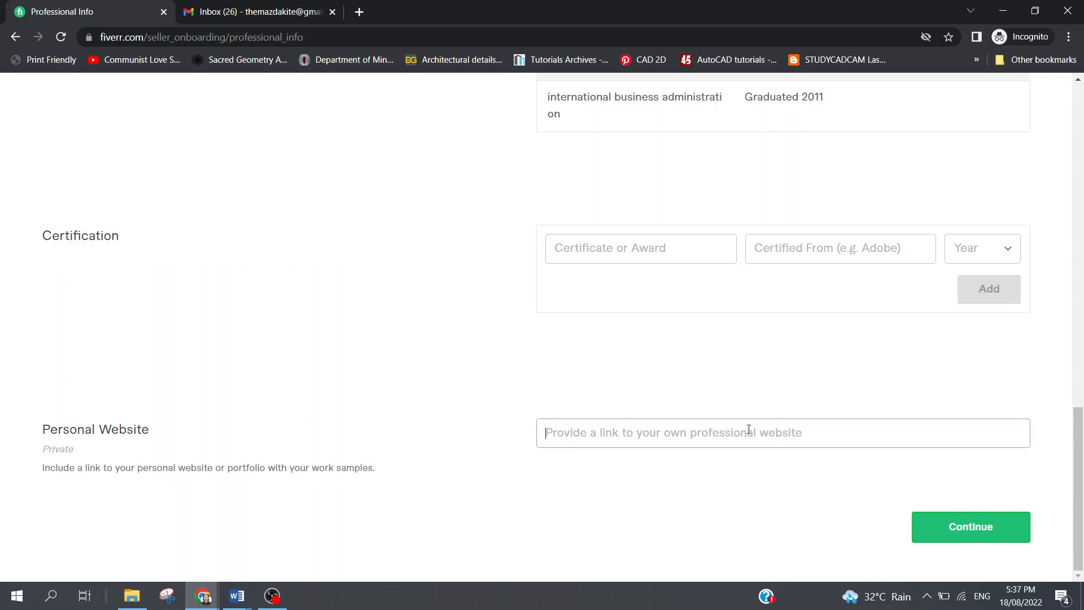
type("www.")
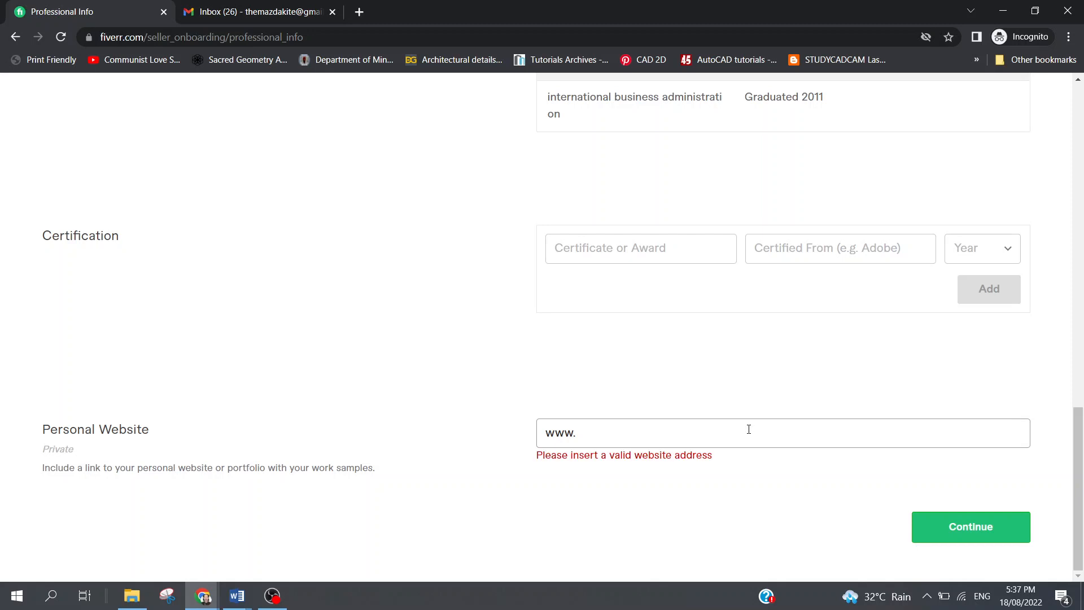
type("photoshopwala.com")
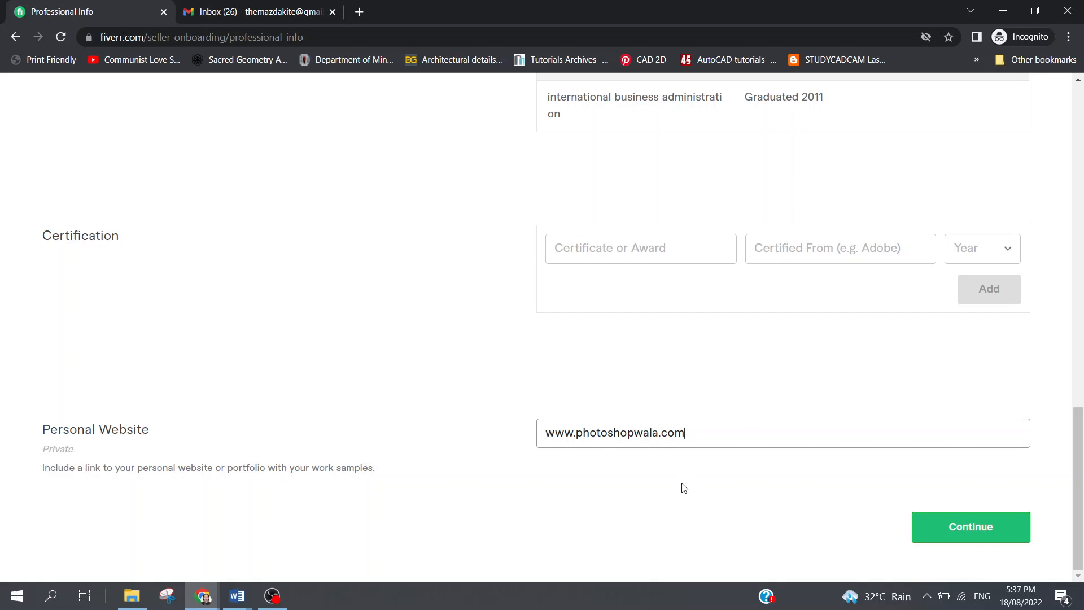
Step: Submit the professional info and proceed past the Linked Accounts page to Account Security without connecting any more accounts
left_click(972, 528)
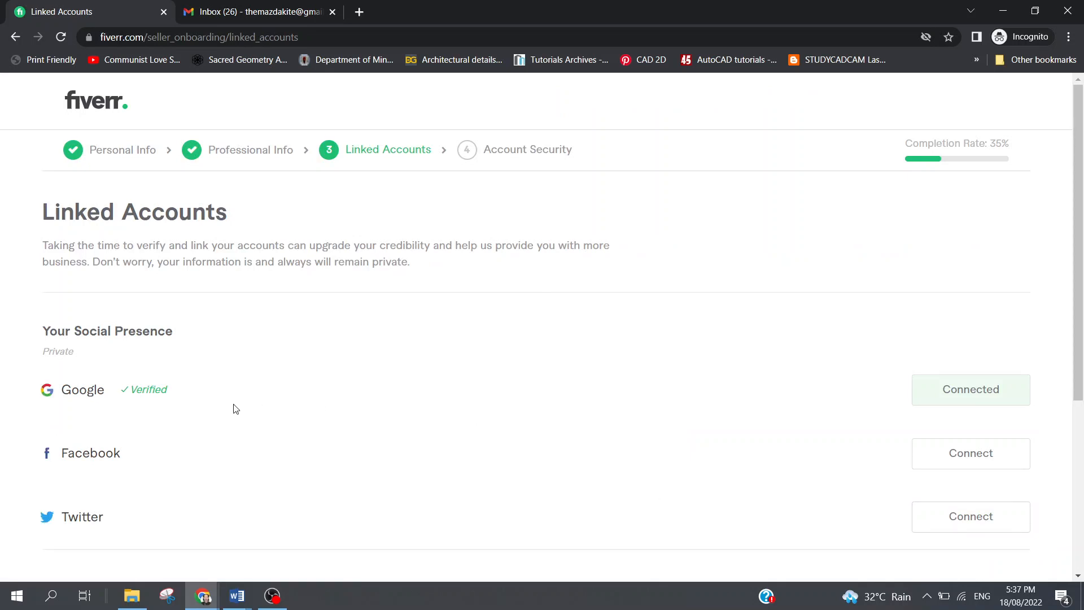
scroll(116, 356, "down", 2)
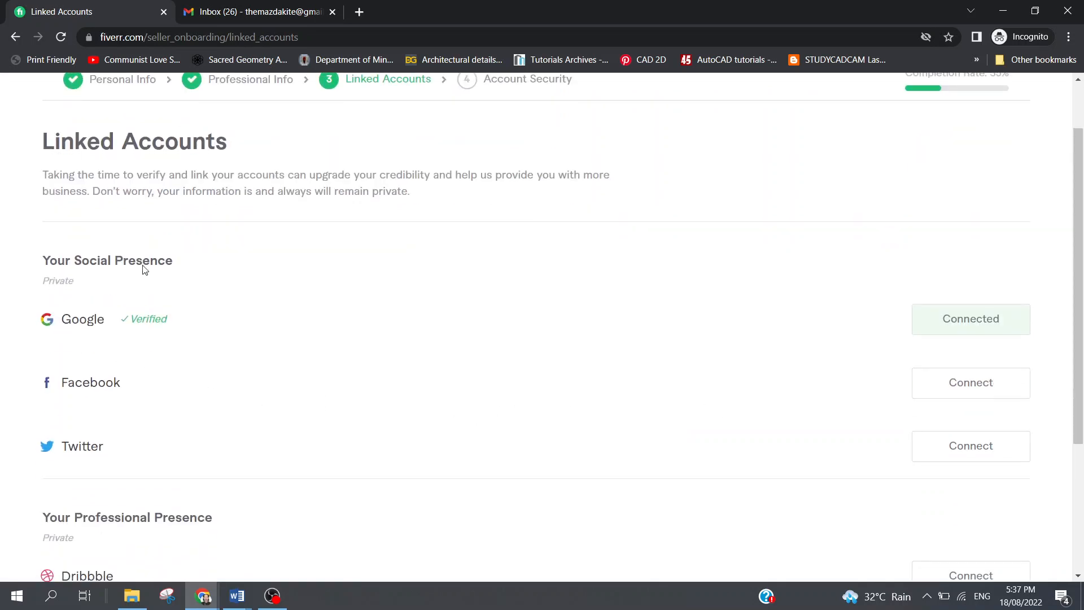
scroll(351, 318, "up", 2)
scroll(176, 440, "down", 2)
scroll(817, 399, "down", 3)
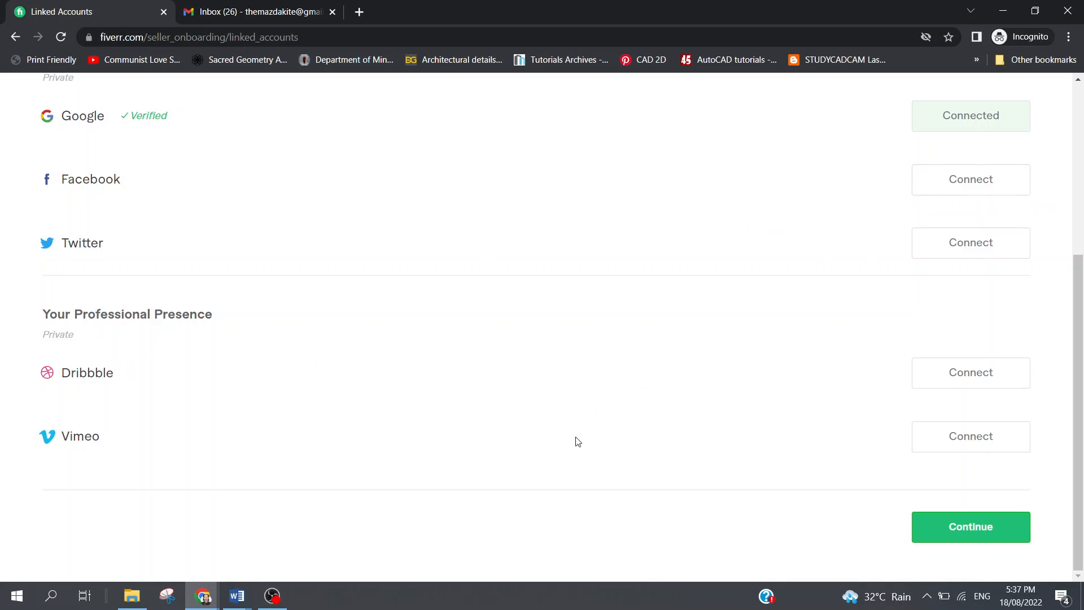
scroll(958, 450, "up", 5)
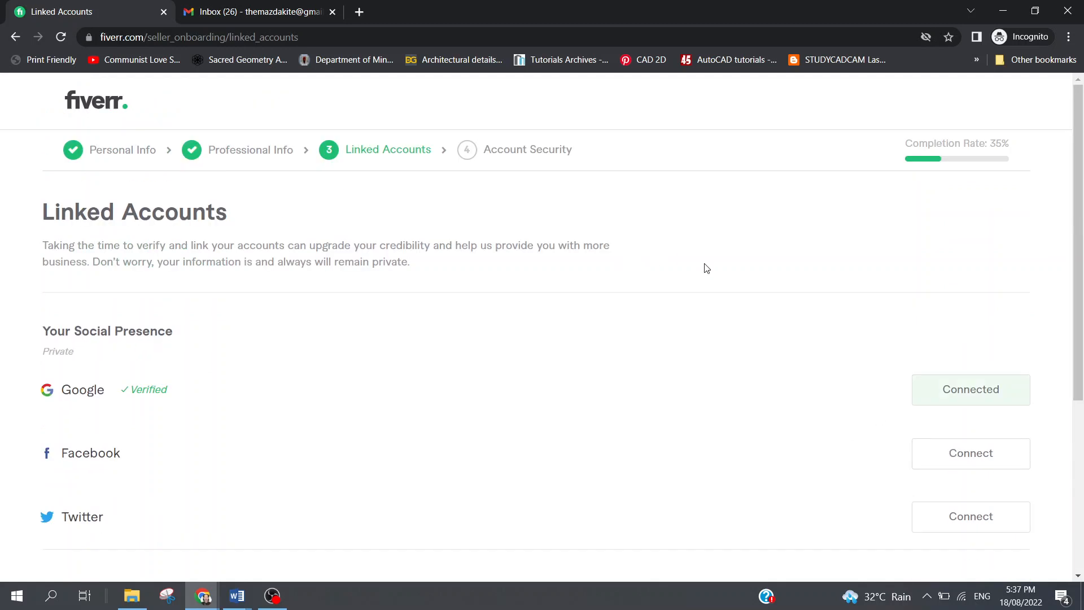
scroll(864, 409, "down", 5)
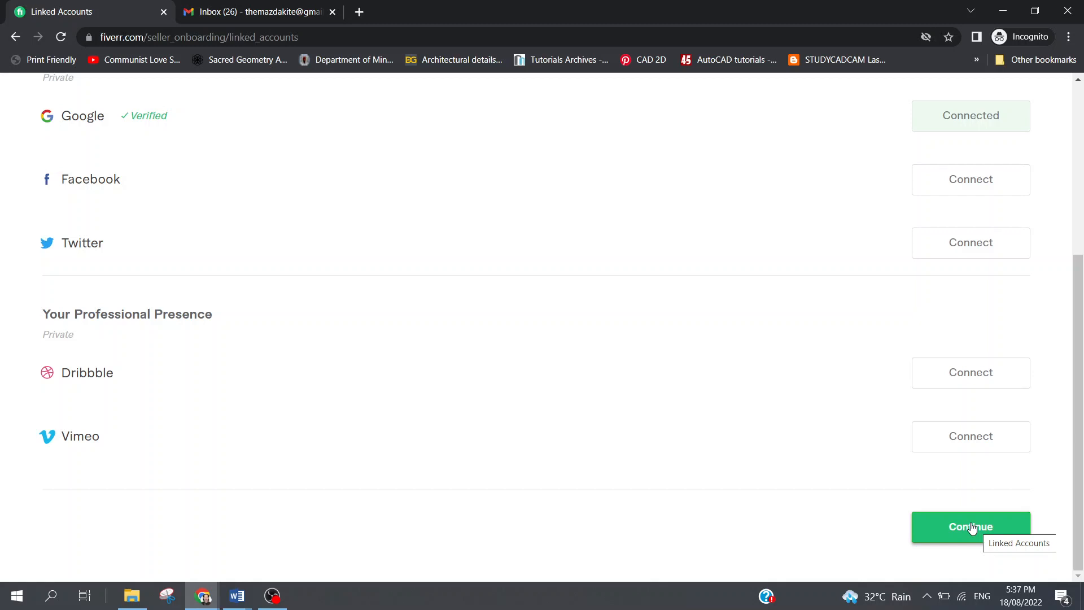
left_click(971, 527)
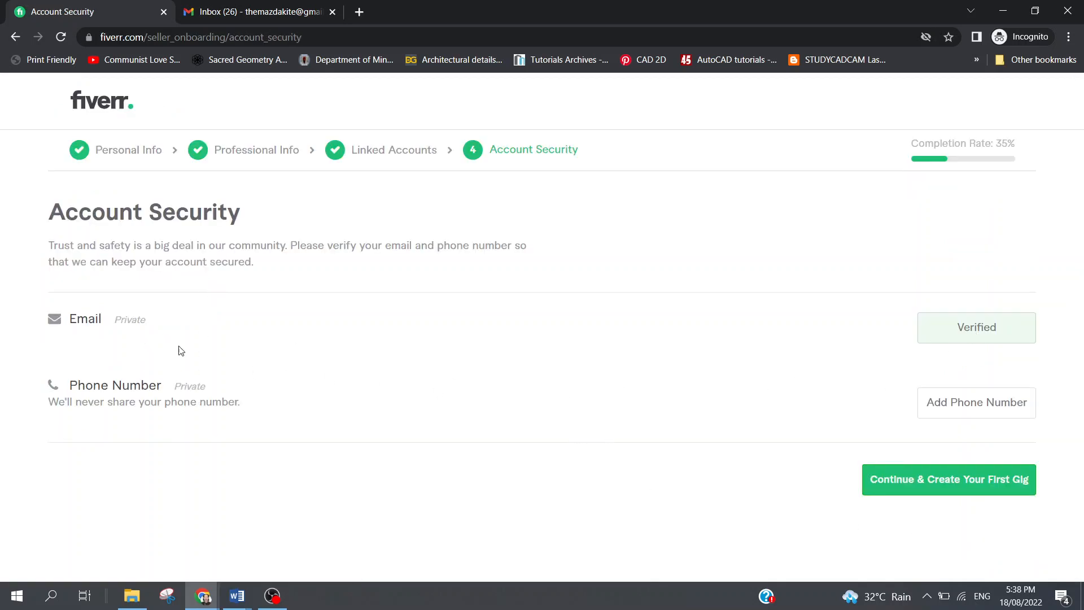
Step: Open the phone number verification form and close it without entering a number
left_click(981, 411)
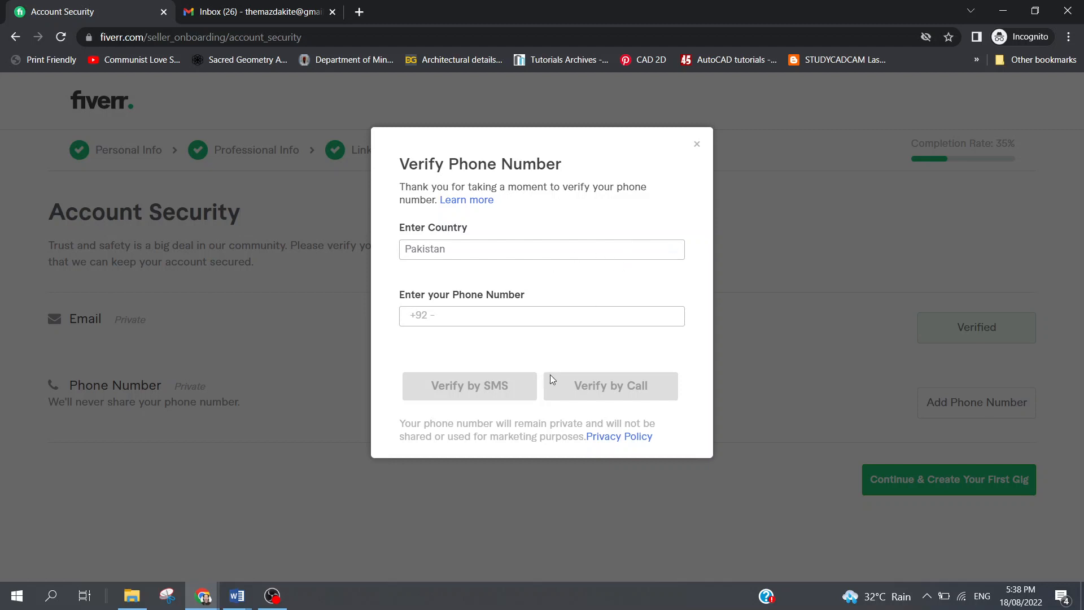
left_click(698, 145)
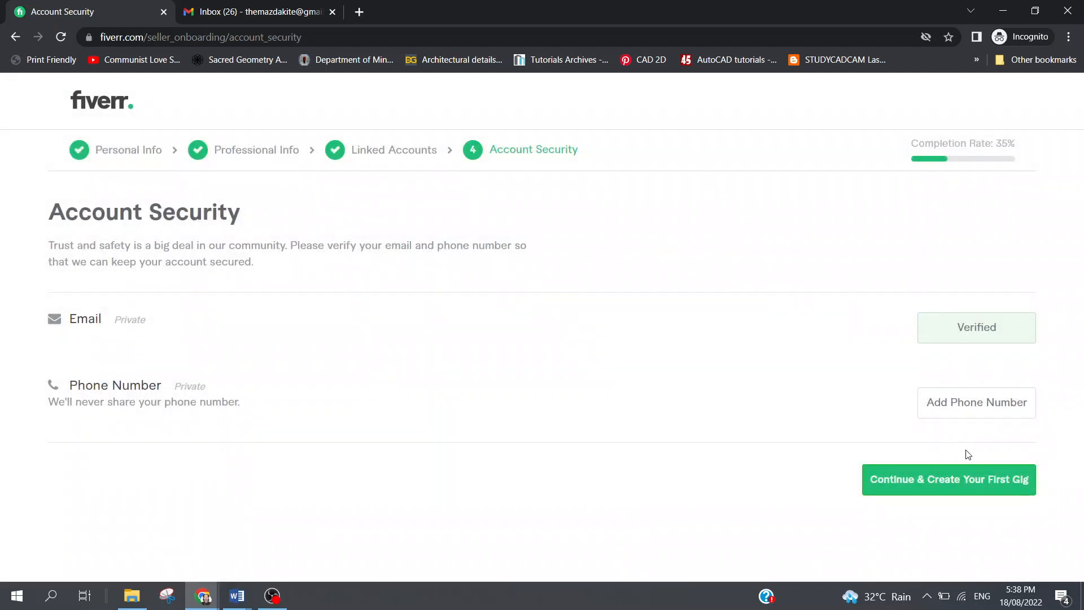
Step: Try to continue to creating the first gig, and return to the Certification section of the Professional Info page
left_click(971, 486)
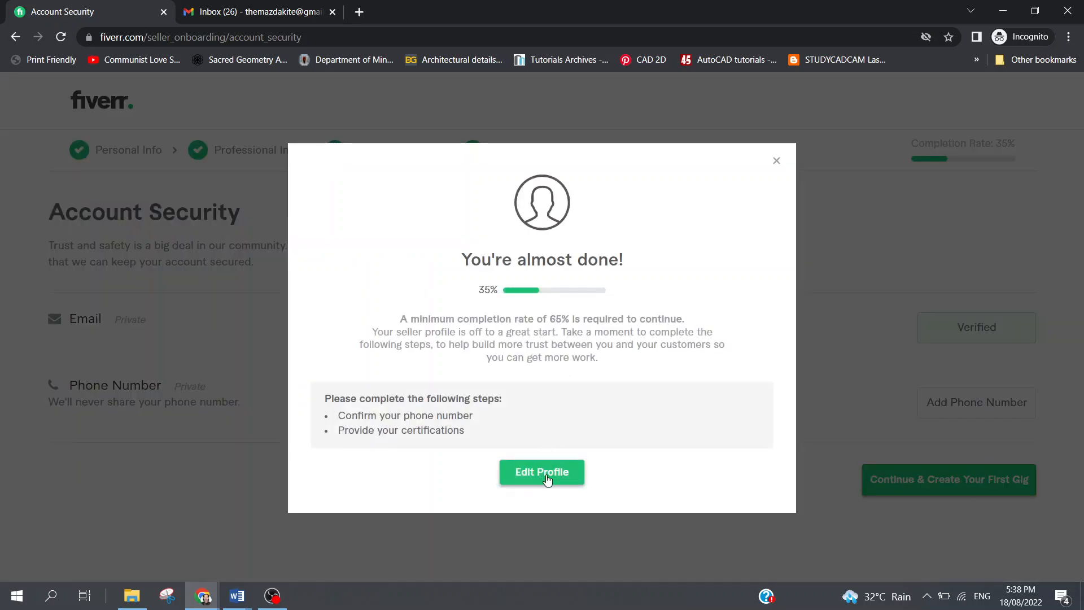
left_click(551, 476)
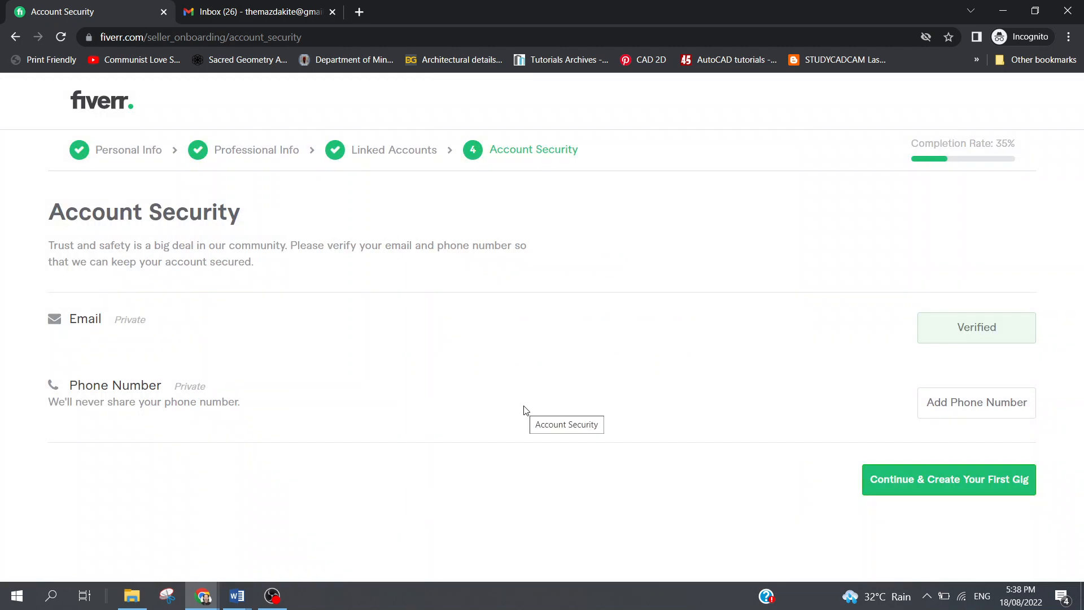
left_click(919, 480)
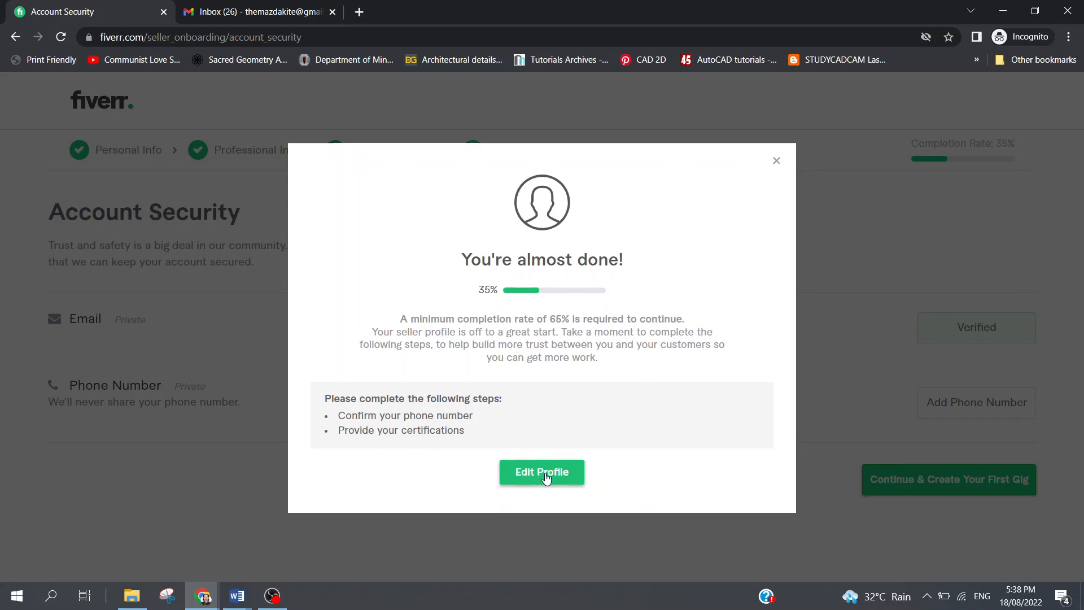
left_click(545, 475)
left_click(251, 151)
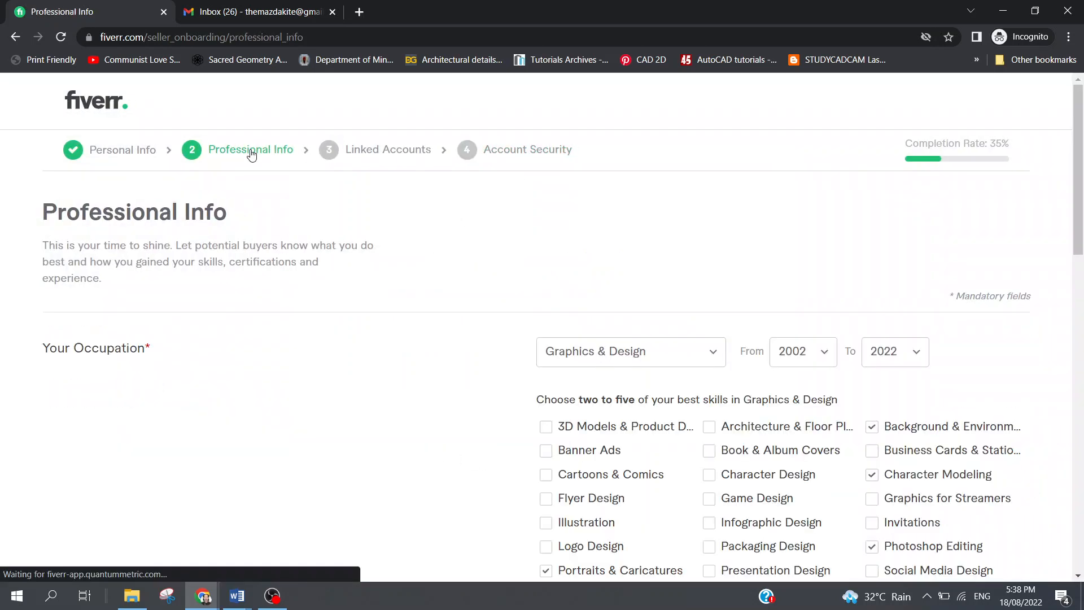
scroll(427, 277, "down", 15)
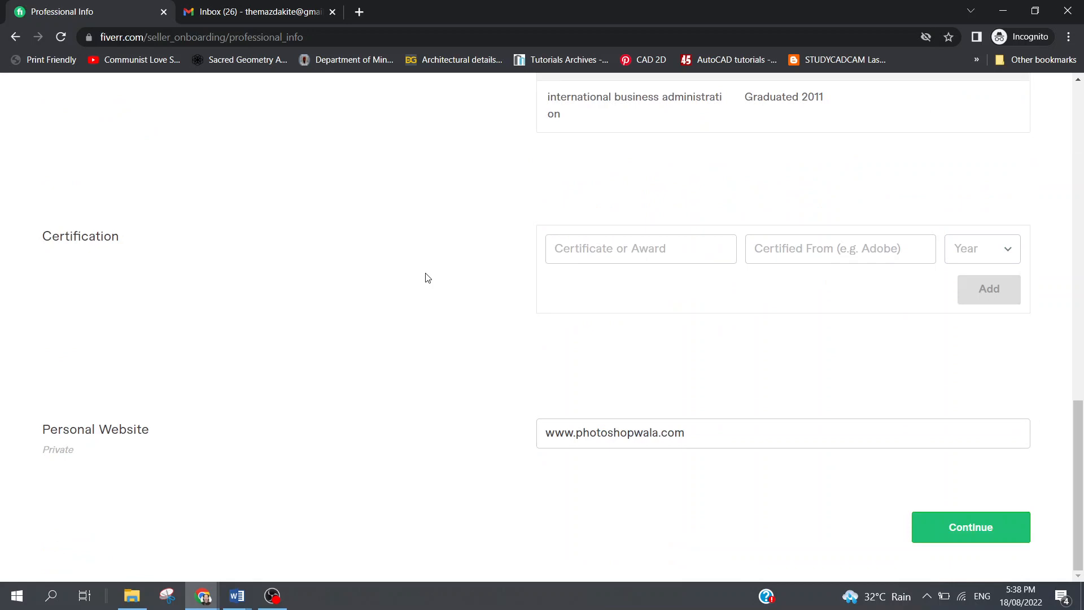
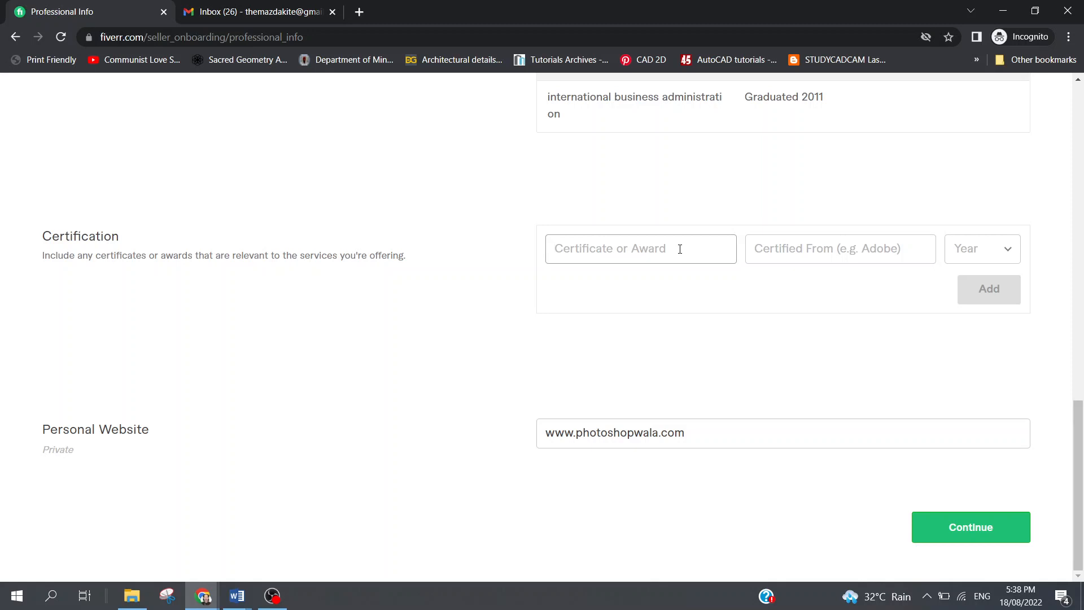
type("a")
key("BackSpace")
key("BackSpace")
type("mobile marketing")
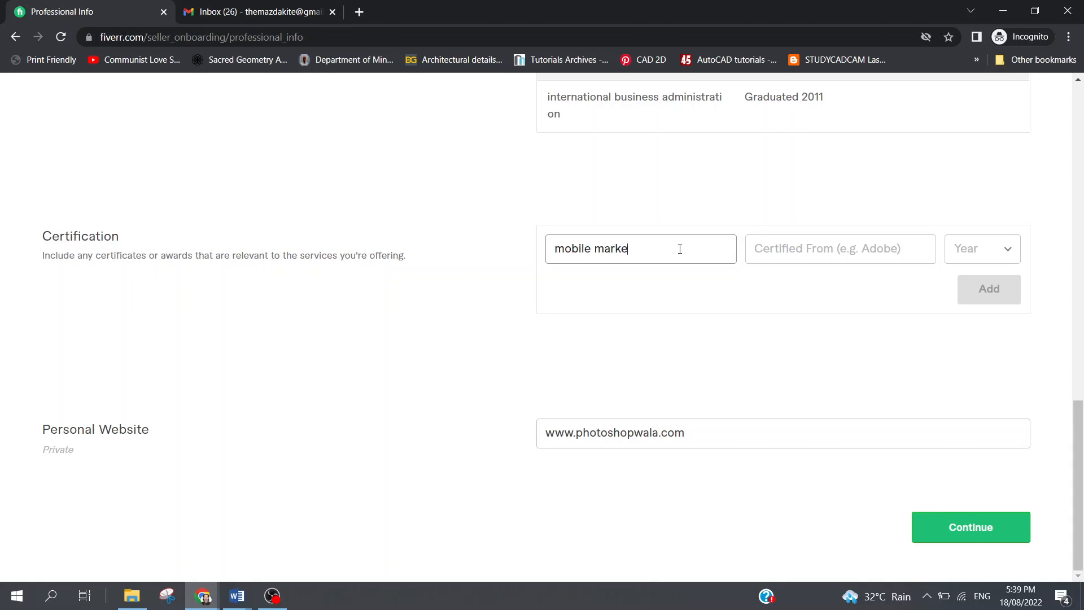
key("BackSpace")
key("BackSpace")
key("BackSpace")
key("BackSpace")
key("BackSpace")
key("BackSpace")
key("BackSpace")
key("BackSpace")
key("BackSpace")
key("BackSpace")
key("BackSpace")
key("BackSpace")
key("BackSpace")
key("BackSpace")
key("BackSpace")
key("BackSpace")
Step: Enter E Marketing as the certificate or award, certified from Transilvania
type("E Marketing")
left_click(833, 249)
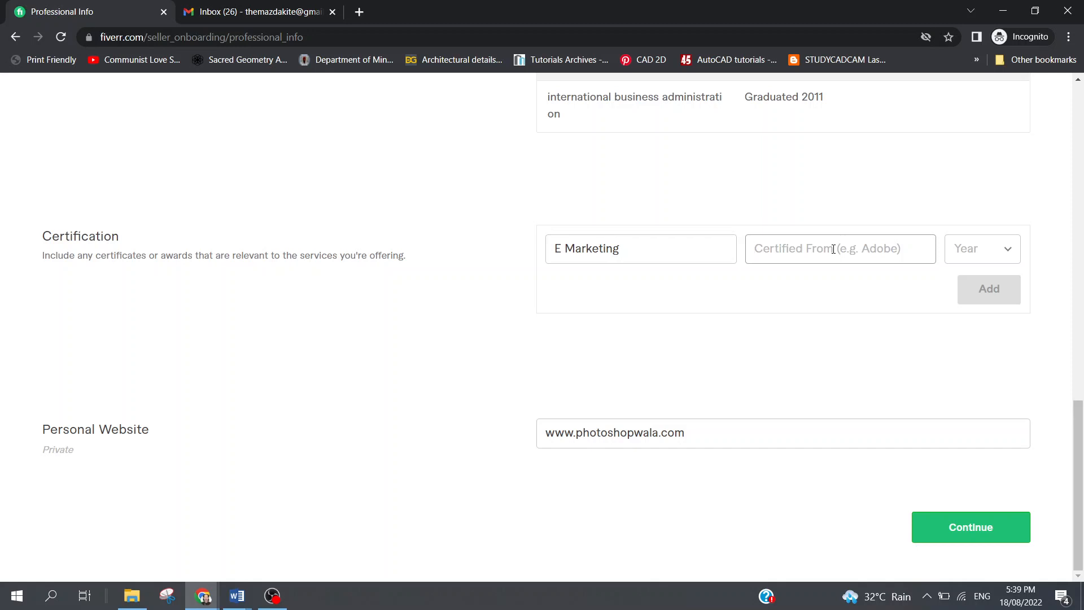
type("Trans")
type("ilv")
key("BackSpace")
type("lvania")
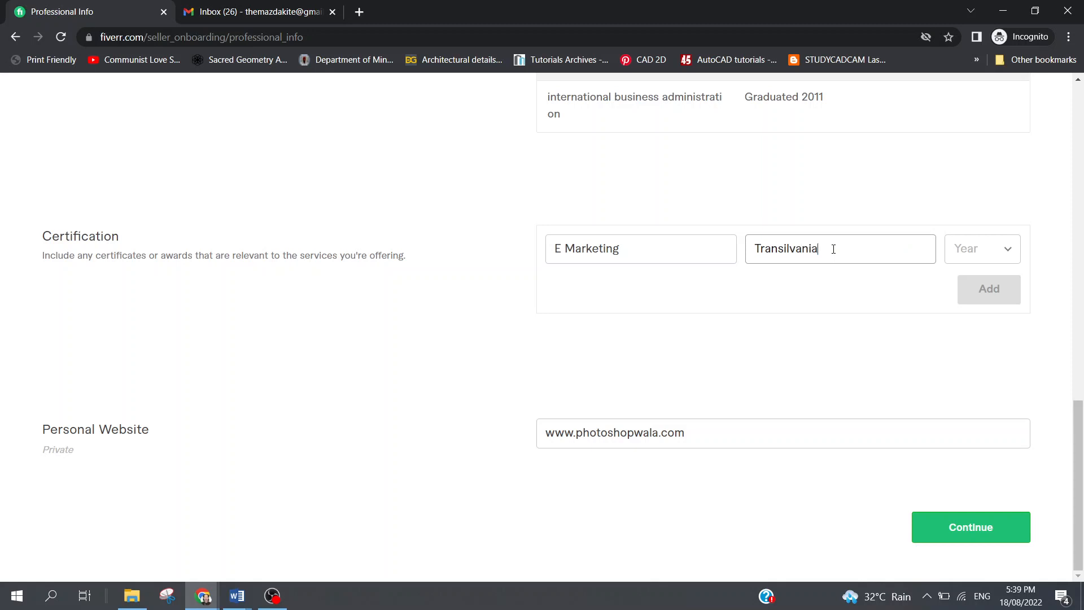
Step: Set the certification year to 2010 and add the certificate to the profile
left_click(1006, 250)
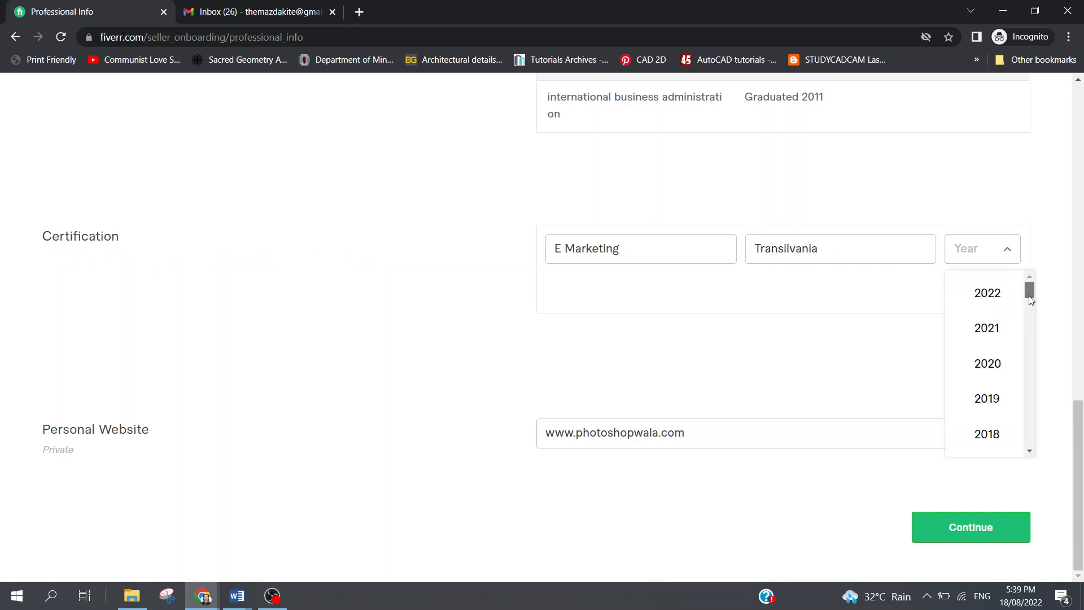
left_click_drag(1031, 300, 1027, 323)
left_click(989, 384)
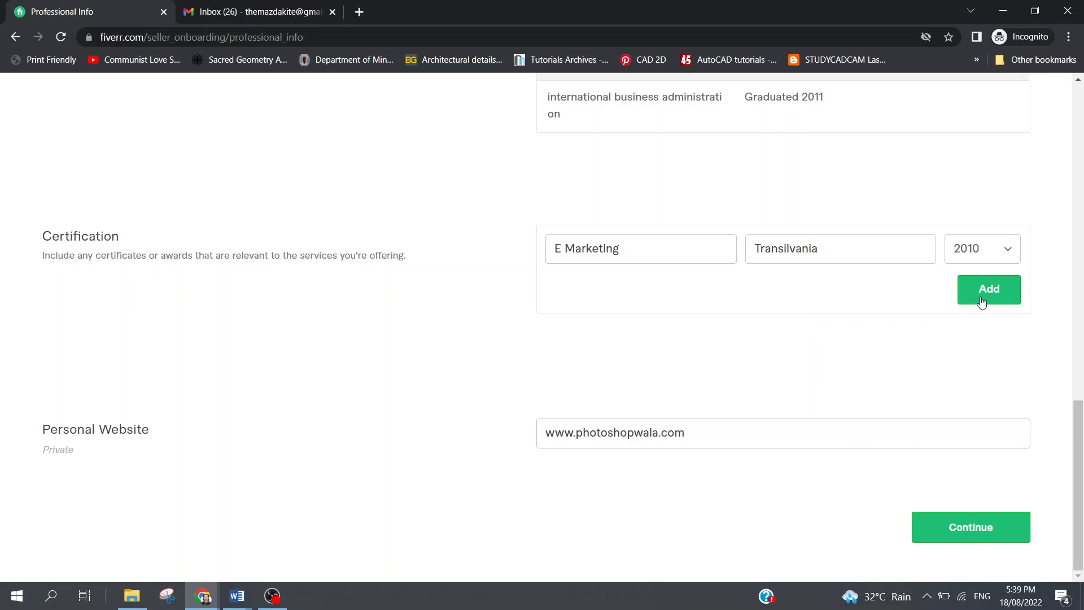
scroll(894, 320, "up", 3)
scroll(860, 319, "down", 3)
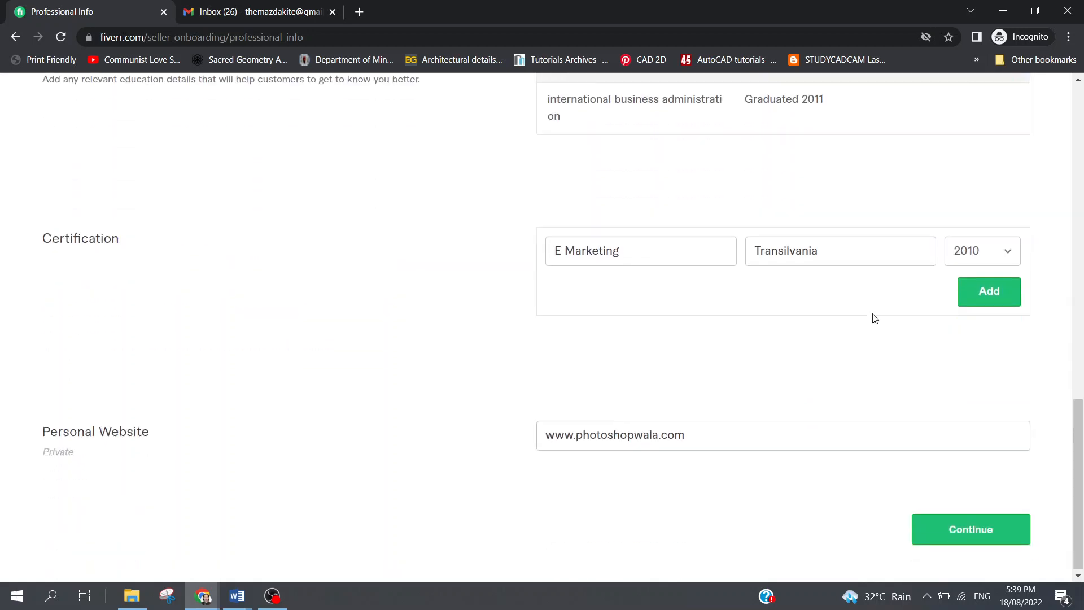
left_click(1011, 295)
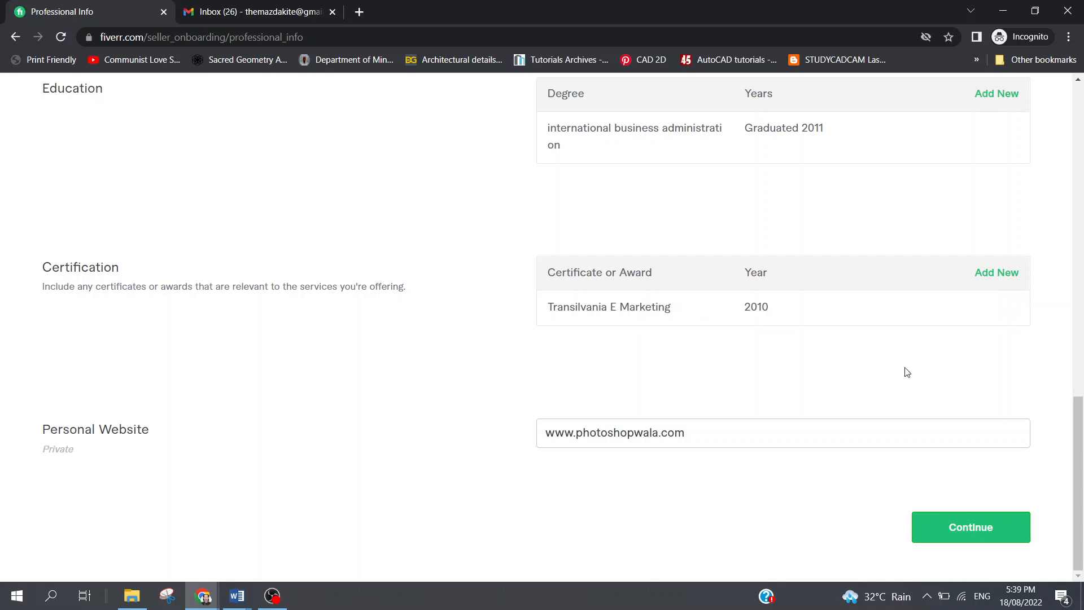
Step: Submit the professional info and go on from Linked Accounts to Account Security without connecting further accounts
left_click(992, 537)
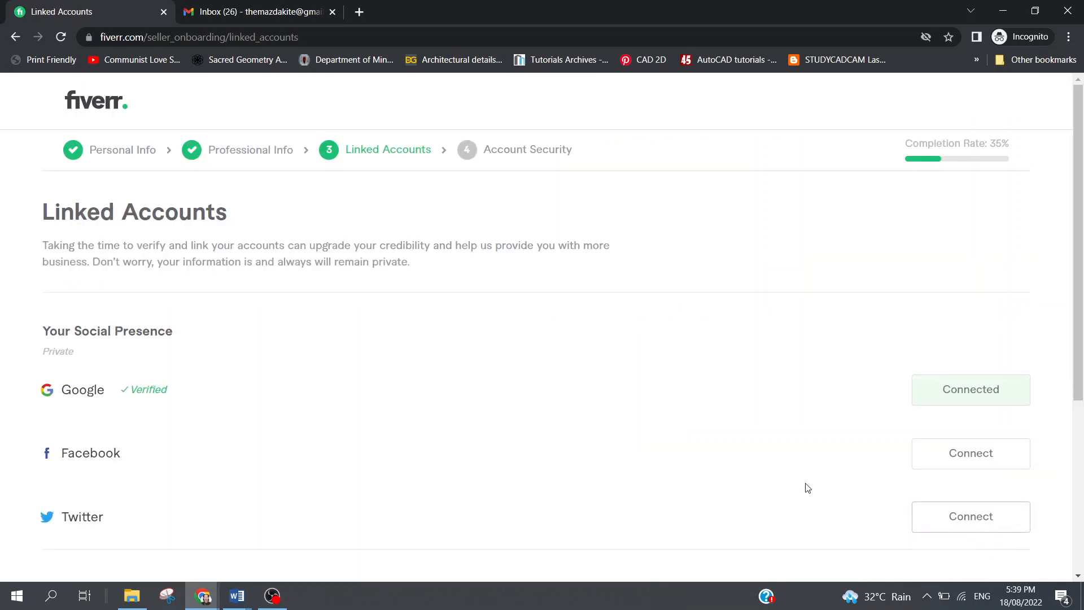
scroll(491, 394, "down", 2)
scroll(367, 188, "up", 2)
scroll(569, 281, "down", 5)
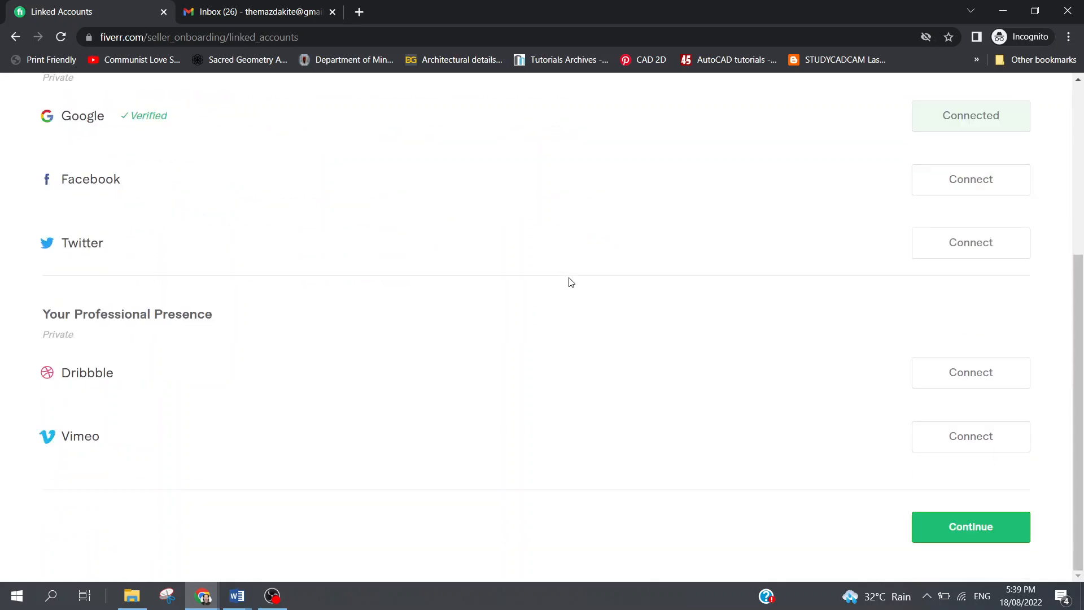
scroll(569, 281, "up", 5)
left_click(511, 155)
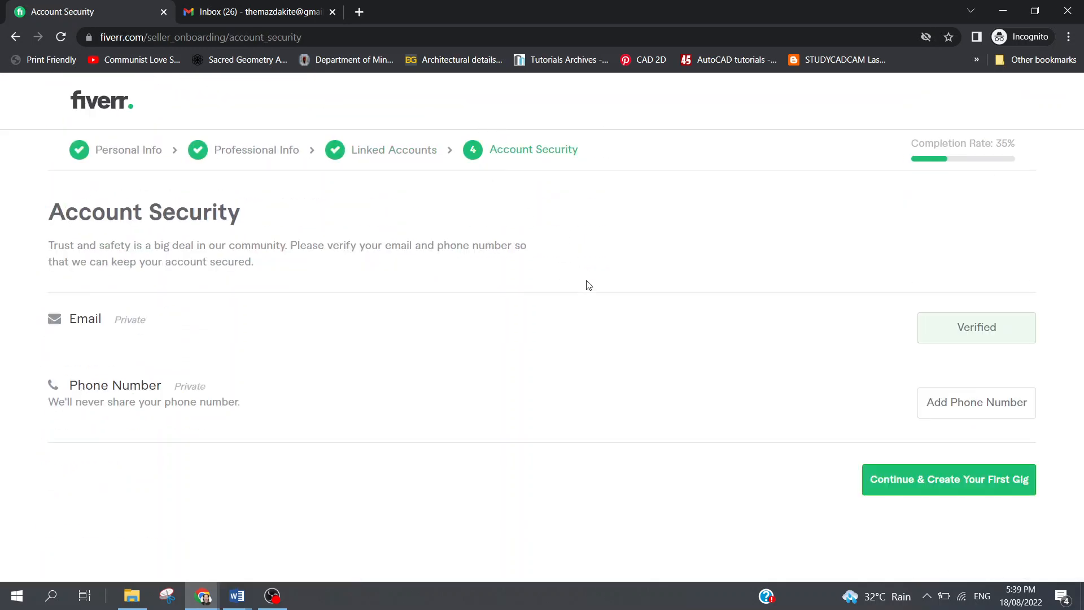
Step: Open the phone number verification form and choose Pakistan as the country
left_click(962, 408)
left_click(489, 319)
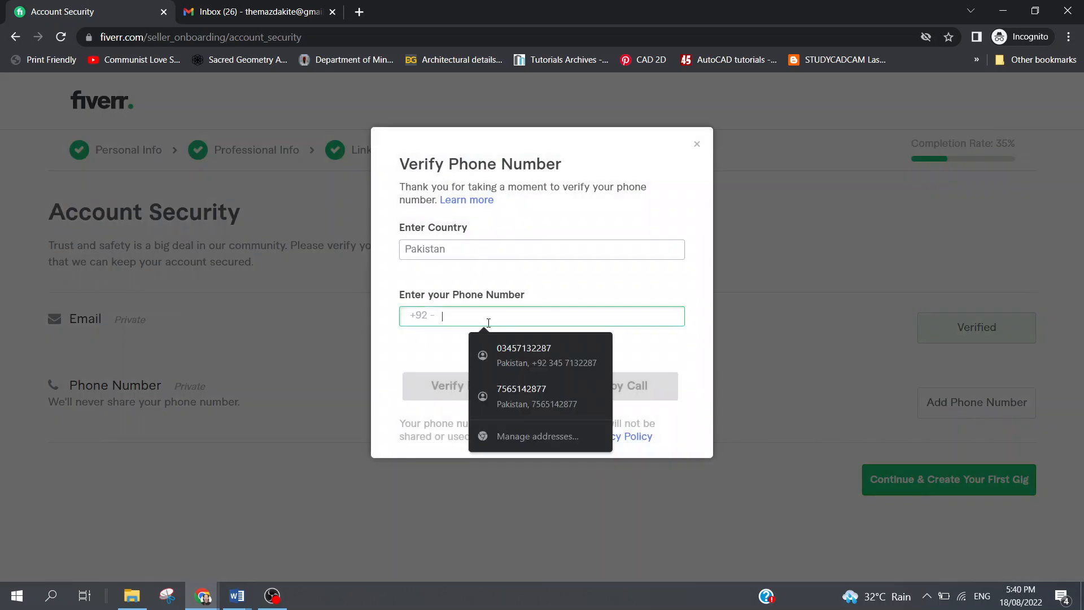
left_click(660, 352)
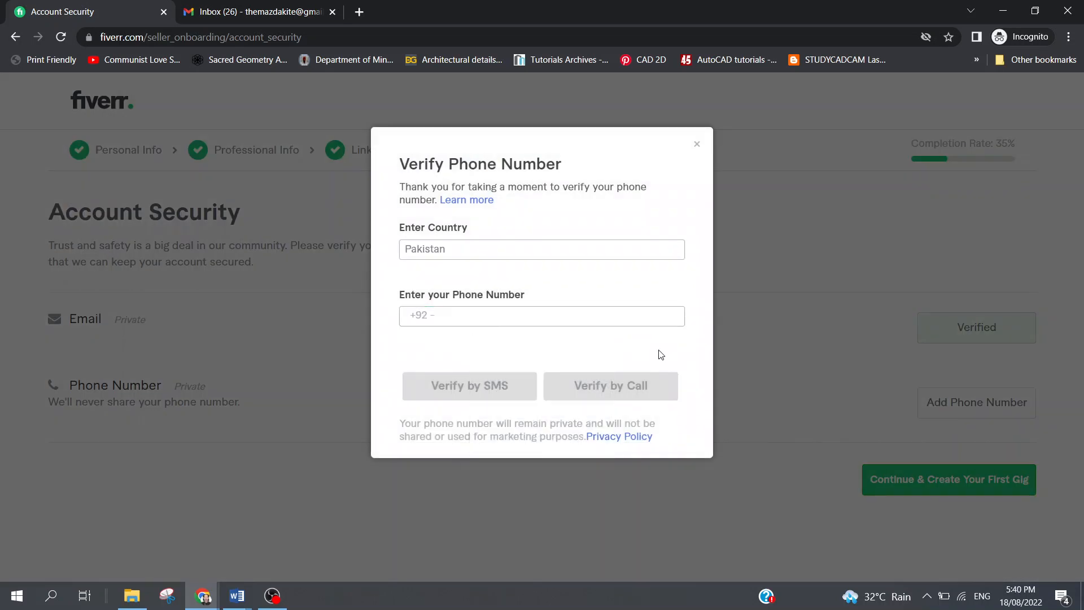
left_click(612, 306)
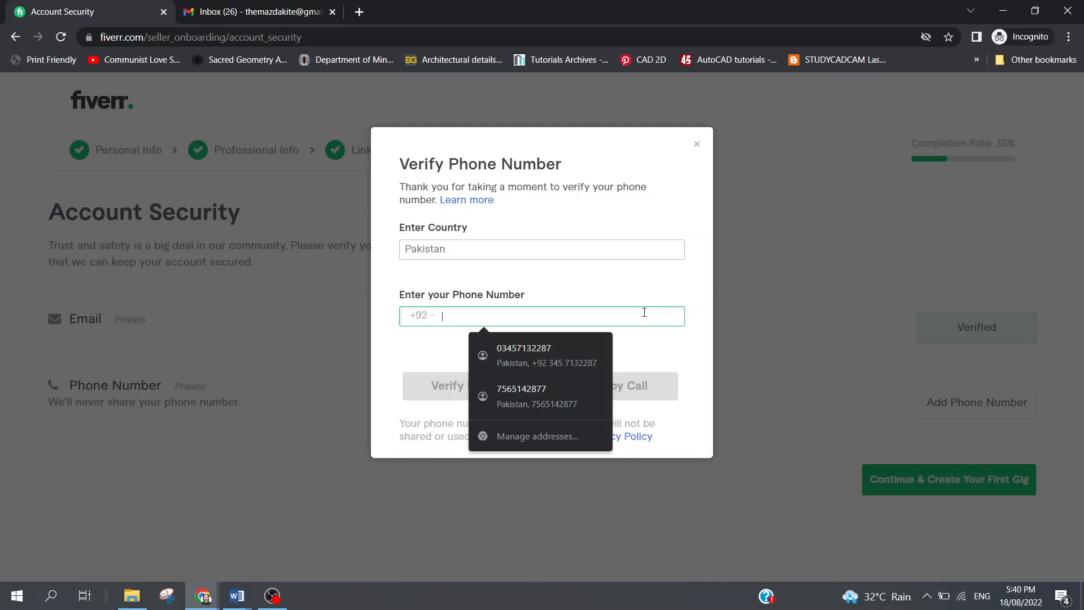
key("Down")
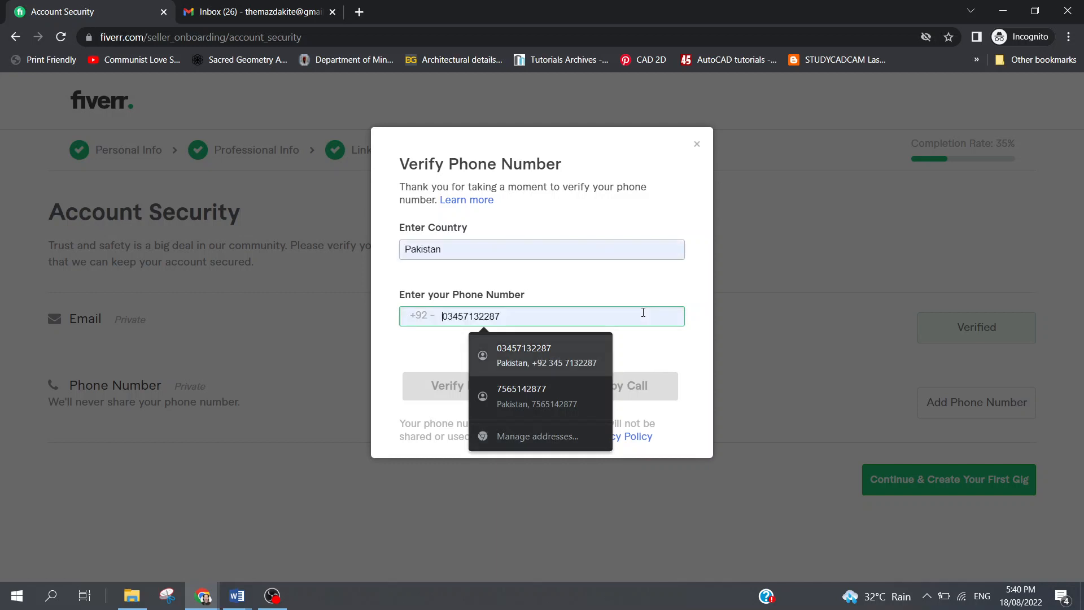
left_click(486, 315)
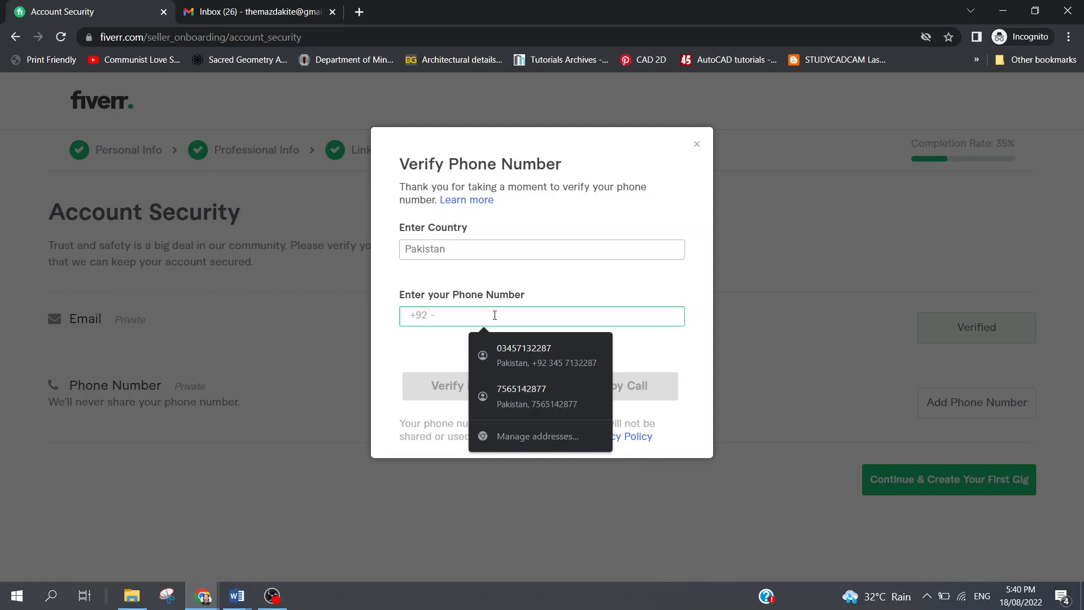
left_click(587, 291)
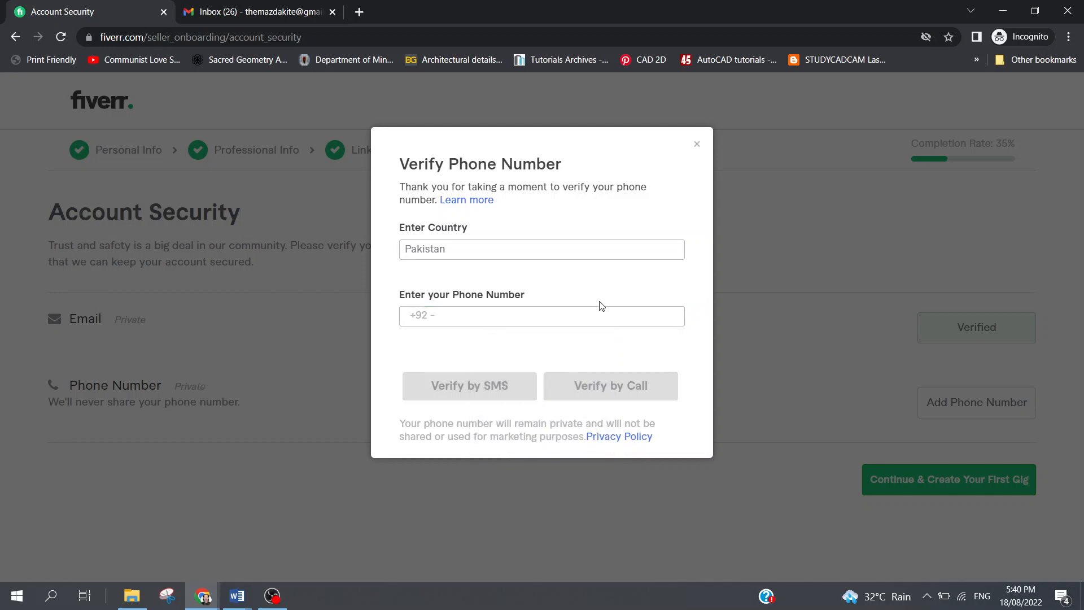
left_click(513, 315)
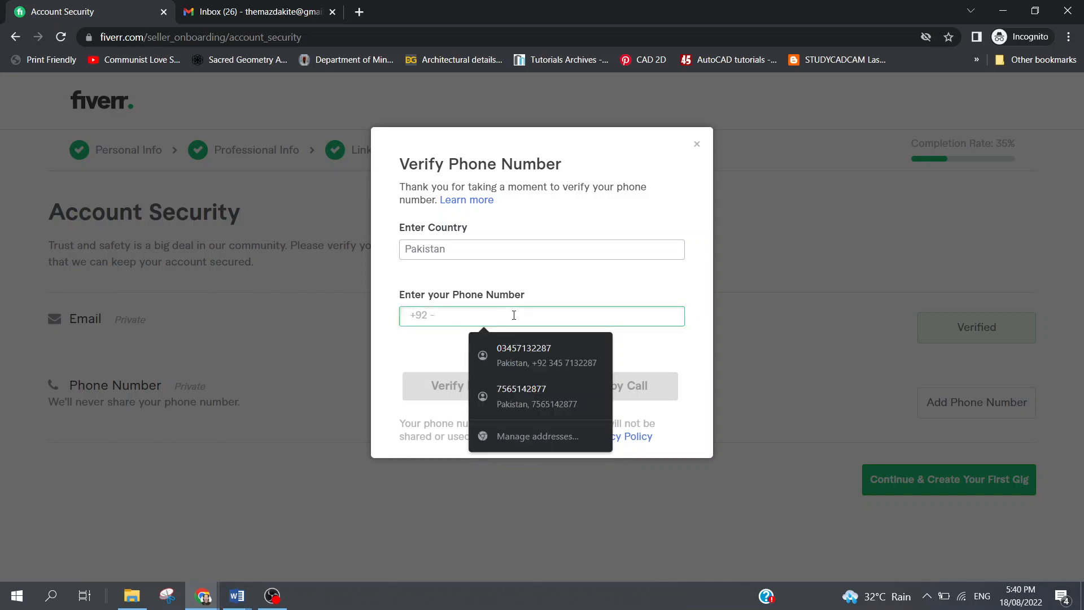
key("Up")
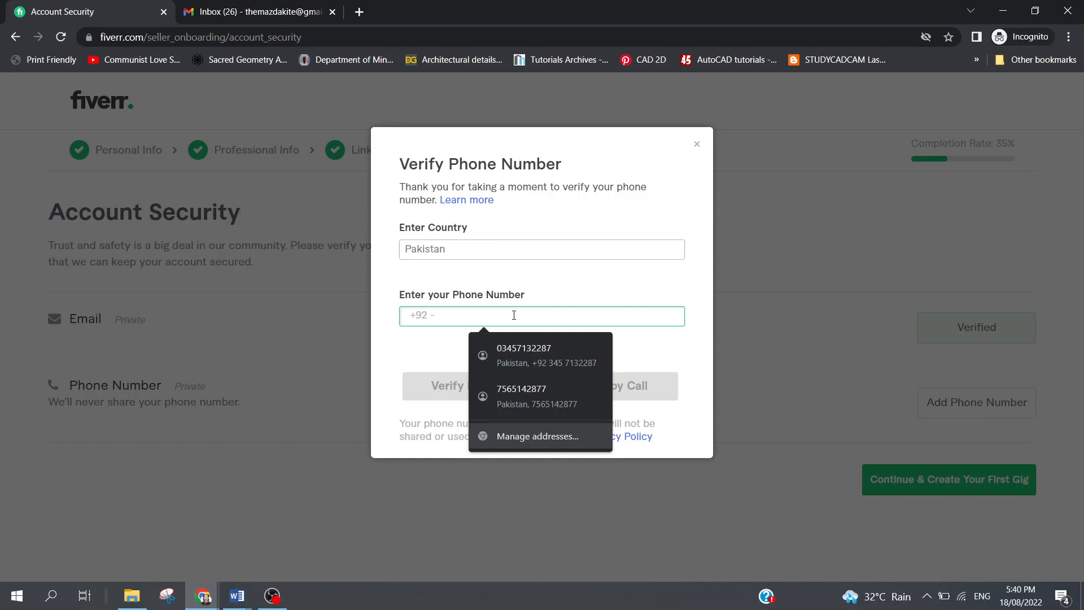
left_click(511, 249)
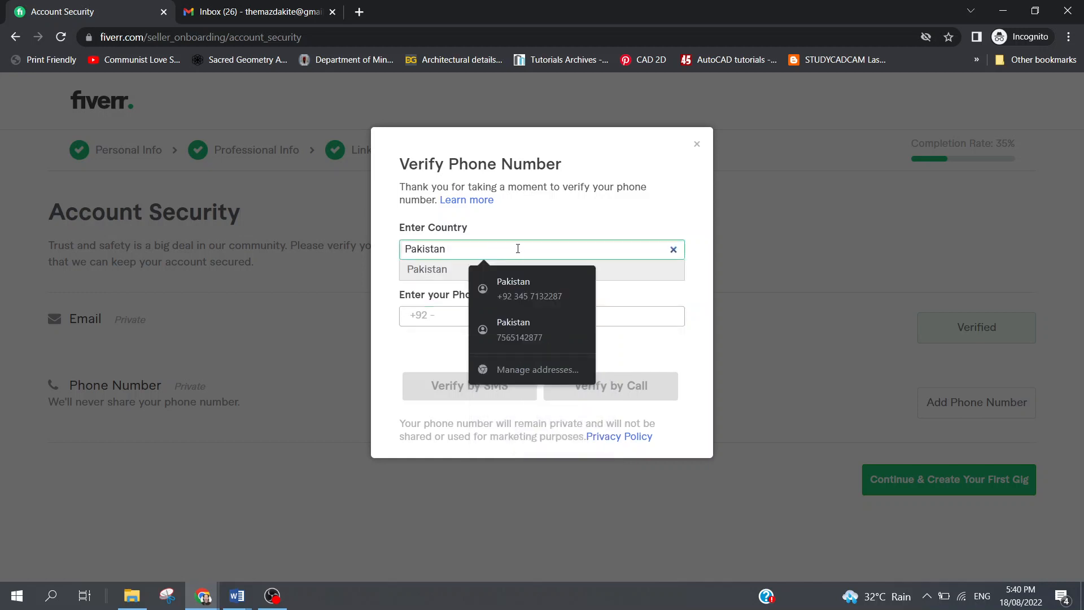
left_click(451, 276)
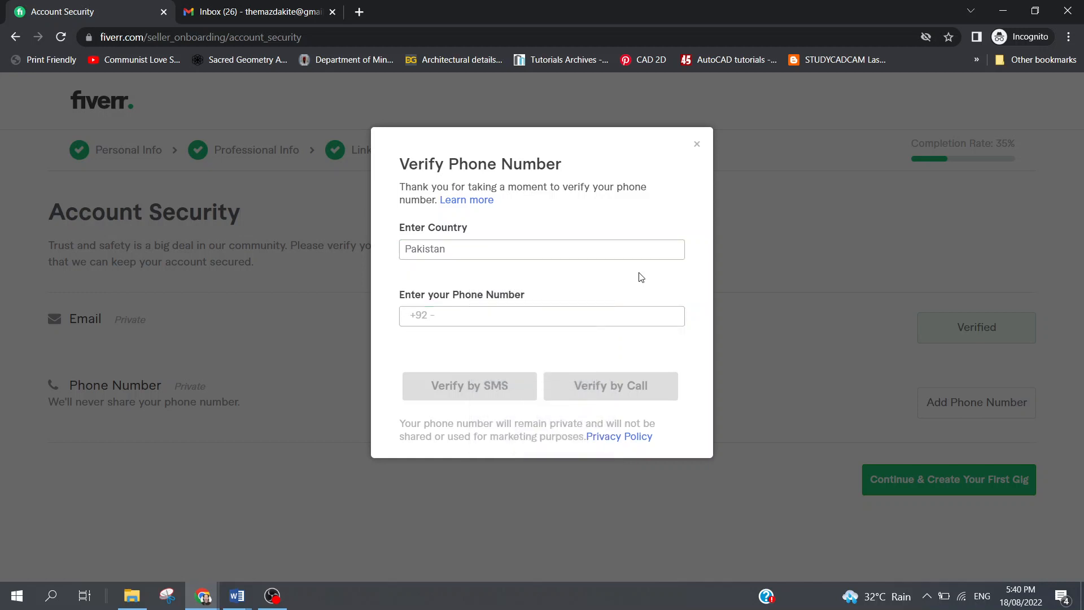
Step: Enter the seller's phone number without spaces and try to verify it by SMS
left_click(493, 316)
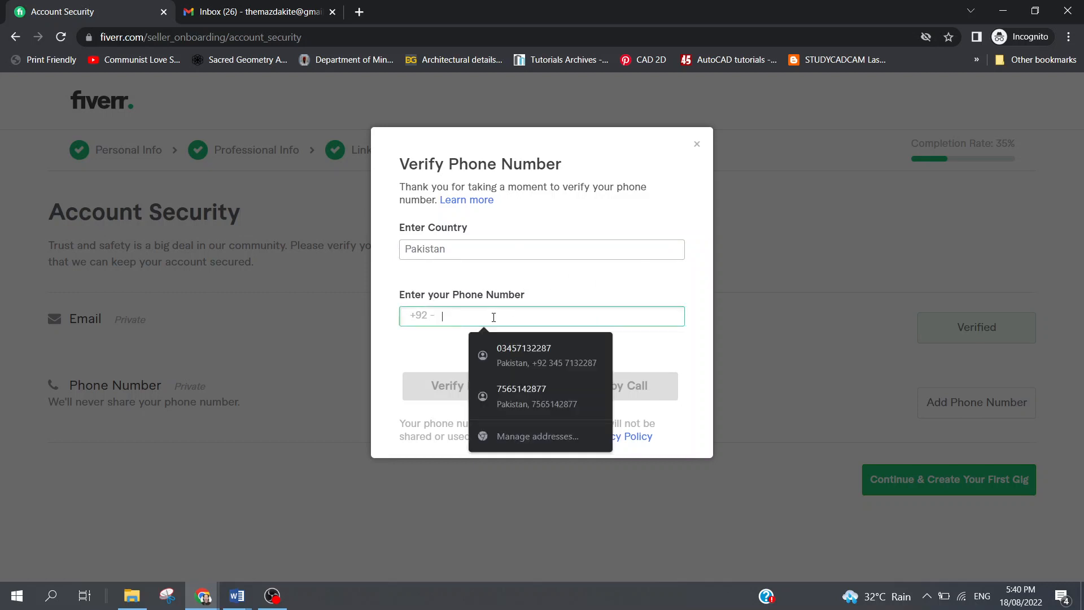
key("Up")
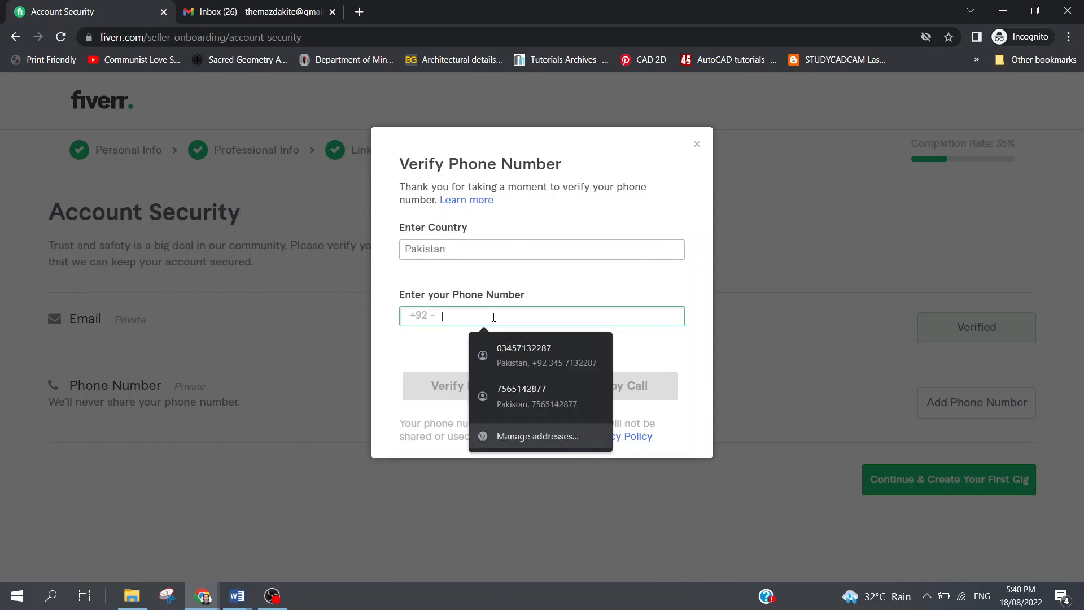
type("00")
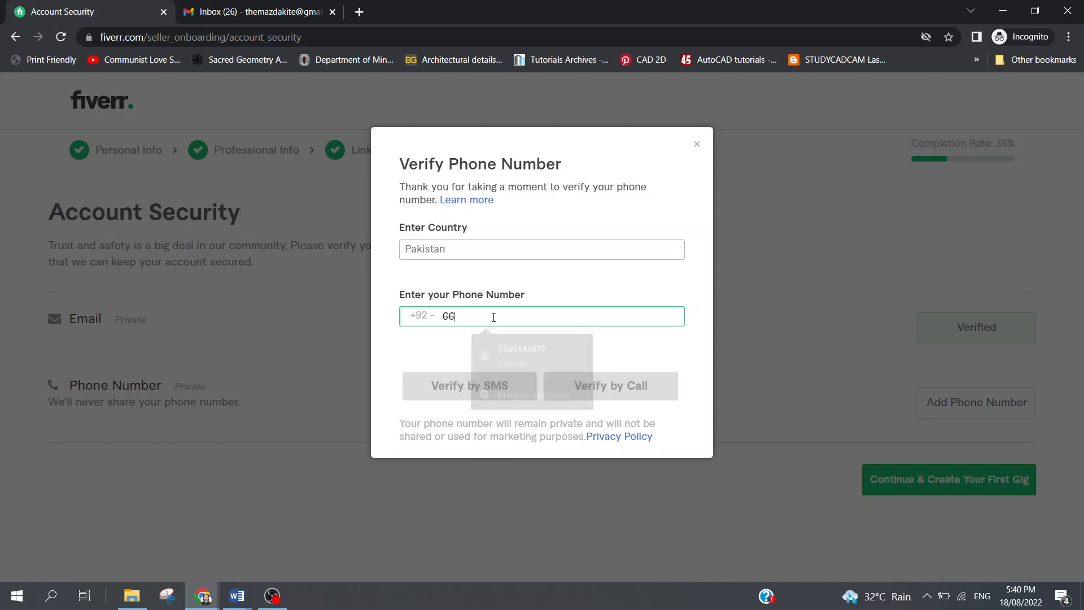
key("BackSpace")
key("BackSpace")
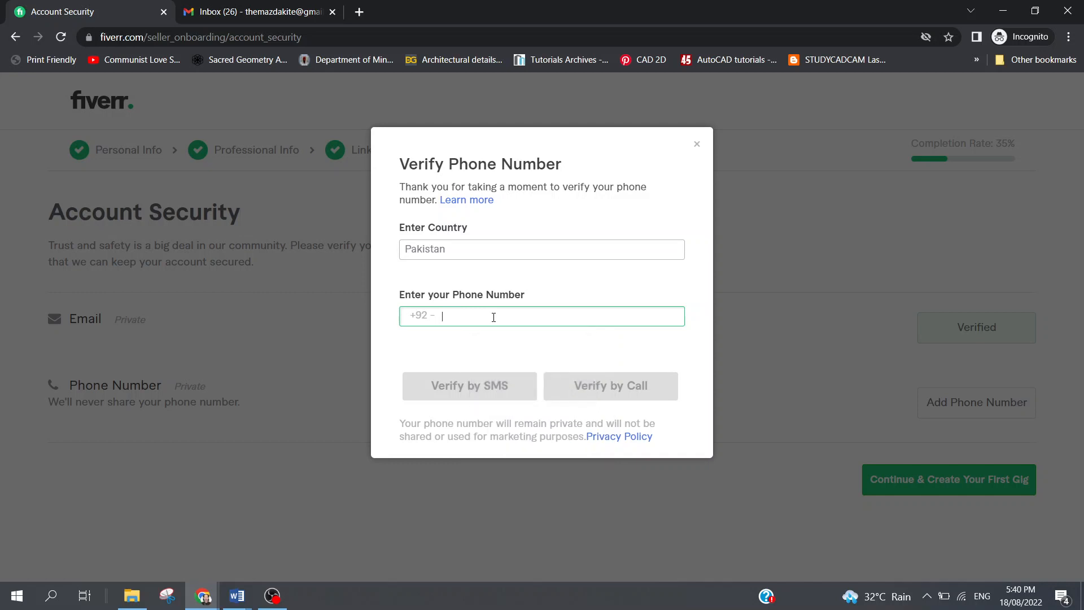
type("332")
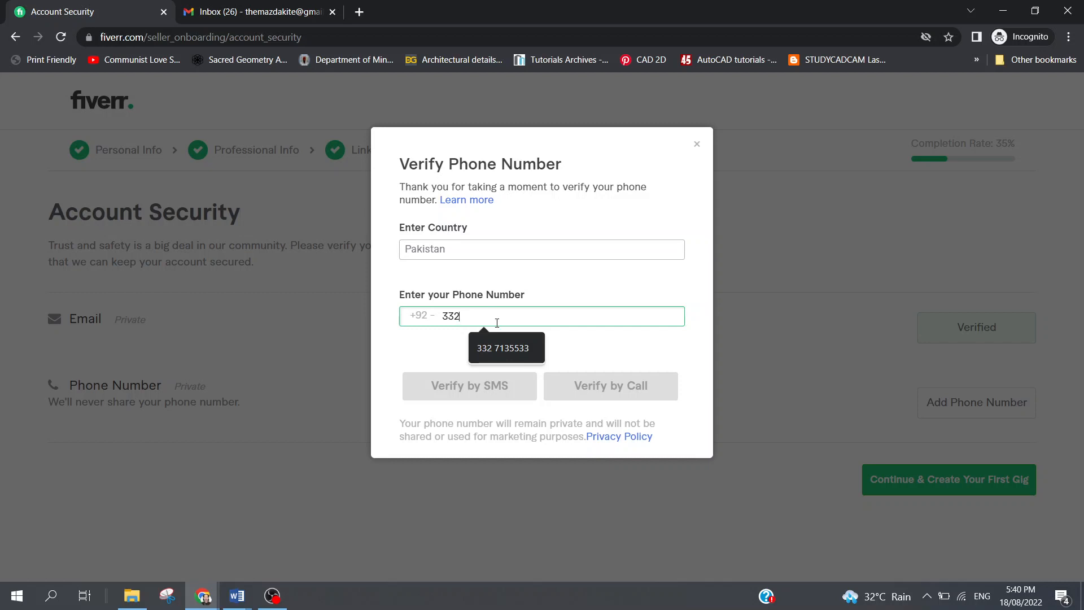
left_click(503, 348)
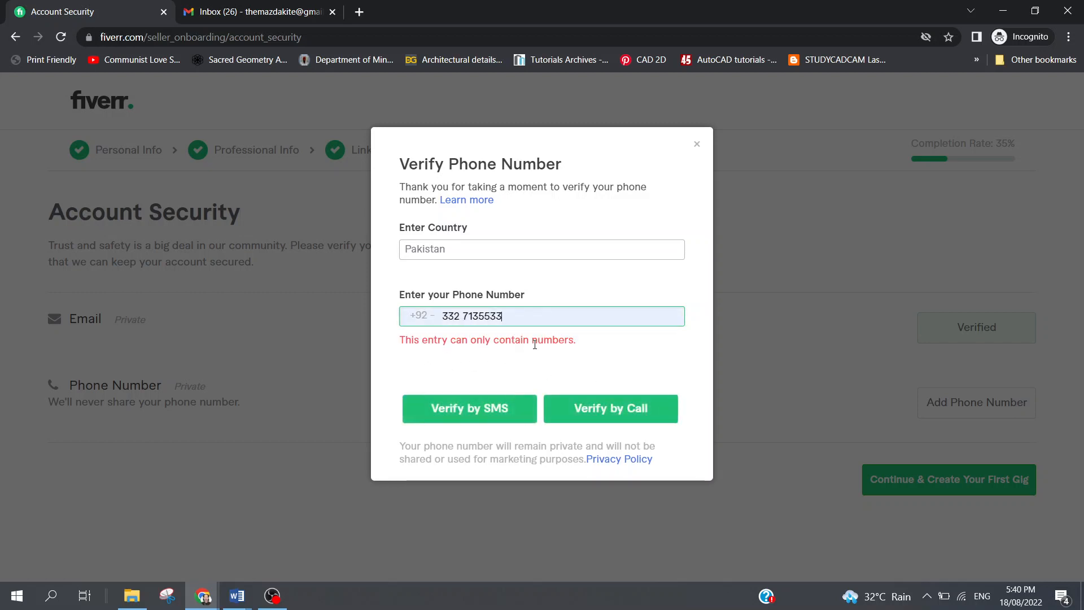
key("BackSpace")
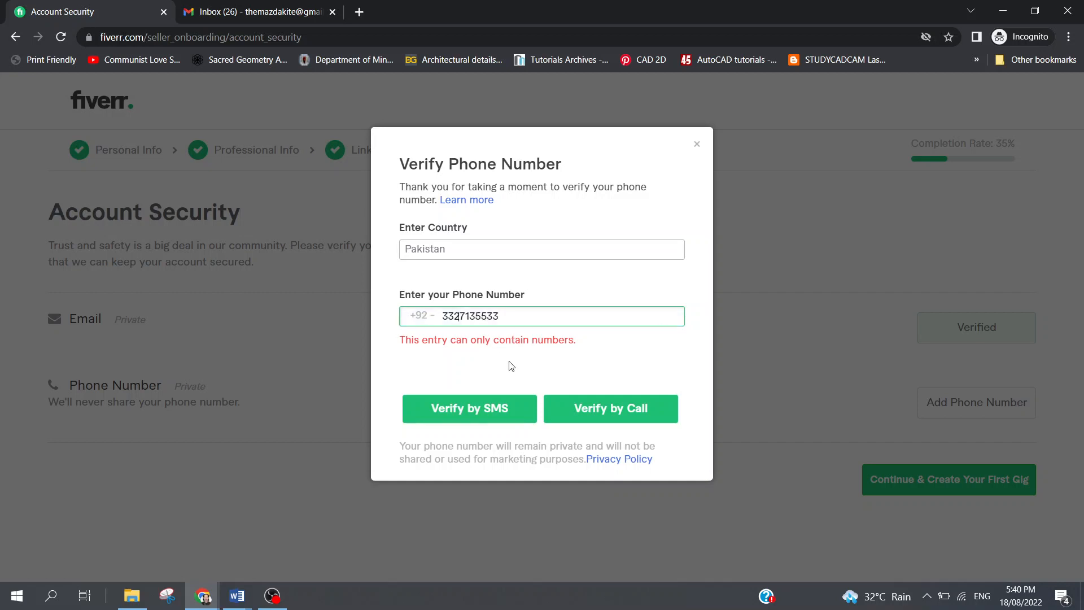
left_click(498, 397)
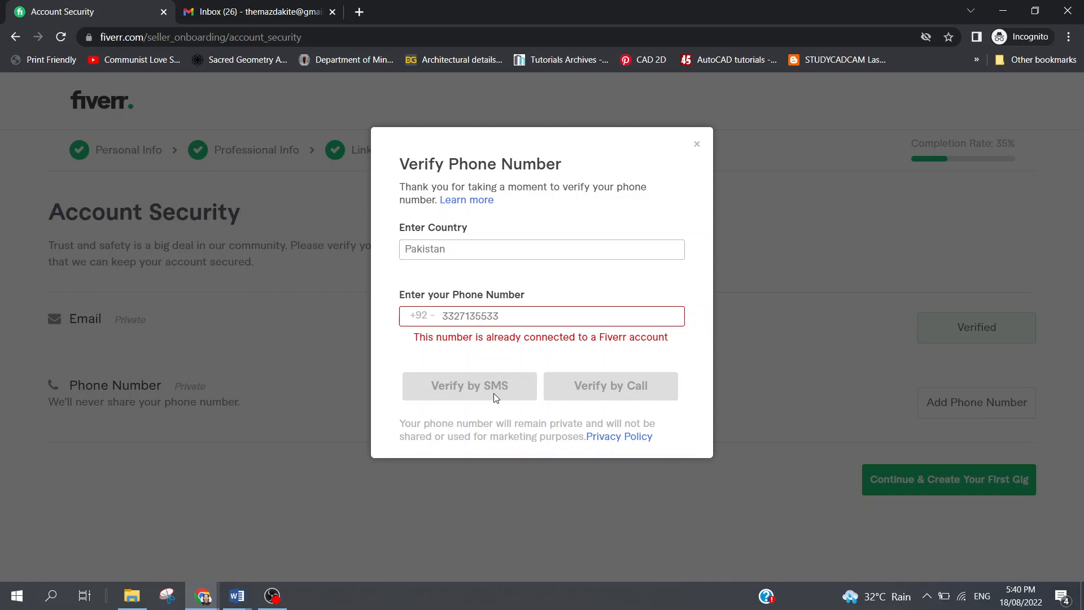
Step: Replace the entry with a different phone number, omit its leading zero, and try to verify it by SMS
double_click(478, 319)
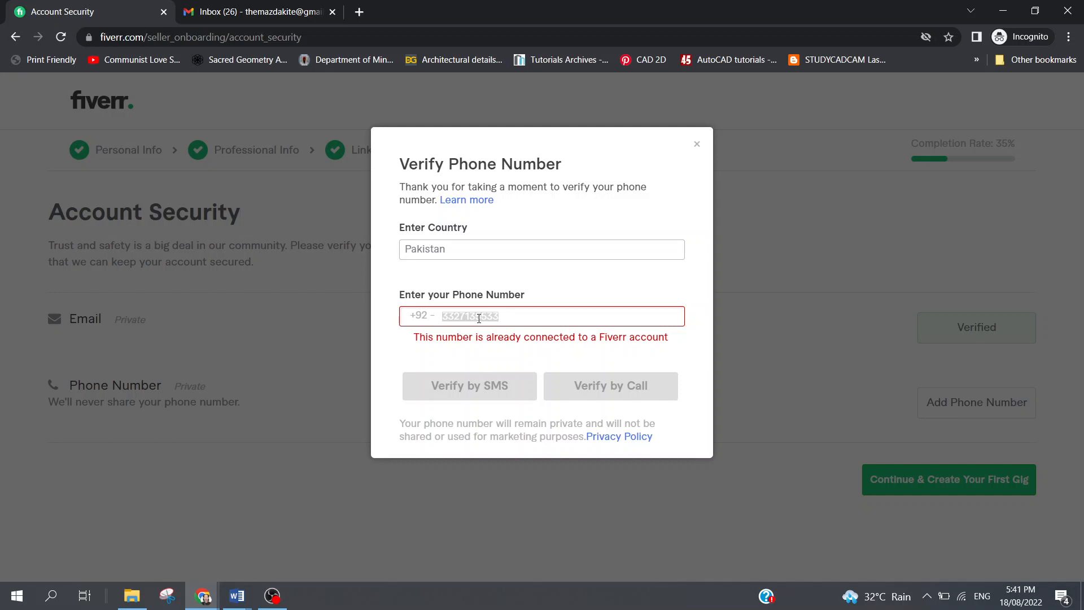
key("ctrl+c")
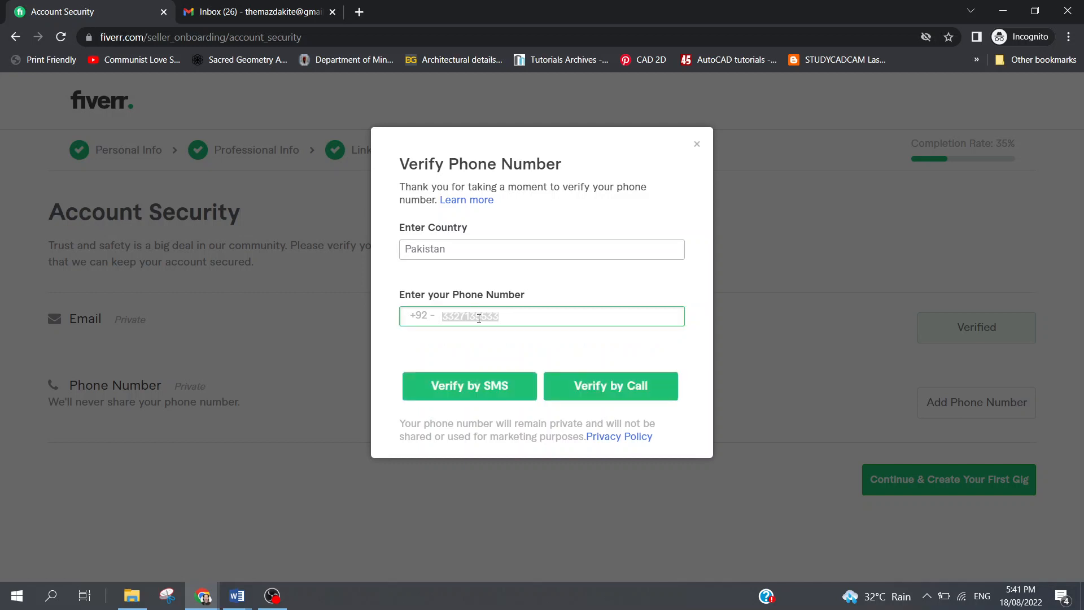
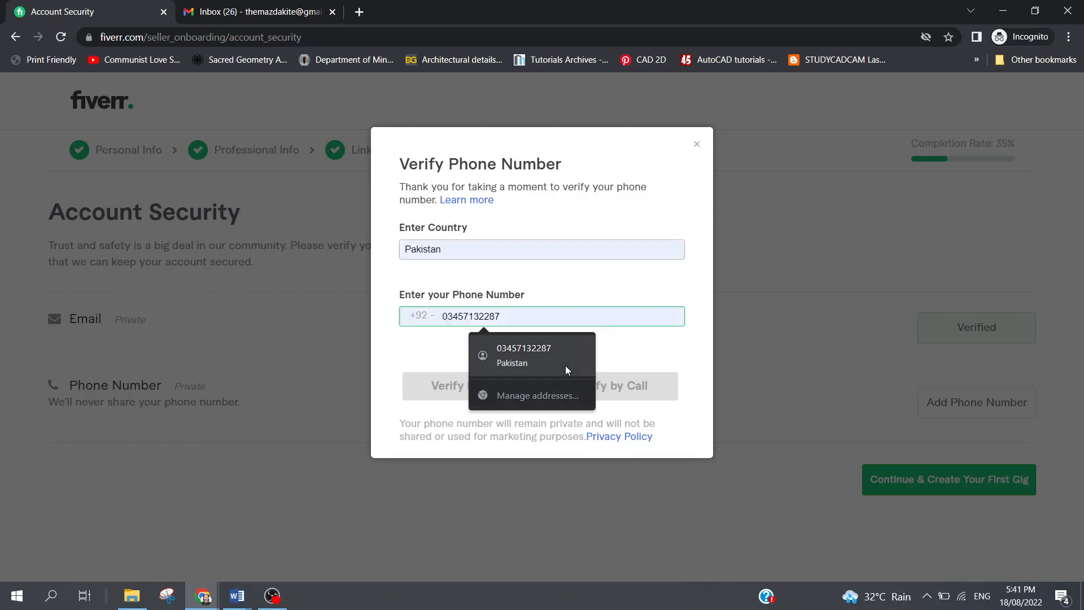
left_click(497, 344)
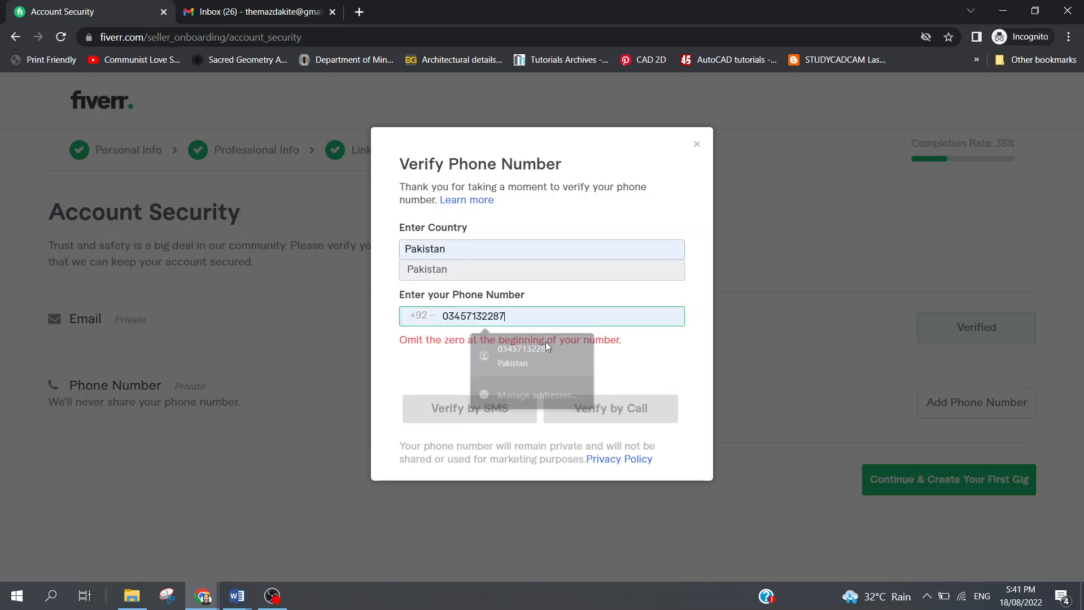
left_click(445, 324)
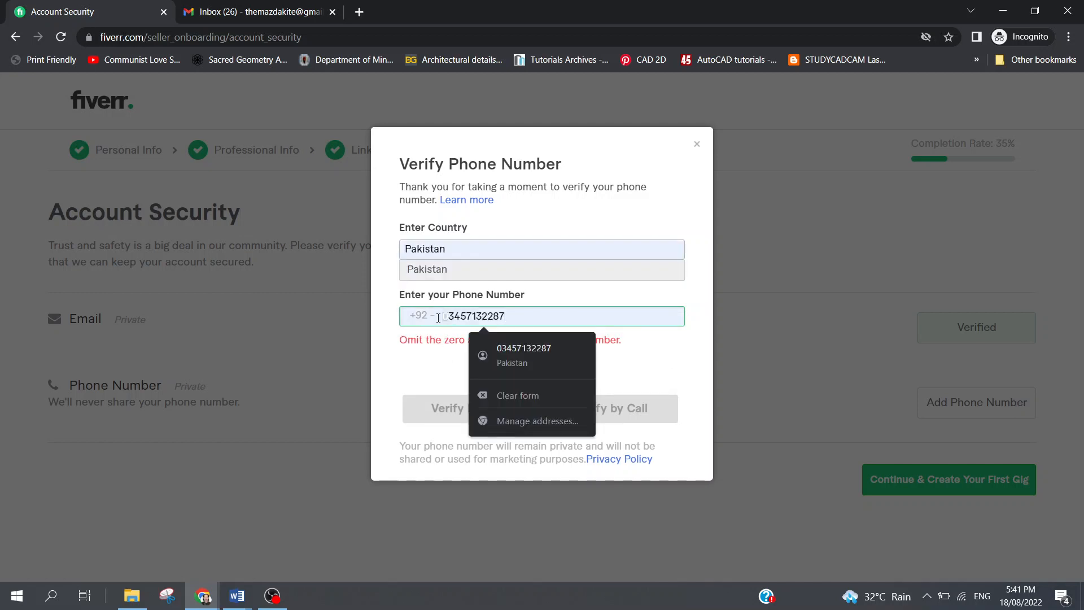
key("BackSpace")
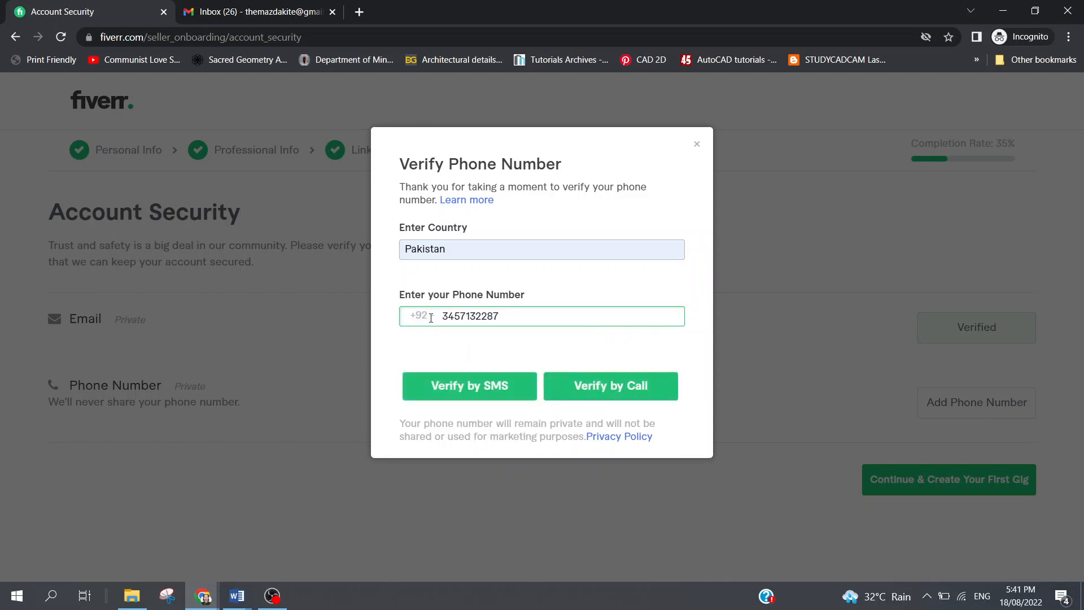
left_click(474, 390)
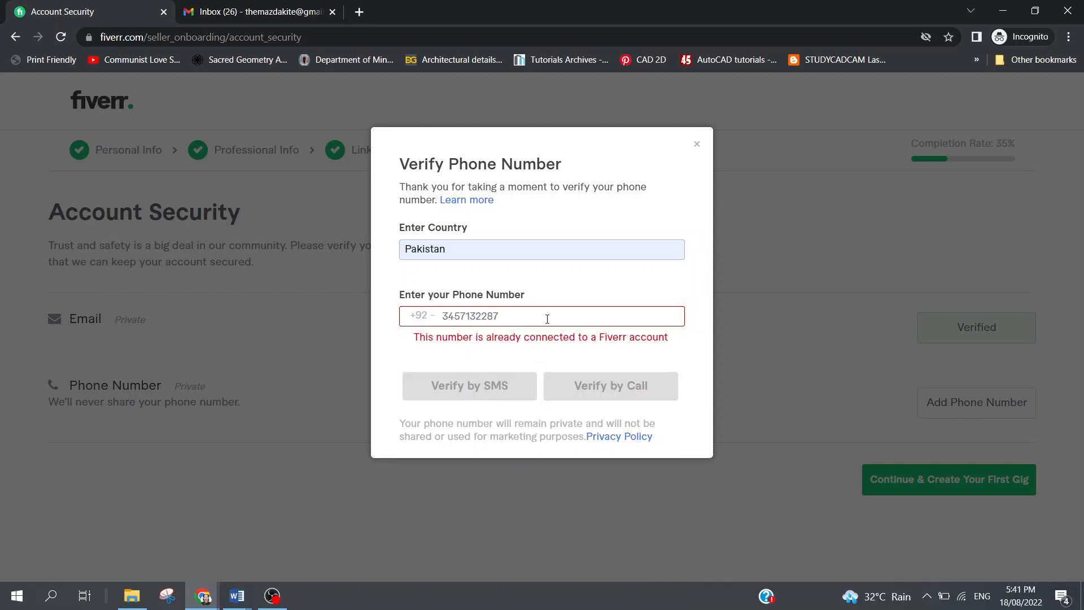
Step: Replace the entry with another phone number for Pakistan and request its verification by SMS
double_click(516, 318)
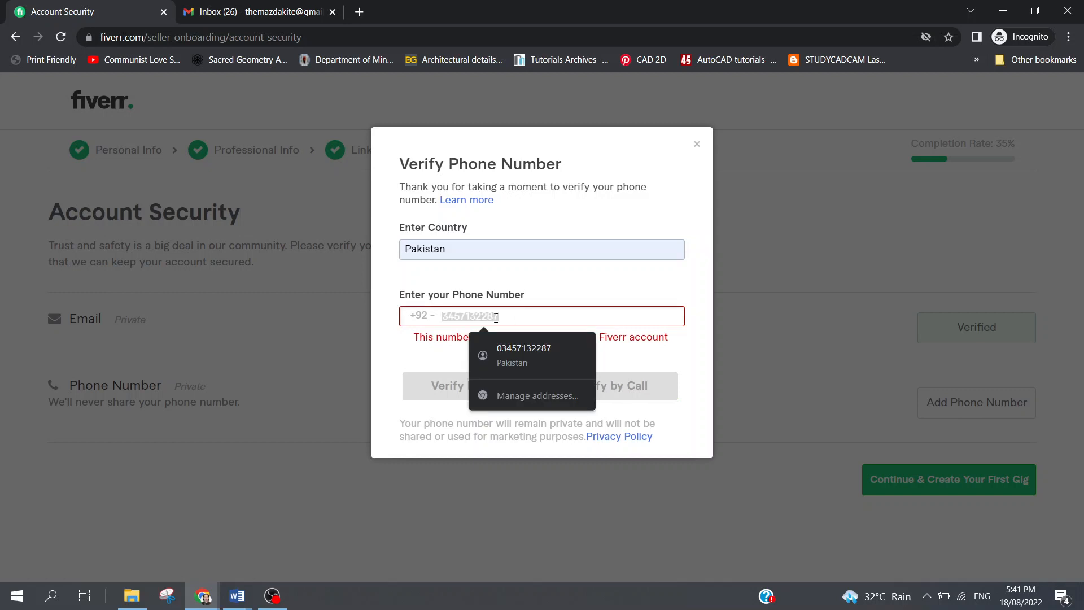
key("Page_Down")
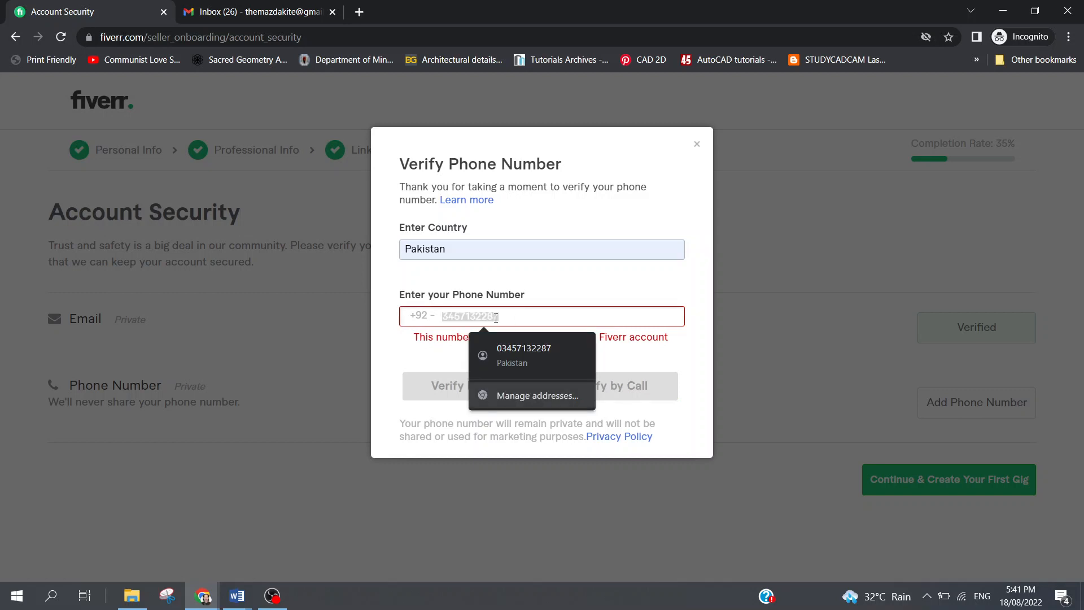
key("Left")
key("Right")
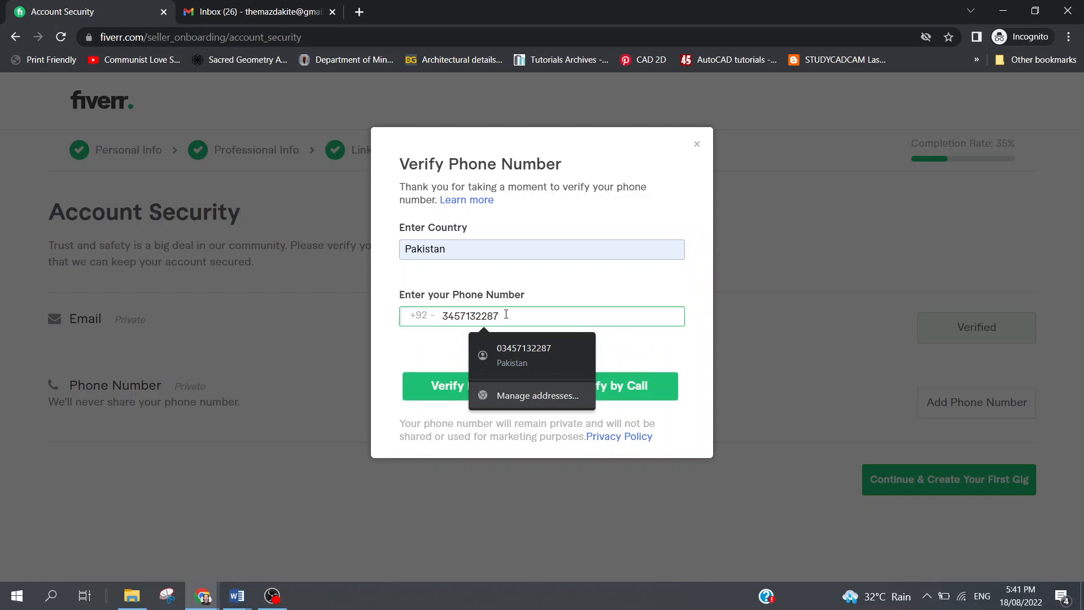
double_click(508, 314)
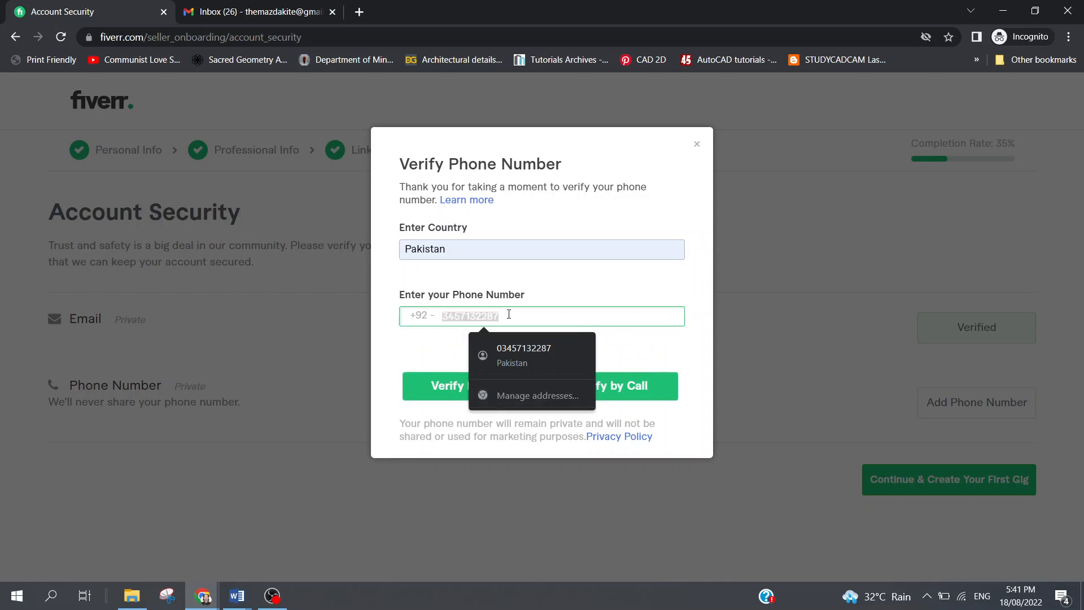
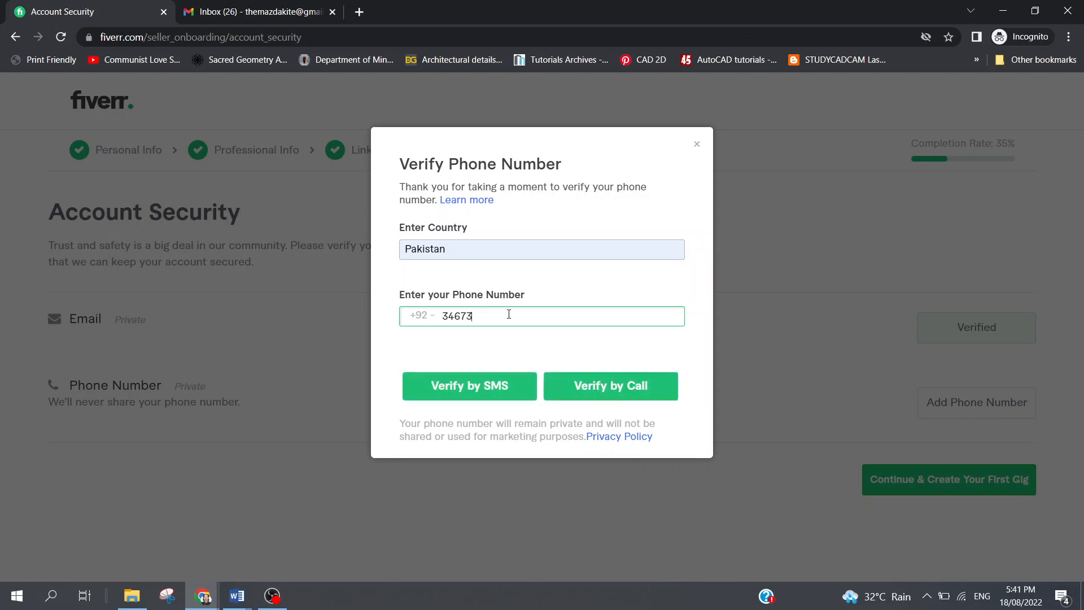
left_click(488, 386)
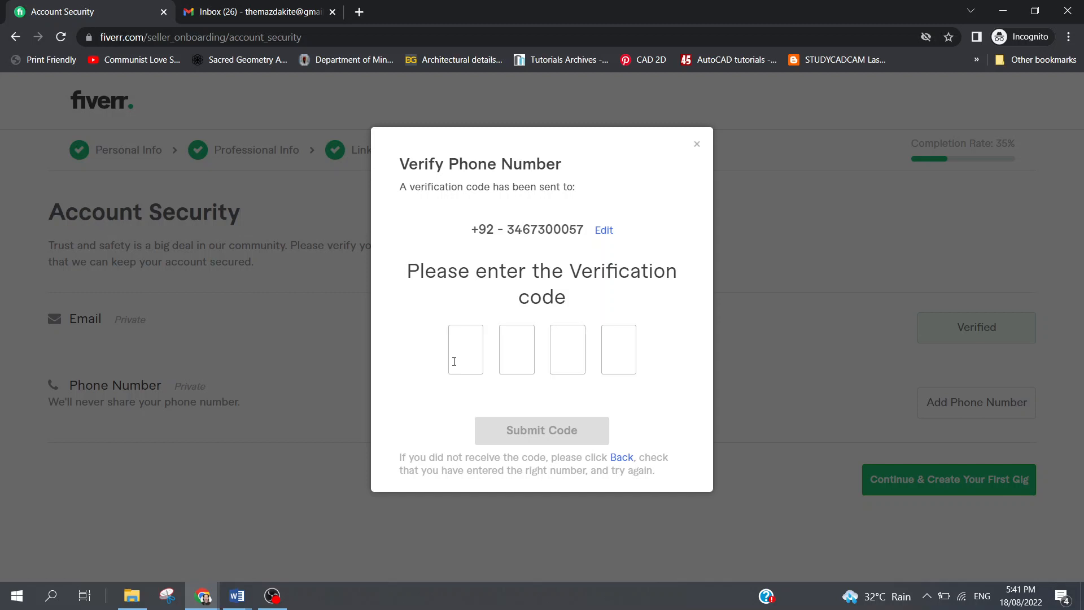
left_click(272, 600)
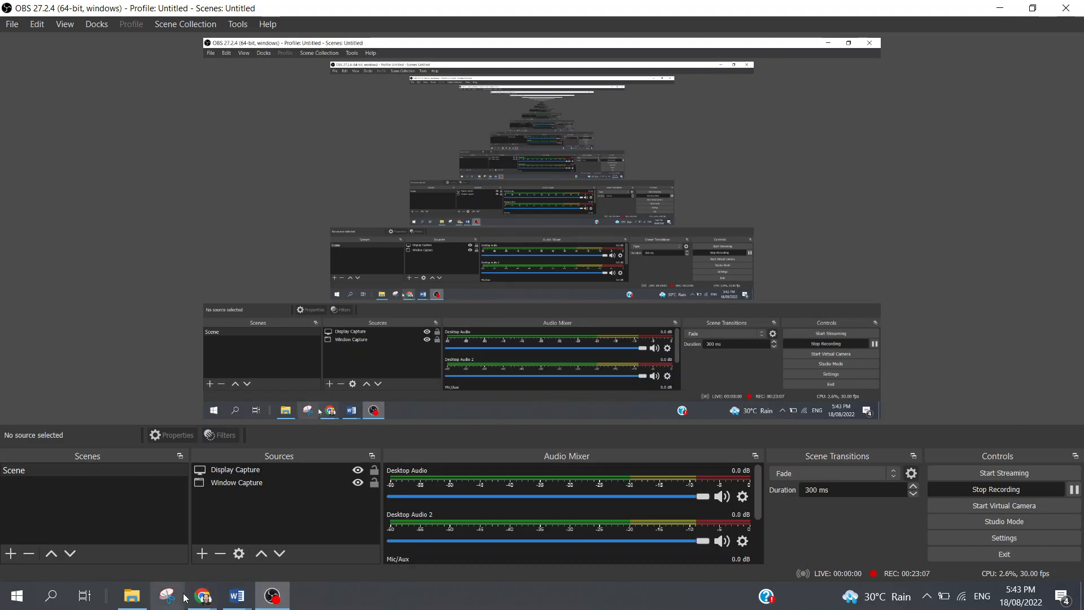
mouse_move(216, 581)
left_click(283, 531)
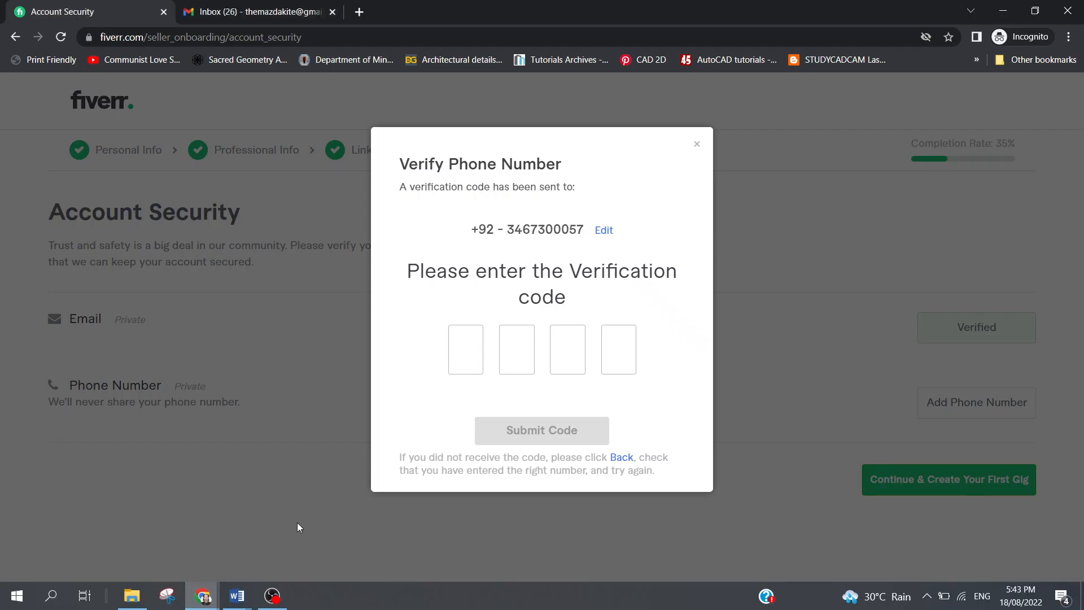
Step: Enter the four-digit verification code received by SMS, submit it and acknowledge the completed phone verification
left_click(466, 343)
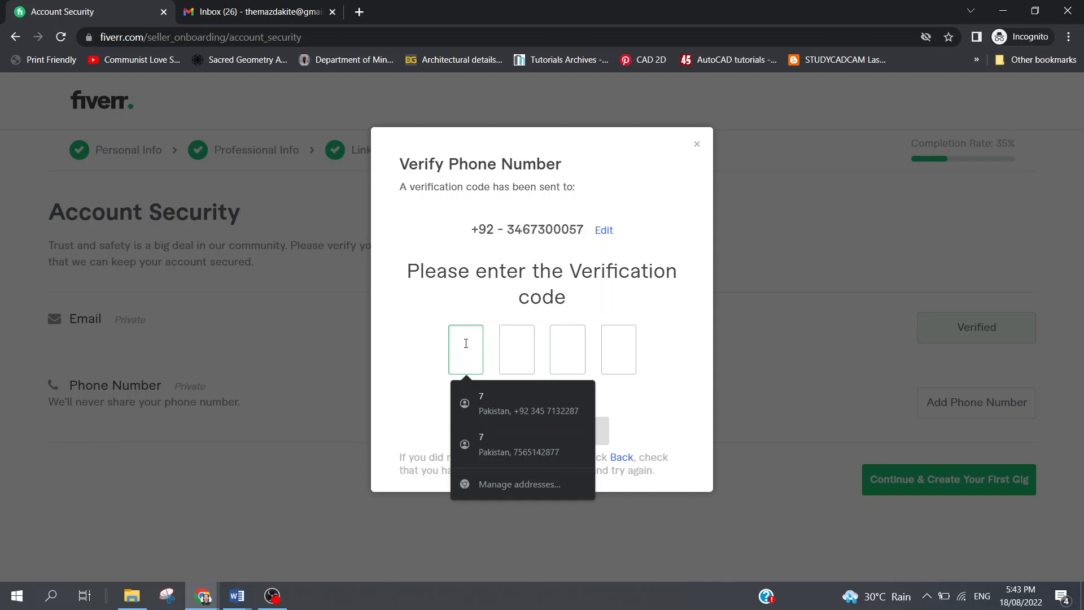
key("Down")
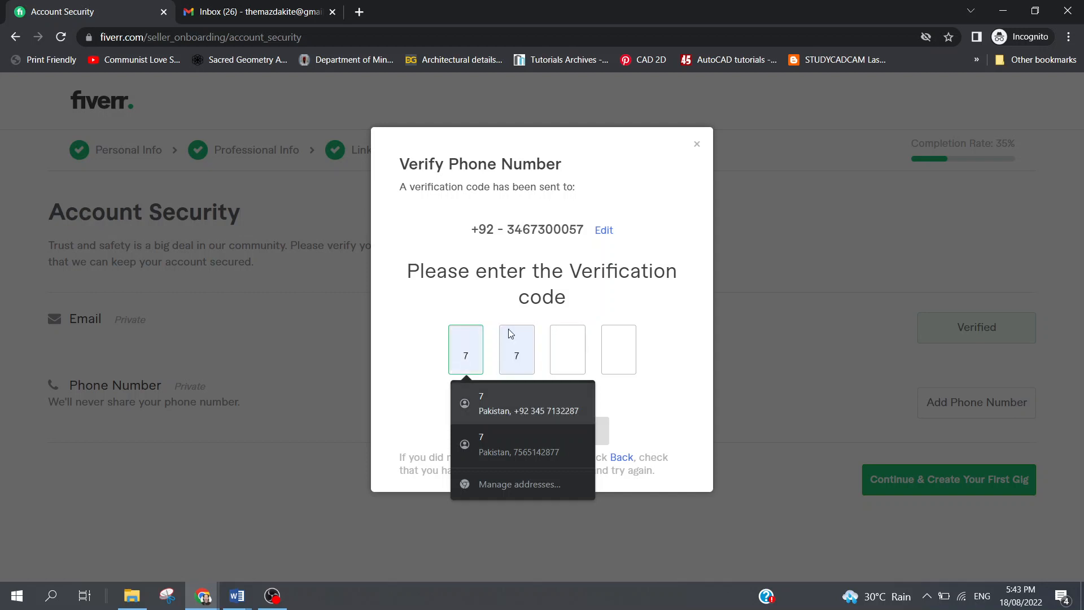
left_click(517, 354)
left_click(477, 354)
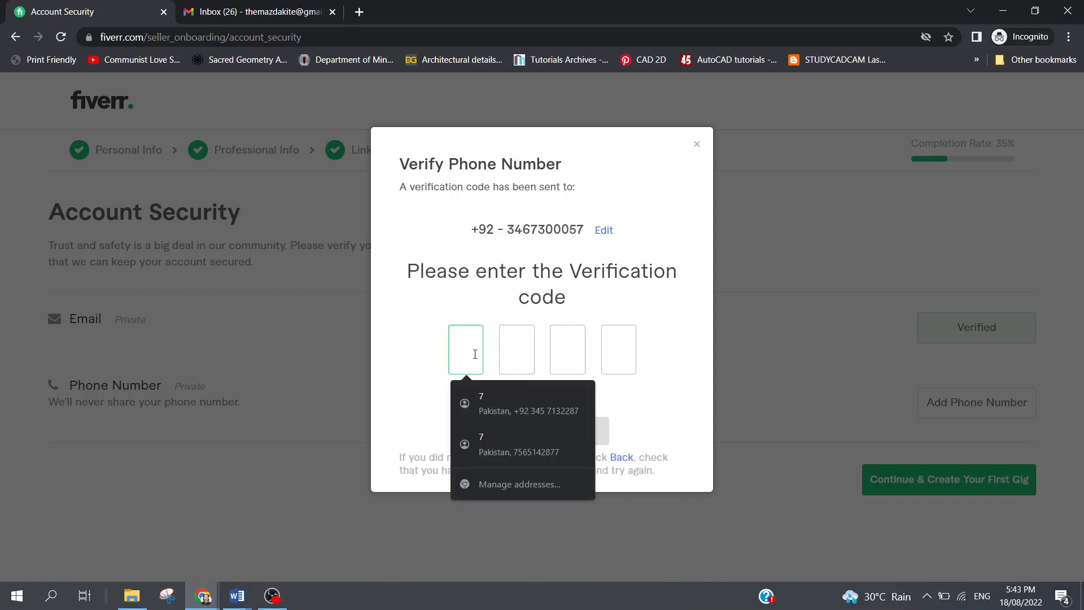
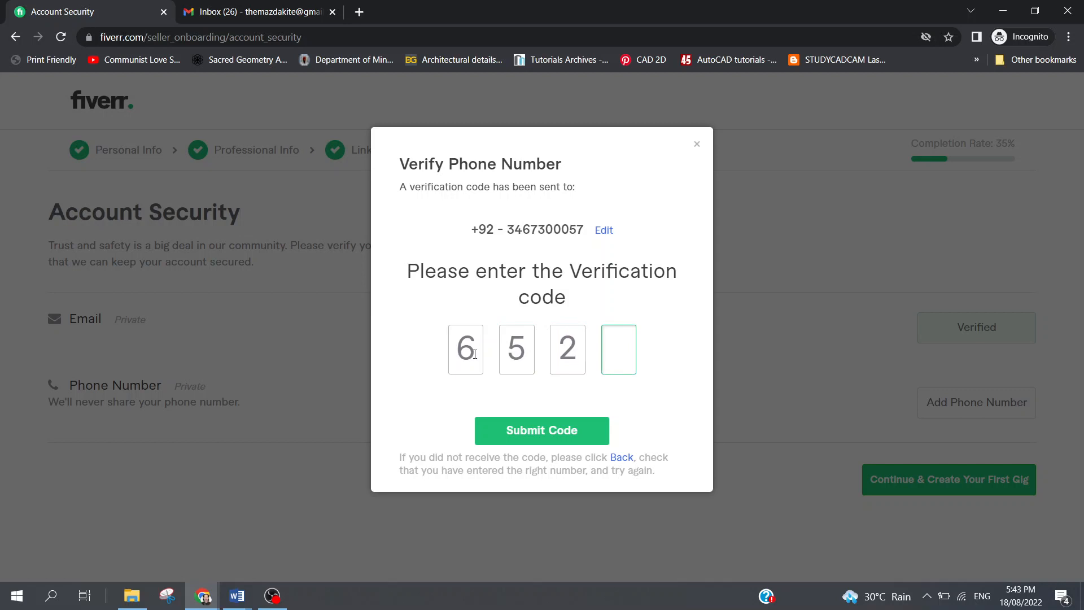
left_click(488, 446)
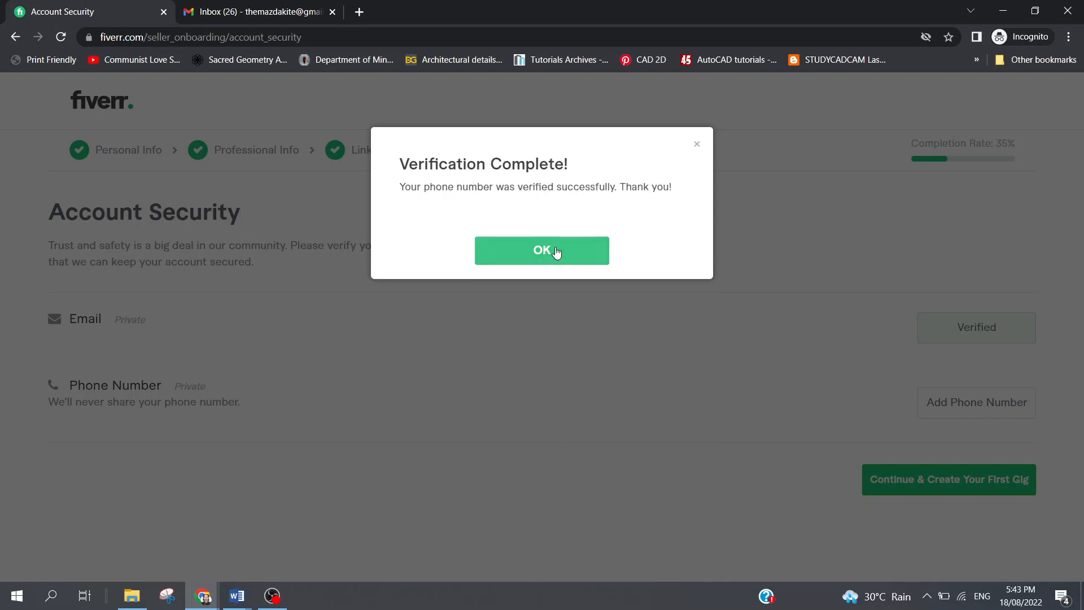
left_click(557, 254)
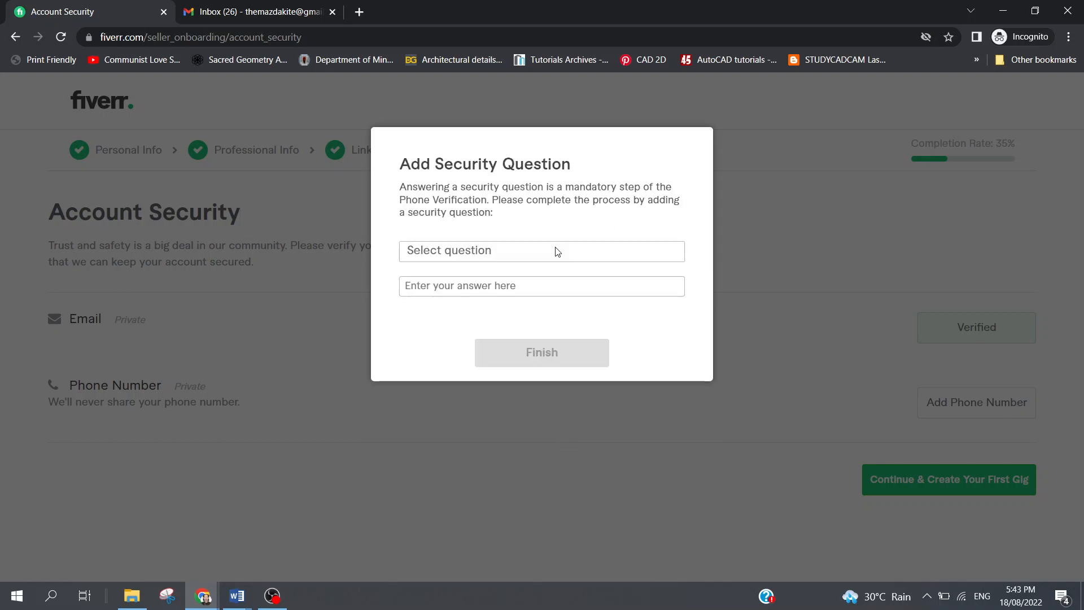
Step: Choose "What was the name of your elementary school?" as the security question
left_click(523, 254)
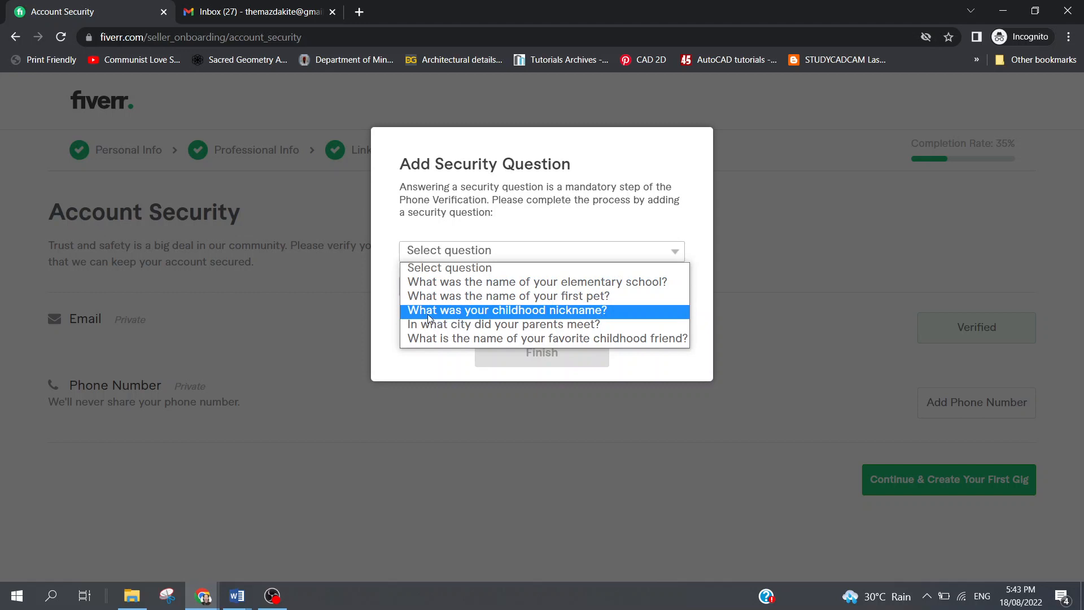
left_click(536, 315)
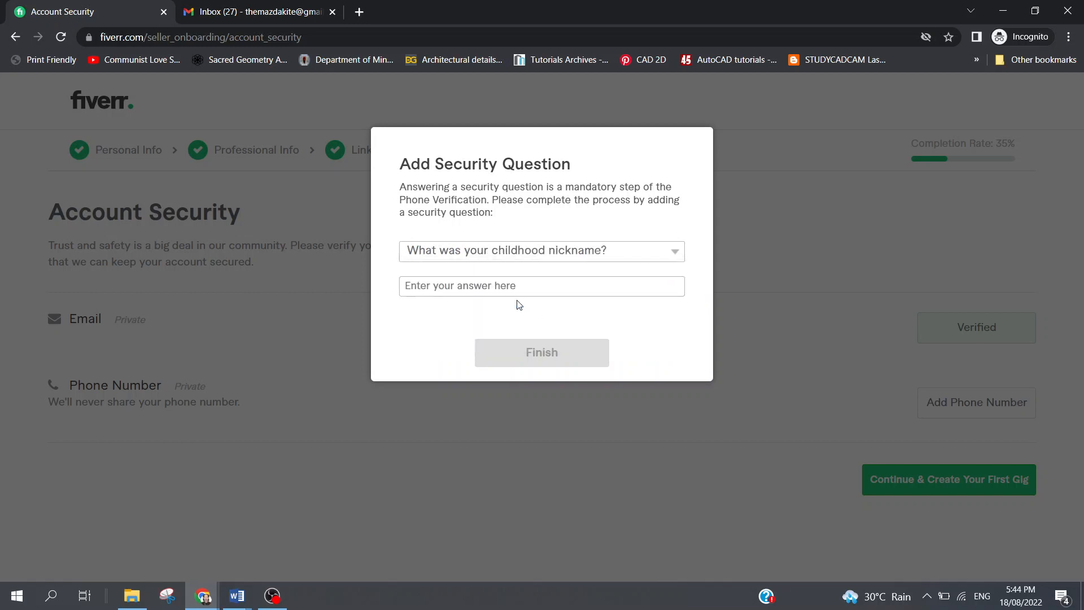
left_click(579, 250)
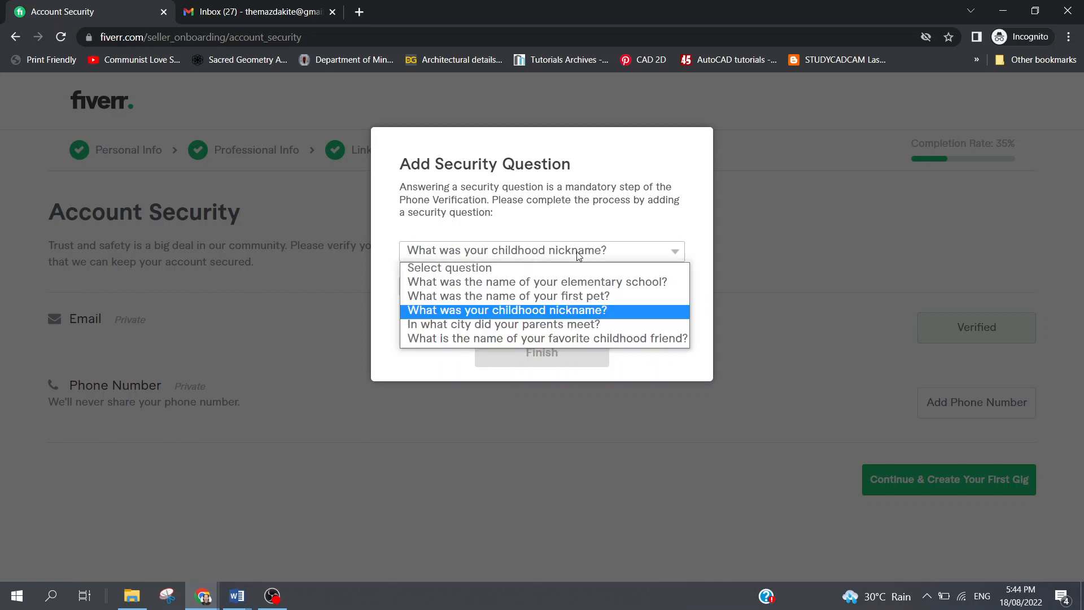
left_click(569, 283)
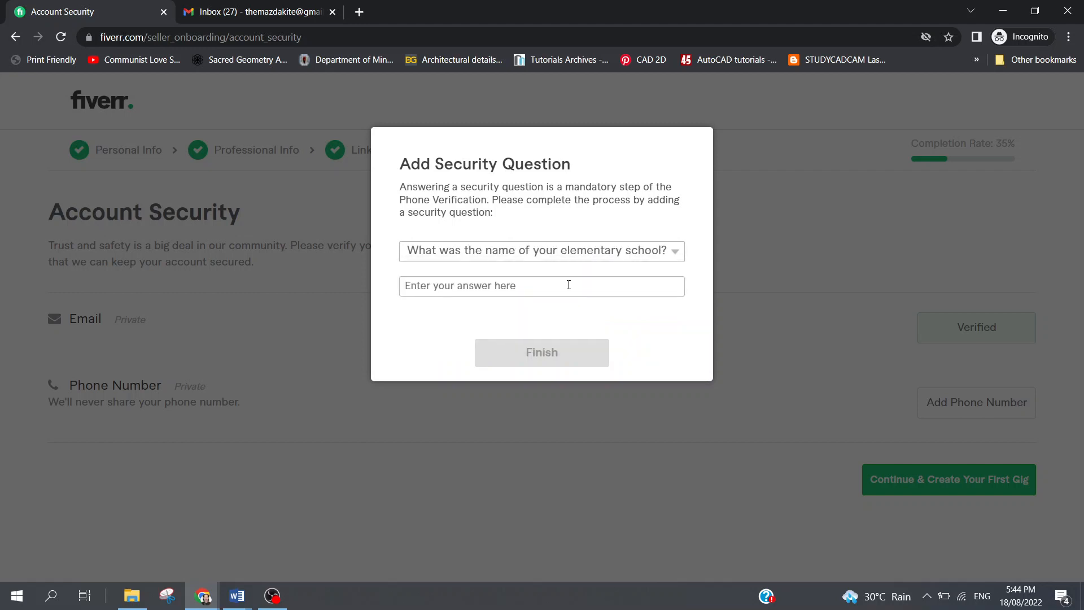
Step: Enter the security answer, finish adding the security question and close the confirmation
left_click(591, 284)
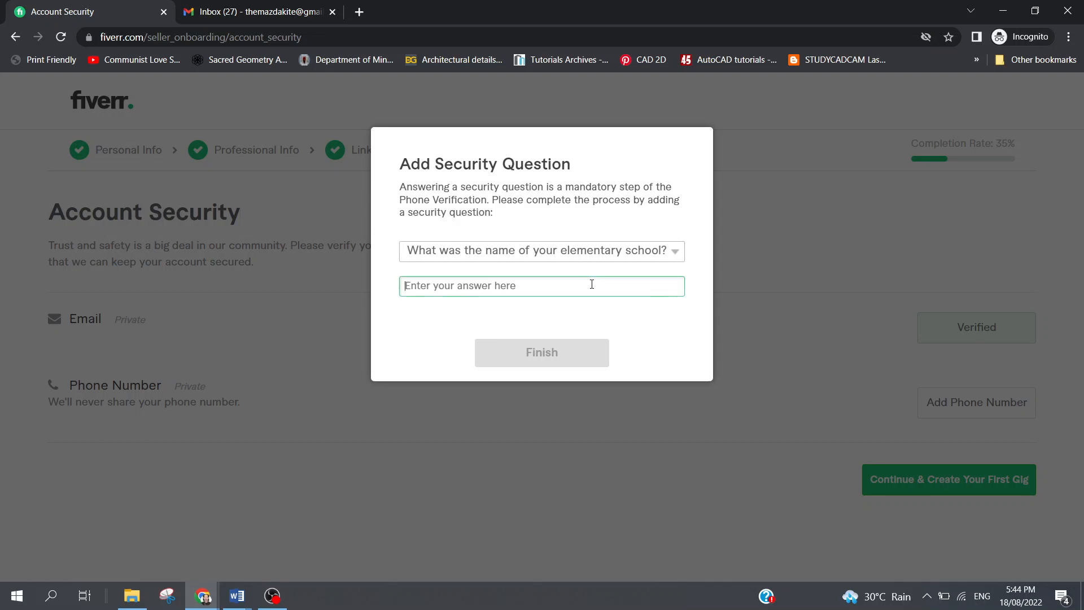
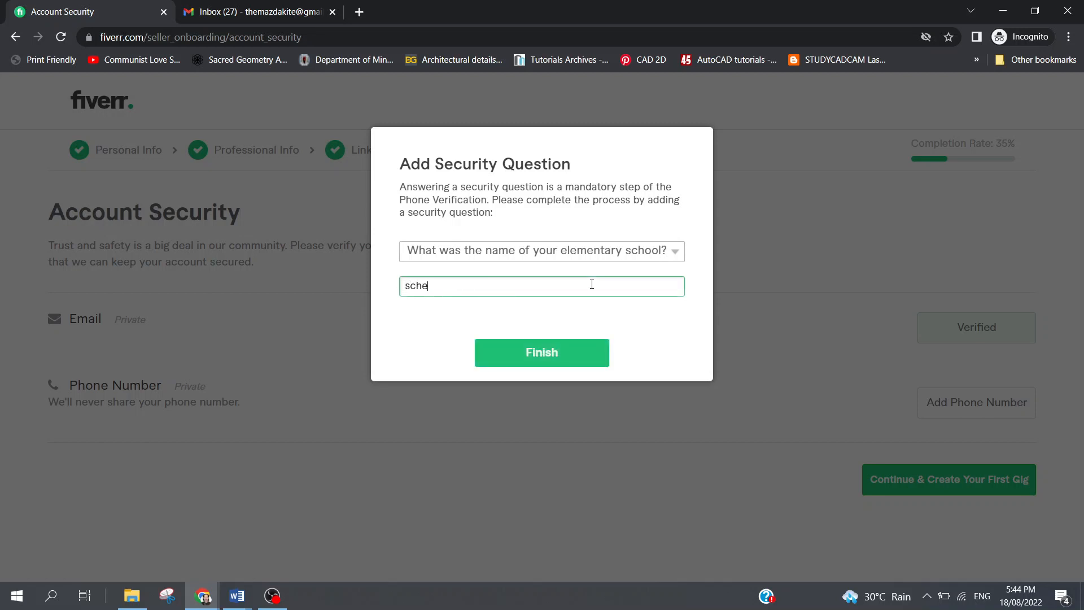
left_click(564, 361)
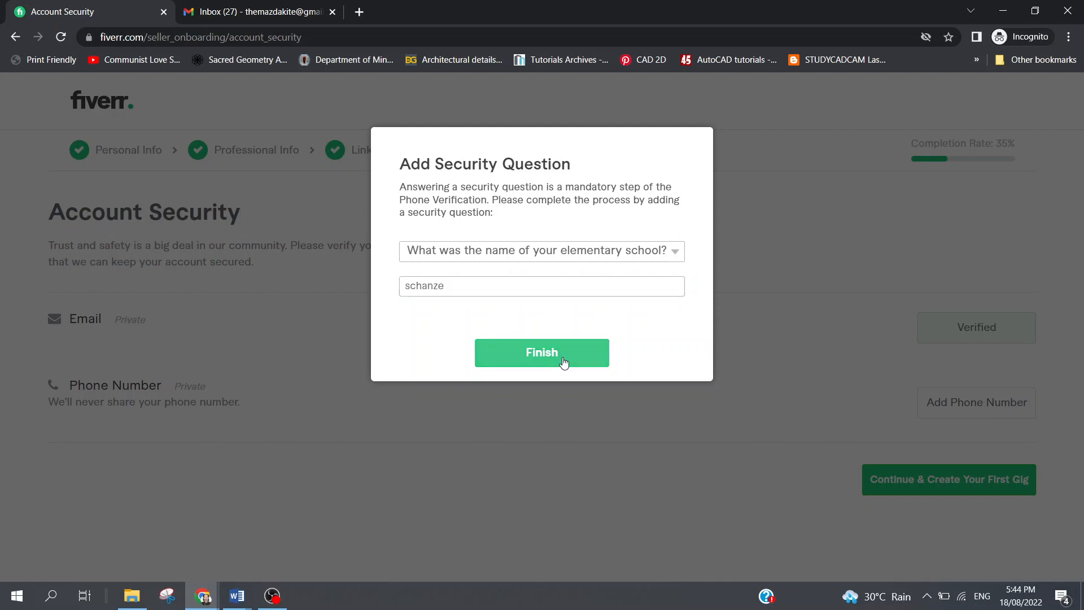
left_click(541, 254)
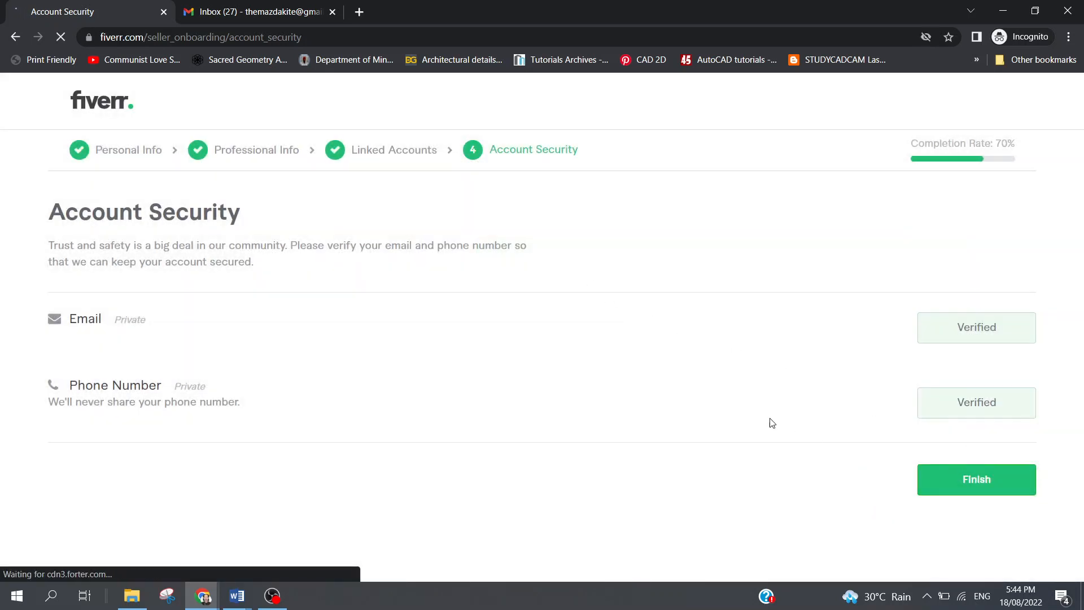
Step: Finish the Account Security stage and complete the seller profile to go on to the new gig form
left_click(996, 490)
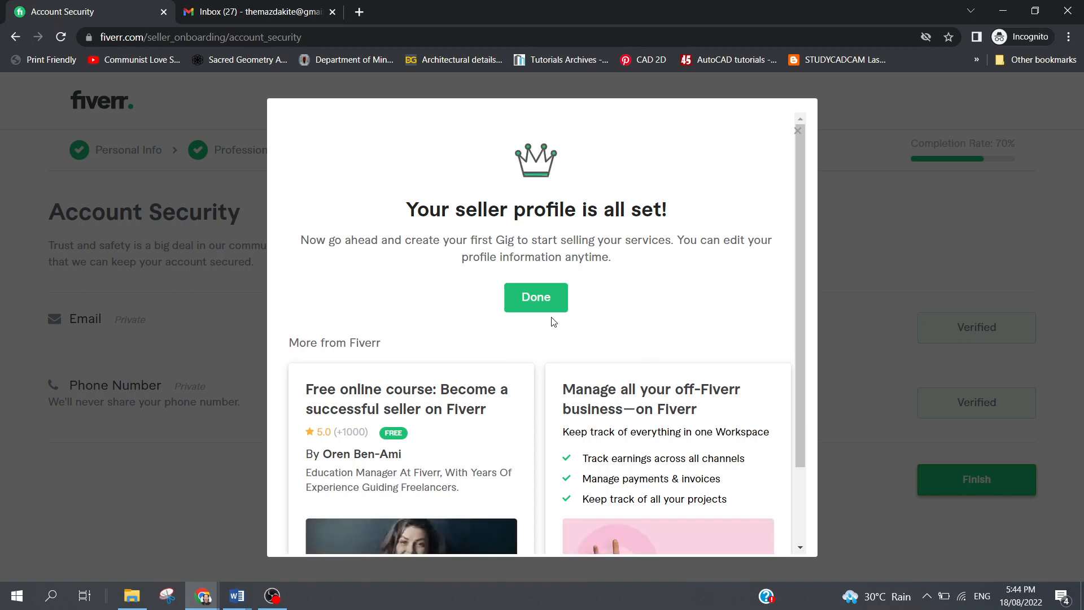
scroll(575, 303, "down", 2)
scroll(576, 303, "up", 2)
left_click(534, 299)
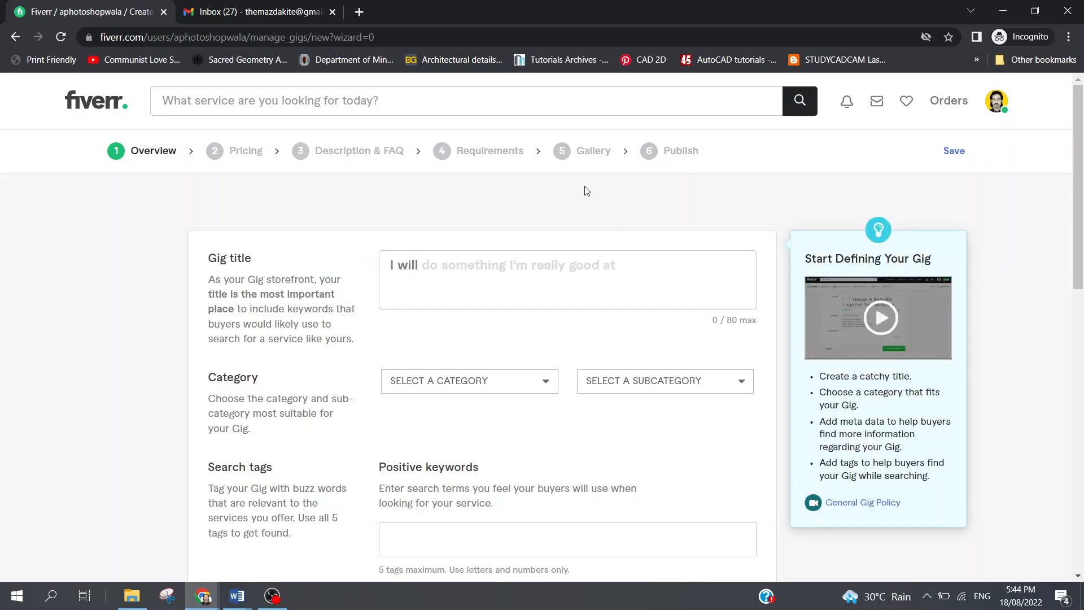
Step: Switch to Document1 in Word and copy the heading "Digital makeup, enhance original makeup, cosmetic and beauty editing" for the gig title
left_click(478, 276)
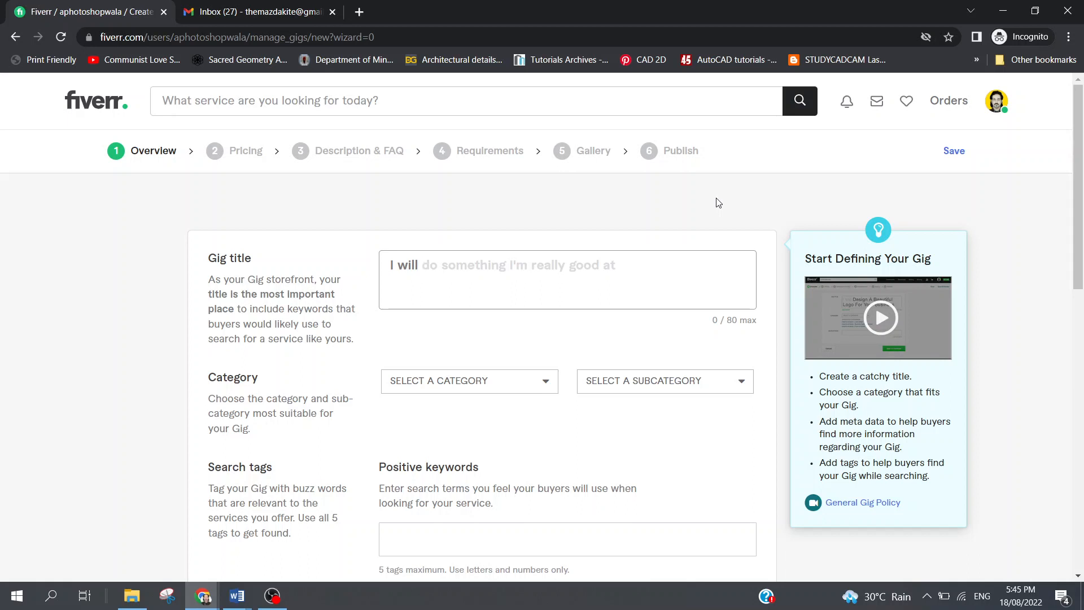
mouse_move(548, 274)
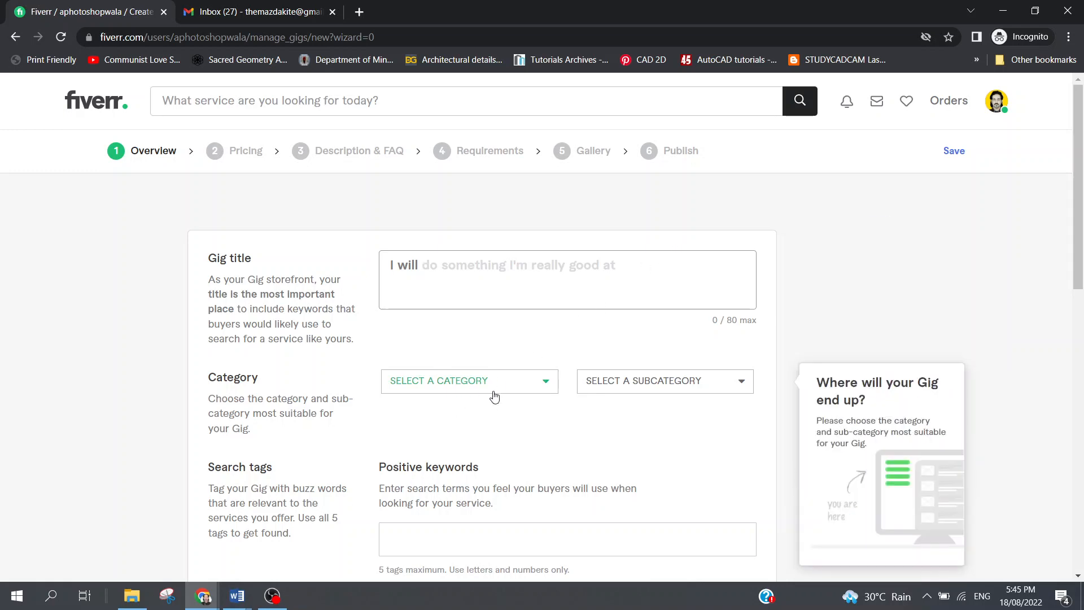
mouse_move(237, 595)
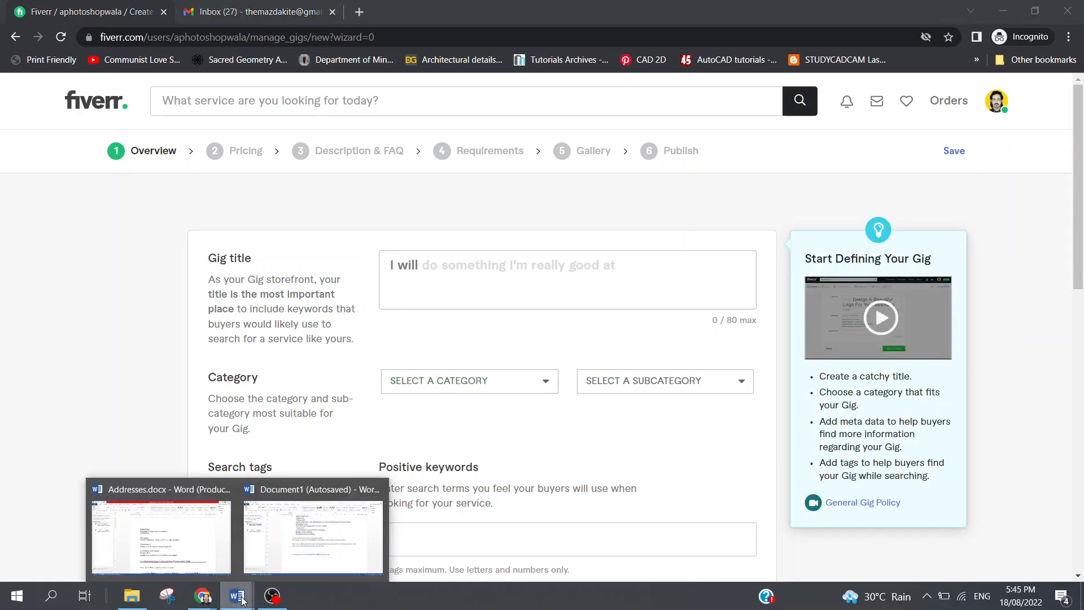
left_click(314, 553)
scroll(608, 333, "up", 10)
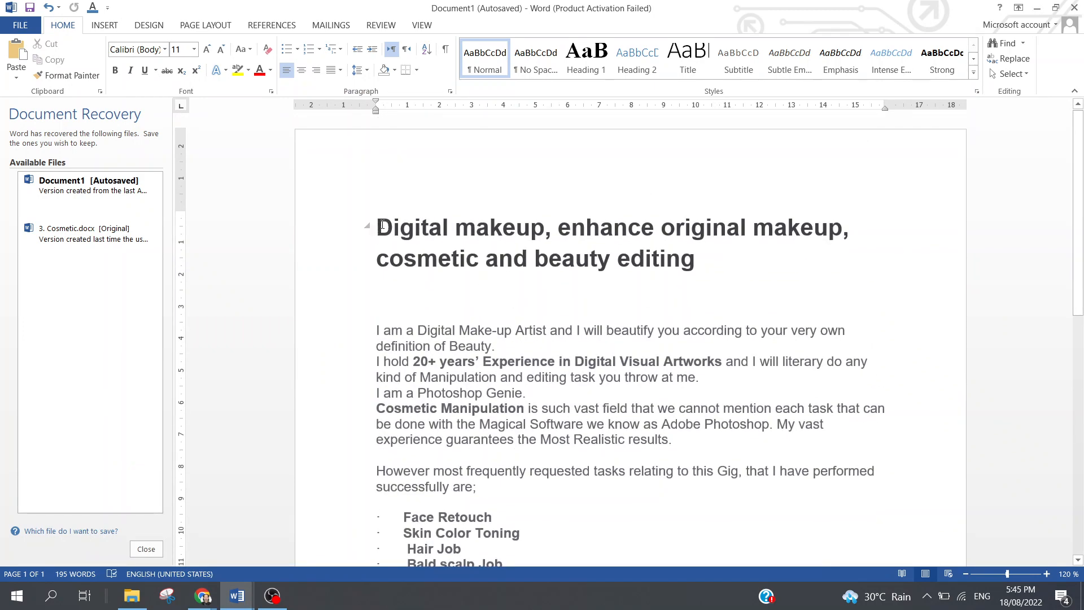
left_click_drag(377, 225, 697, 260)
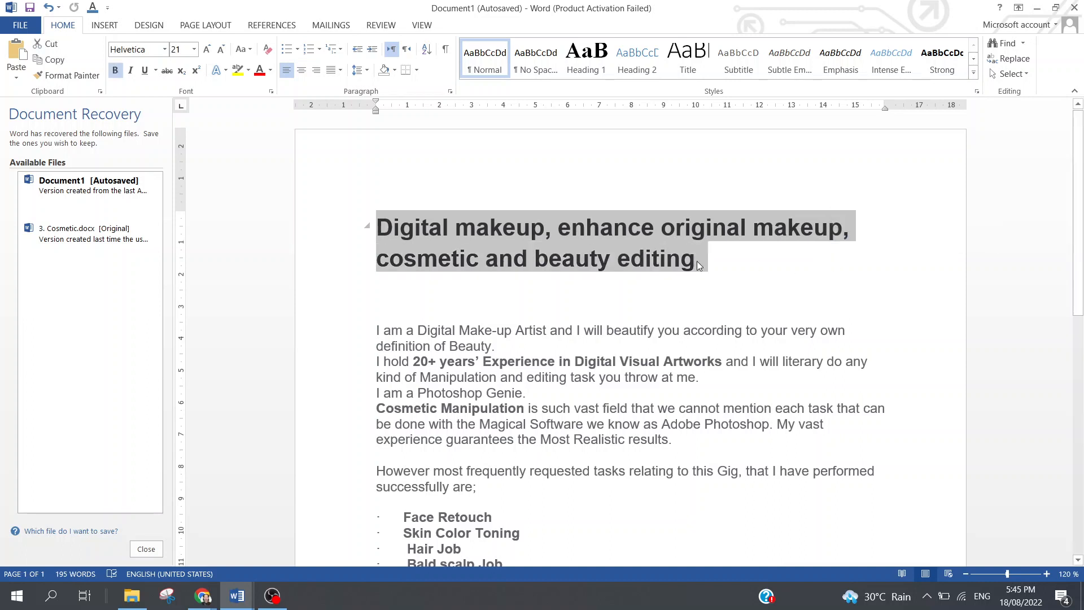
right_click(597, 236)
left_click(644, 262)
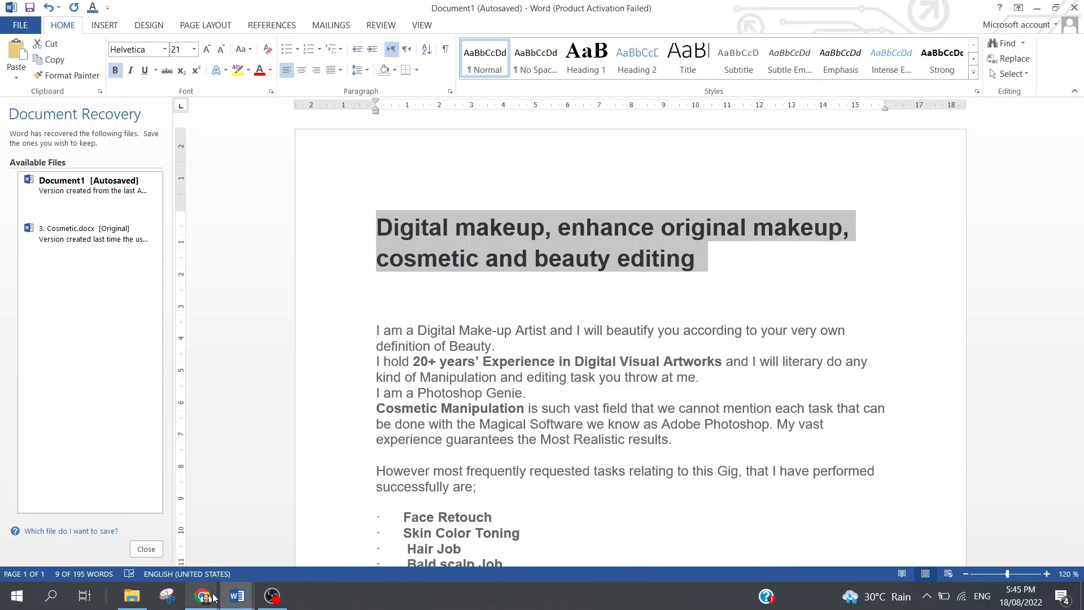
mouse_move(213, 597)
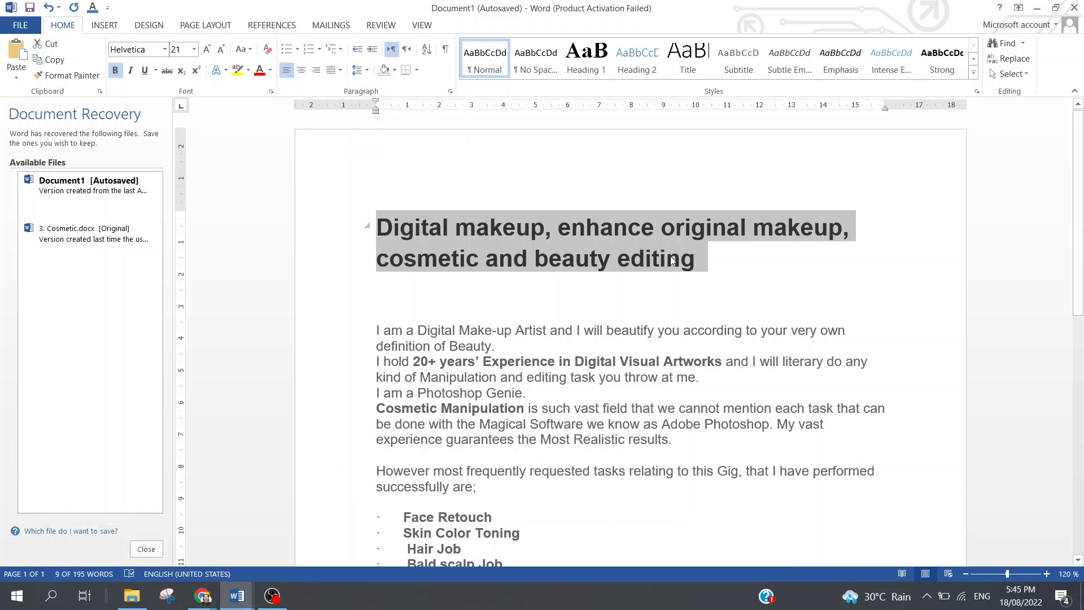
Step: Copy the complete two-line document heading again and switch back to the Fiverr gig form in Chrome
left_click(451, 258)
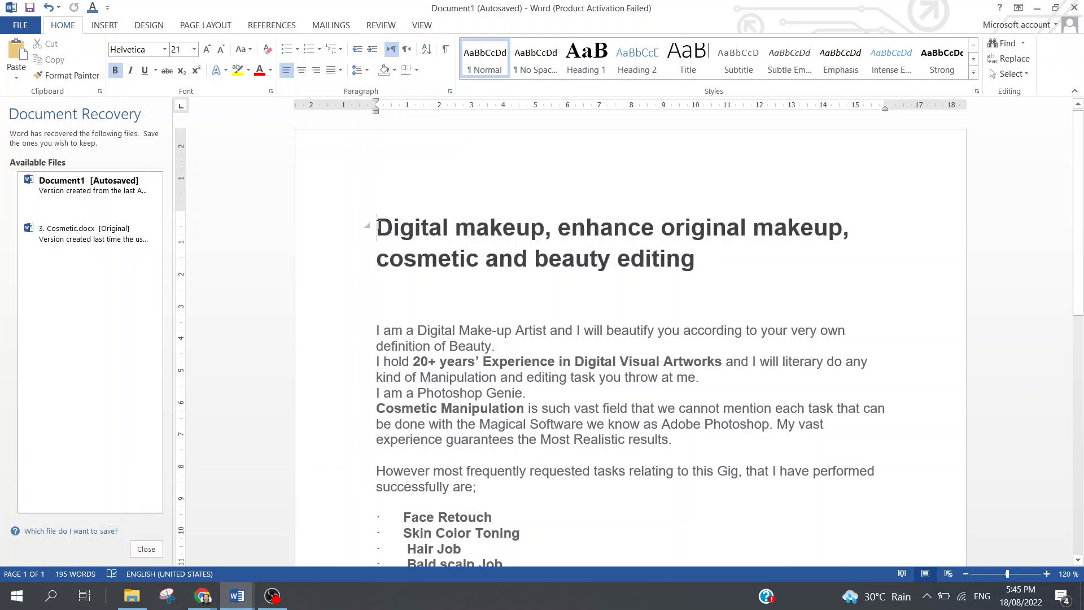
left_click_drag(377, 228, 705, 259)
right_click(587, 254)
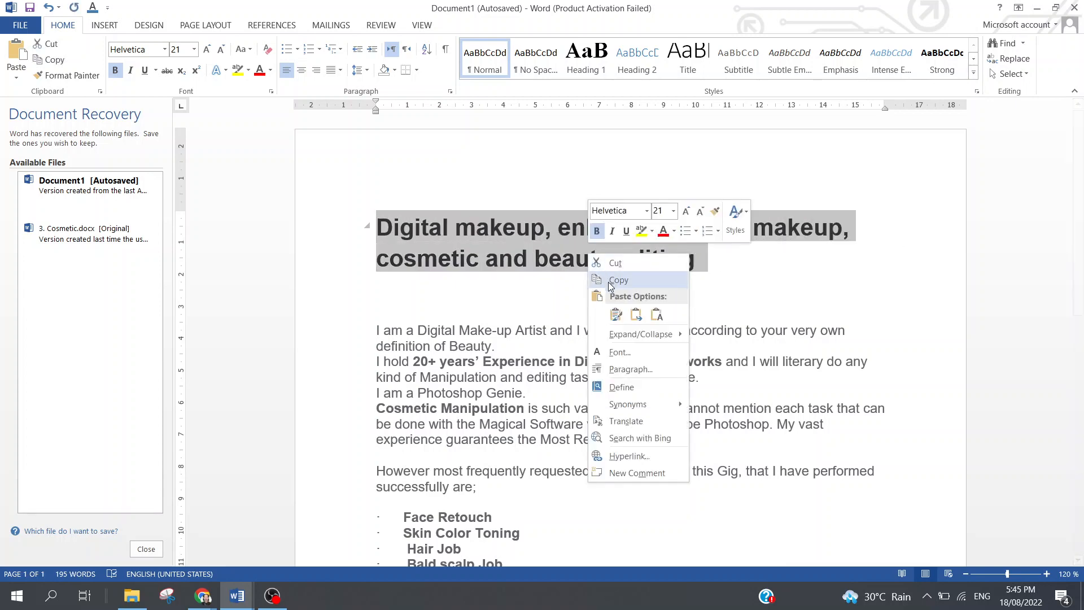
left_click(608, 282)
left_click(202, 596)
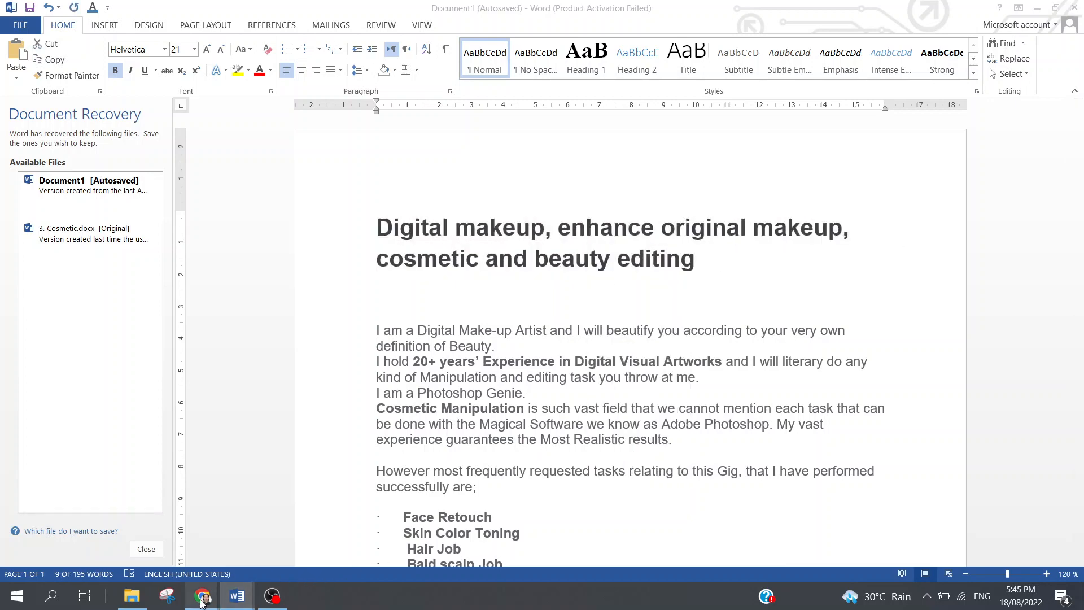
Step: Paste the copied heading into the gig title and insert "do" in front of "Digital makeup"
left_click(271, 541)
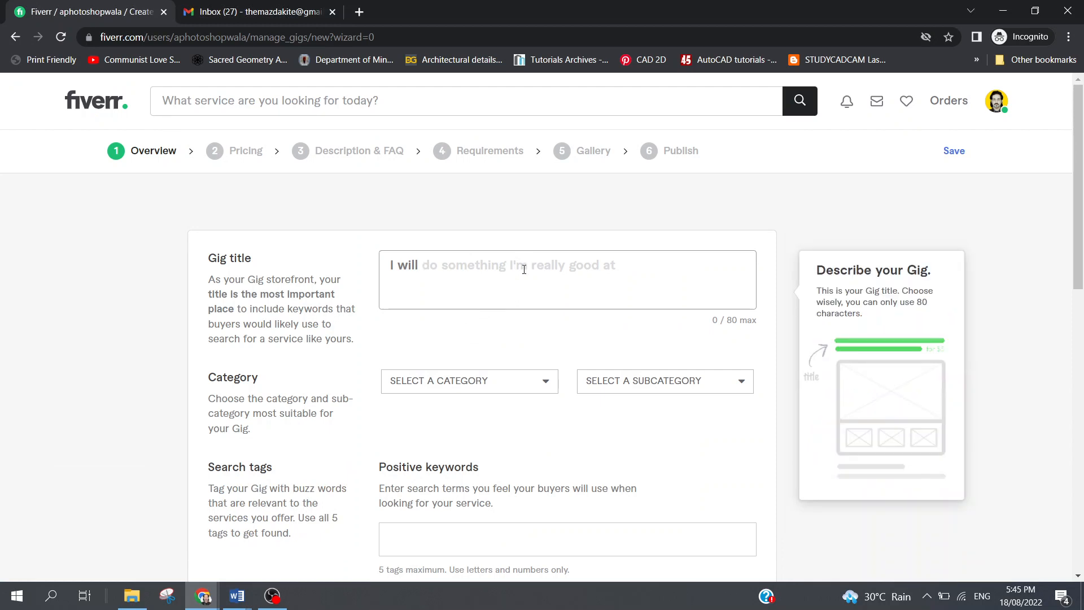
key("ctrl+v")
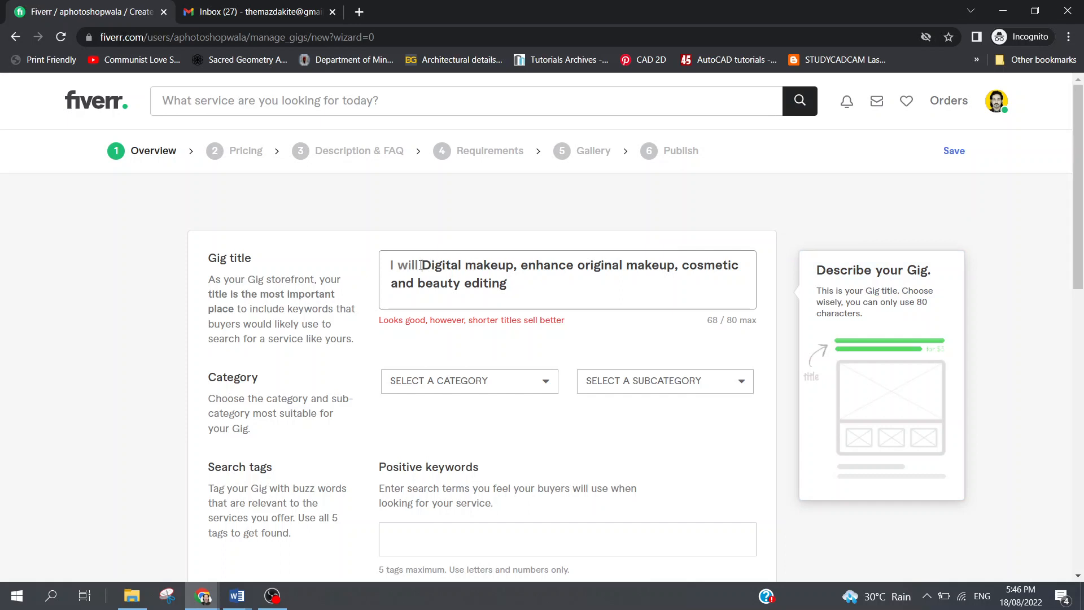
type("do")
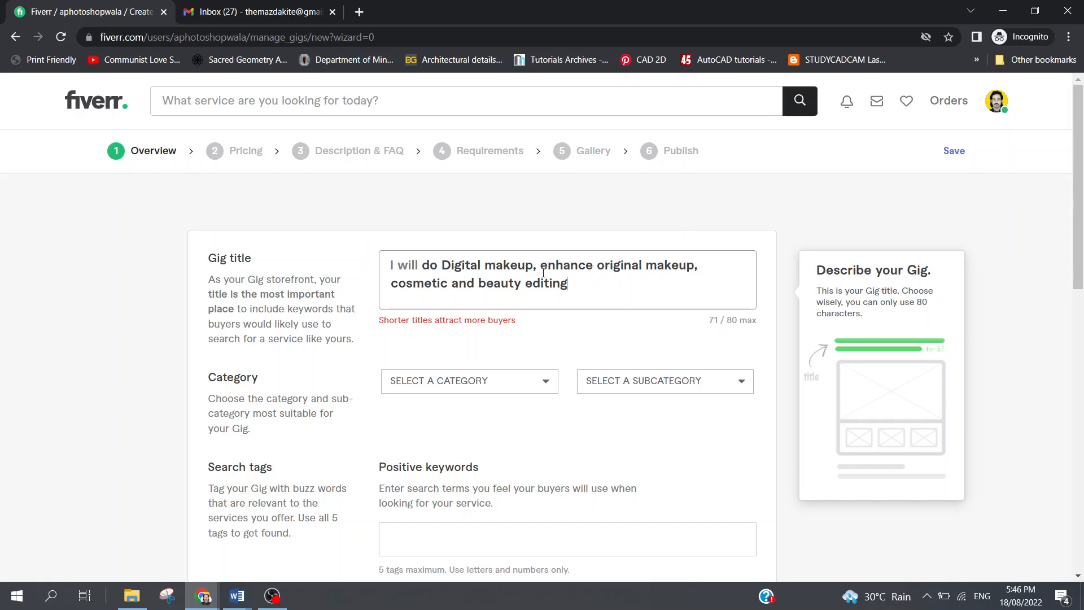
left_click_drag(542, 268, 695, 263)
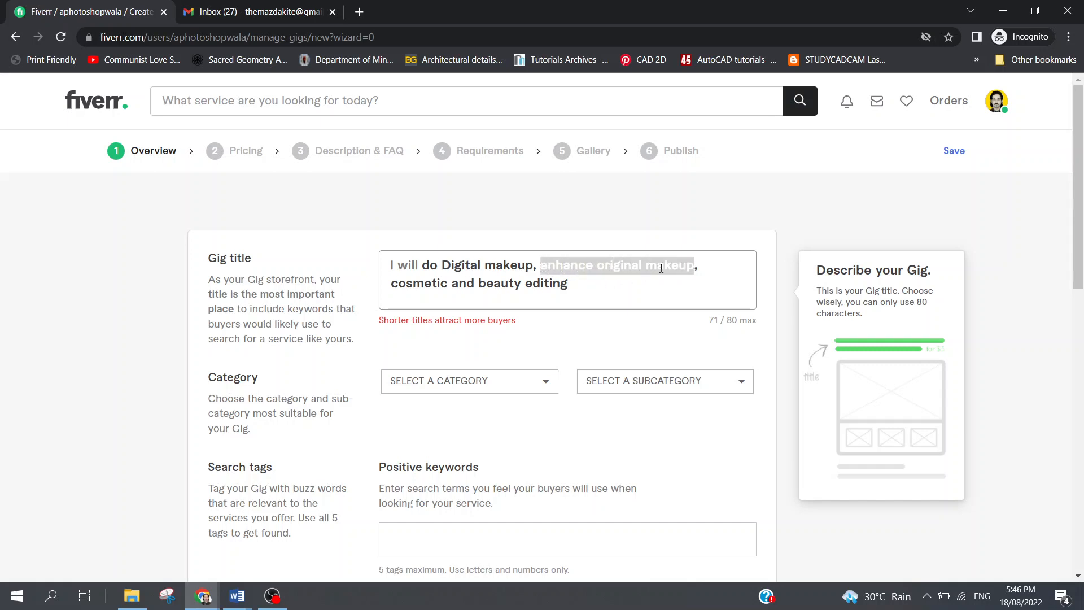
double_click(621, 266)
left_click_drag(541, 266, 698, 265)
left_click(622, 293)
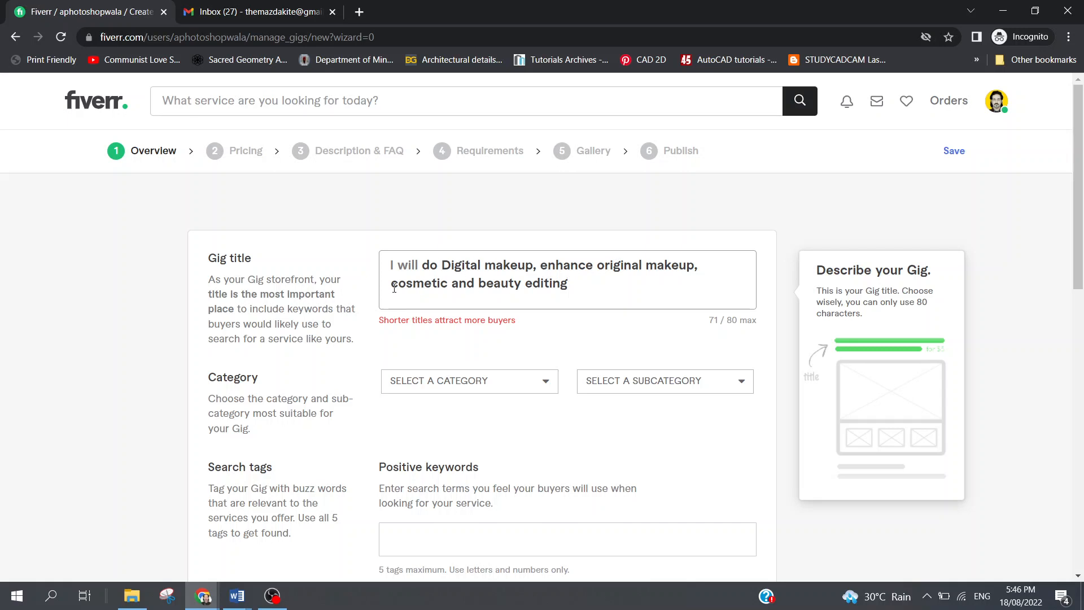
Step: Delete the word "cosmetic" and the comma before it from the gig title
left_click_drag(394, 284, 478, 283)
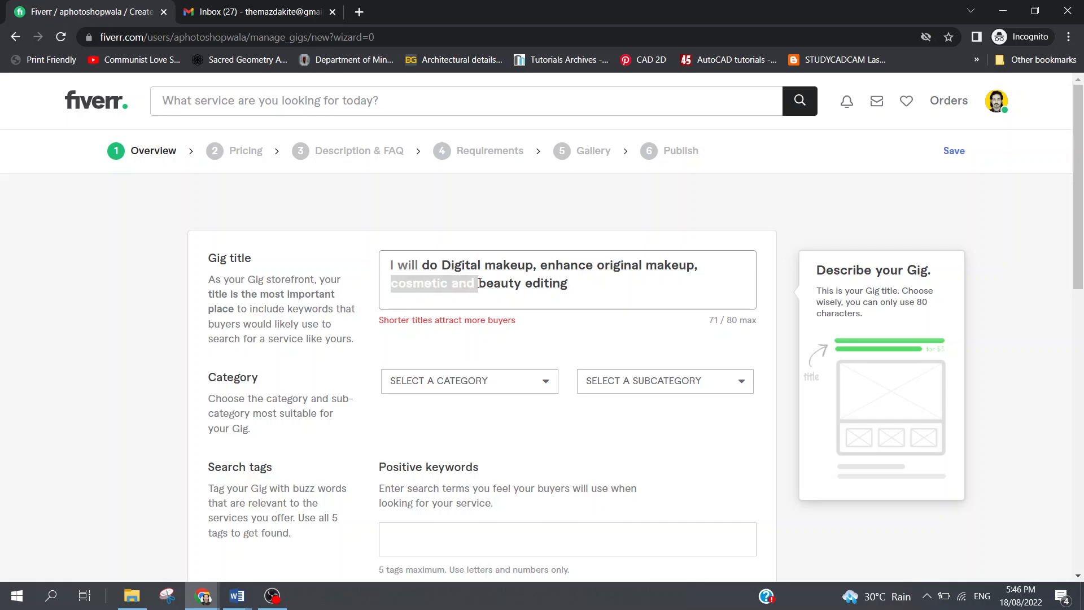
double_click(430, 285)
key("BackSpace")
key("BackSpace")
key("BackSpace")
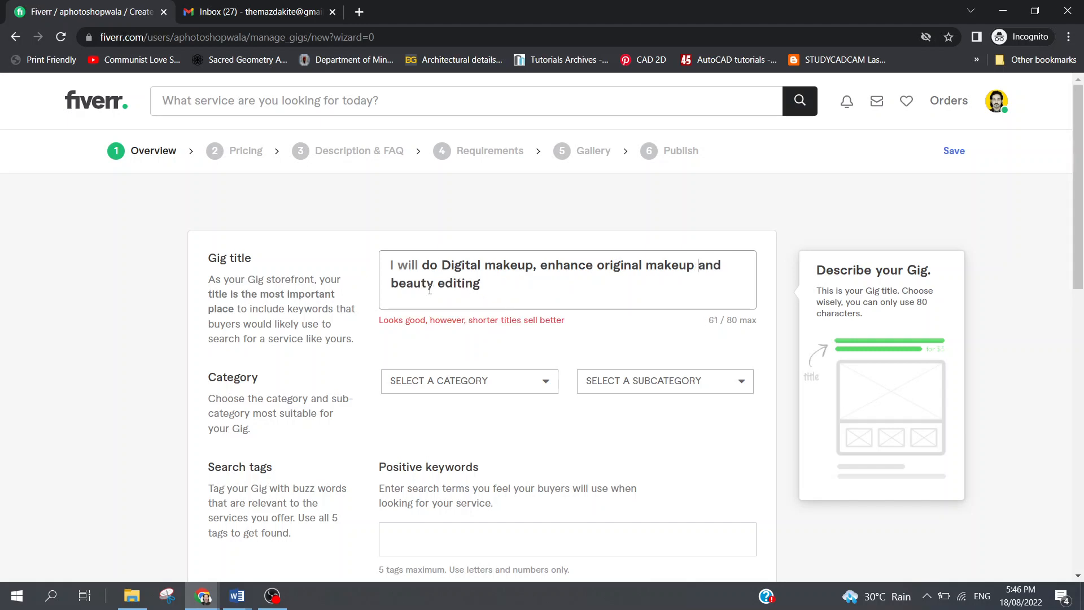
key("BackSpace")
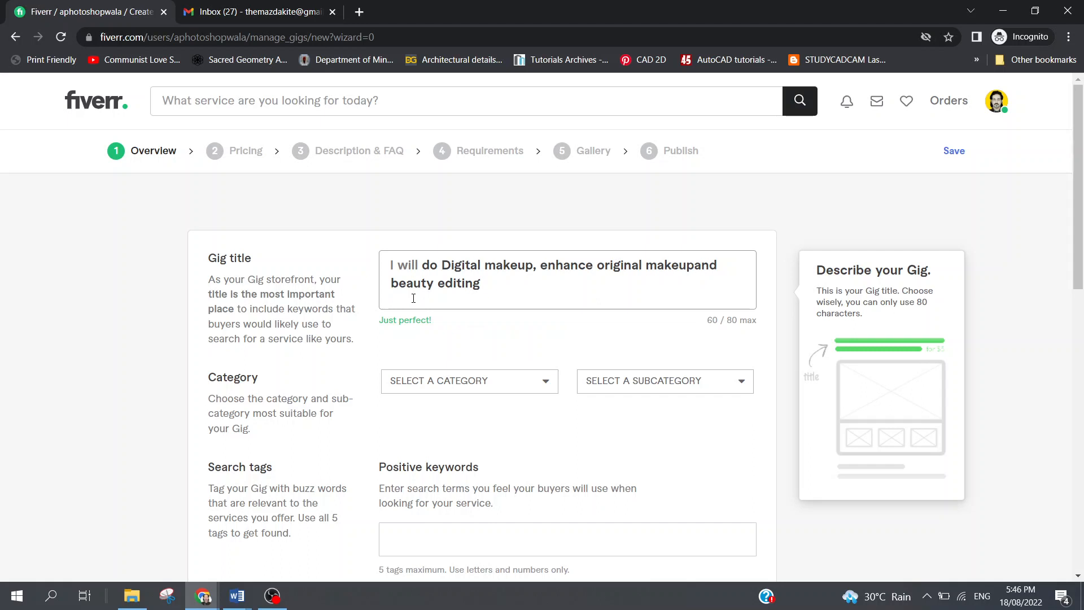
Step: Remove the space after "Digital makeup," in the gig title and separate "makeup" and "and" with a space
left_click(496, 282)
left_click(540, 265)
key("BackSpace")
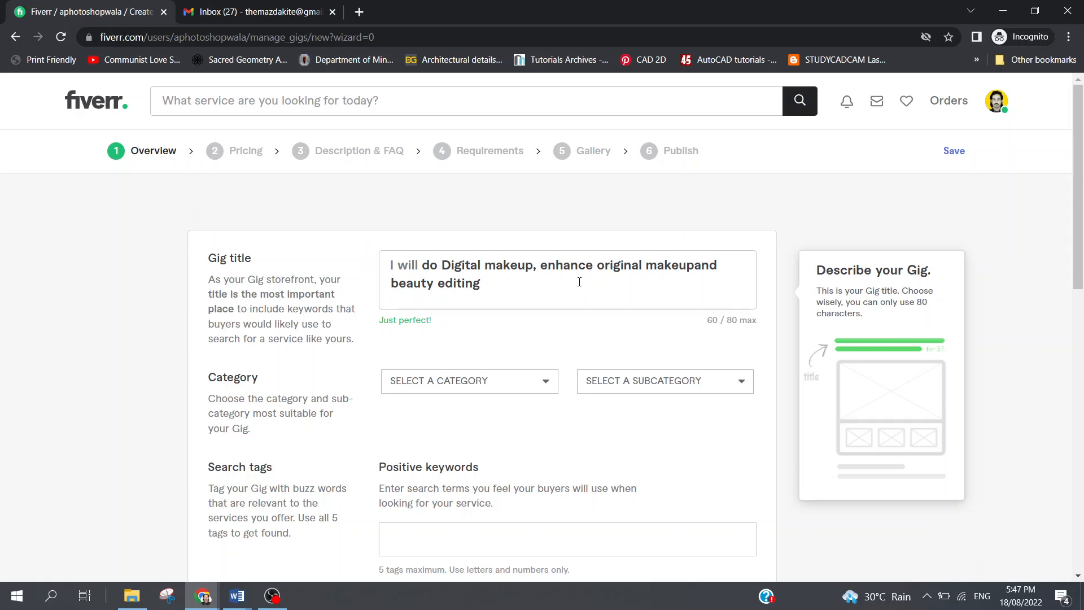
left_click(540, 267)
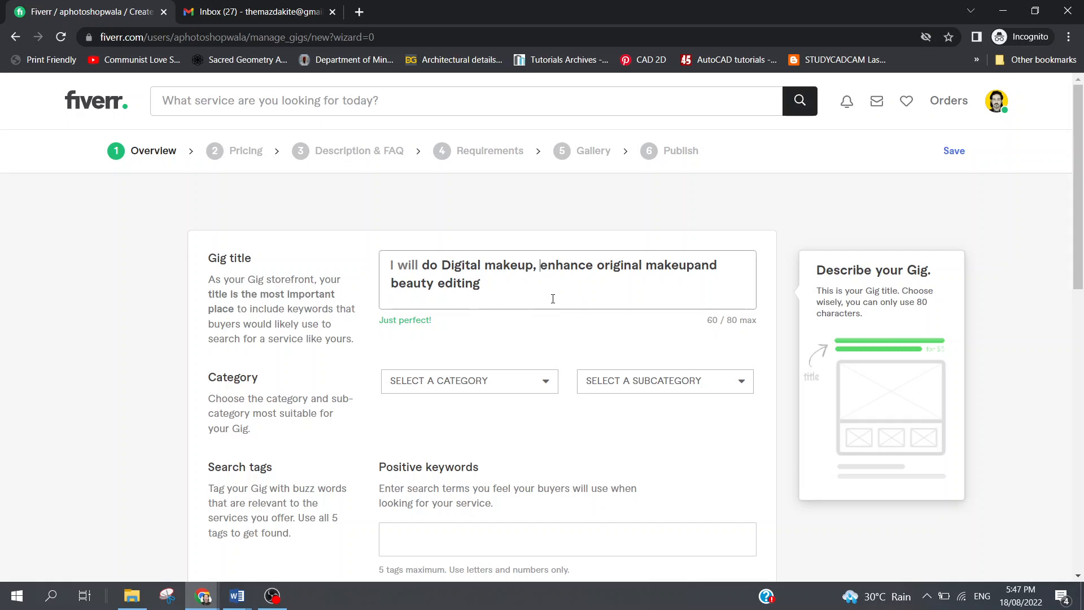
key("BackSpace")
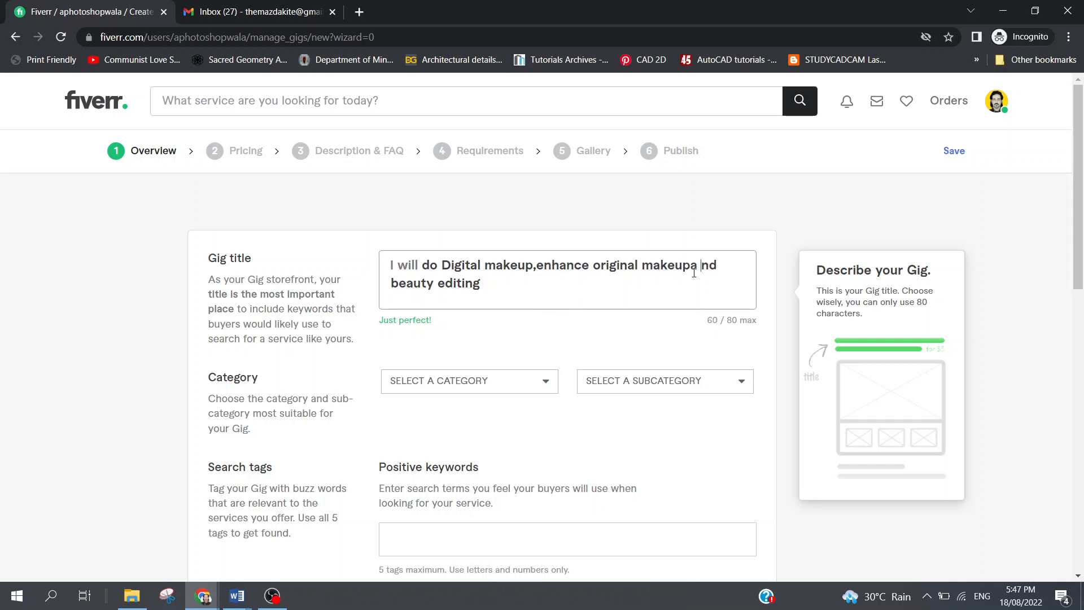
key("BackSpace")
left_click(693, 266)
left_click(626, 334)
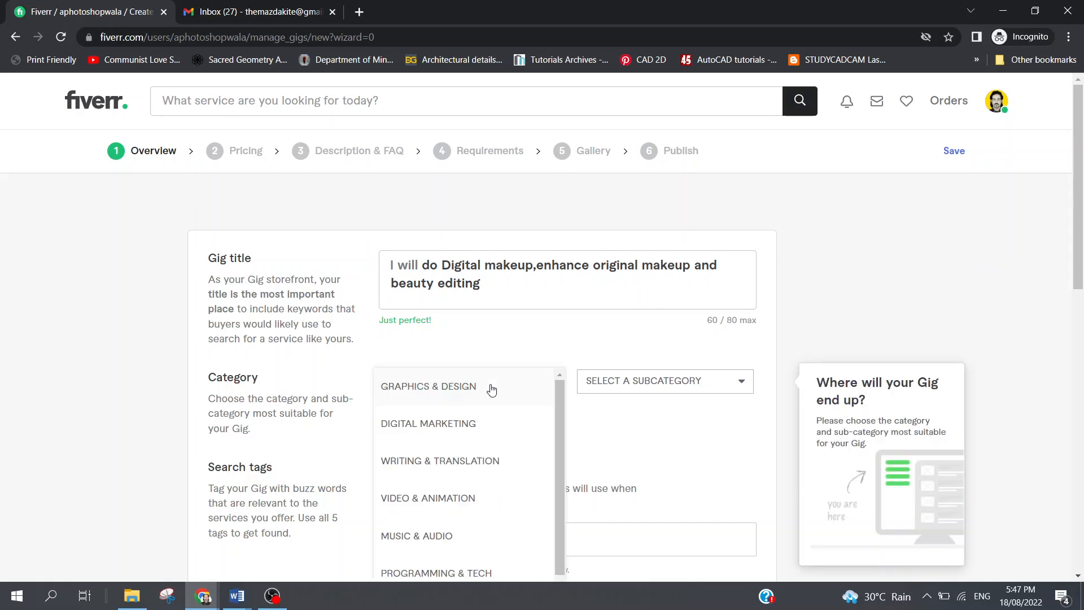
Step: Set the gig's category to Graphics & Design and its subcategory to Image Editing
left_click(489, 388)
left_click(473, 389)
left_click(702, 390)
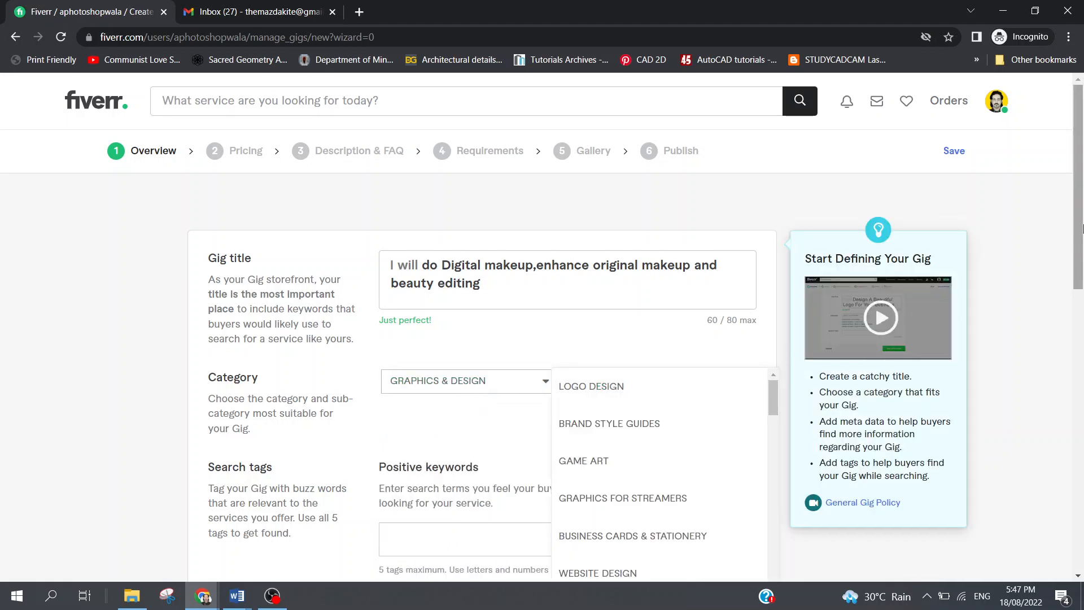
left_click_drag(1080, 236, 1080, 291)
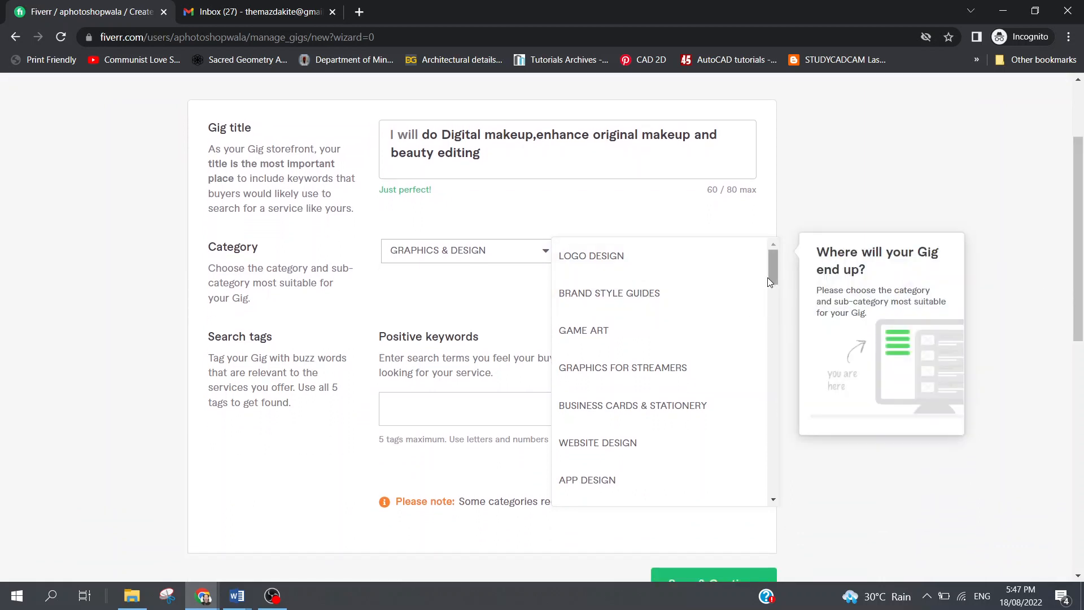
left_click_drag(774, 271, 774, 338)
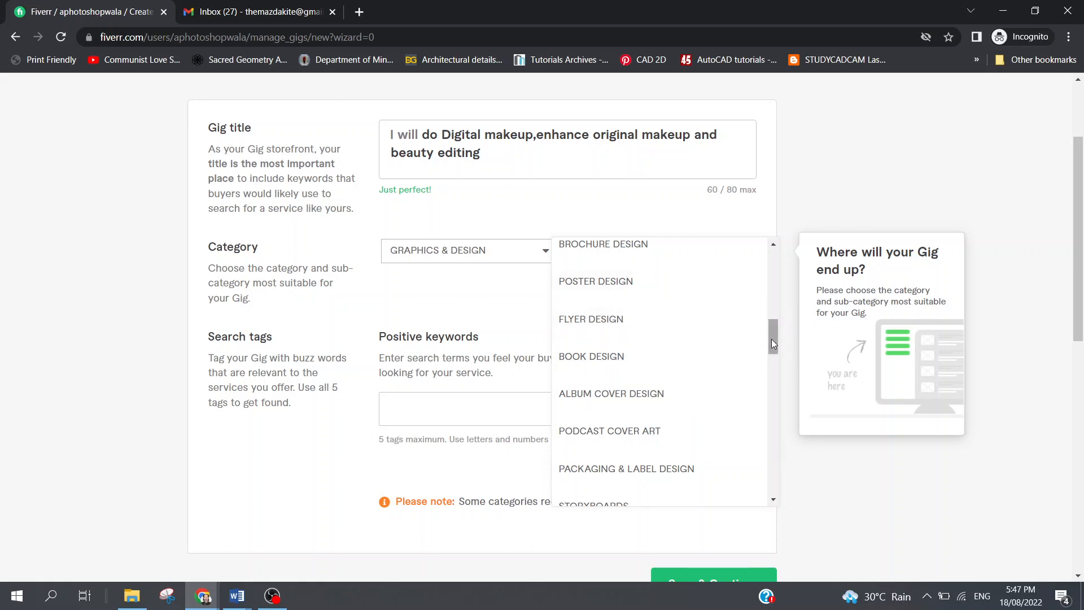
left_click_drag(771, 338, 775, 378)
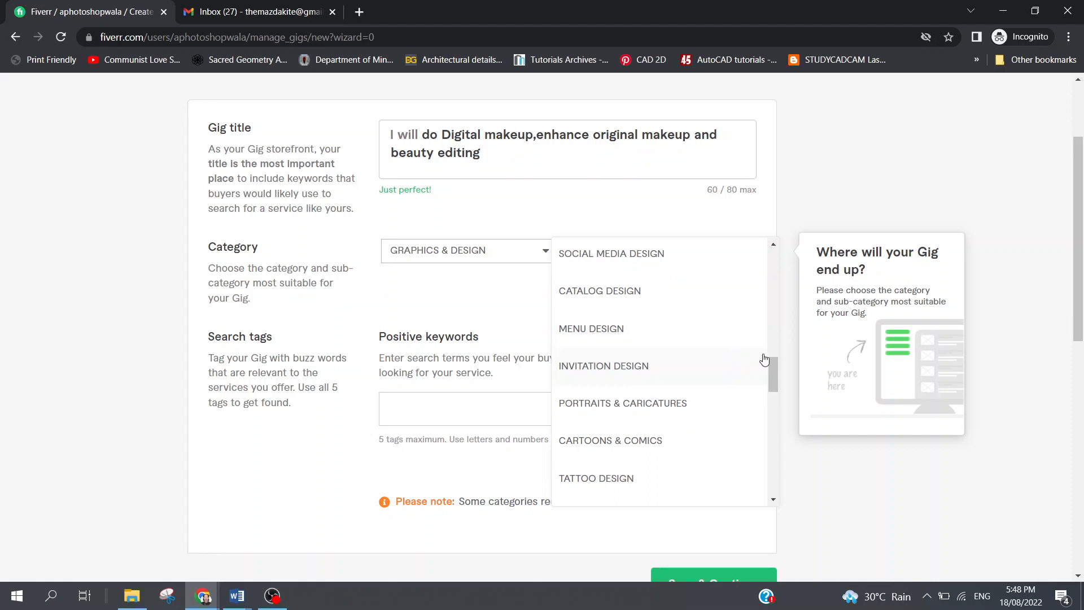
left_click_drag(774, 371, 774, 378)
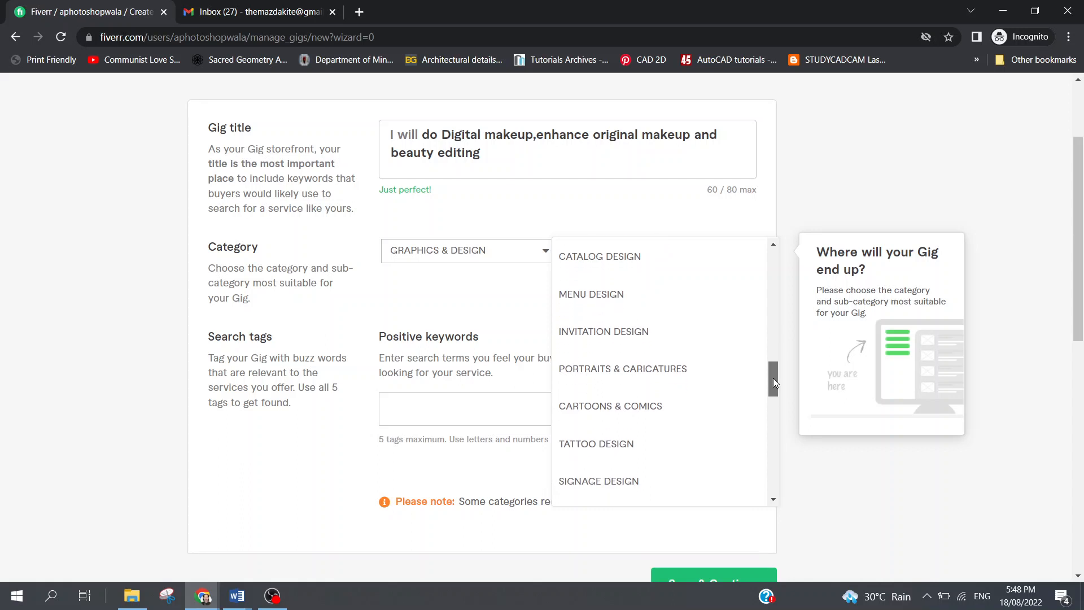
left_click_drag(773, 378, 783, 414)
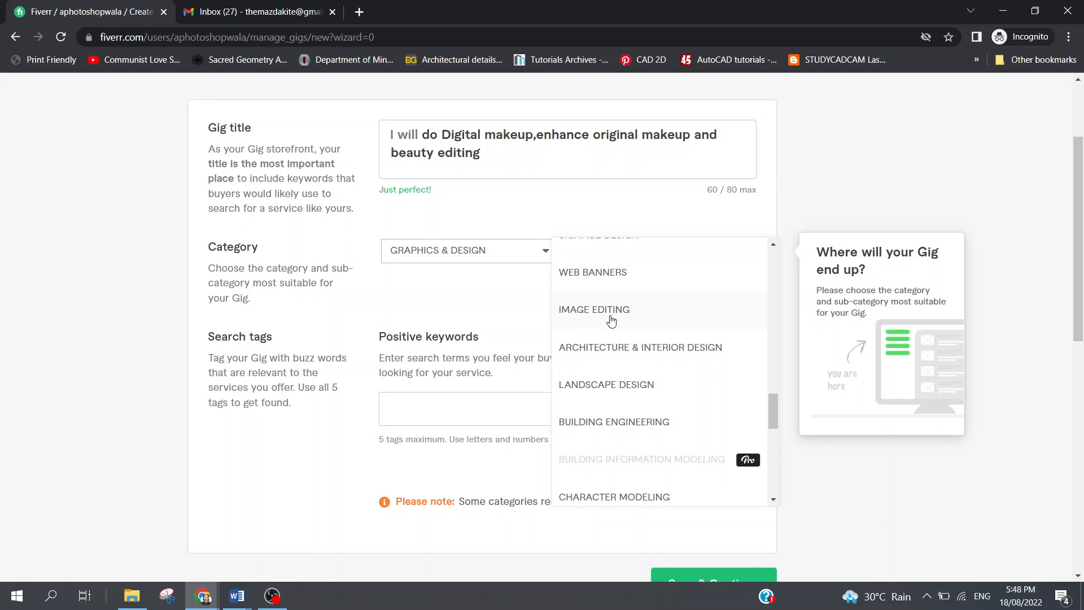
left_click_drag(772, 404, 777, 469)
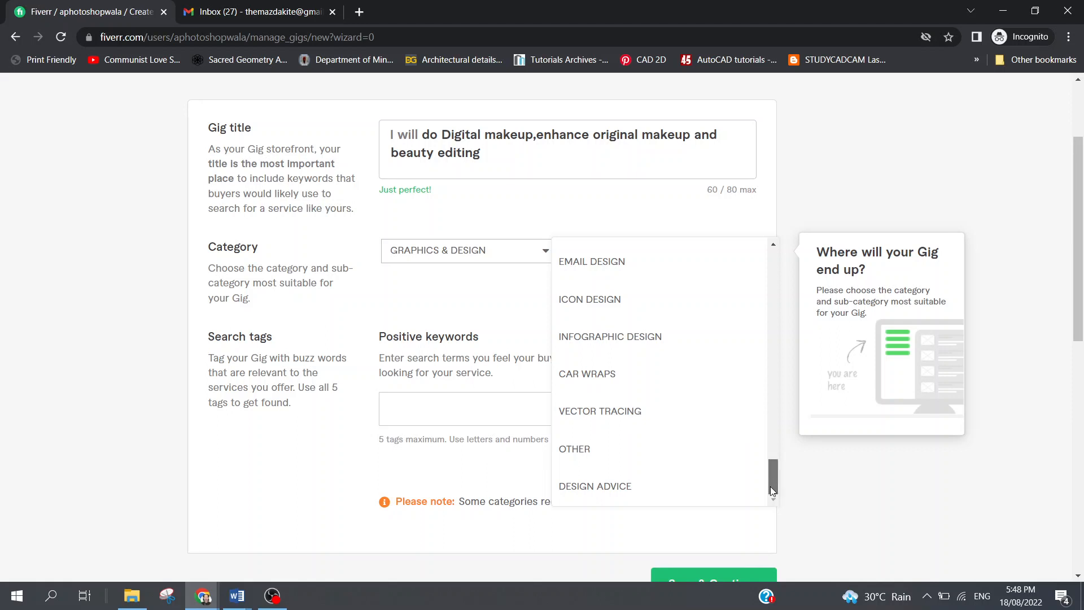
left_click_drag(772, 480, 777, 391)
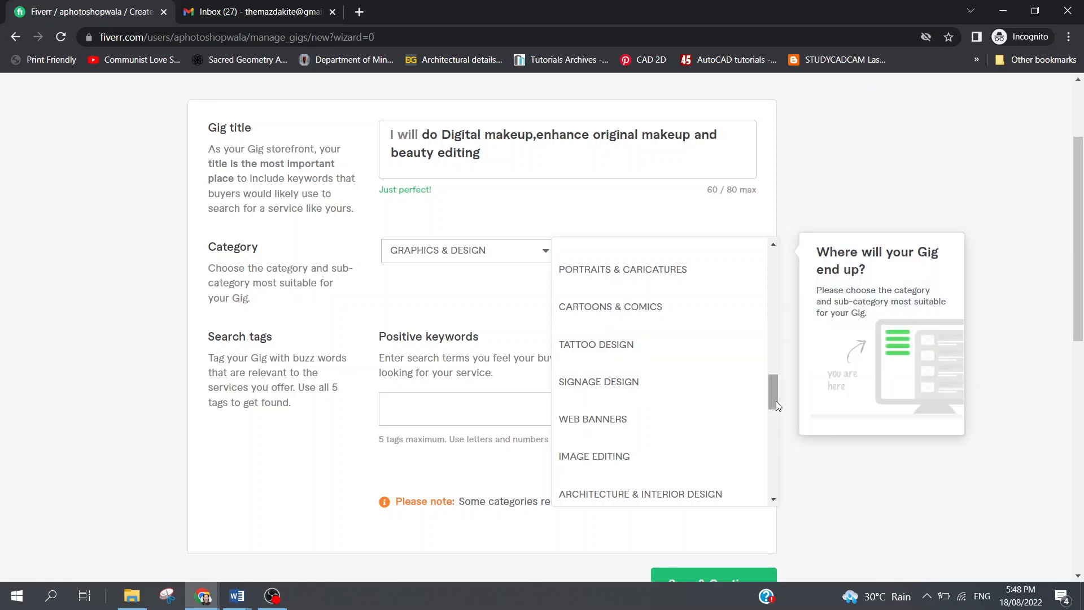
left_click_drag(775, 401, 752, 416)
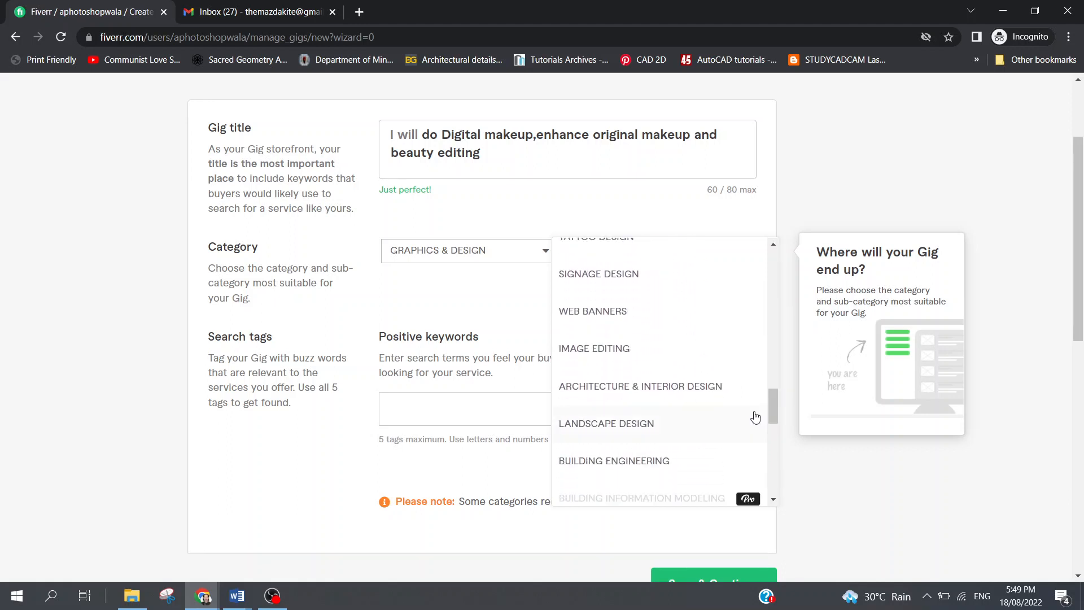
left_click(630, 353)
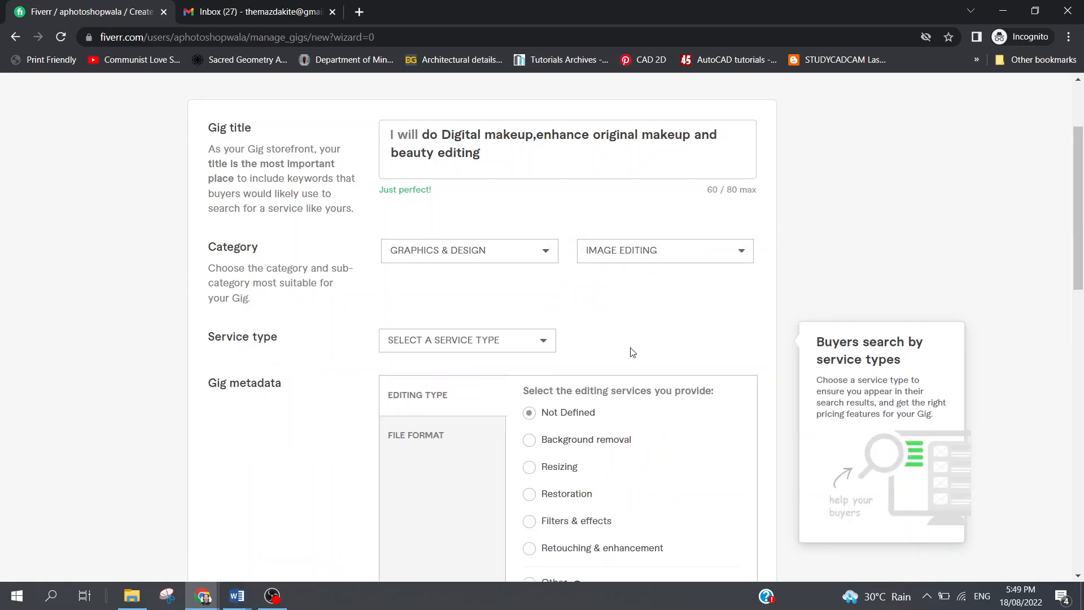
Step: Set the service type to Portraits Retouching and look through its gig metadata options
scroll(617, 322, "down", 1)
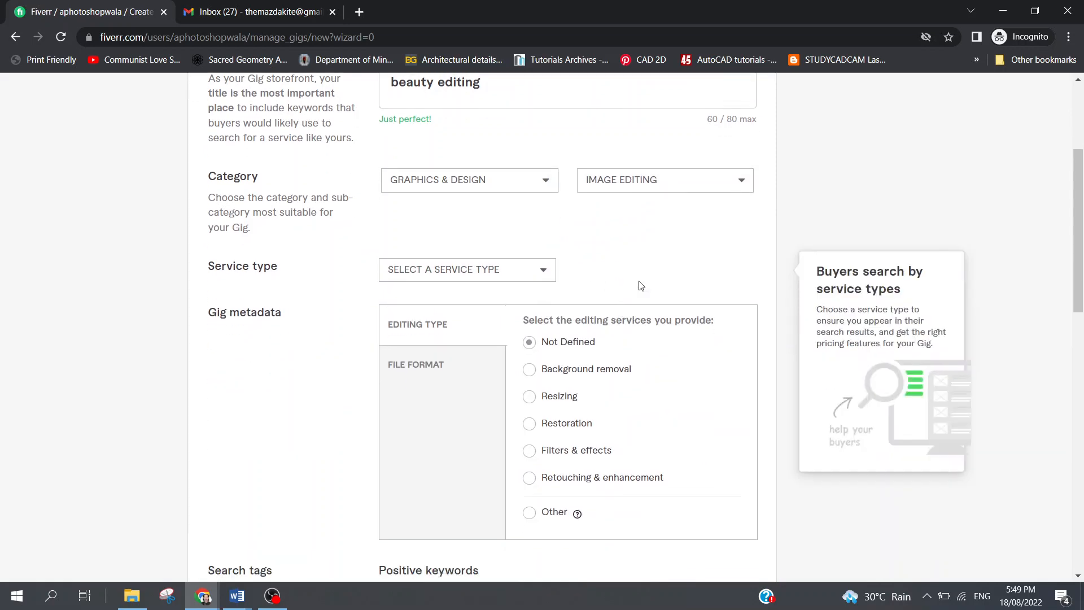
left_click(543, 270)
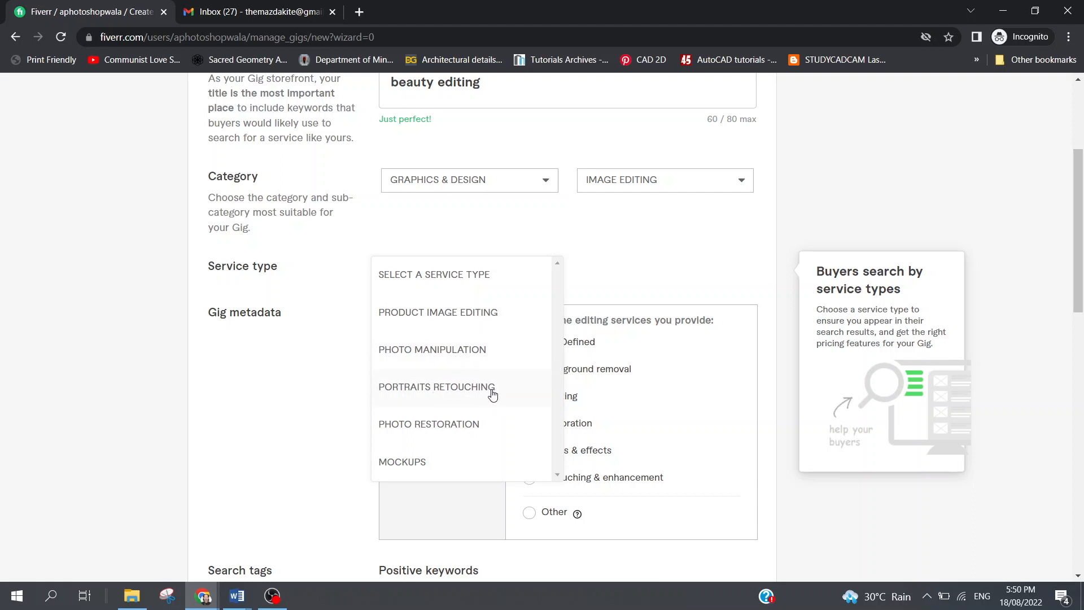
left_click(492, 393)
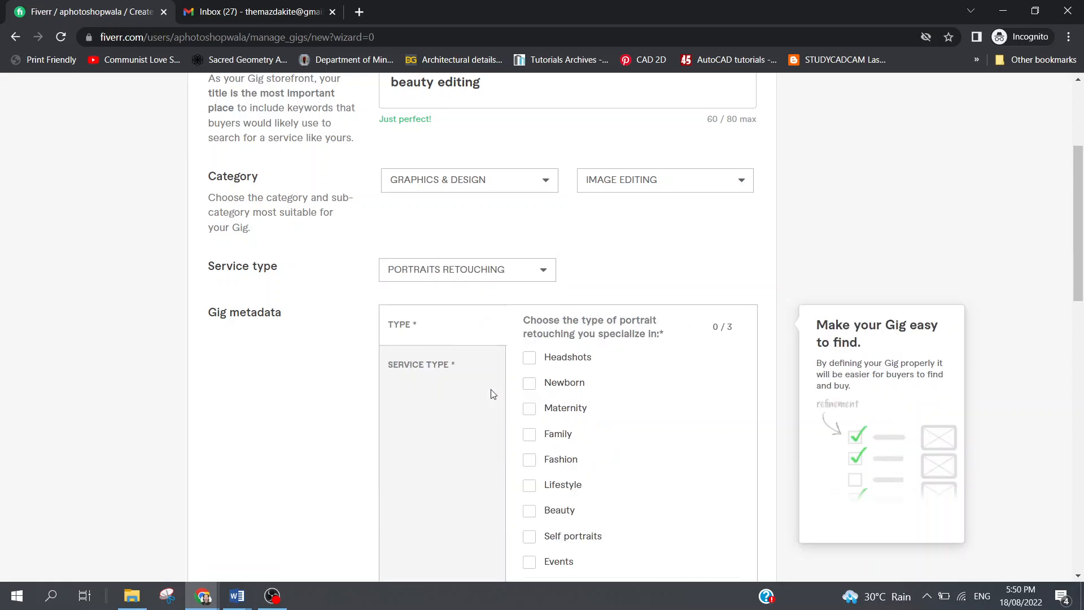
scroll(646, 390, "down", 1)
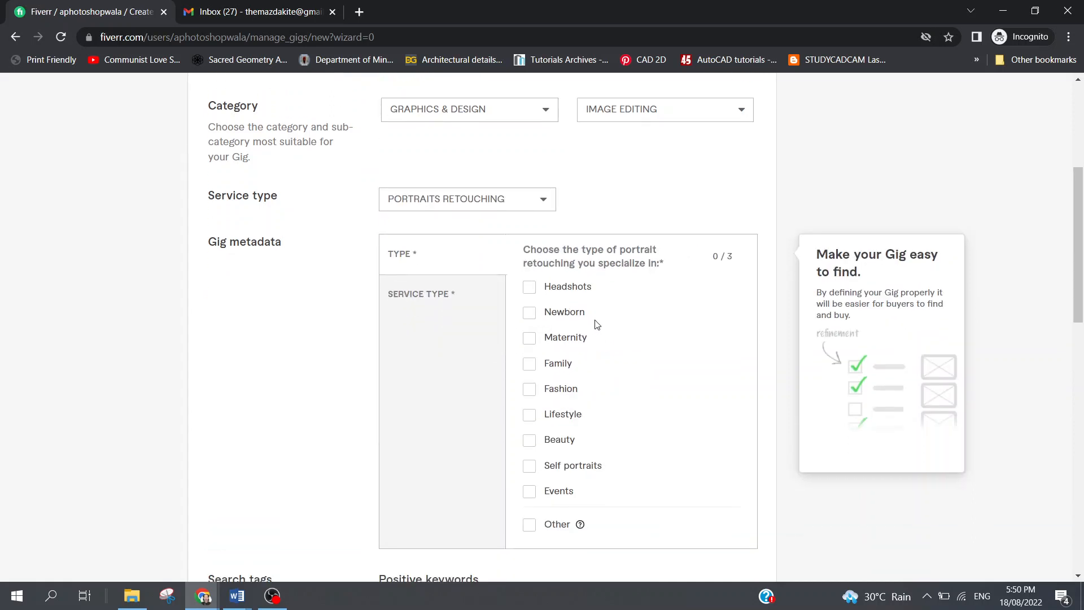
scroll(598, 325, "down", 1)
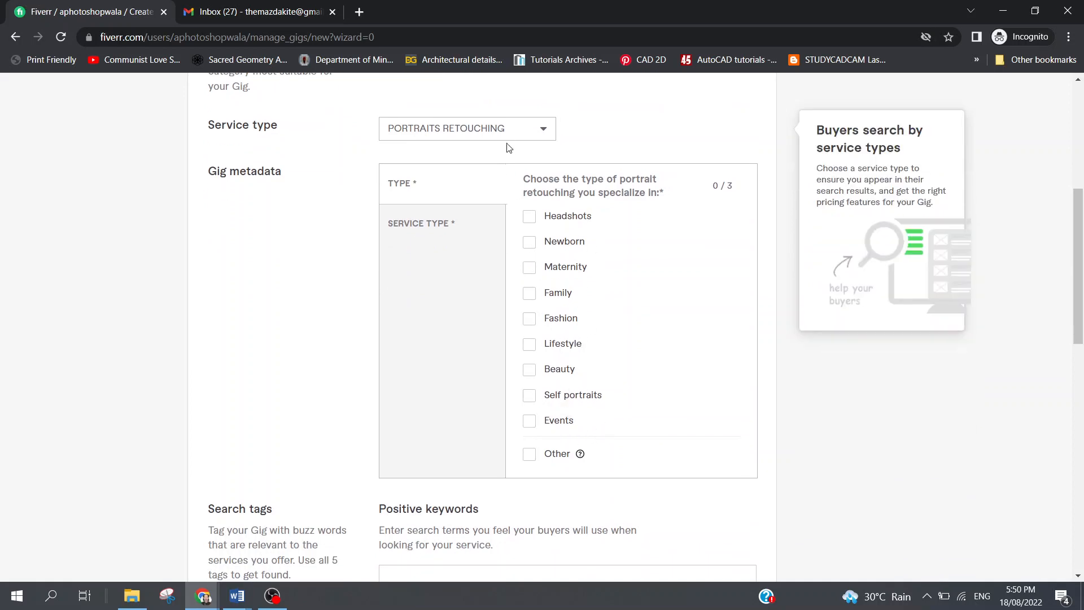
Step: Try the Photo Manipulation and Photo Restoration service types to compare their gig metadata options
left_click(520, 130)
left_click(474, 220)
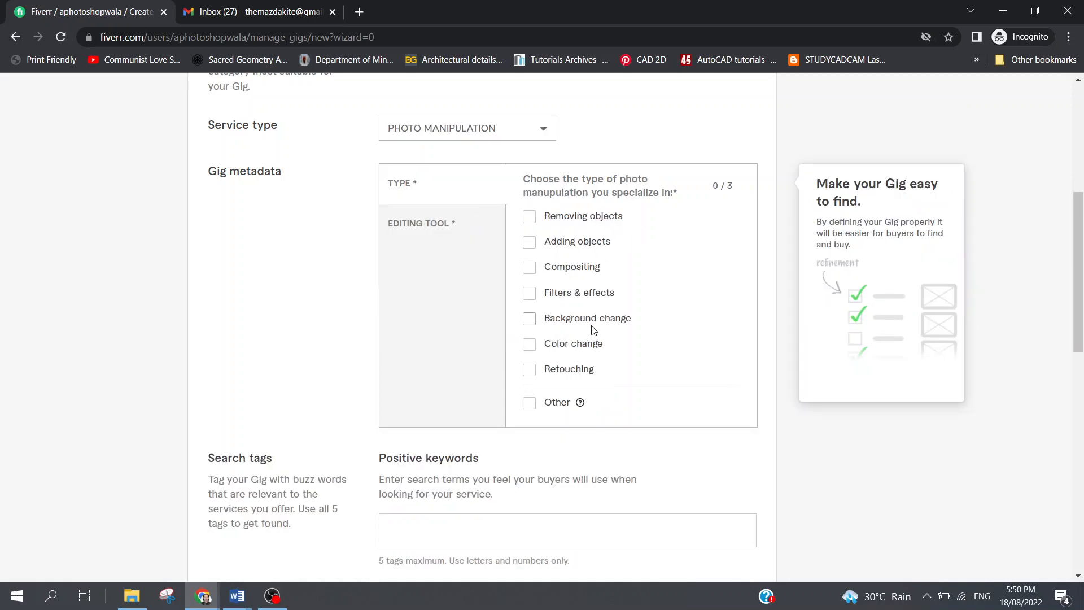
left_click(491, 129)
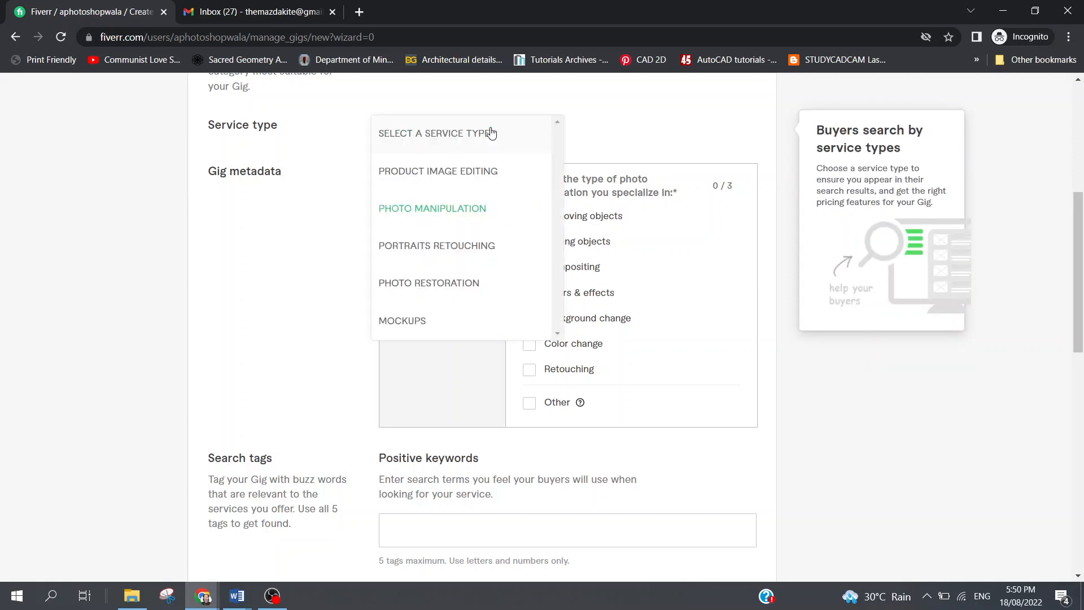
left_click(461, 286)
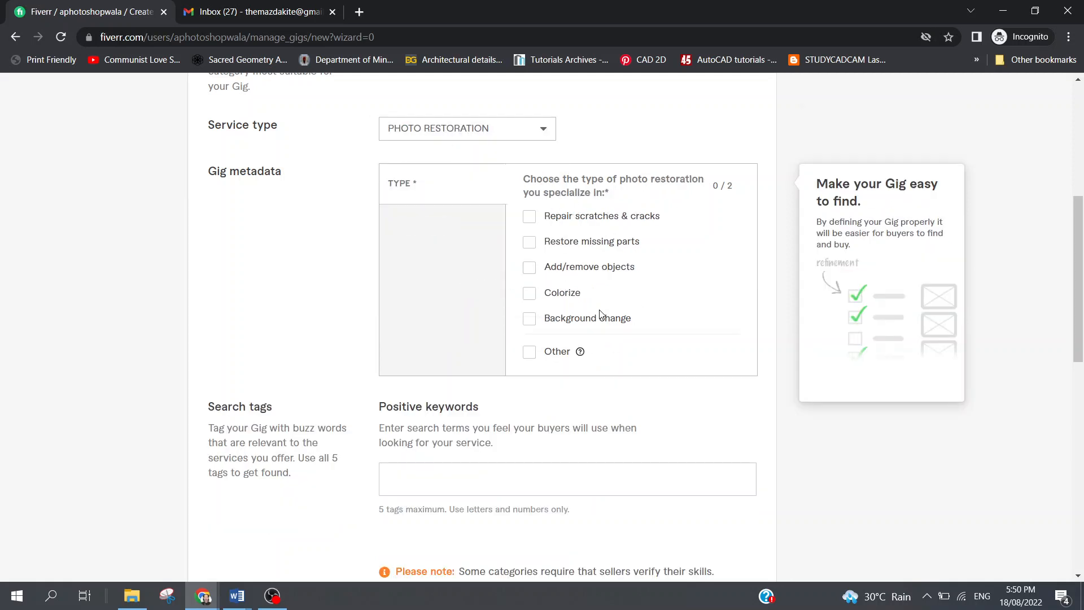
scroll(558, 195, "up", 1)
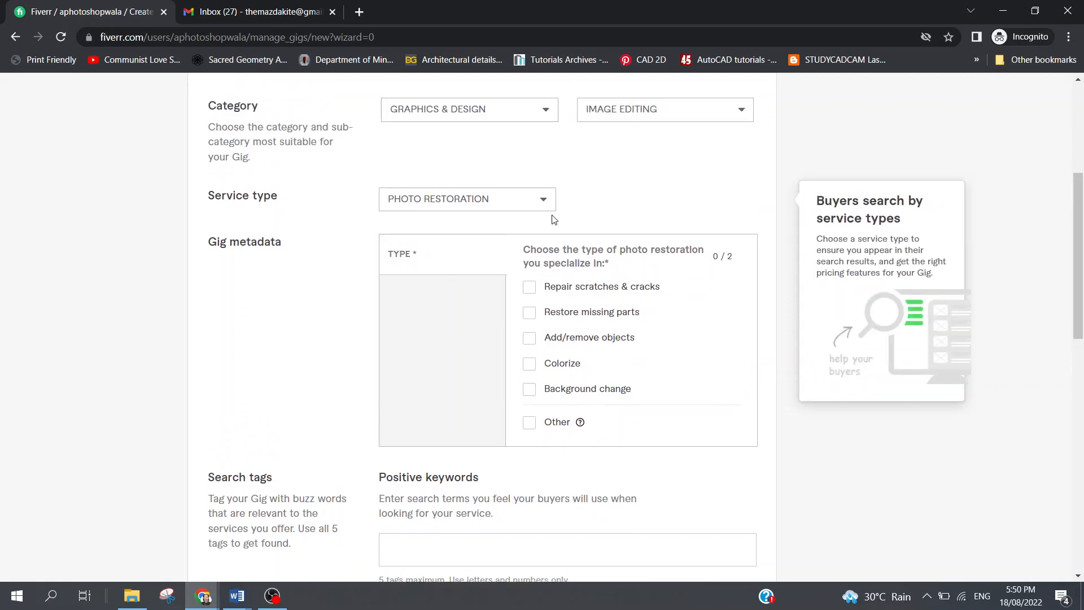
left_click(542, 201)
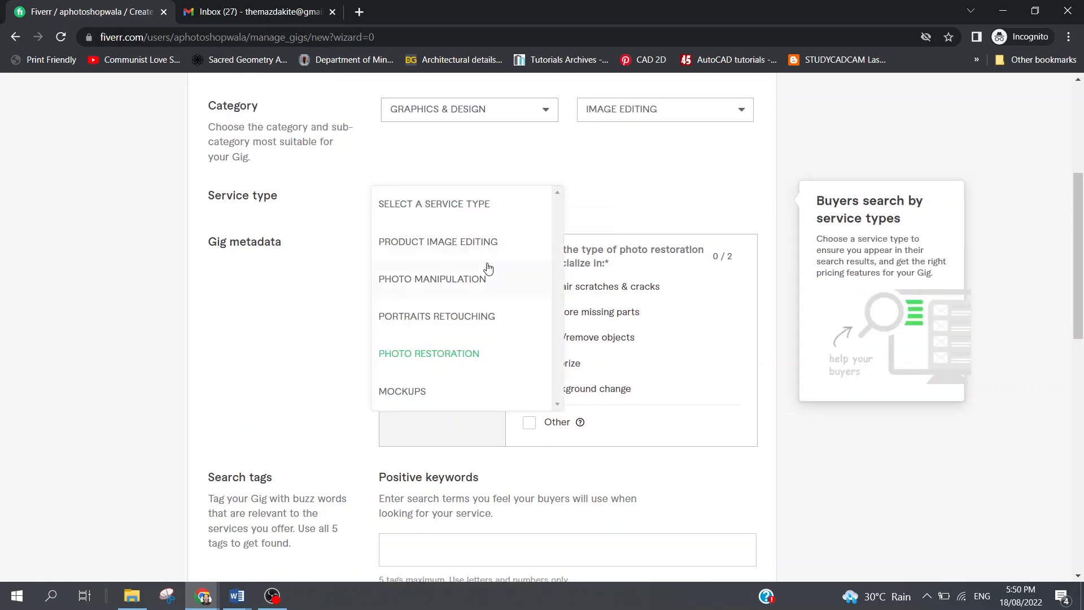
left_click(478, 282)
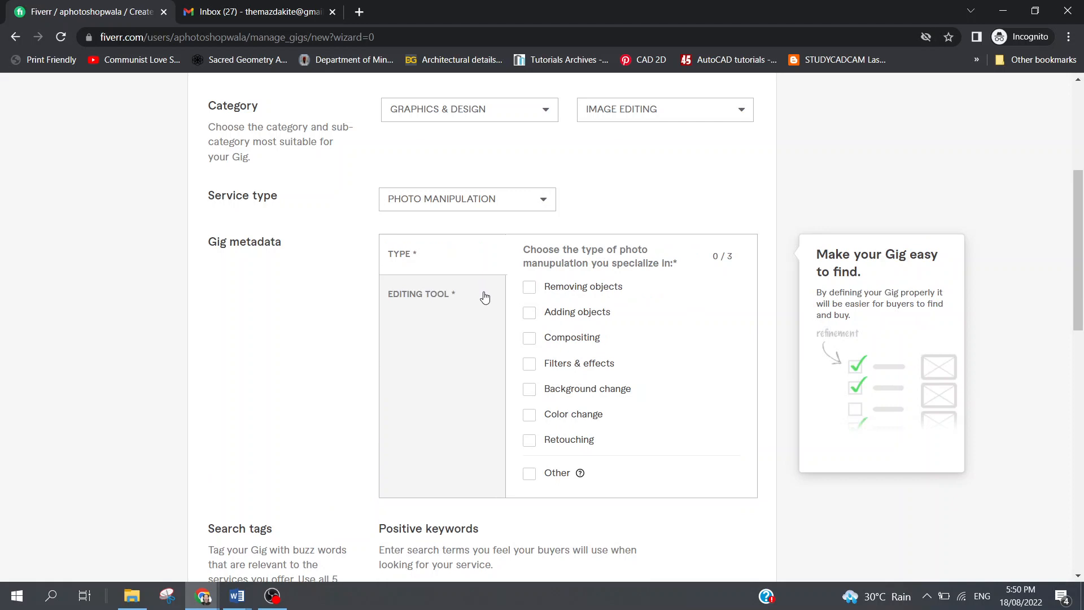
Step: Switch the service type back to Portraits Retouching and review its metadata options and the search tags section
left_click(501, 198)
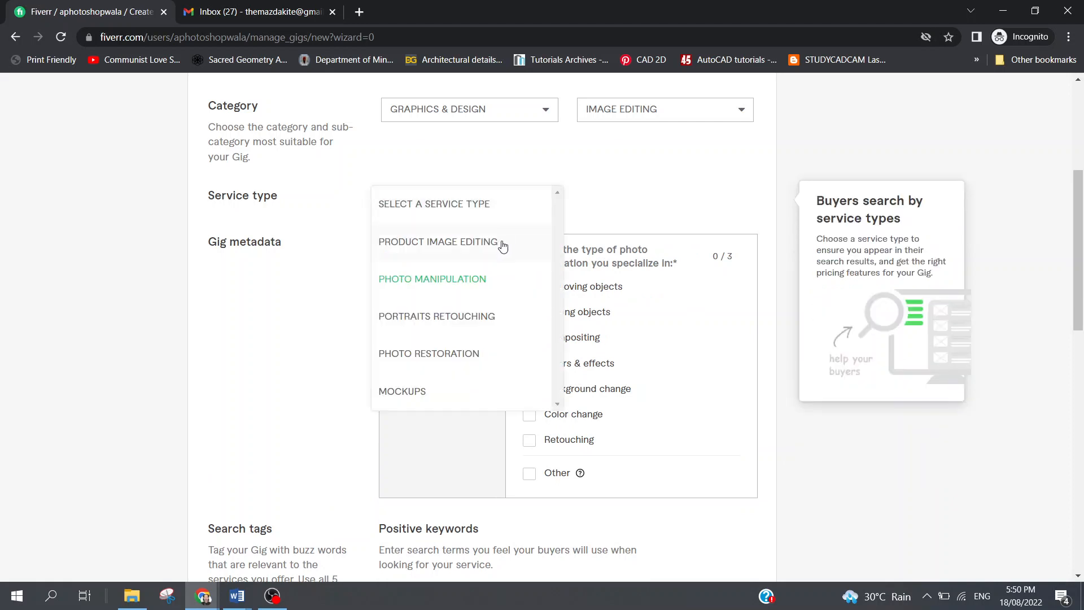
left_click(462, 323)
scroll(616, 314, "down", 1)
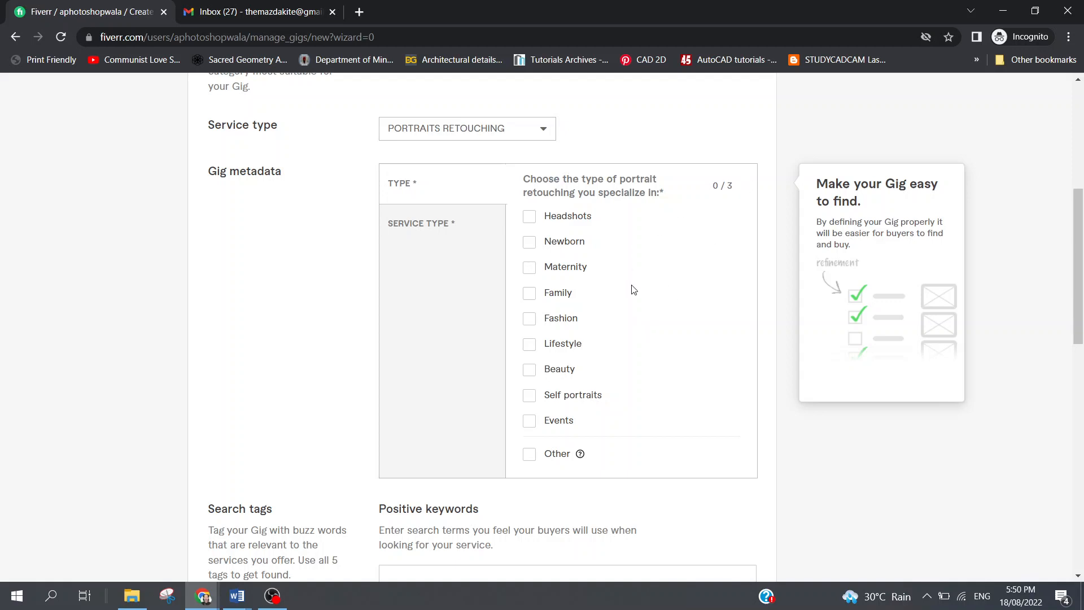
scroll(667, 246, "down", 1)
scroll(667, 246, "down", 1)
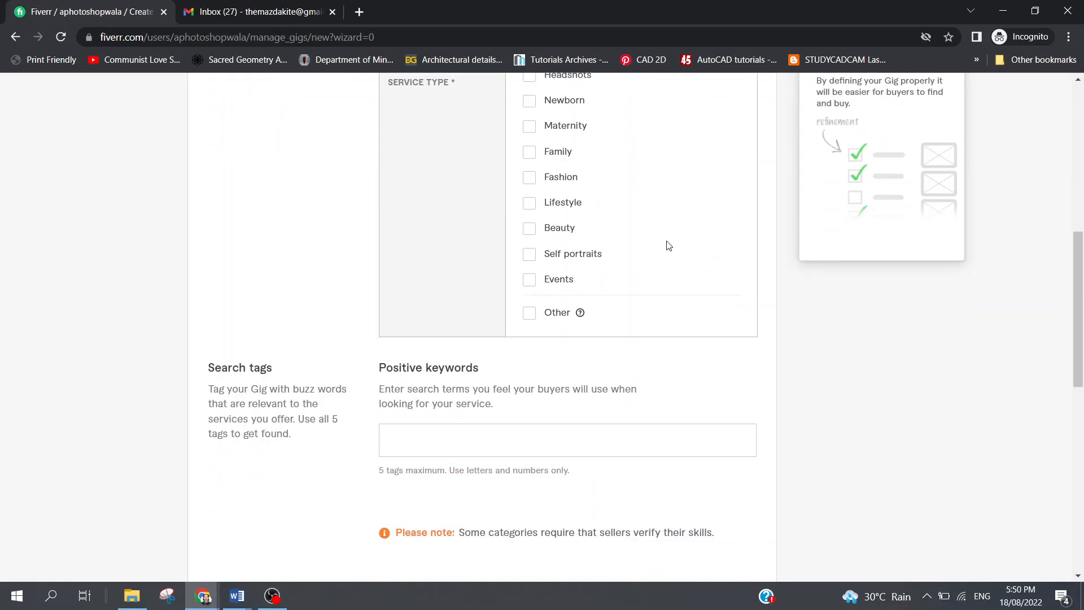
Step: Select Beauty, Self portraits and Fashion as the portrait retouching types in the gig metadata
scroll(666, 245, "up", 2)
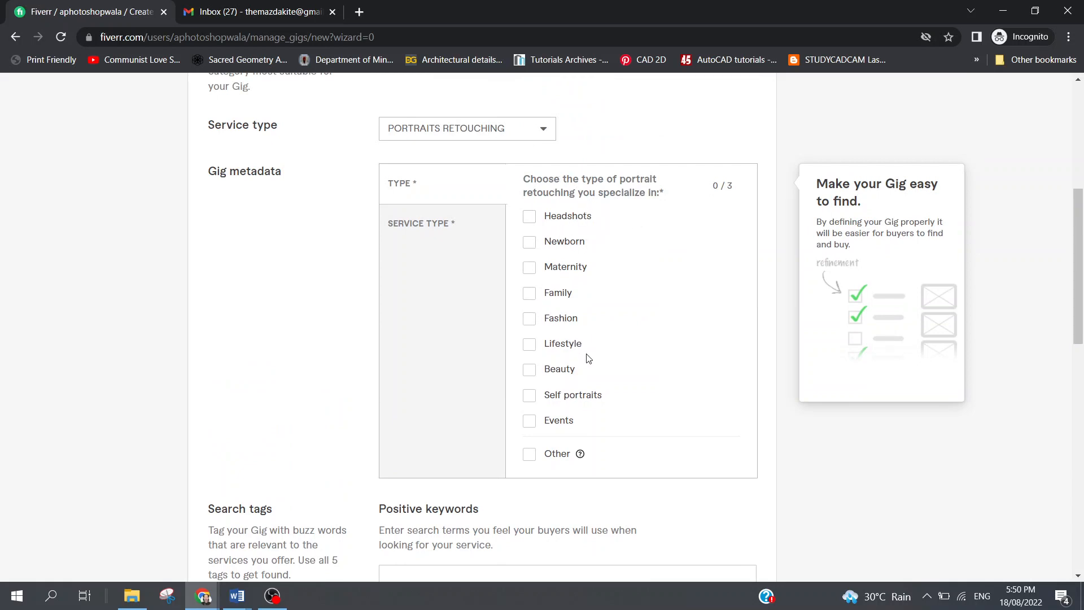
left_click(528, 375)
left_click(532, 400)
left_click(531, 323)
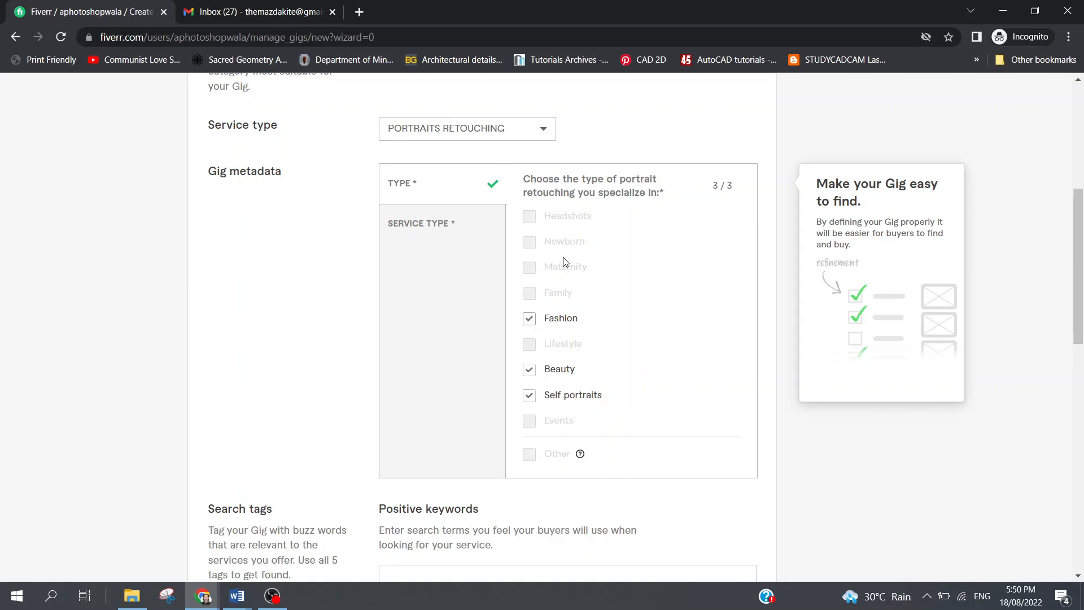
Step: Review the gig overview form from the title and category through the metadata to the search tags
scroll(327, 350, "down", 3)
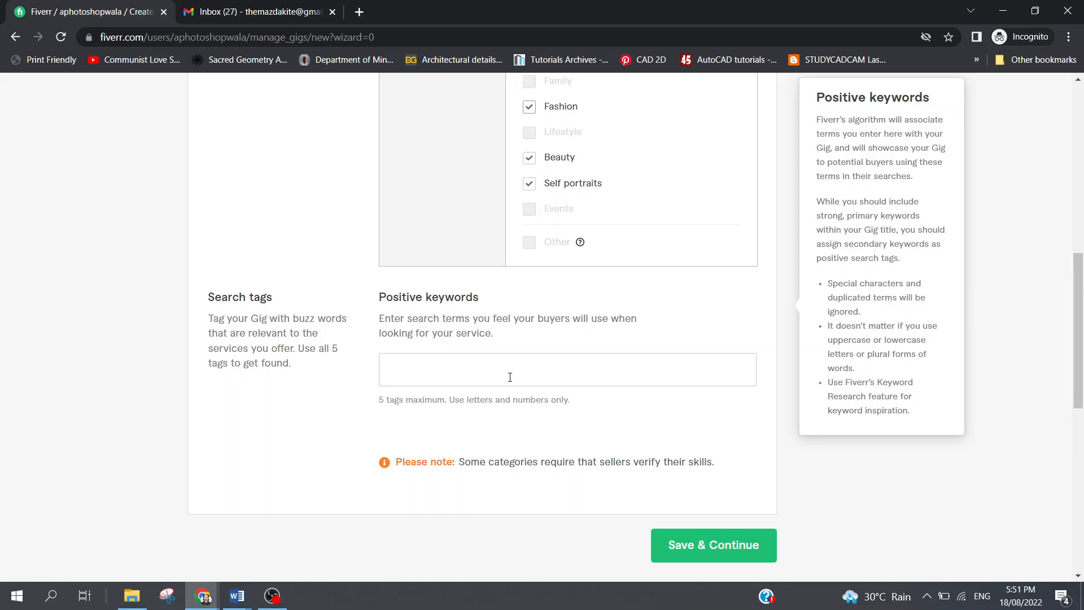
scroll(510, 376, "up", 5)
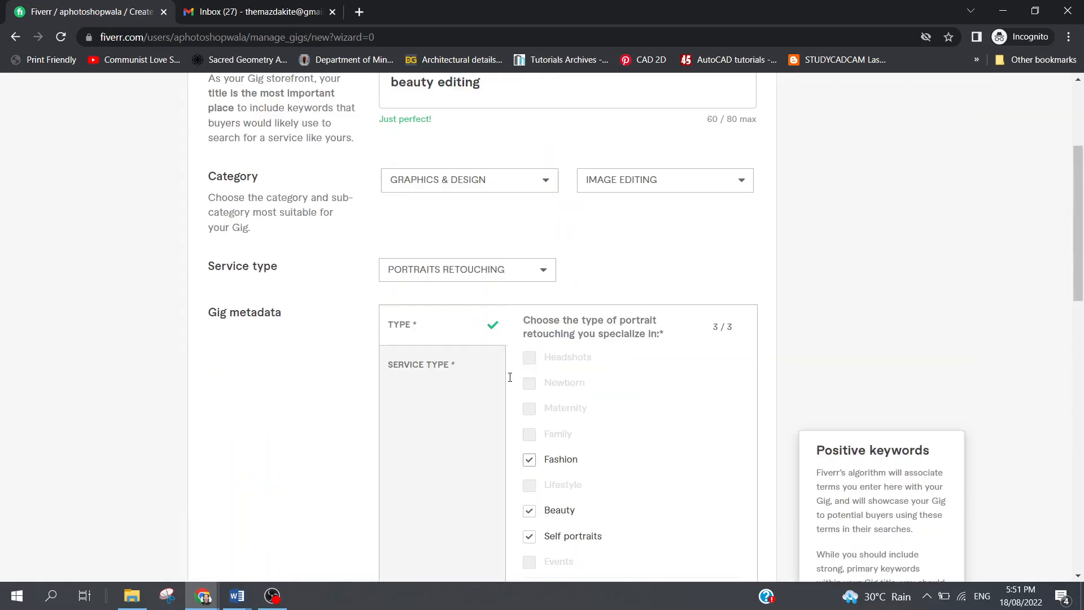
scroll(505, 373, "down", 7)
scroll(502, 345, "up", 10)
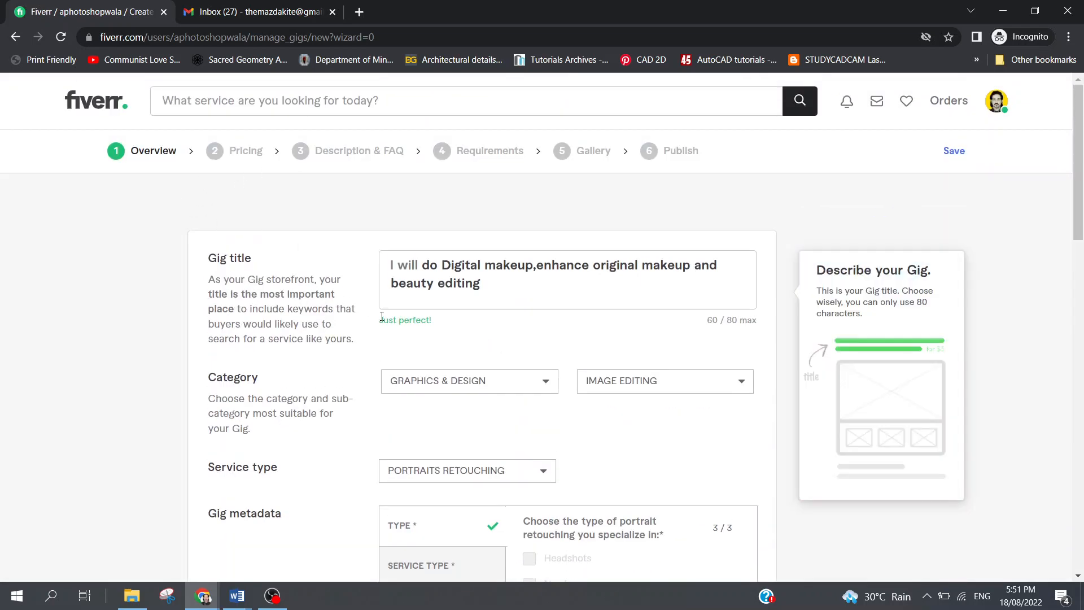
scroll(380, 314, "down", 2)
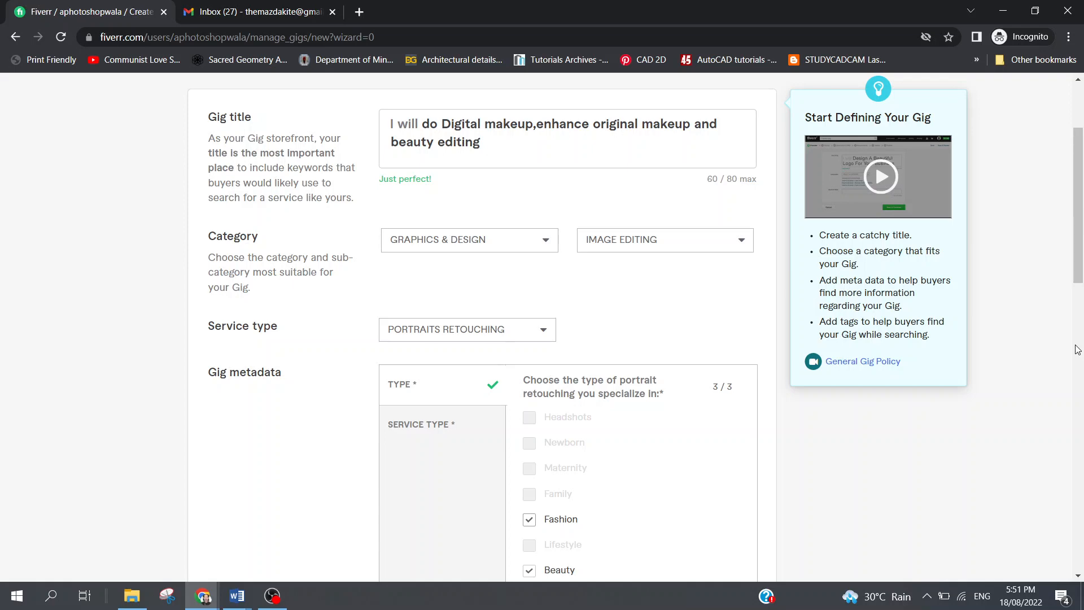
scroll(734, 332, "down", 5)
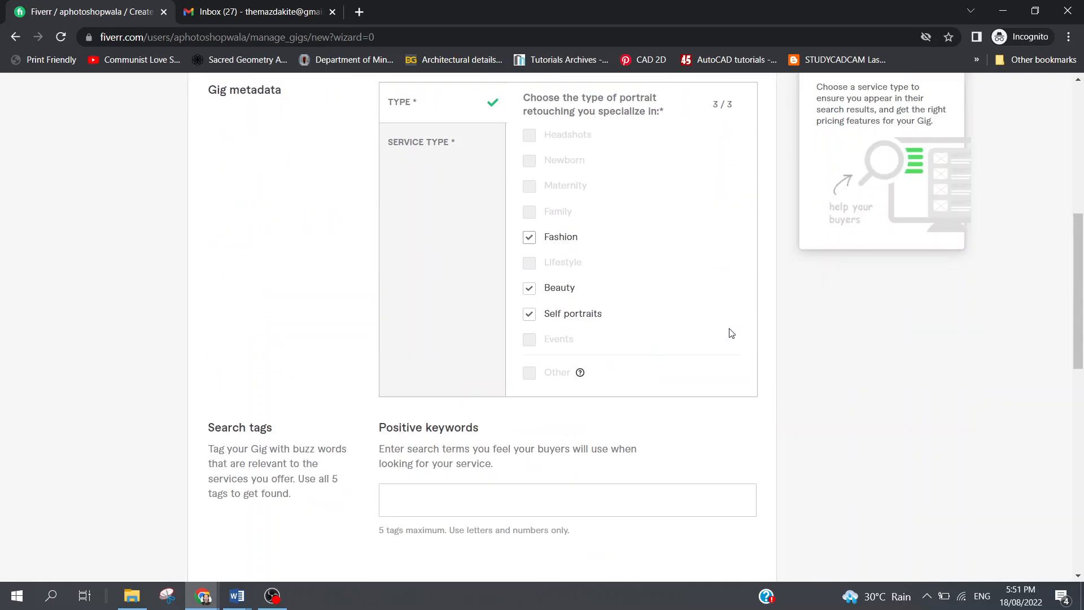
scroll(678, 333, "down", 5)
scroll(508, 242, "up", 1)
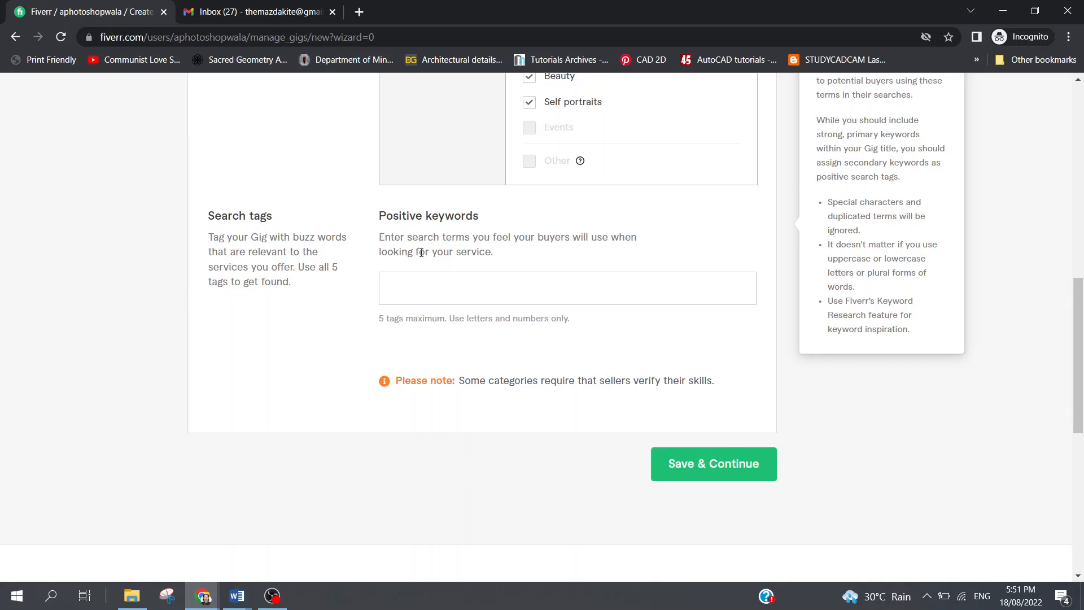
Step: Add the suggested terms makeup and makeover as positive keywords in the search tags
left_click(501, 291)
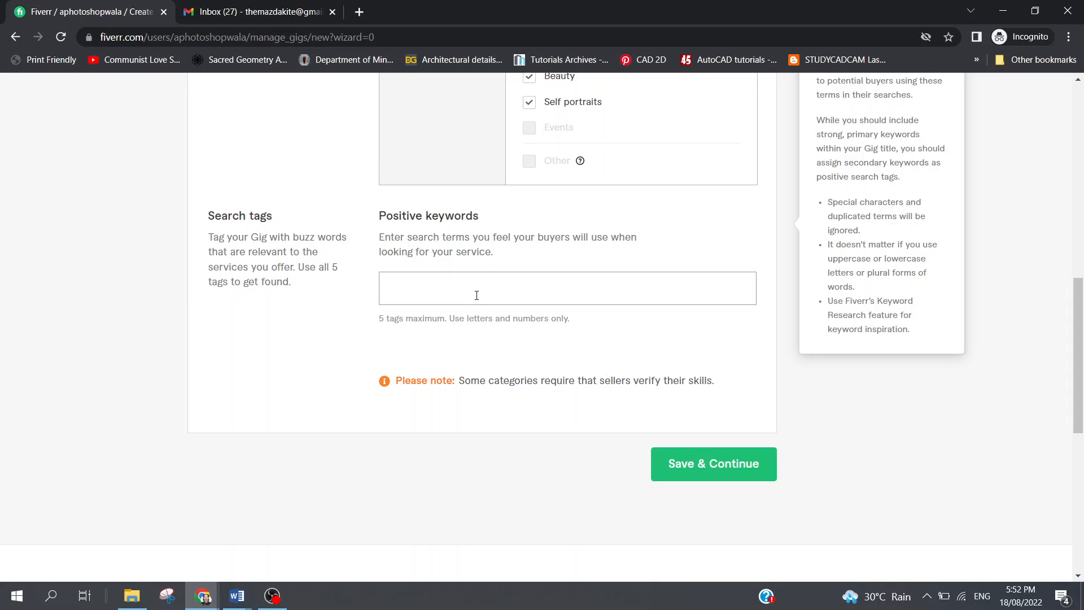
type("makeup")
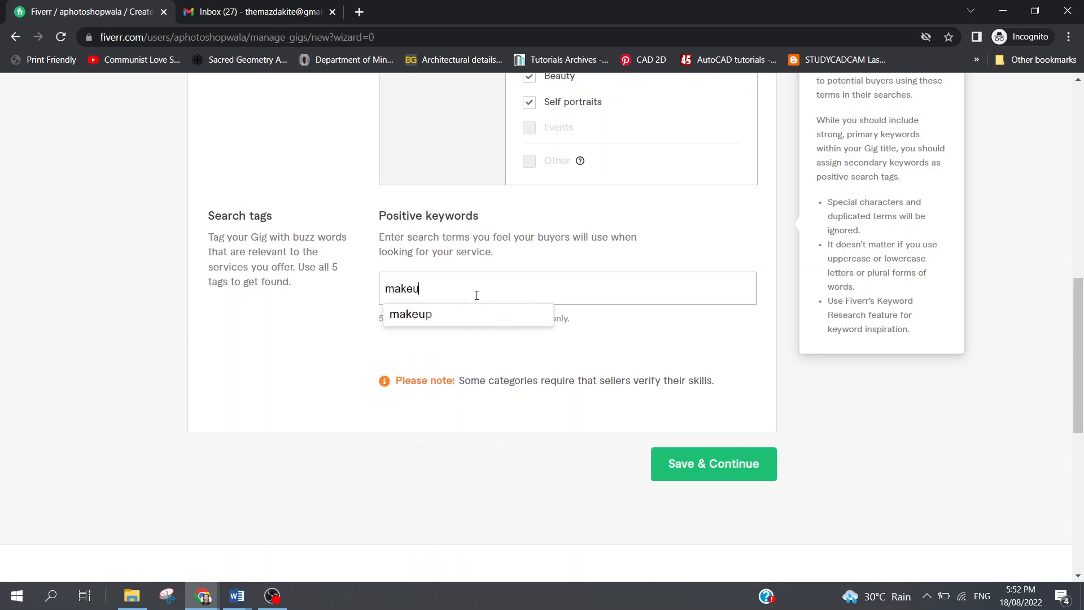
left_click(468, 316)
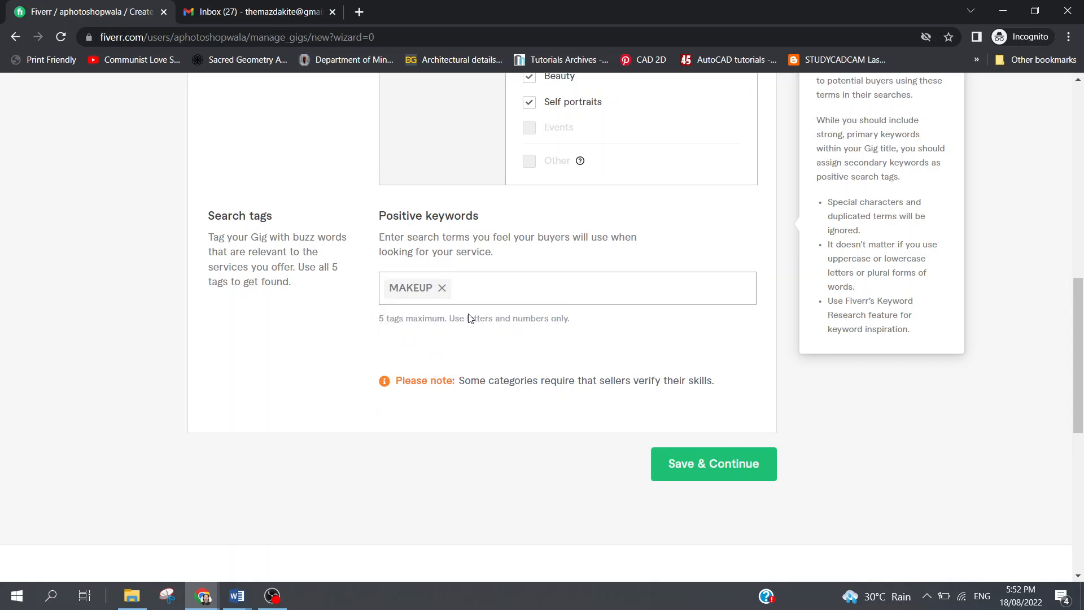
type("make")
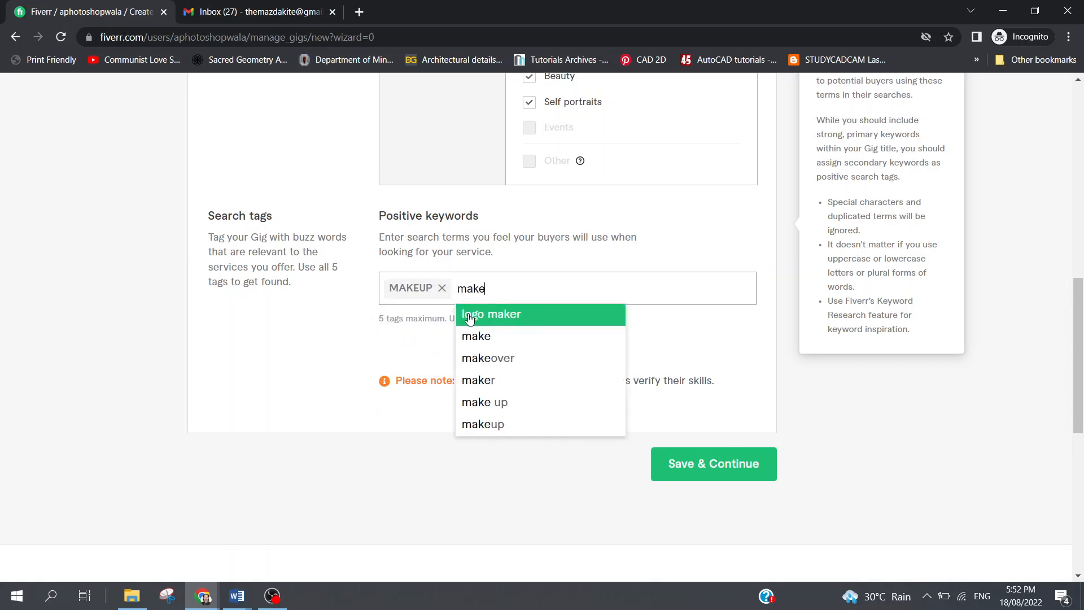
left_click(485, 358)
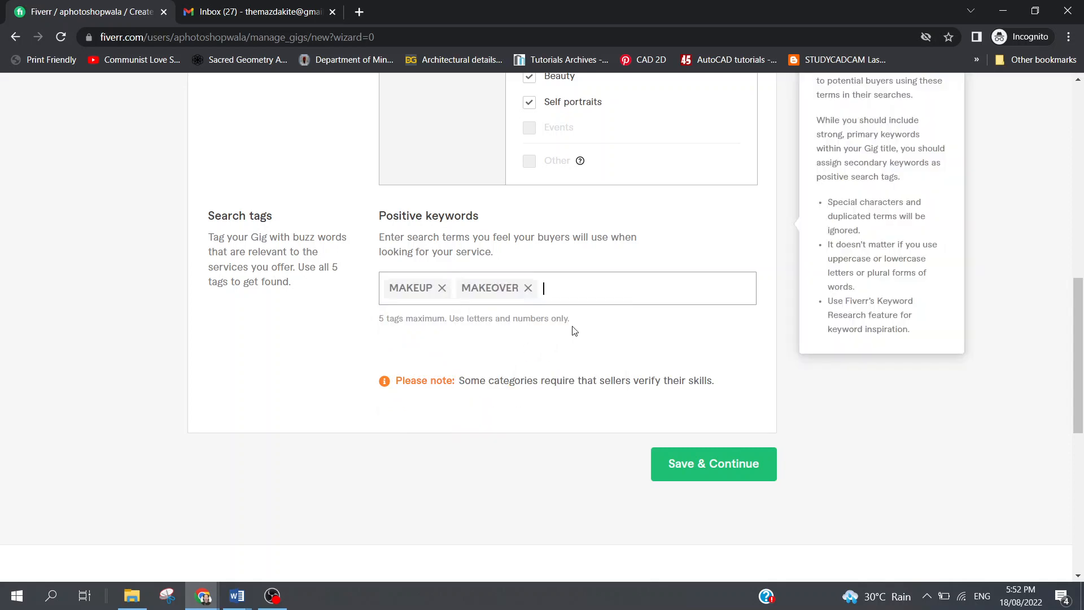
Step: Add the suggested terms beautify and wrinkles to the positive keywords
type("beu")
key("BackSpace")
type("a")
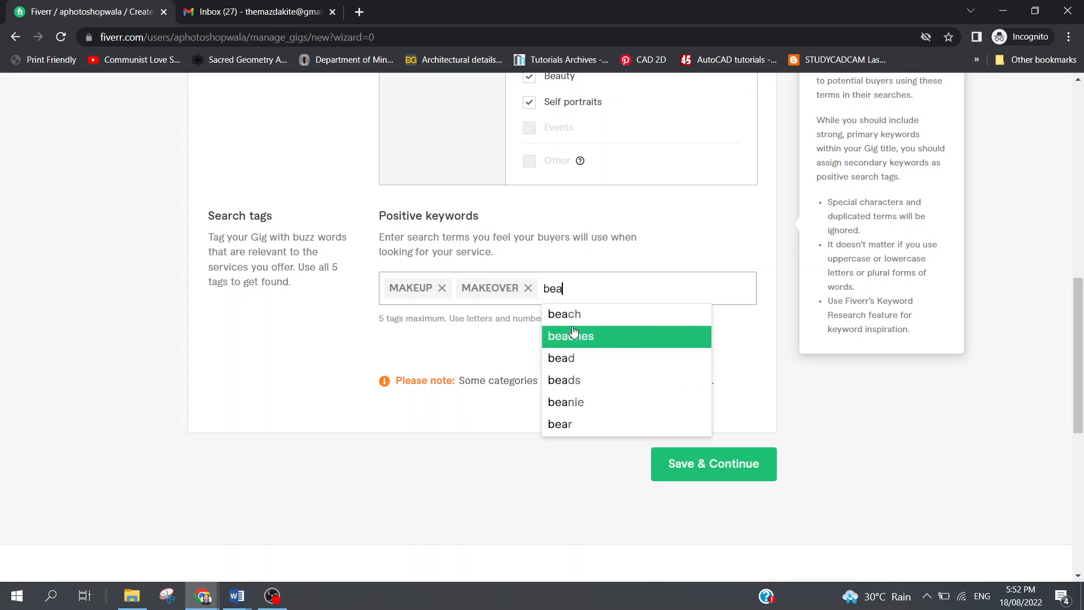
type("ut")
left_click(573, 334)
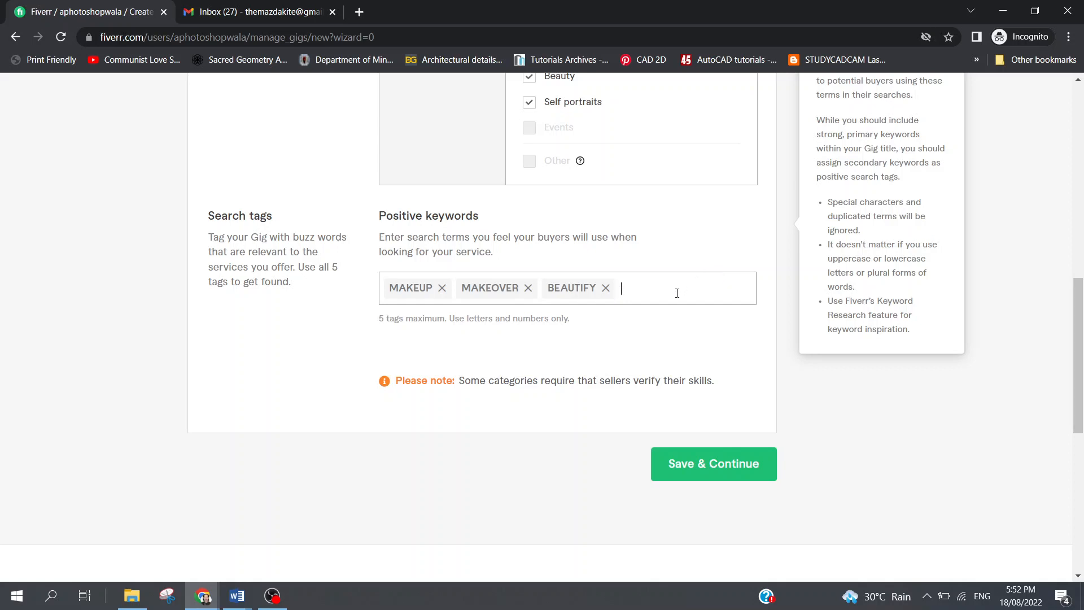
type("wri")
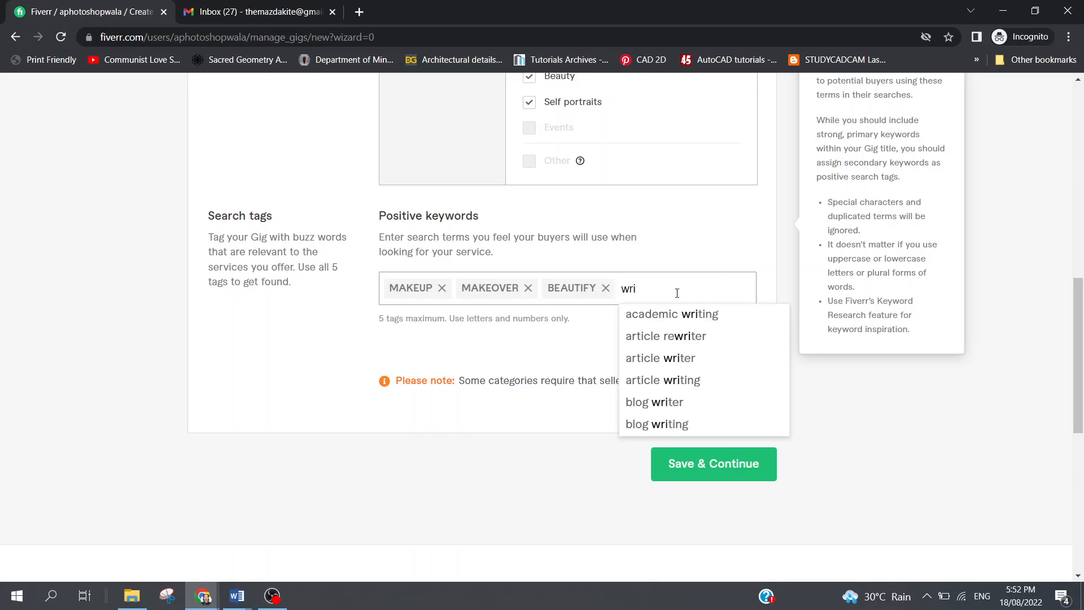
type("n")
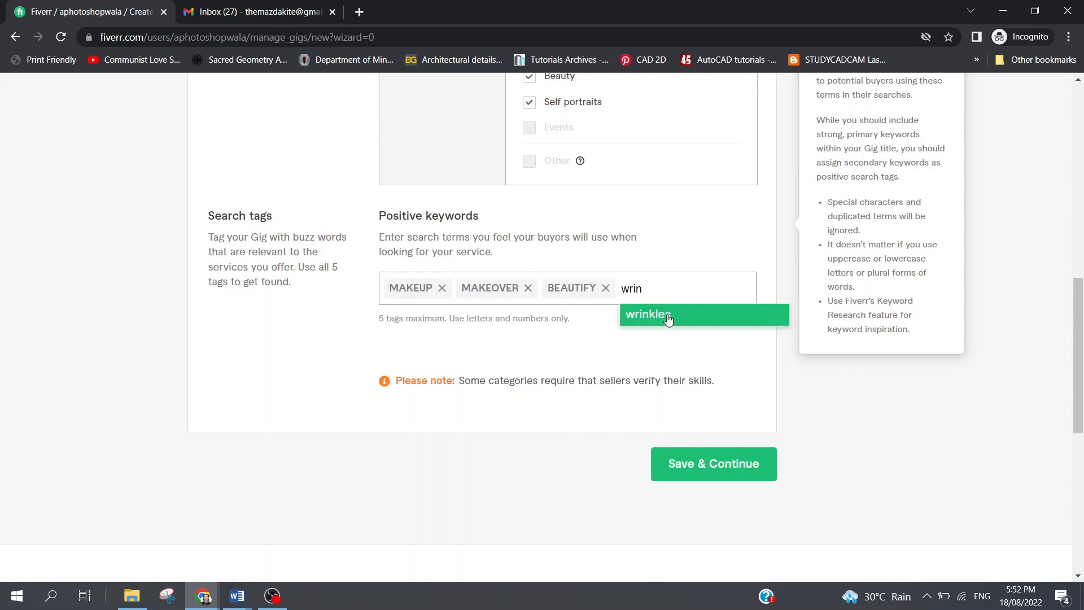
left_click(668, 315)
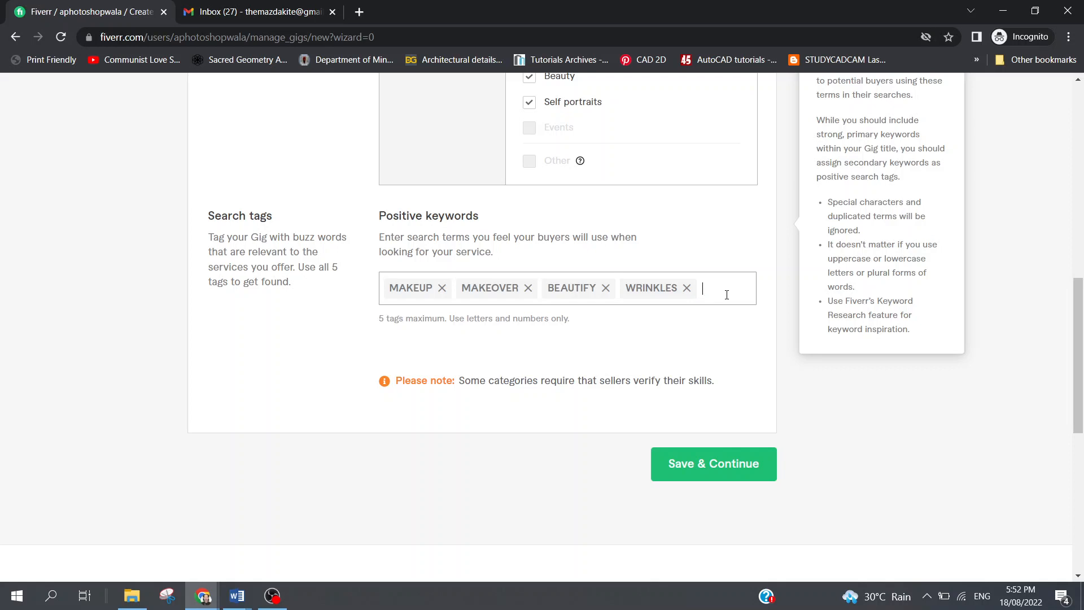
type("gre")
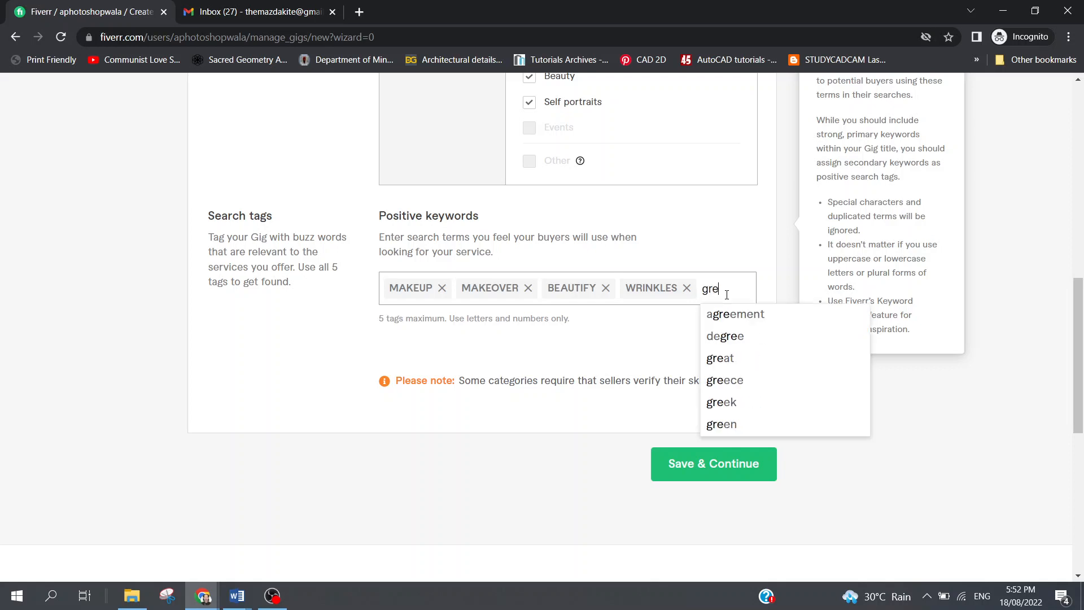
type("y")
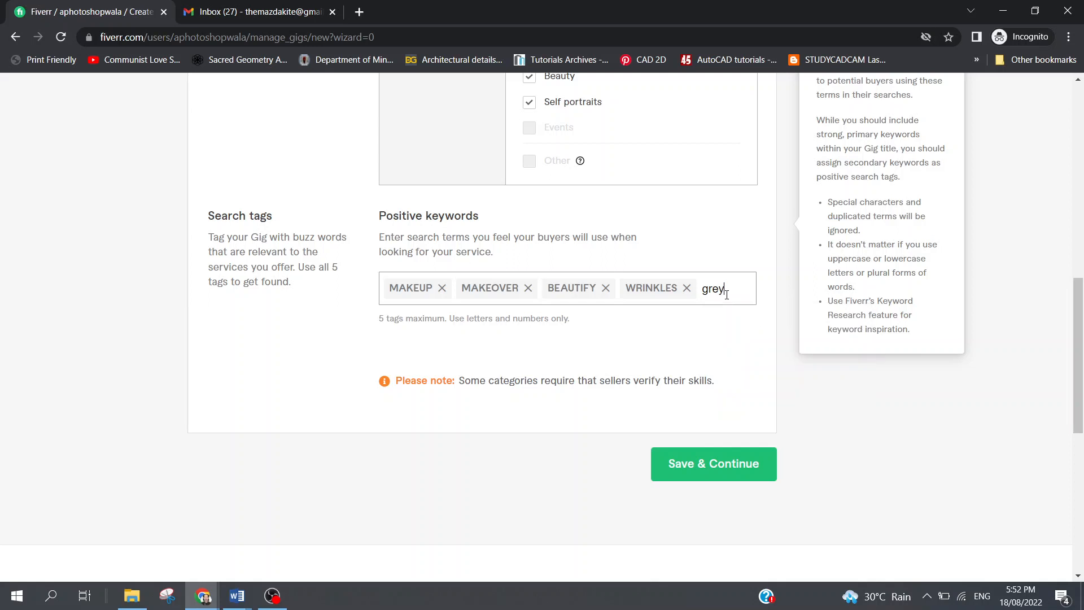
key("BackSpace")
key("BackSpace")
key("BackSpace")
key("BackSpace")
Step: Add cosmetic as the fifth positive keyword and try to save the gig overview and continue
type("cos")
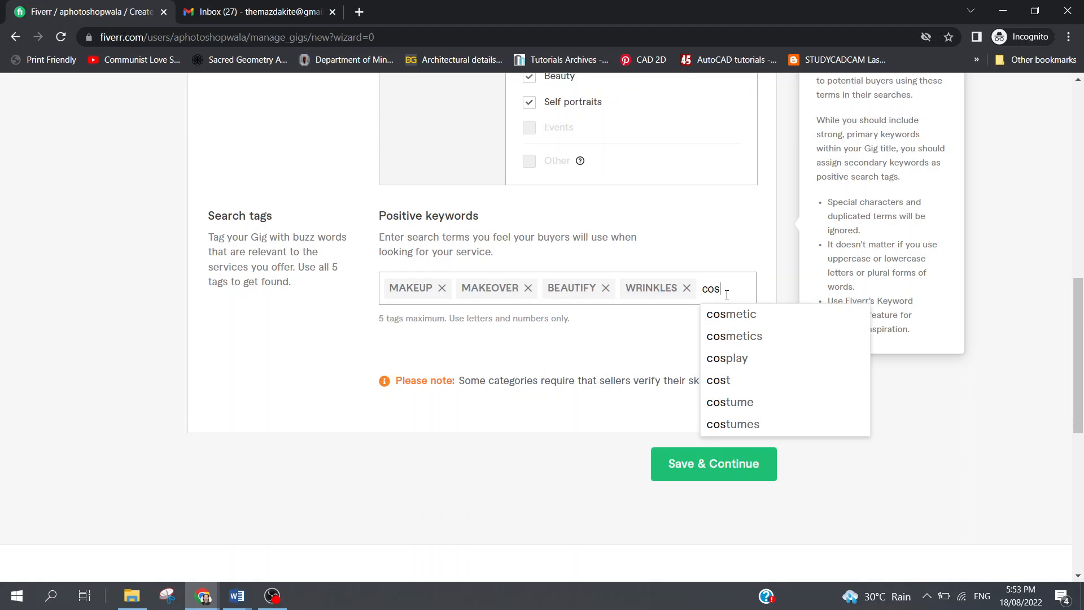
left_click(750, 314)
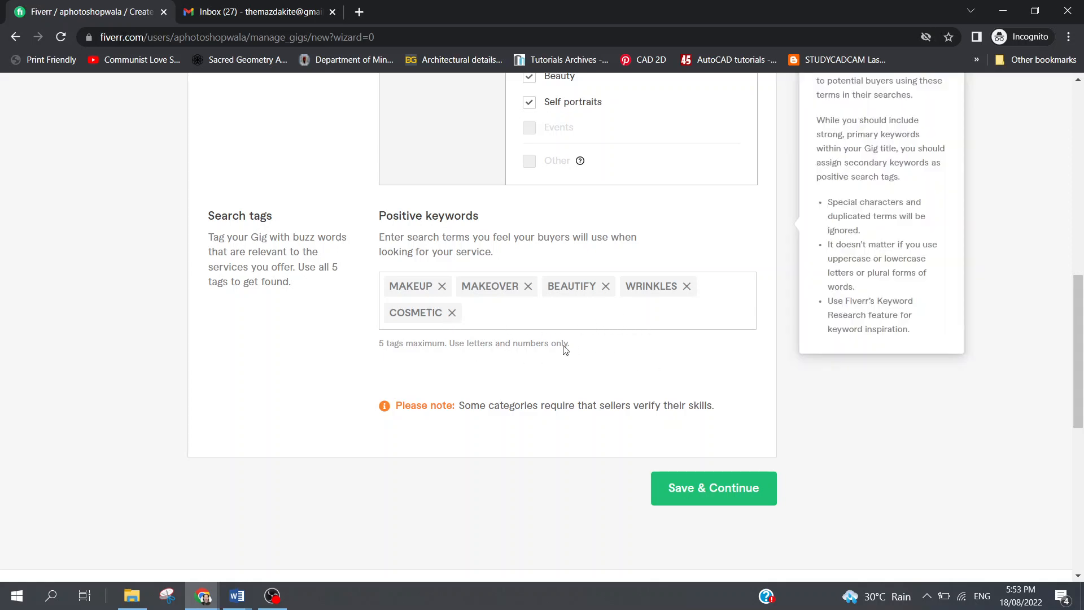
left_click(748, 494)
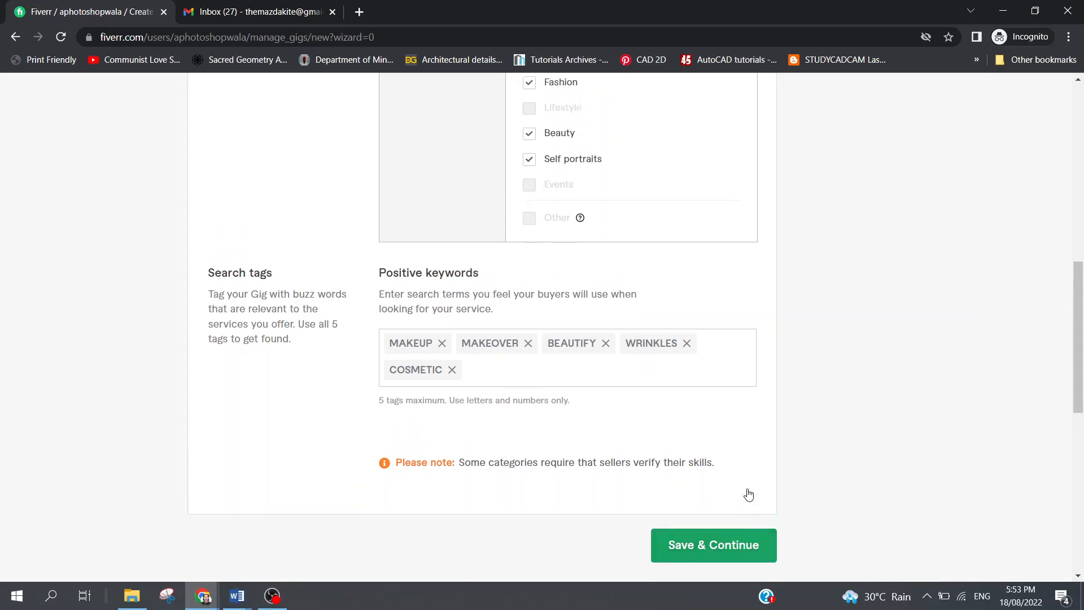
Step: Look over the gig metadata, deselect and reselect Self portraits, and try again to save and continue
scroll(542, 365, "down", 3)
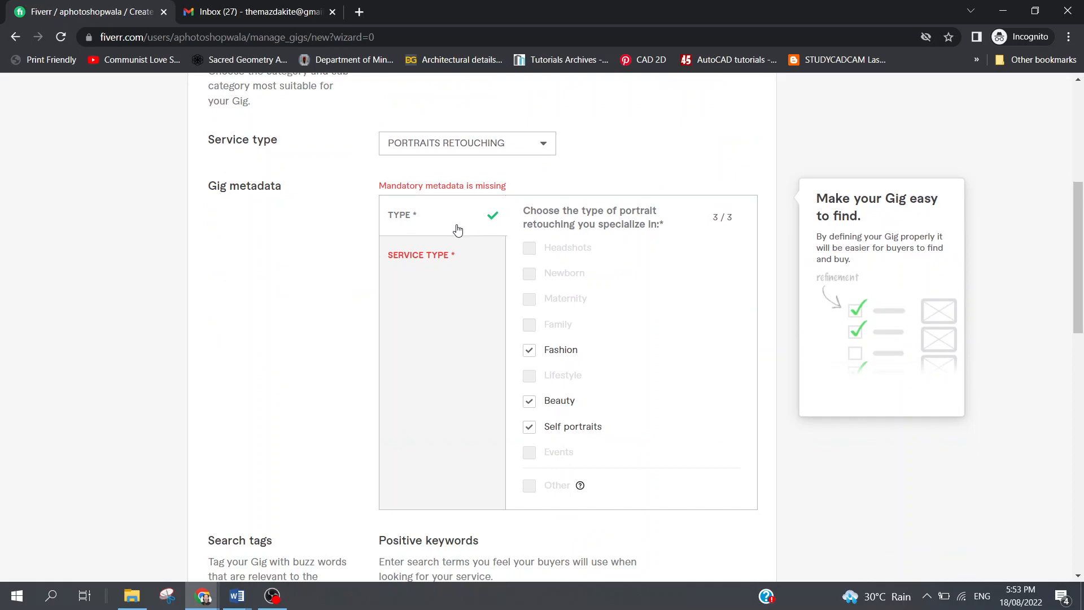
scroll(481, 220, "up", 1)
scroll(517, 225, "down", 4)
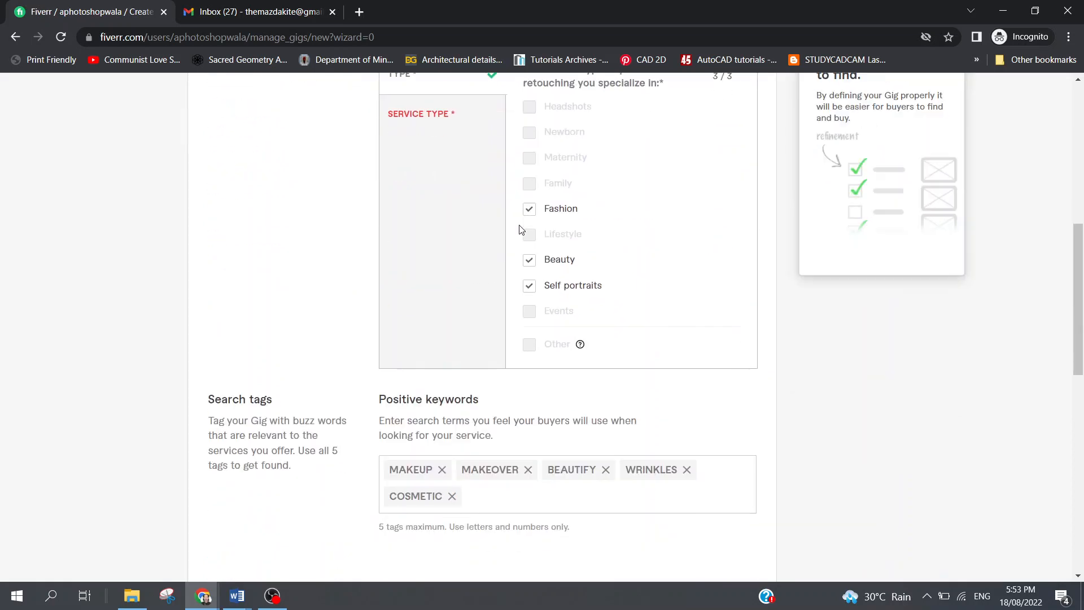
scroll(543, 260, "down", 1)
scroll(547, 262, "up", 6)
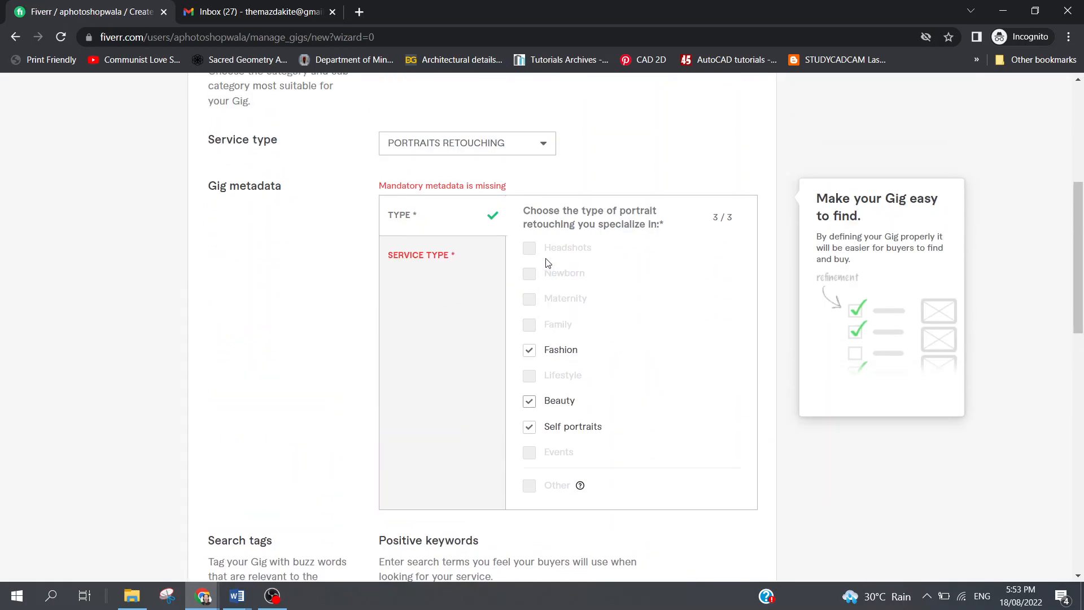
scroll(547, 263, "down", 2)
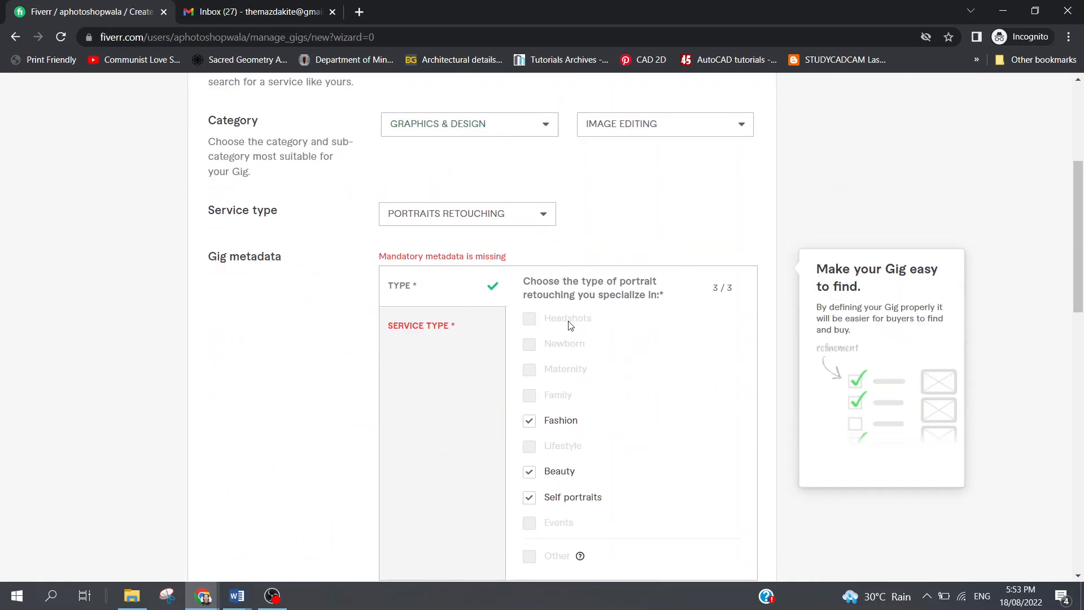
scroll(429, 337, "down", 2)
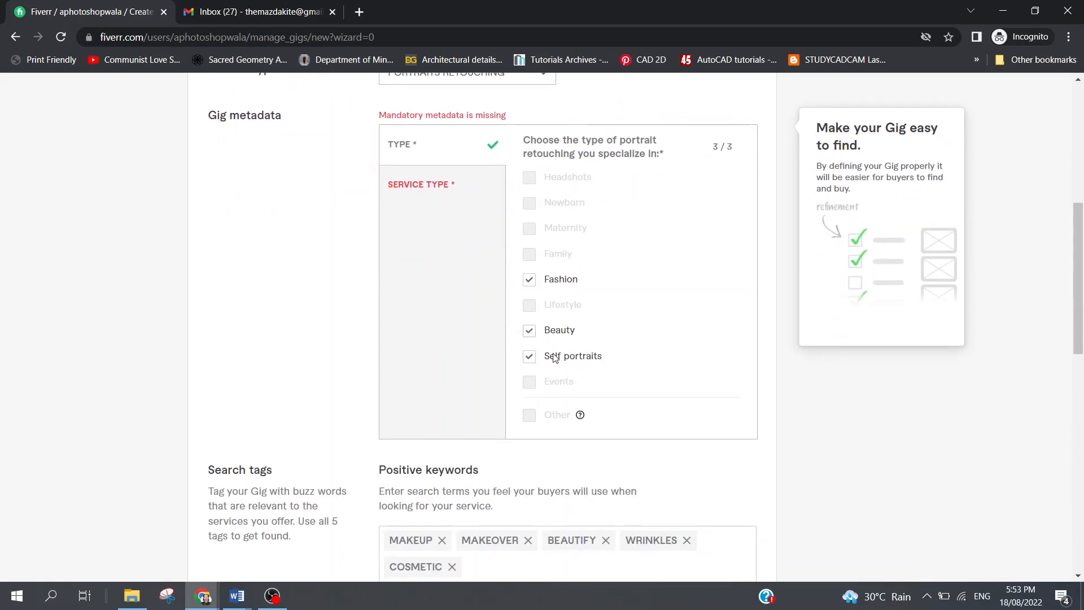
left_click(530, 358)
left_click(530, 358)
scroll(439, 341, "down", 5)
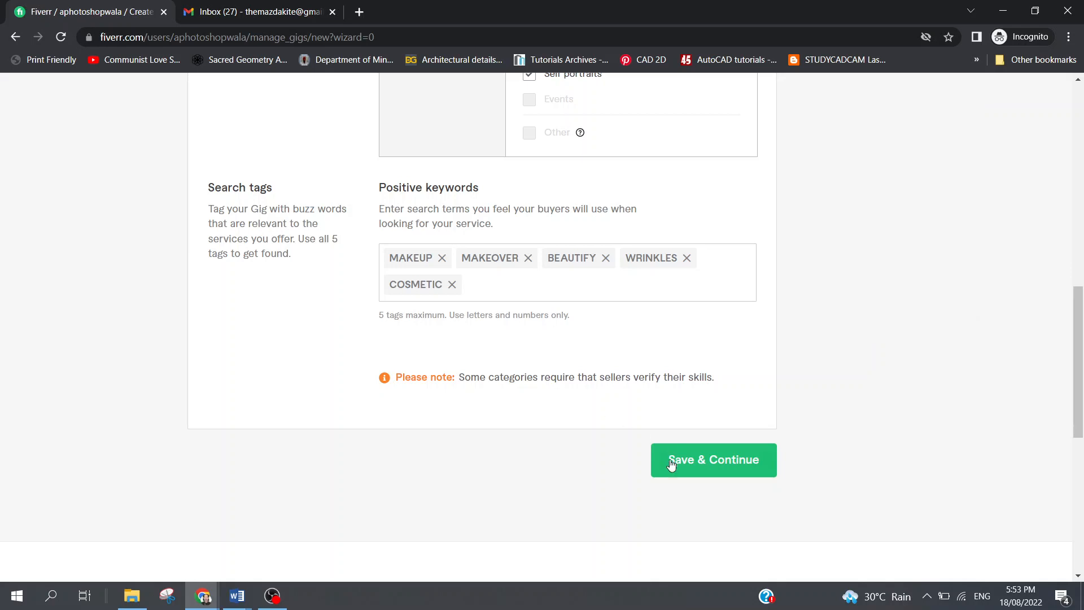
left_click(671, 464)
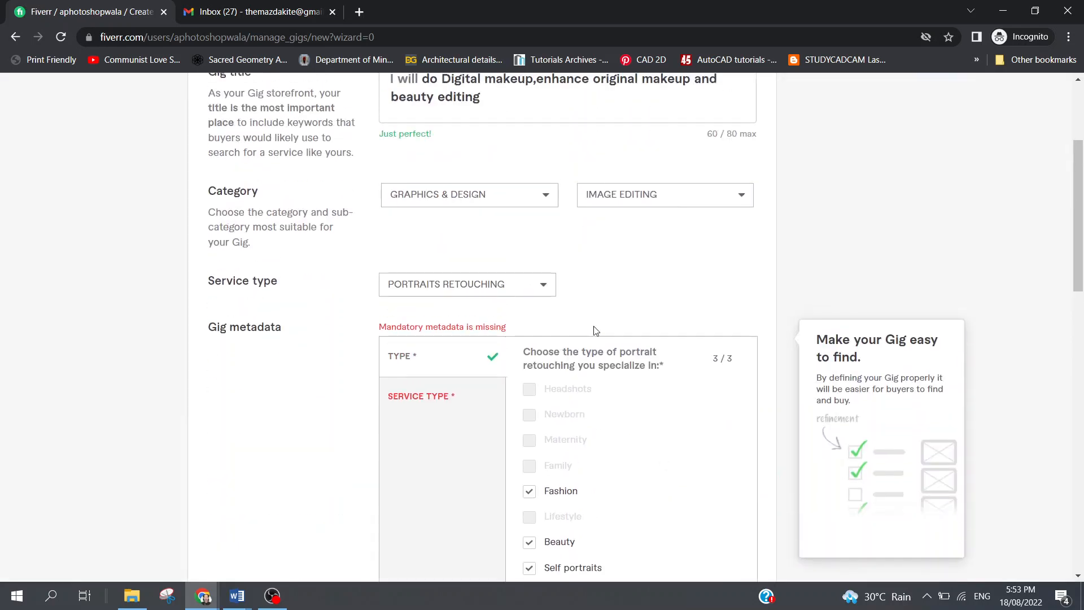
Step: Deselect Fashion, Beauty and Self portraits in the portrait retouching types
scroll(640, 281, "up", 3)
scroll(638, 278, "down", 3)
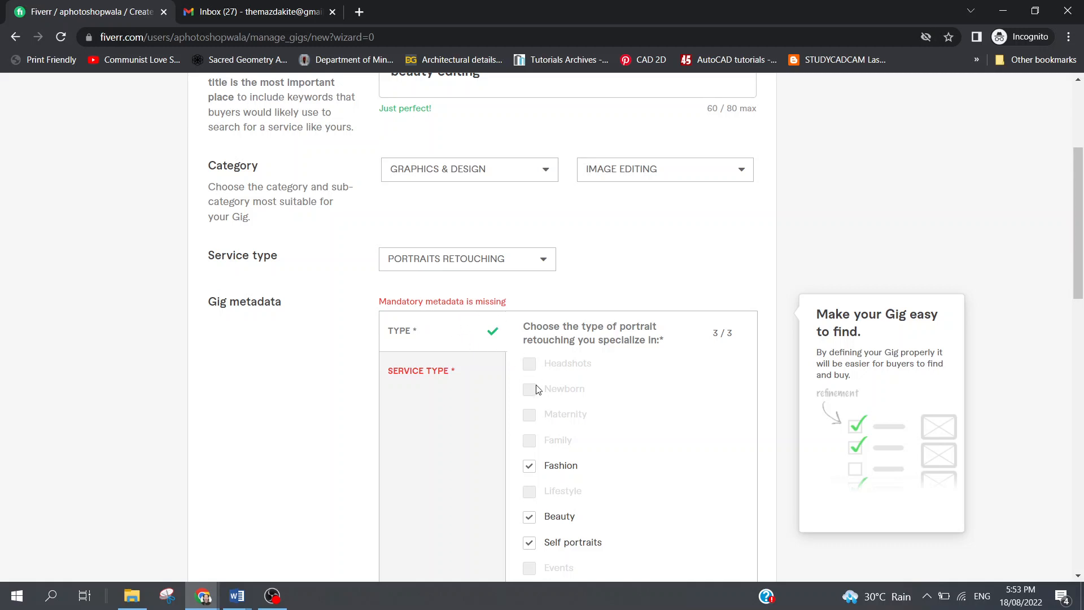
scroll(545, 389, "down", 3)
left_click(529, 325)
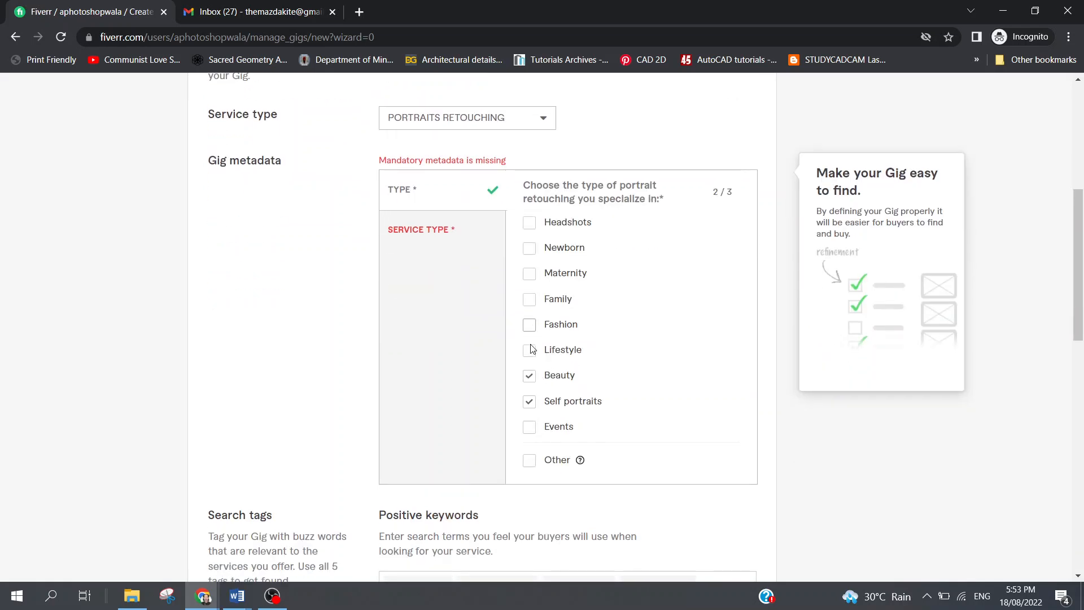
left_click(529, 376)
left_click(529, 401)
Step: Select Other as the portrait retouching type in the gig metadata
scroll(453, 339, "down", 4)
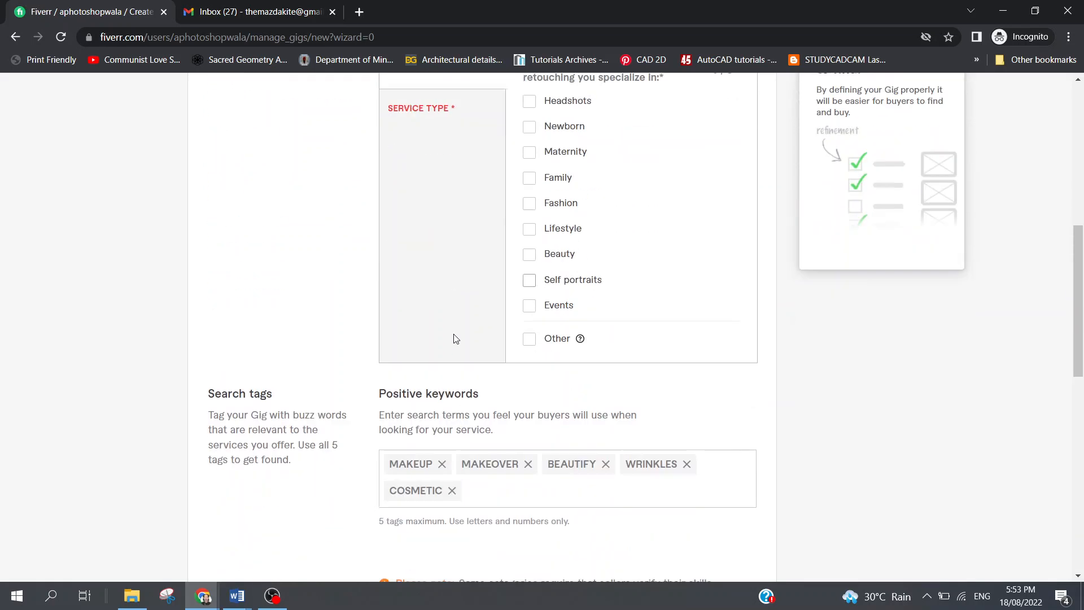
left_click(530, 250)
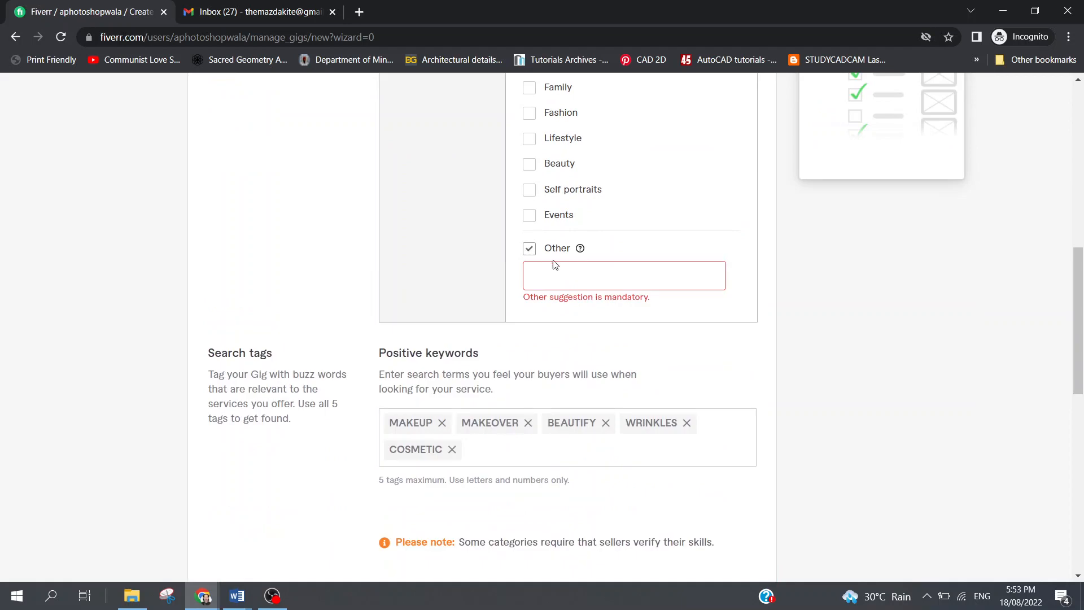
scroll(584, 285, "up", 3)
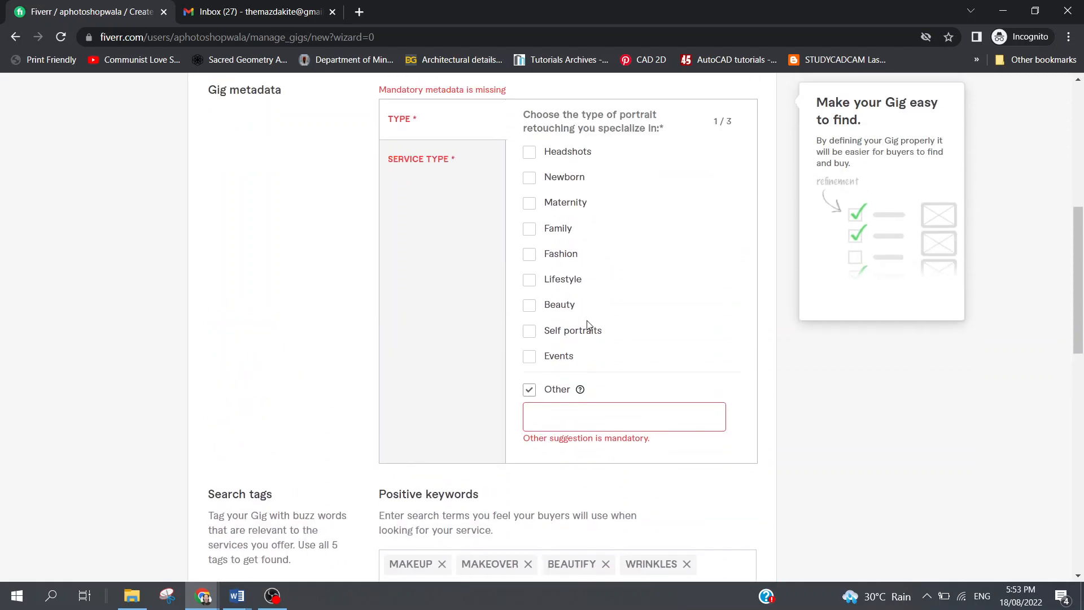
Step: Deselect Other and select Fashion, Beauty and Headshots as the portrait retouching types in the gig metadata
left_click(546, 396)
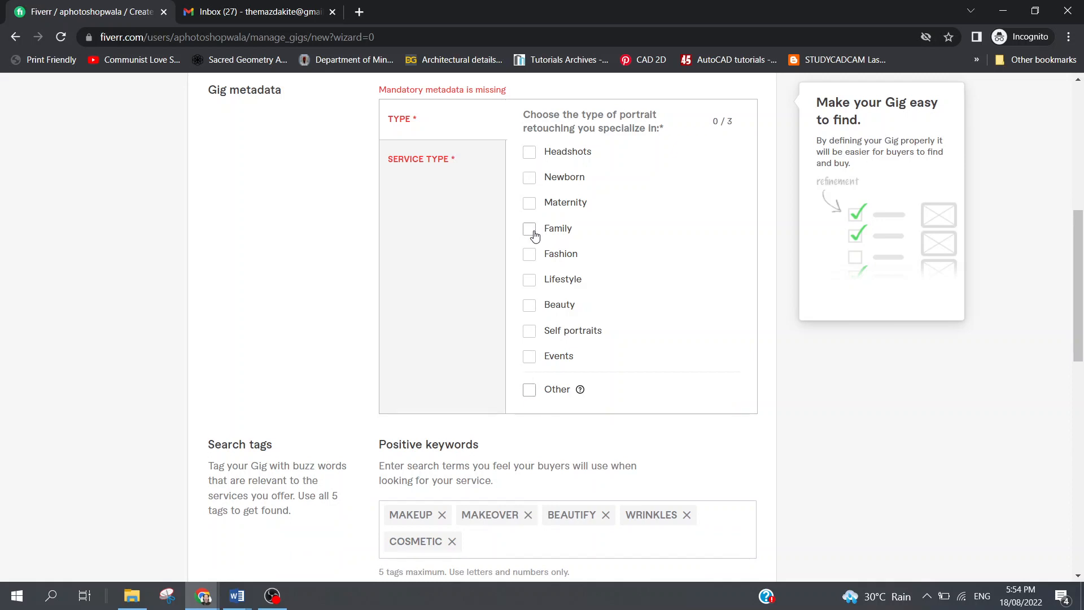
left_click(529, 254)
left_click(530, 309)
scroll(582, 233, "down", 2)
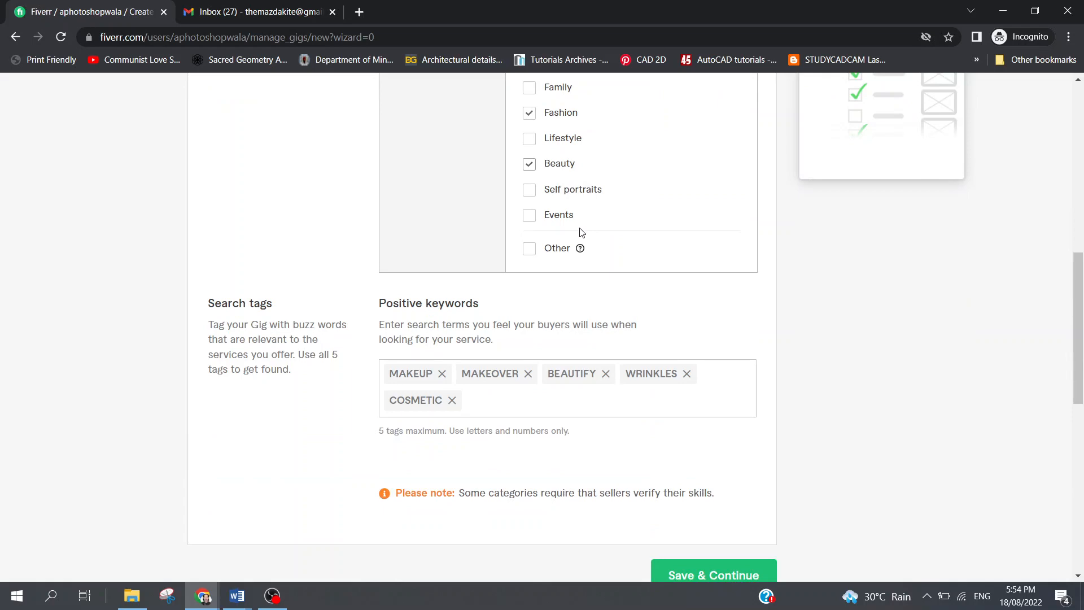
scroll(674, 556, "up", 6)
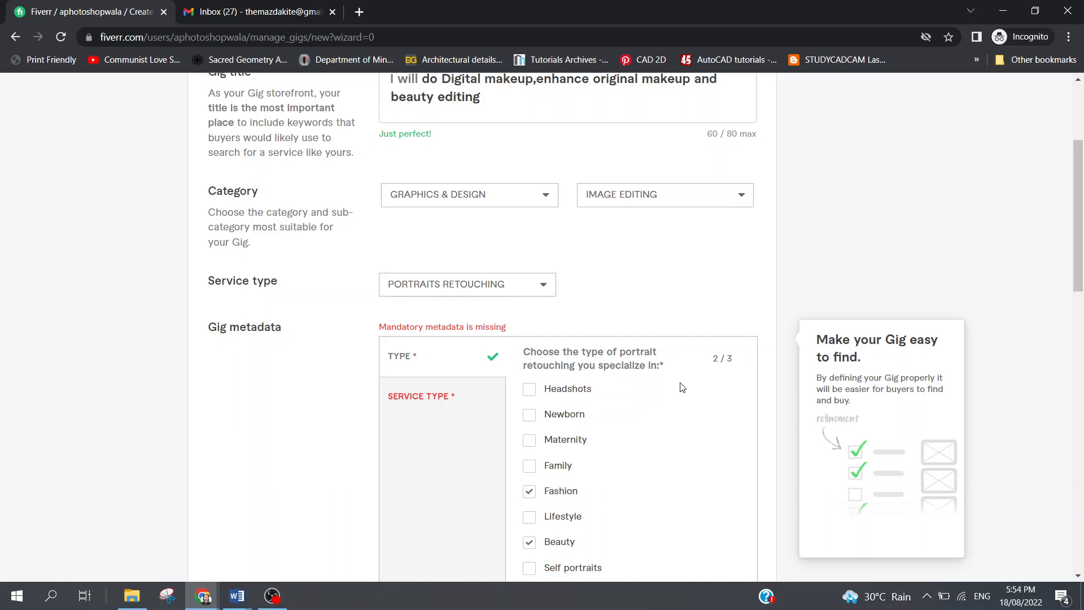
left_click(530, 392)
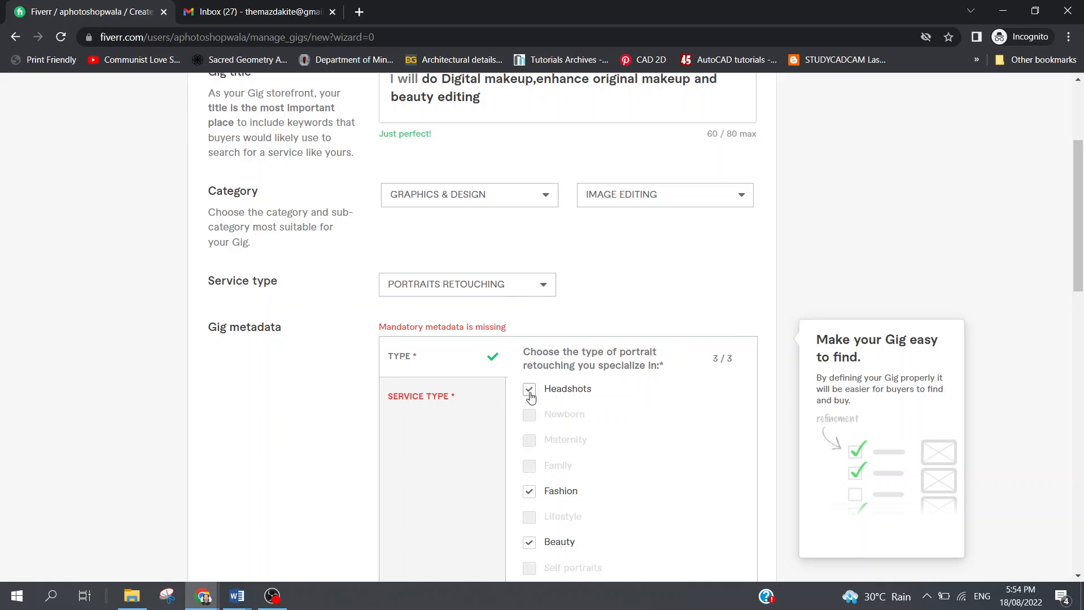
Step: Try to save the gig overview and continue, and check the overview form for missing entries
scroll(530, 397, "down", 8)
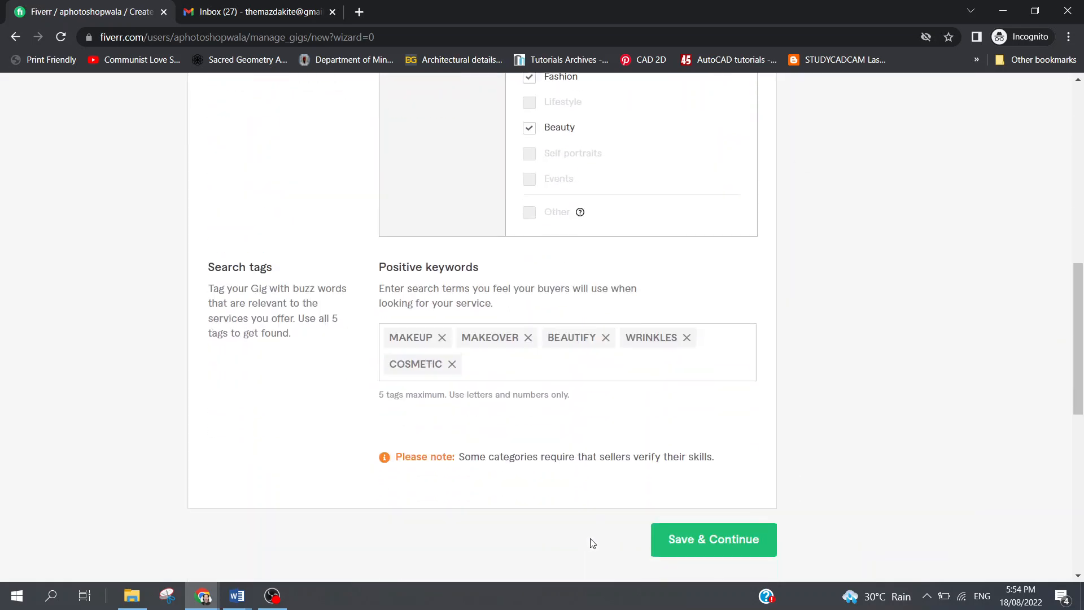
left_click(722, 531)
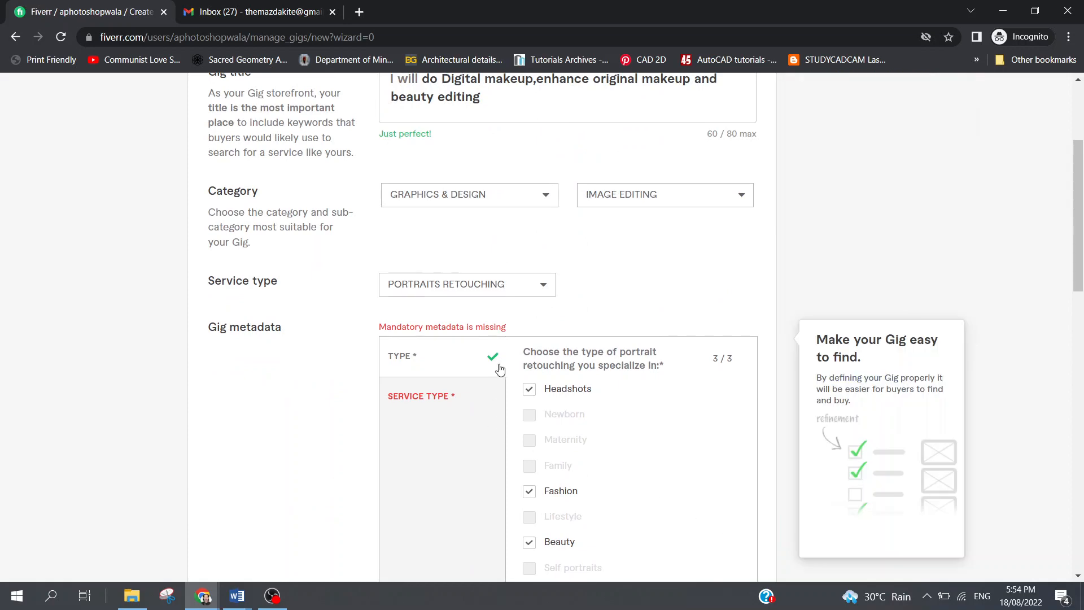
scroll(642, 249, "up", 3)
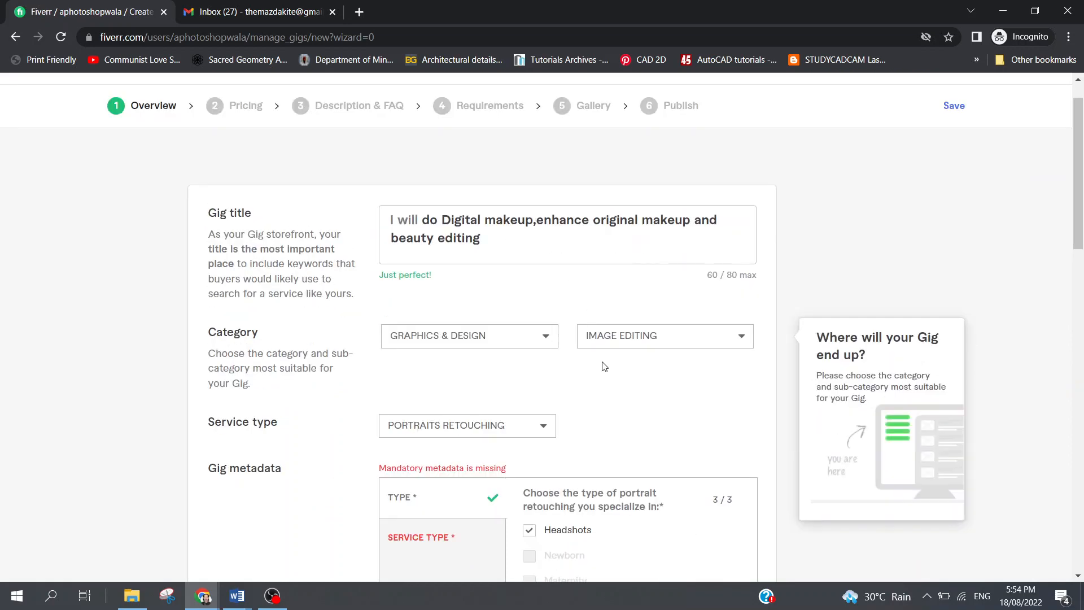
scroll(604, 366, "down", 3)
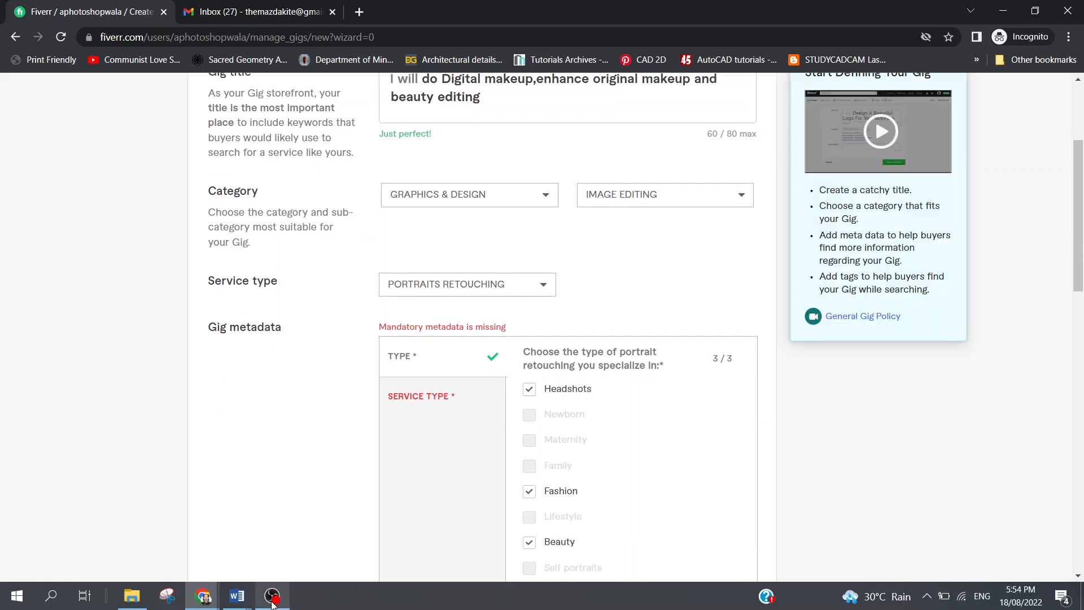
mouse_move(272, 602)
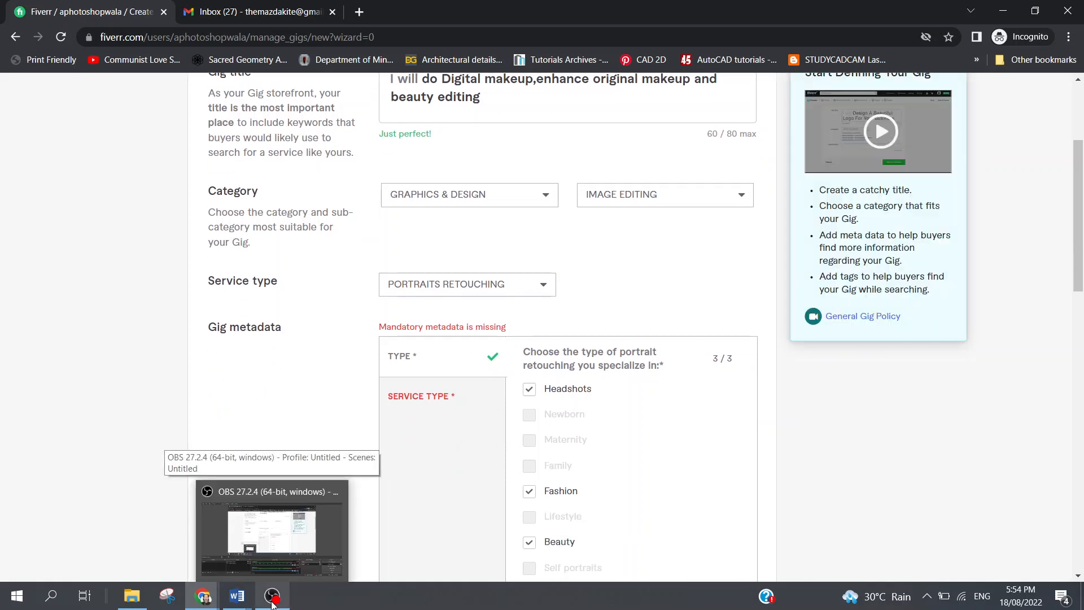
left_click(272, 597)
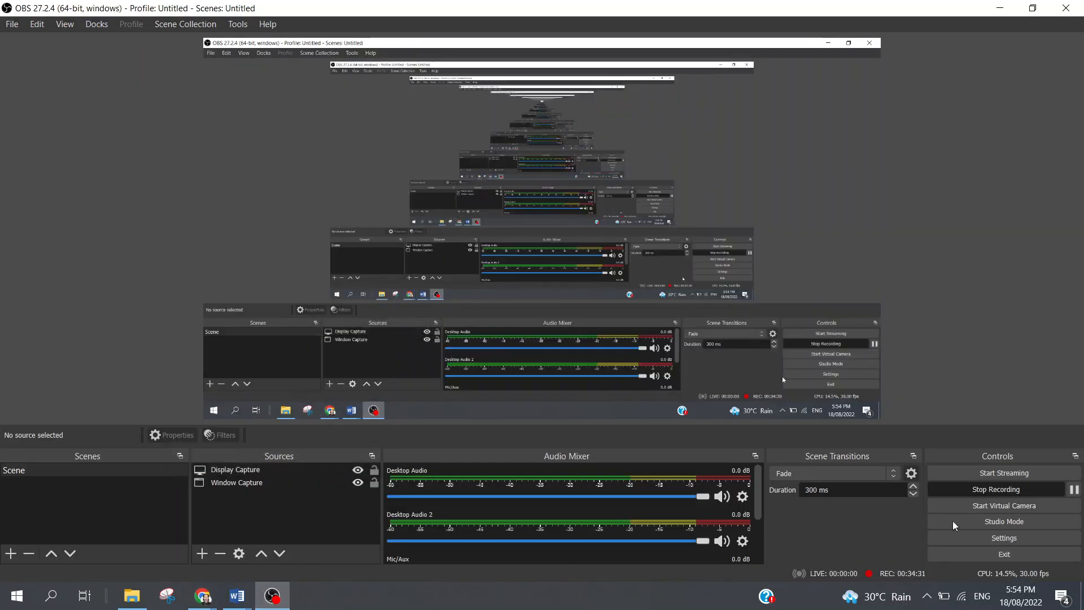
left_click(1074, 489)
left_click(1074, 488)
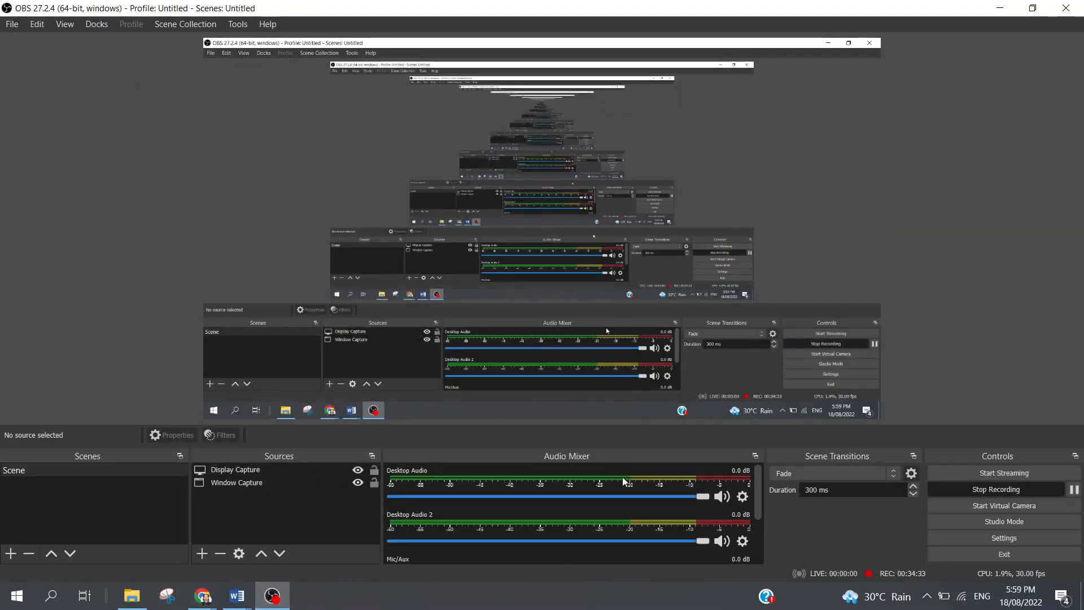
mouse_move(203, 596)
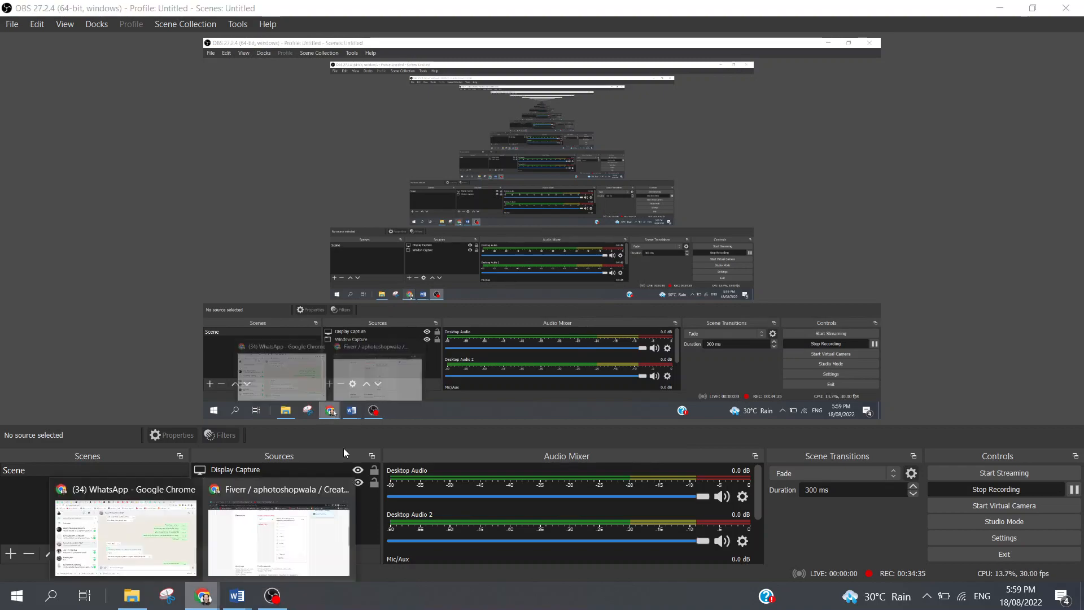
left_click(282, 507)
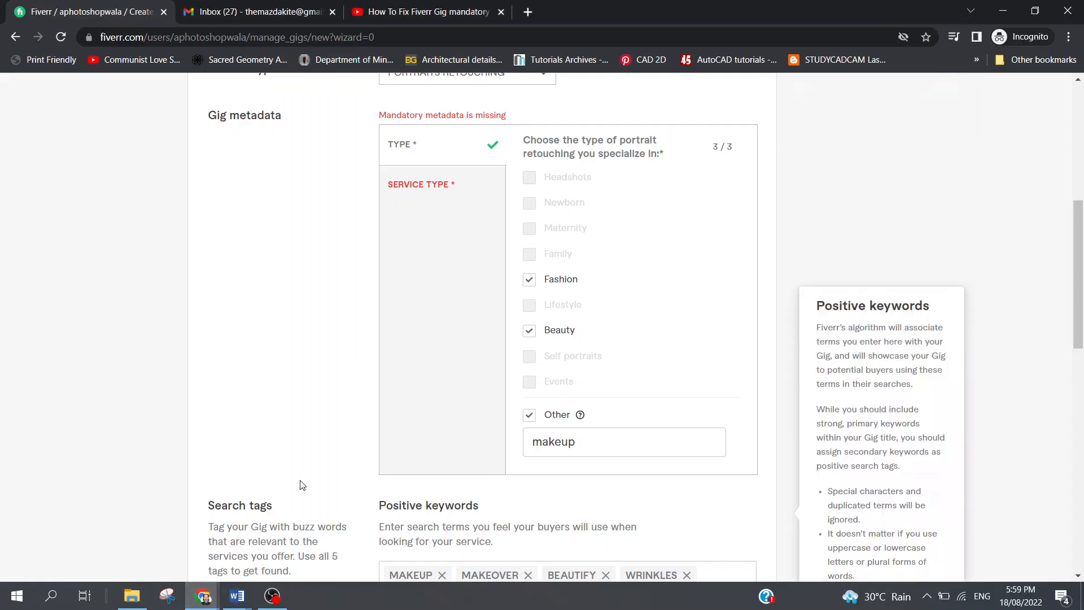
Step: Select Virtual makeup and Skin retouching under the service type in the gig metadata
left_click(443, 185)
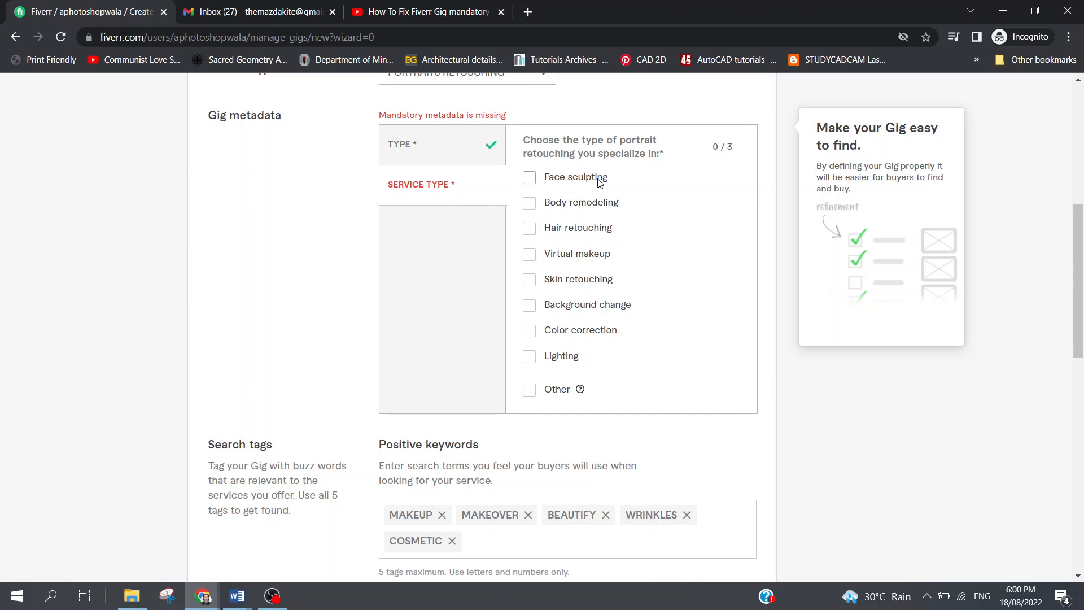
left_click(428, 151)
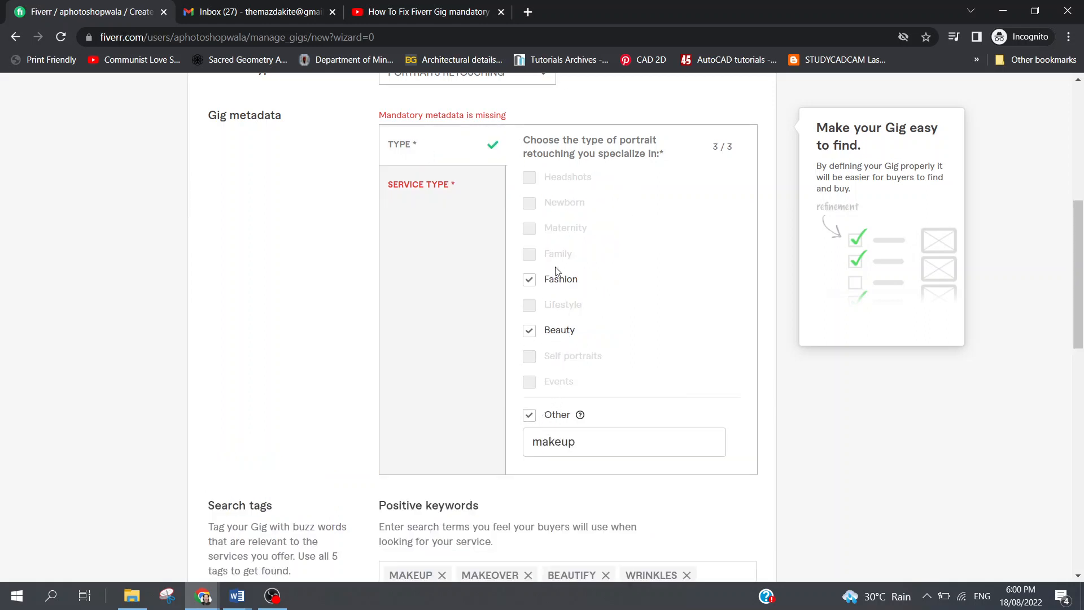
left_click(433, 191)
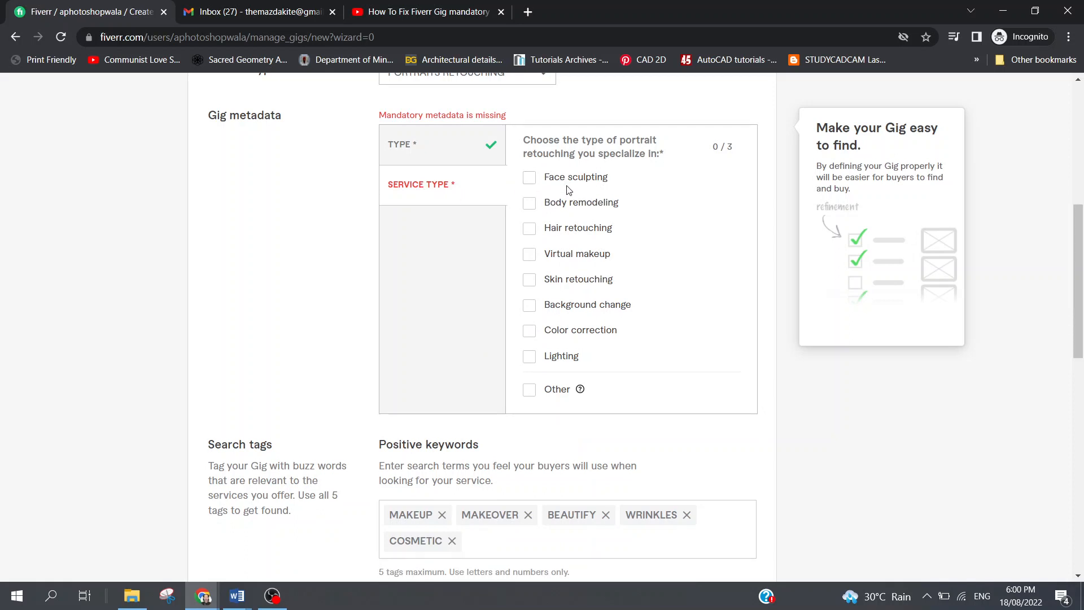
left_click(530, 254)
left_click(530, 264)
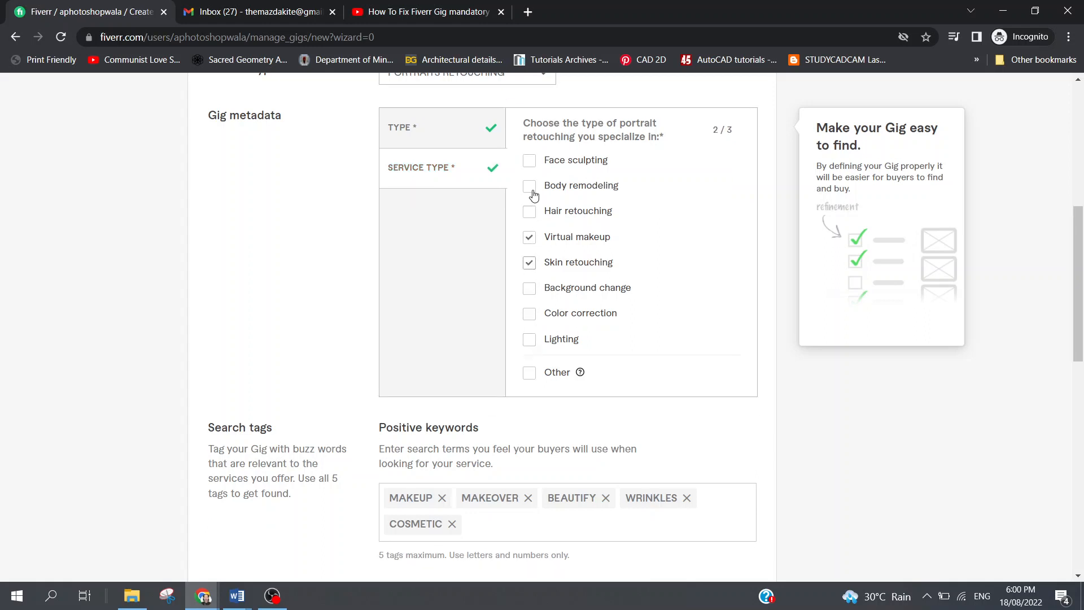
left_click(533, 221)
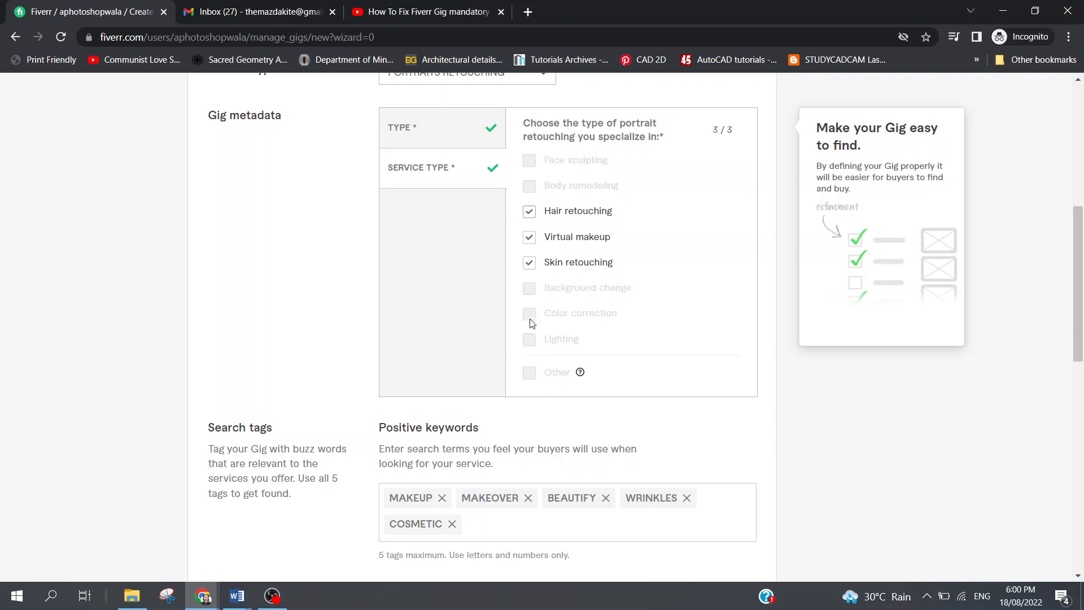
left_click(533, 214)
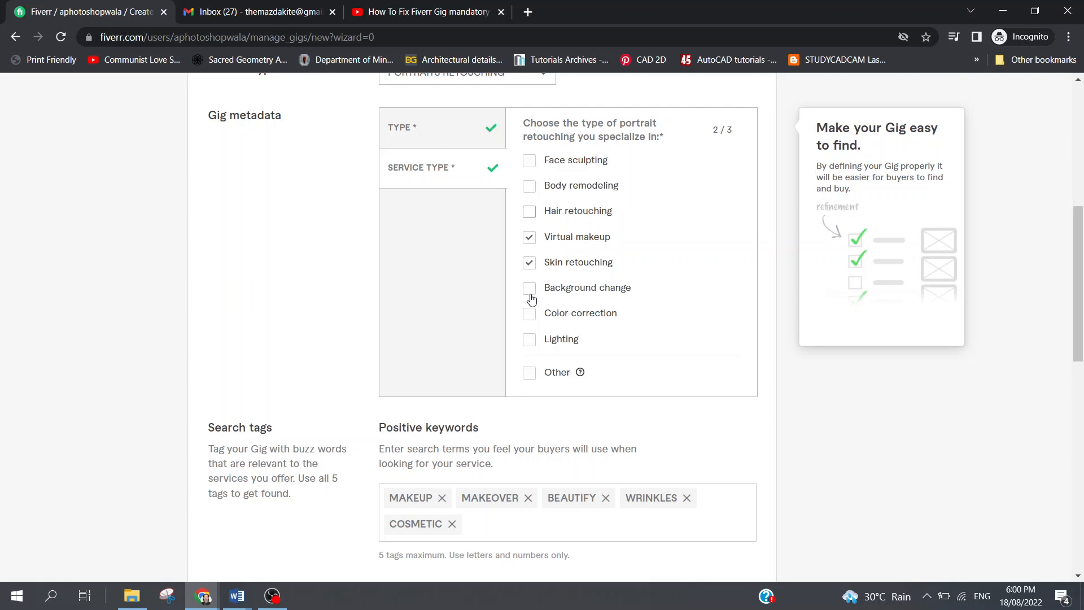
left_click(530, 342)
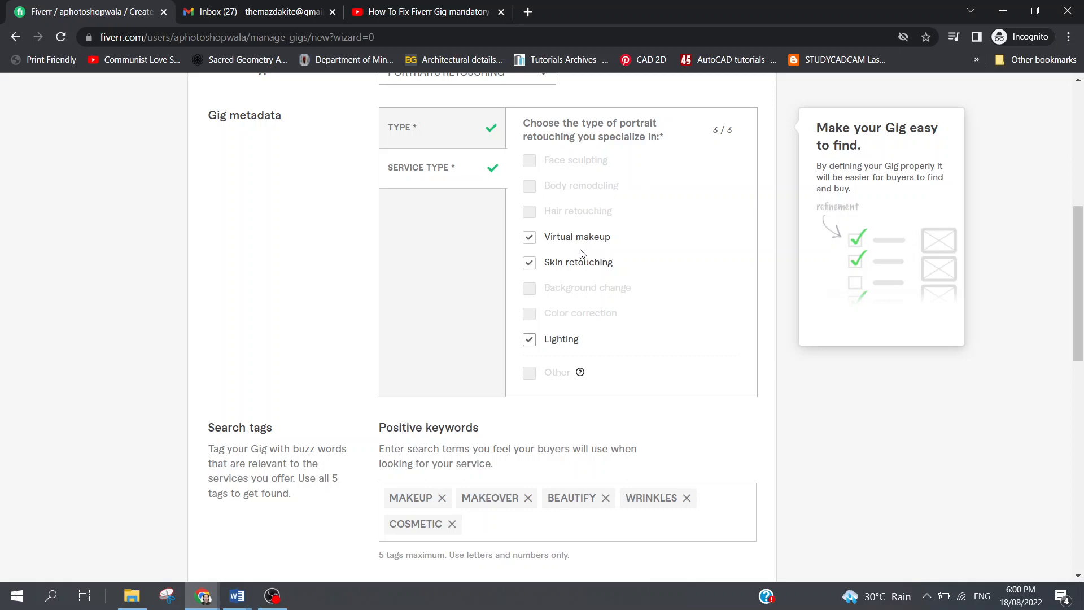
left_click(531, 343)
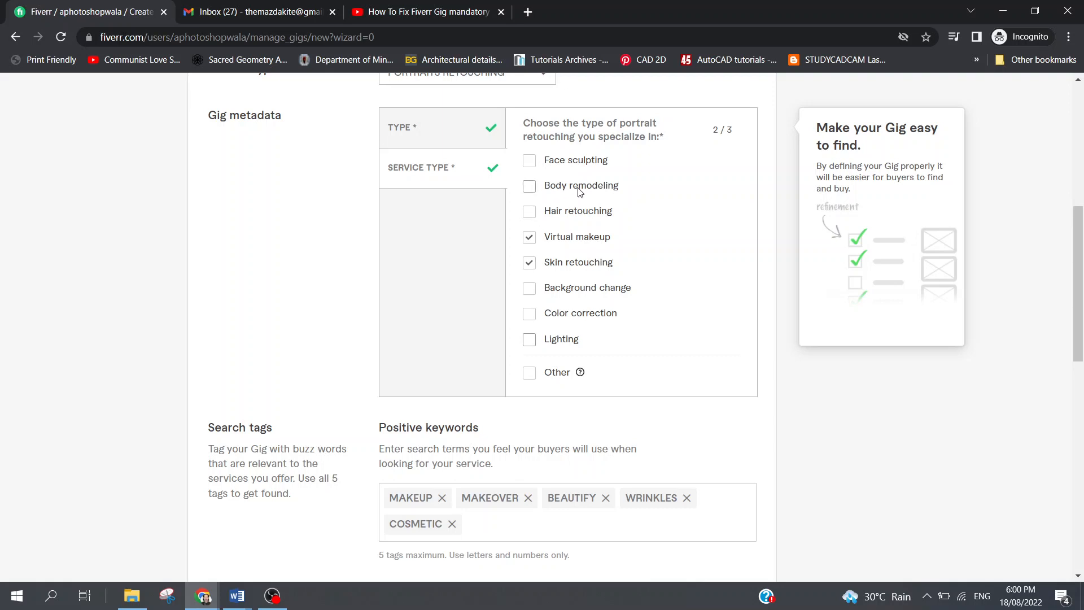
Step: Add Body remodeling as the third service type, and save the gig overview to continue to pricing
left_click(555, 192)
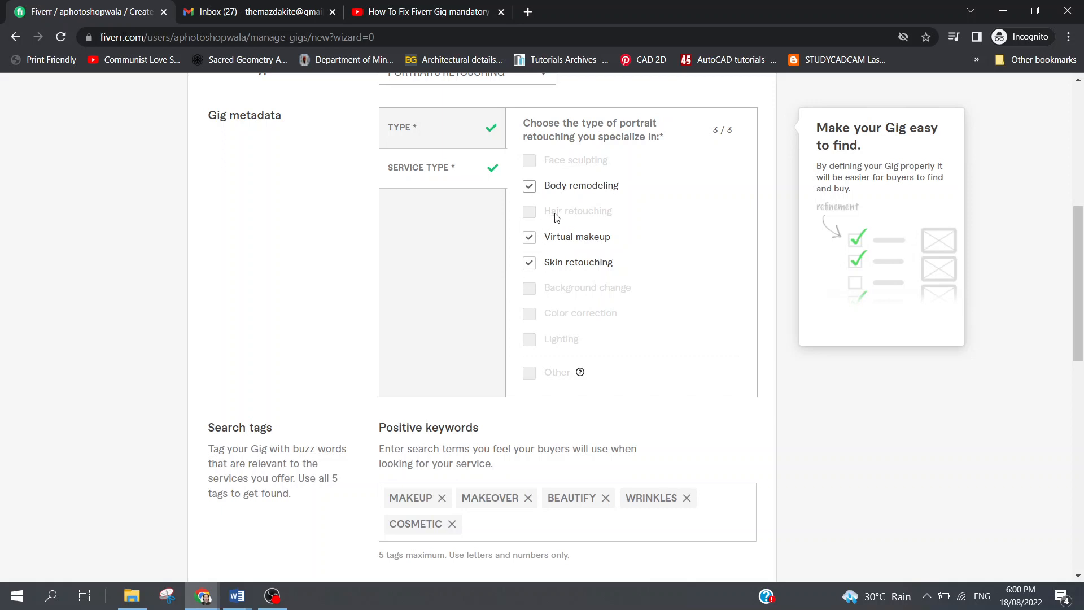
scroll(474, 322, "down", 3)
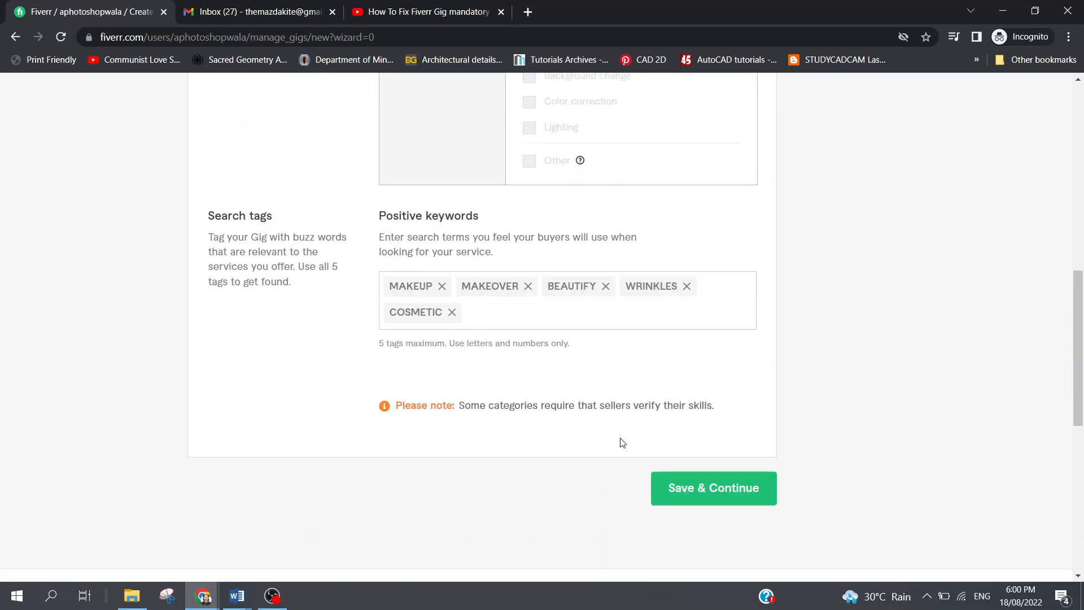
left_click(713, 491)
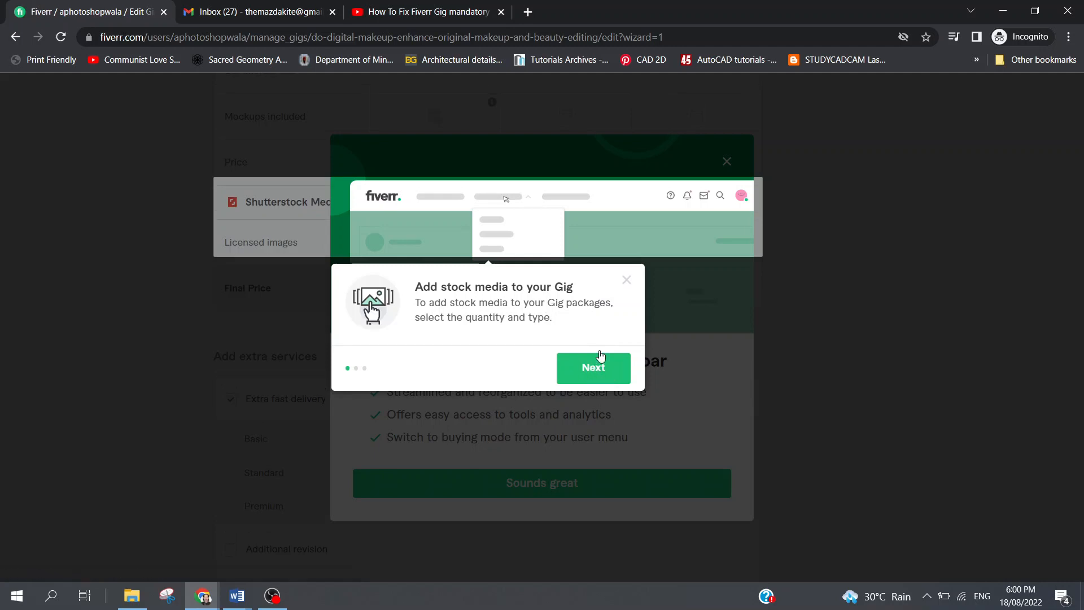
Step: Go through the stock media and package price tips and dismiss the new navigation bar introduction
left_click(614, 375)
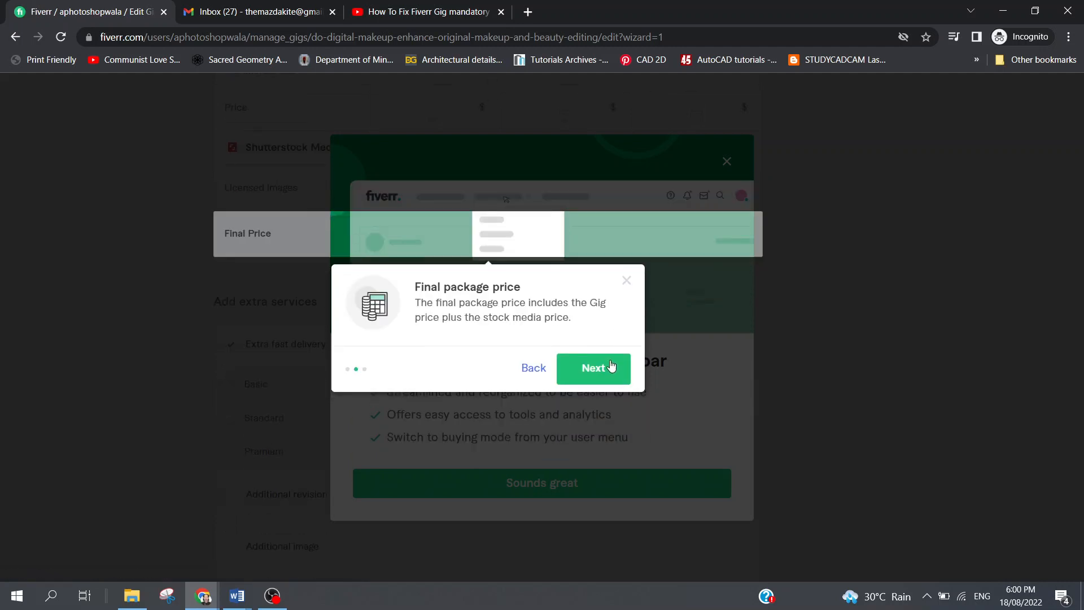
left_click(609, 364)
left_click(594, 366)
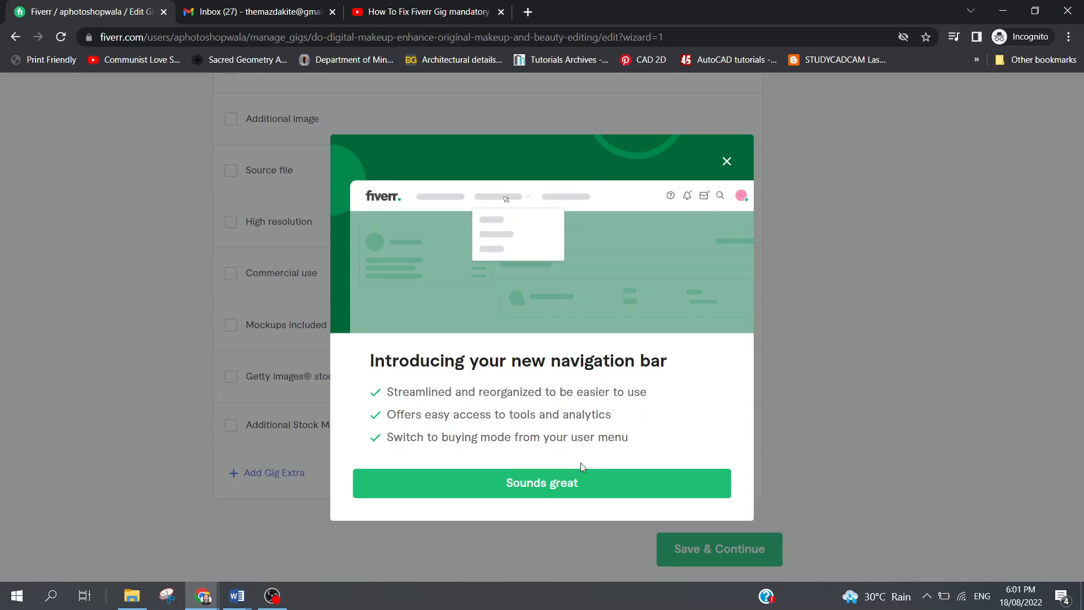
left_click(567, 484)
Step: Look over the Scope & Pricing form, including the Basic package's name and description fields
scroll(546, 387, "up", 5)
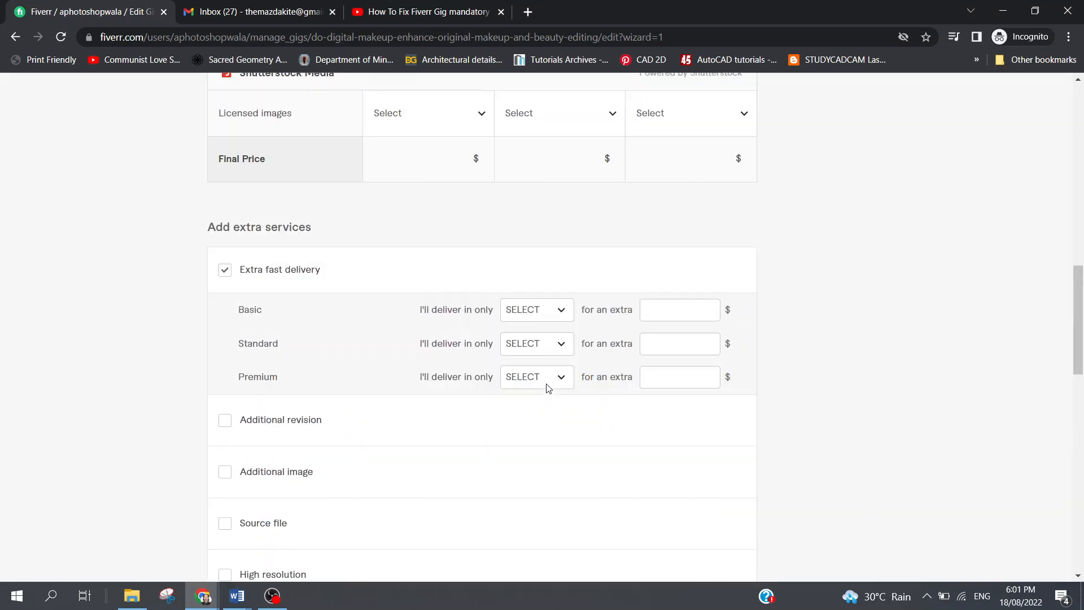
scroll(546, 387, "up", 15)
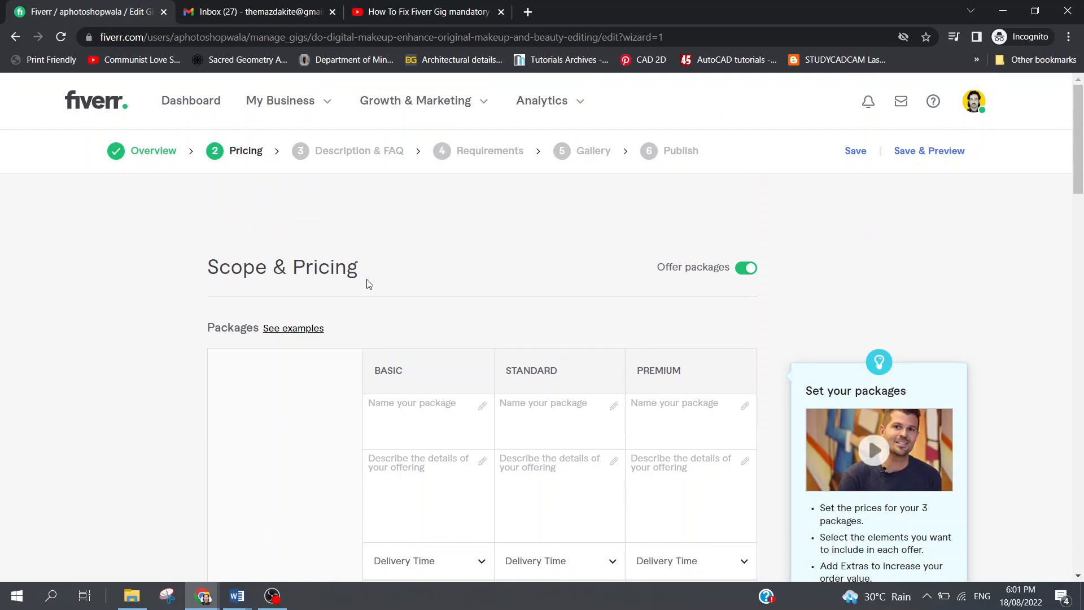
scroll(369, 284, "down", 3)
left_click(466, 274)
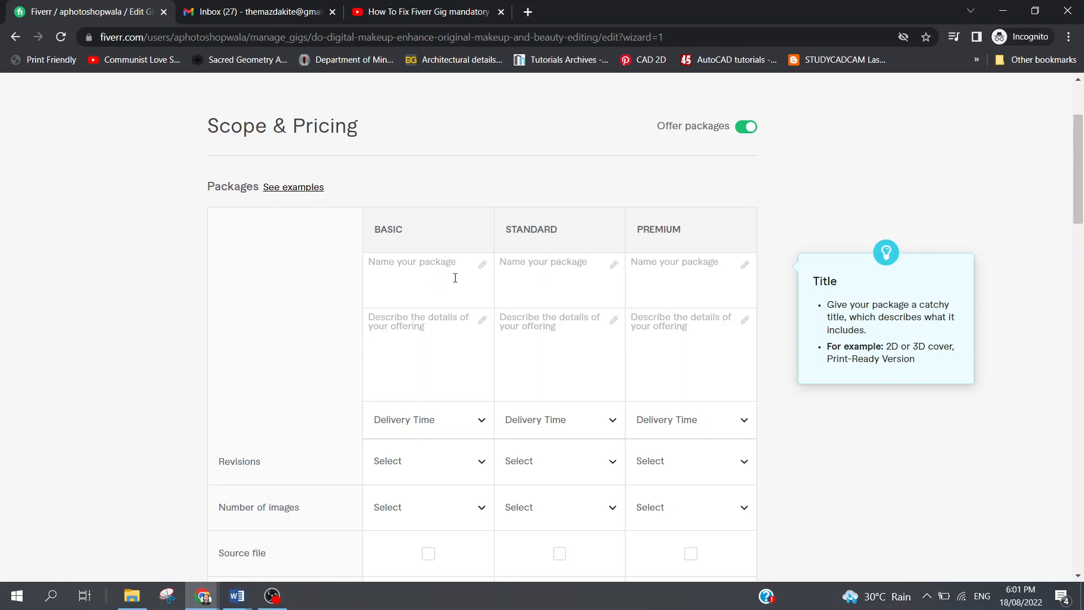
left_click(457, 266)
left_click(415, 338)
left_click(418, 268)
left_click(277, 600)
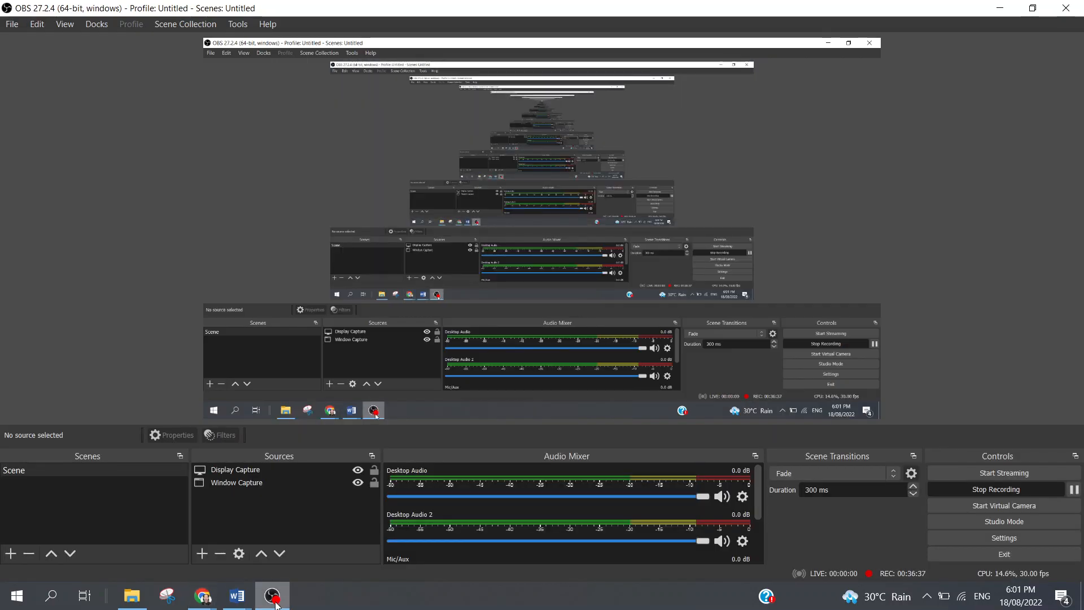
left_click(274, 601)
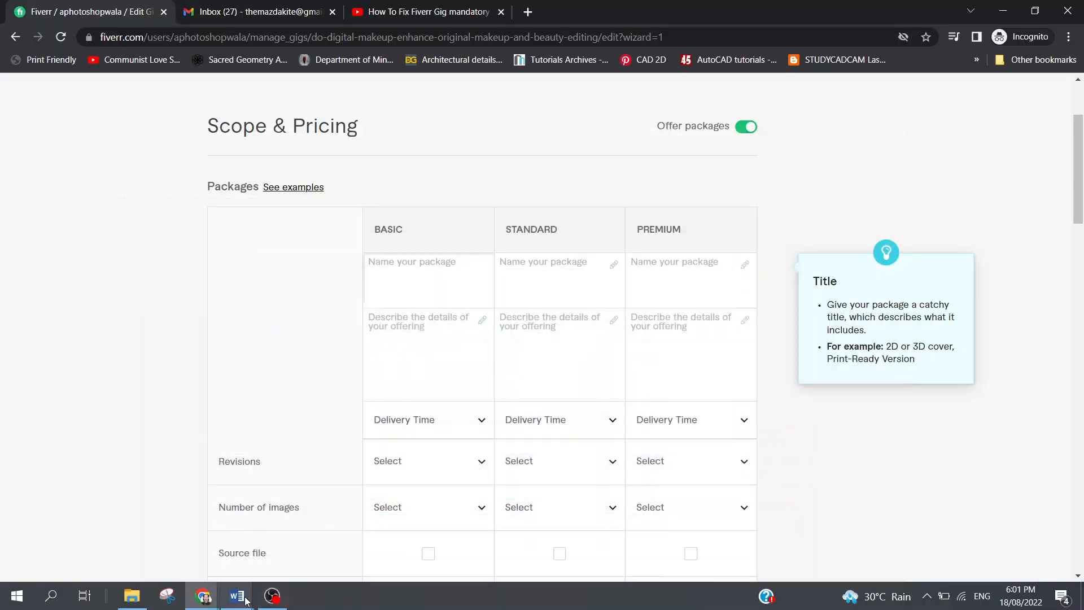
Step: Enter Bbbbas as the name of the Basic package
left_click(453, 282)
type("as")
left_click(260, 13)
left_click(125, 11)
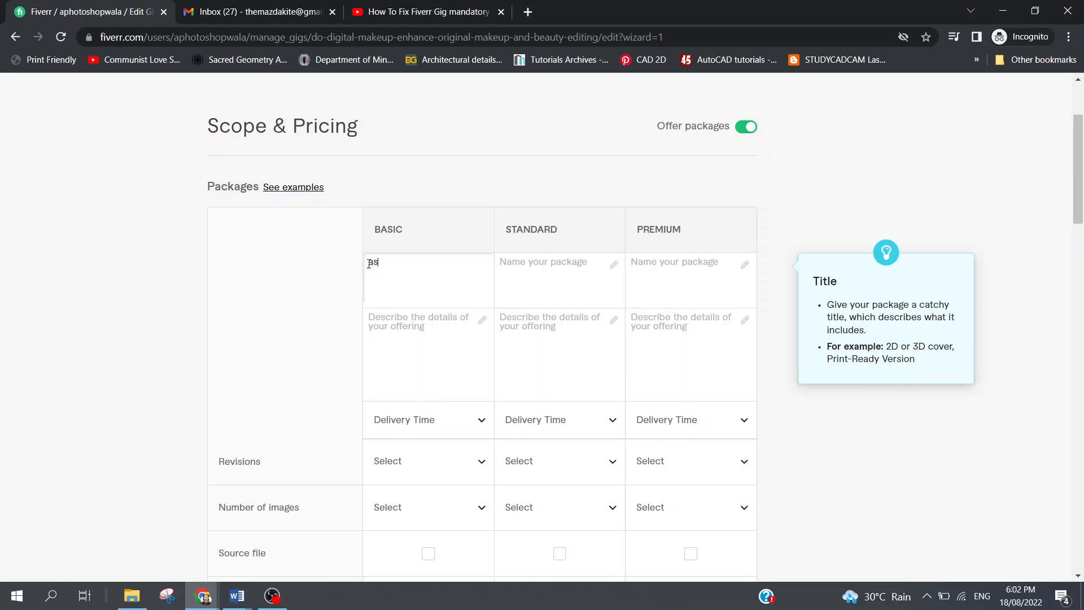
type("asd")
key("ctrl+a")
left_click(412, 12)
left_click(191, 17)
left_click(141, 13)
Step: Replace the placeholder name of the Basic package with Basic
scroll(401, 370, "down", 8)
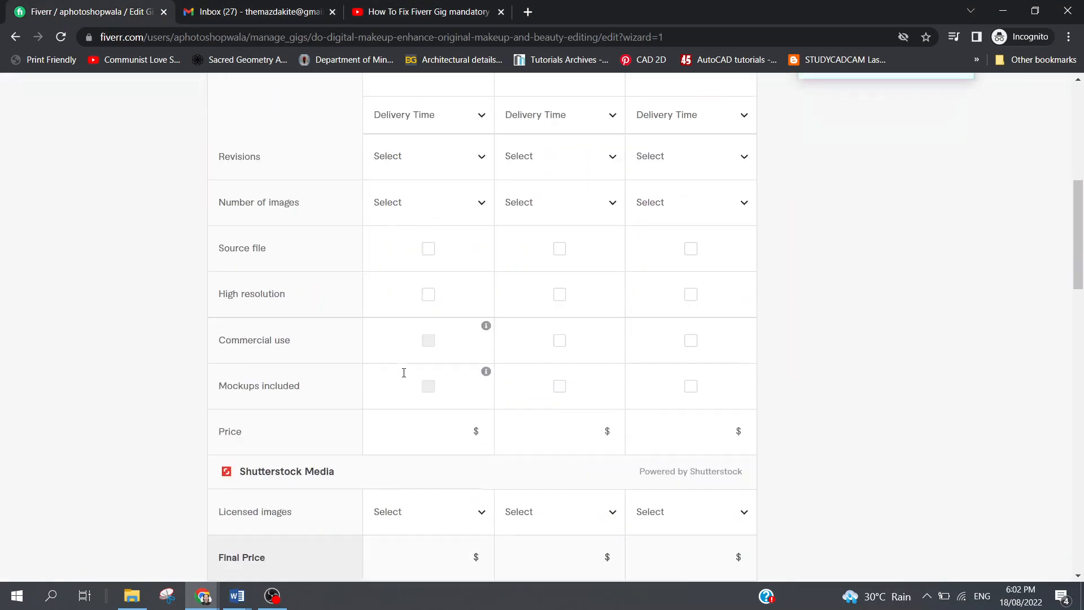
scroll(328, 299, "up", 9)
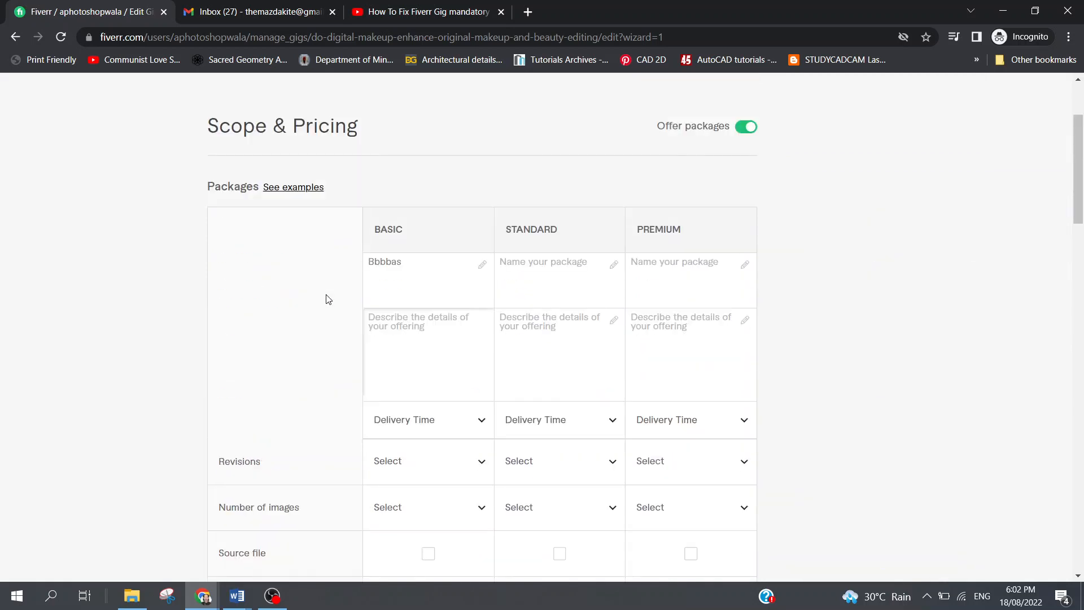
left_click(419, 413)
left_click_drag(418, 413, 337, 407)
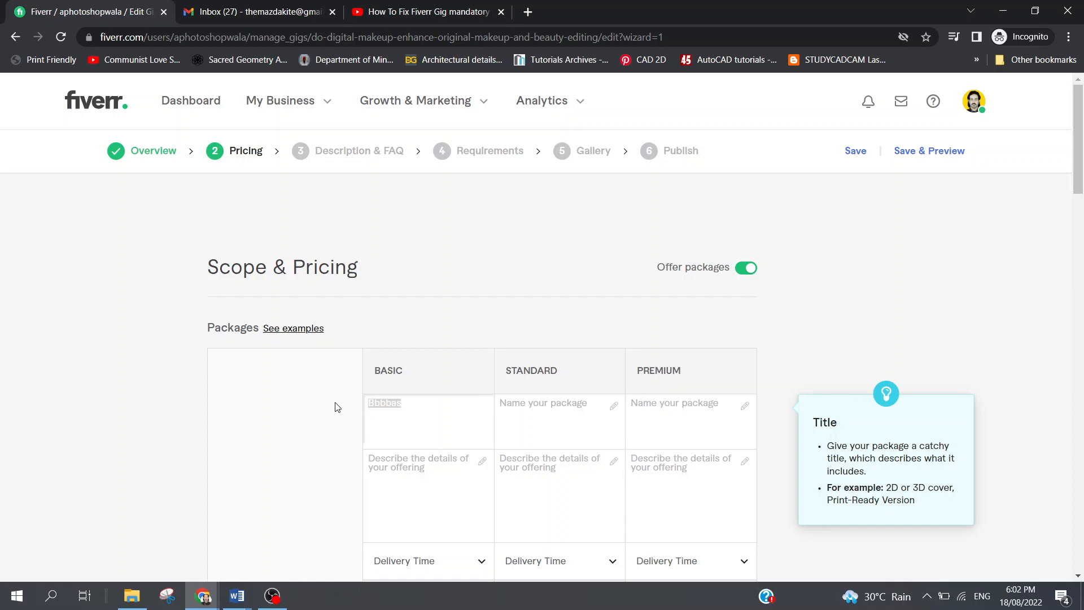
scroll(889, 249, "down", 2)
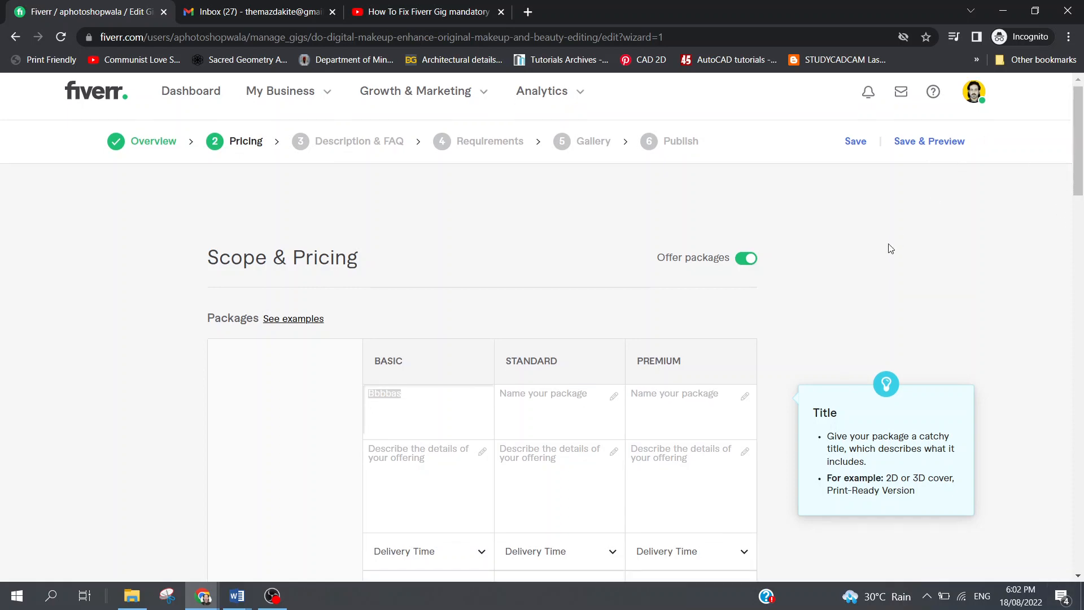
key("BackSpace")
scroll(886, 243, "up", 1)
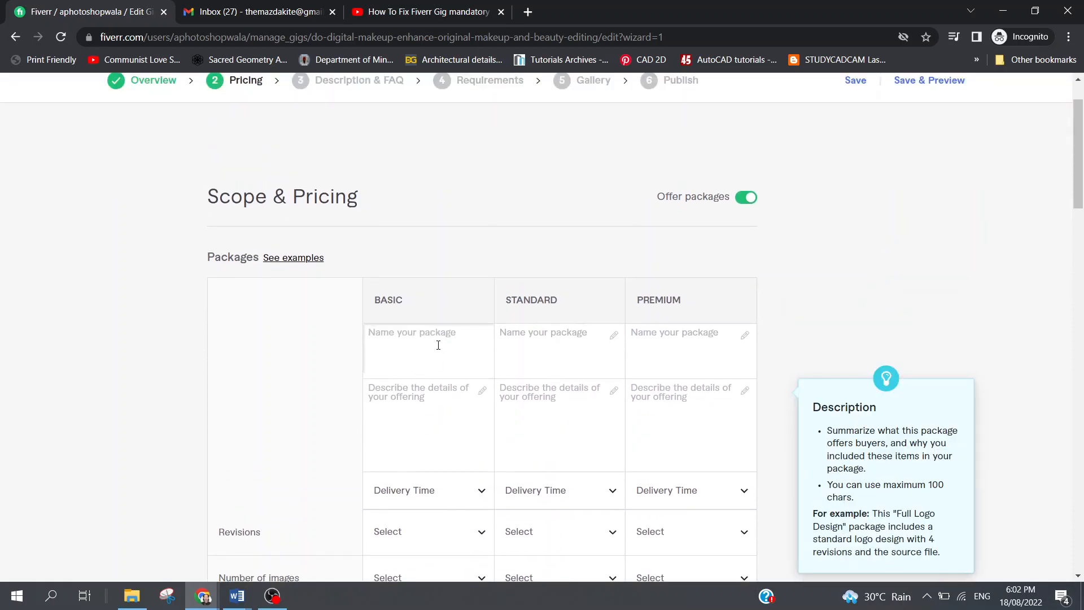
scroll(436, 339, "up", 1)
left_click(430, 402)
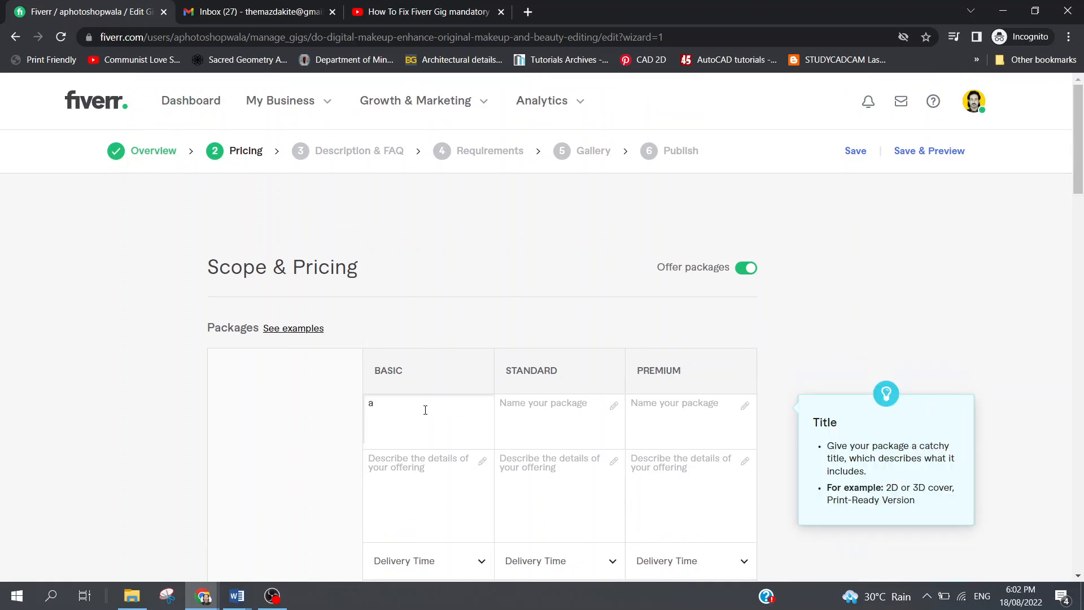
left_click_drag(370, 405, 357, 409)
scroll(658, 420, "down", 1)
scroll(659, 421, "down", 1)
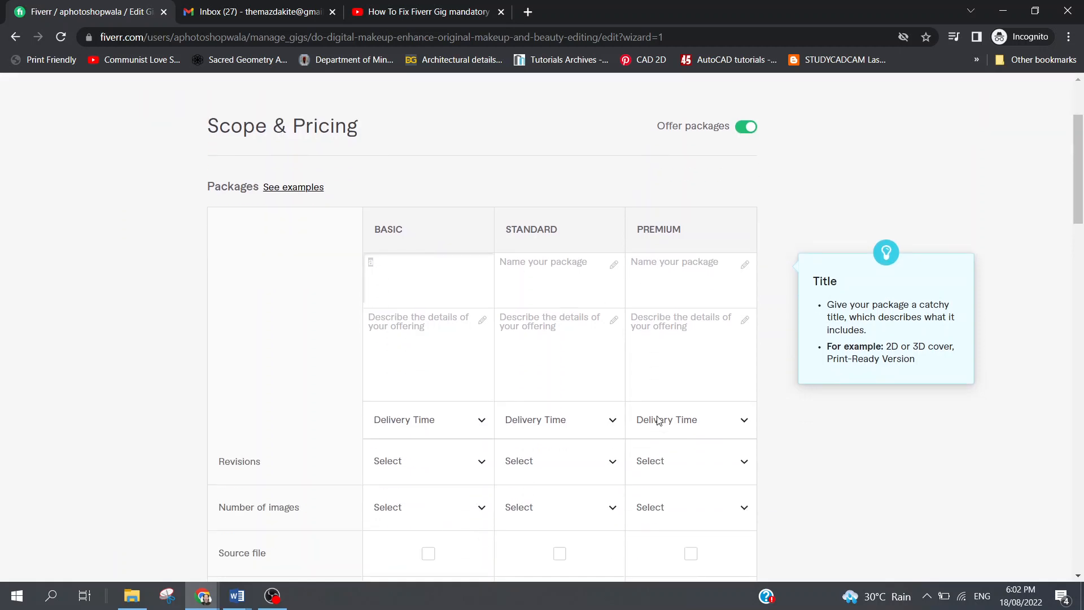
left_click(658, 420)
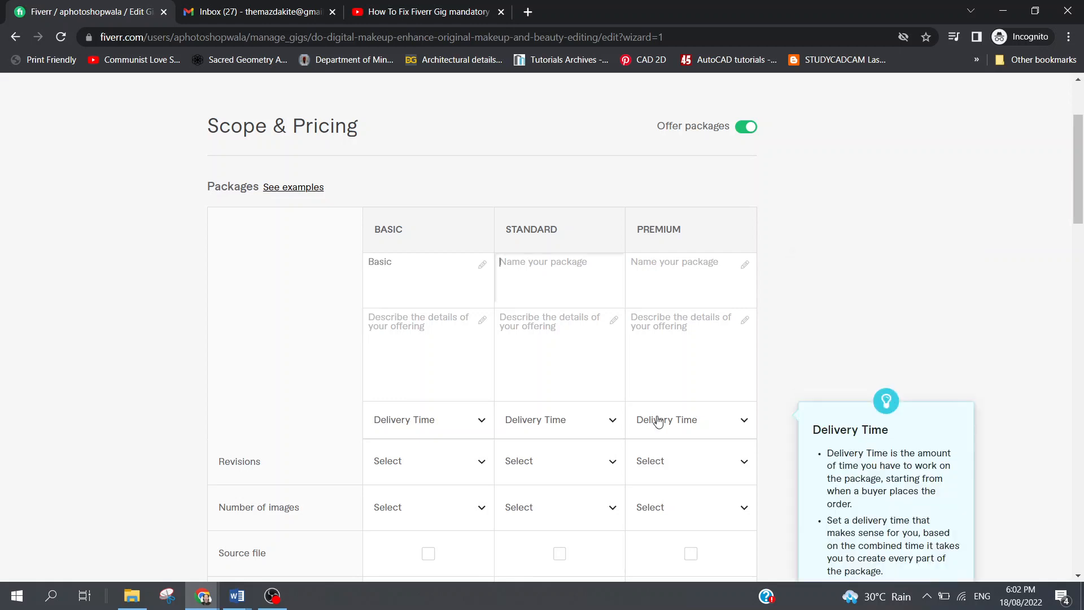
Step: Name the Standard package "a Bit complex" and move on to the Premium package's name
left_click(564, 286)
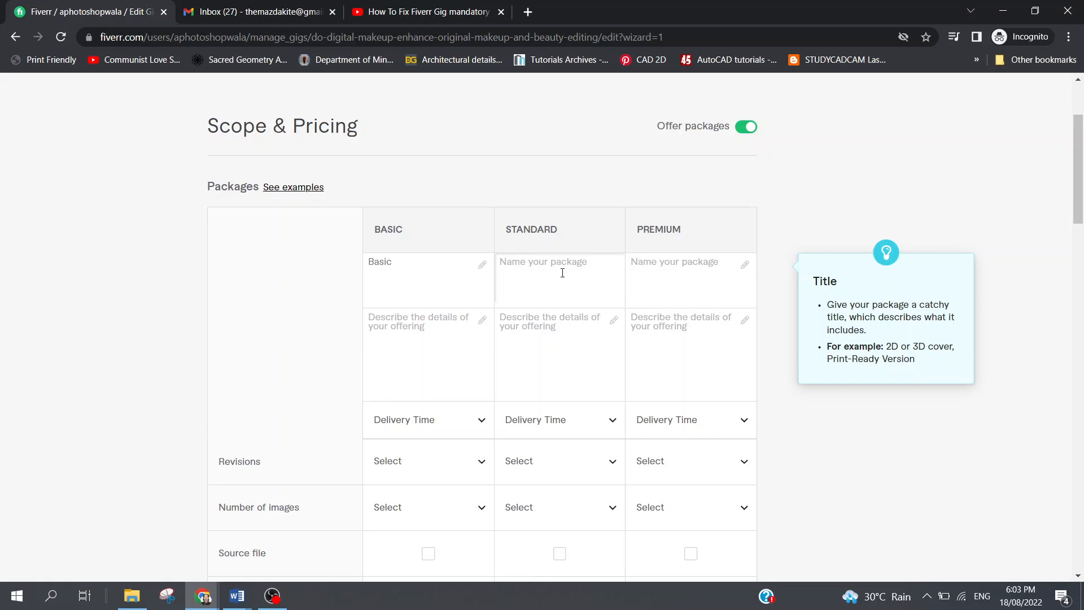
type("a Bit complex")
key("Tab")
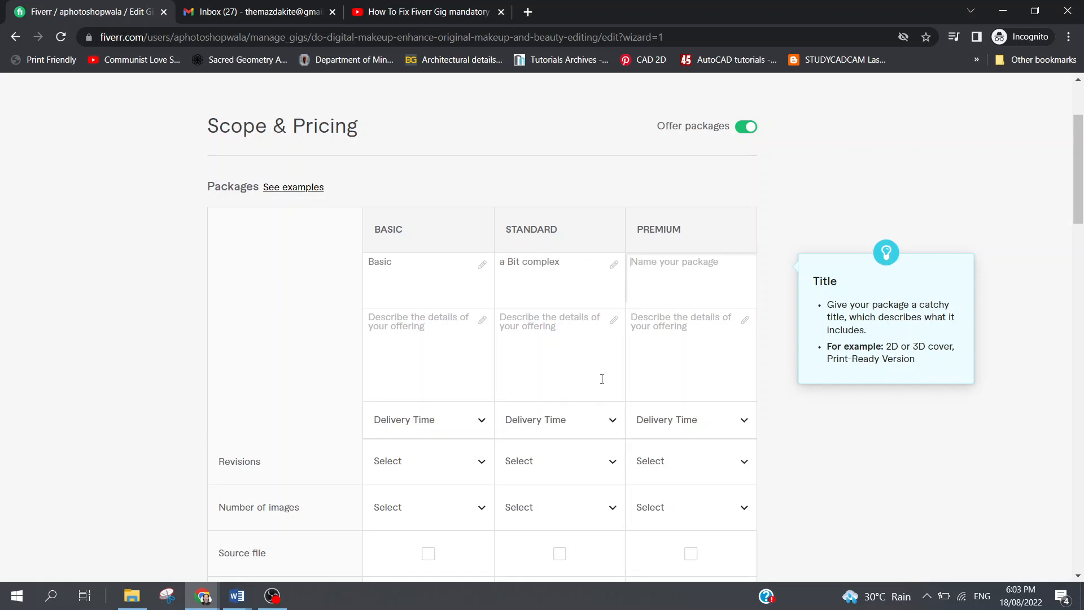
scroll(468, 320, "down", 3)
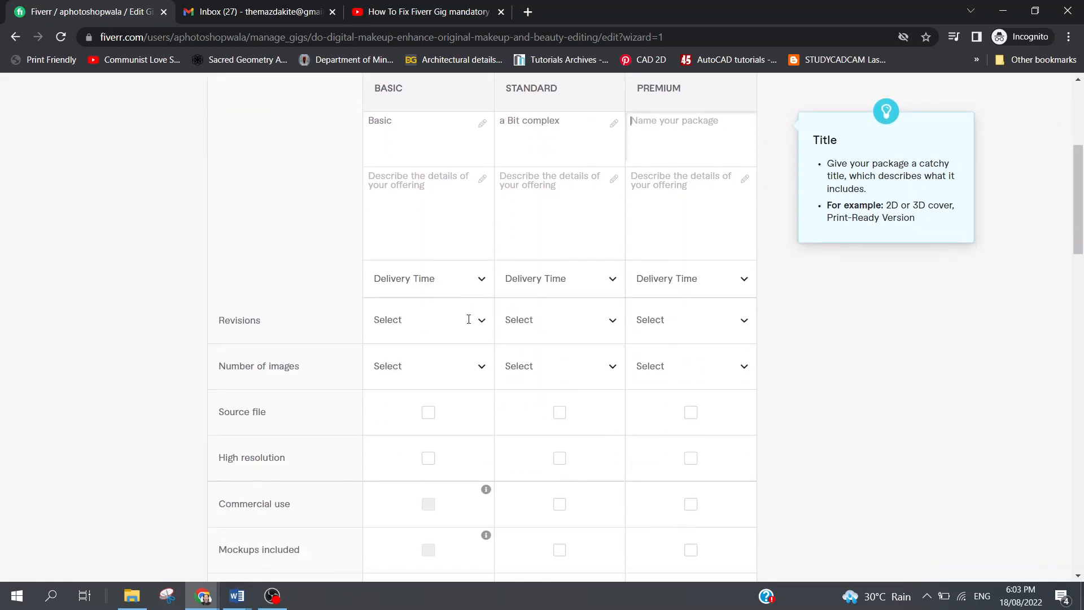
scroll(468, 317, "up", 1)
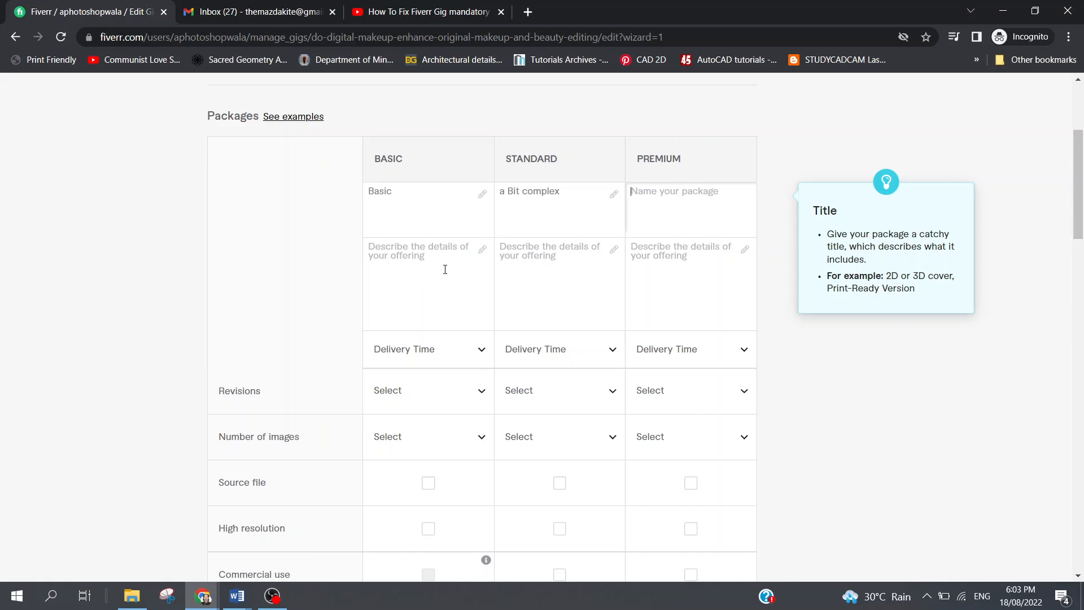
left_click(272, 595)
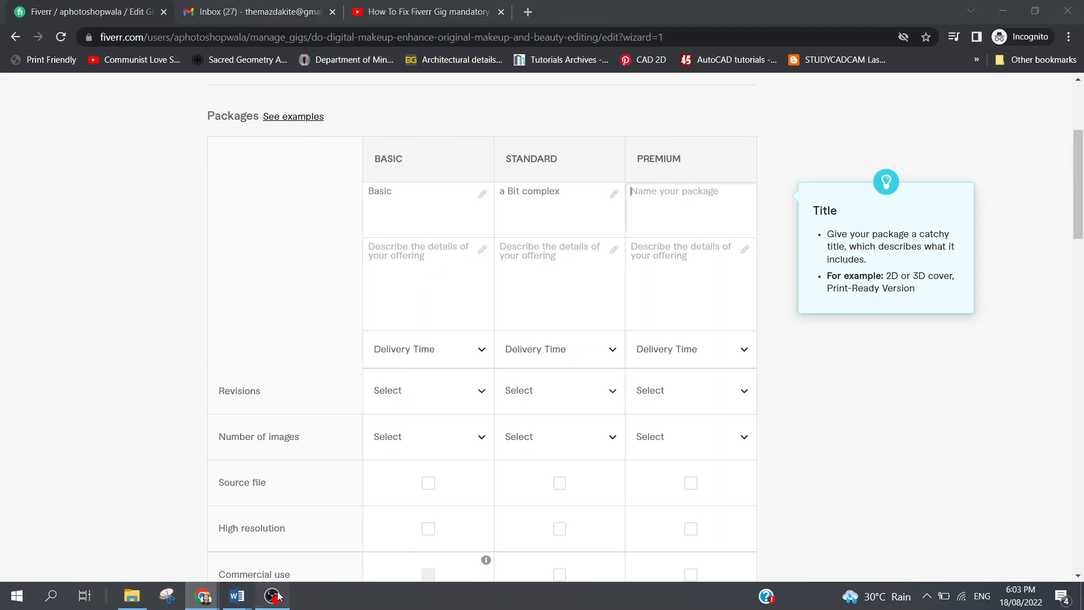
left_click(1074, 489)
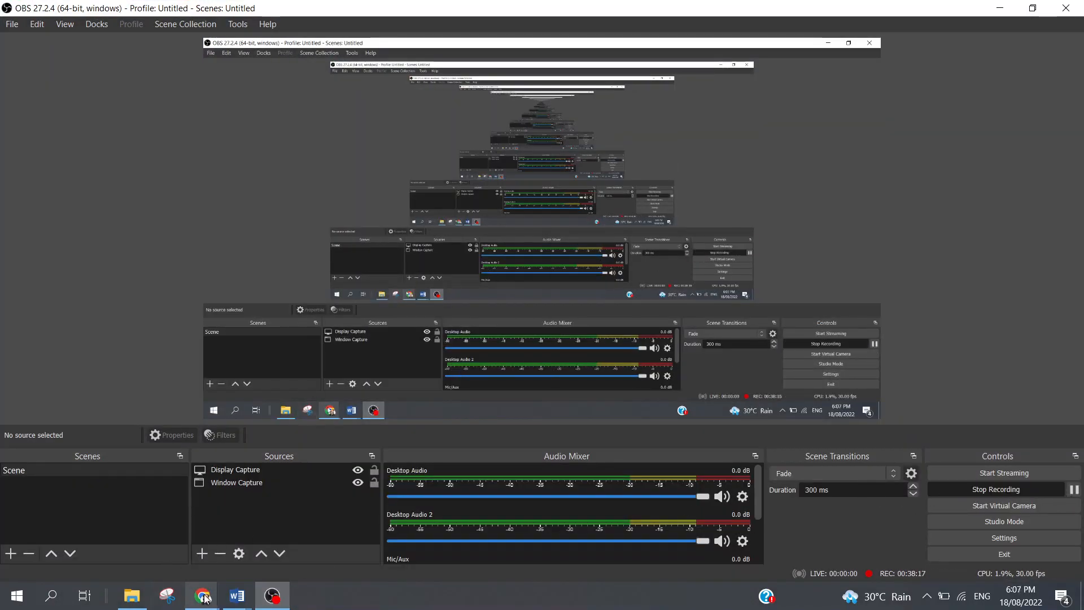
mouse_move(205, 597)
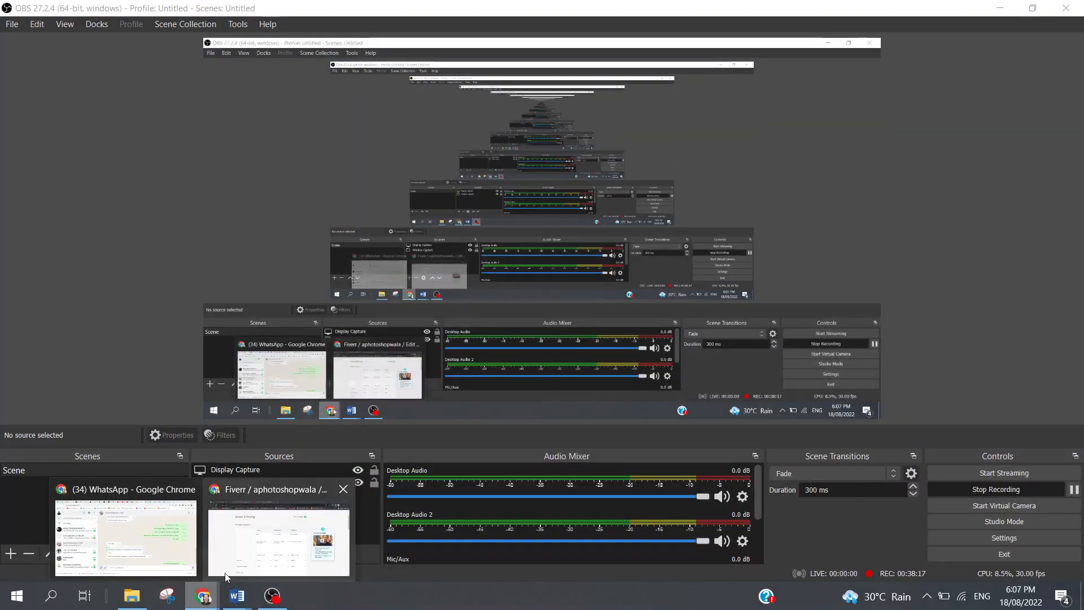
left_click(265, 542)
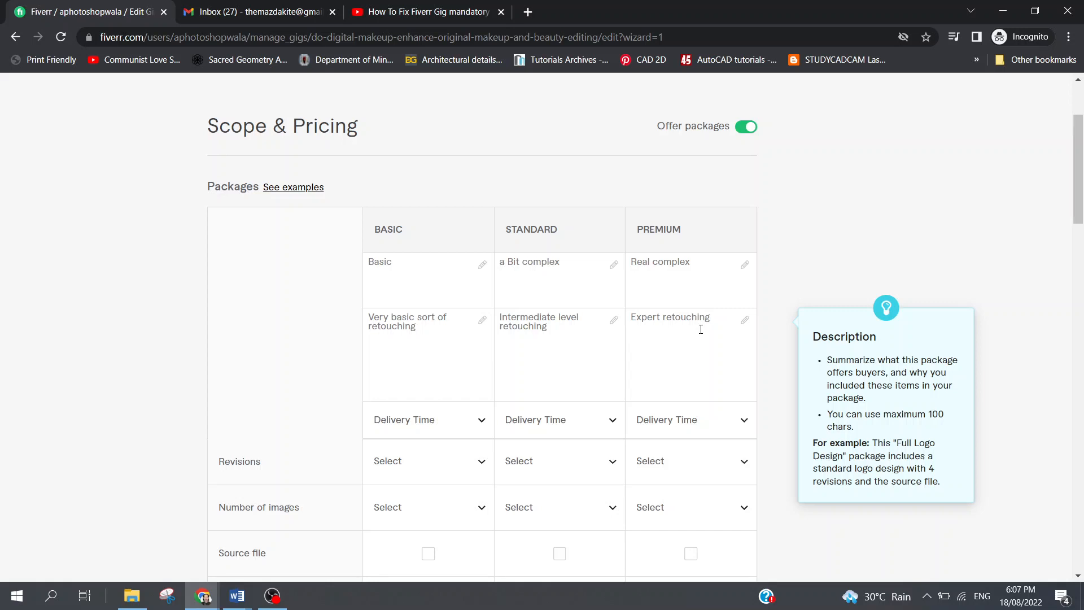
Step: Set the delivery time of the Basic, Standard and Premium packages to 1 day Delivery
left_click(482, 421)
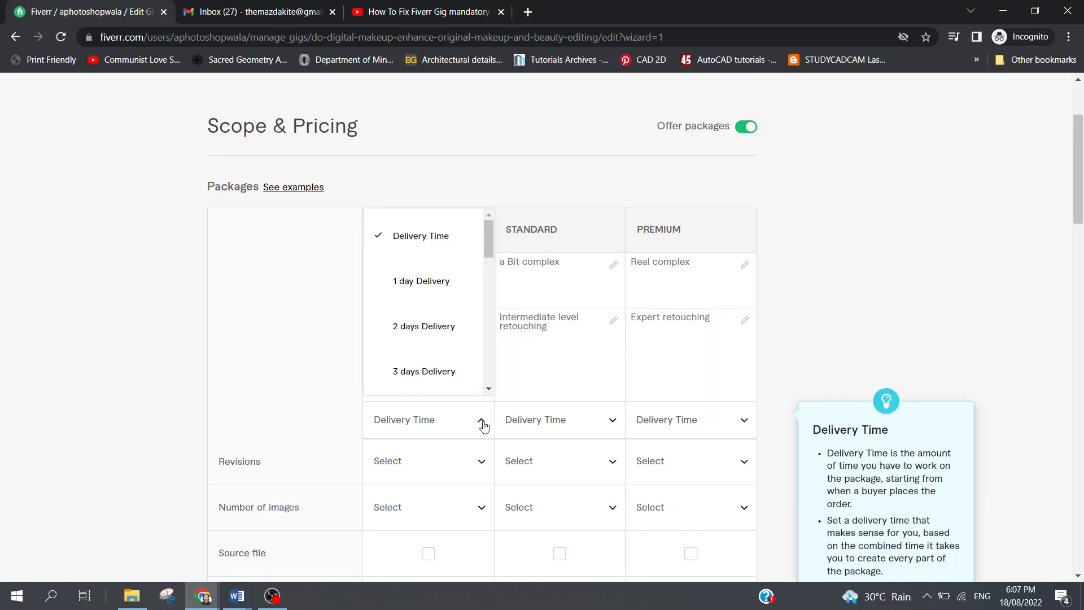
left_click(584, 426)
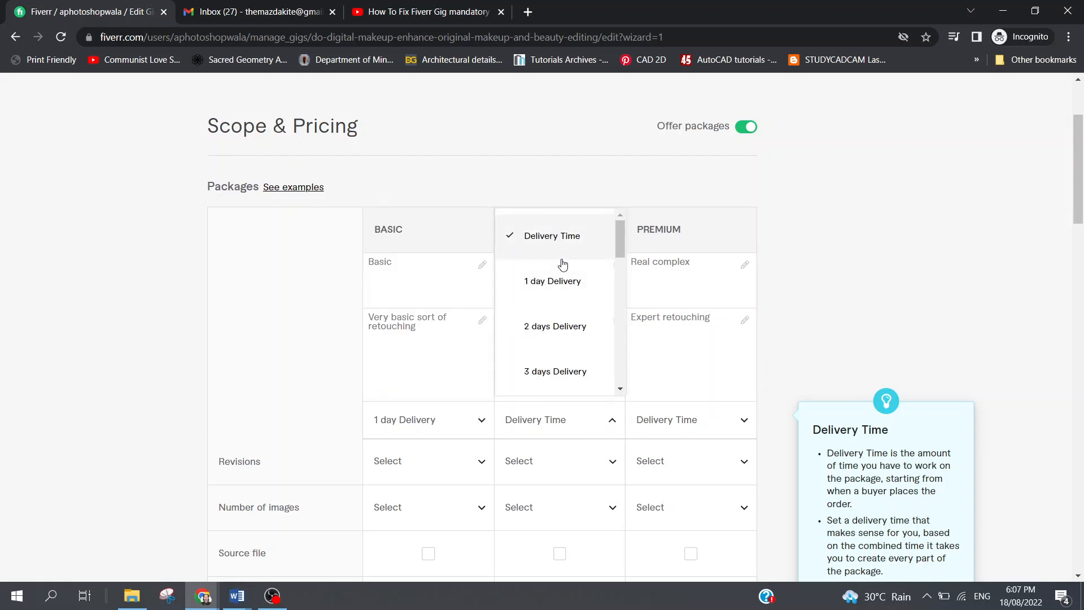
left_click(564, 285)
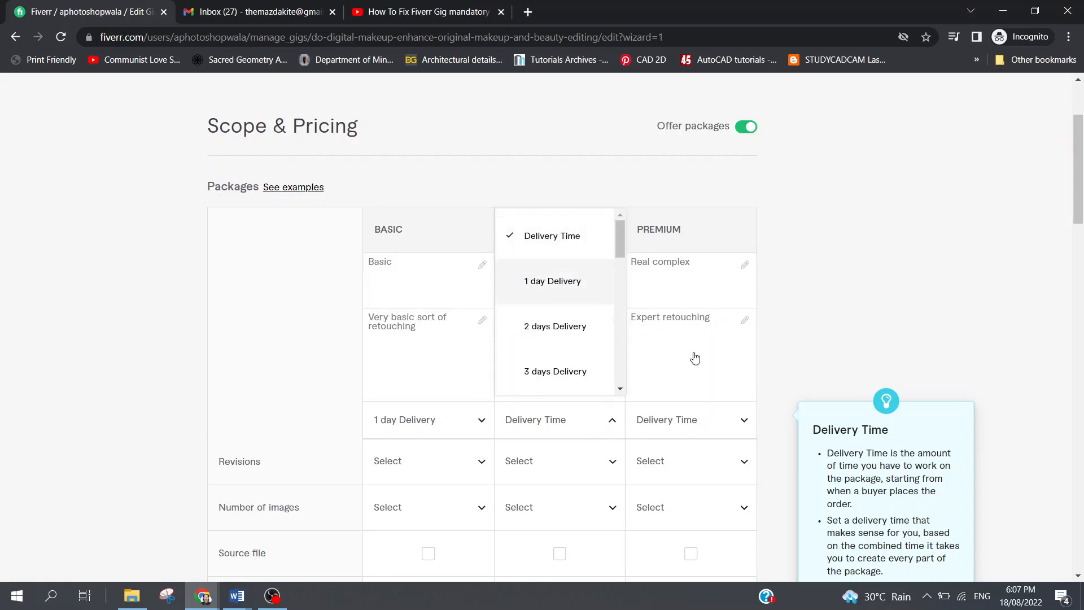
left_click(739, 431)
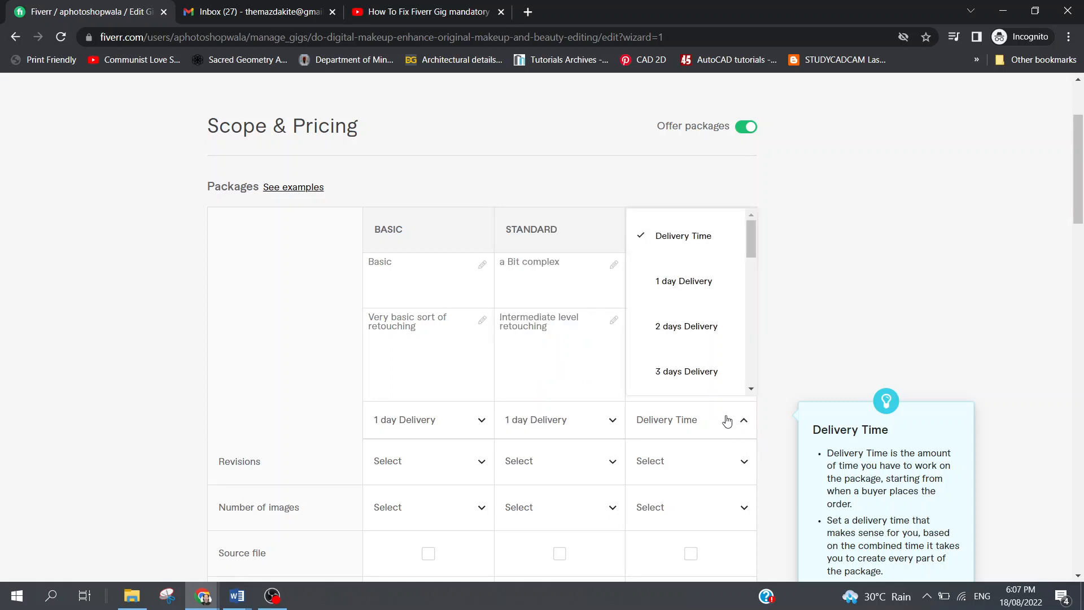
left_click(690, 287)
Step: Set the number of revisions to 3 for Basic, 5 for Standard and UNLIMITED for Premium
scroll(532, 455, "down", 3)
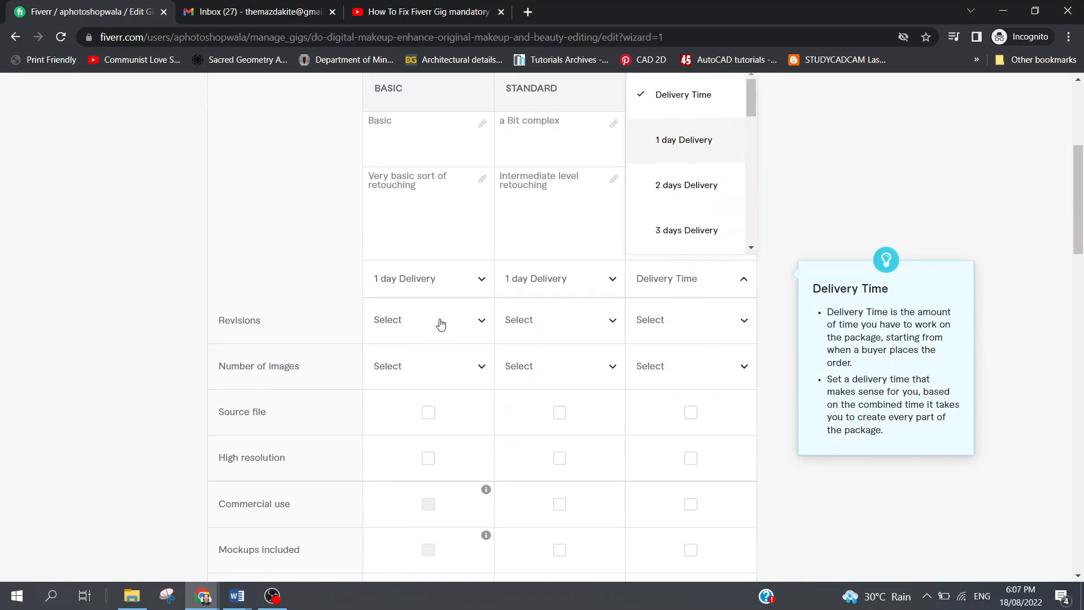
left_click(487, 325)
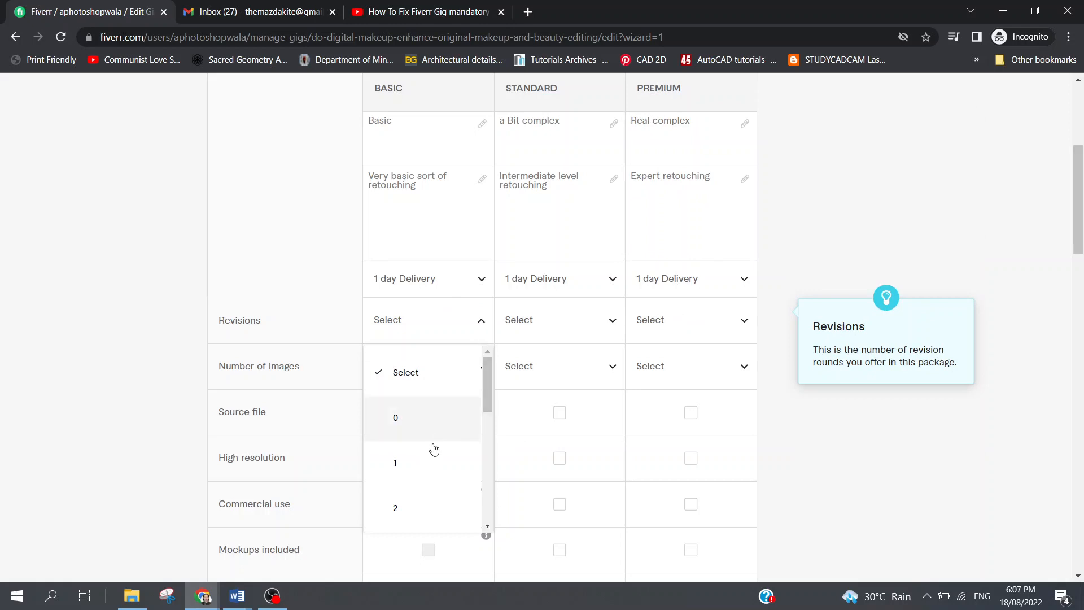
scroll(424, 496, "down", 1)
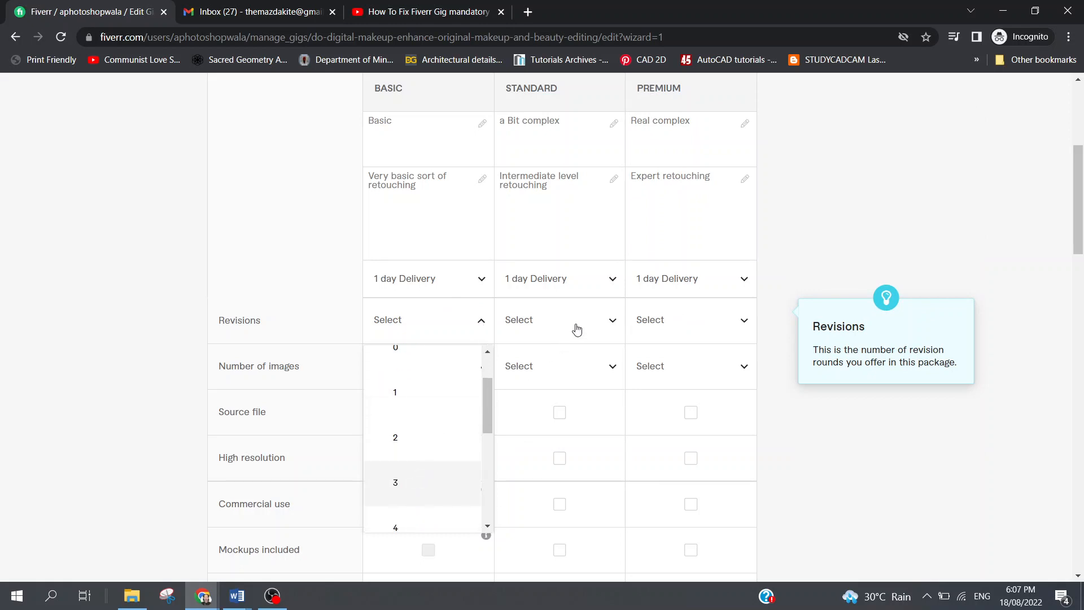
left_click(596, 326)
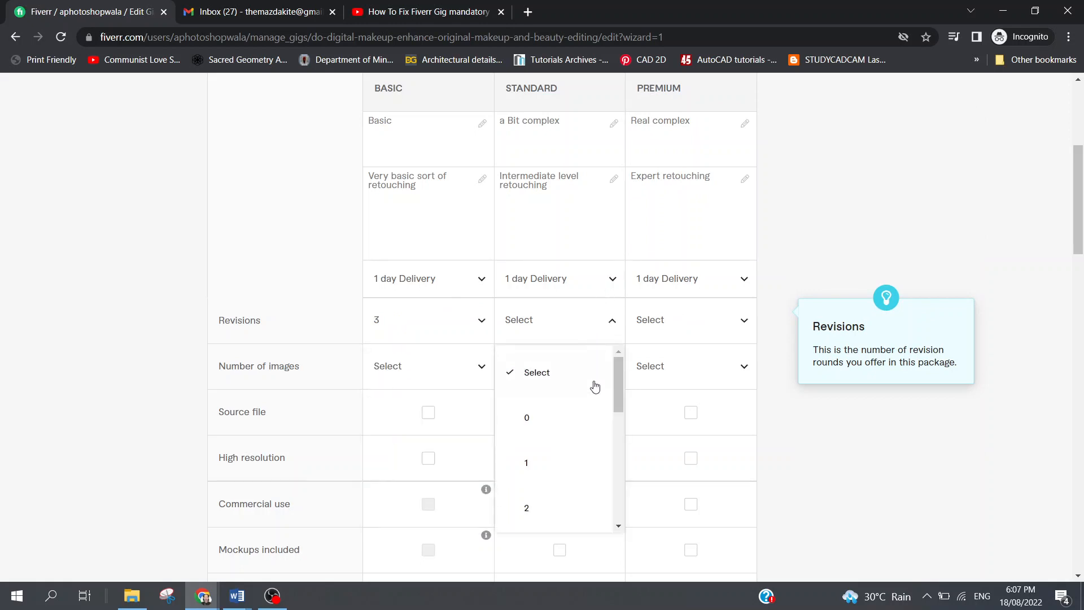
scroll(618, 406, "down", 1)
scroll(607, 421, "down", 1)
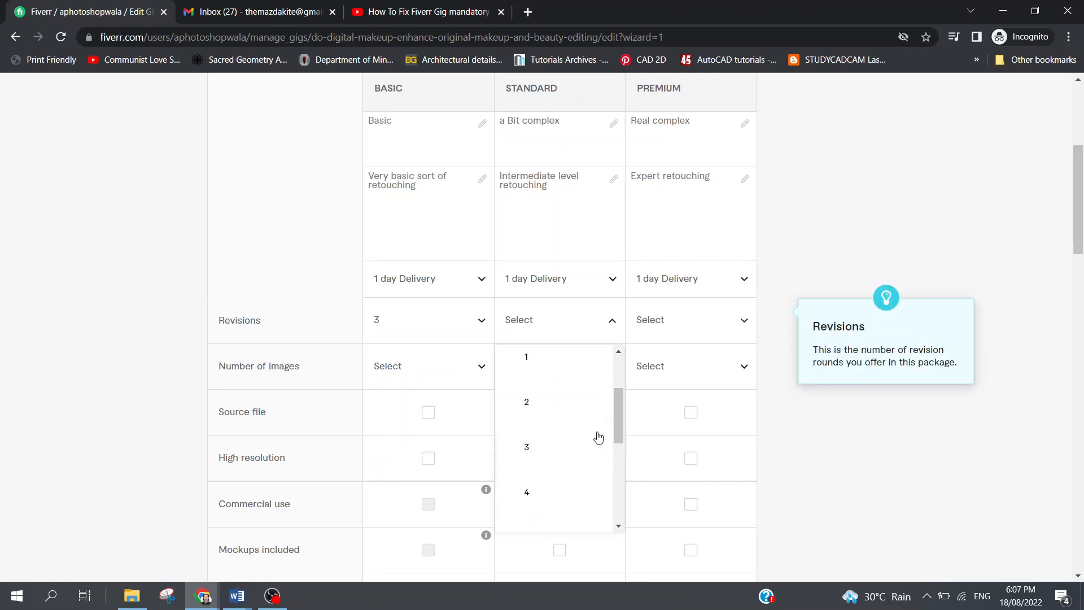
scroll(598, 446, "down", 1)
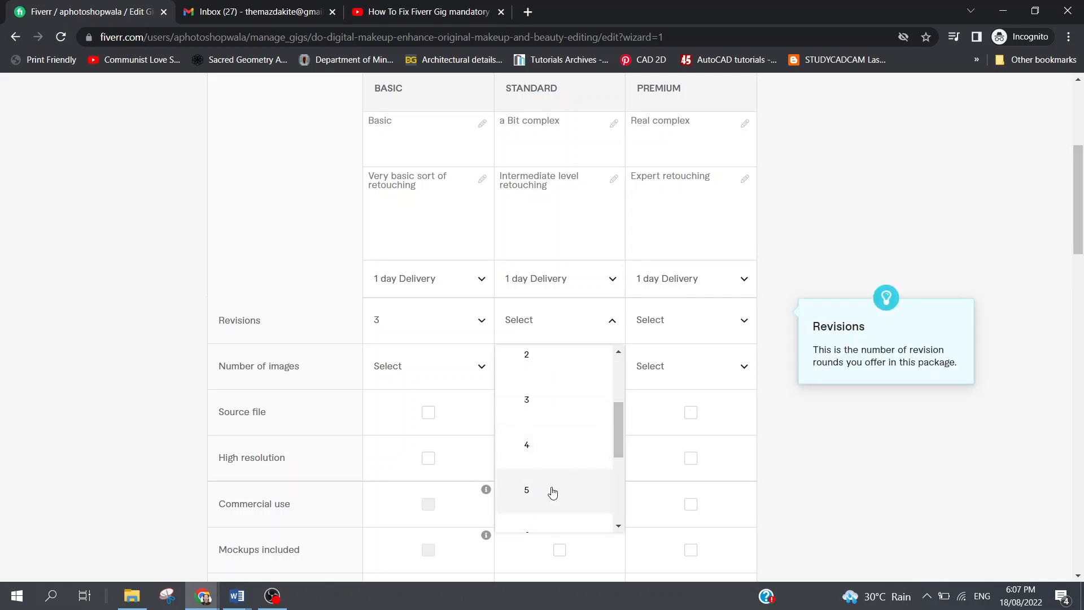
left_click(705, 325)
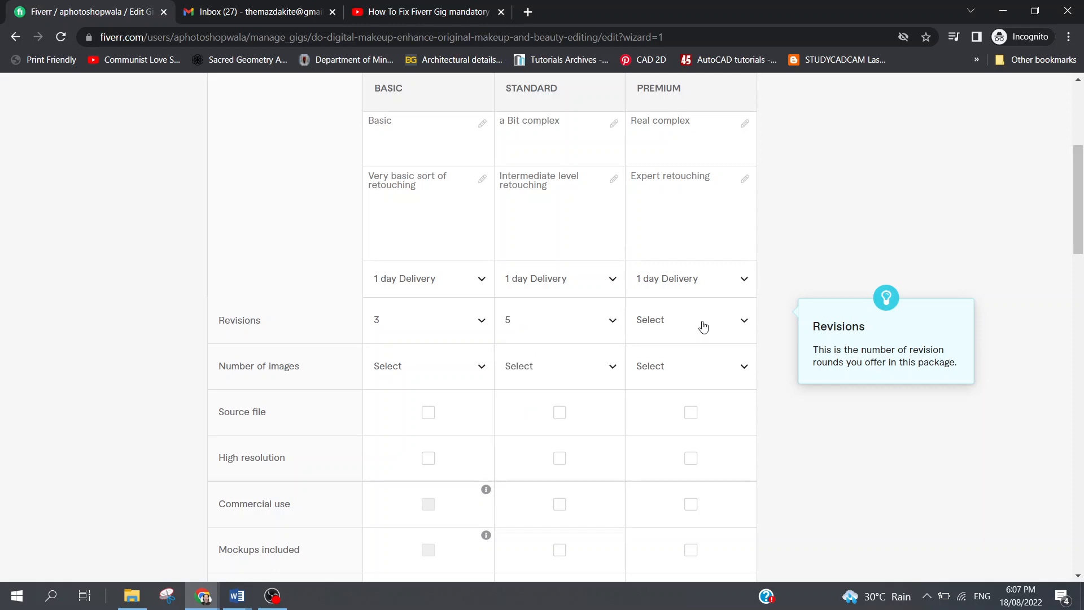
left_click(733, 320)
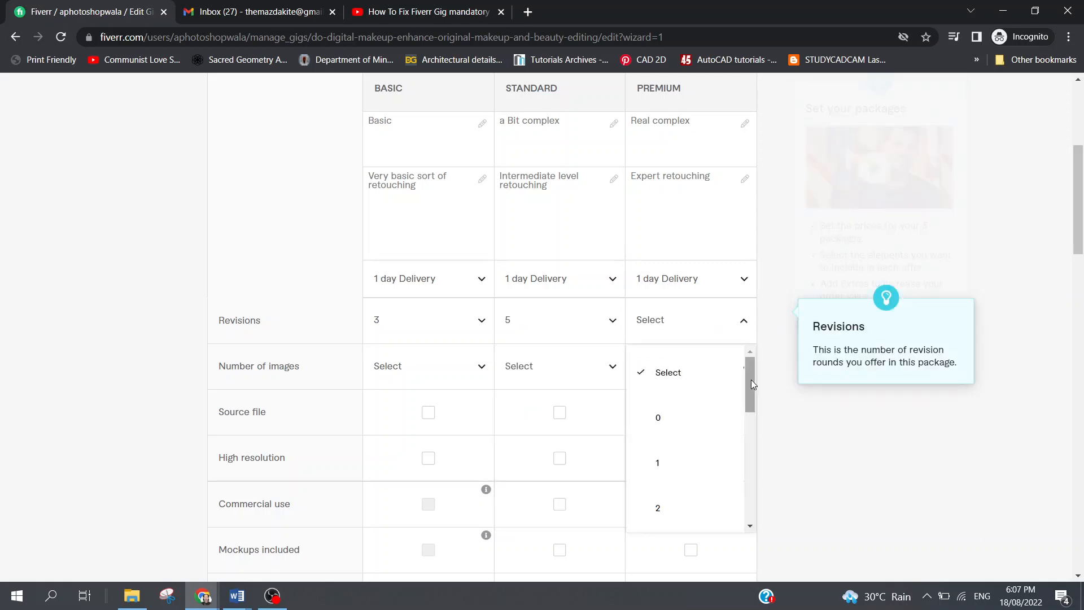
left_click_drag(750, 380, 749, 503)
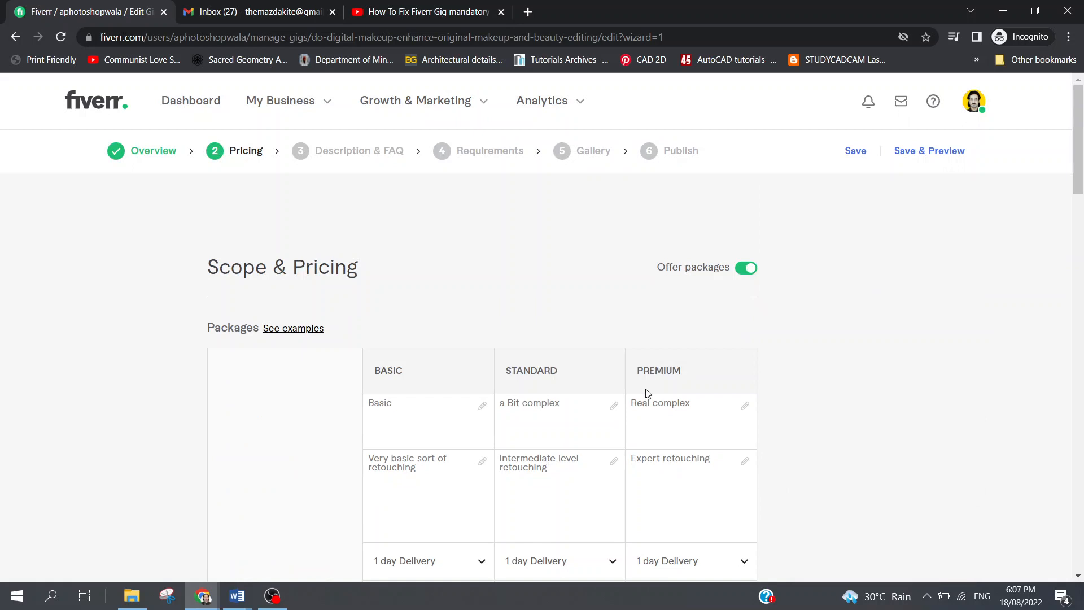
scroll(644, 392, "down", 6)
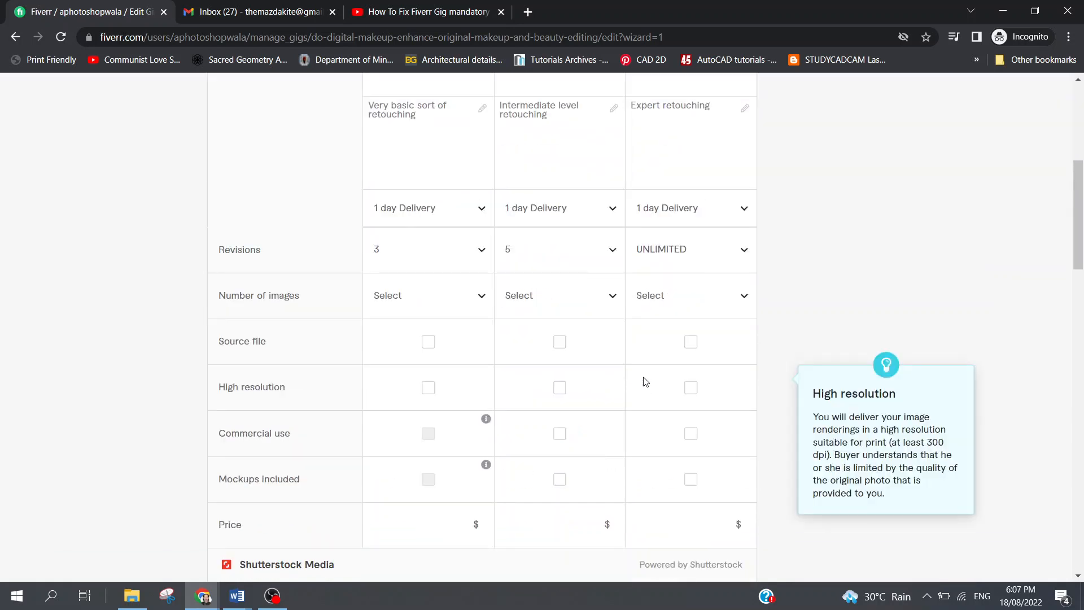
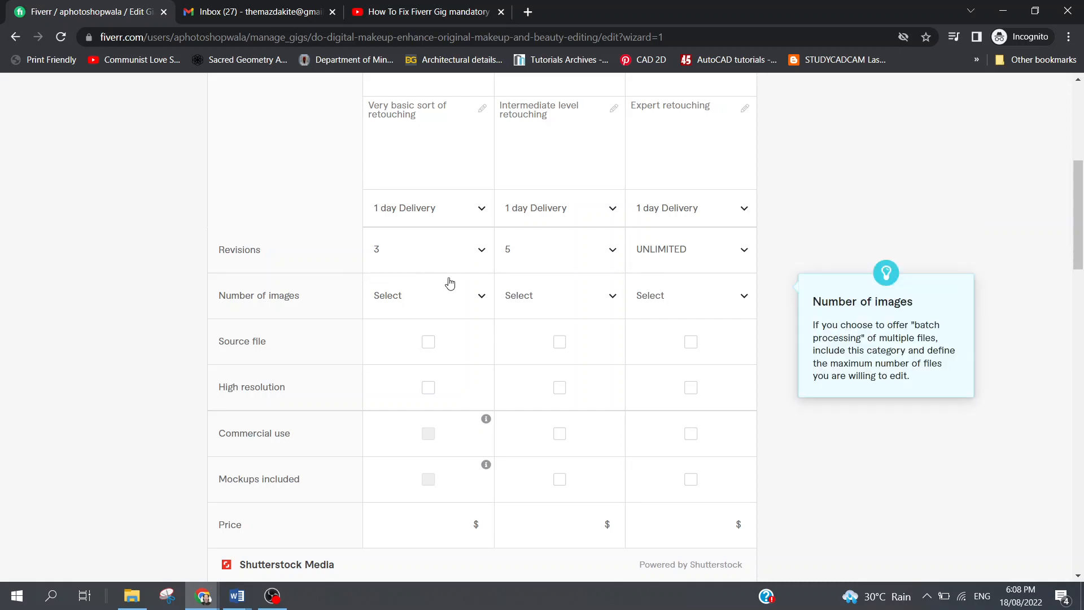
Step: Set the number of images to 1 for the Basic, Standard and Premium packages
left_click(474, 303)
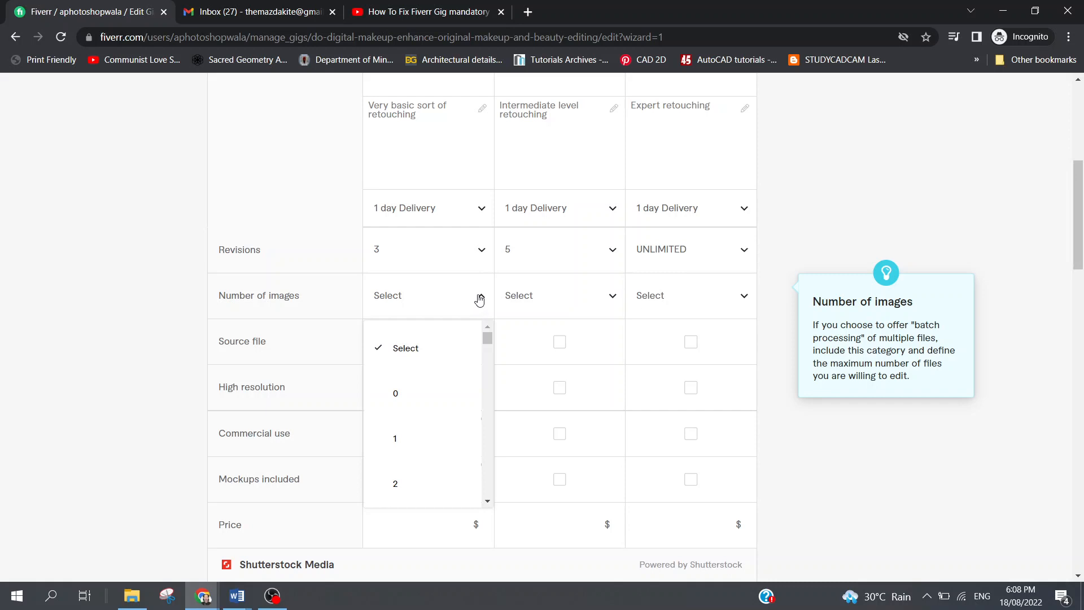
left_click(426, 449)
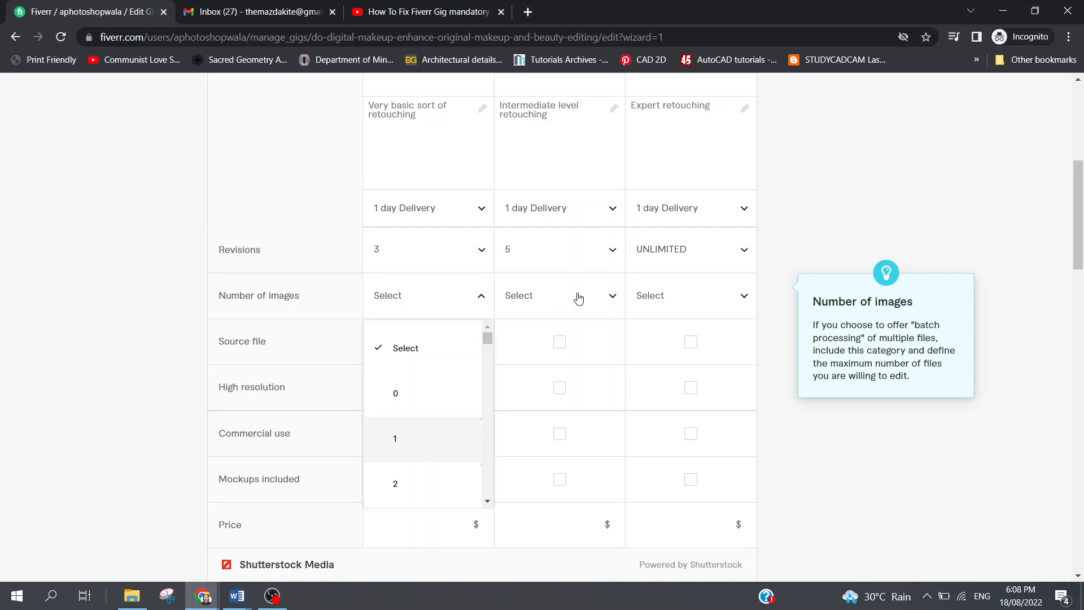
left_click(602, 297)
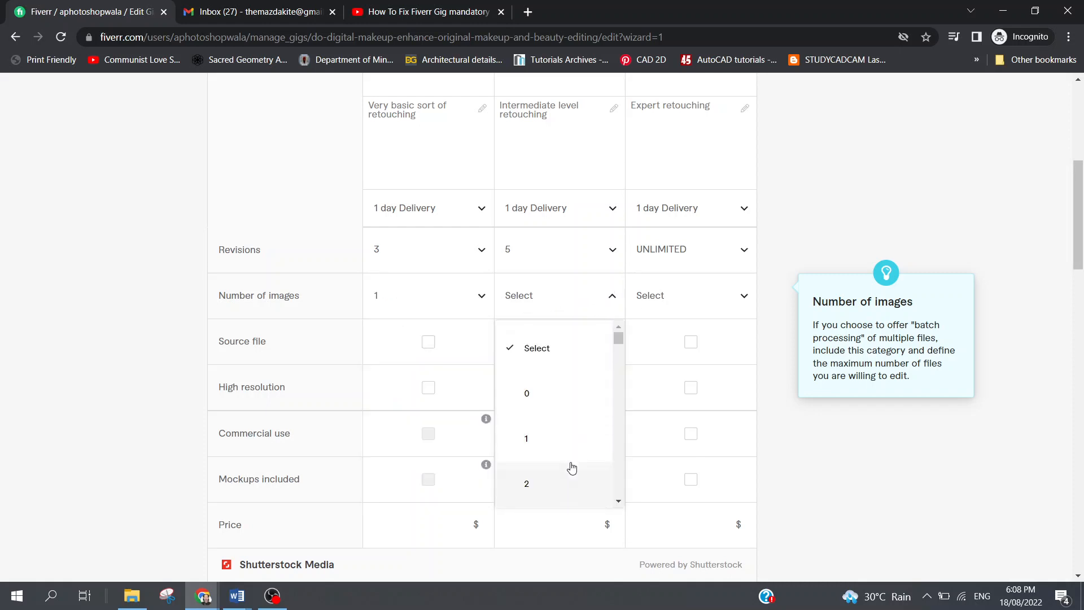
left_click(705, 297)
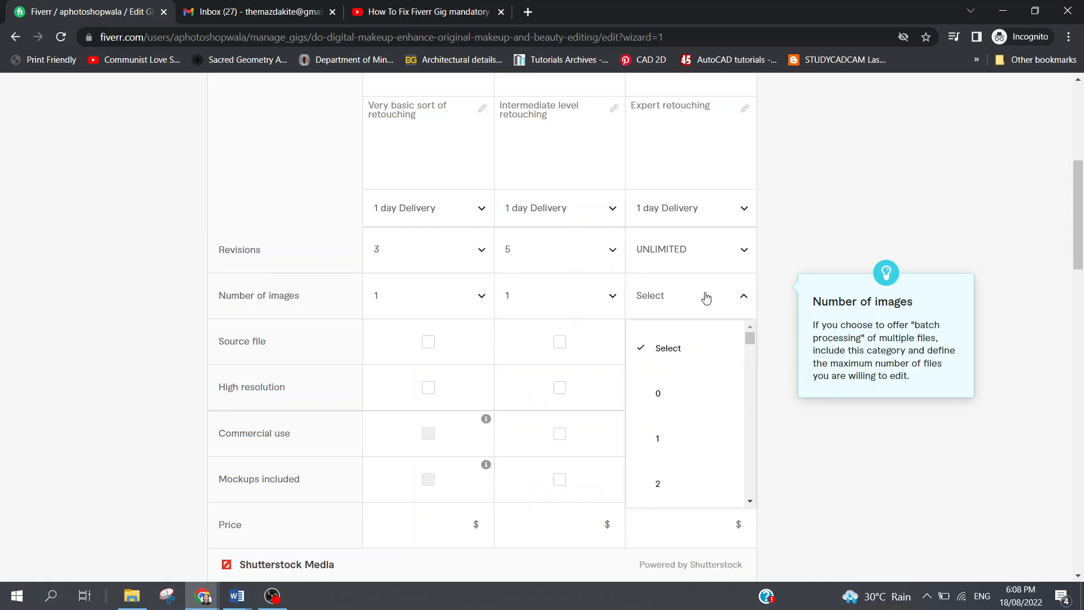
left_click(693, 454)
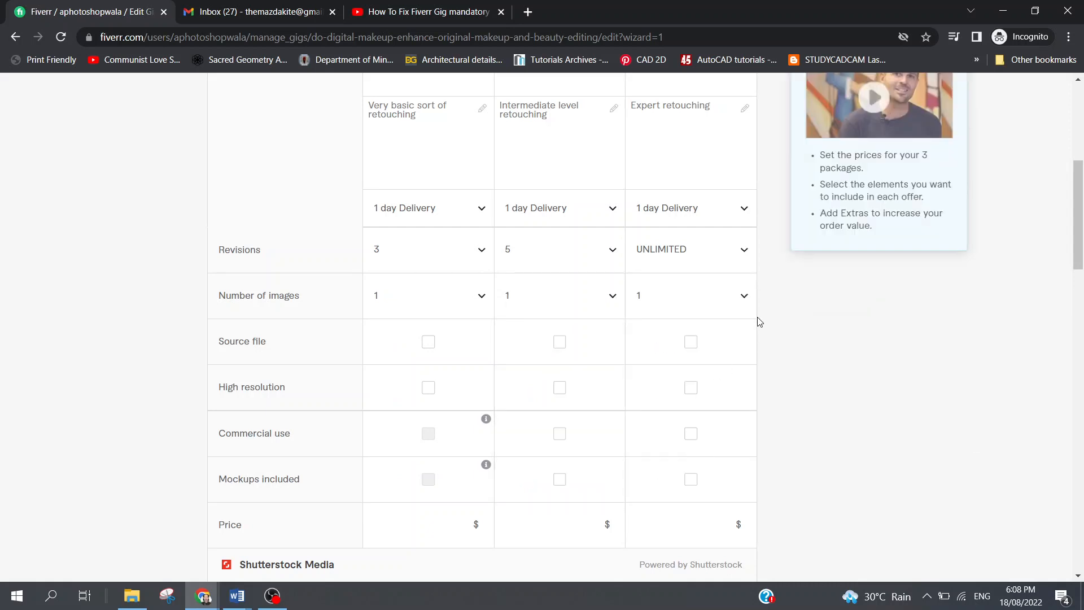
Step: Set the number of images to 2 for Basic, 2 for Standard and 3 for Premium
left_click(452, 294)
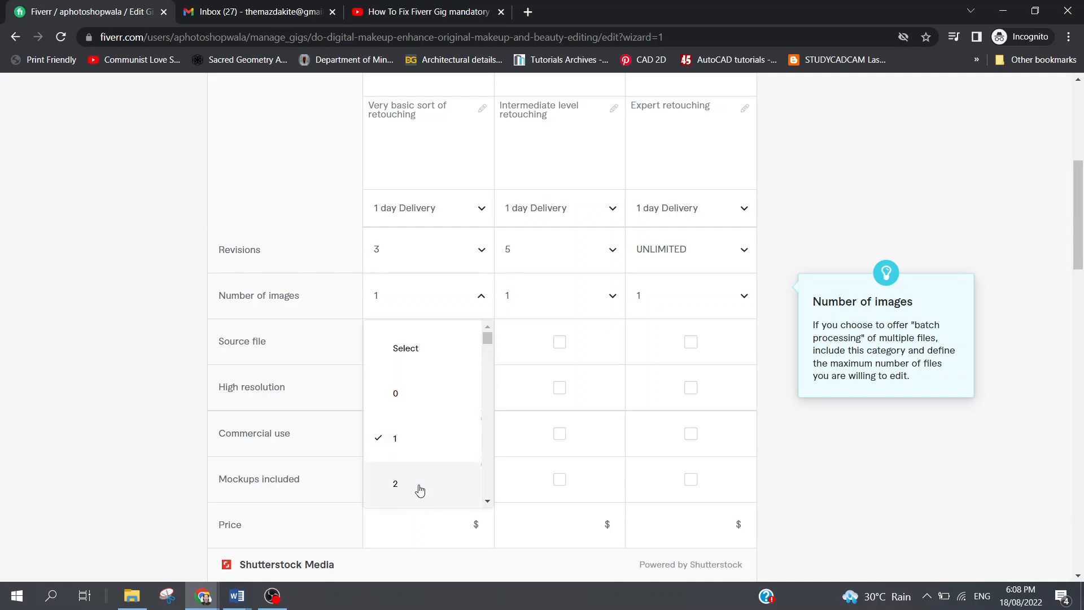
left_click(607, 298)
left_click(603, 301)
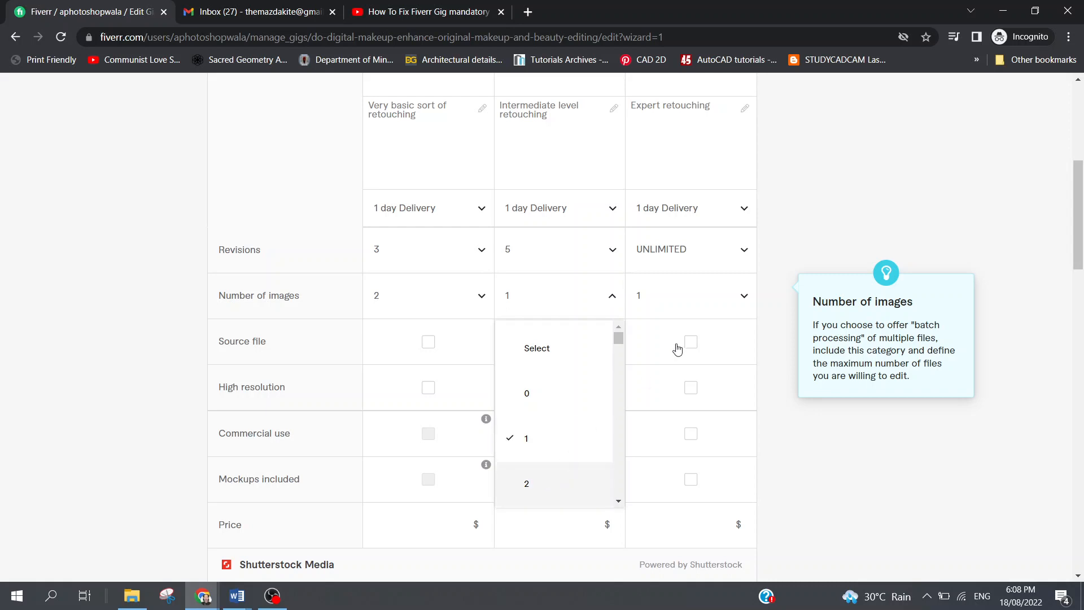
left_click(721, 297)
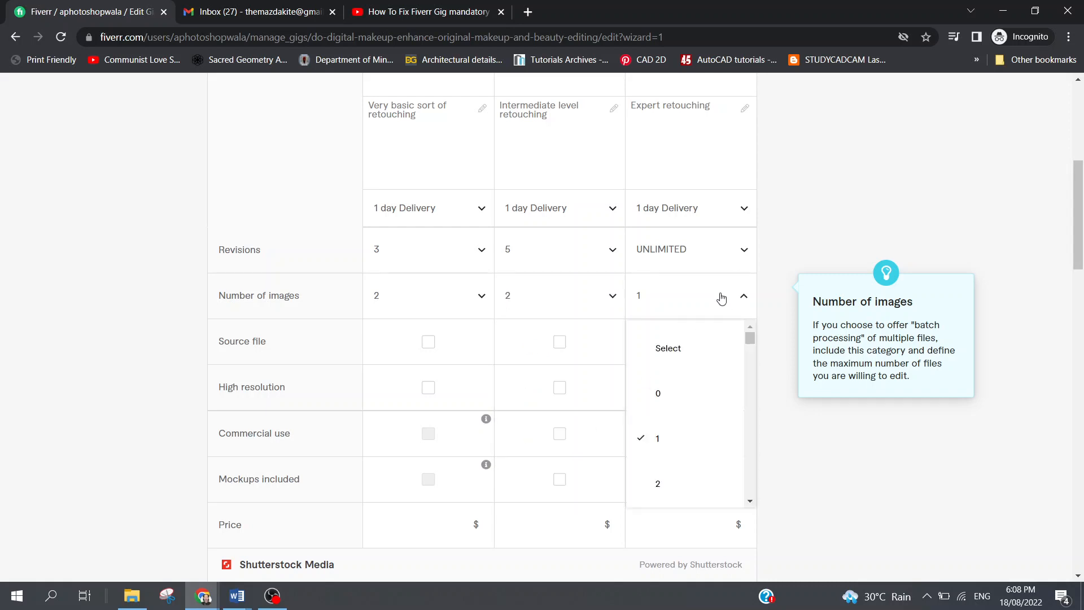
scroll(700, 426, "down", 1)
left_click(672, 460)
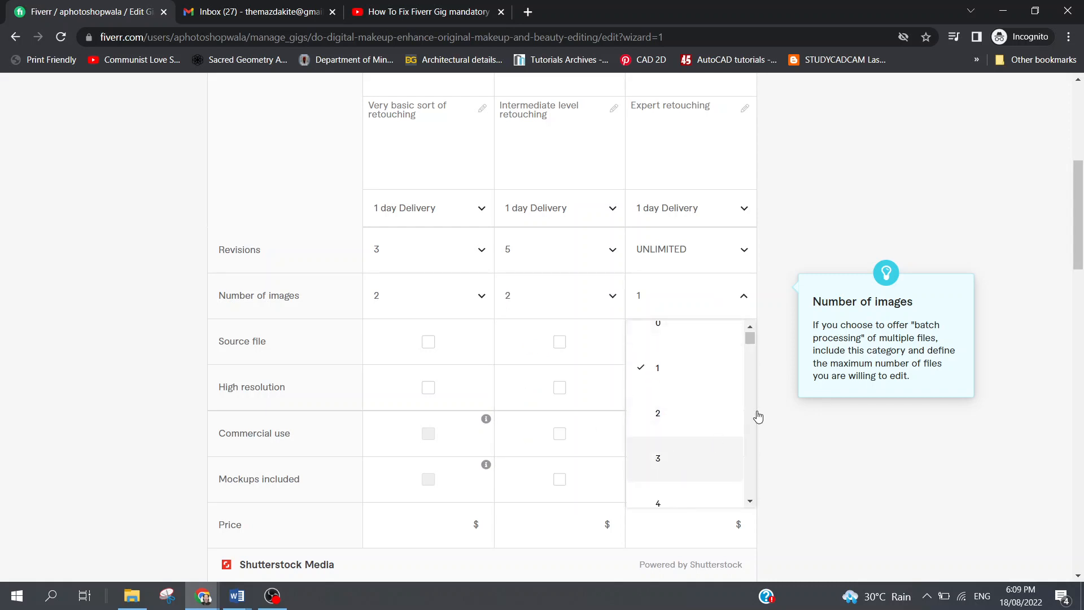
Step: Price the Basic package at $5, the Standard package at $10 and the Premium package at $15
left_click_drag(1079, 240, 1081, 263)
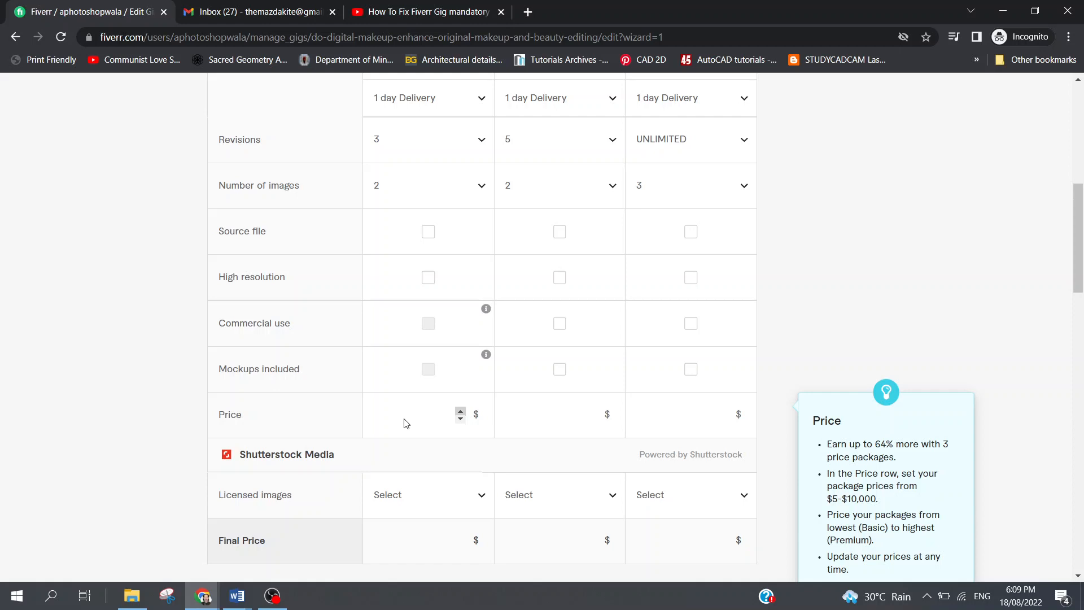
left_click(460, 416)
left_click_drag(1078, 244, 1079, 262)
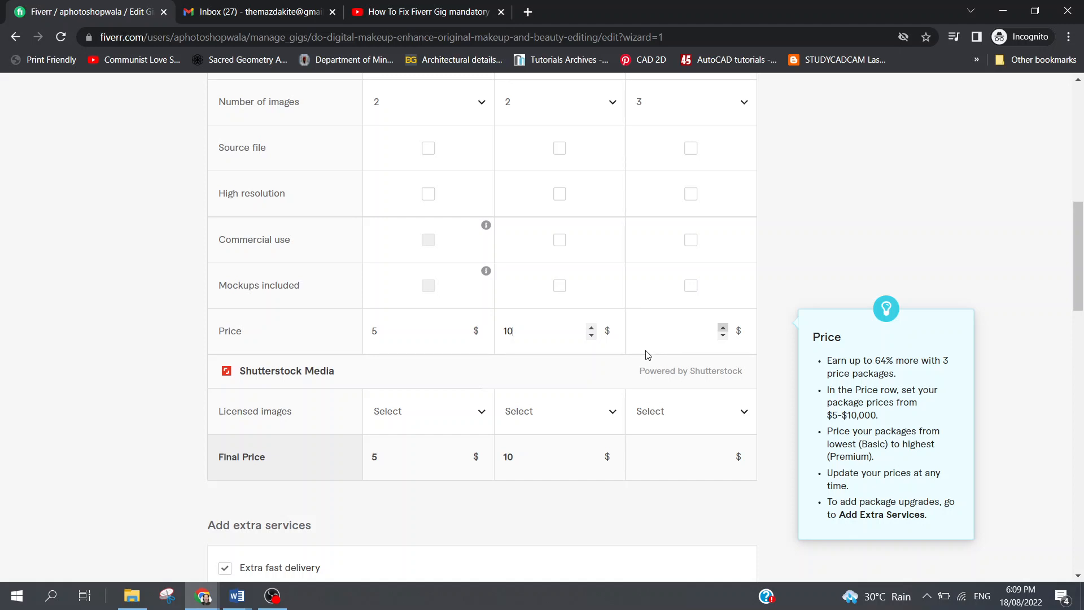
key("Tab")
type("15")
Step: Include the source file in Premium, high resolution in all three packages, and commercial use and mockups in Standard and Premium
scroll(523, 354, "up", 3)
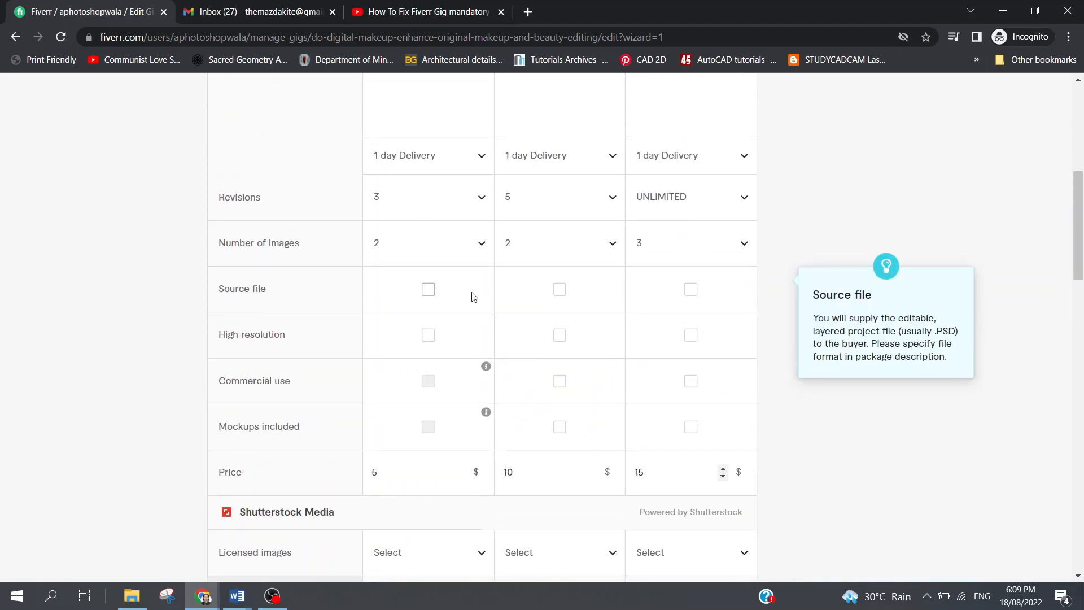
left_click(691, 290)
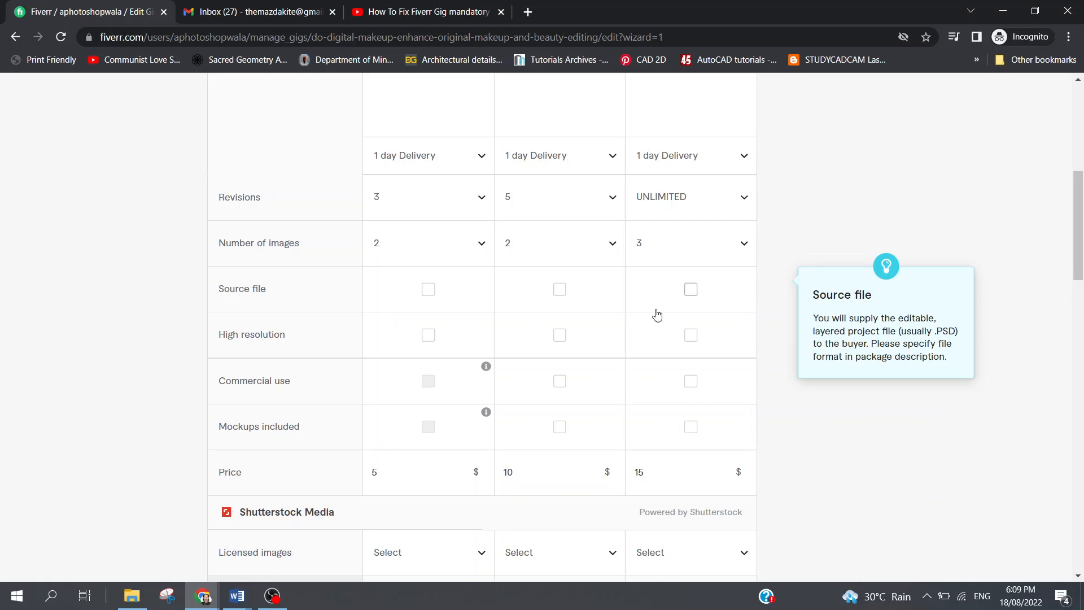
left_click(691, 337)
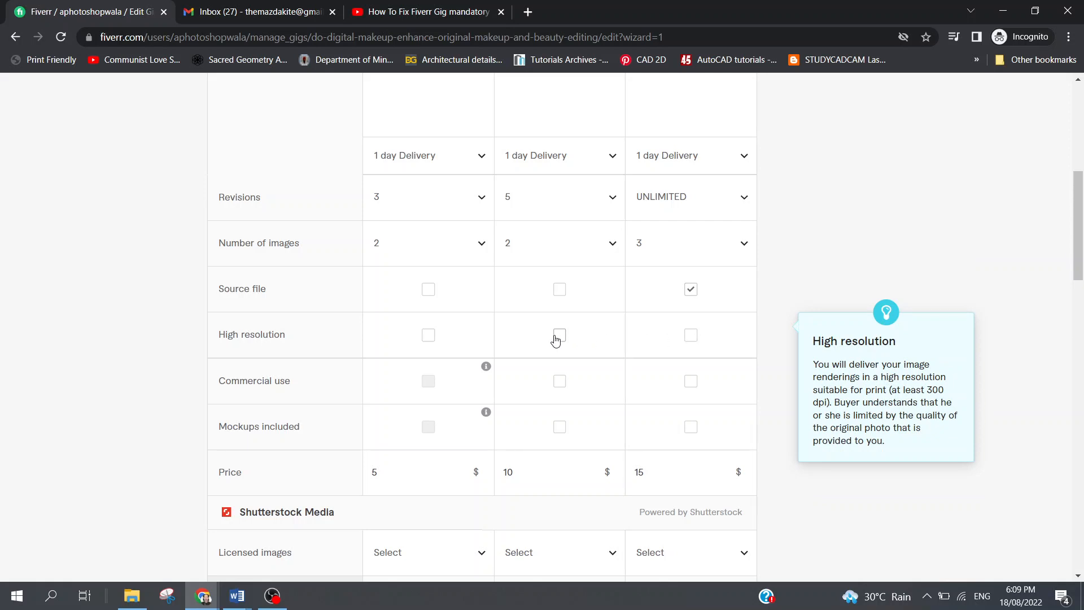
left_click(558, 337)
left_click(431, 387)
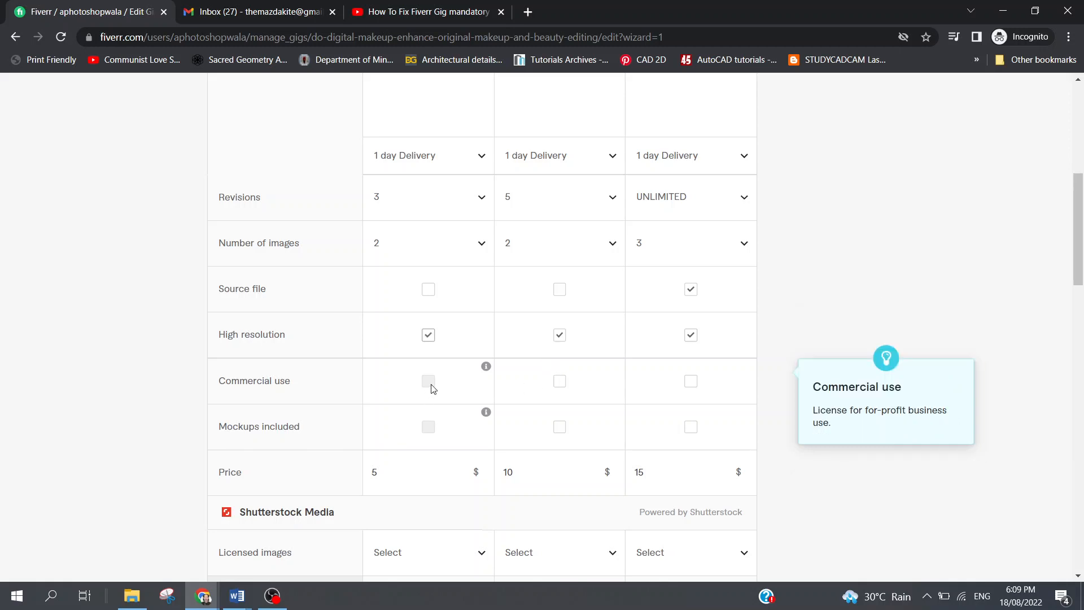
mouse_move(487, 367)
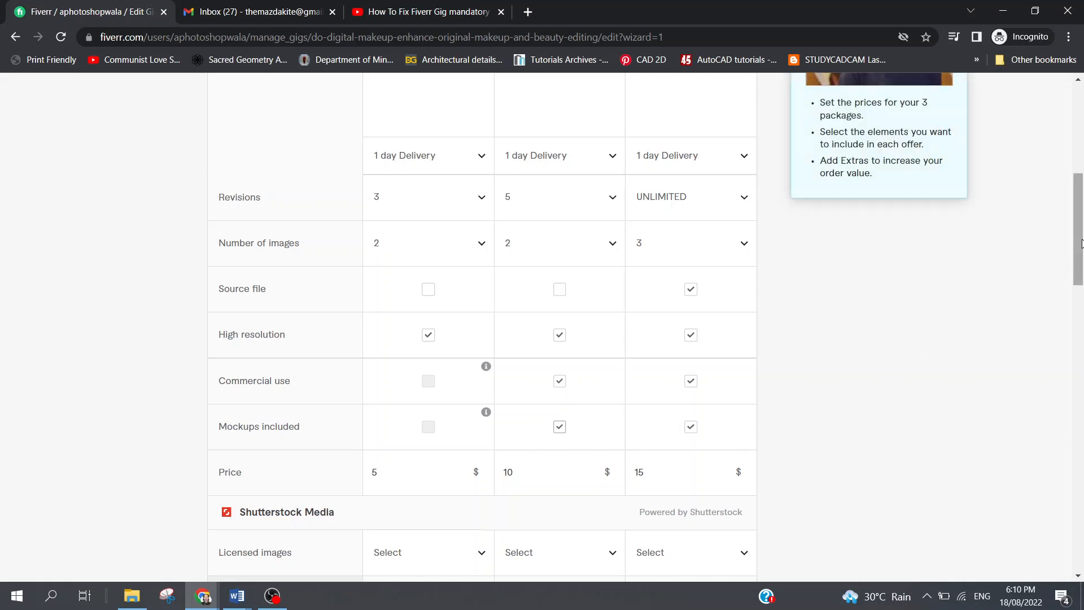
Step: Look through the Licensed images options for the Basic package and leave the choice unset
mouse_move(1076, 240)
left_mouse_down()
mouse_move(1075, 252)
mouse_move(1081, 243)
left_mouse_up()
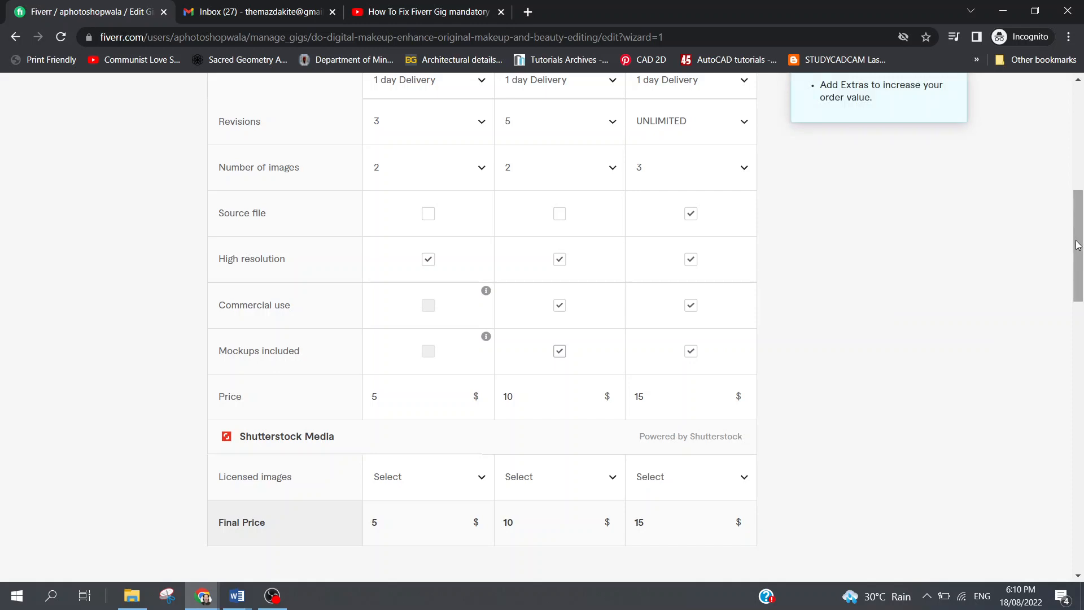
left_click_drag(1078, 248, 1078, 262)
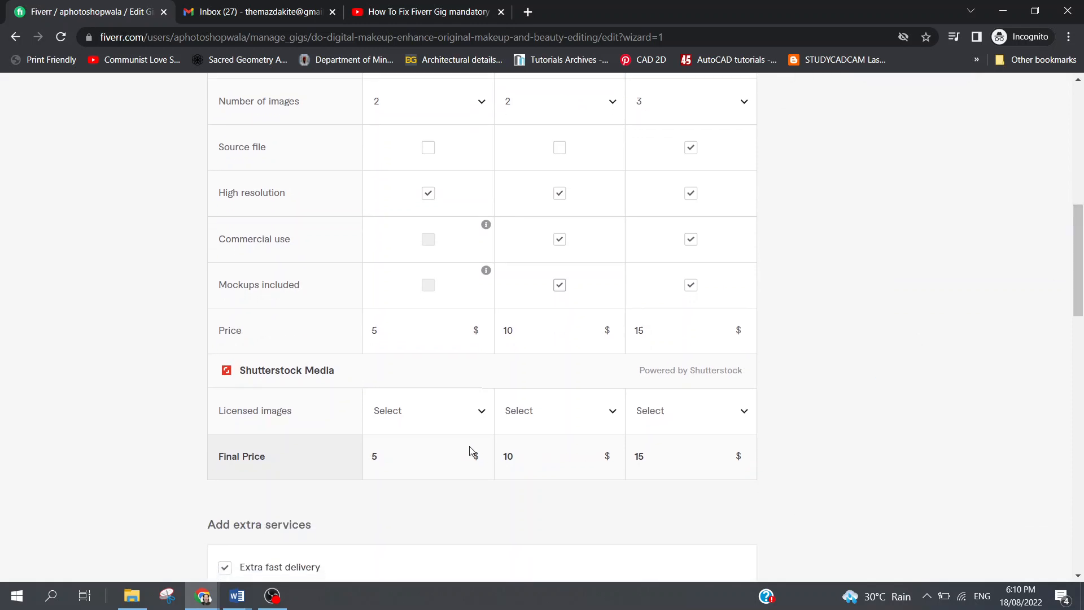
mouse_move(282, 416)
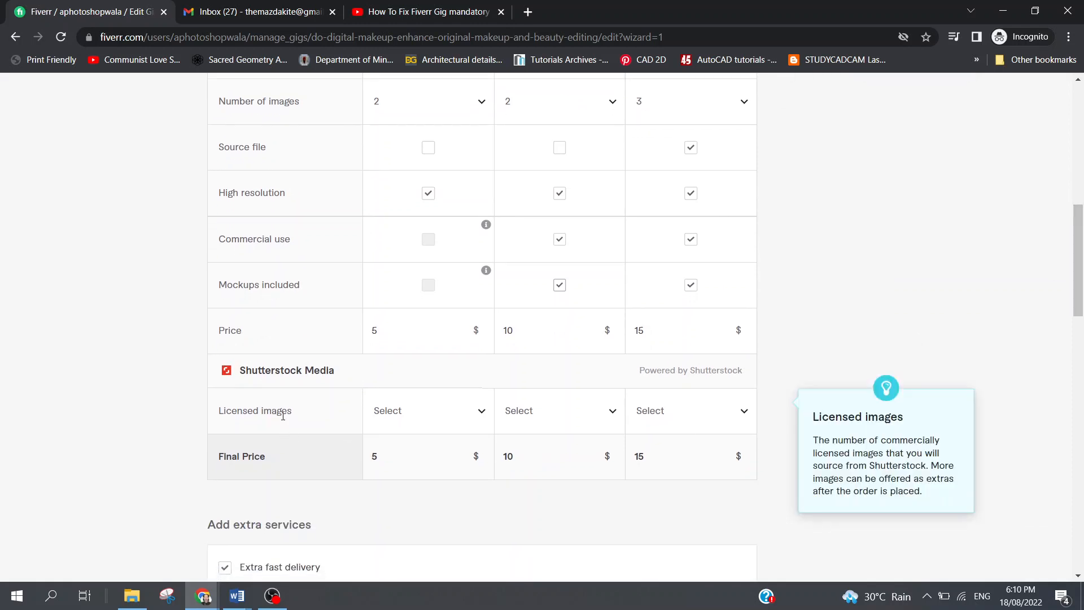
left_click(463, 422)
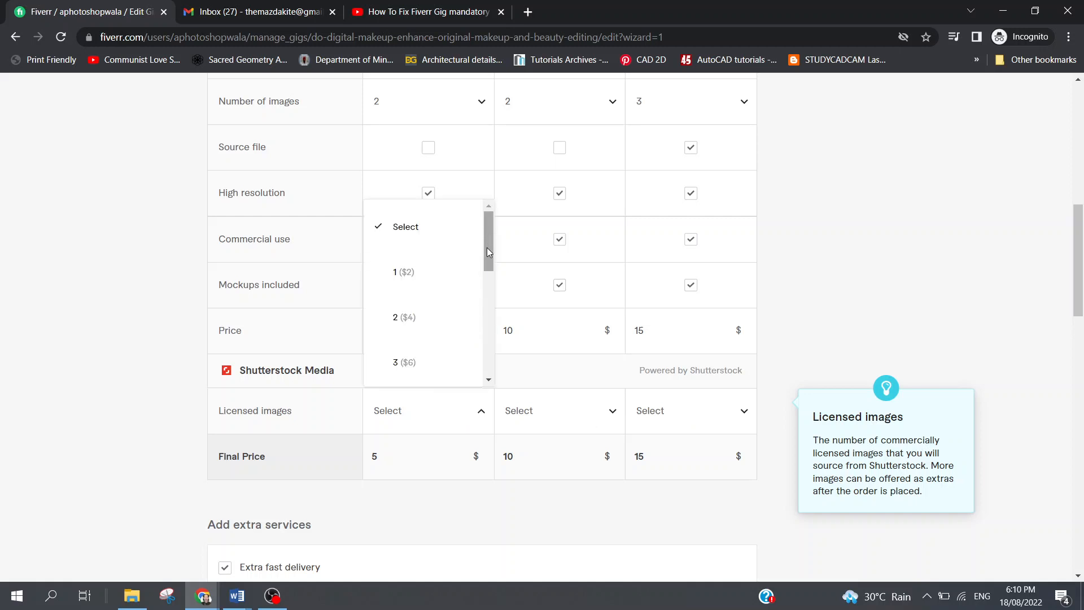
left_click_drag(488, 249, 511, 215)
left_click(903, 450)
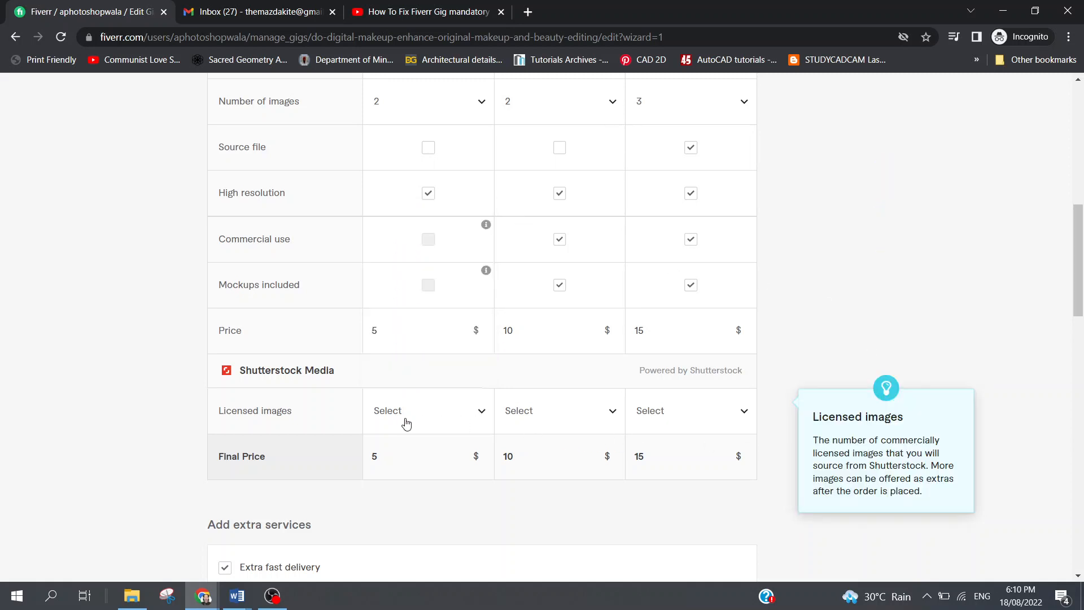
Step: Set the extra fast delivery time to 1 DAY for the Basic, Standard and Premium packages
scroll(346, 421, "down", 1)
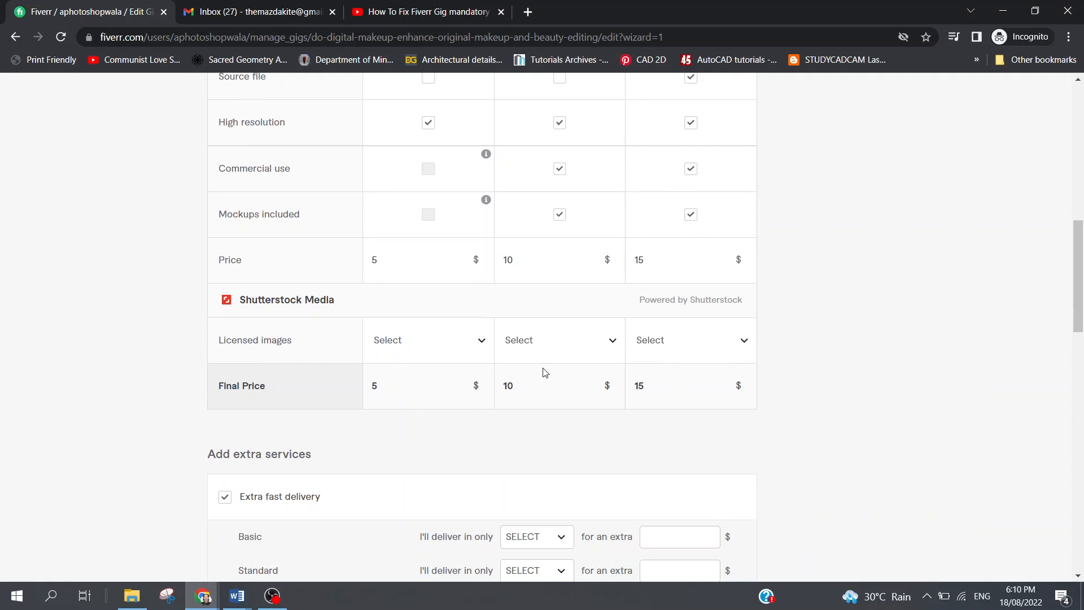
scroll(405, 370, "down", 1)
scroll(675, 353, "down", 2)
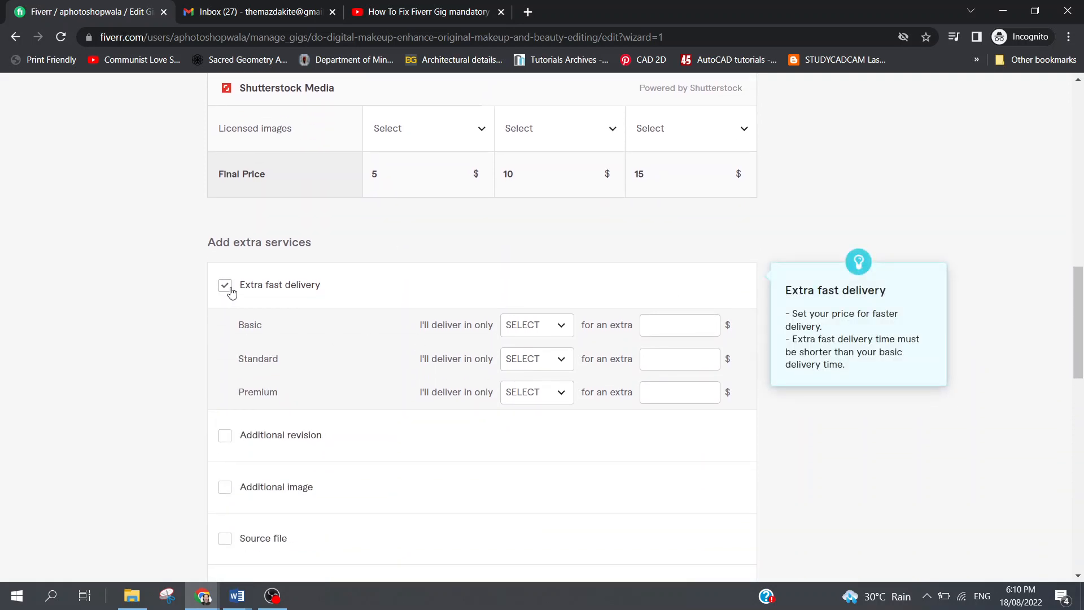
left_click(557, 325)
left_click(553, 407)
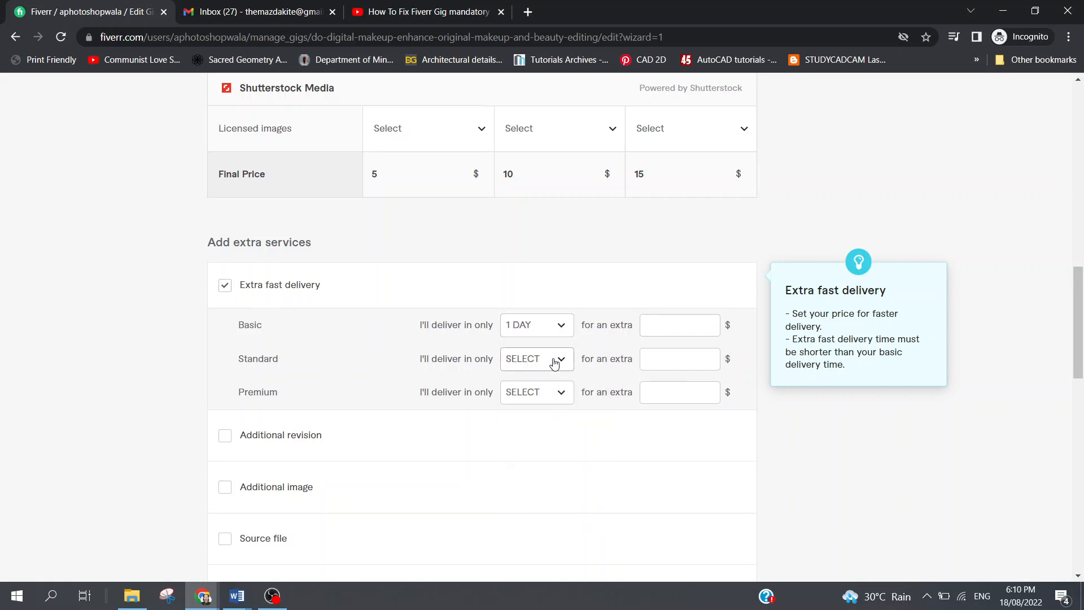
left_click(555, 359)
left_click(545, 435)
left_click(551, 403)
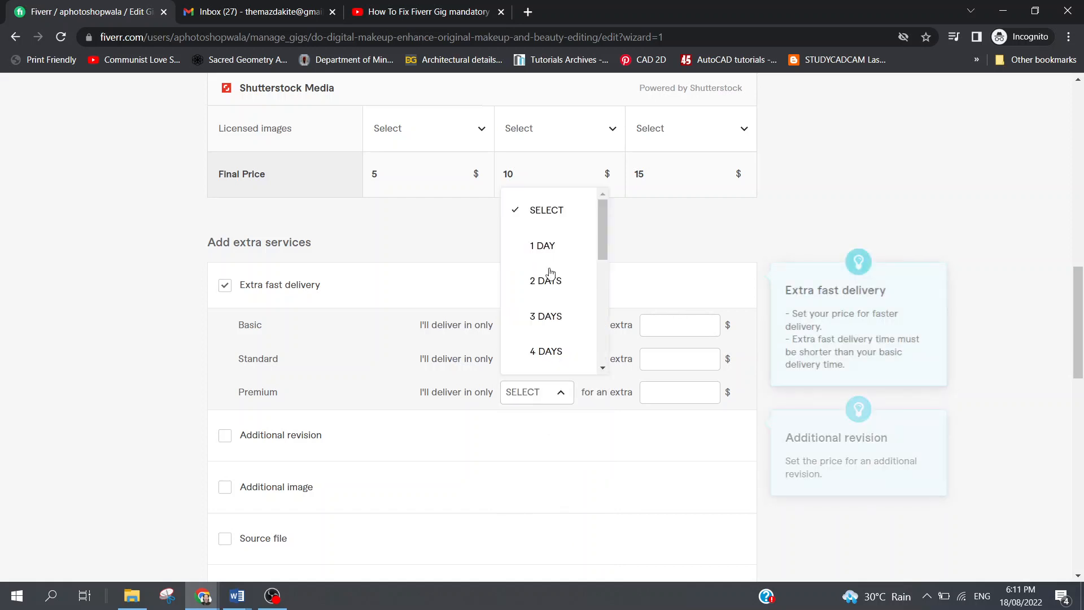
left_click(542, 244)
Step: Set the extra fast delivery charge to $5 for Basic, $5 for Standard and $10 for Premium
left_click(677, 326)
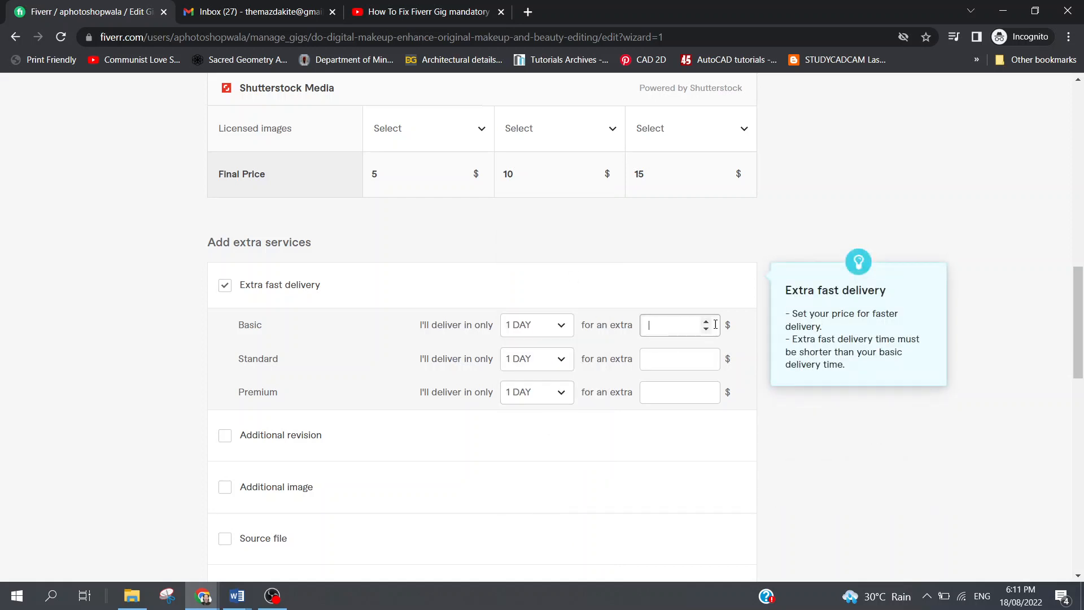
left_click(706, 322)
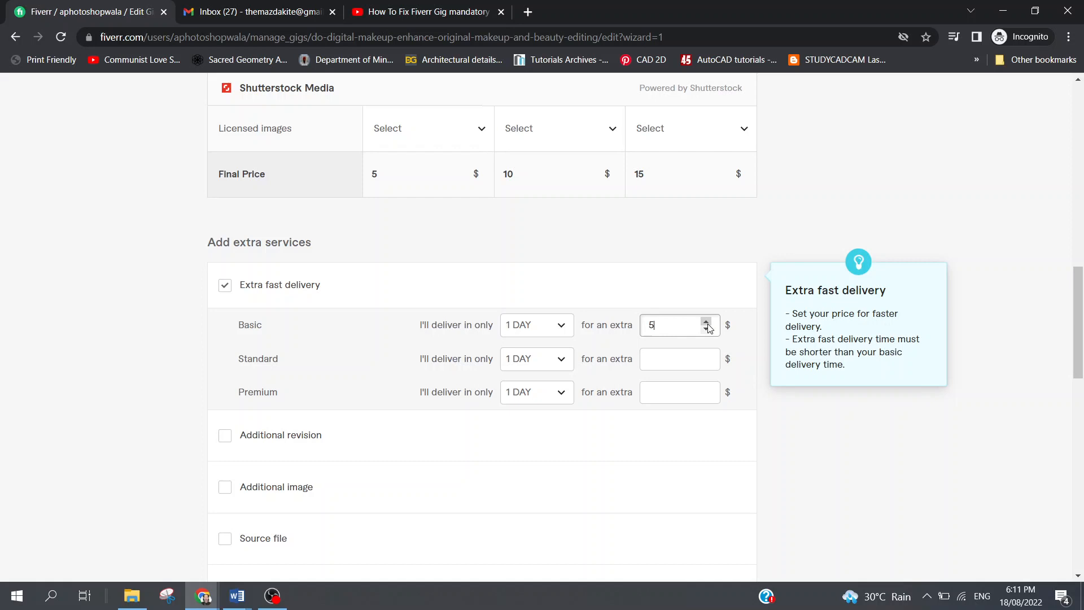
left_click(706, 355)
left_click(705, 388)
left_click(706, 389)
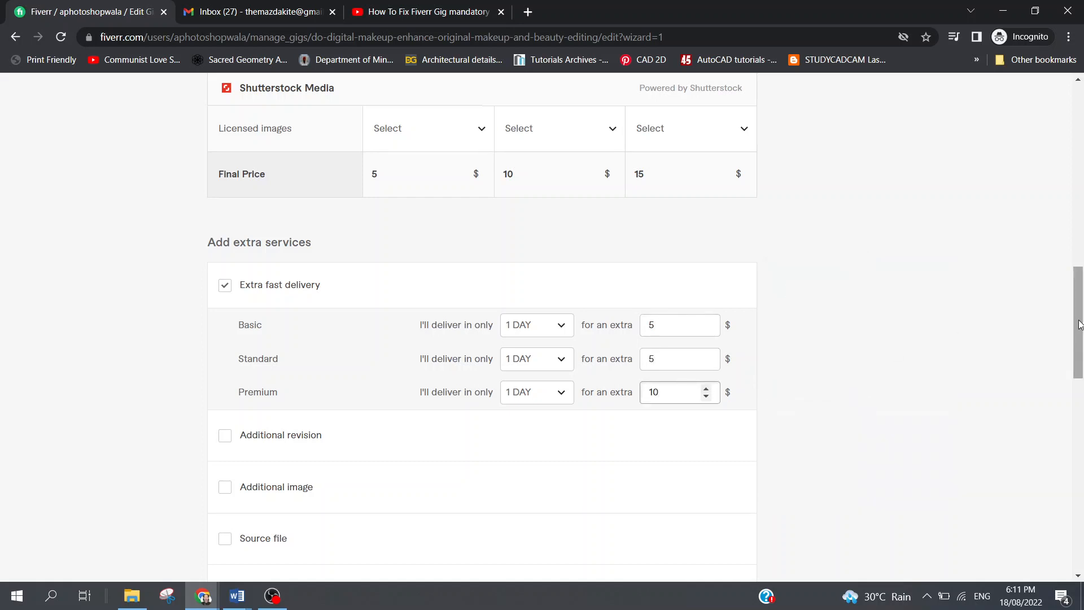
scroll(1079, 322, "down", 1)
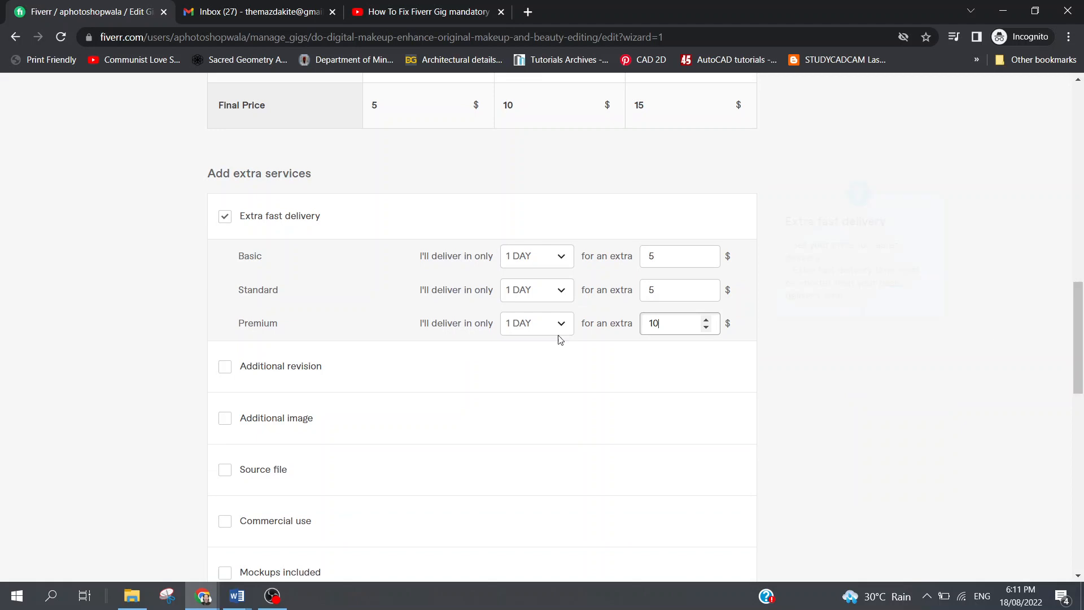
left_click(225, 218)
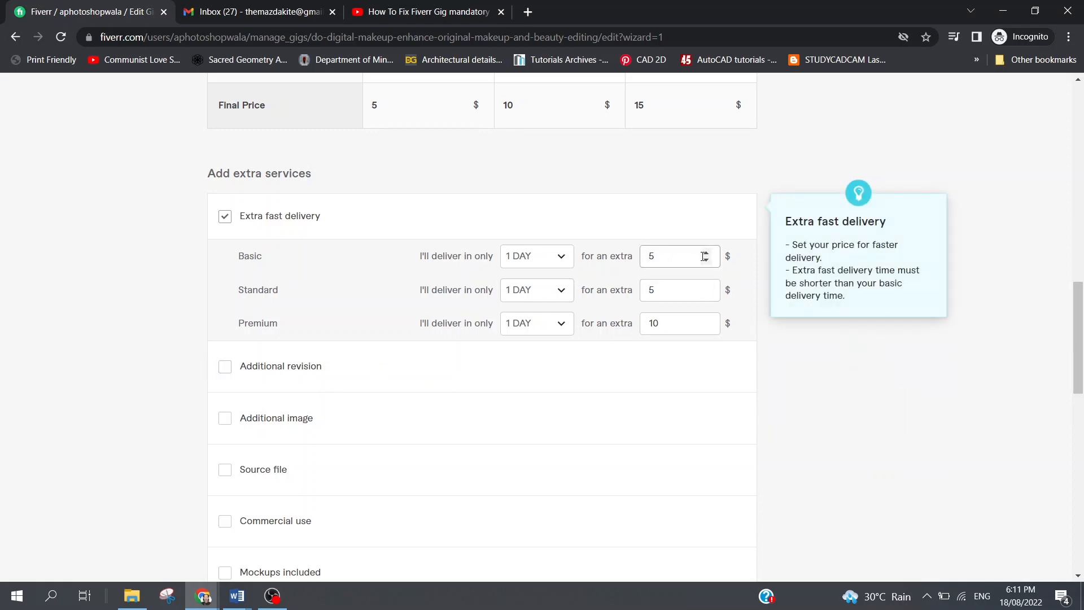
left_click(667, 261)
left_click(705, 253)
left_click(706, 253)
left_click(706, 261)
left_click(707, 260)
left_click(219, 230)
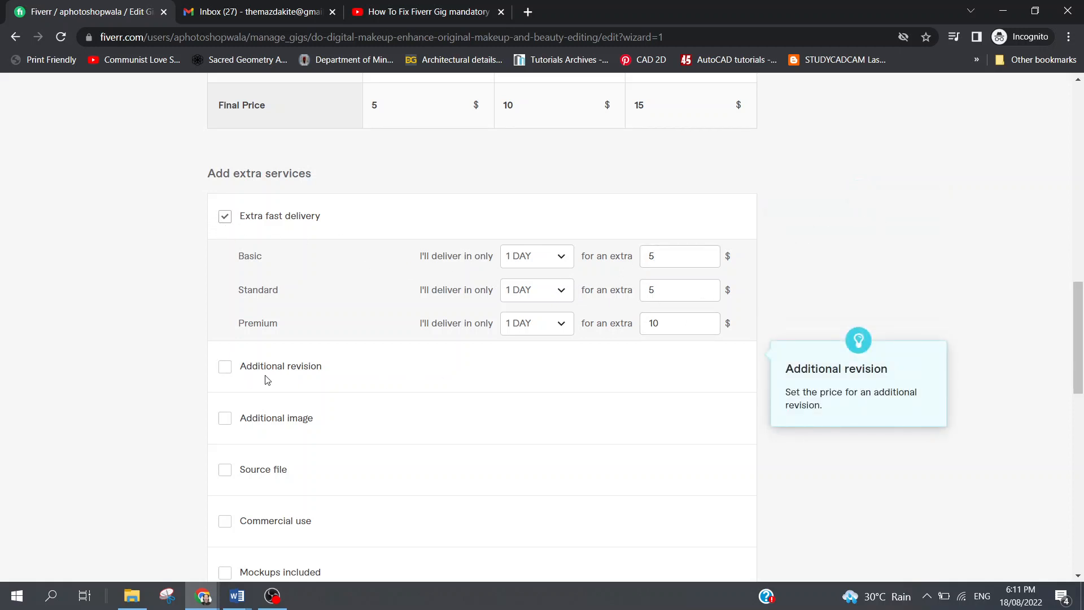
Step: Offer the Additional image extra for $5 with 1 DAY of additional delivery time
scroll(267, 379, "down", 1)
scroll(246, 378, "down", 1)
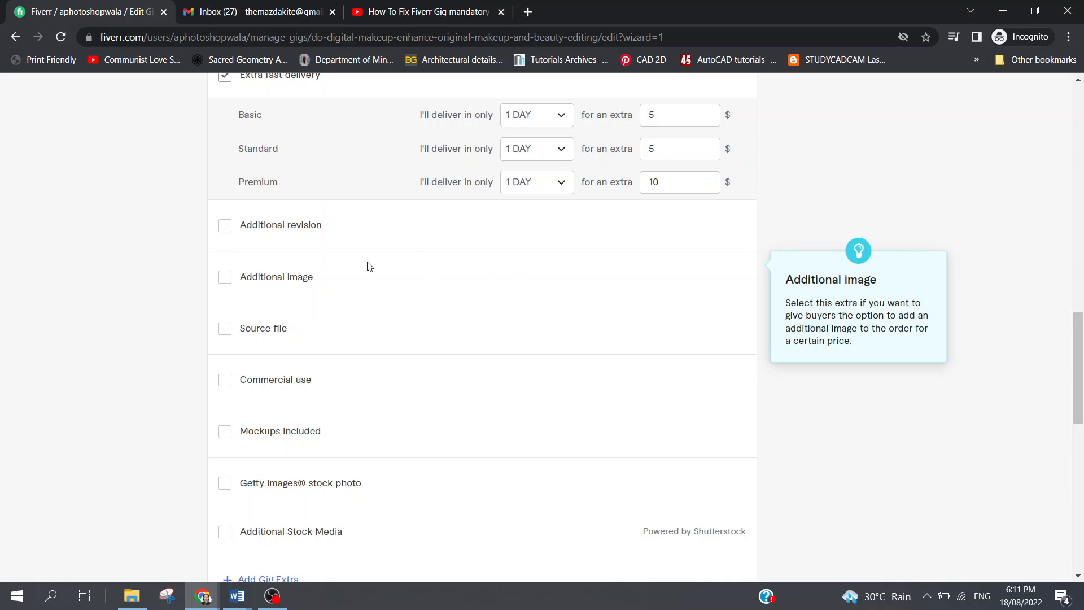
scroll(367, 266, "up", 3)
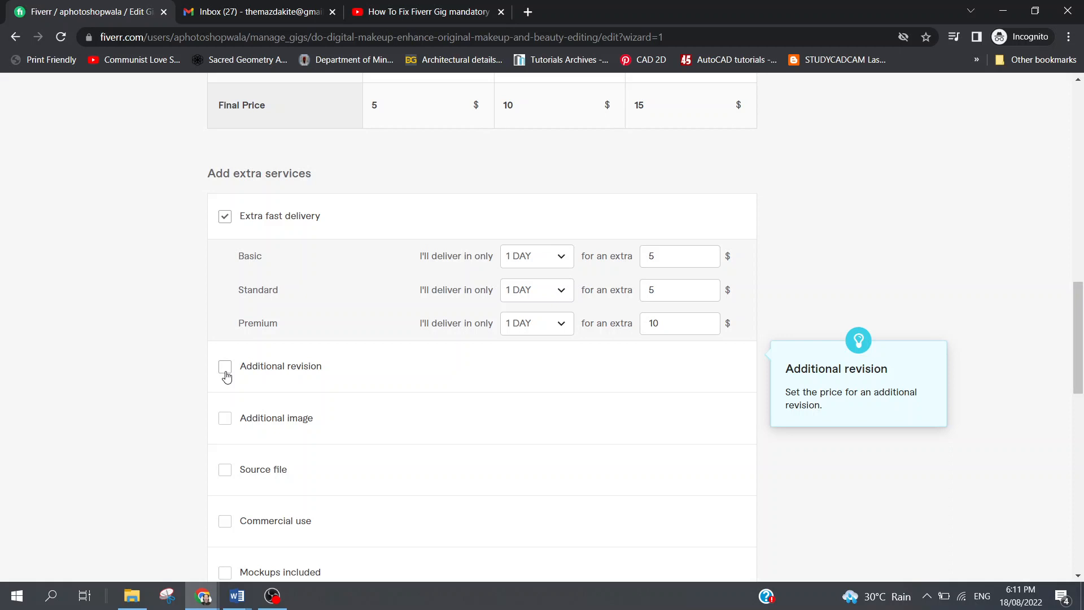
left_click(225, 419)
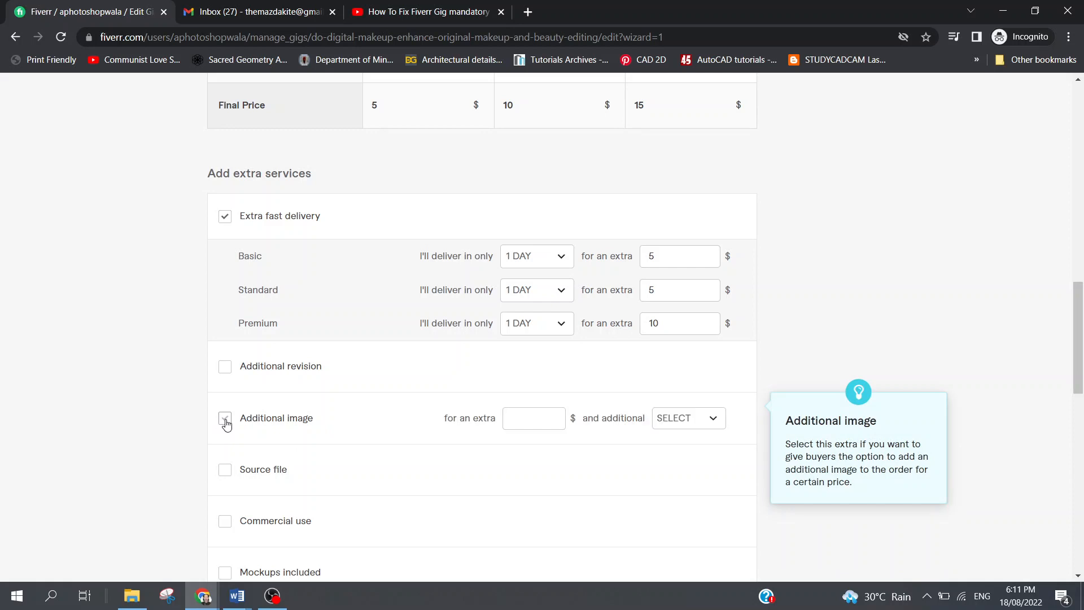
left_click(551, 418)
type("5")
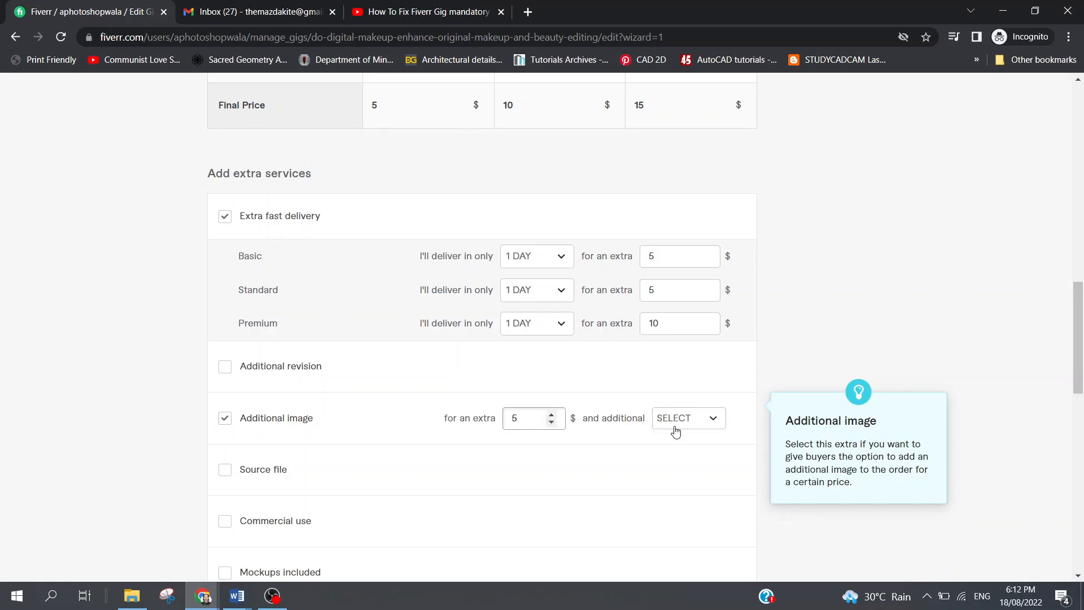
left_click(706, 428)
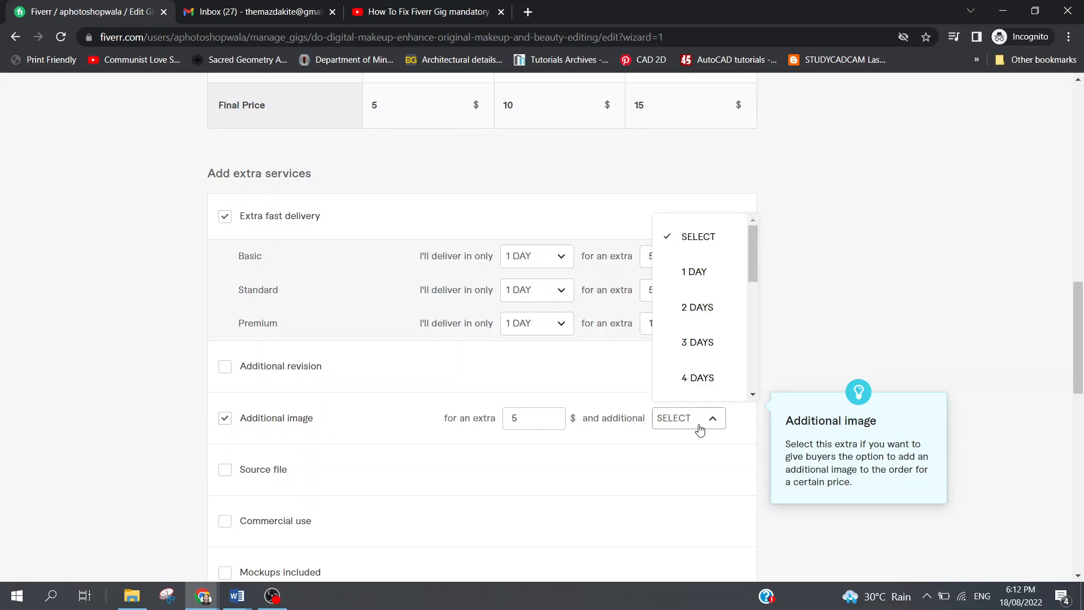
left_click(700, 272)
Step: Disable the Additional image extra and return to the Extra fast delivery option
scroll(298, 414, "down", 3)
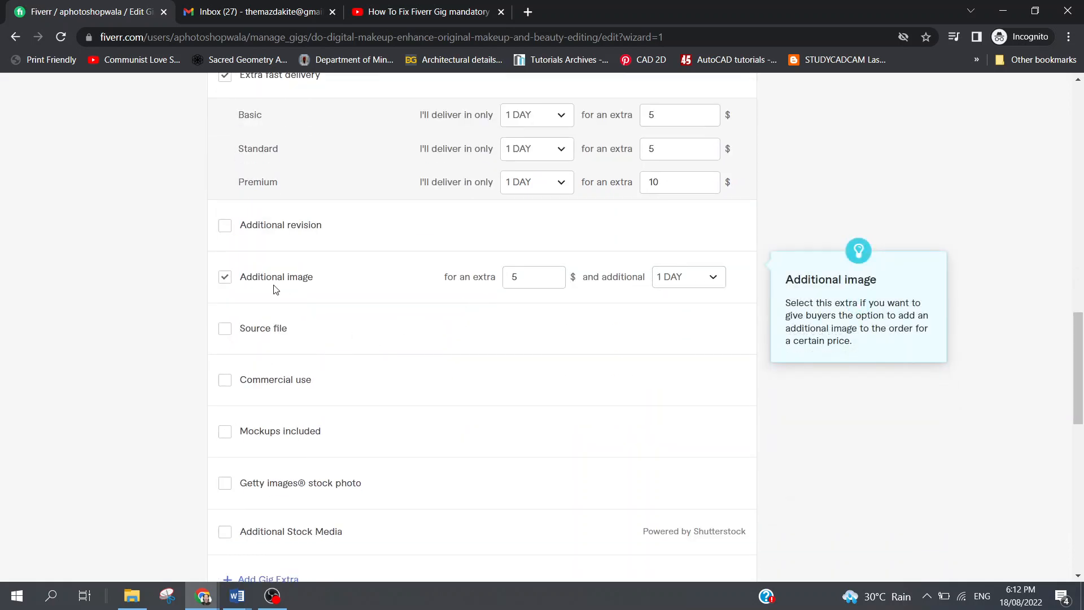
left_click(225, 285)
scroll(288, 367, "up", 5)
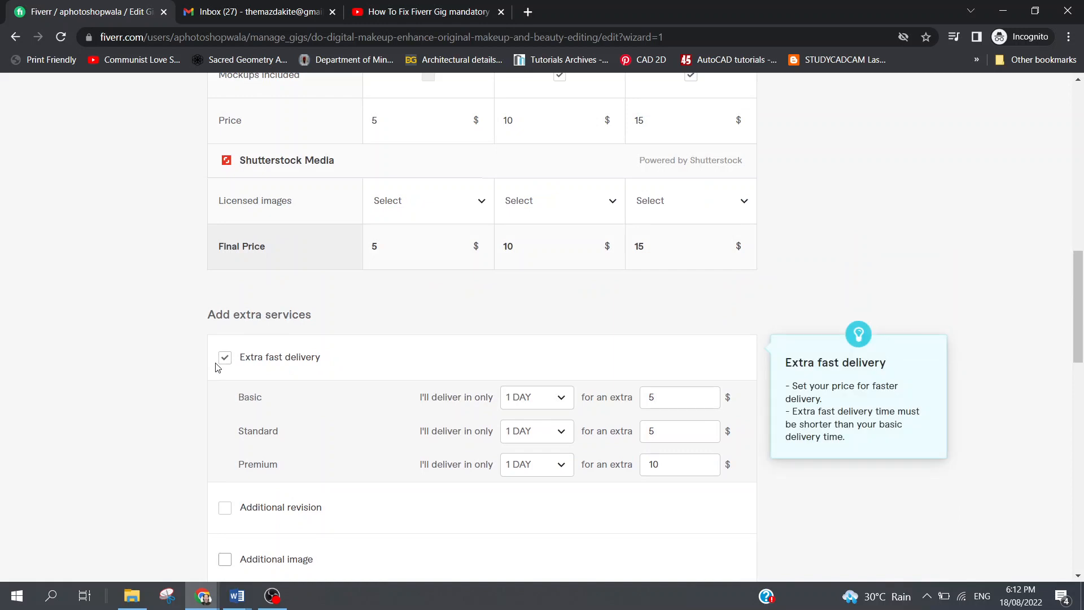
Step: Set the Premium extra fast delivery charge to $5 and try to save the pricing page
scroll(363, 421, "down", 3)
scroll(363, 421, "up", 1)
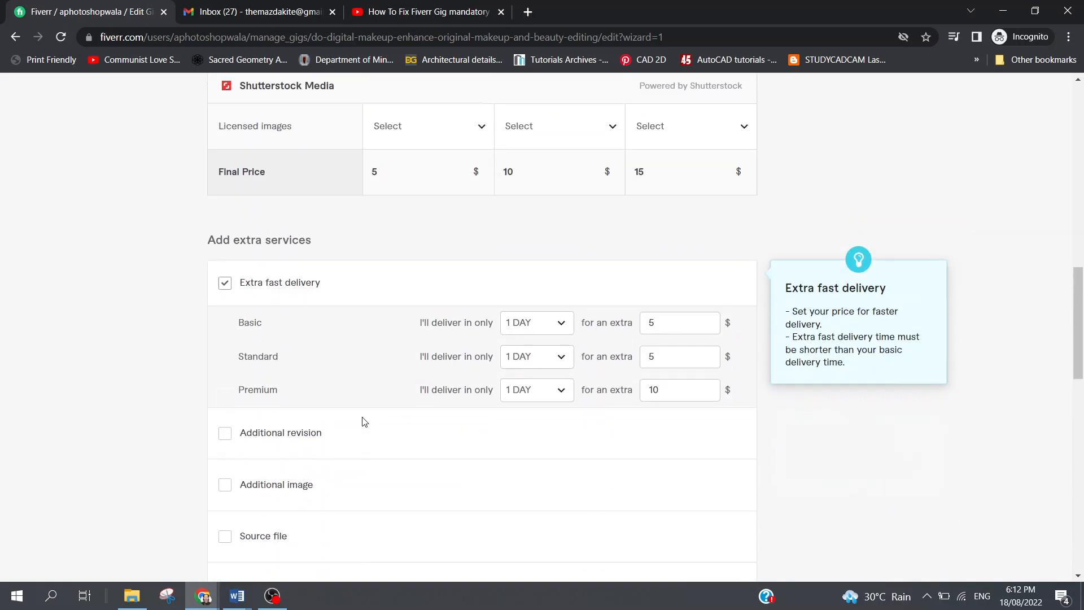
left_click(705, 391)
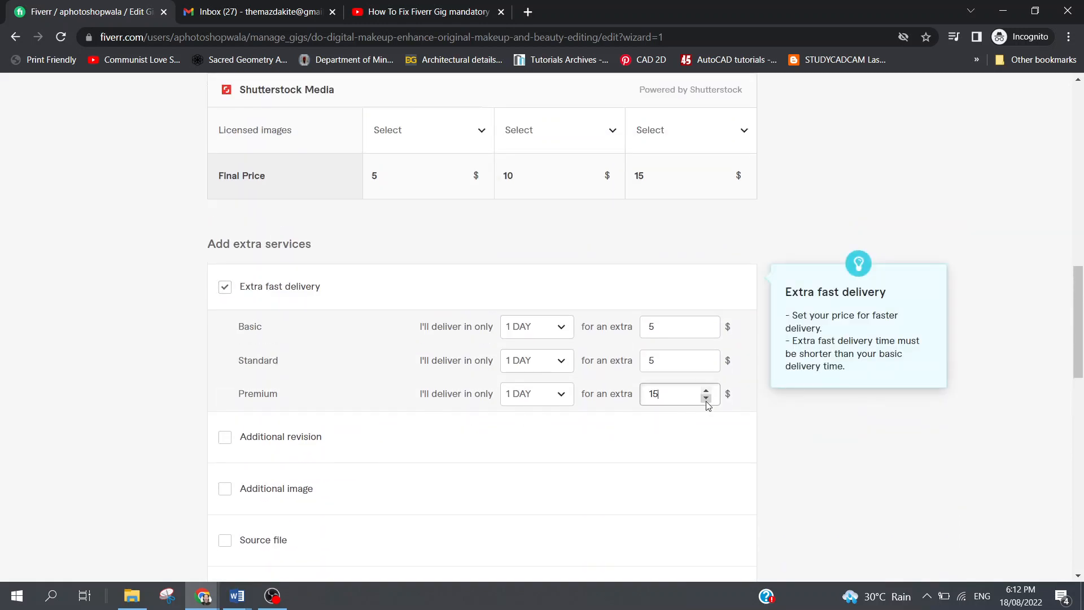
left_click(705, 400)
left_click(706, 400)
left_click(86, 406)
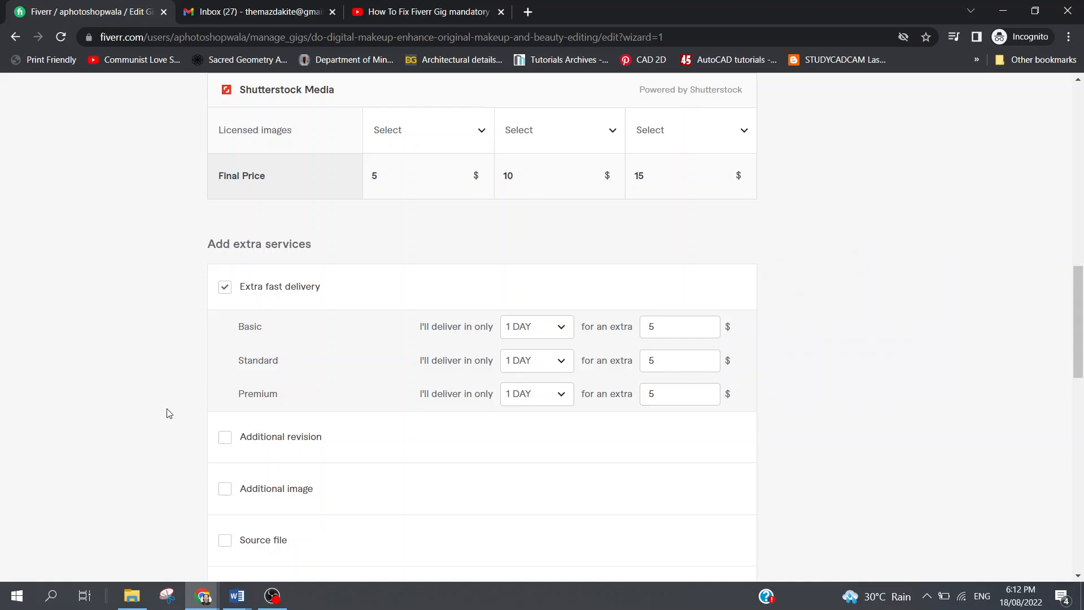
scroll(166, 413, "down", 6)
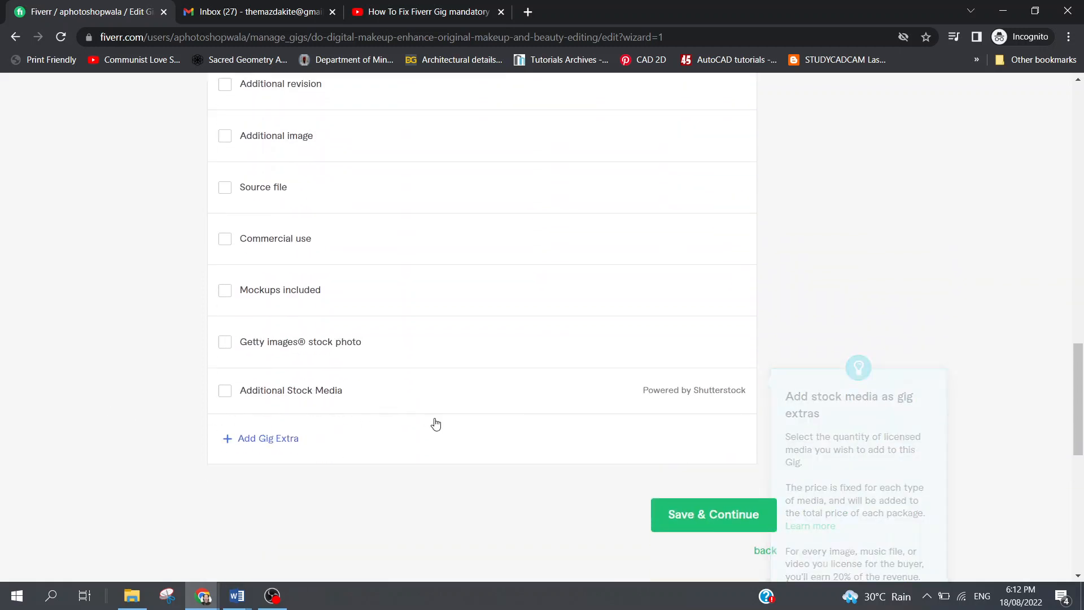
scroll(435, 423, "down", 2)
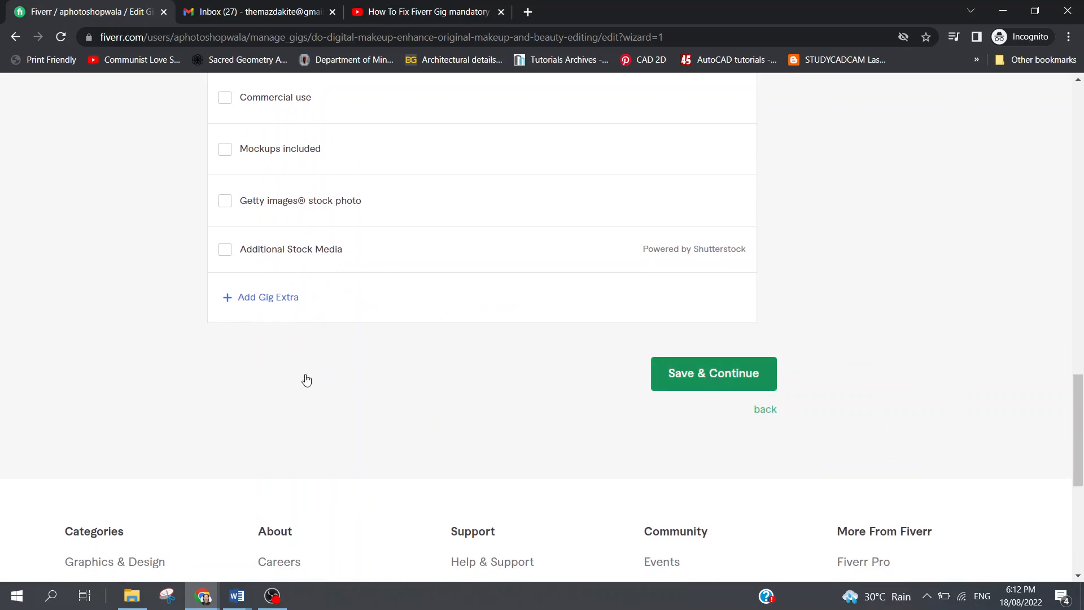
scroll(306, 379, "up", 8)
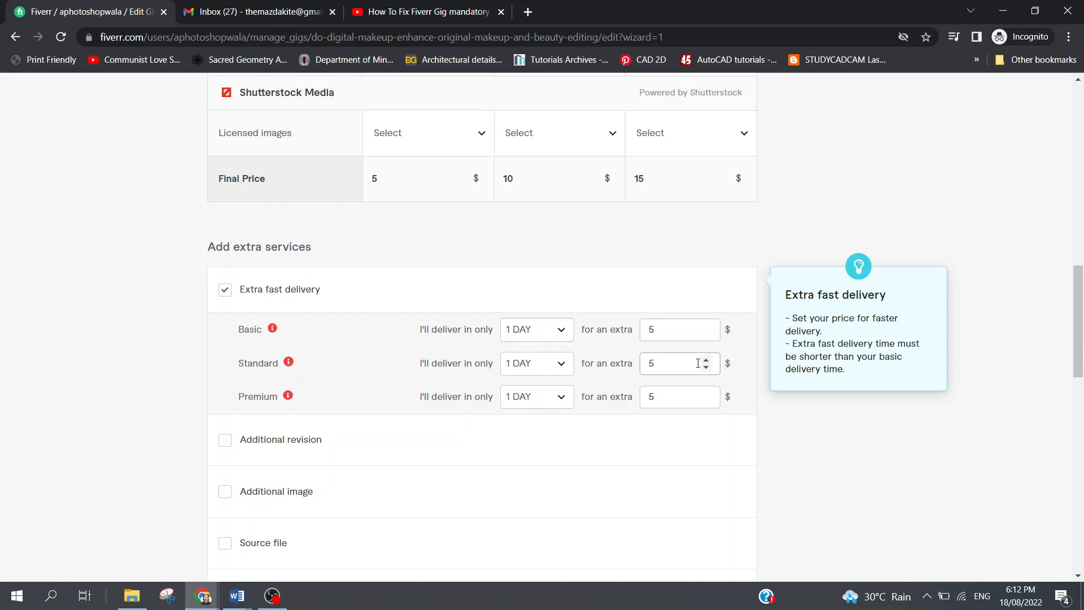
Step: Set the extra fast delivery charge to $10 for Standard and $15 for Premium
left_click(707, 360)
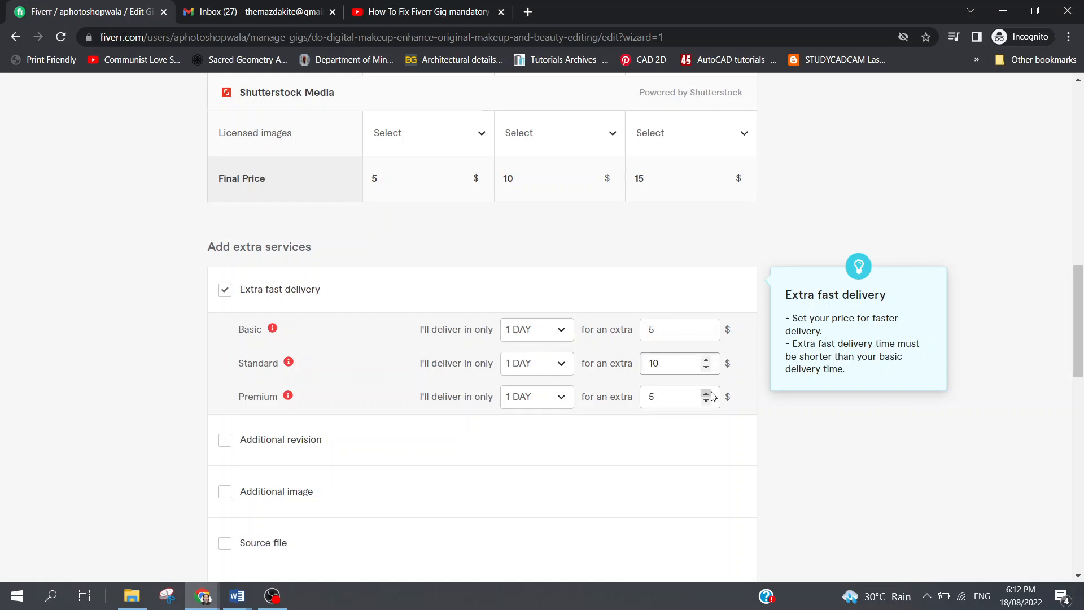
left_click(707, 393)
left_click(707, 394)
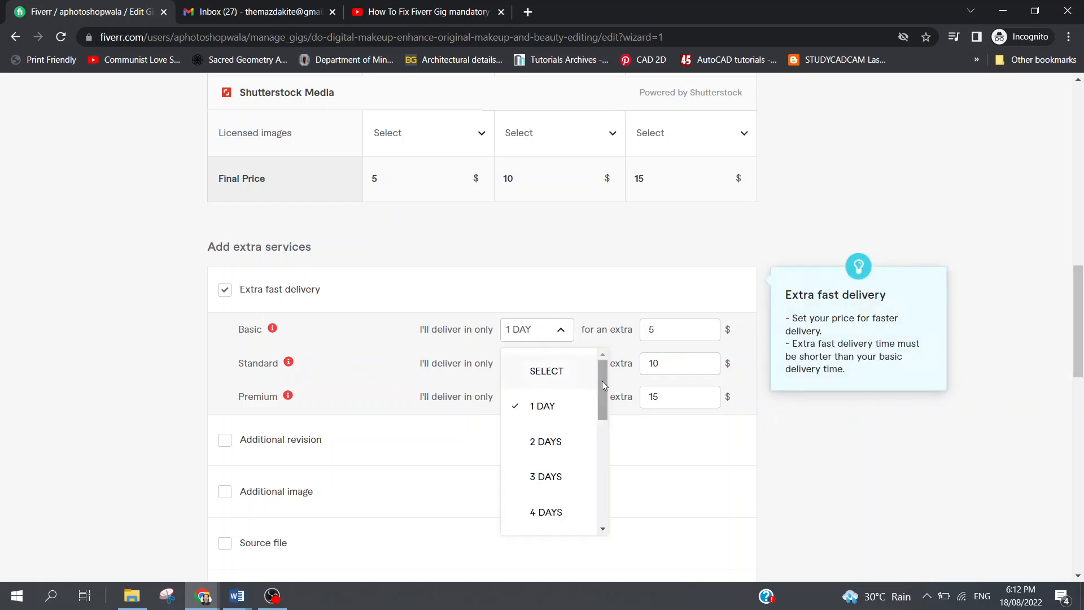
left_click_drag(602, 416, 601, 362)
left_click(587, 279)
mouse_move(273, 331)
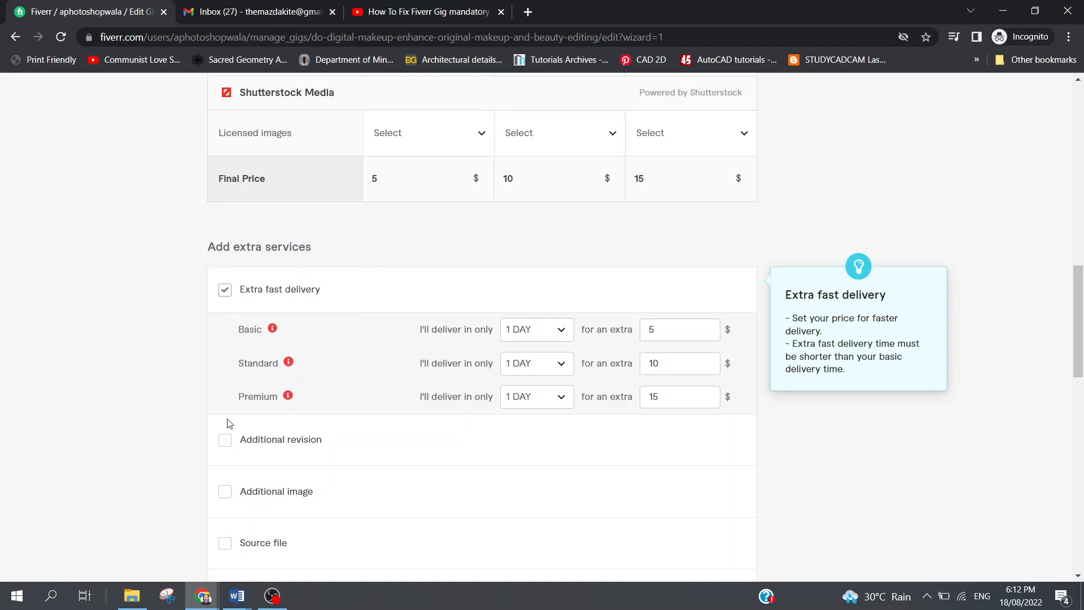
left_click(224, 440)
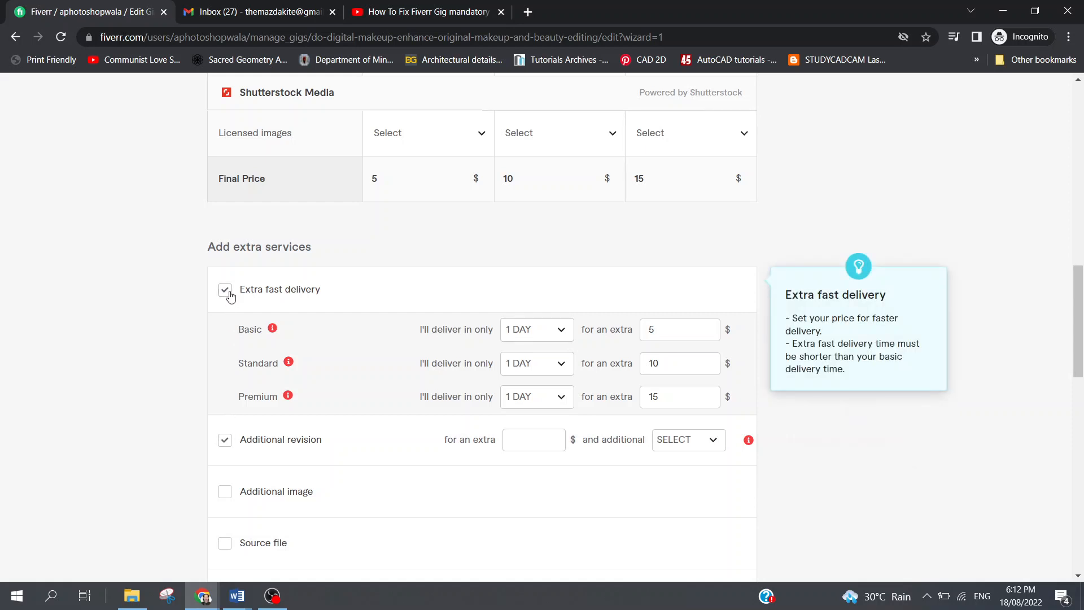
left_click(226, 444)
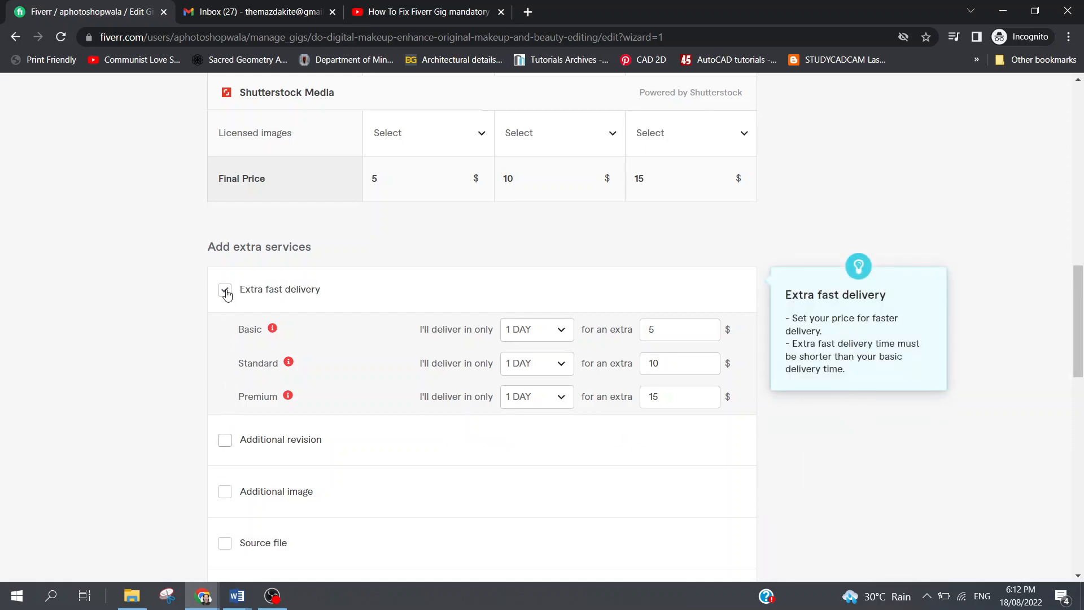
double_click(225, 288)
left_click(226, 291)
triple_click(226, 293)
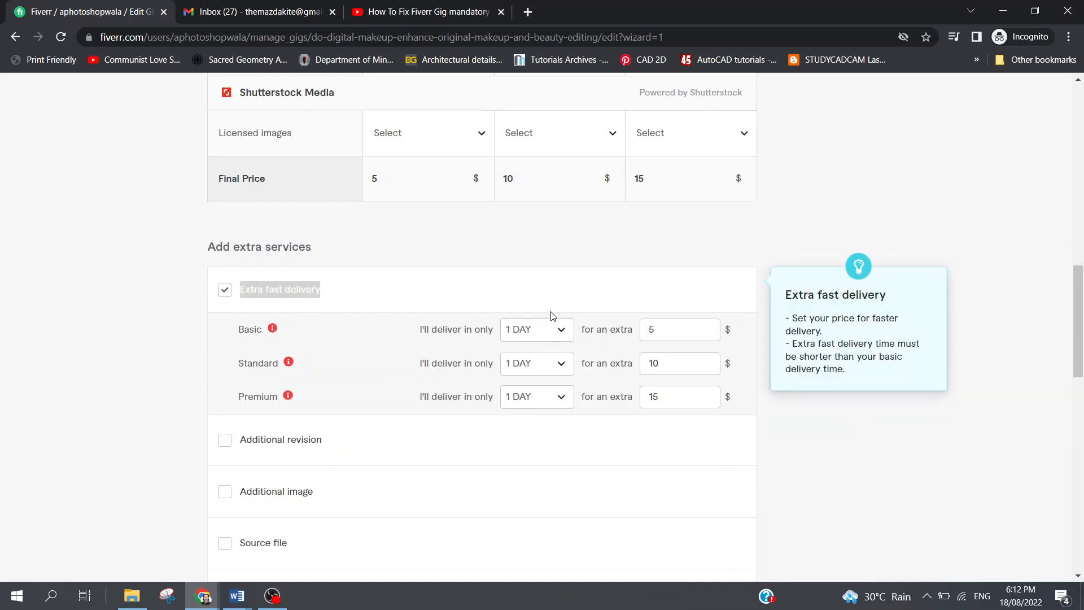
left_click(250, 289)
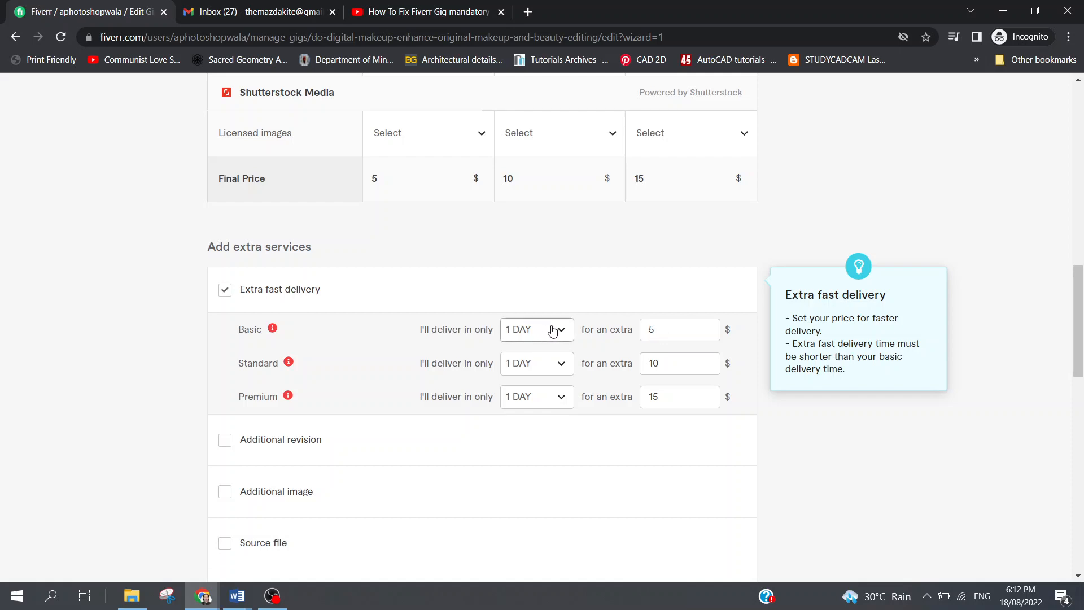
Step: Set the delivery time of the Basic, Standard and Premium packages to 2 days Delivery
scroll(545, 277, "up", 3)
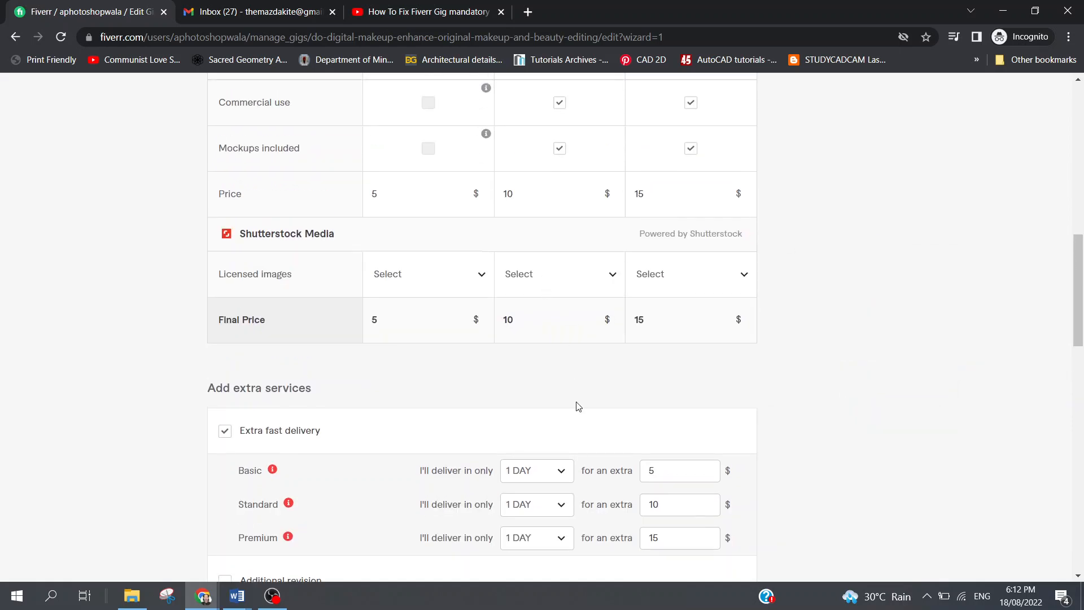
scroll(576, 406, "up", 6)
scroll(565, 405, "up", 2)
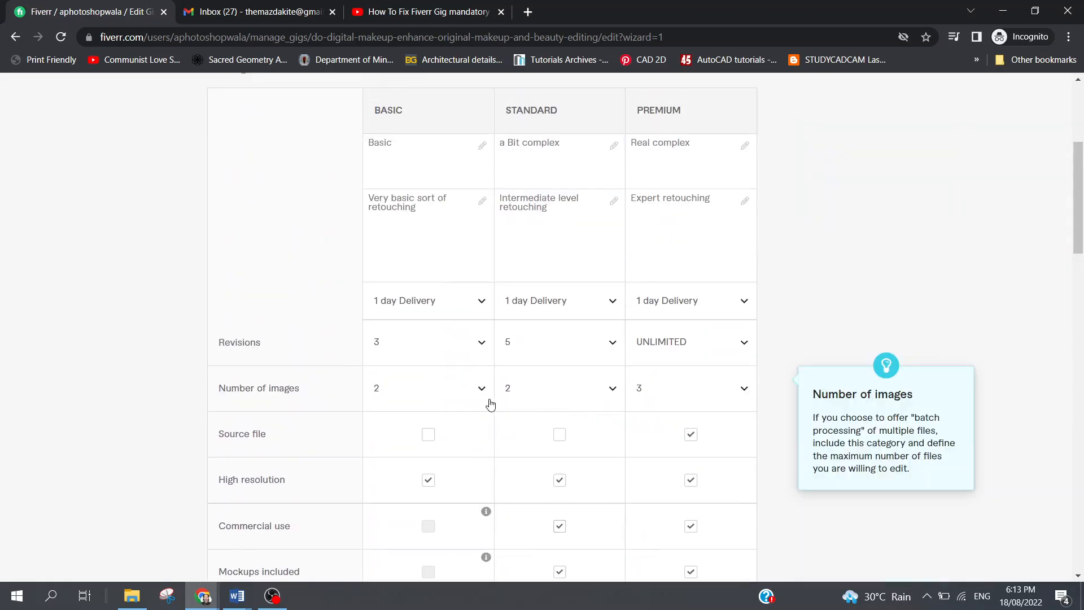
scroll(355, 347, "up", 2)
scroll(355, 345, "down", 5)
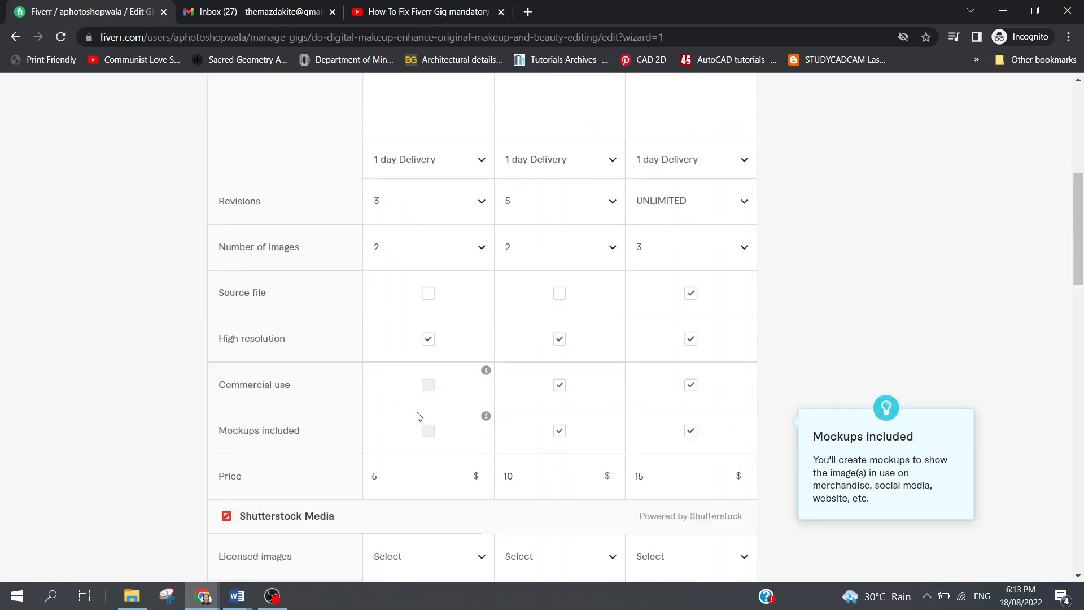
scroll(416, 416, "down", 2)
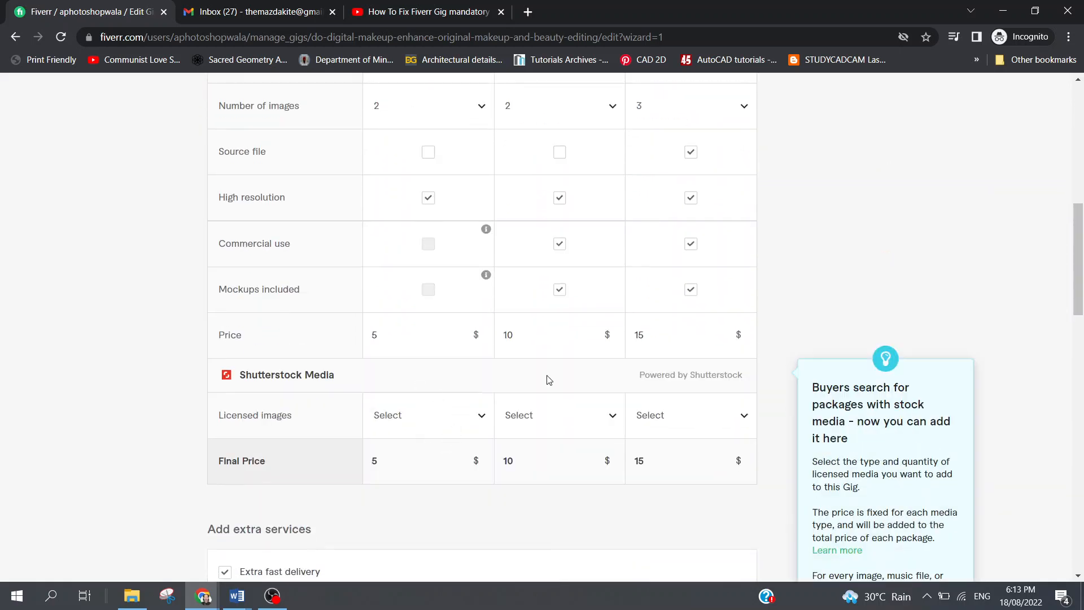
scroll(548, 380, "up", 3)
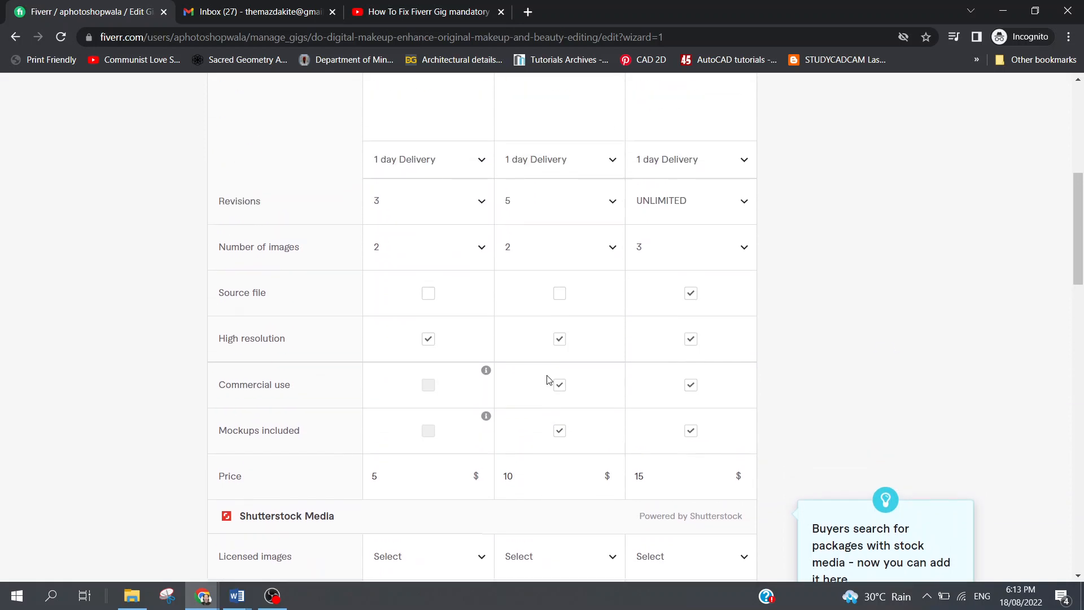
scroll(264, 338, "up", 3)
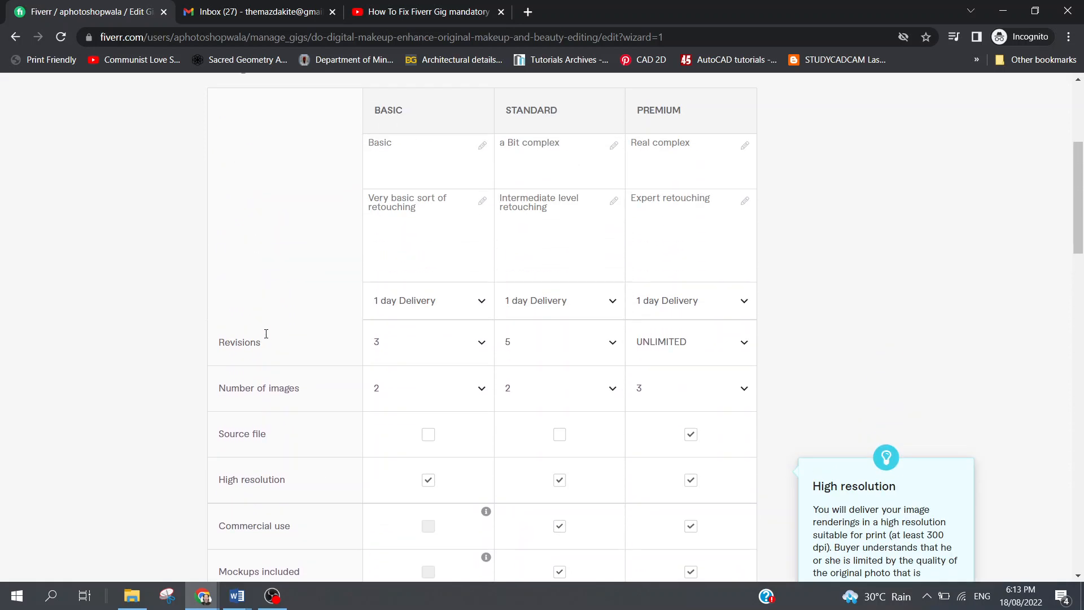
left_click(479, 312)
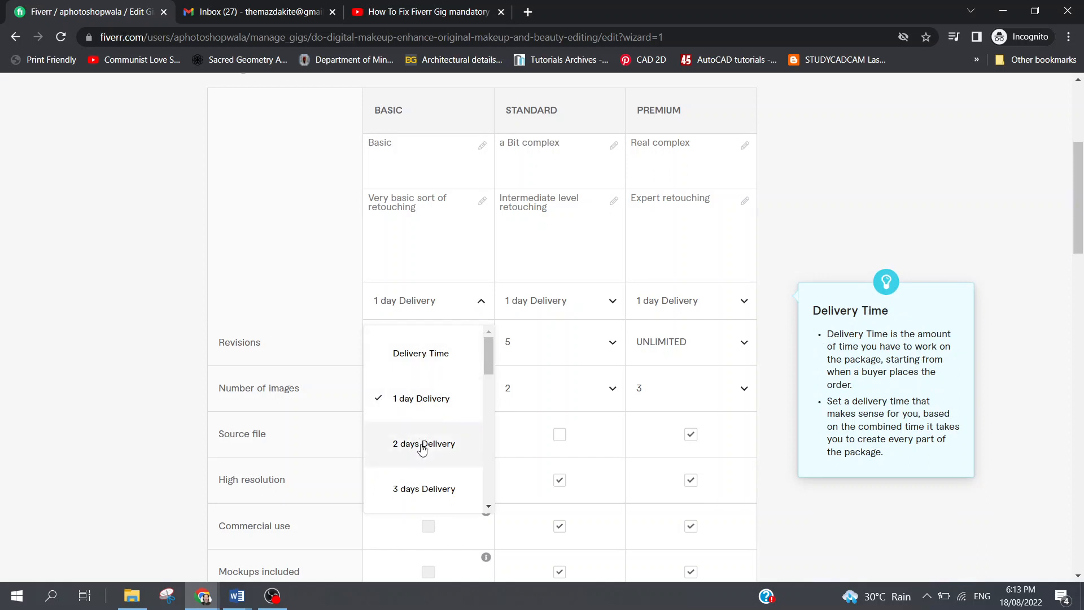
left_click(581, 313)
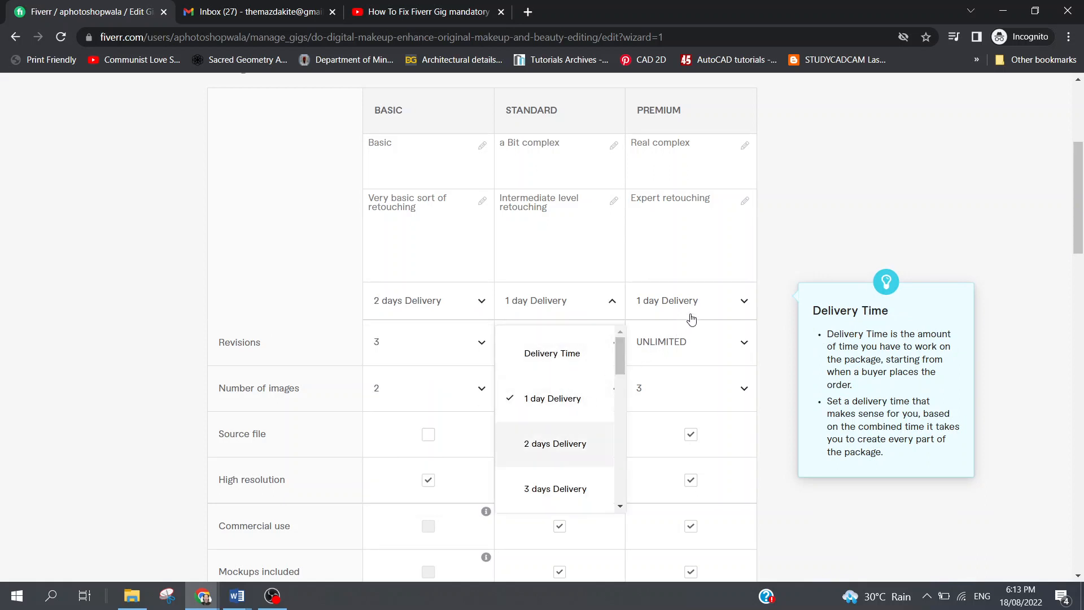
scroll(619, 411, "down", 5)
scroll(613, 402, "up", 3)
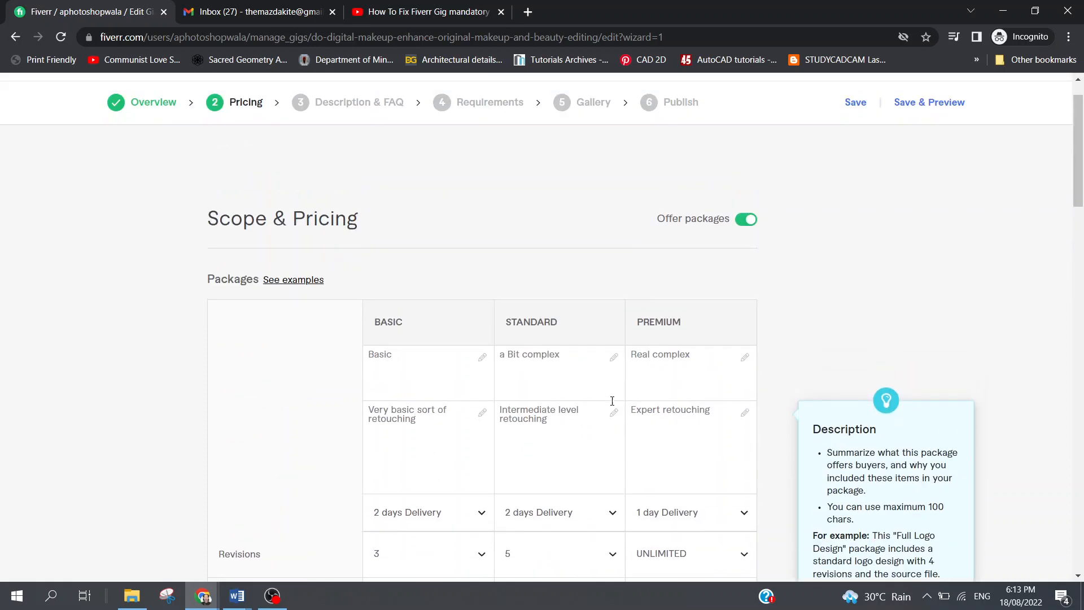
scroll(670, 426, "down", 1)
left_click(670, 440)
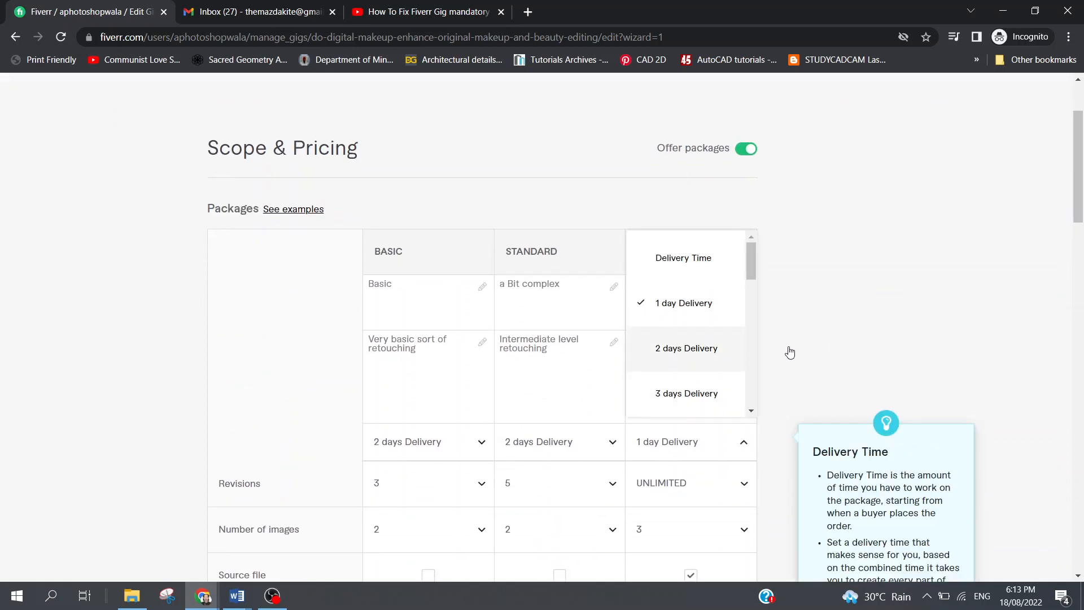
left_click(667, 348)
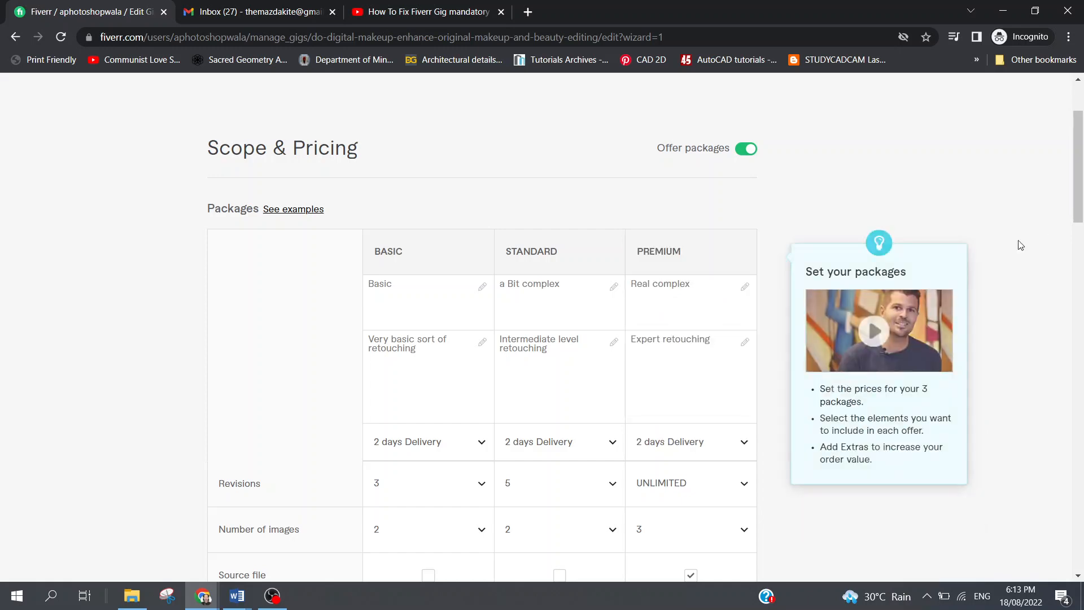
Step: Save the gig's pricing and extra services and continue to the Description & FAQ stage
left_click_drag(1078, 217, 1081, 378)
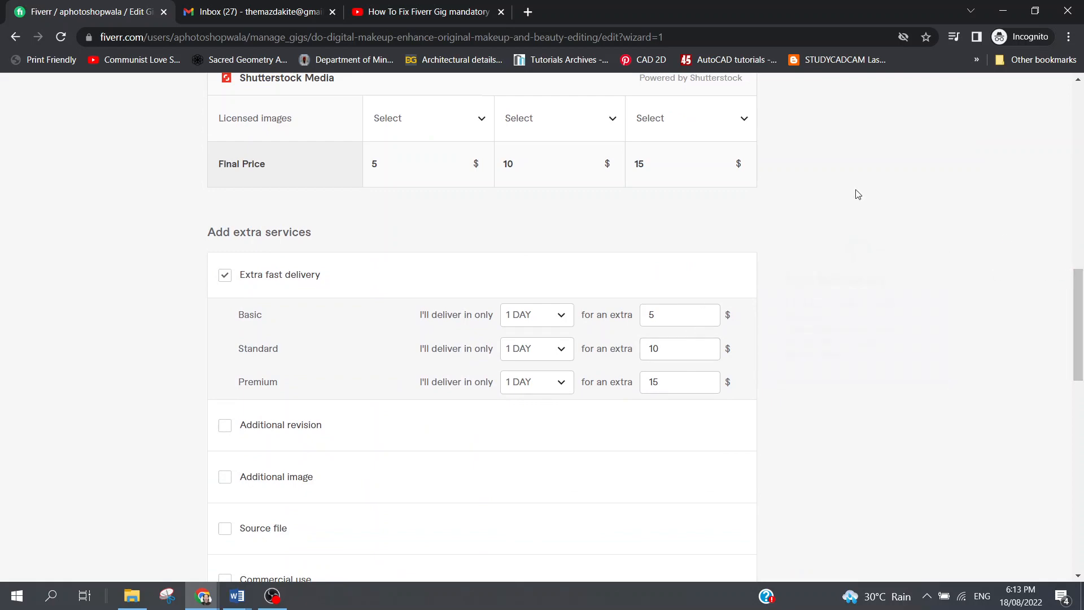
scroll(591, 350, "down", 4)
scroll(485, 378, "down", 3)
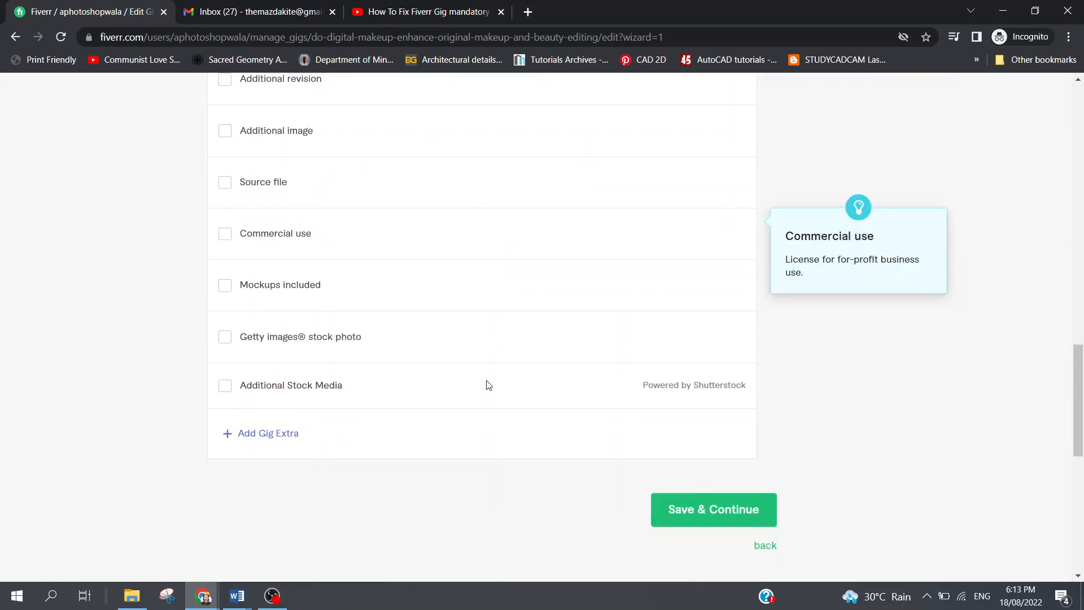
left_click(702, 517)
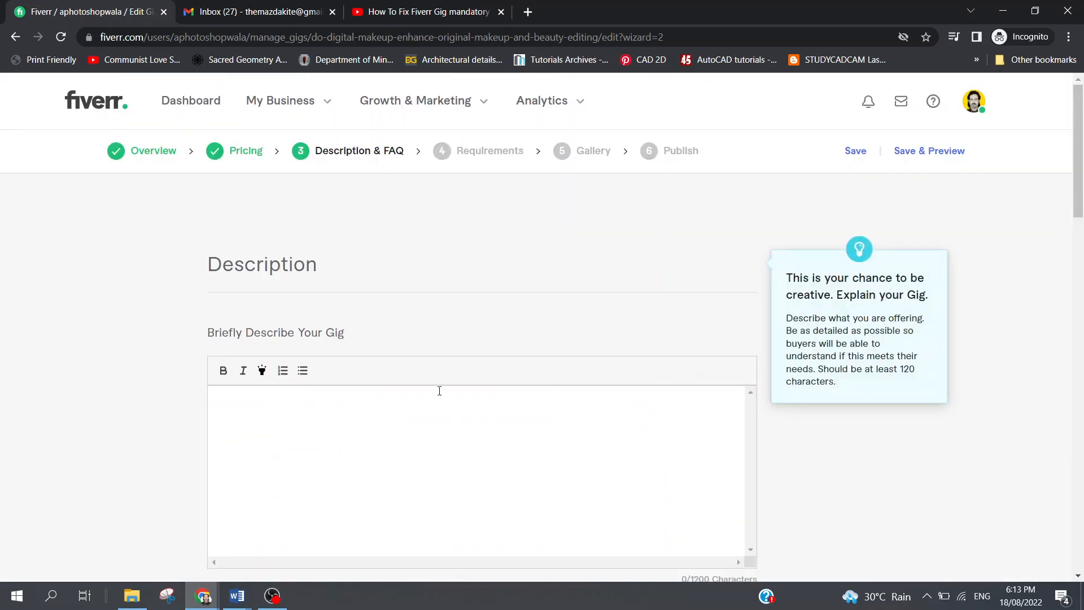
Step: Switch to Document1 in Word and copy the gig description from "I am a Digital Make-up Artist" through "the best of me"
scroll(439, 390, "down", 3)
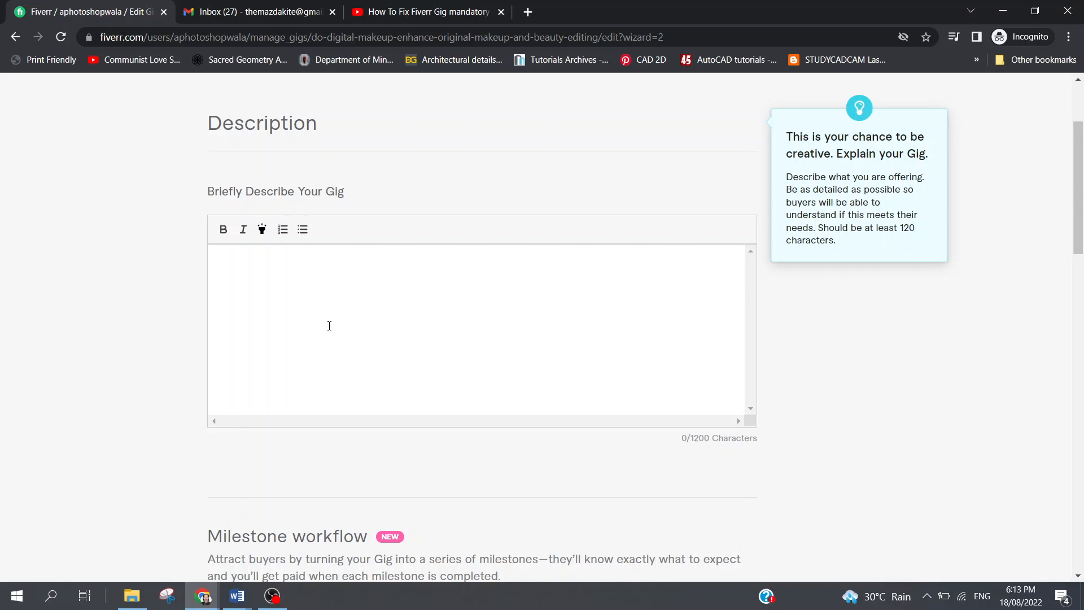
mouse_move(236, 598)
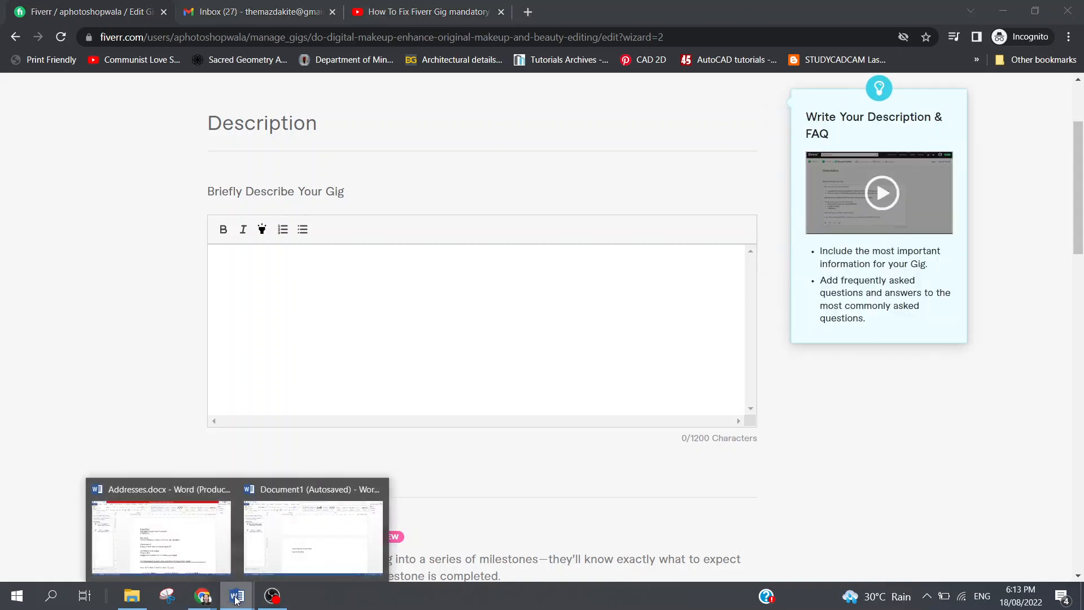
left_click(305, 565)
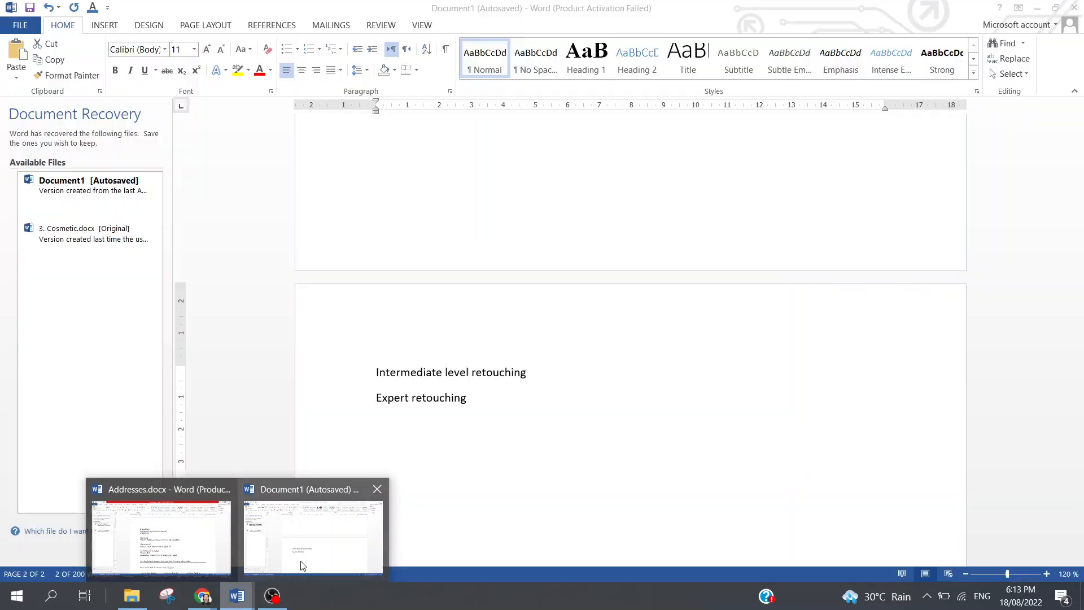
scroll(363, 477, "up", 10)
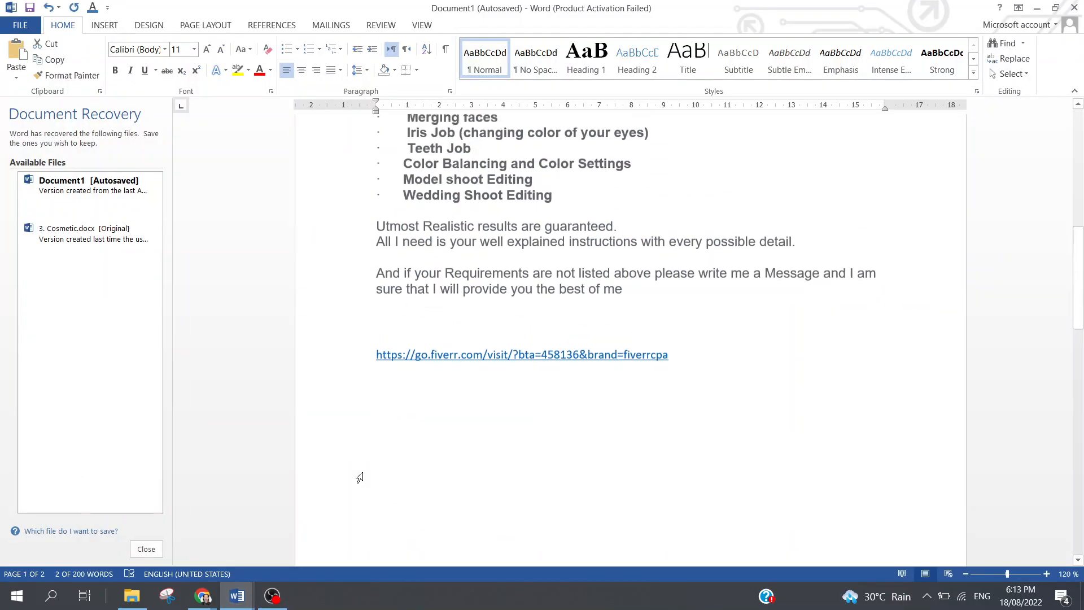
scroll(458, 298, "up", 3)
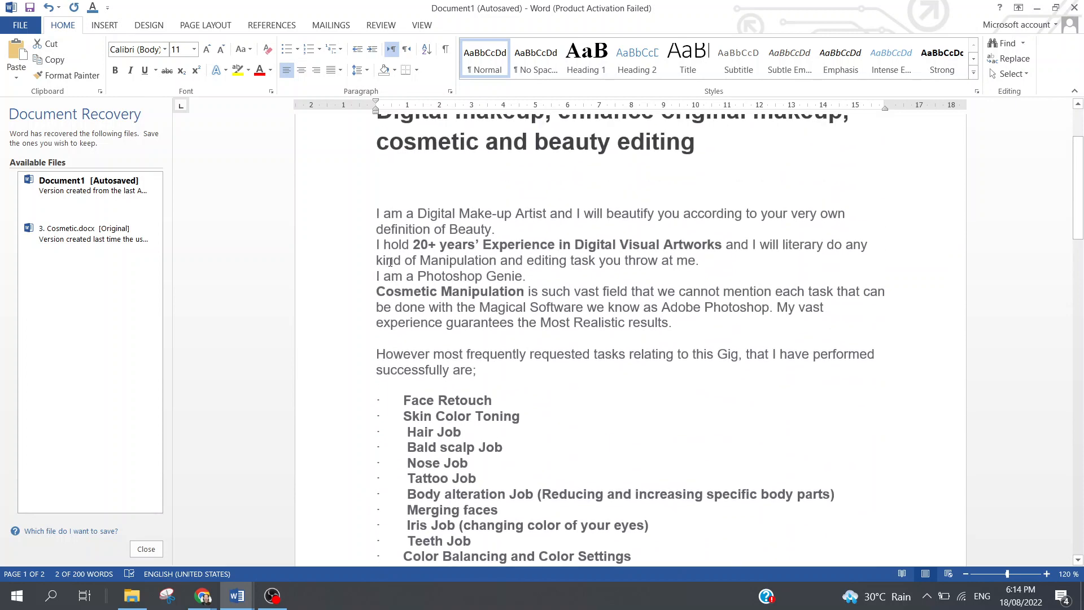
left_click_drag(377, 214, 701, 345)
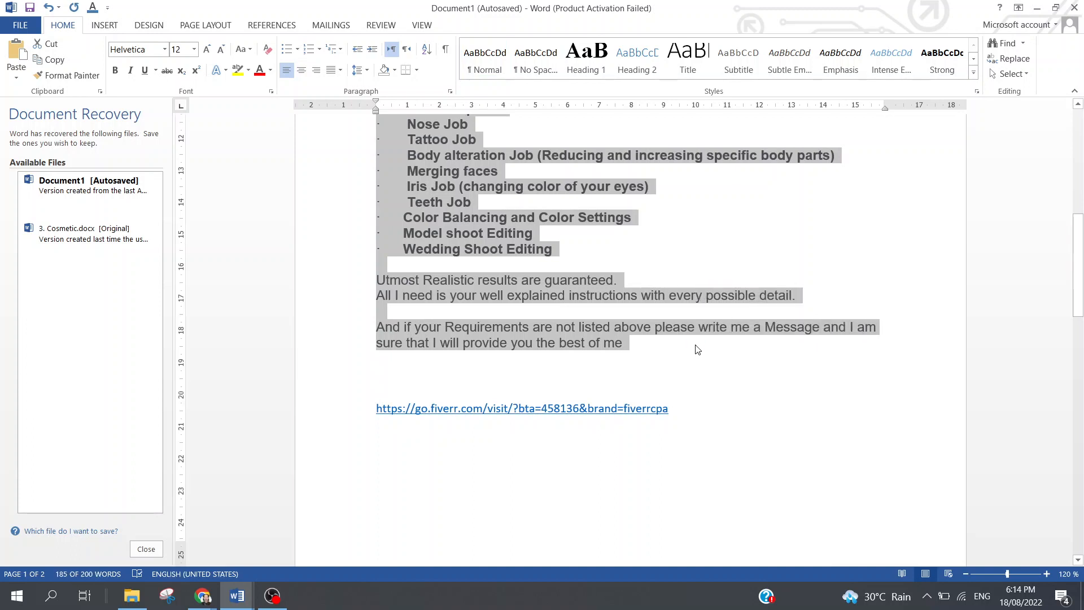
Step: Switch back to the Fiverr gig page in Chrome and paste the copied text as the gig's description
left_click(211, 602)
left_click(285, 557)
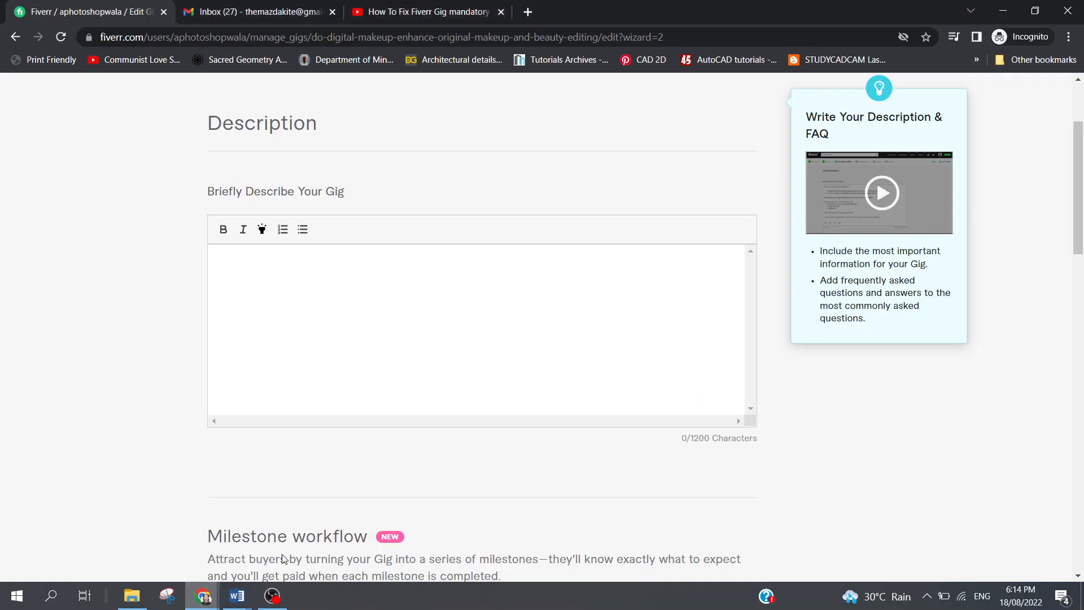
left_click(428, 344)
key("ctrl+v")
scroll(410, 344, "up", 10)
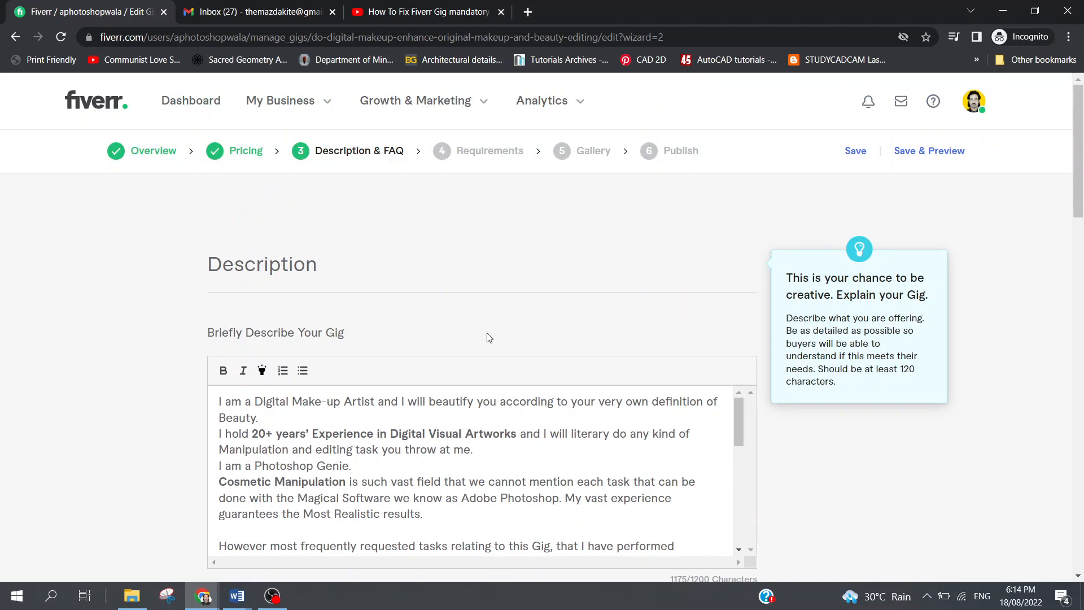
Step: Delete the "Wedding Shoot Editing" line from the list of services in the gig description
scroll(487, 336, "down", 1)
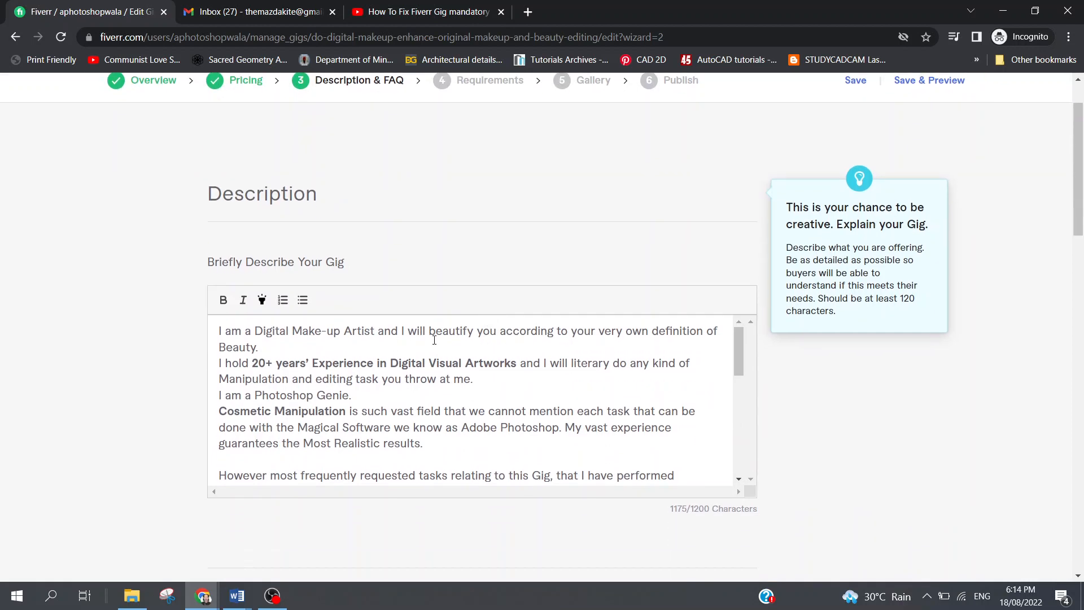
scroll(545, 344, "down", 10)
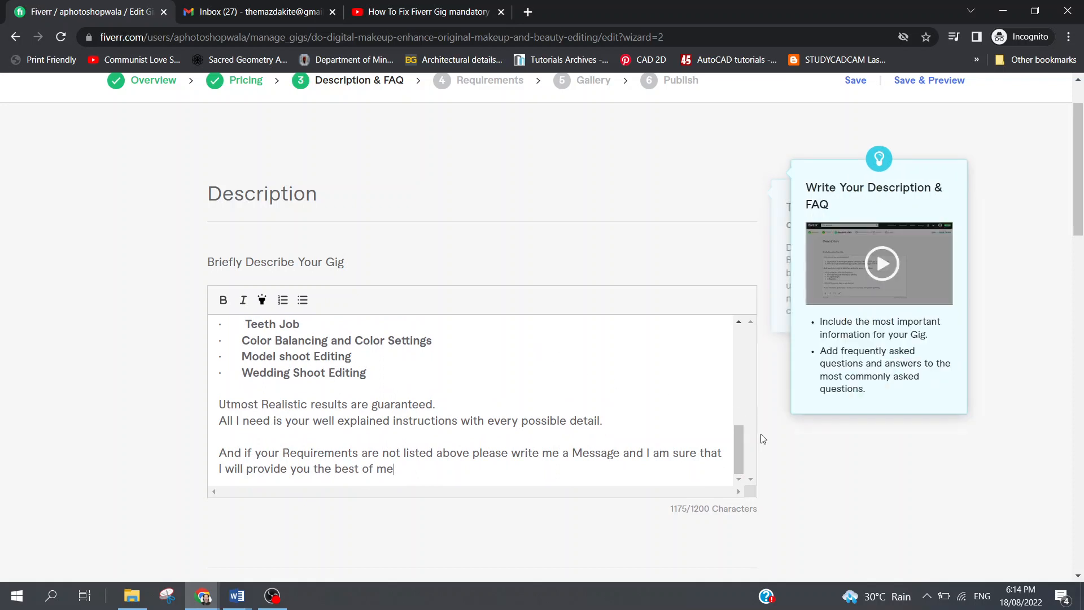
left_click_drag(740, 445, 744, 411)
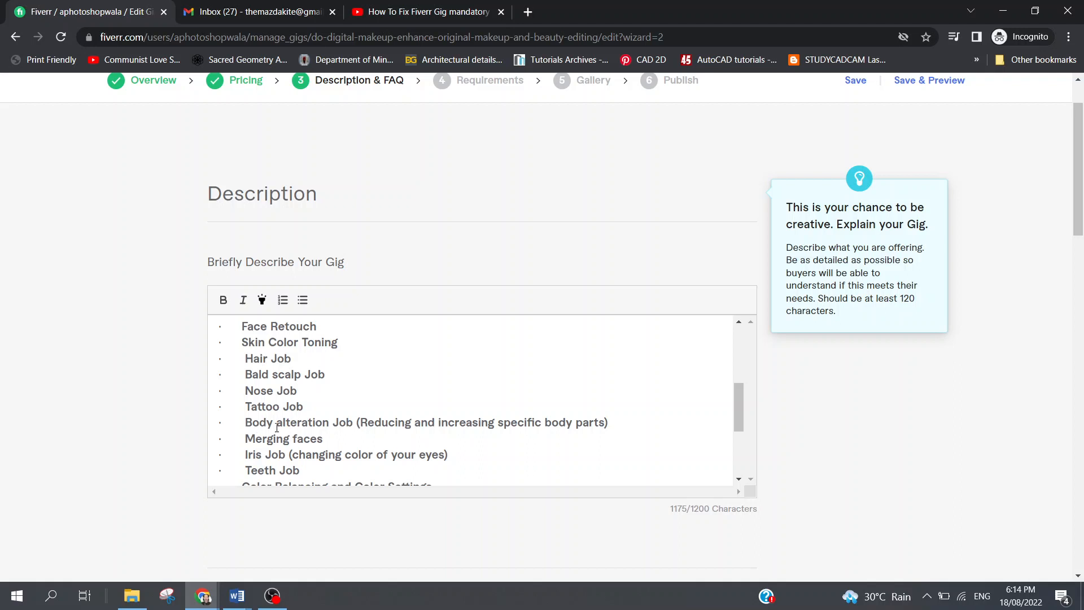
scroll(317, 443, "down", 1)
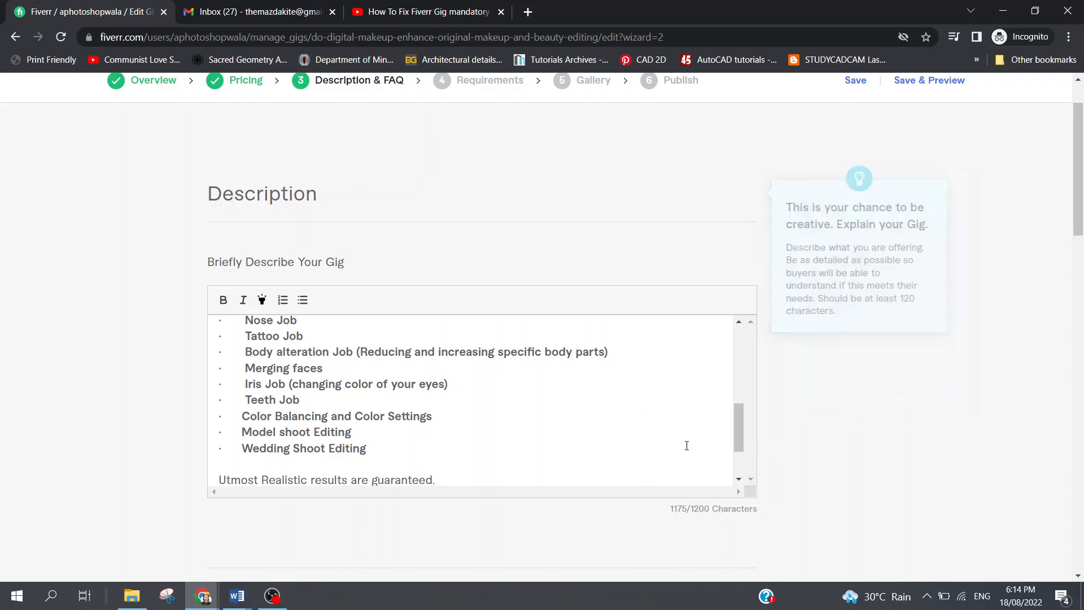
triple_click(315, 450)
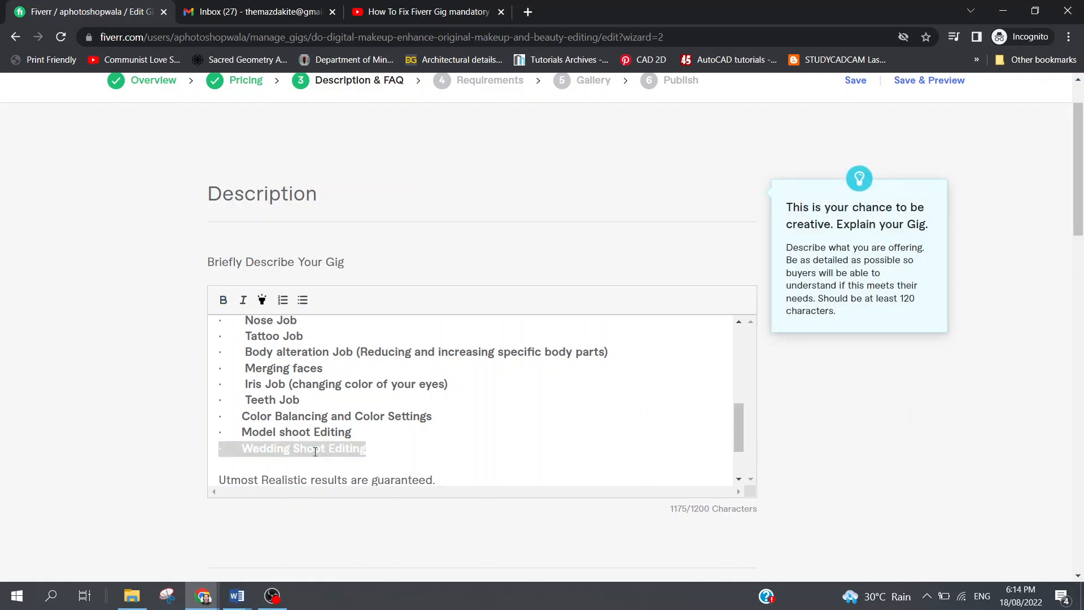
key("BackSpace")
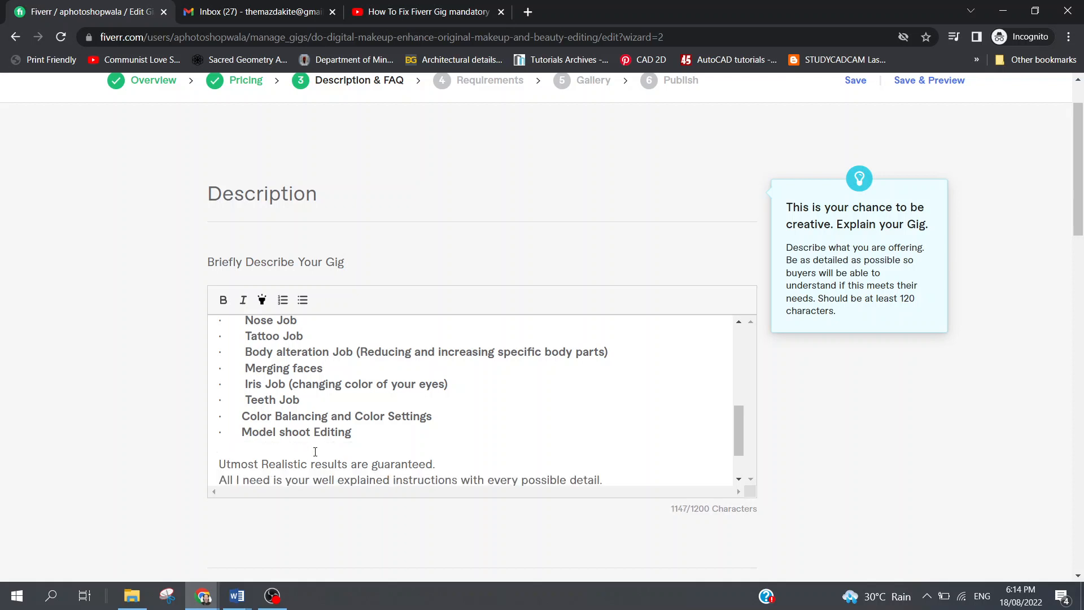
Step: Review the end of the services list and the closing lines of the gig description
double_click(305, 438)
left_click(401, 438)
scroll(394, 426, "down", 1)
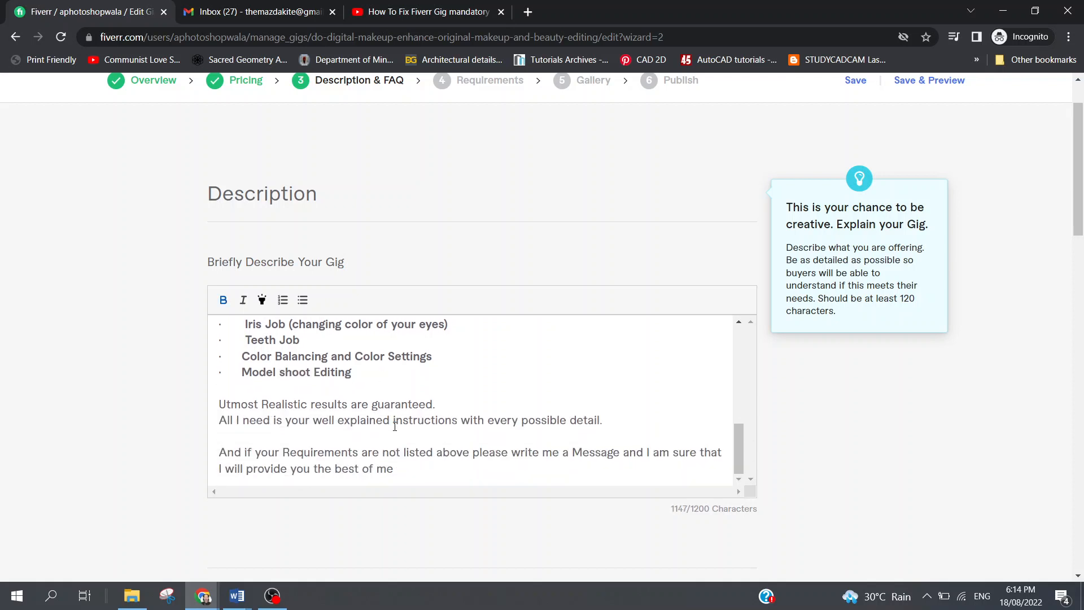
left_click_drag(220, 404, 599, 414)
left_click(598, 411)
left_click_drag(222, 404, 450, 403)
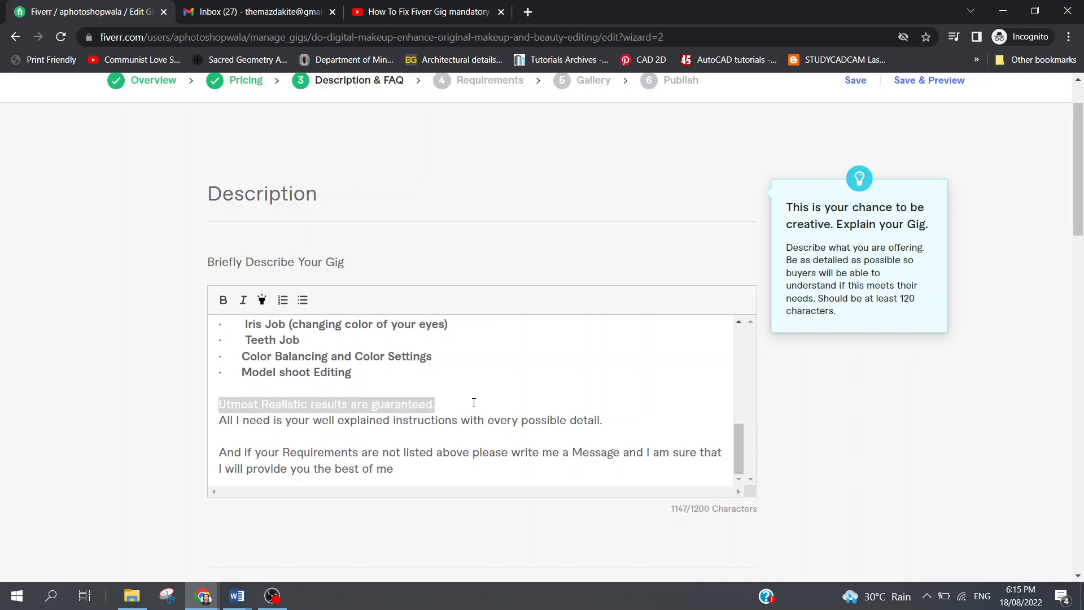
left_click(474, 403)
Step: Start a new FAQ entry in the gig's Frequently Asked Questions section
scroll(474, 402, "down", 3)
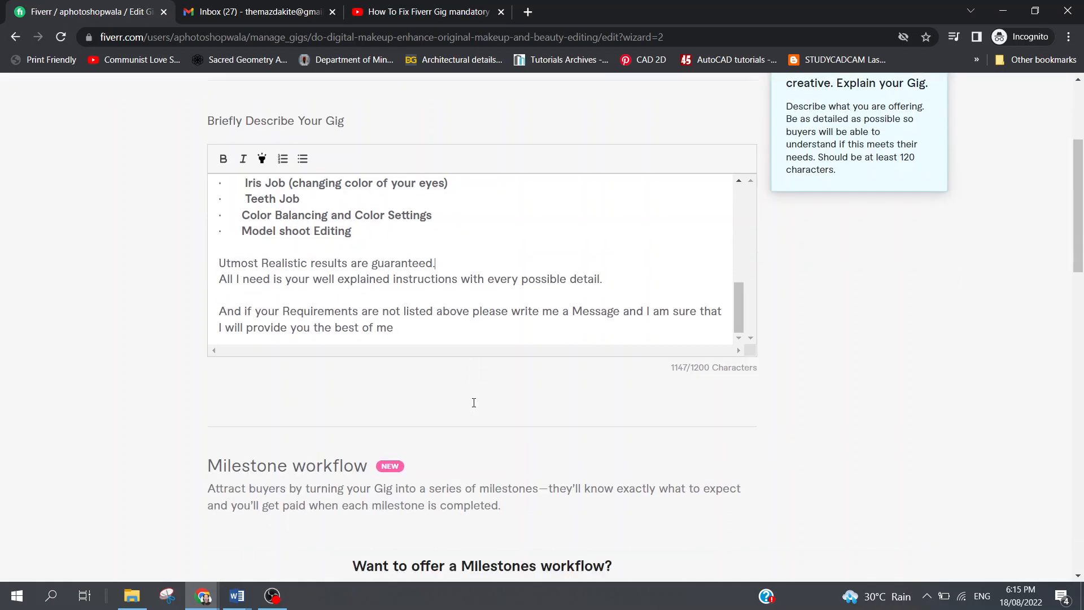
scroll(474, 404, "down", 4)
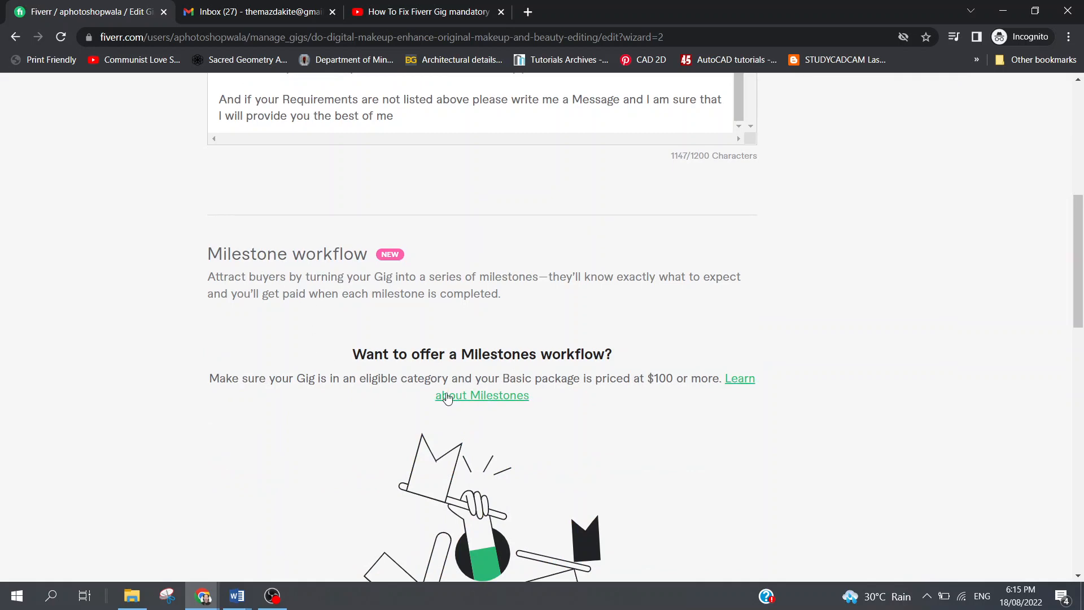
scroll(452, 395, "down", 4)
scroll(480, 379, "up", 3)
scroll(481, 378, "down", 8)
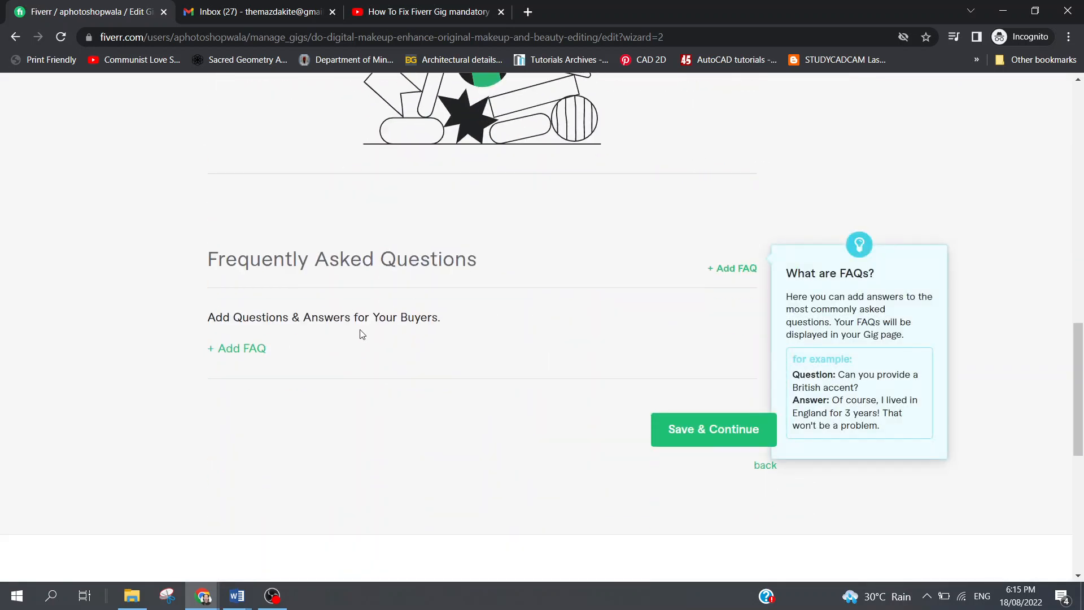
left_click(746, 269)
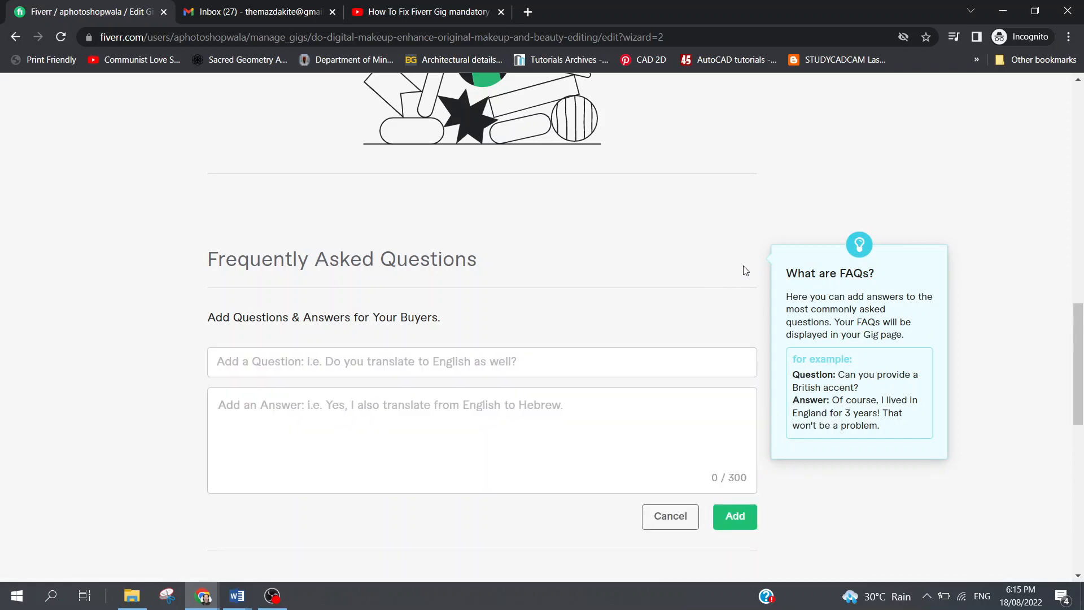
left_click(417, 372)
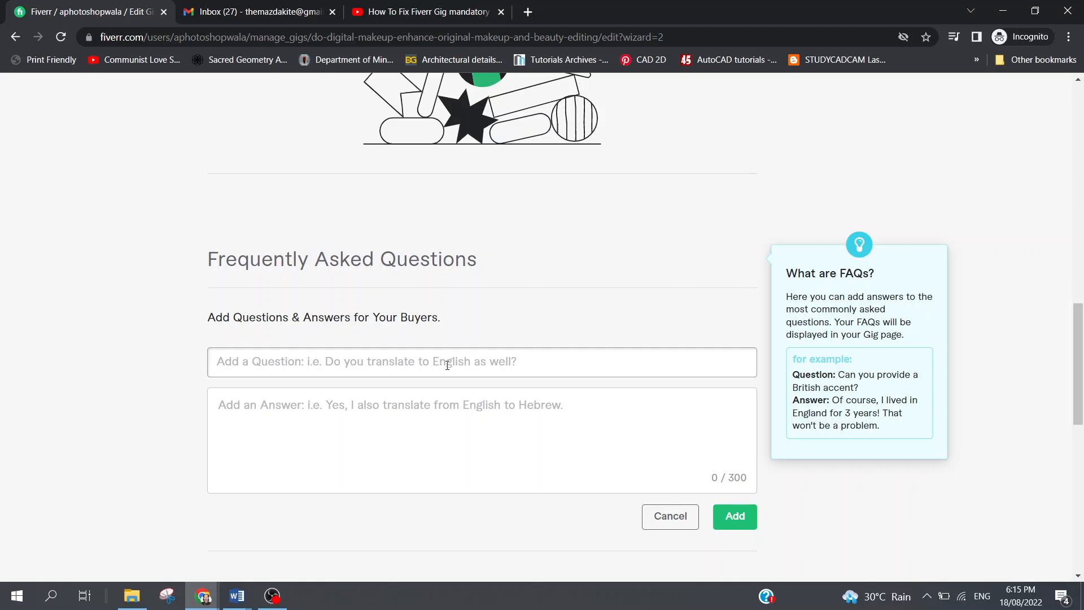
type("What")
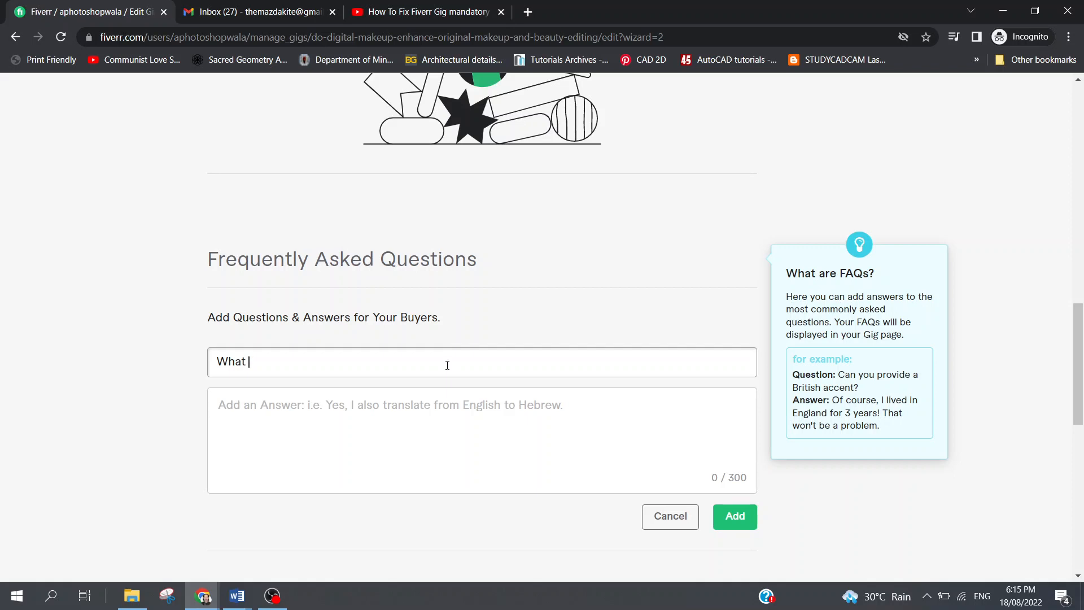
key("BackSpace")
key("BackSpace")
key("BackSpace")
key("BackSpace")
key("BackSpace")
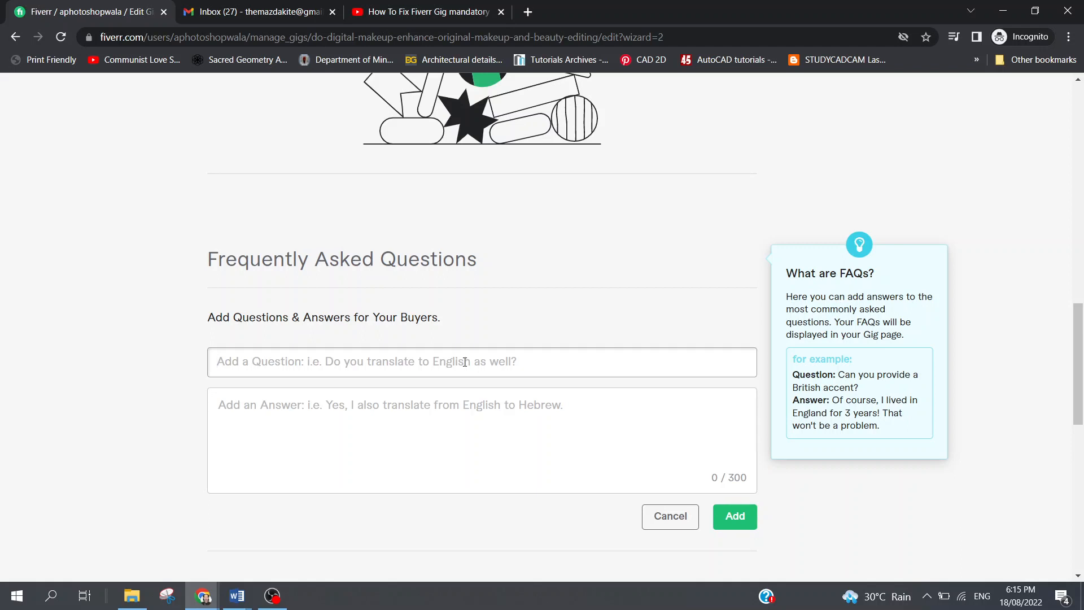
Step: Enter "Do you speak Hindi?" as the FAQ question
type("Do ")
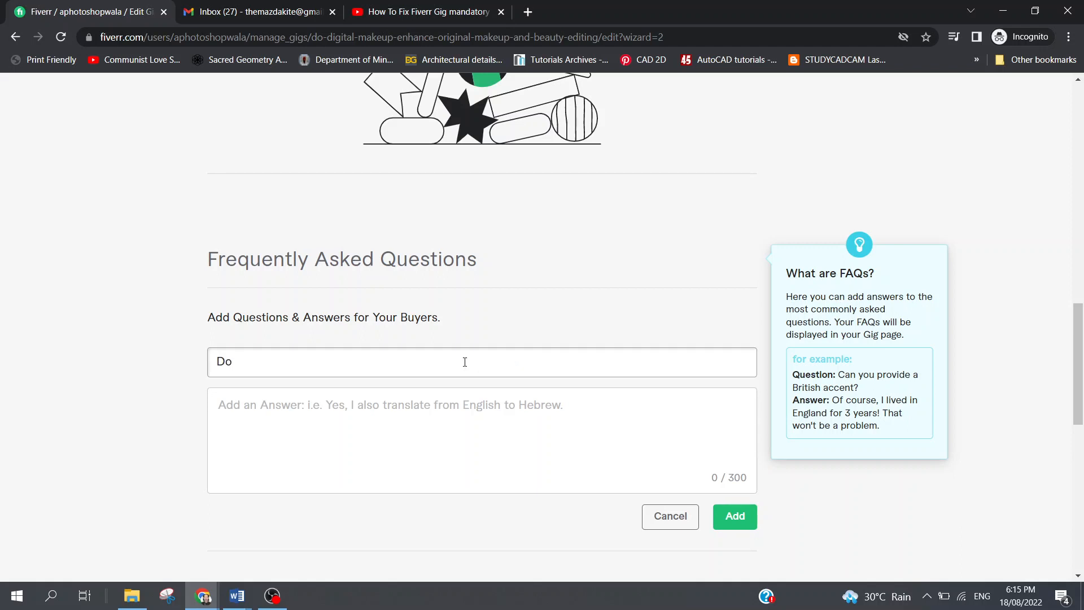
type("y")
type("speak ")
type("Egn")
key("BackSpace")
key("BackSpace")
key("BackSpace")
type("Hindi?")
Step: Enter "YES i am fluent" as the answer to the FAQ question
left_click(431, 423)
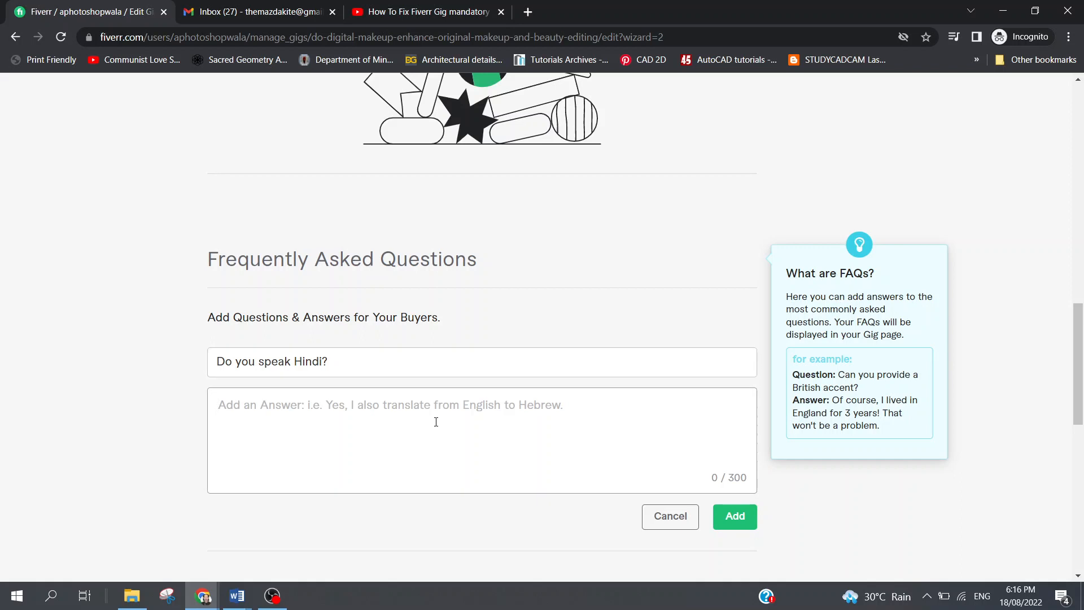
type("YES")
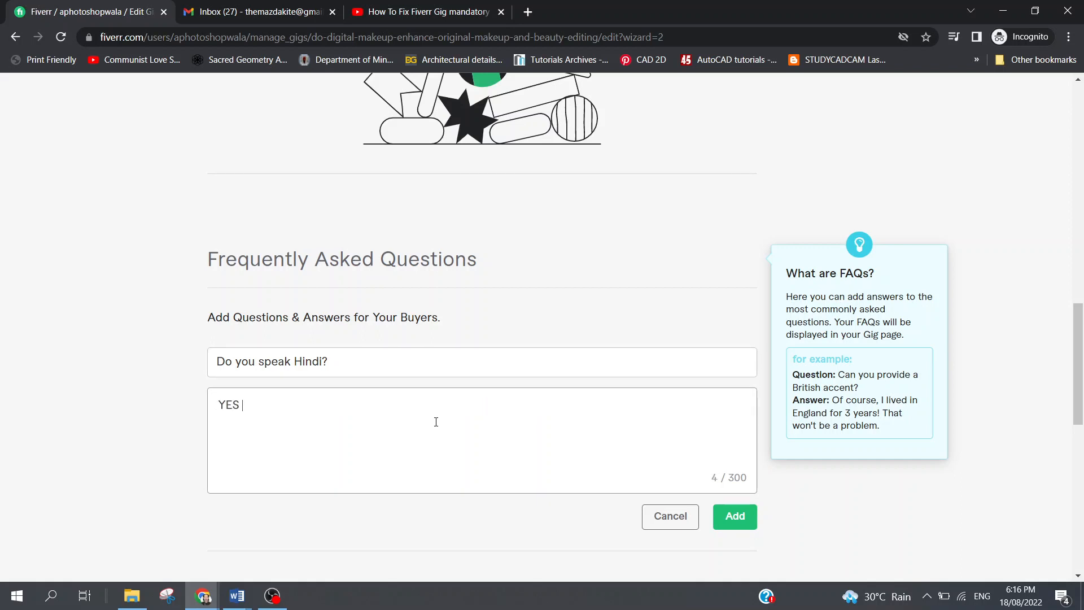
type(" i am fluent")
Step: Extend the FAQ question to "Do you speak Hindi/Urdu?"
double_click(317, 362)
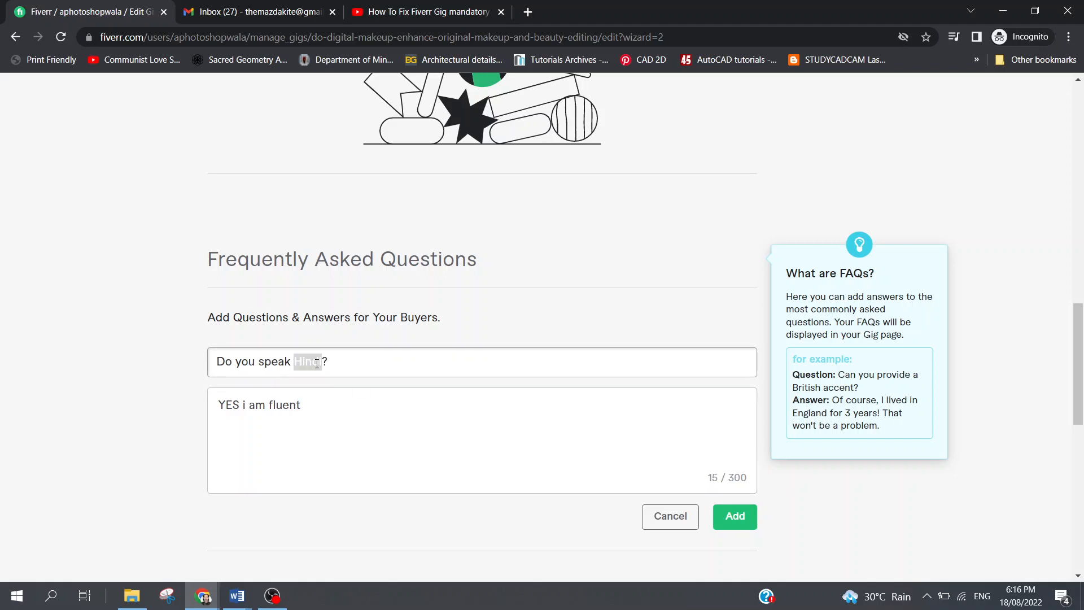
left_click(319, 363)
type("/Urdu")
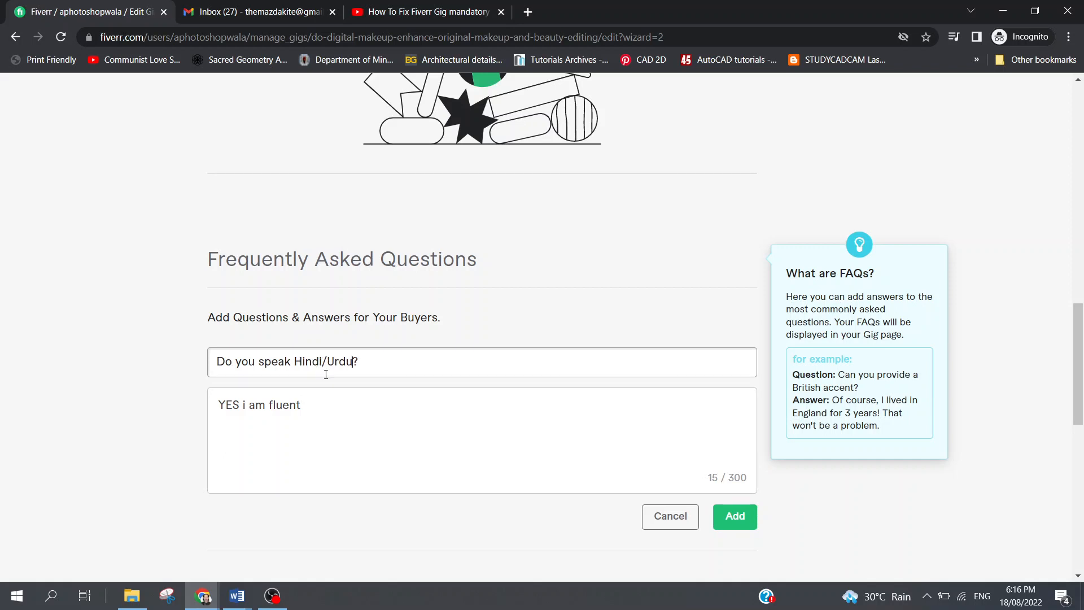
Step: Complete the answer as "YES i am fluent in it." and add the FAQ to the gig
left_click(354, 421)
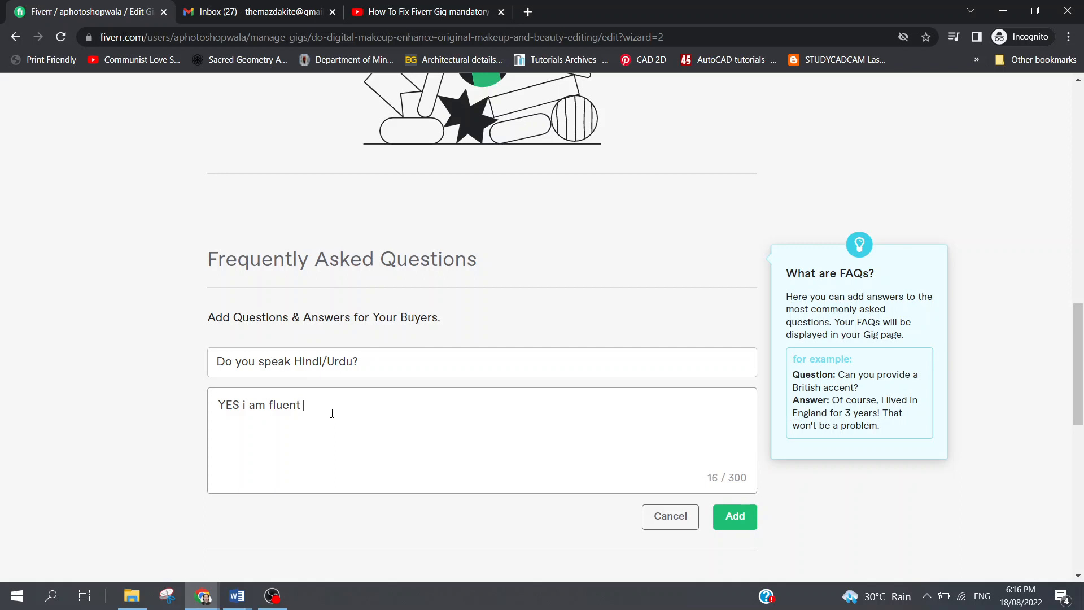
type("in it.")
key("BackSpace")
type("as")
key("BackSpace")
key("BackSpace")
key("BackSpace")
key("BackSpace")
type(".")
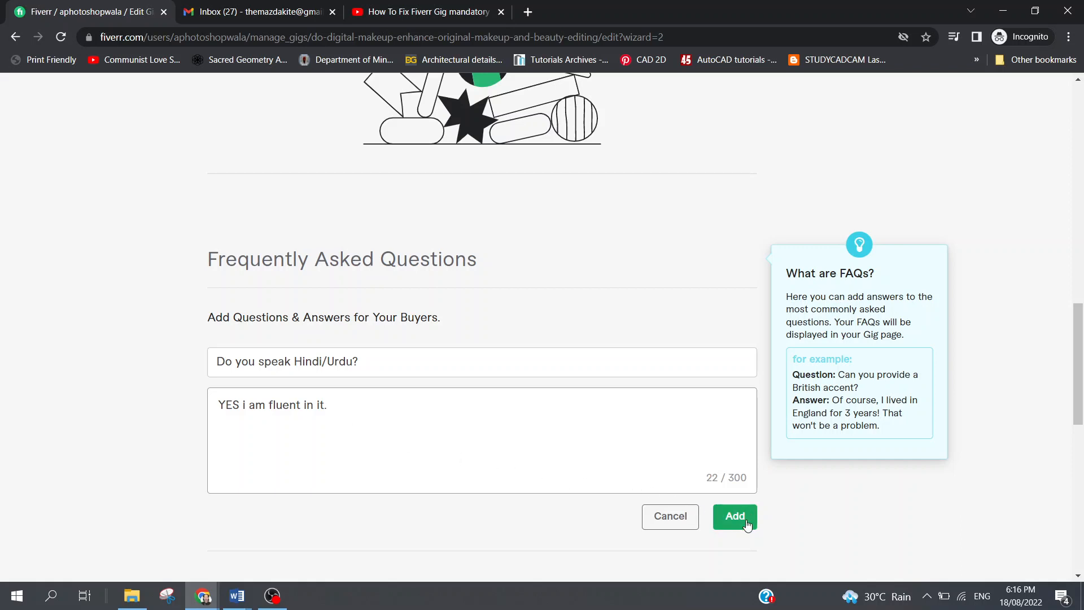
left_click(747, 524)
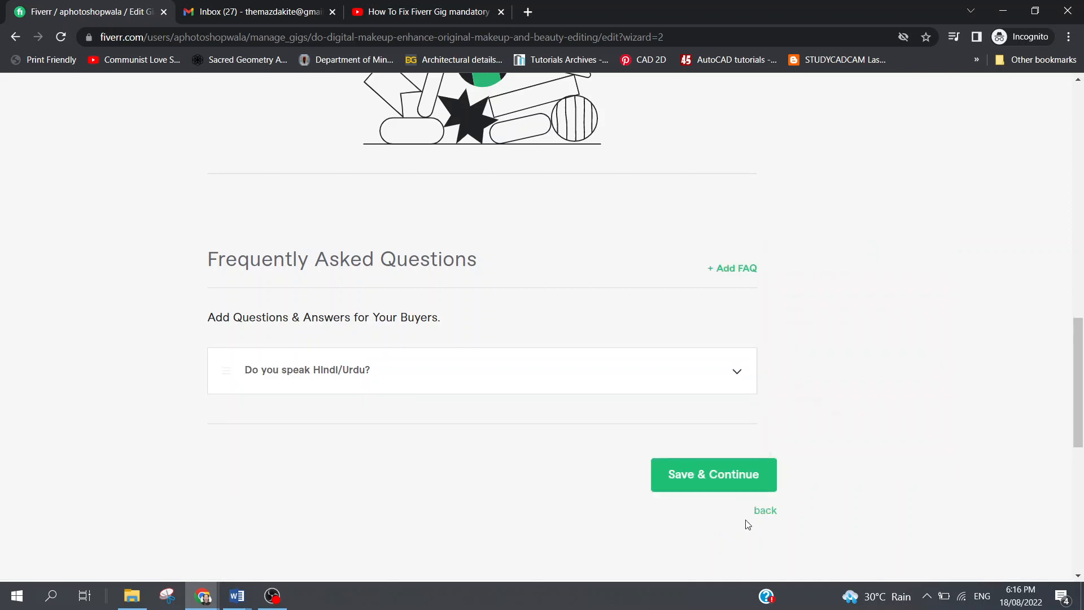
Step: Save the description and FAQ, continue to the Requirements stage and start a new question for buyers
left_click(711, 489)
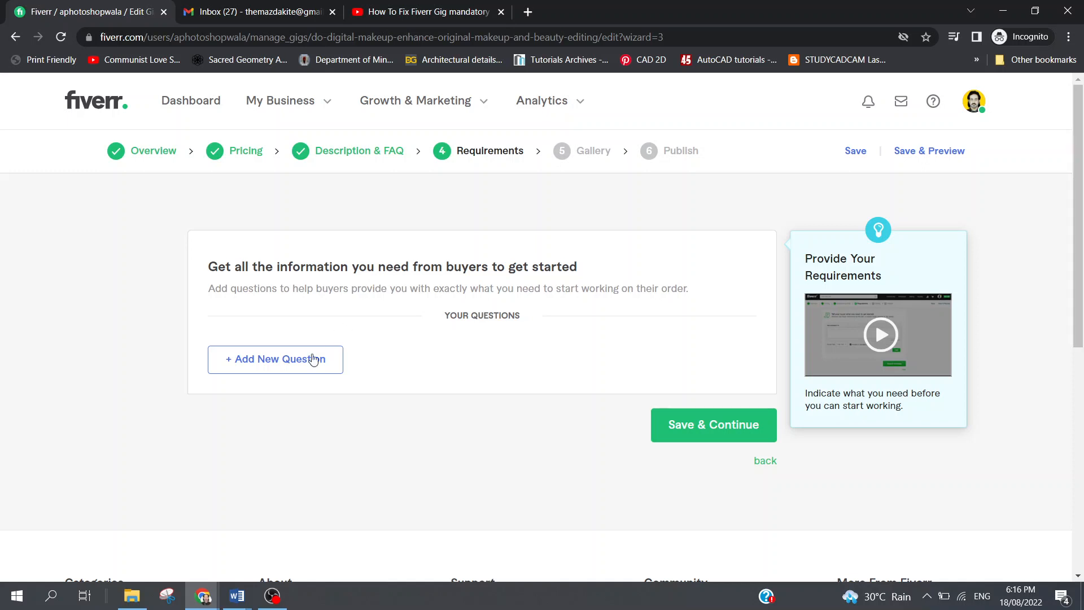
left_click(710, 429)
left_click(260, 301)
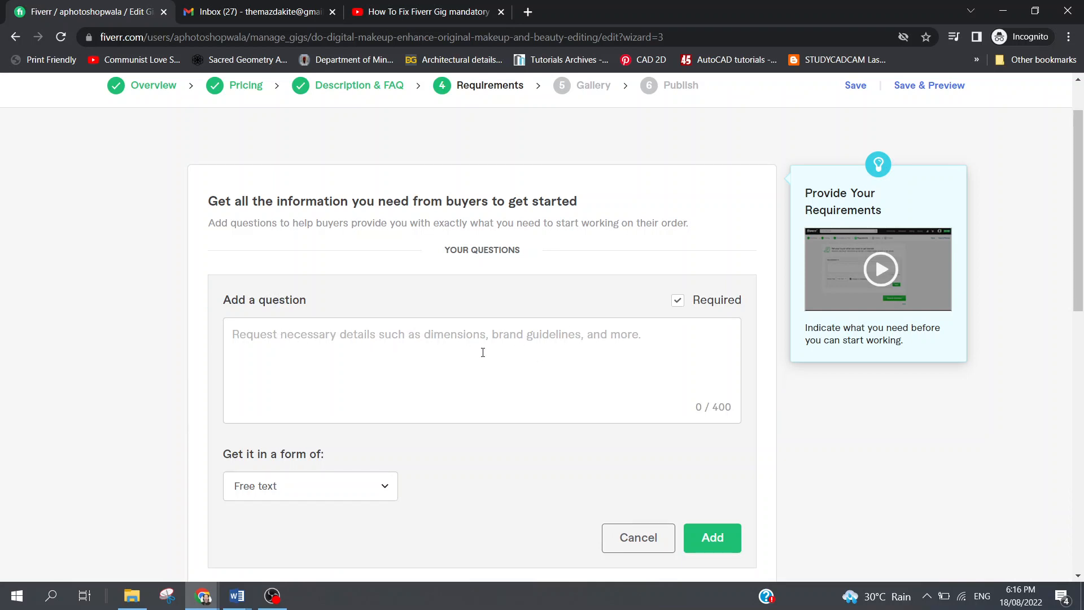
left_click(557, 345)
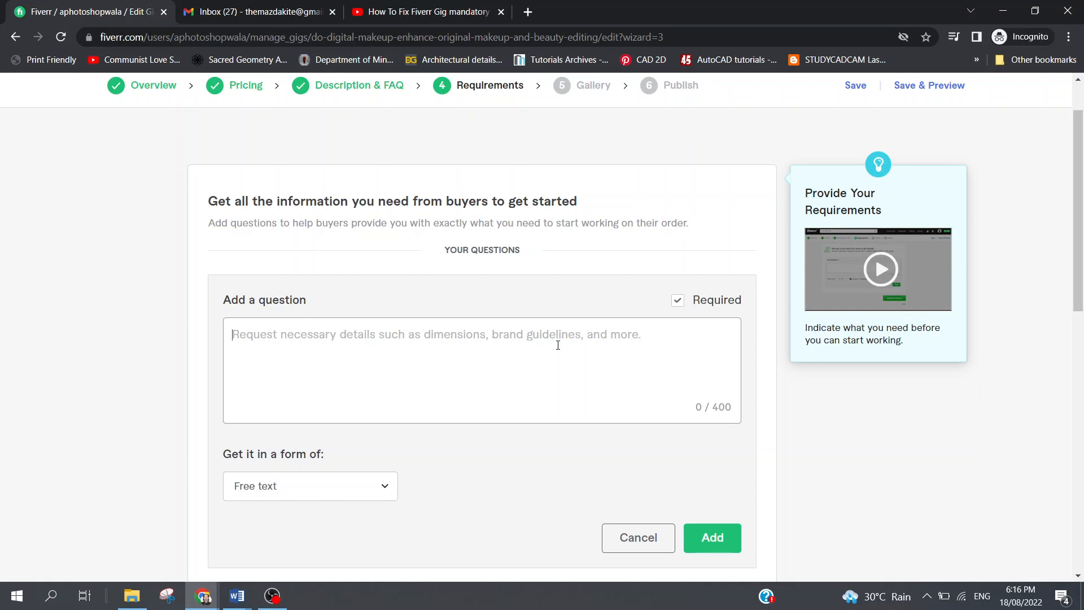
left_click(557, 345)
type("Dimen")
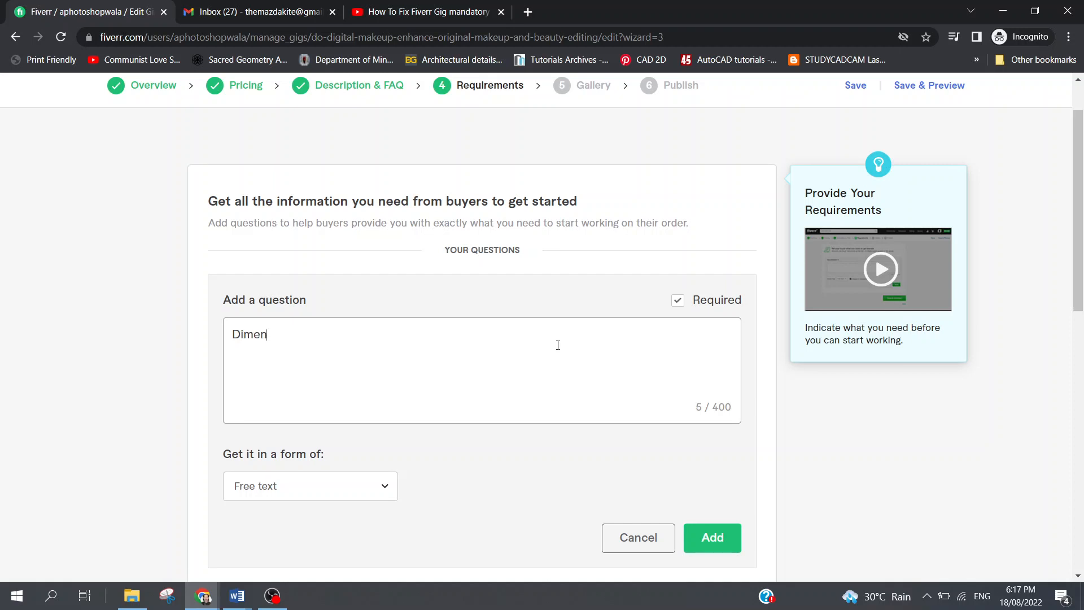
key("BackSpace")
key("BackSpace")
key("BackSpace")
key("BackSpace")
key("BackSpace")
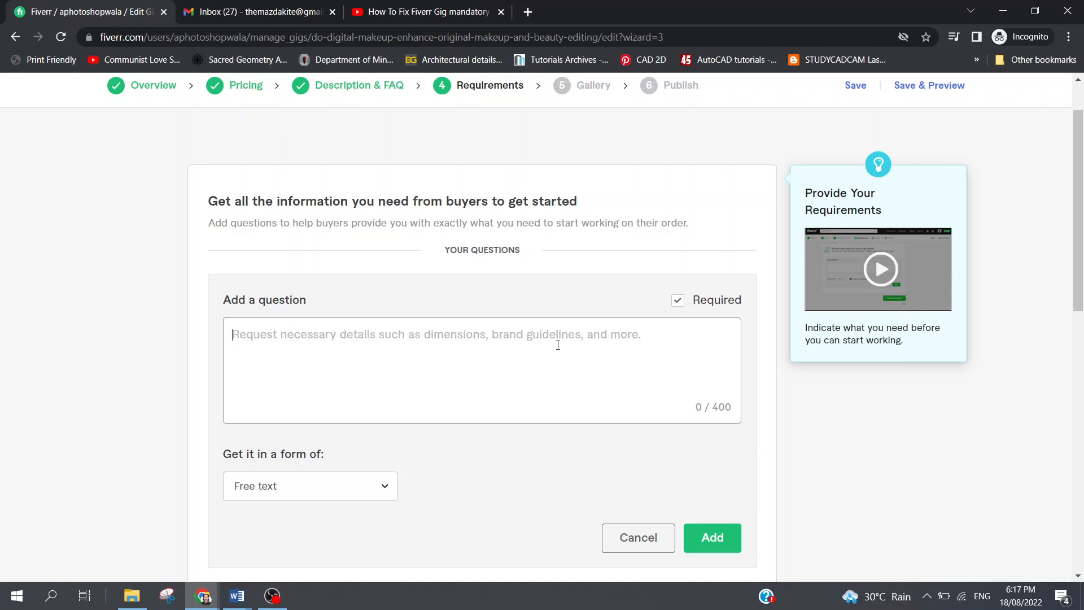
type("M")
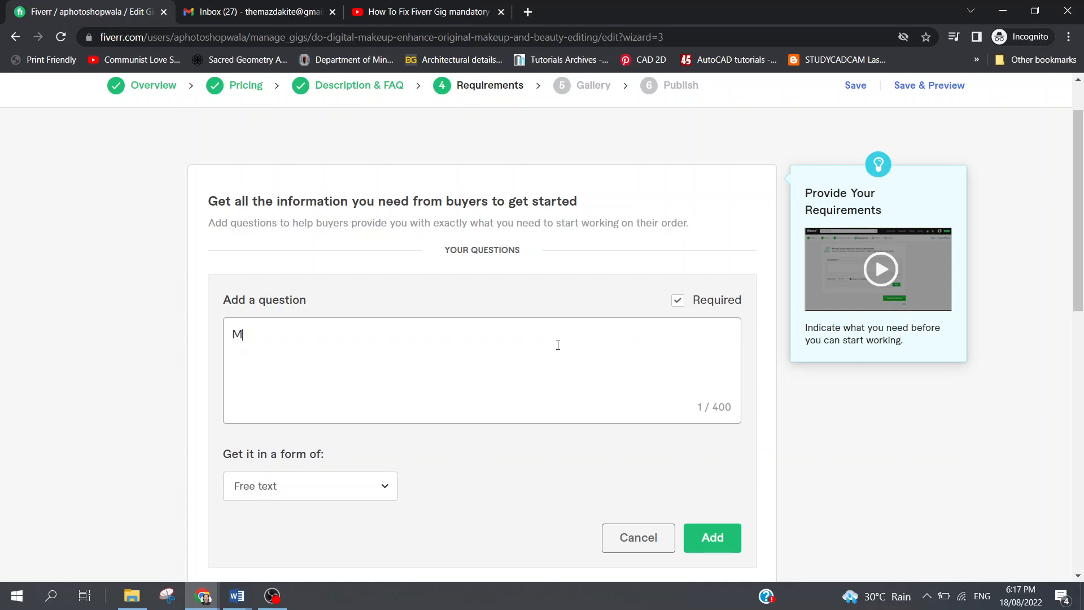
type("i")
key("BackSpace")
key("BackSpace")
Step: Enter "Dimensions of your document." as the text of the buyer question
type("Dimensions o fy")
key("BackSpace")
key("BackSpace")
key("BackSpace")
type("f your doc")
key("BackSpace")
type("cu")
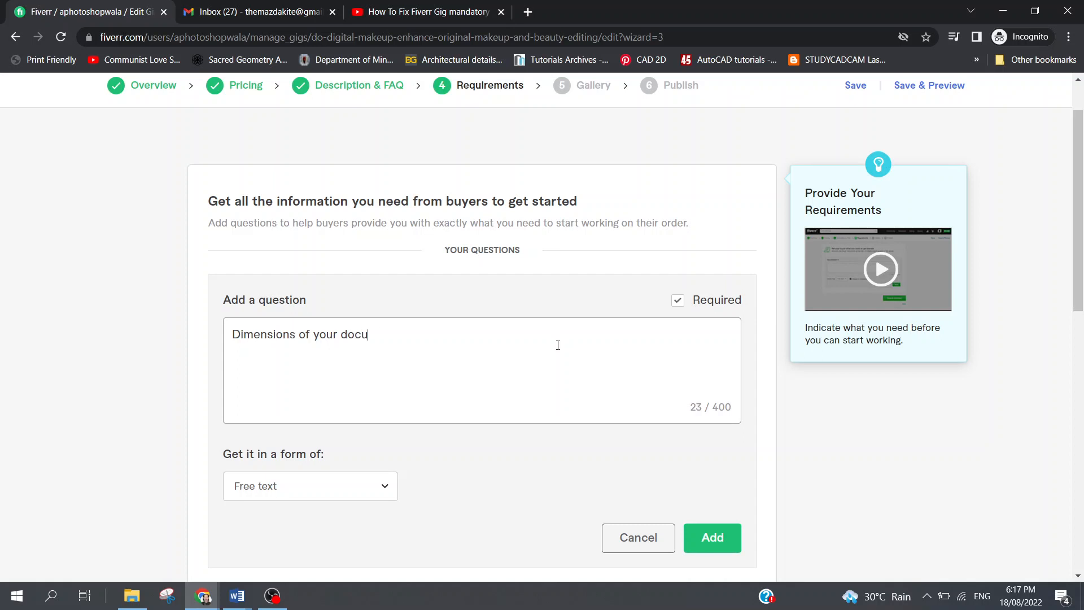
type("ment.")
Step: Clear the text about document dimensions from the buyer question
left_click_drag(462, 345, 147, 343)
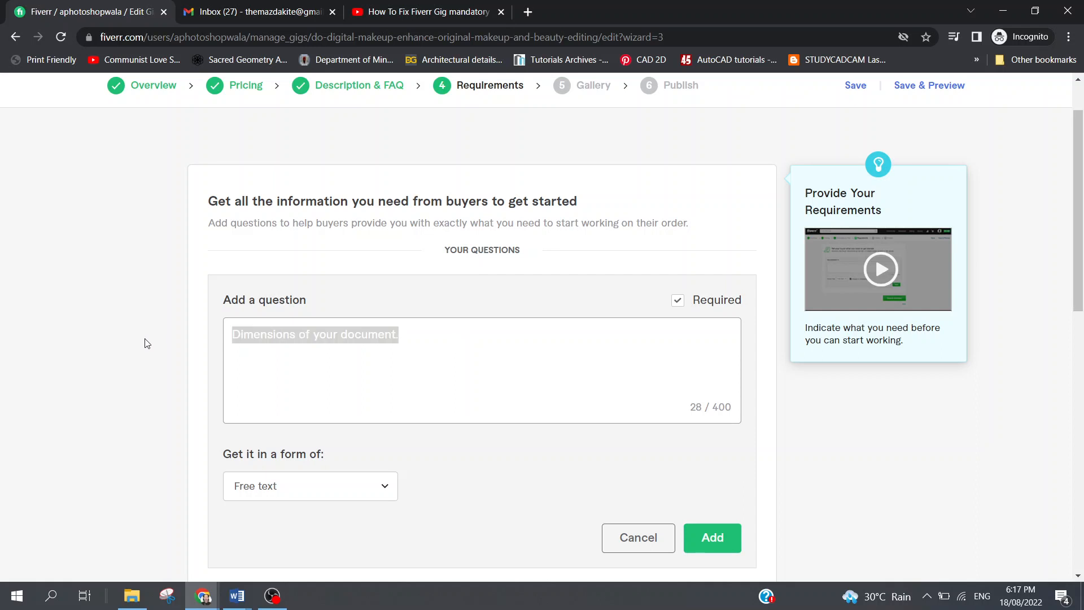
type("Hi")
key("BackSpace")
key("BackSpace")
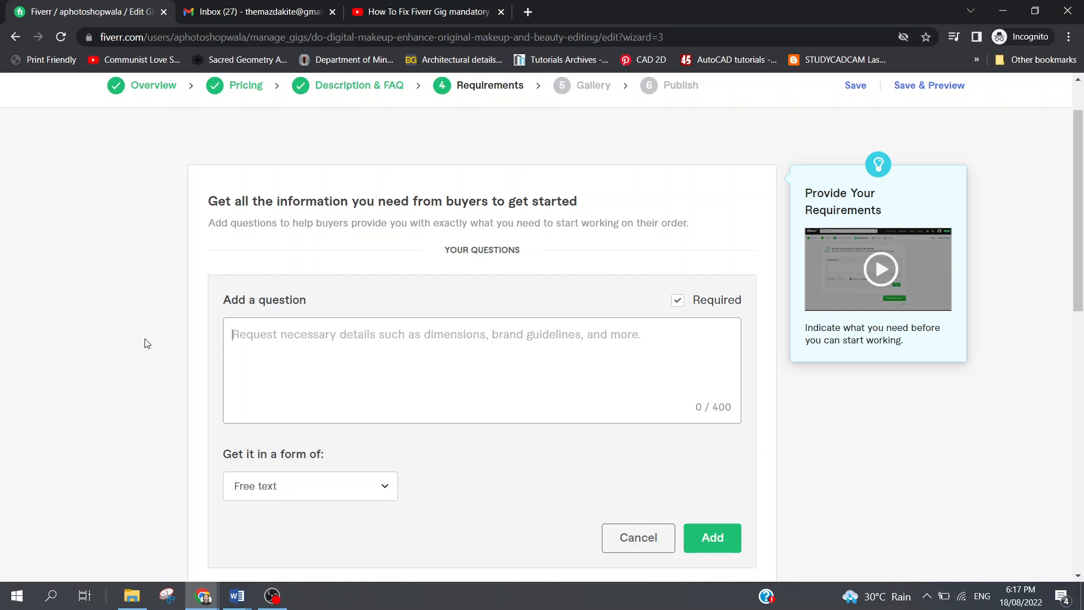
type("W")
key("BackSpace")
Step: Begin the buyer question with the text "Do you have High quality or High Resolution"
type("Do you h")
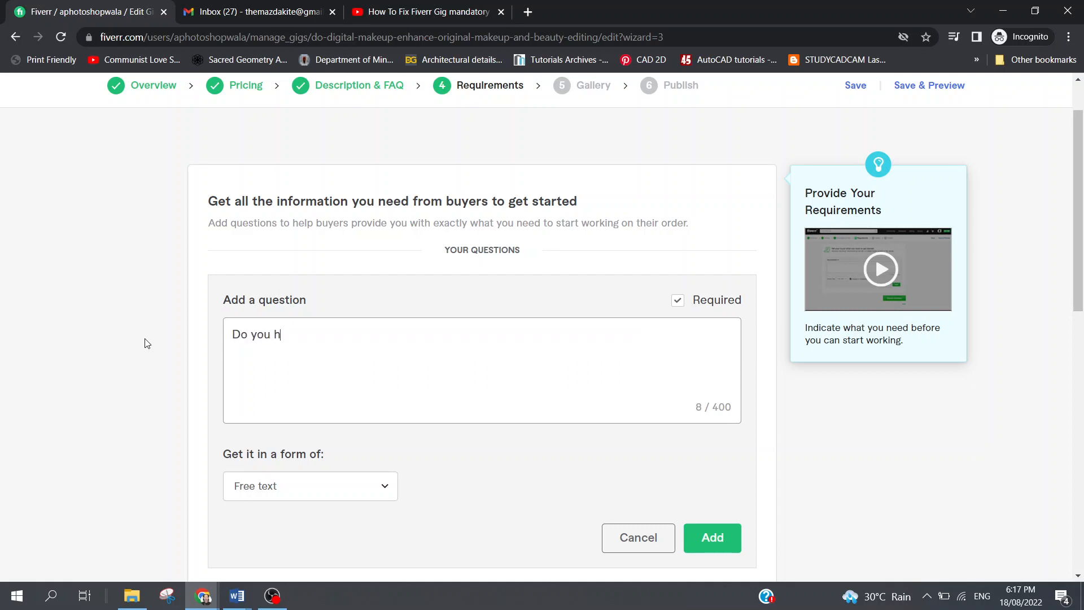
type("ave High quality or High")
key("BackSpace")
key("BackSpace")
key("BackSpace")
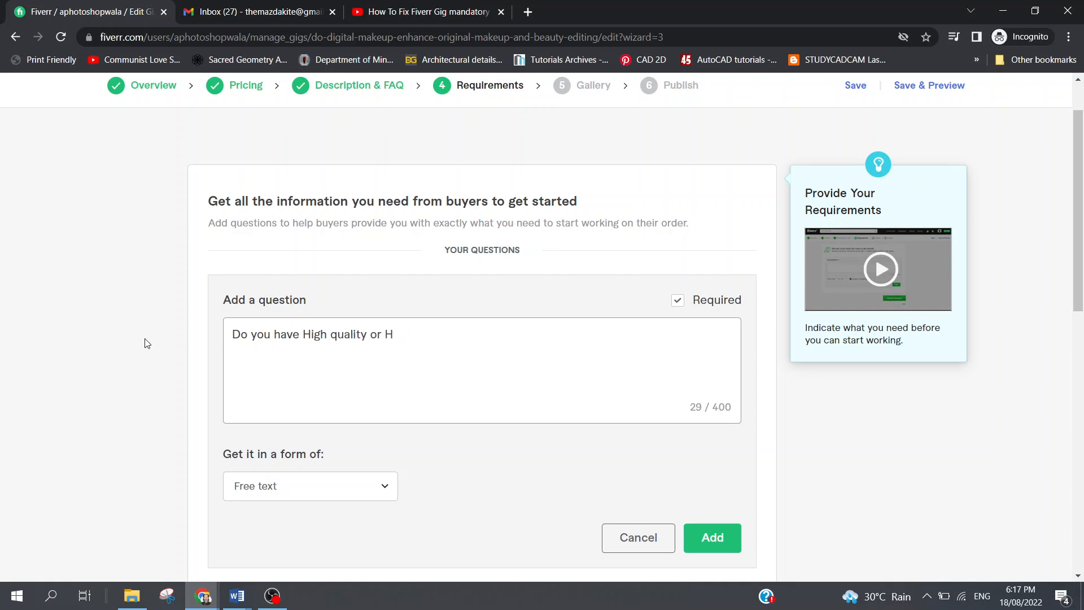
type("ight")
key("BackSpace")
key("BackSpace")
type("Reu")
key("BackSpace")
key("BackSpace")
type("eus")
key("BackSpace")
key("BackSpace")
type("soluyti")
key("BackSpace")
key("BackSpace")
type("tion Ima")
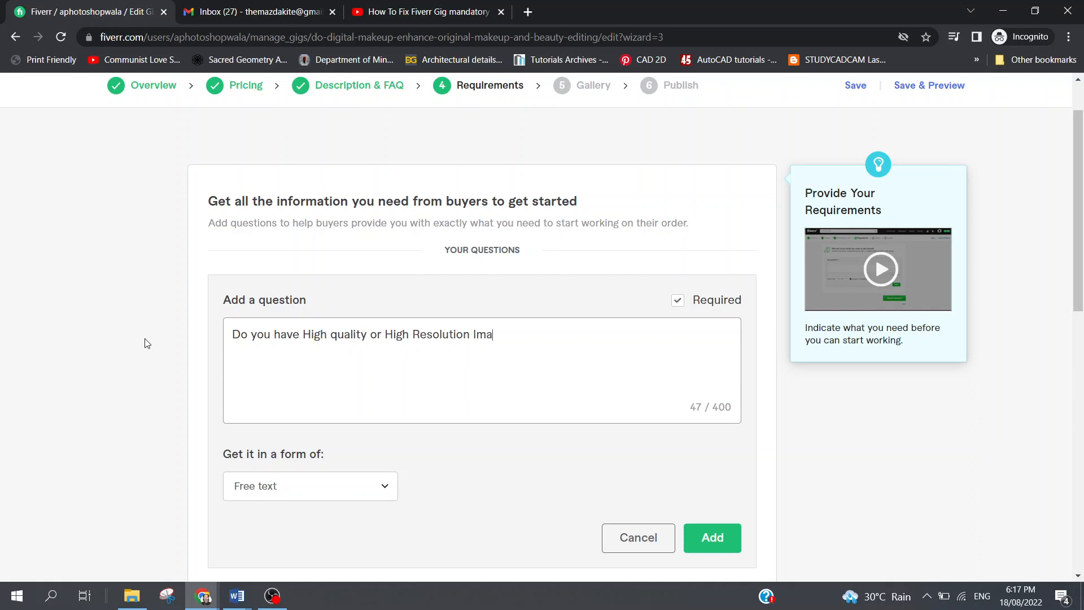
Step: Complete the buyer question with the words "Portrait Photos?"
key("BackSpace")
key("BackSpace")
type("Port")
type("rate")
key("BackSpace")
key("BackSpace")
type("it Ima")
key("BackSpace")
key("BackSpace")
type("hotos?")
Step: Add the question with Free text as its answer form and save the requirements to continue to the Gallery stage
scroll(200, 405, "down", 3)
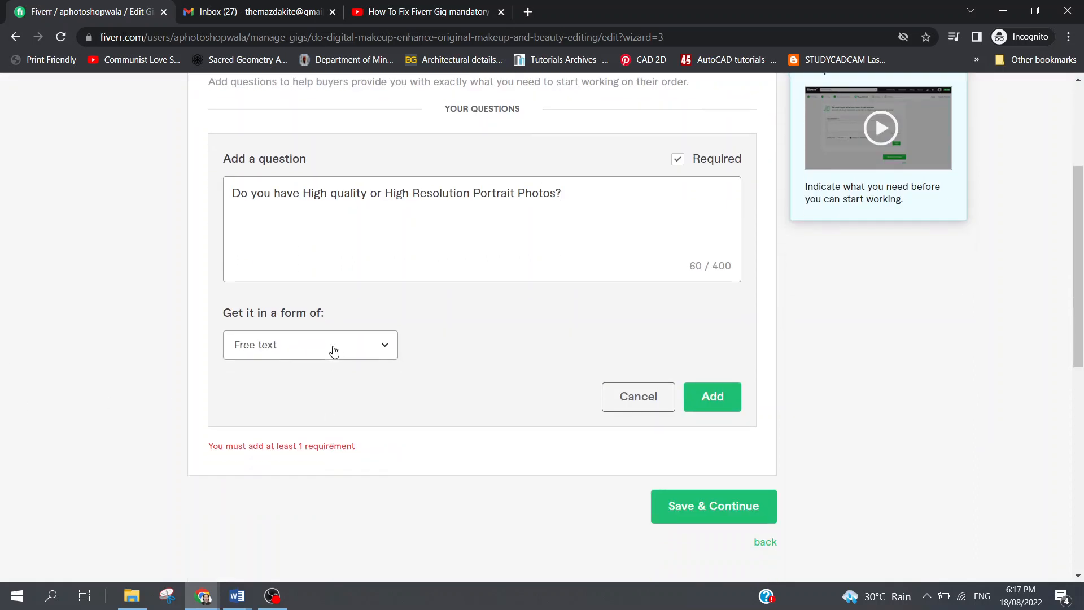
left_click(334, 345)
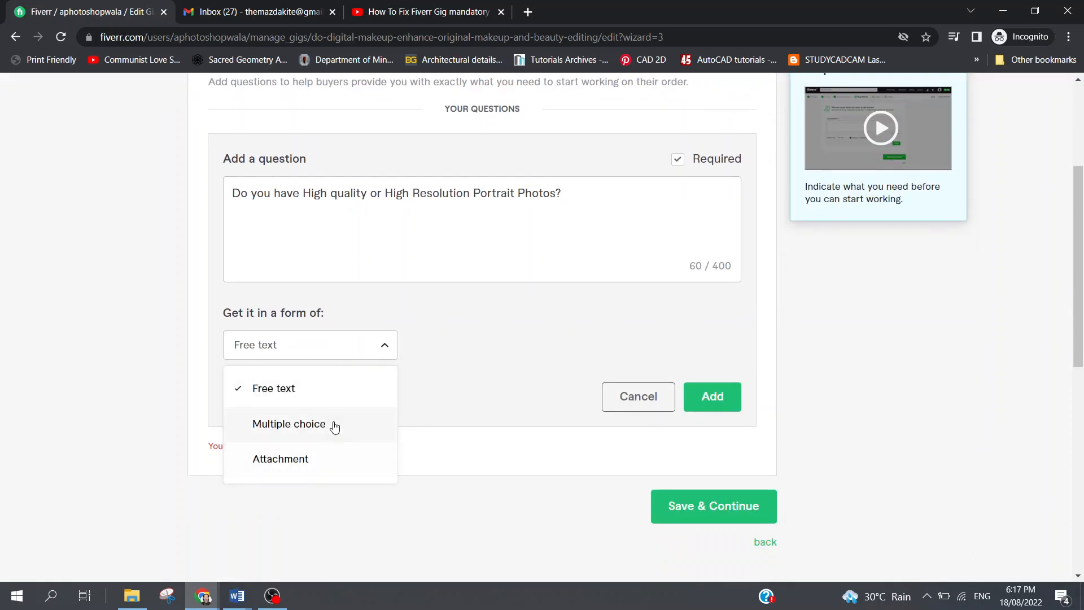
left_click(340, 390)
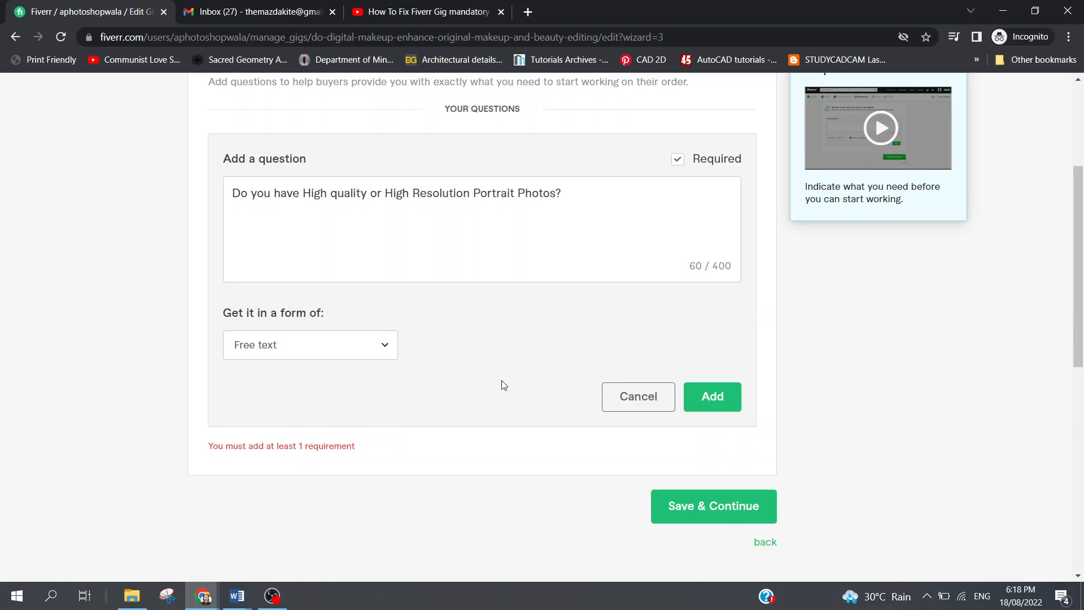
scroll(504, 384, "up", 3)
left_click(712, 538)
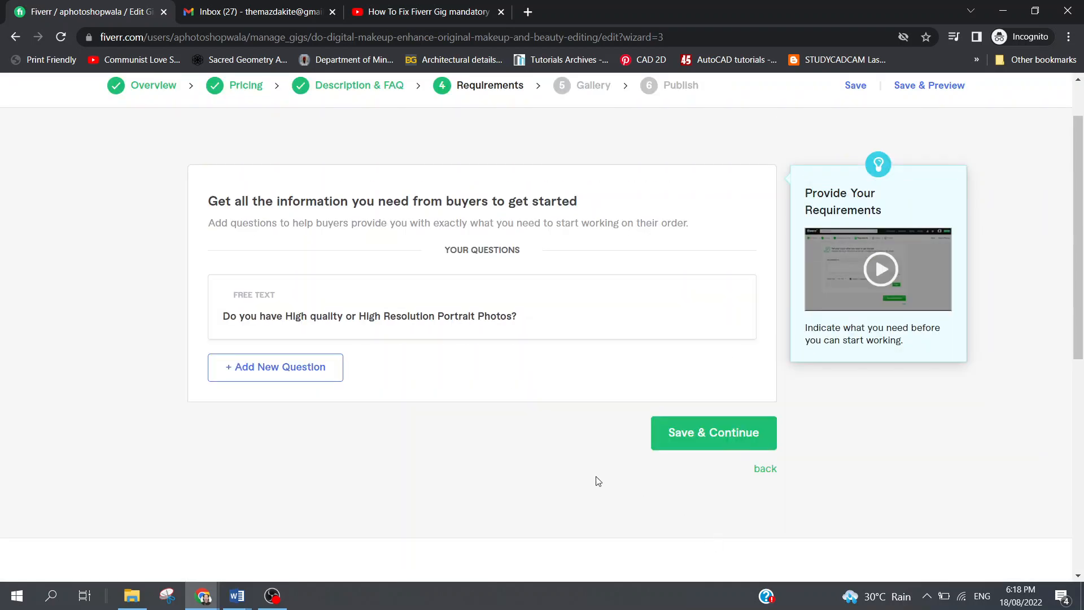
left_click(722, 433)
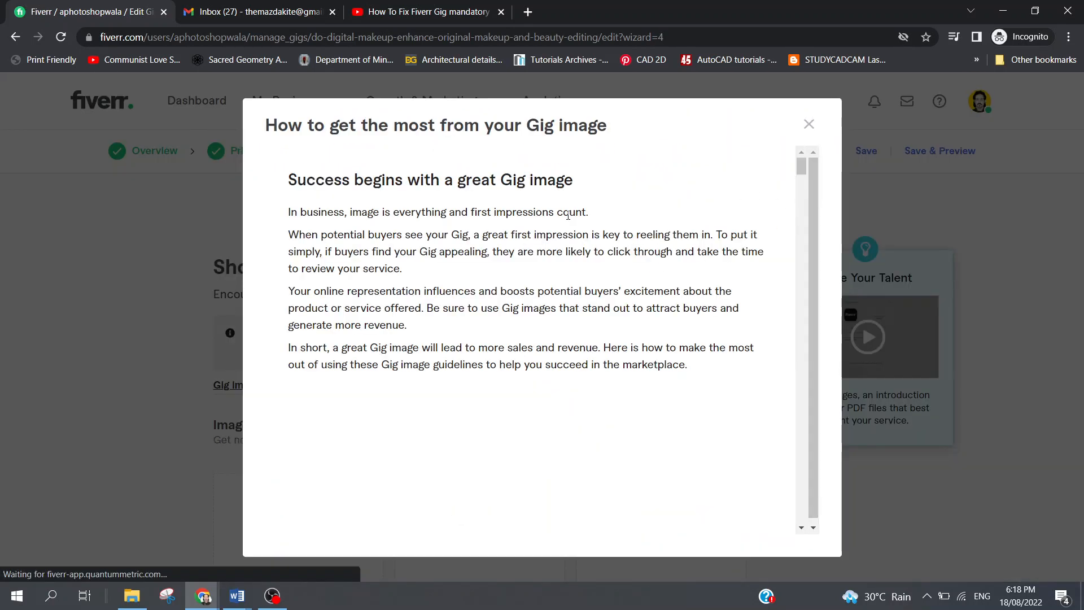
Step: Look through the Gig image guidelines, including the image rules, the dos and don'ts and the example pictures, and close them
scroll(569, 216, "down", 7)
scroll(571, 219, "up", 5)
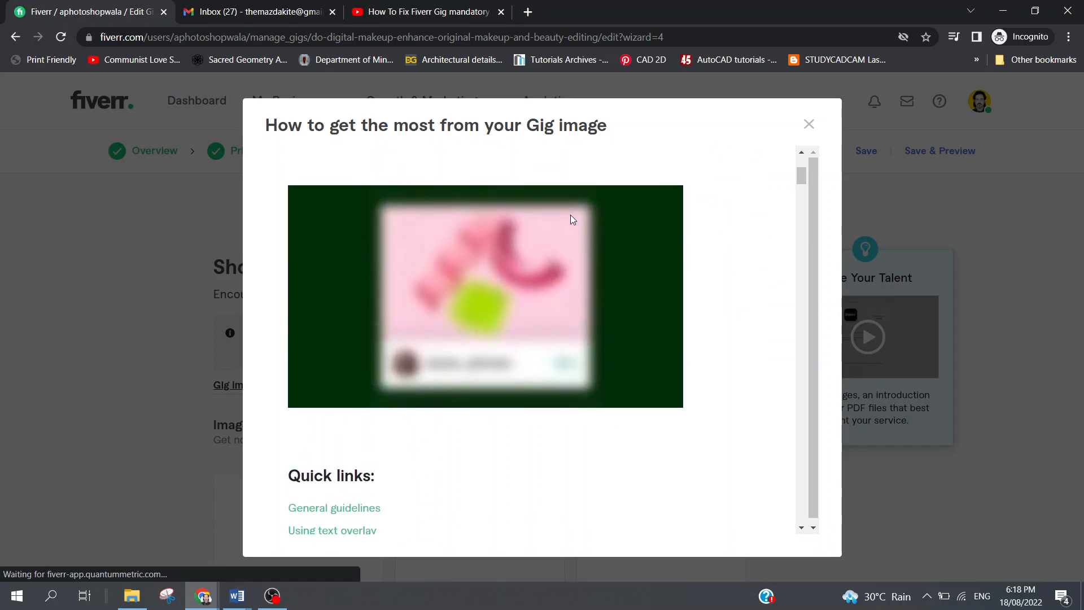
scroll(572, 219, "down", 7)
scroll(691, 296, "down", 4)
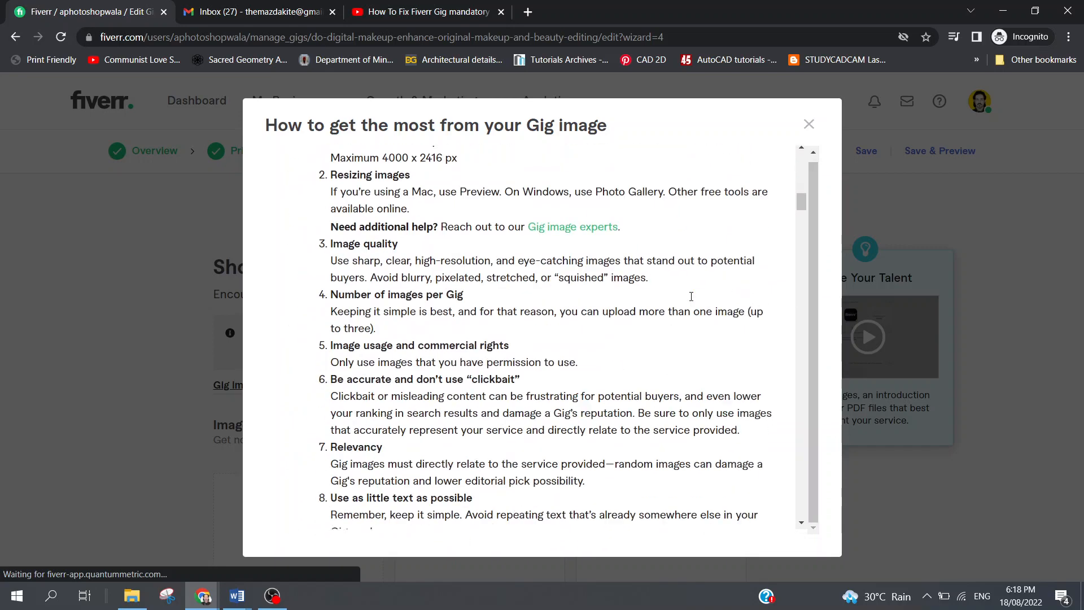
scroll(691, 296, "down", 20)
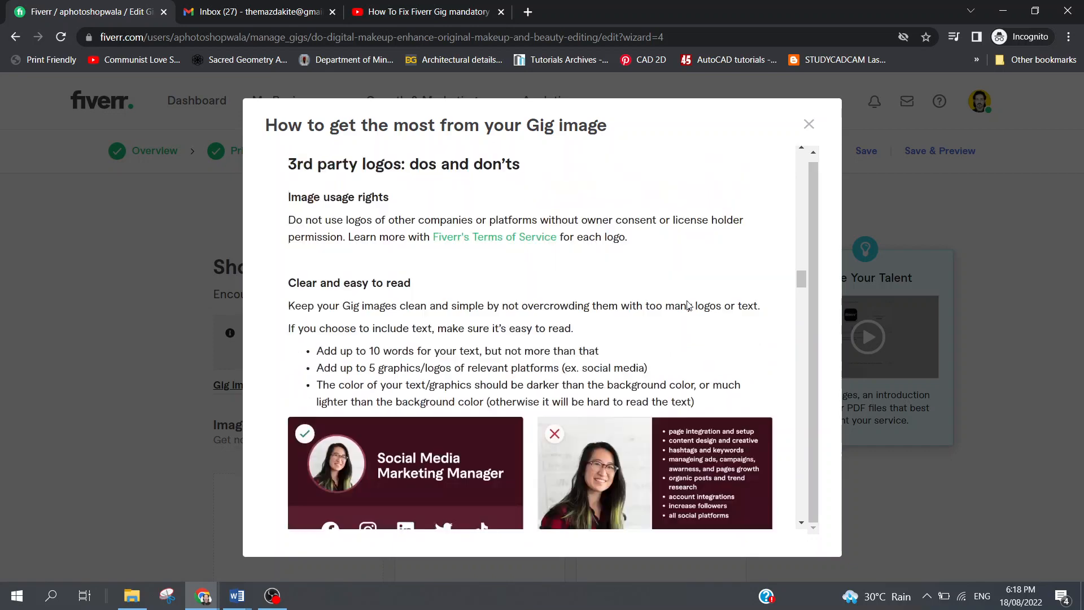
scroll(687, 305, "down", 5)
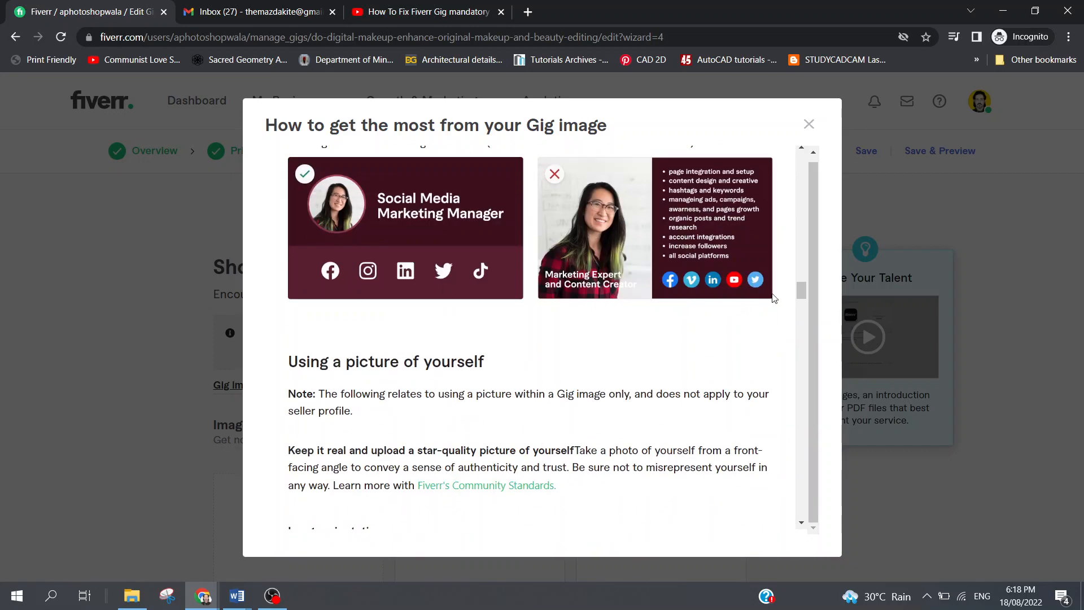
left_click_drag(800, 286, 816, 519)
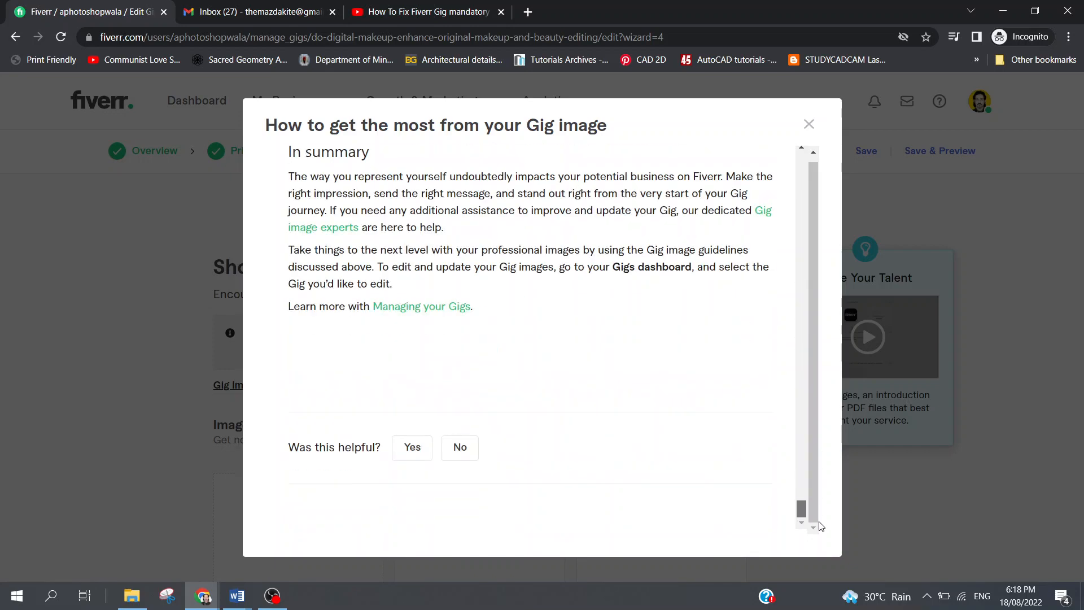
scroll(475, 389, "up", 15)
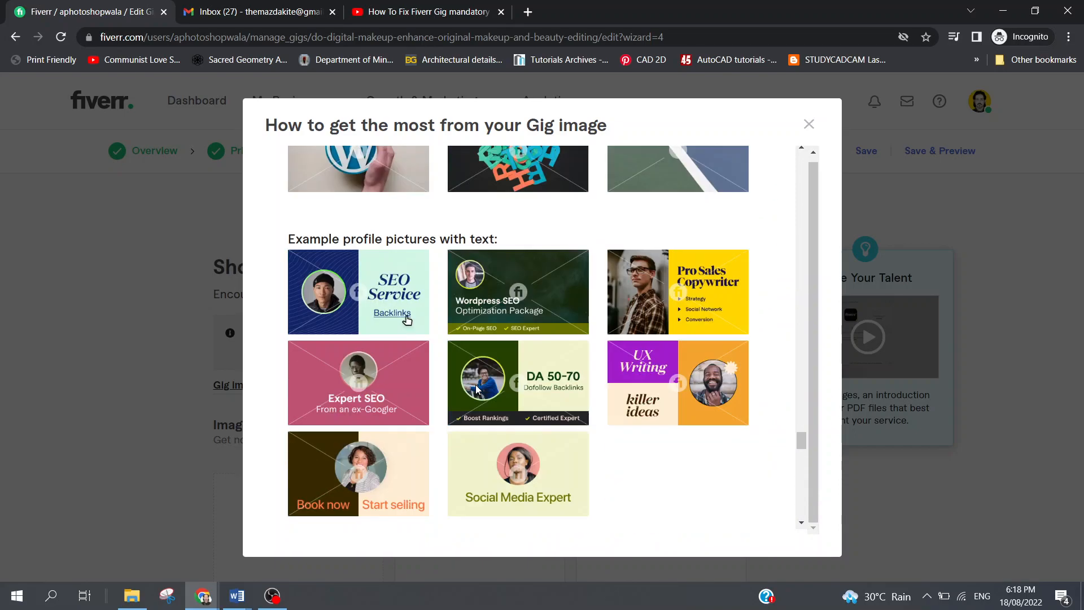
scroll(474, 386, "up", 15)
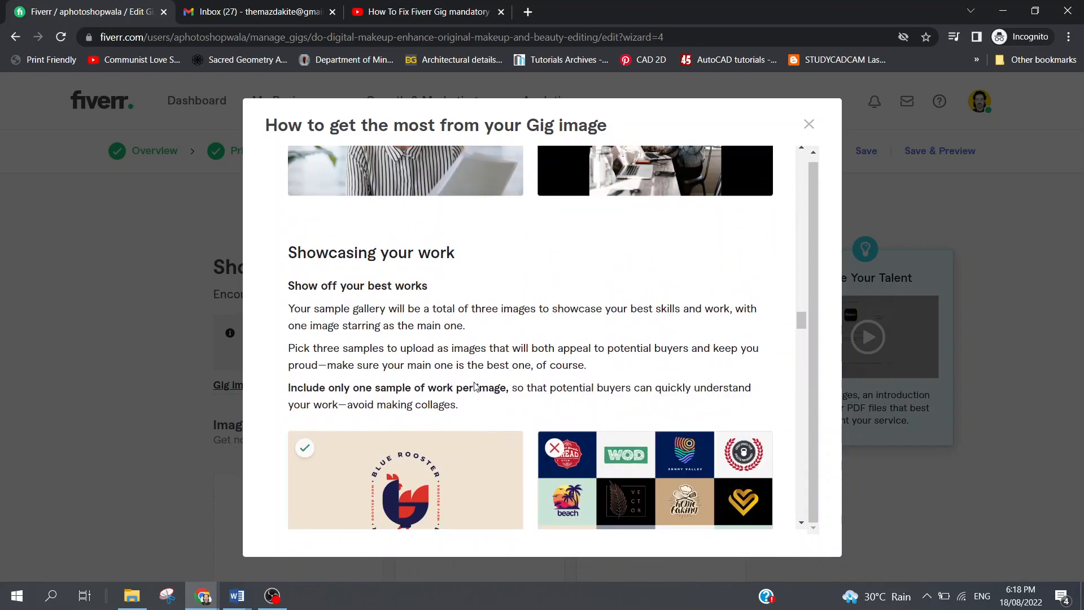
scroll(474, 386, "up", 10)
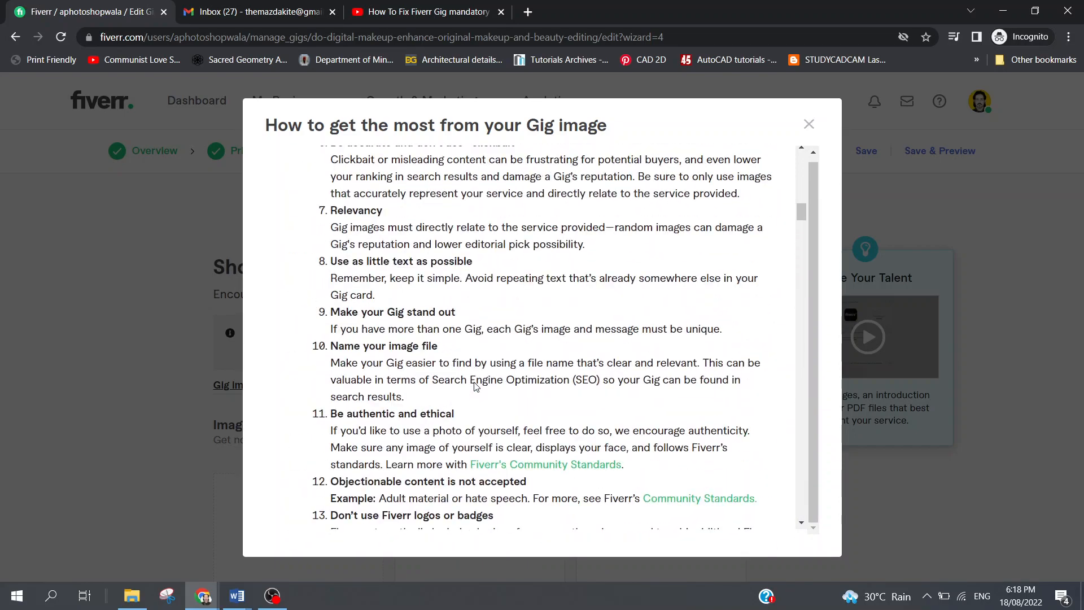
scroll(475, 386, "up", 15)
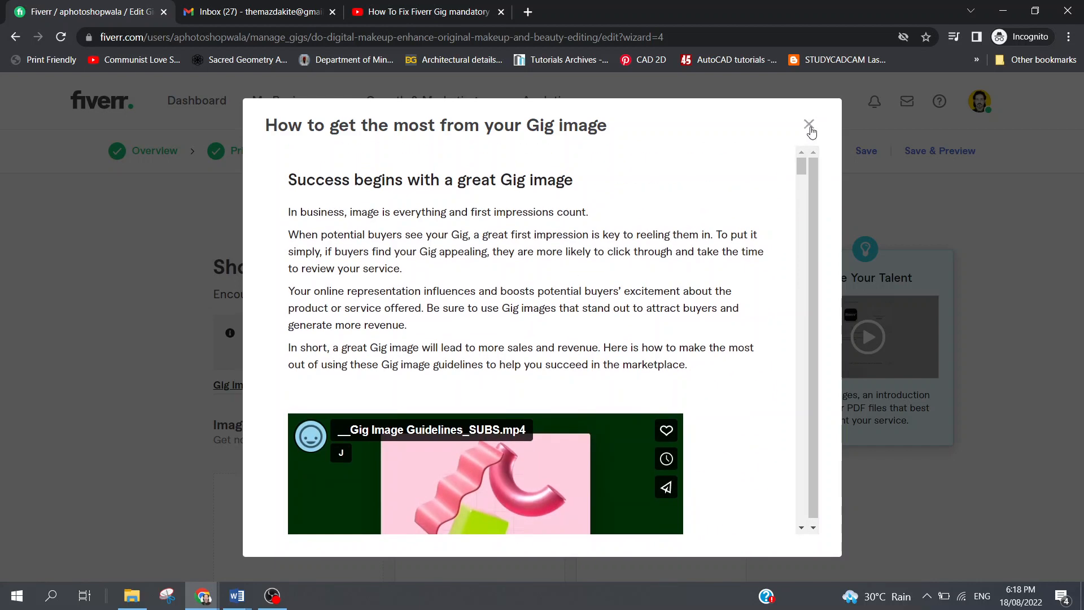
left_click(809, 124)
Step: Upload 12 Cosmetic.jpg from Portofolio Items > Cataogized Sections > Cosmetic in 3D Objects as the first gig gallery image
scroll(435, 371, "down", 1)
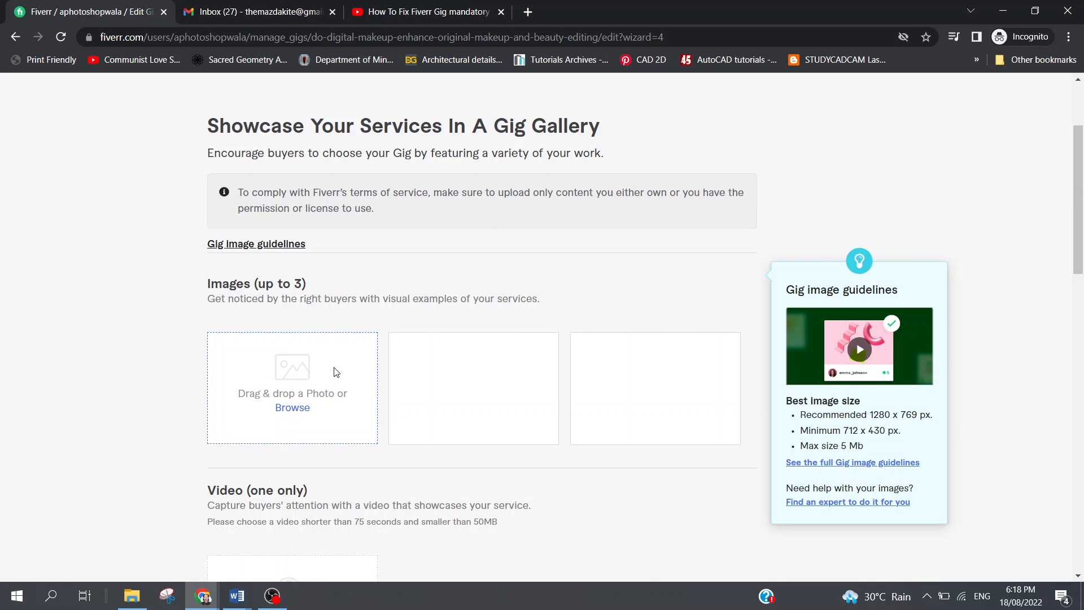
left_click(299, 407)
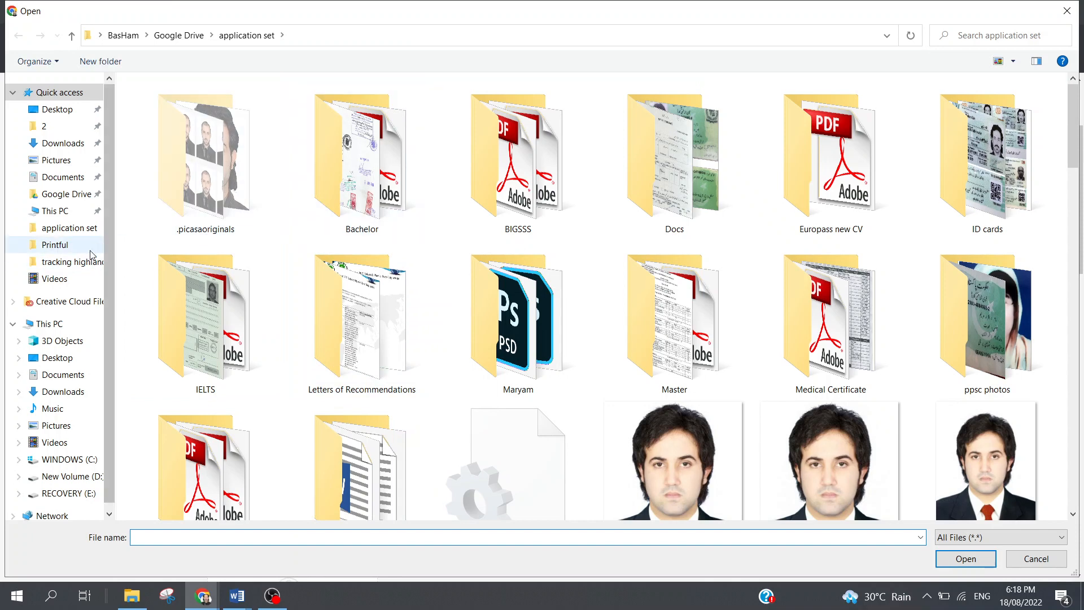
left_click(62, 341)
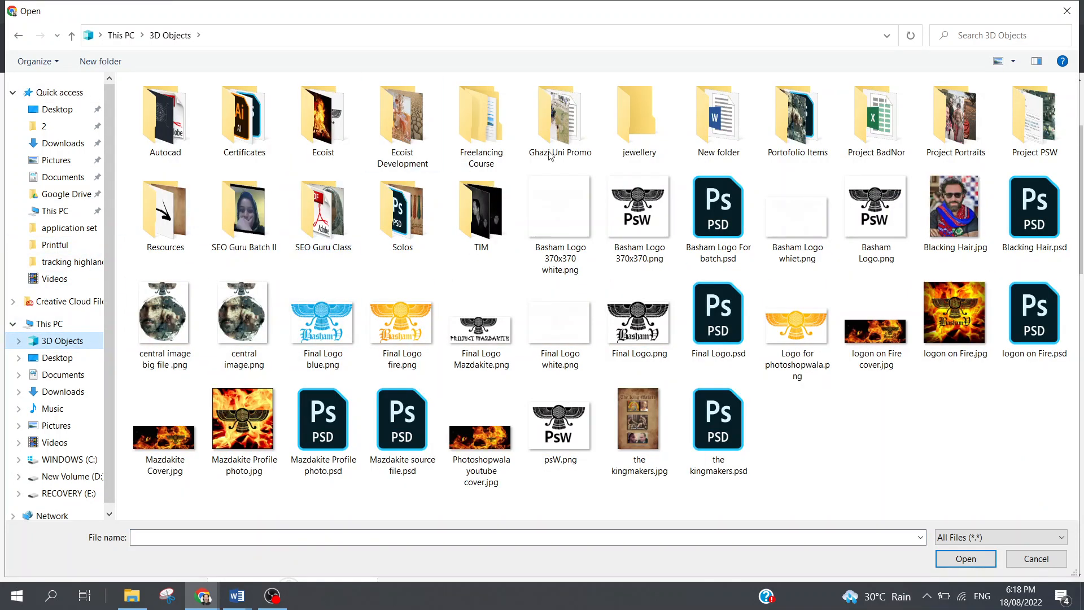
left_click(797, 142)
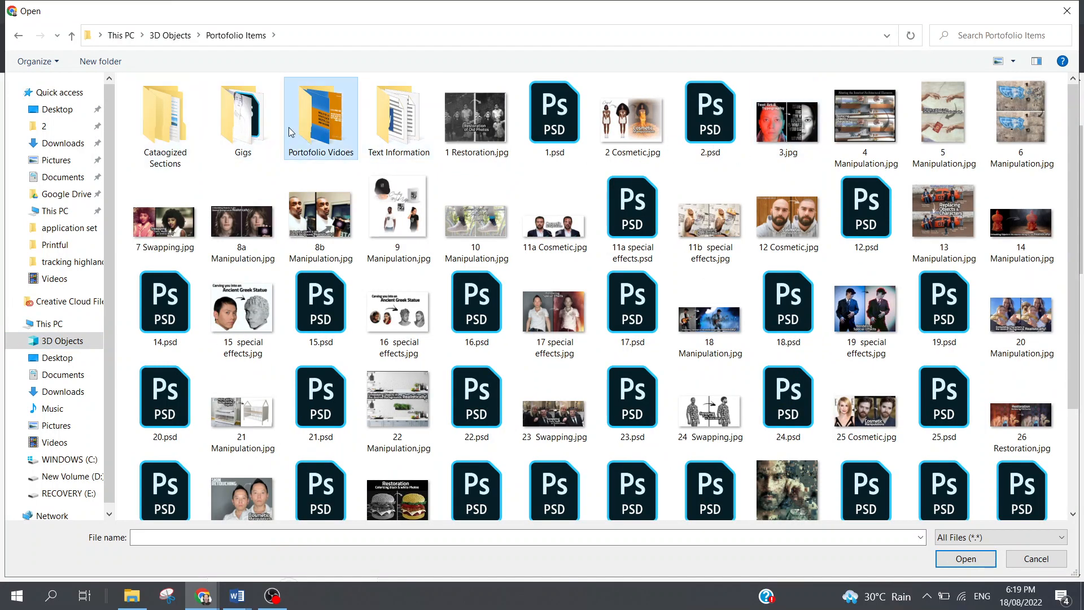
left_click(172, 135)
double_click(169, 124)
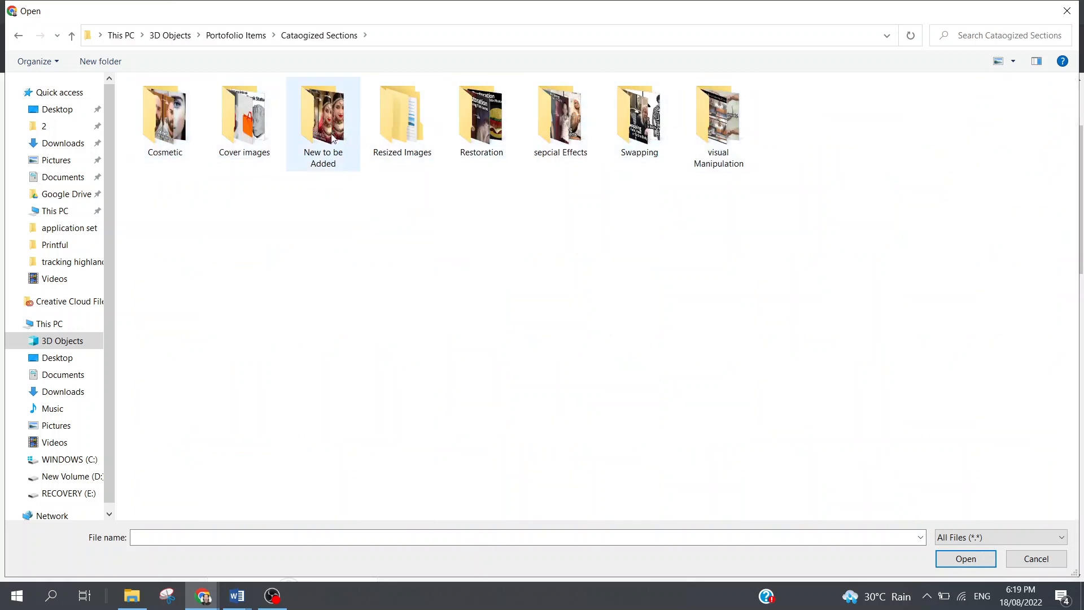
double_click(193, 139)
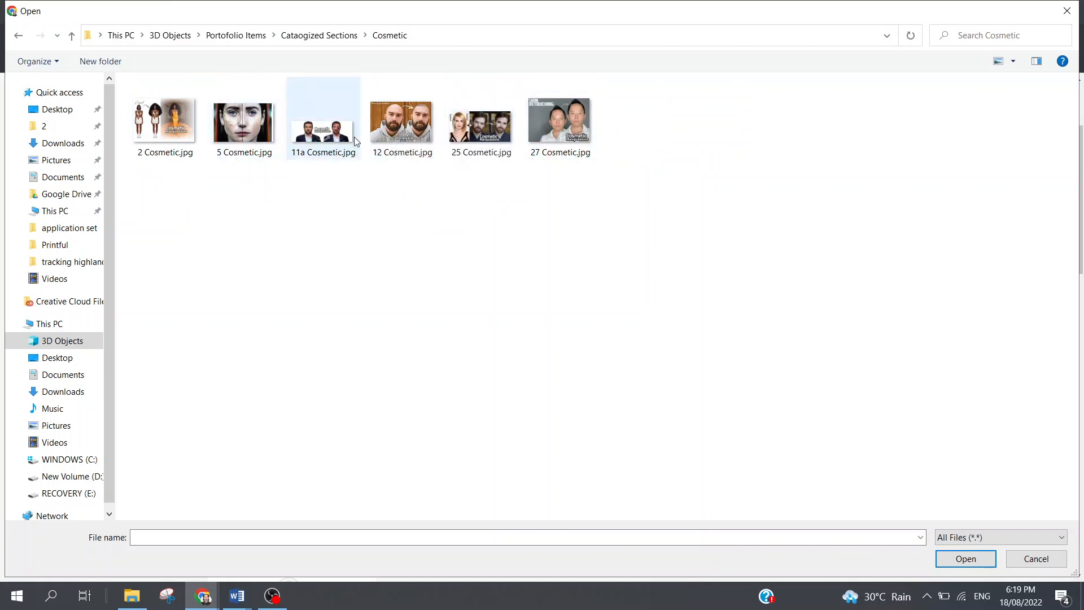
double_click(398, 136)
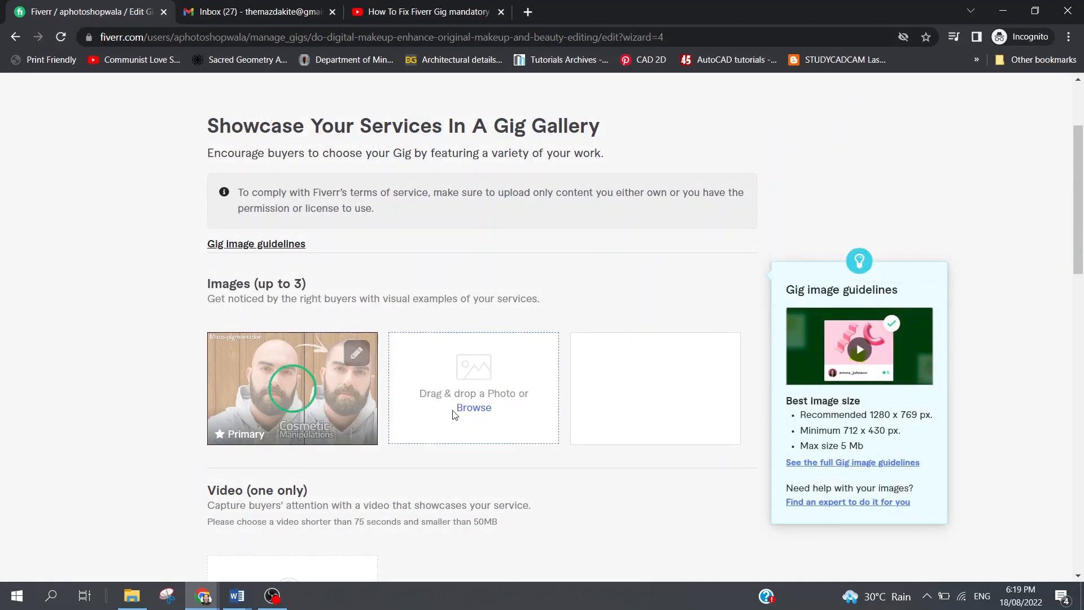
mouse_move(304, 411)
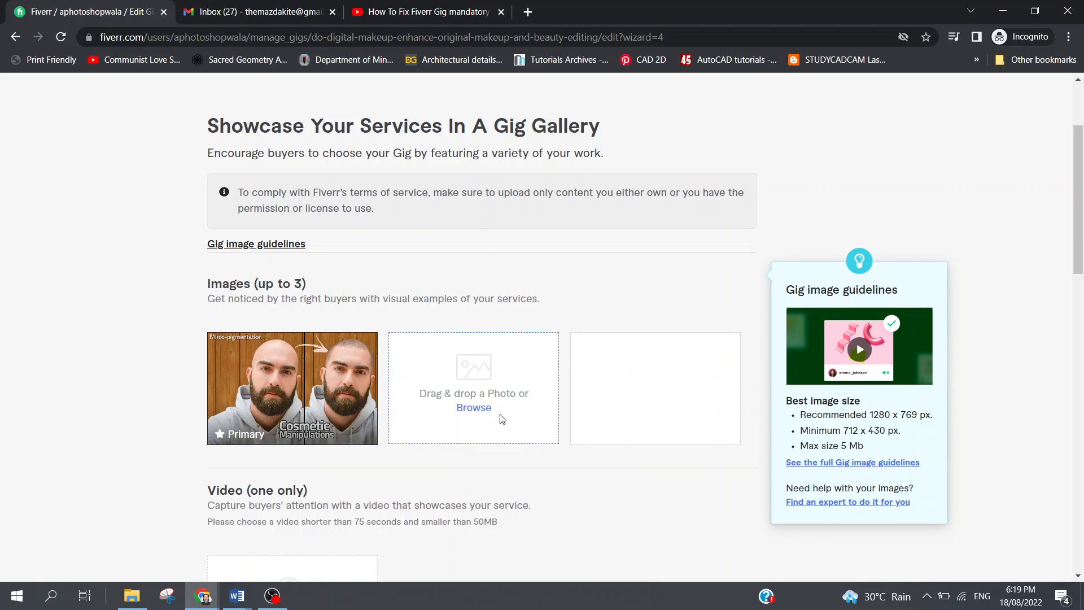
Step: Try to upload 11a Cosmetic.jpg from the Cosmetic folder as the second gig gallery image
left_click(474, 408)
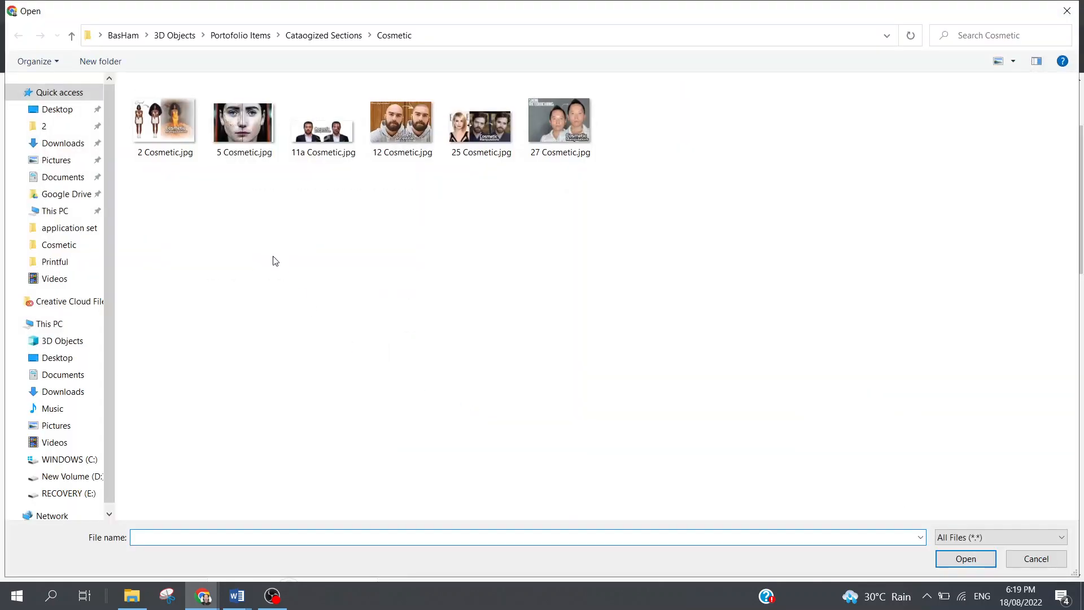
left_click(163, 148)
left_click(237, 150)
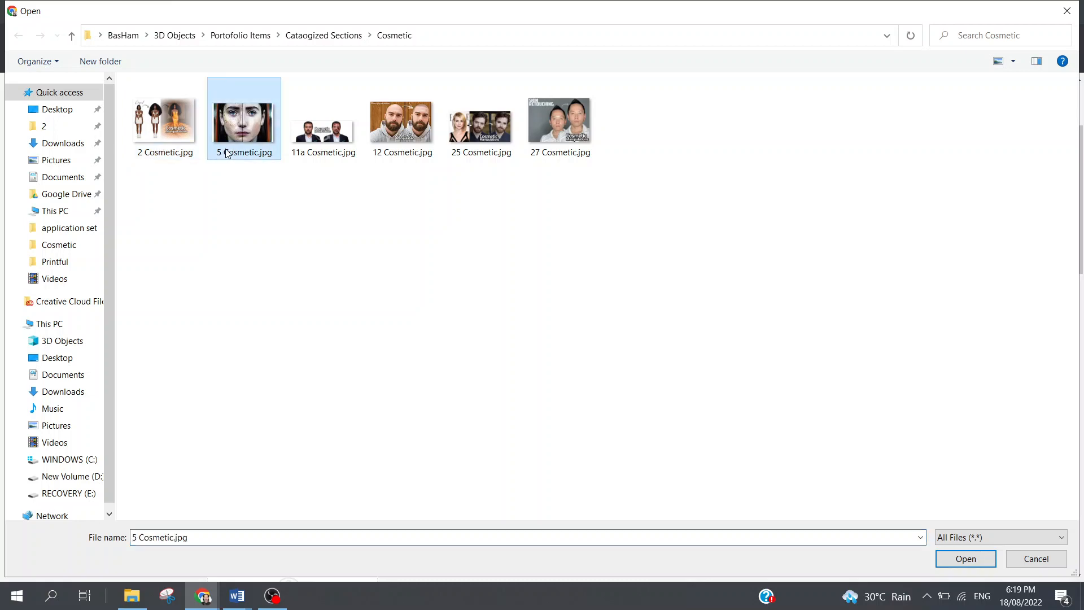
left_click(324, 154)
double_click(332, 152)
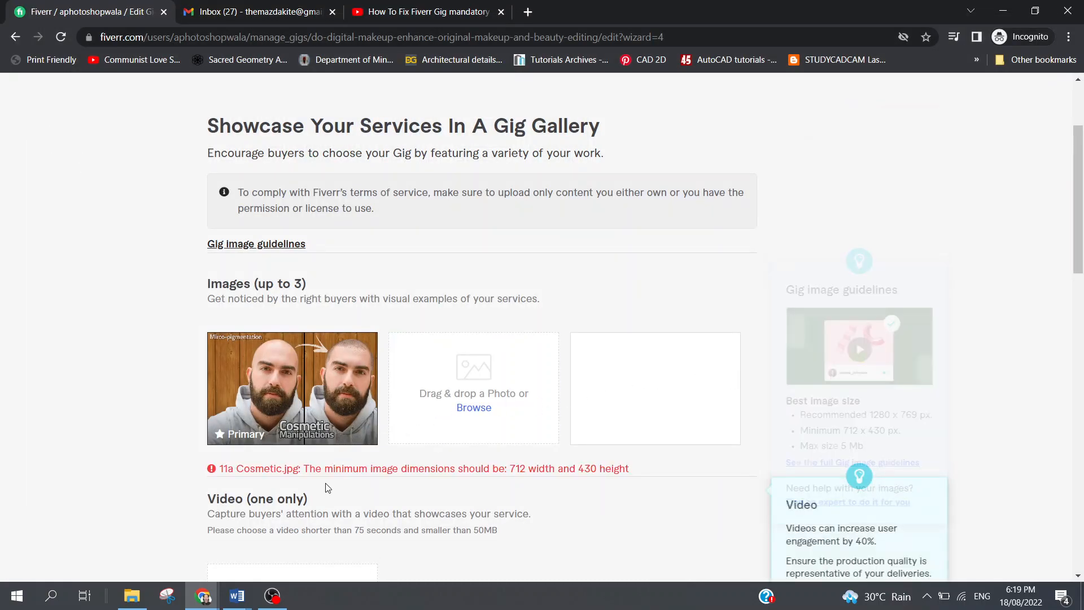
Step: Upload 27 Cosmetic.jpg as the second gig gallery image and 2 Cosmetic.jpg as the third
left_click(488, 410)
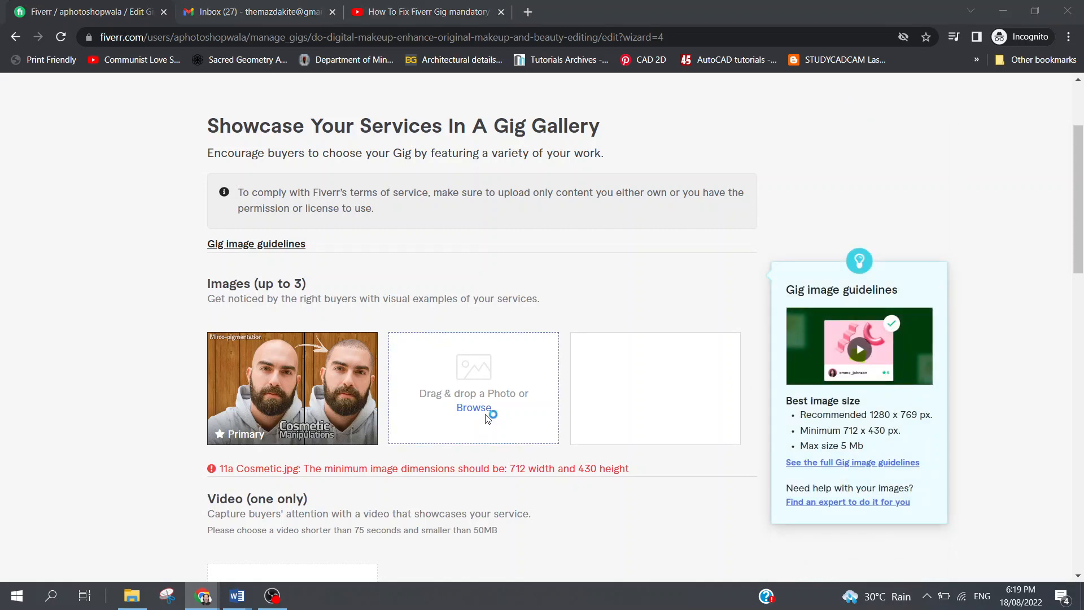
double_click(559, 127)
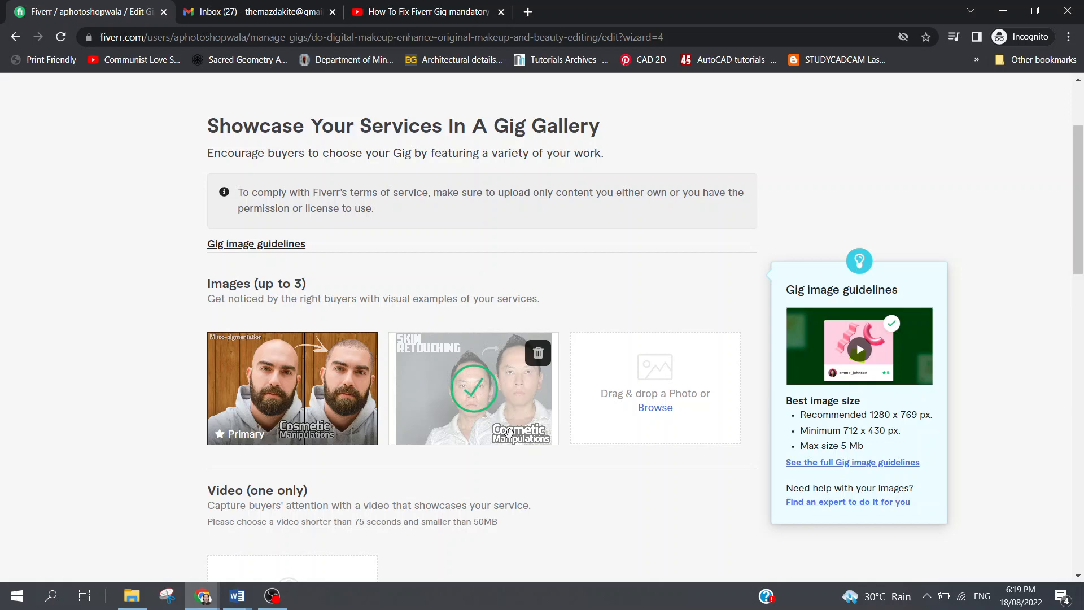
left_click(657, 407)
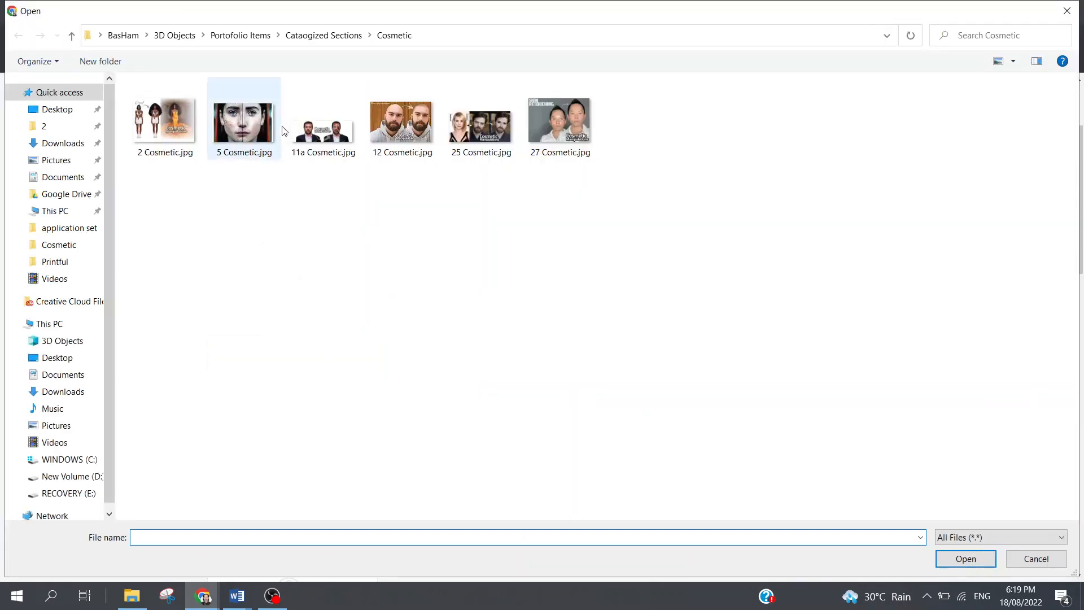
double_click(178, 138)
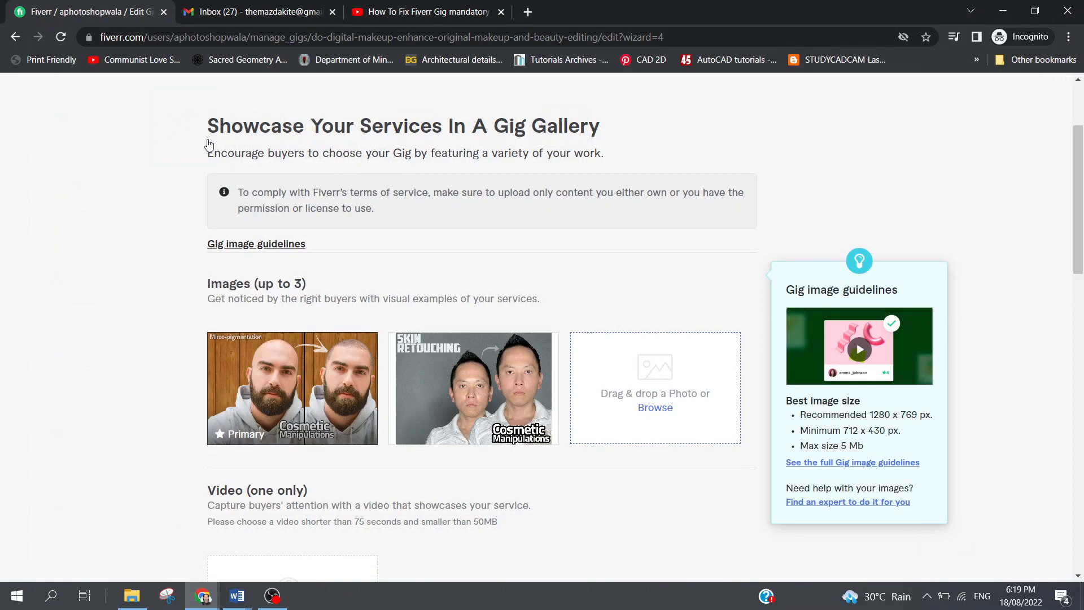
mouse_move(675, 333)
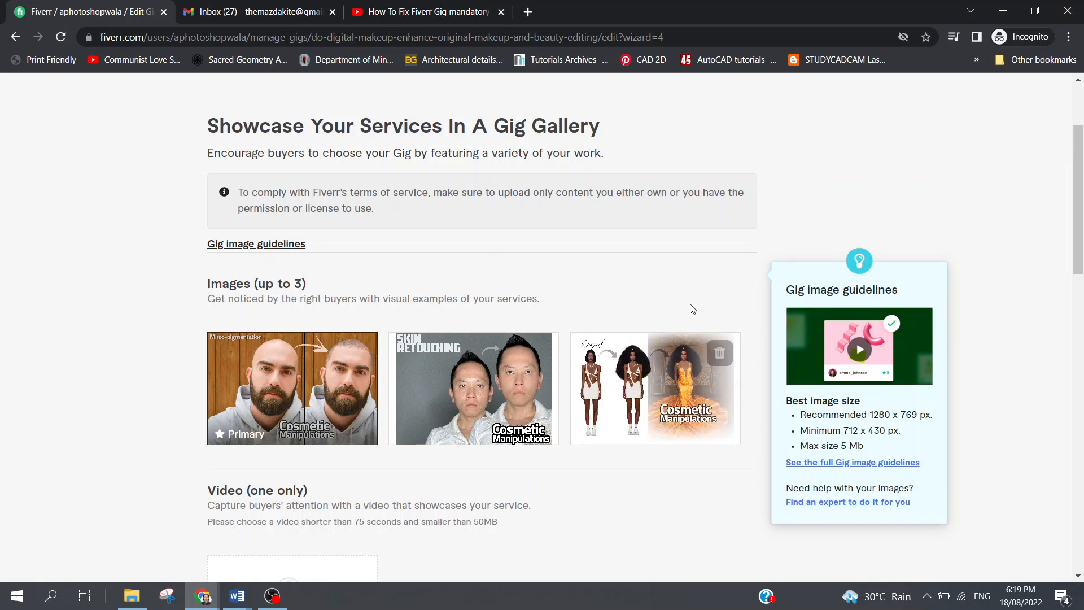
scroll(634, 302, "down", 1)
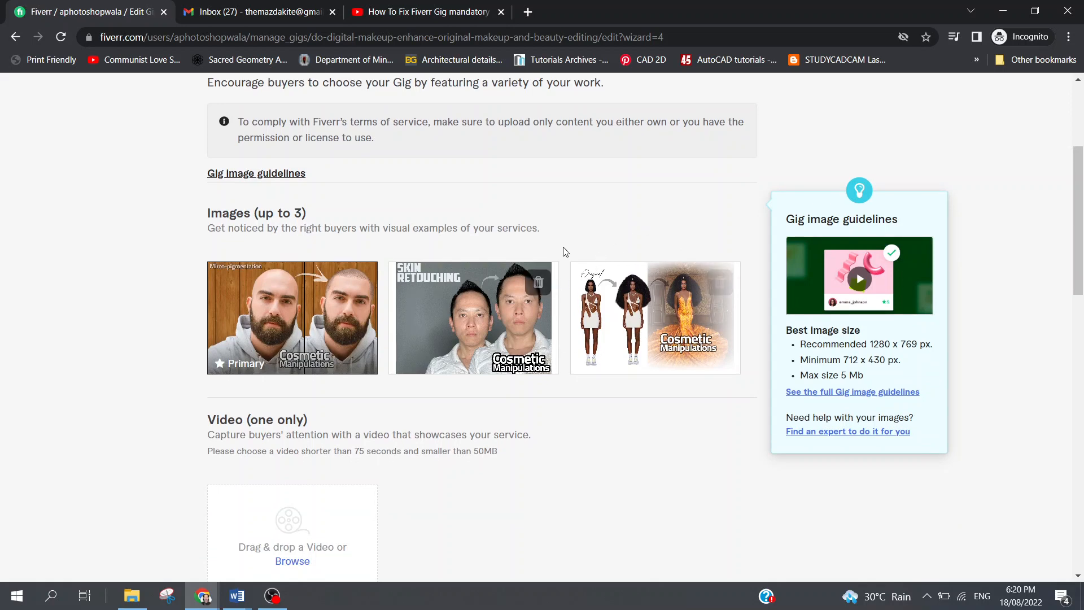
scroll(661, 307, "down", 3)
scroll(655, 304, "down", 9)
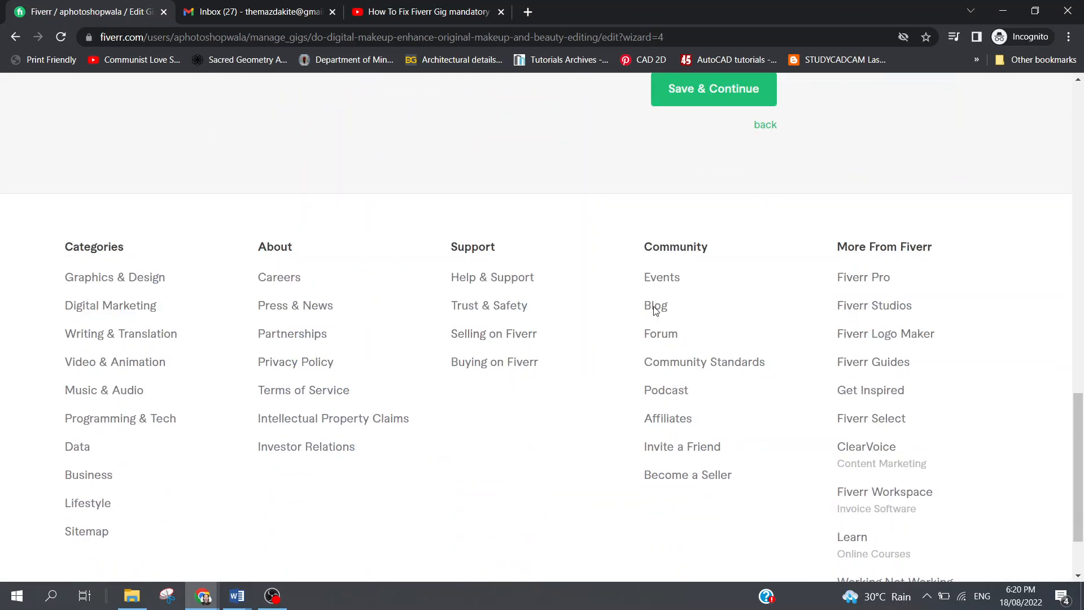
Step: Save the gig gallery stage and declare No for U.S. person status in the Form W-9 check
scroll(649, 308, "up", 5)
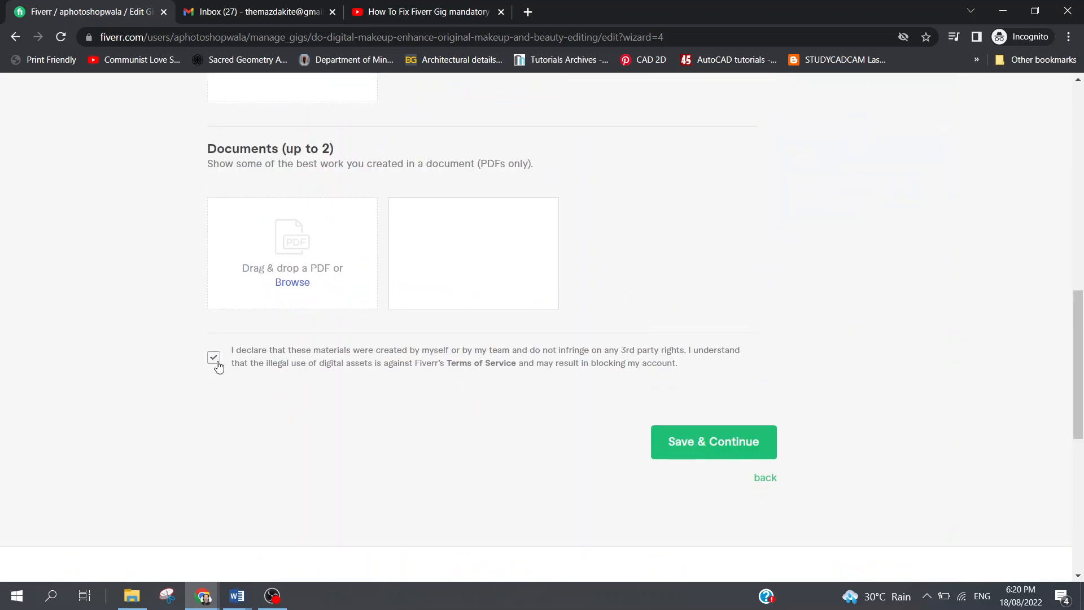
left_click(719, 441)
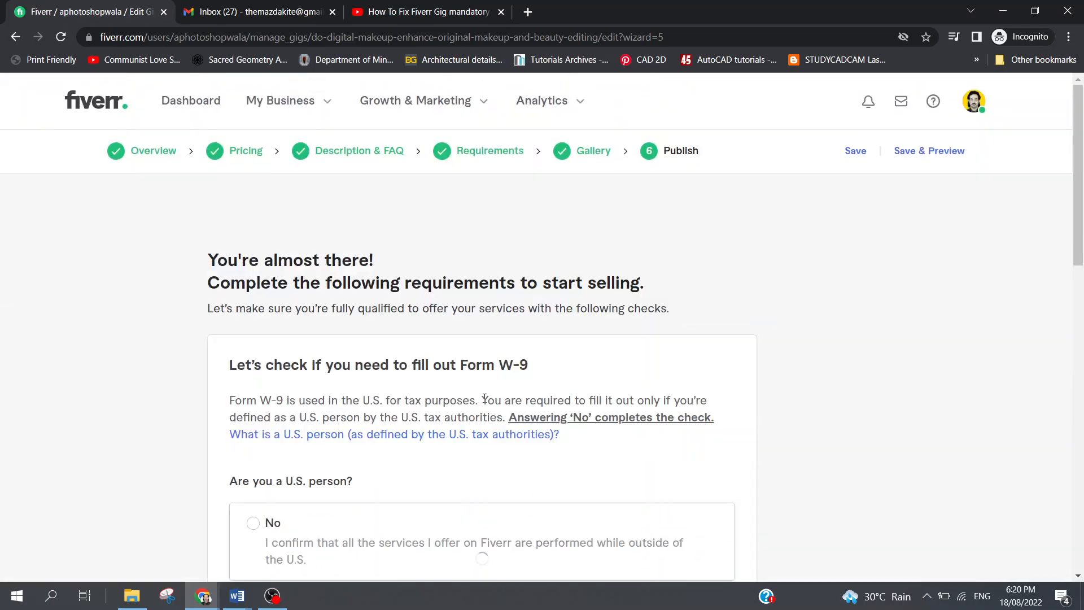
scroll(372, 373, "down", 3)
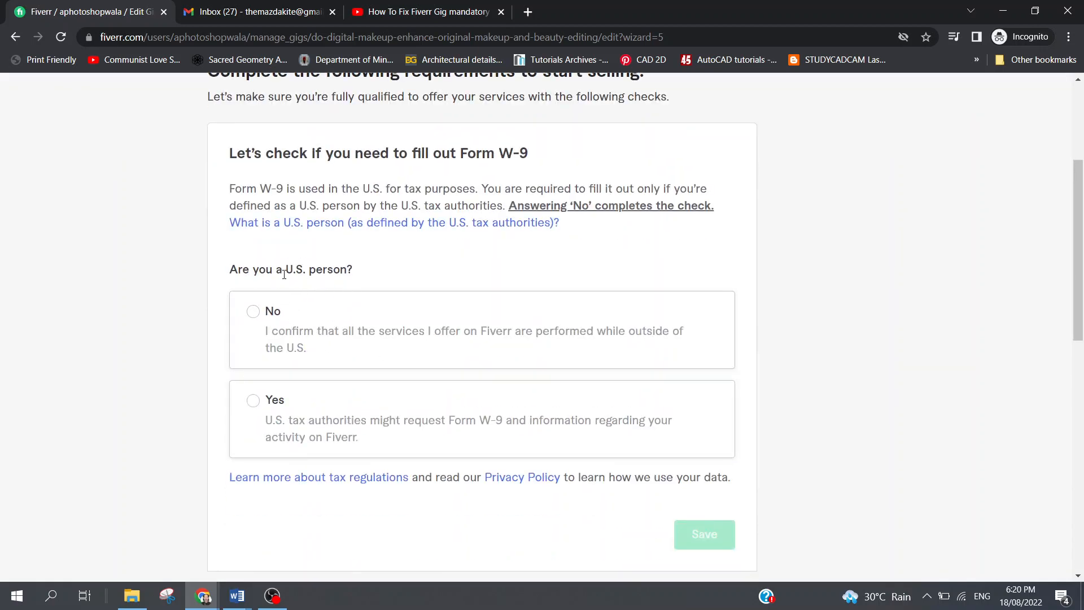
scroll(329, 258, "up", 3)
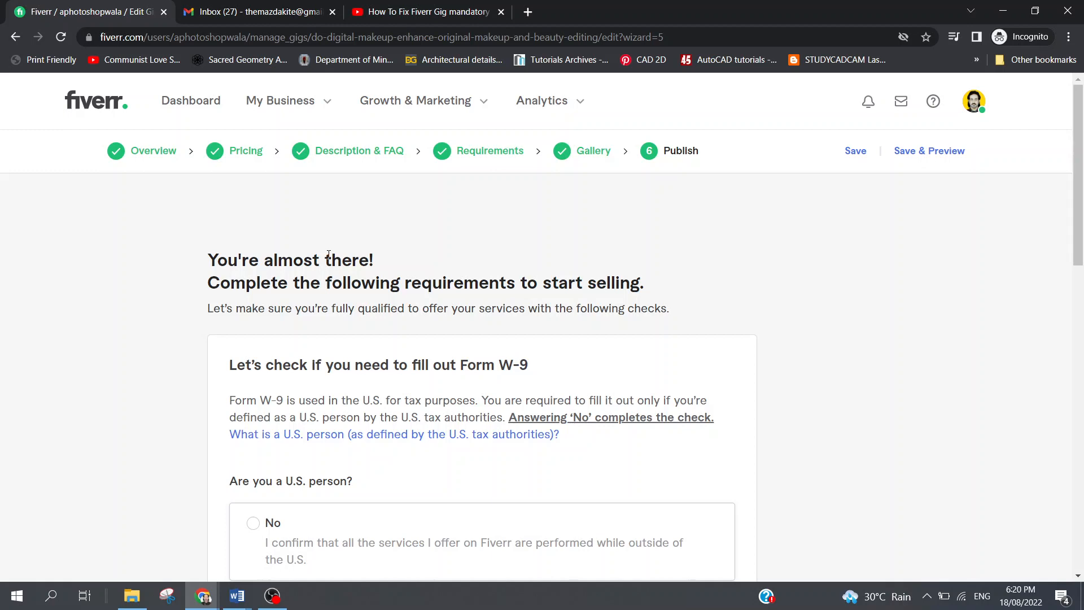
scroll(328, 254, "down", 3)
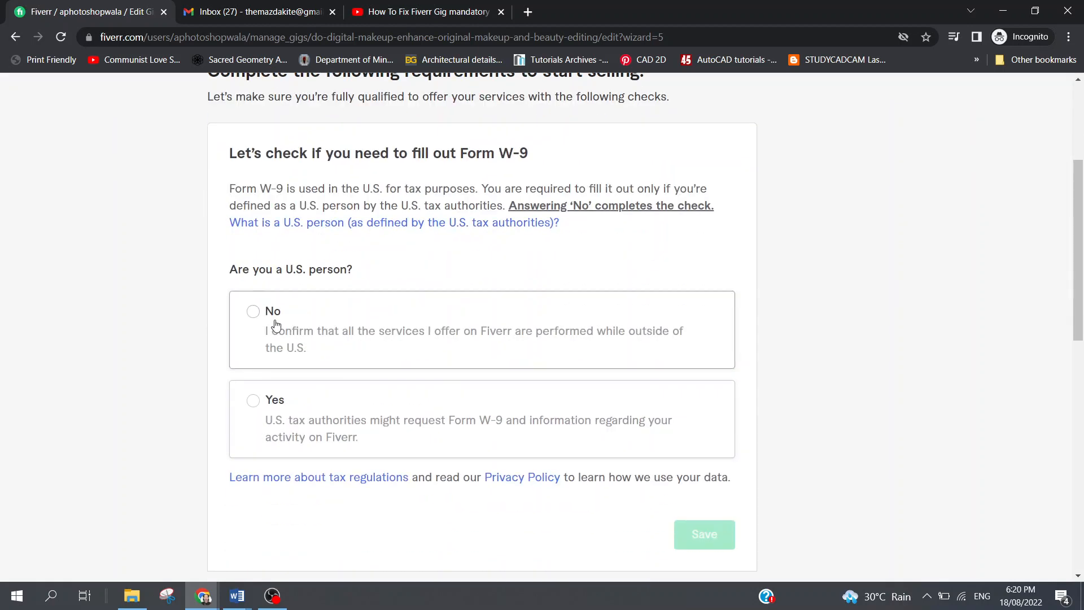
left_click(251, 311)
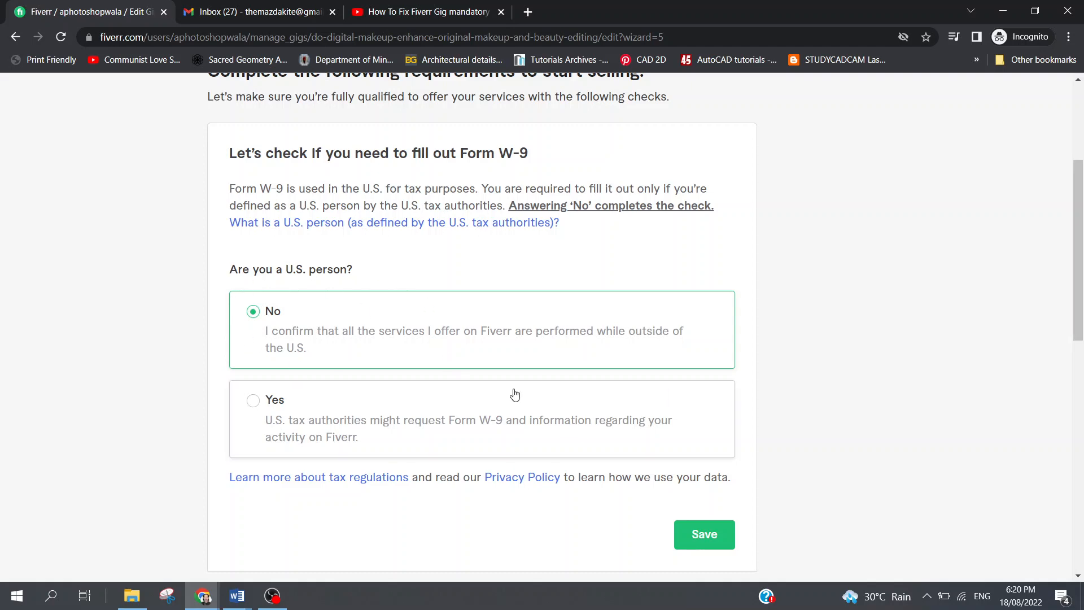
left_click(709, 536)
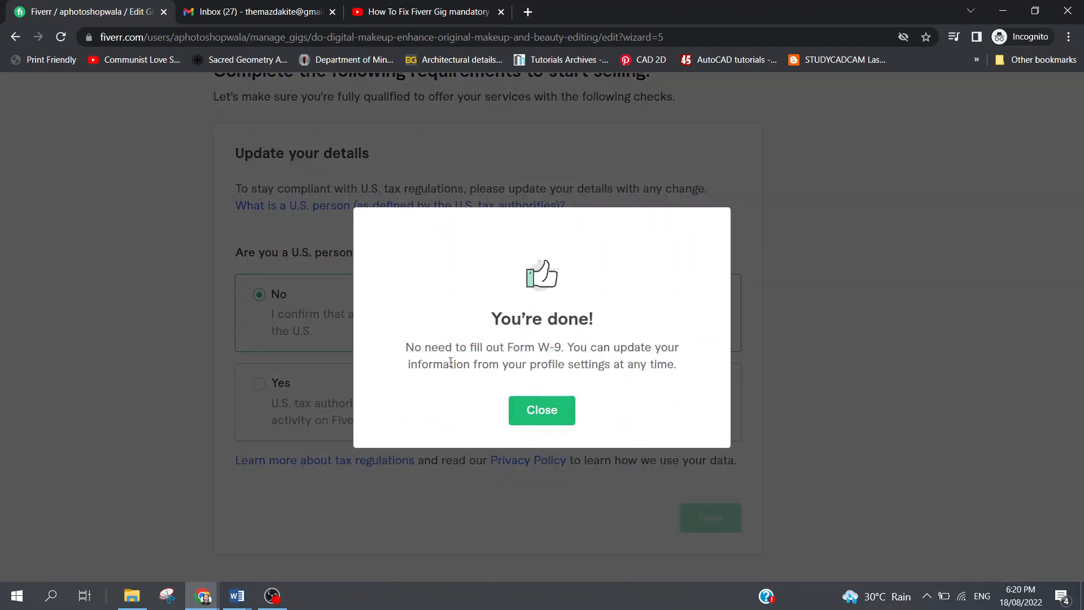
left_click(538, 411)
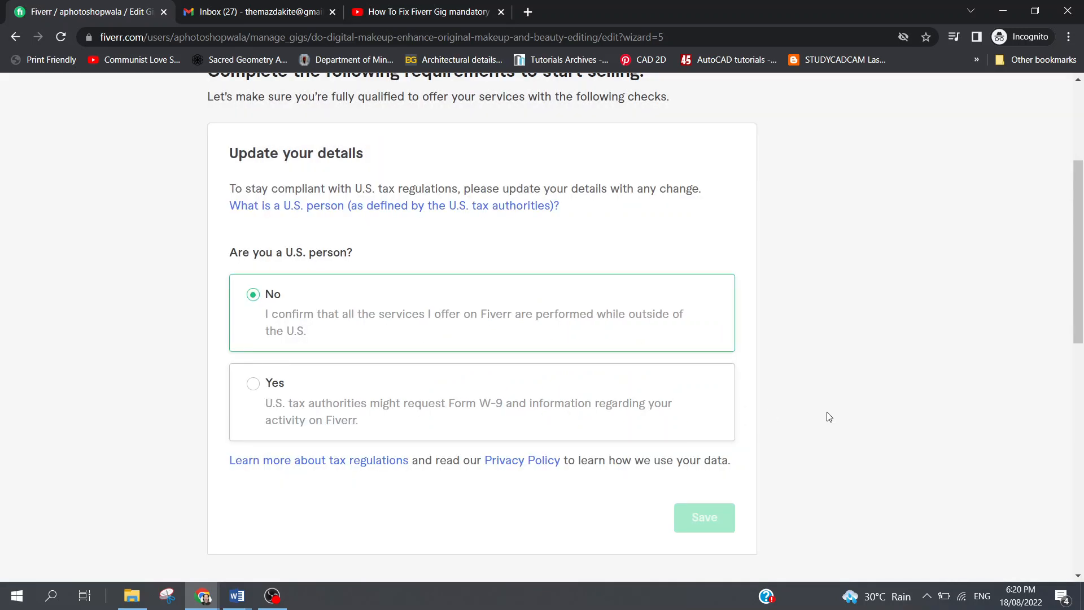
Step: Look over the completed tax declaration and publish the digital makeup gig
scroll(572, 401, "up", 4)
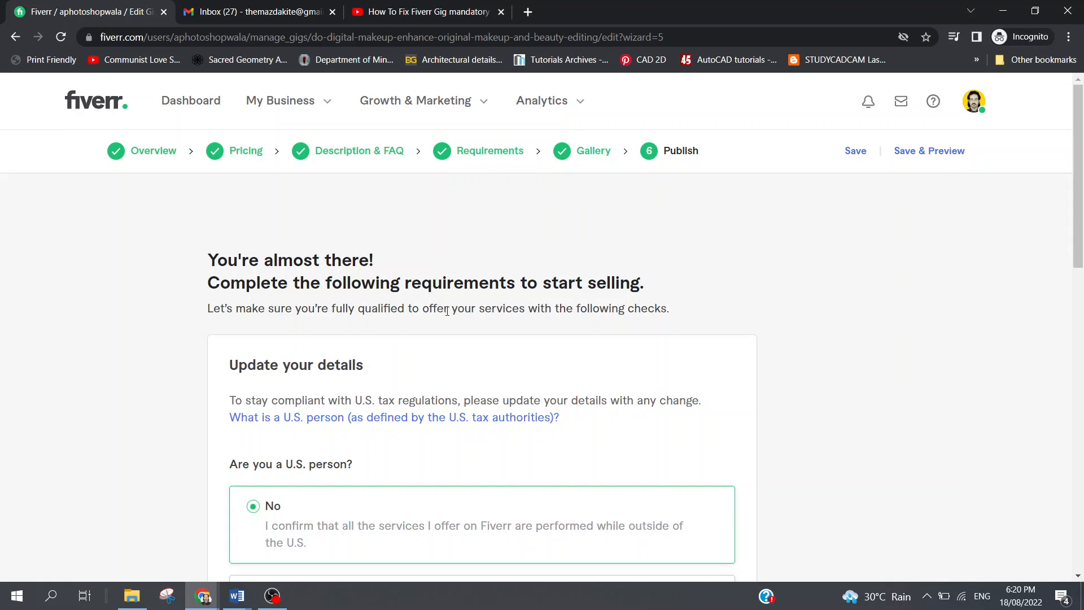
scroll(447, 310, "down", 6)
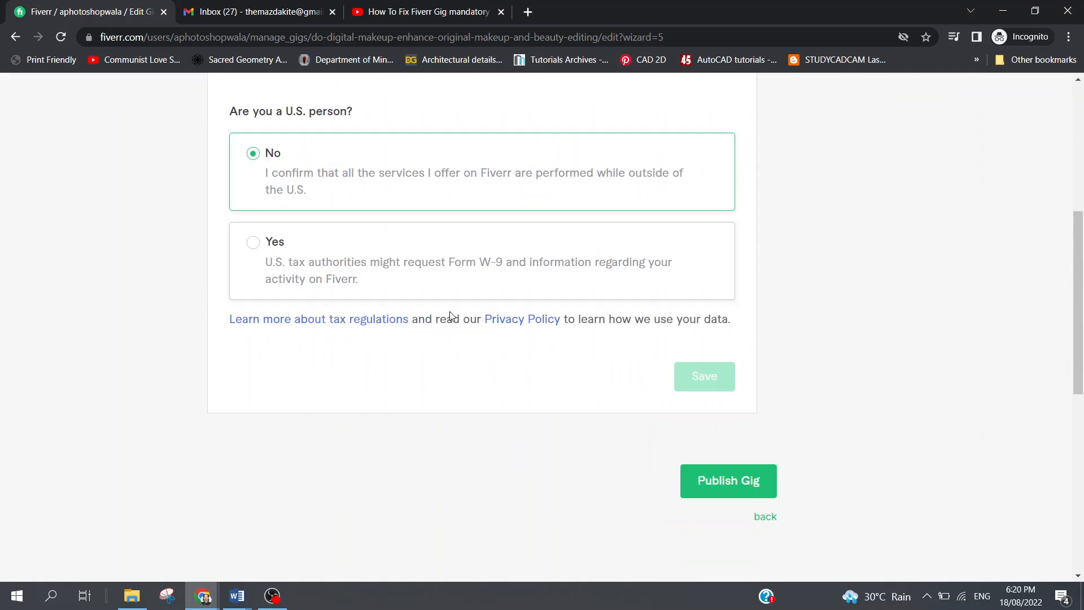
scroll(452, 316, "up", 3)
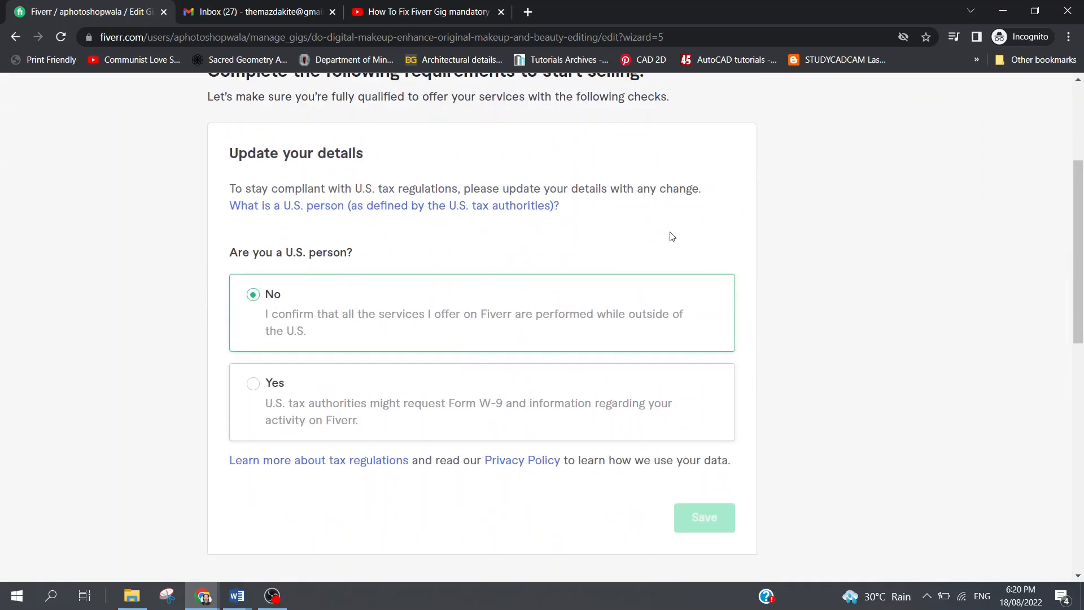
scroll(712, 327, "down", 3)
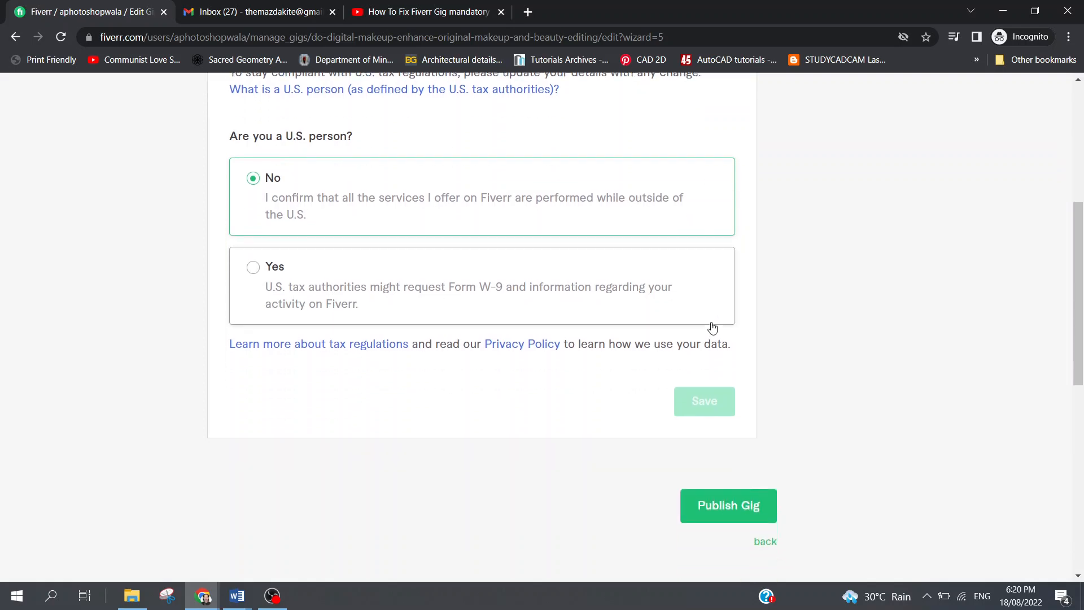
left_click(721, 481)
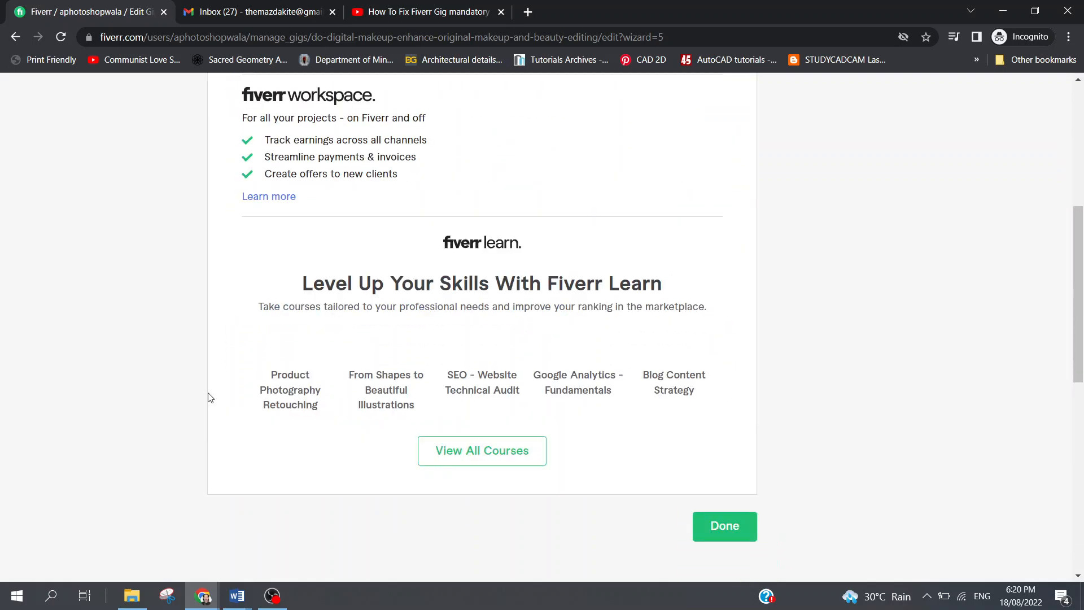
Step: Look through the sharing options, Fiverr Workspace and Fiverr Learn sections of the publication page, and finish the gig wizard
scroll(245, 386, "up", 3)
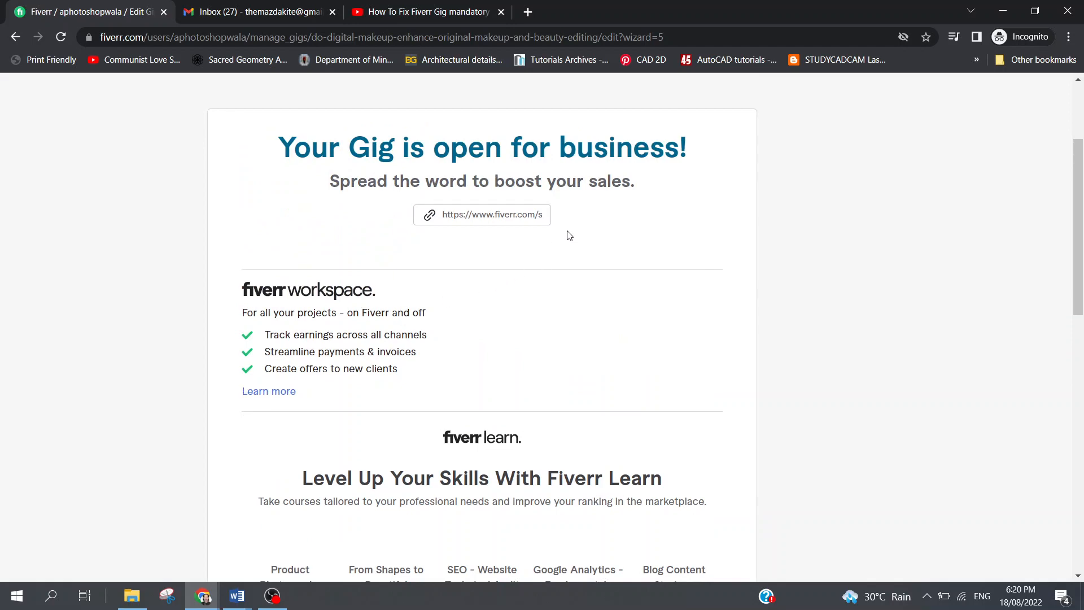
scroll(605, 196, "up", 3)
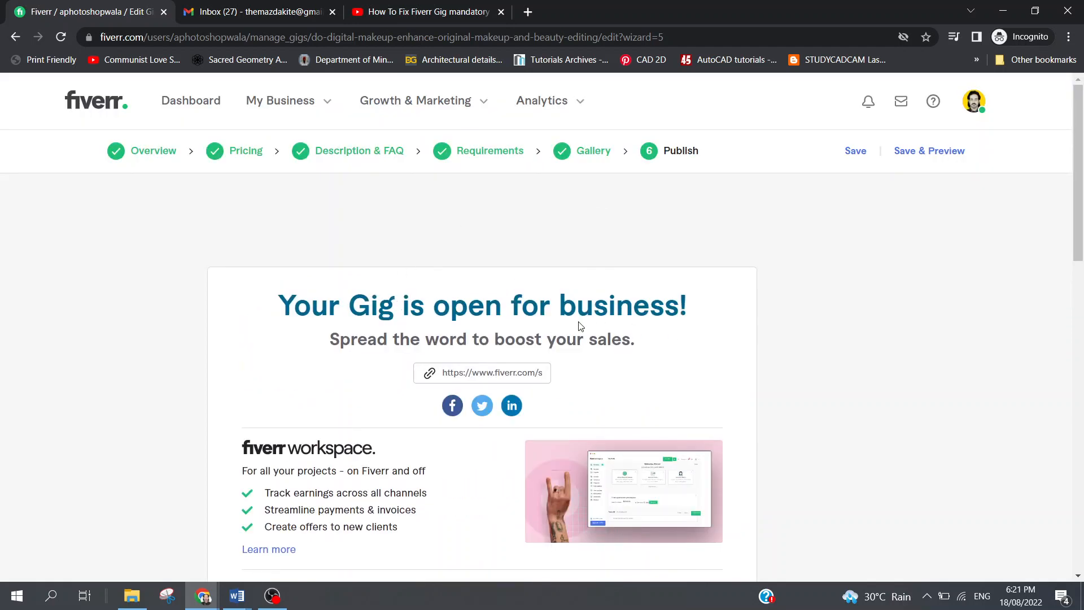
scroll(700, 327, "down", 3)
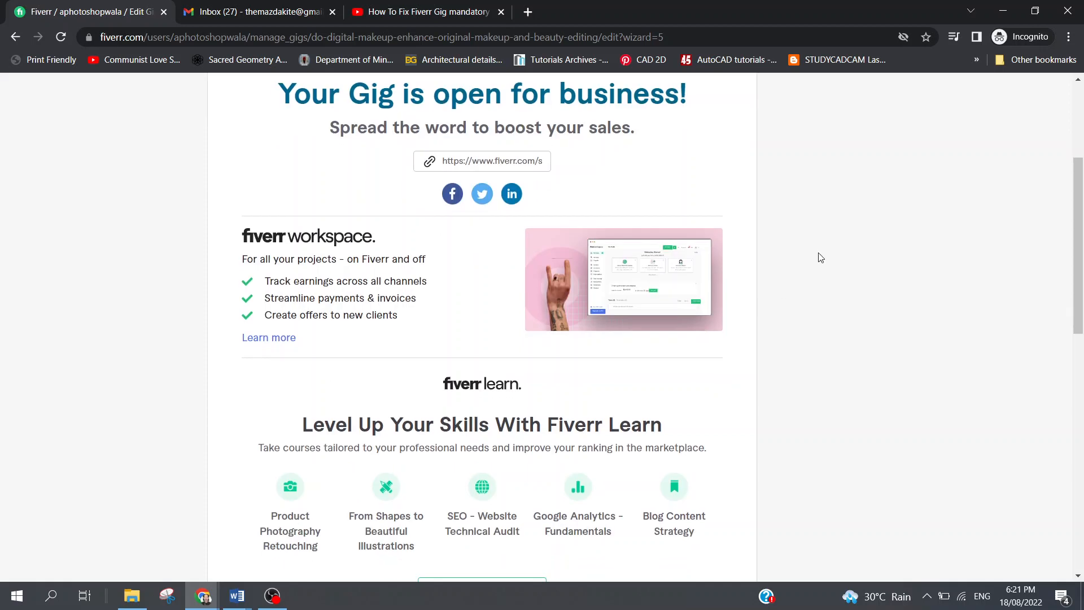
scroll(820, 258, "up", 3)
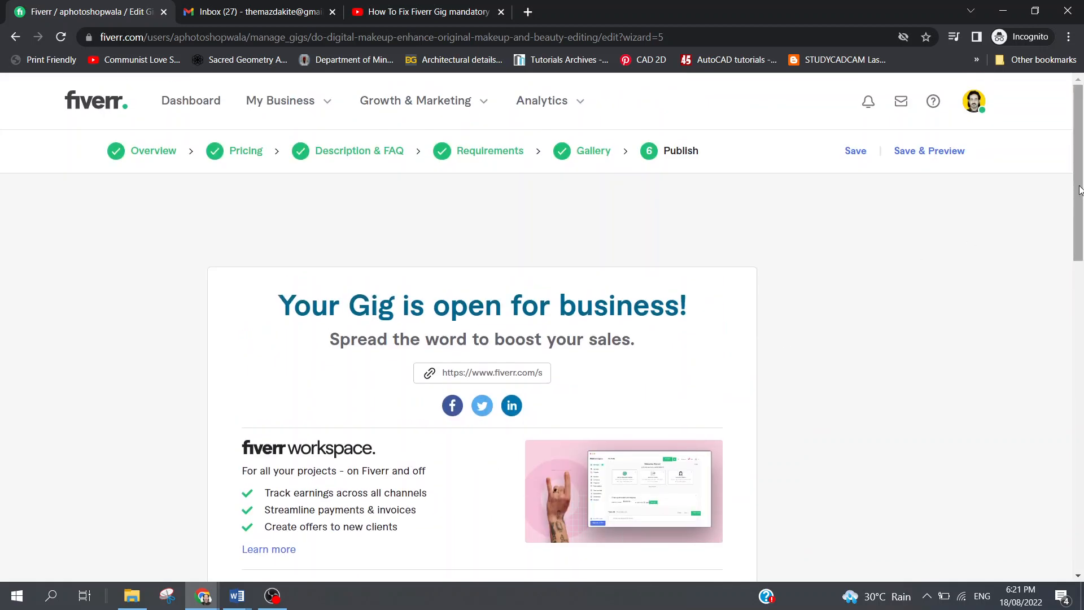
scroll(1078, 215, "down", 2)
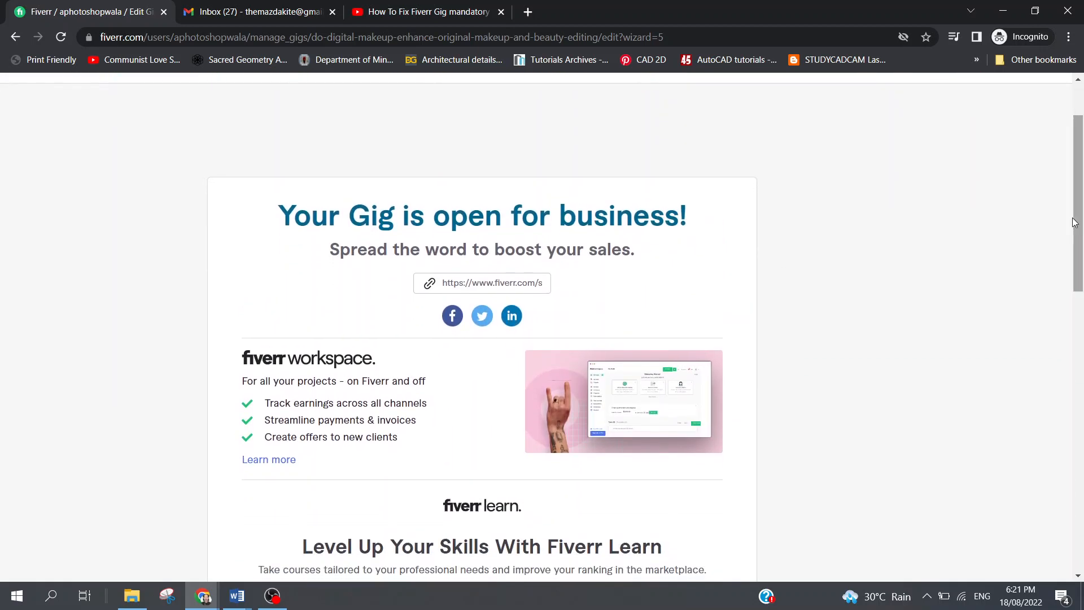
scroll(915, 268, "down", 2)
scroll(918, 269, "down", 1)
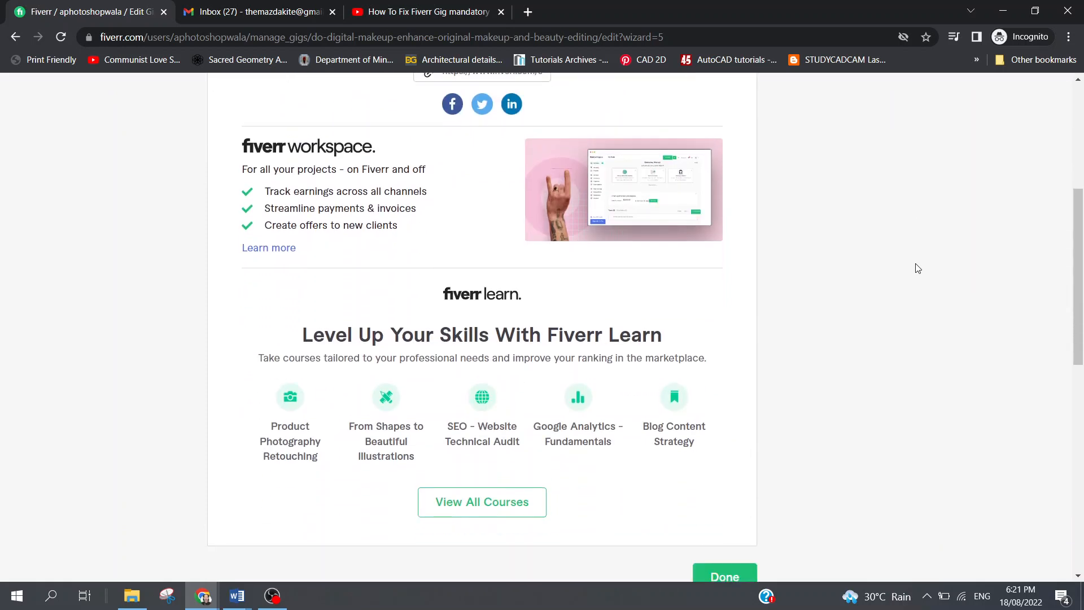
scroll(918, 269, "down", 1)
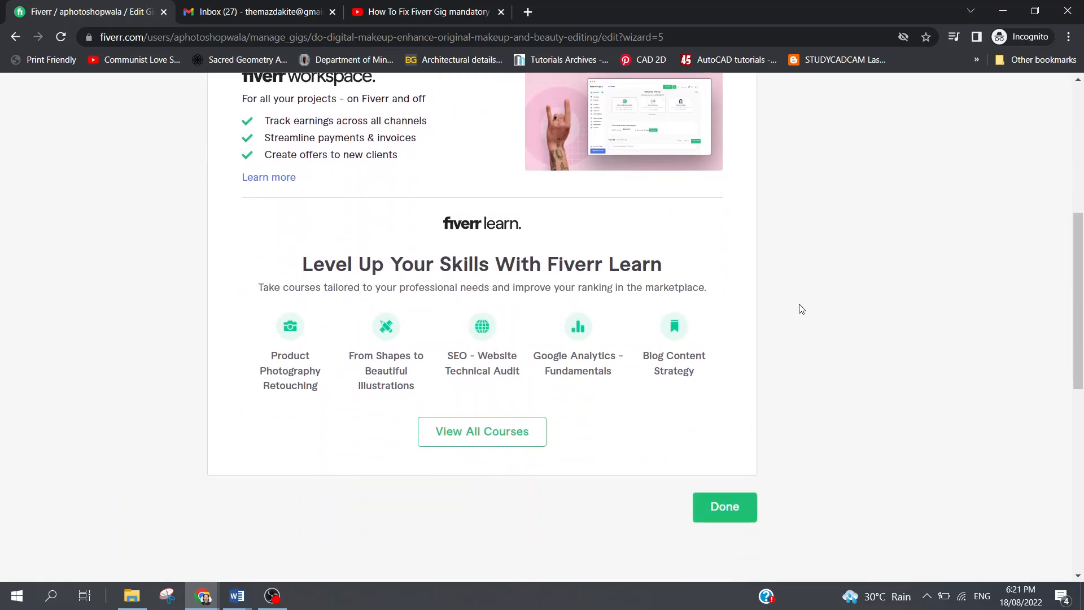
scroll(810, 305, "up", 4)
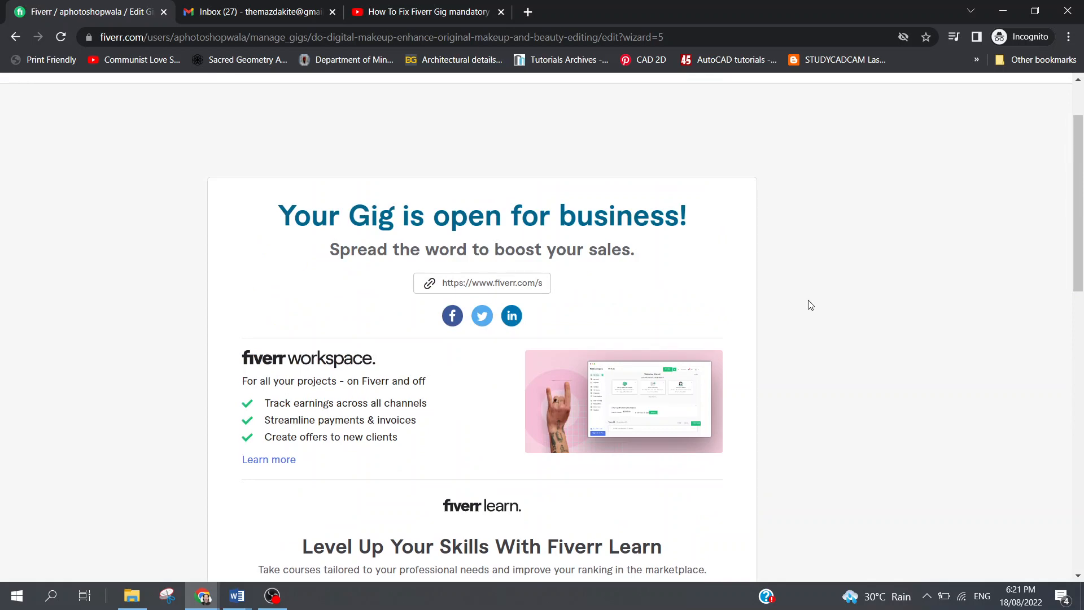
scroll(836, 293, "down", 7)
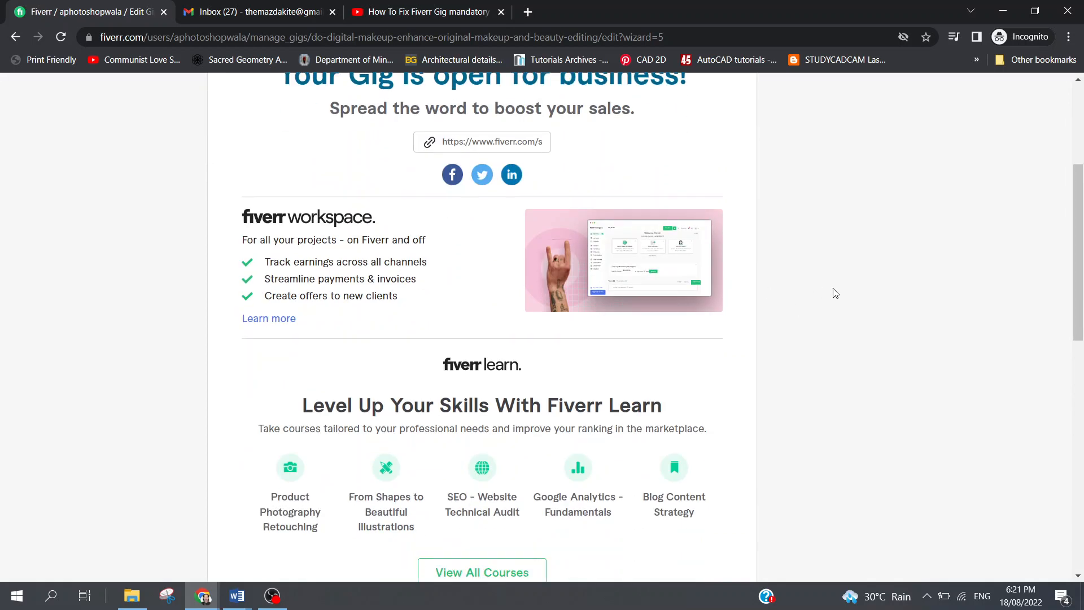
left_click(726, 305)
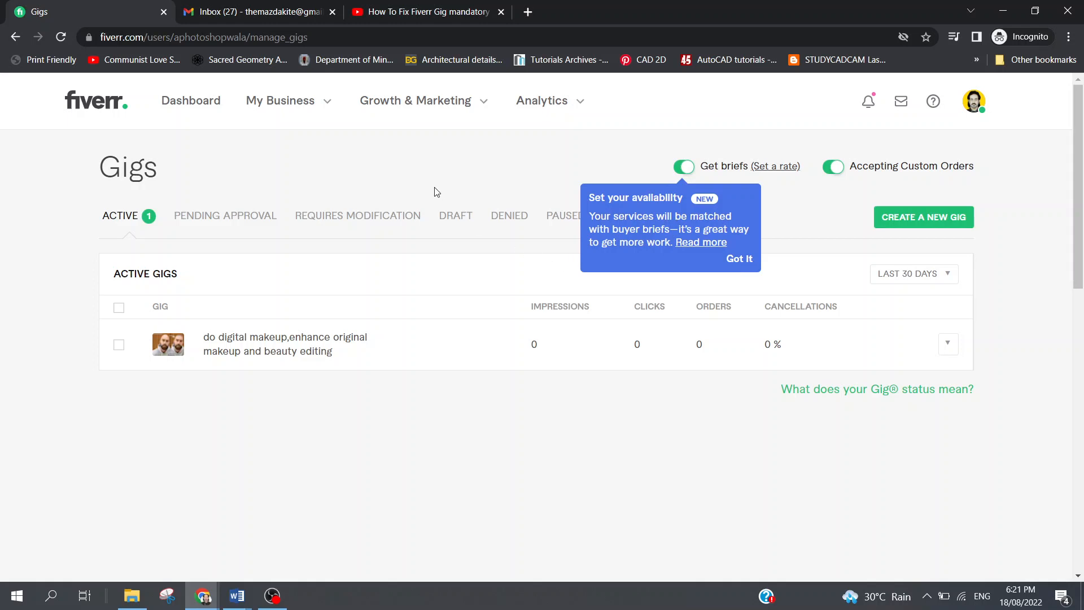
Step: Dismiss the availability tip and open the digital makeup gig in the active gigs list for editing
left_click(747, 265)
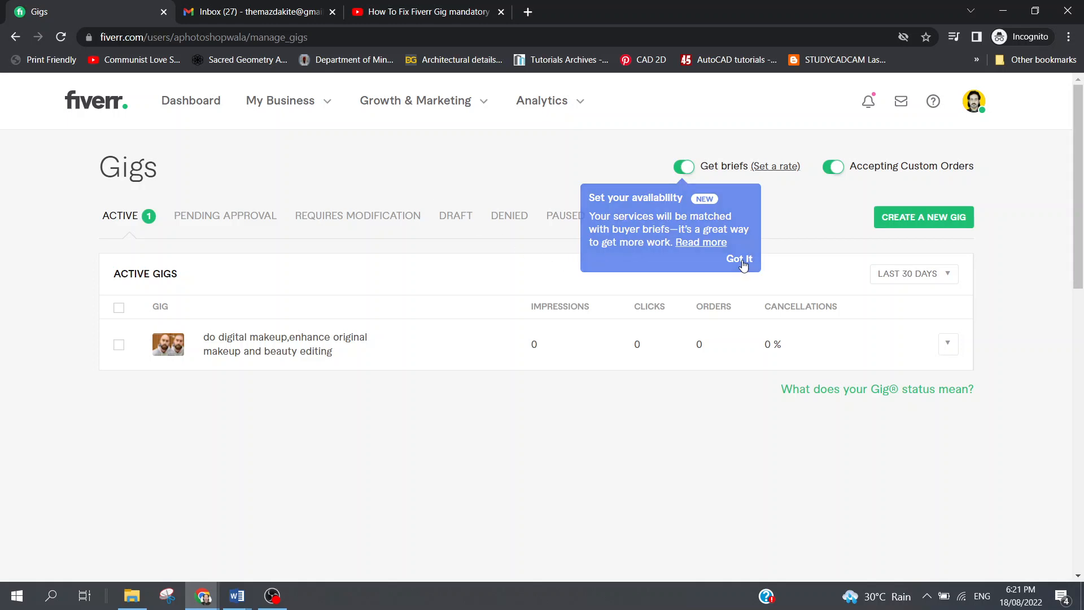
scroll(819, 254, "down", 1)
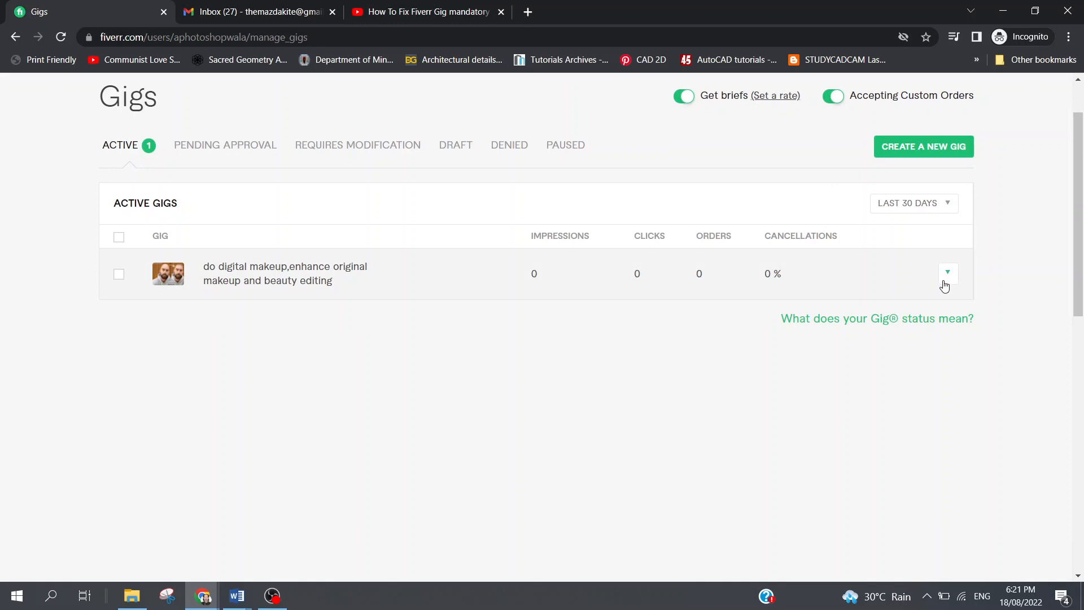
left_click(946, 274)
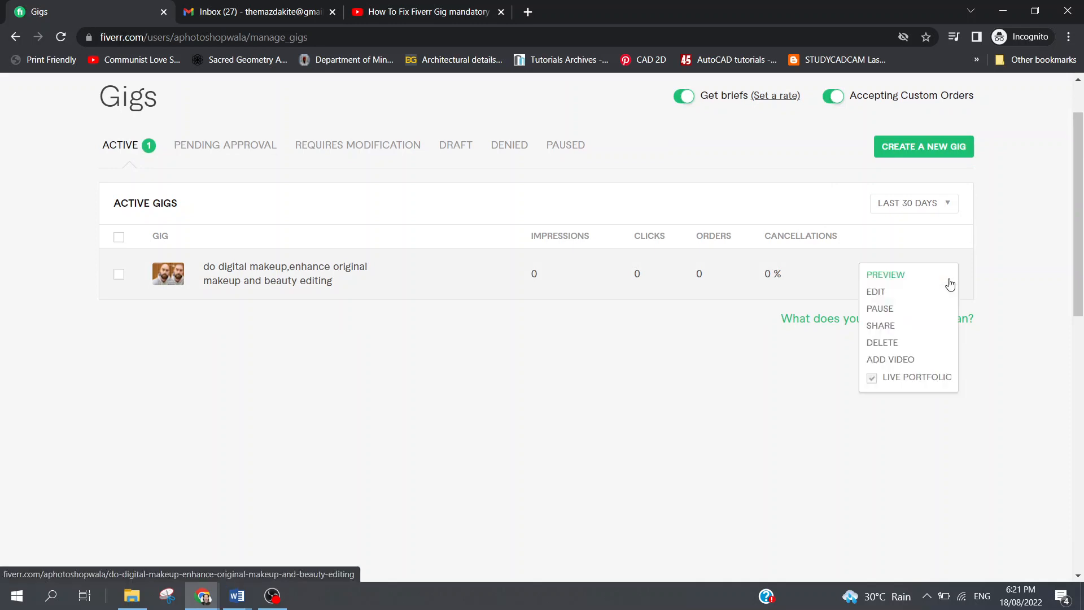
left_click(885, 293)
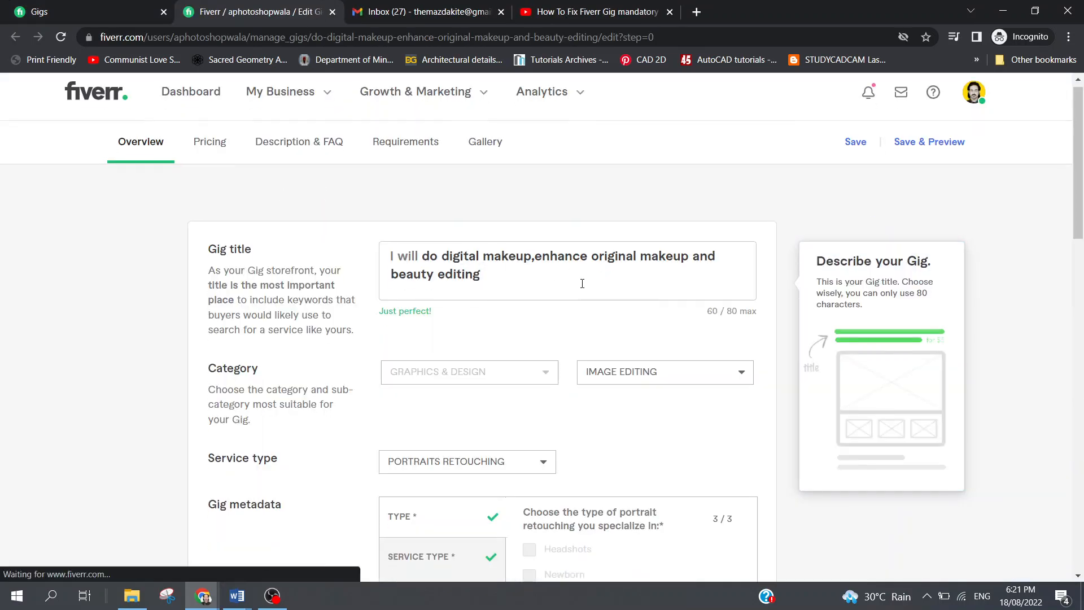
Step: Examine how the gig title is written in the gig's web address by highlighting that part of the URL
scroll(582, 284, "down", 15)
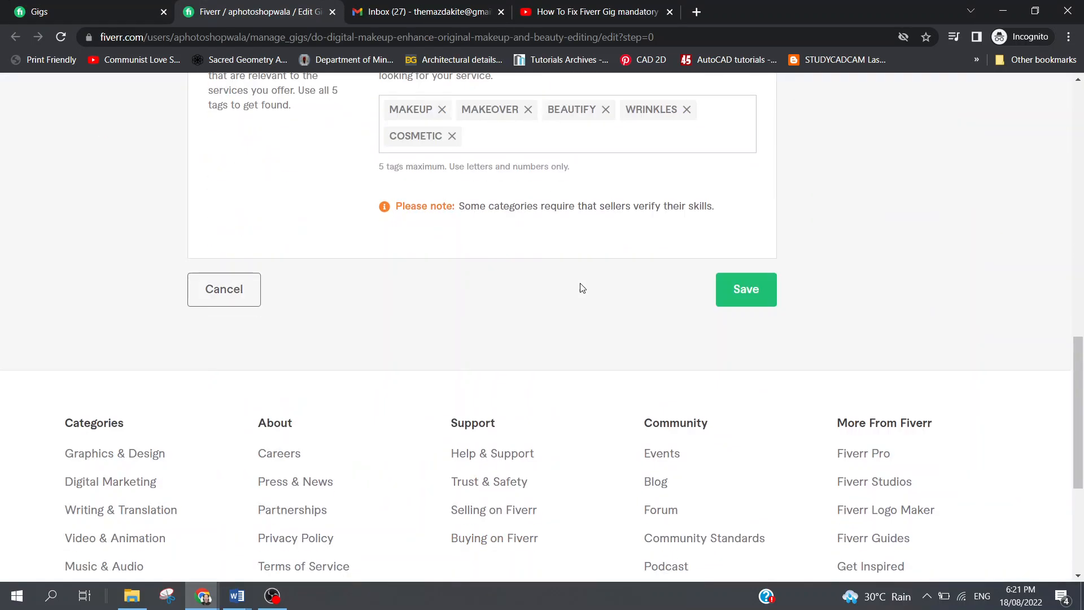
scroll(588, 208, "up", 15)
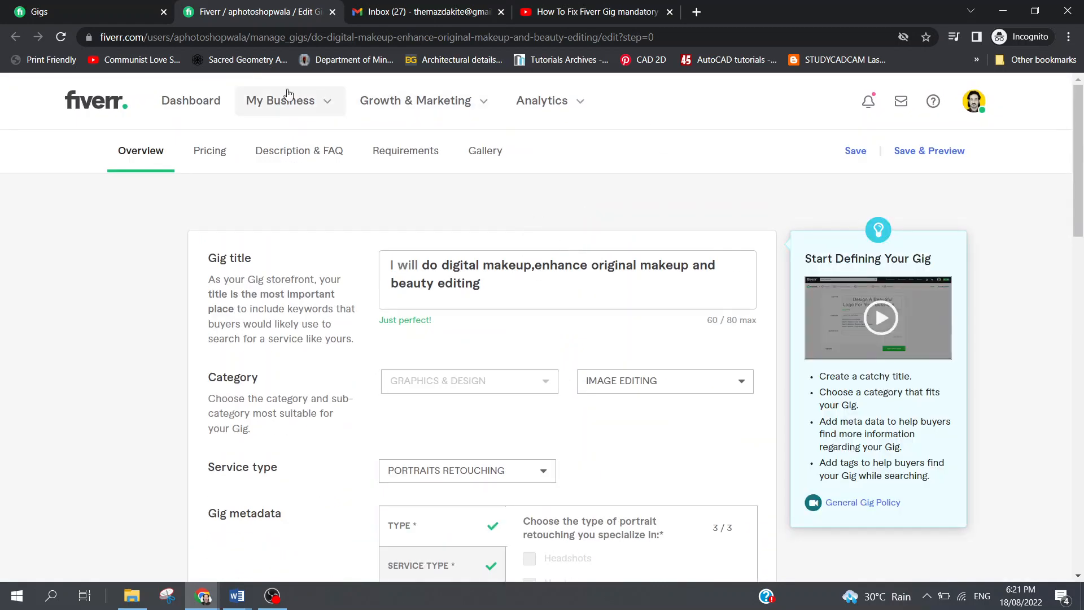
left_click_drag(251, 37, 659, 40)
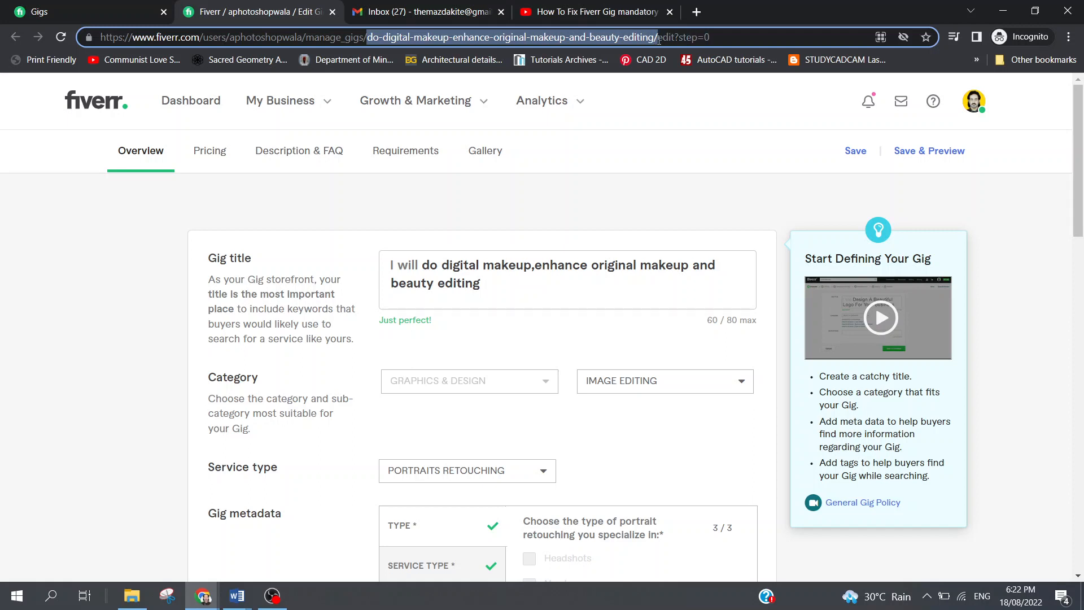
left_click(633, 217)
left_click(479, 42)
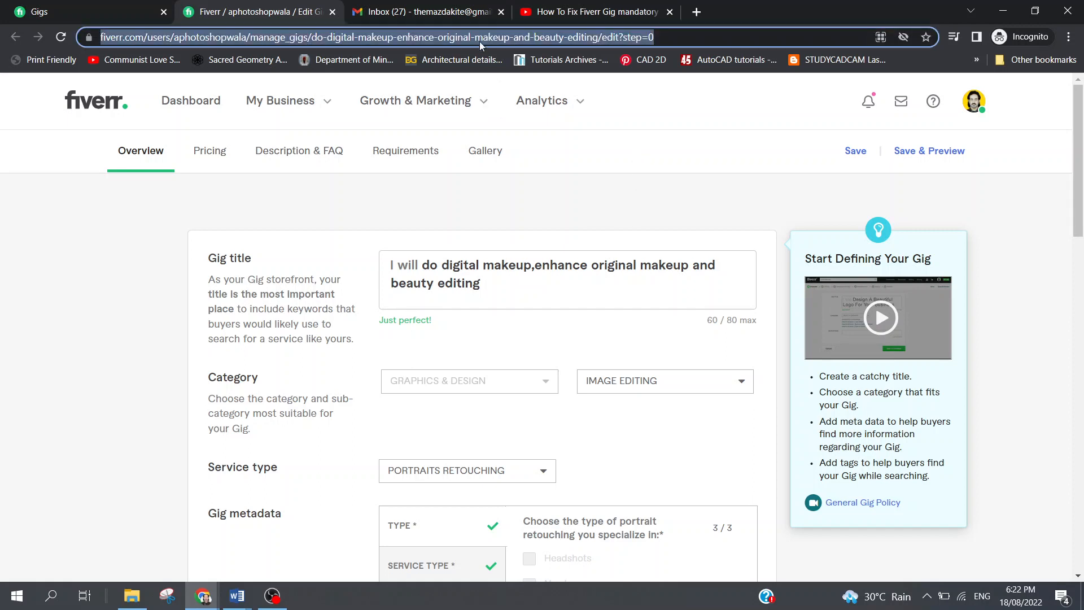
left_click(370, 40)
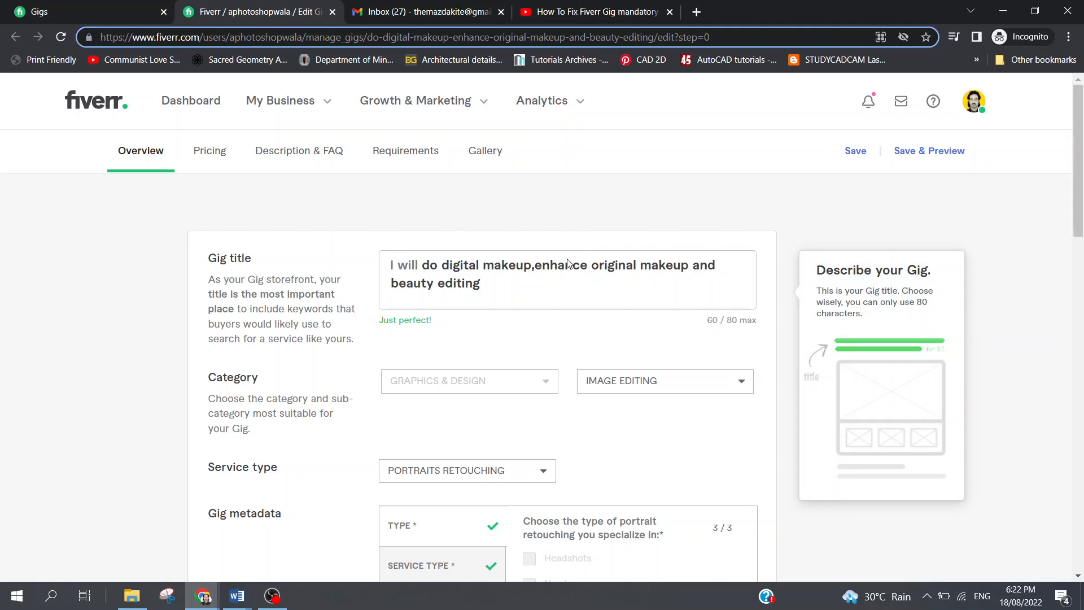
Step: Look through the gig's Overview settings, including its title, category, service type and metadata
scroll(530, 288, "down", 15)
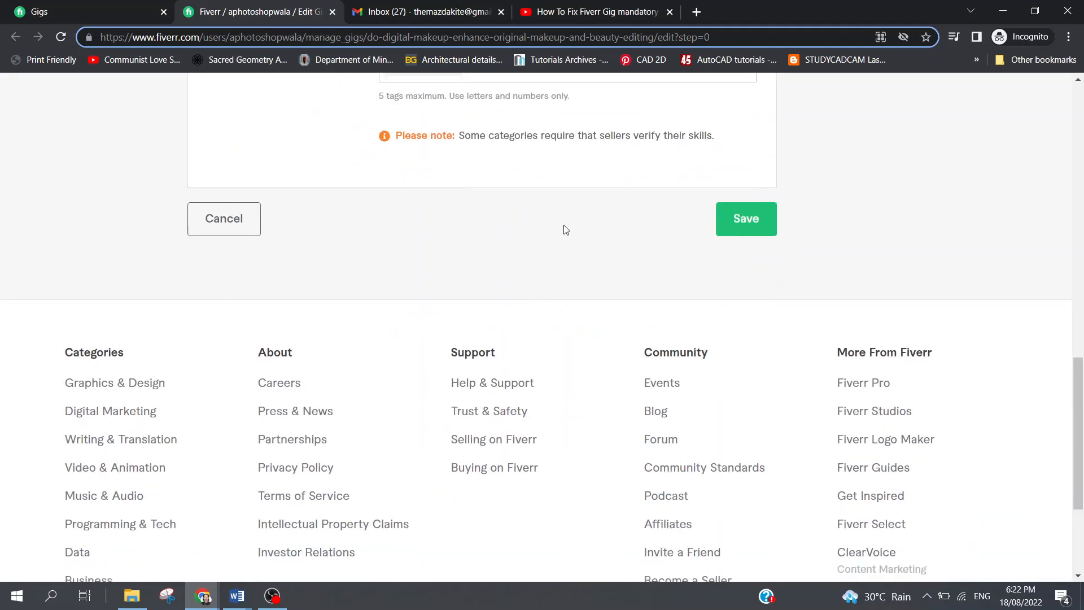
scroll(564, 230, "up", 15)
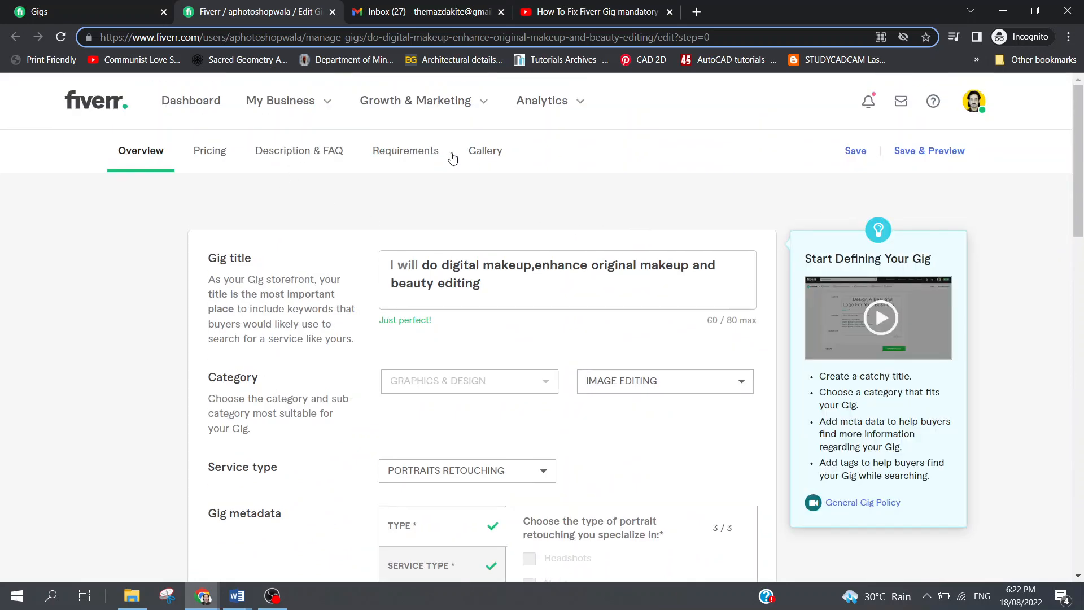
scroll(609, 157, "down", 5)
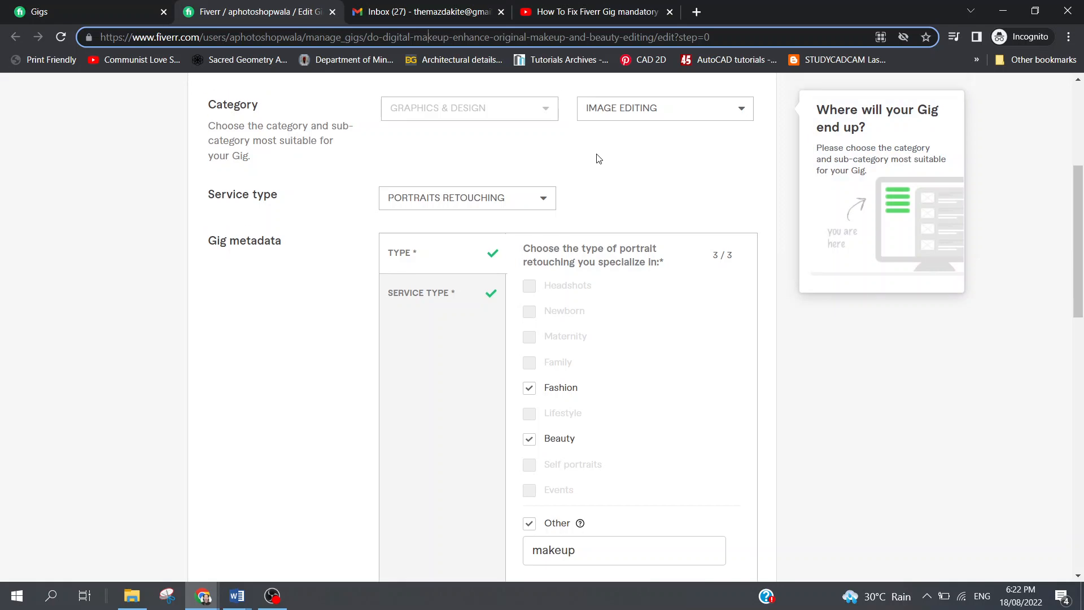
Step: Look through the gig's Description & FAQ section, and return to the Overview settings to review the metadata and search tags
scroll(597, 158, "up", 5)
left_click(347, 159)
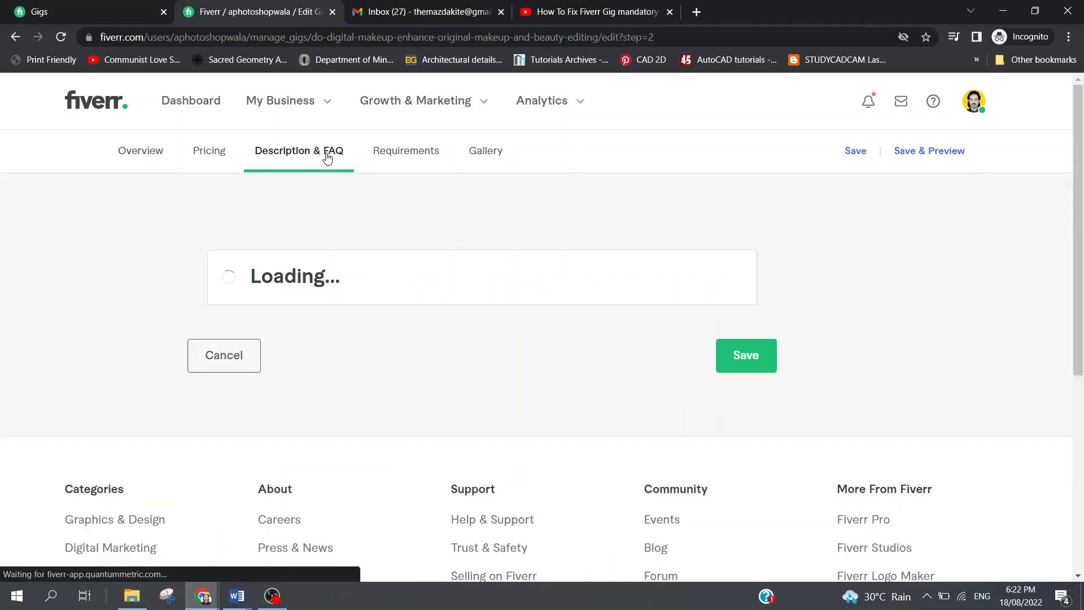
scroll(375, 261, "down", 5)
scroll(415, 172, "up", 5)
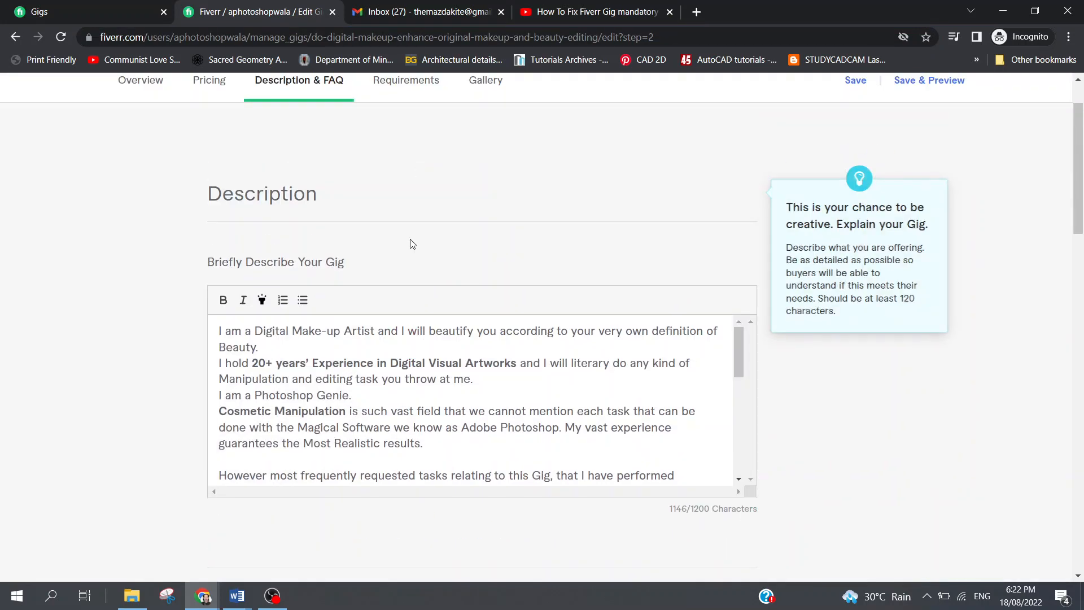
scroll(348, 345, "up", 1)
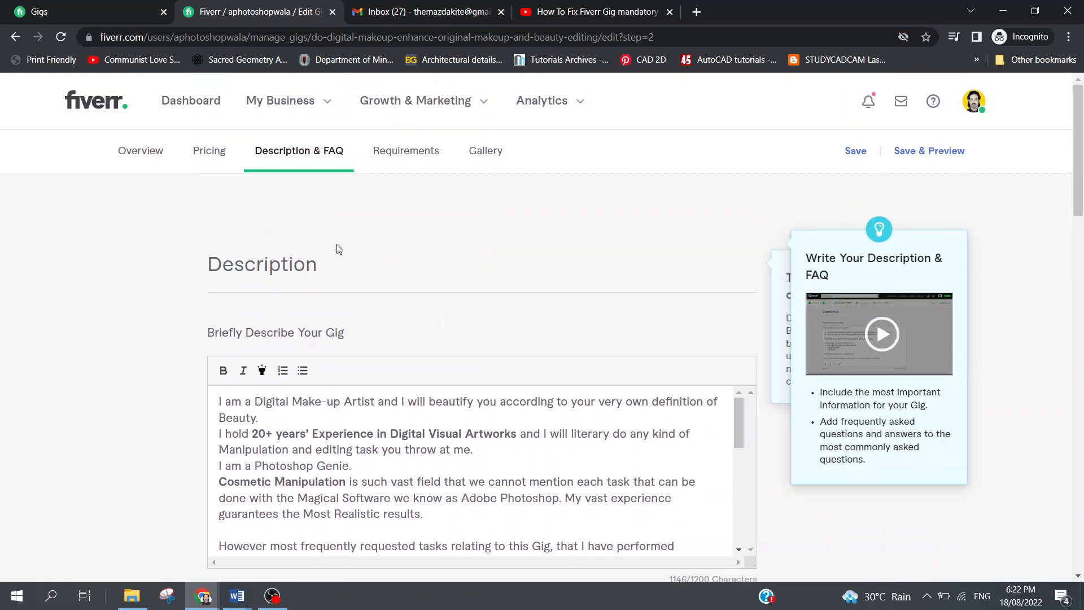
left_click(146, 152)
scroll(389, 269, "down", 15)
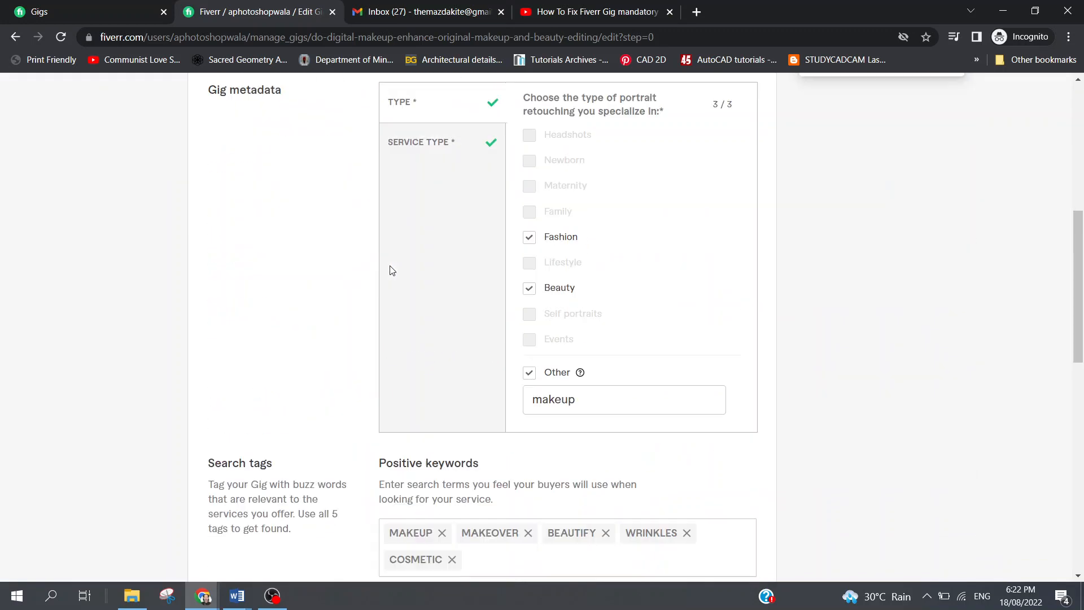
scroll(293, 258, "up", 2)
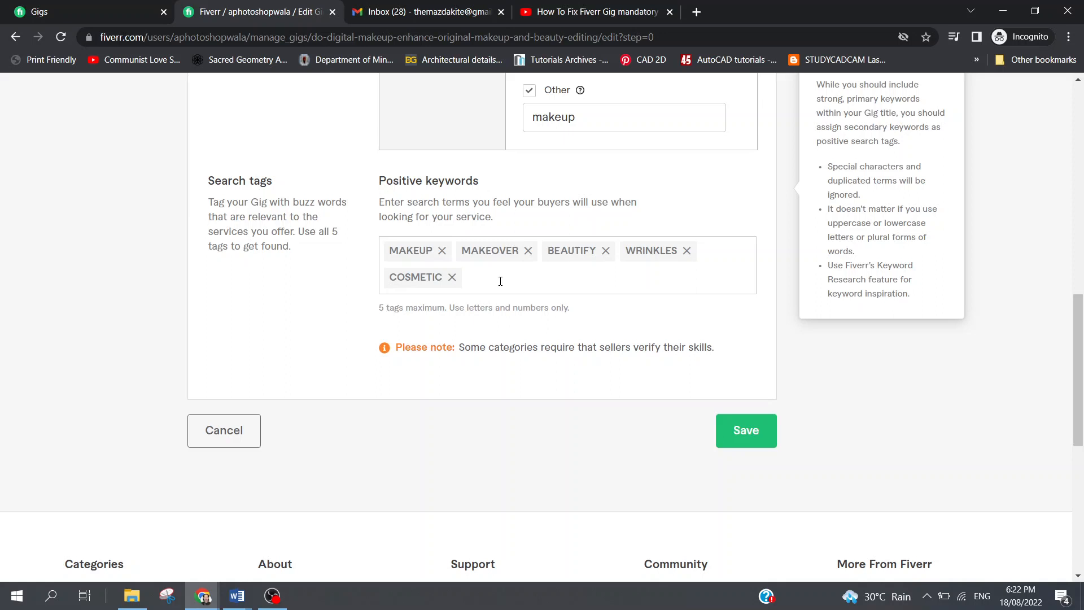
Step: Remove the COSMETIC search tag, add cosmetic again from the suggestions, save the gig and return to the gigs list
left_click(453, 278)
left_click(714, 260)
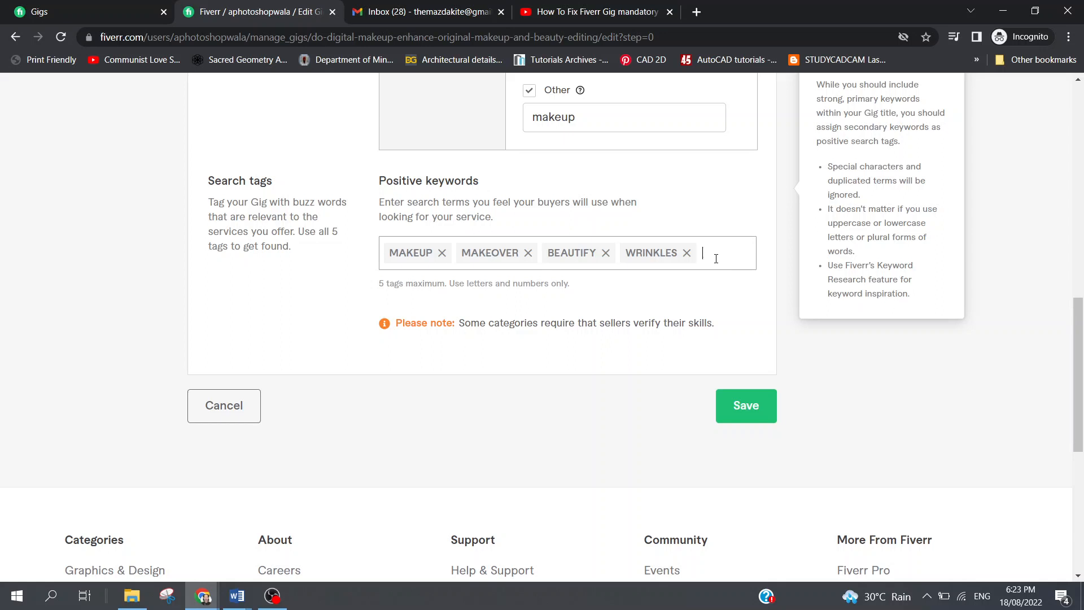
type("cosm")
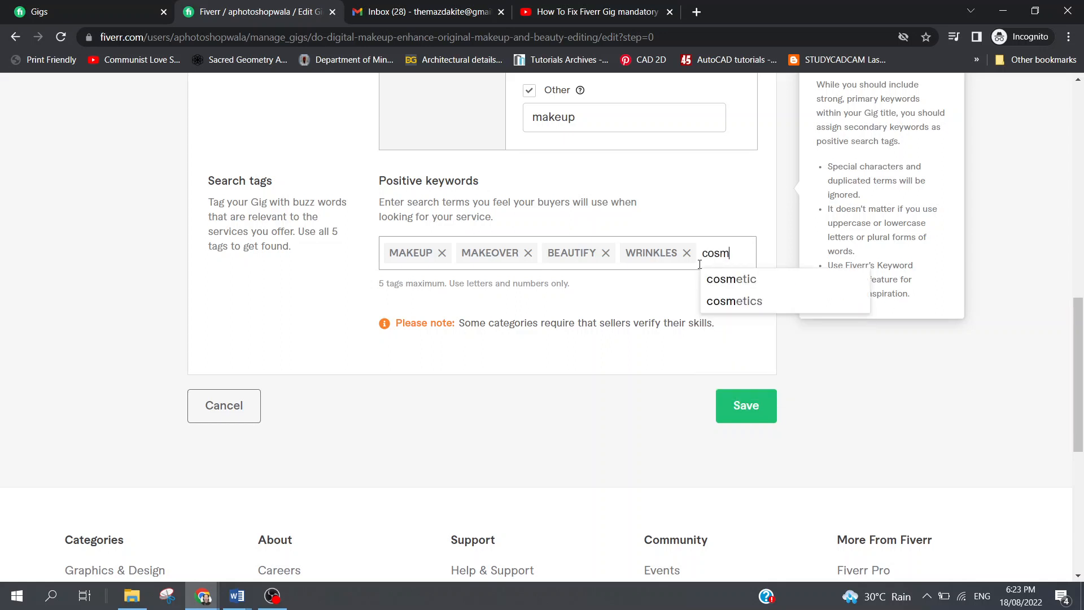
left_click(753, 280)
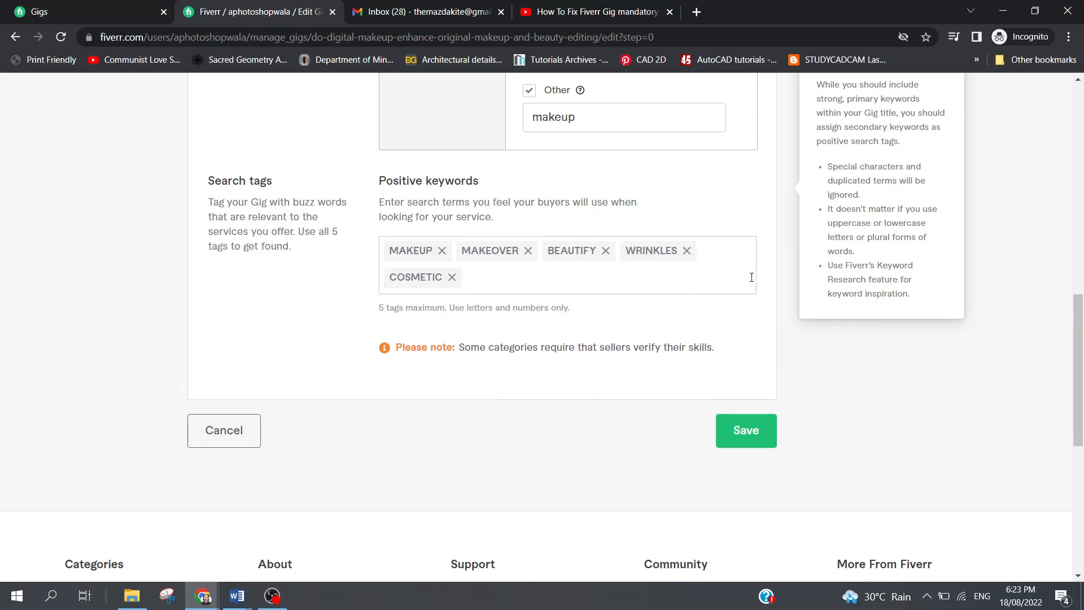
left_click(743, 437)
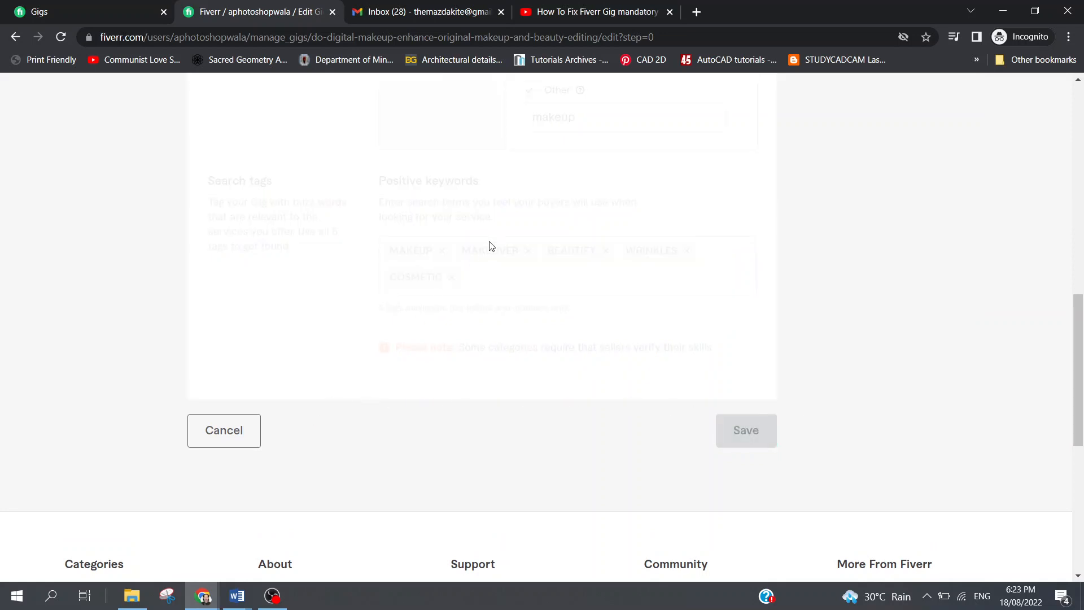
left_click(253, 444)
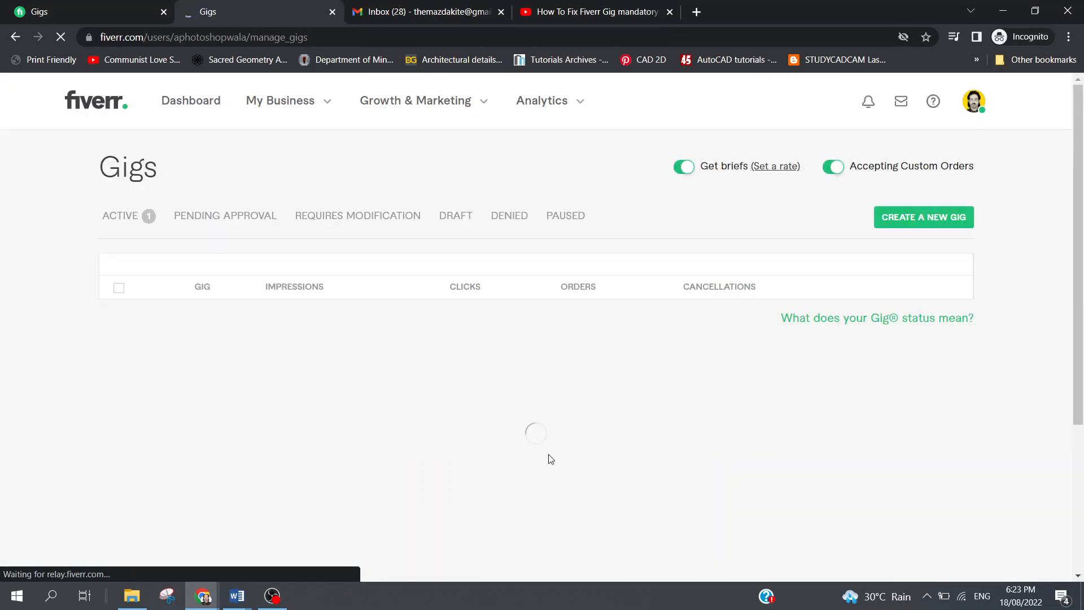
Step: Examine the impressions and clicks statistics of the digital makeup gig in the active gigs list
scroll(451, 435, "down", 2)
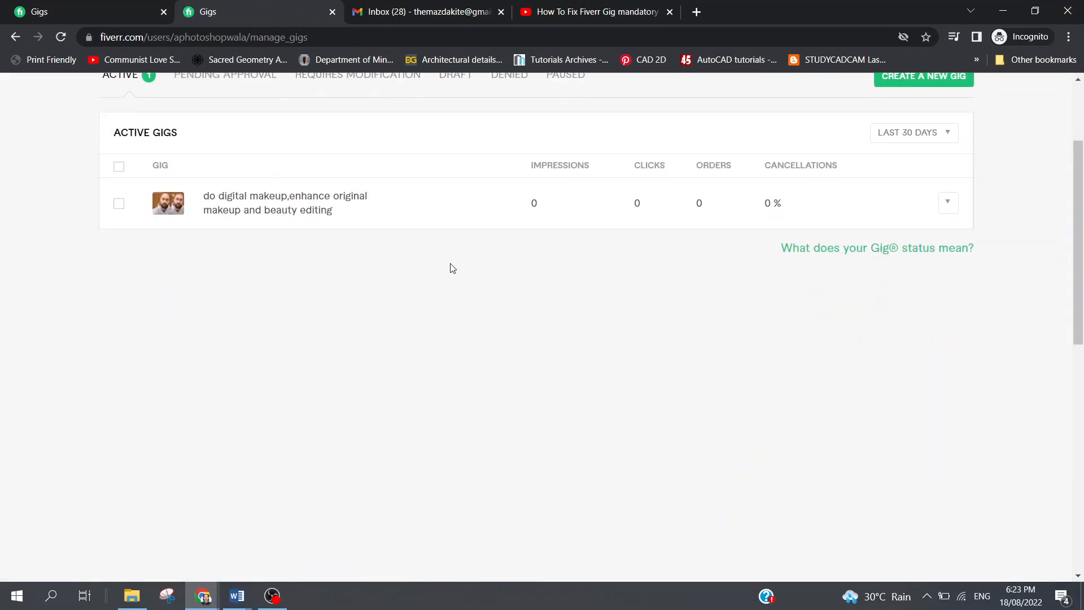
scroll(452, 268, "up", 2)
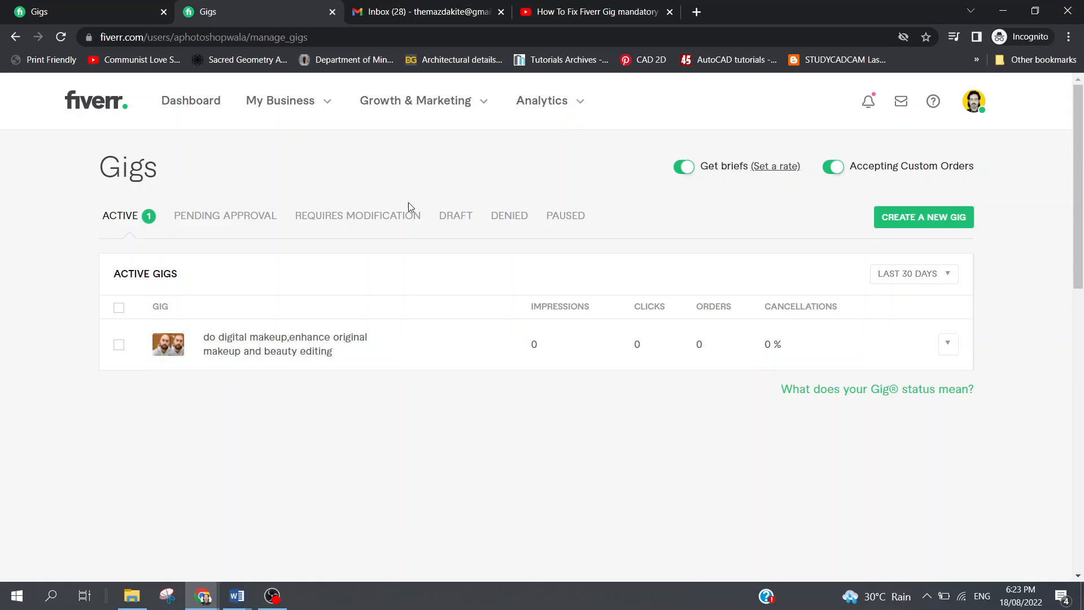
left_click_drag(525, 353, 587, 352)
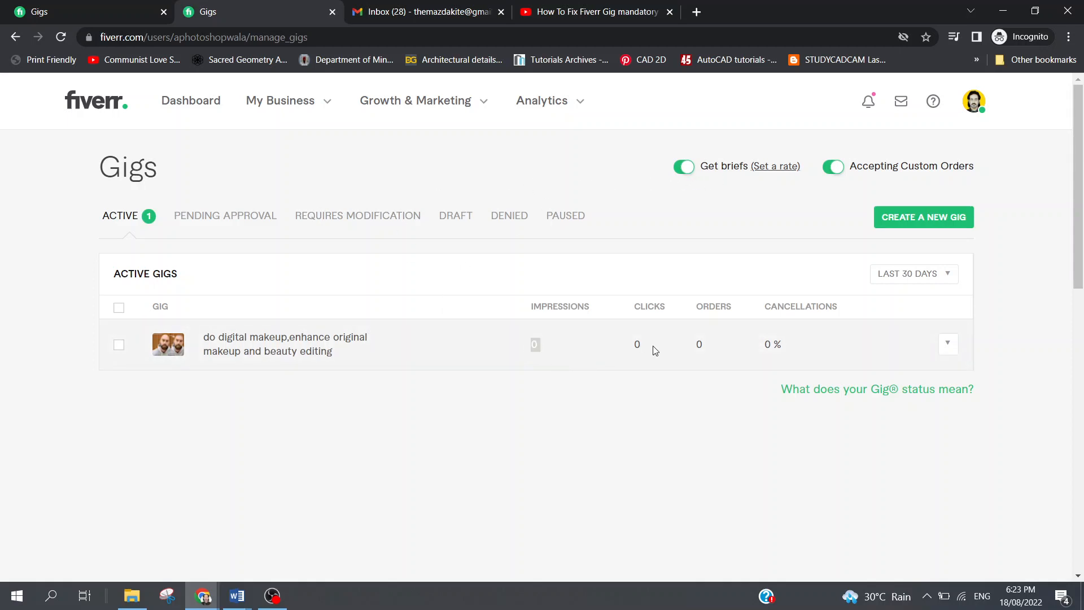
left_click_drag(652, 346, 593, 346)
left_click_drag(519, 346, 592, 345)
left_click_drag(663, 345, 570, 346)
left_click_drag(500, 345, 578, 345)
left_click_drag(650, 345, 570, 346)
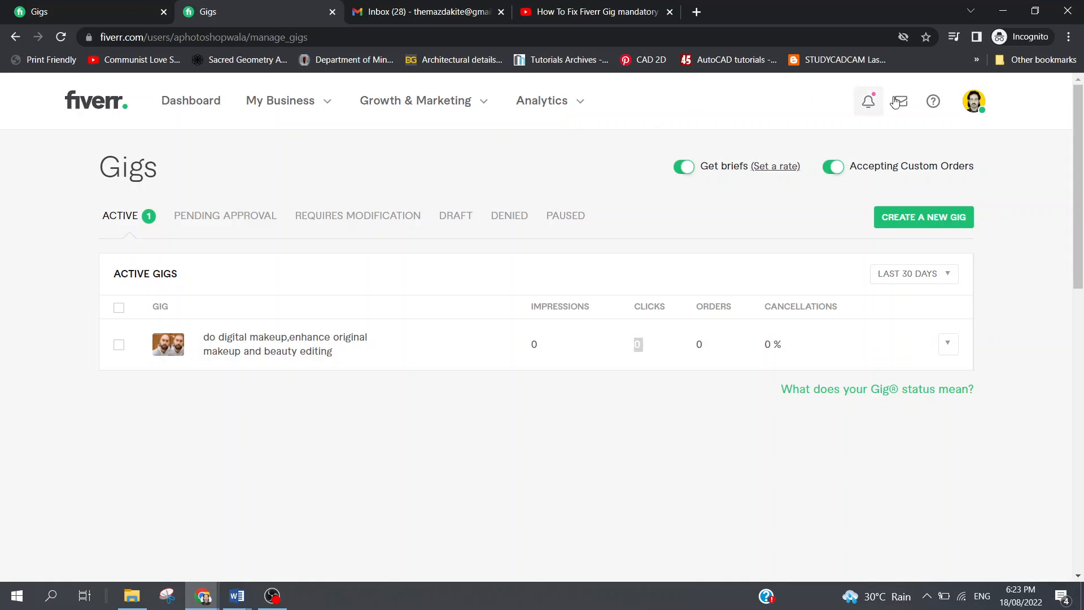
Step: Copy the digital makeup gig's title from the active gigs list
left_click(975, 109)
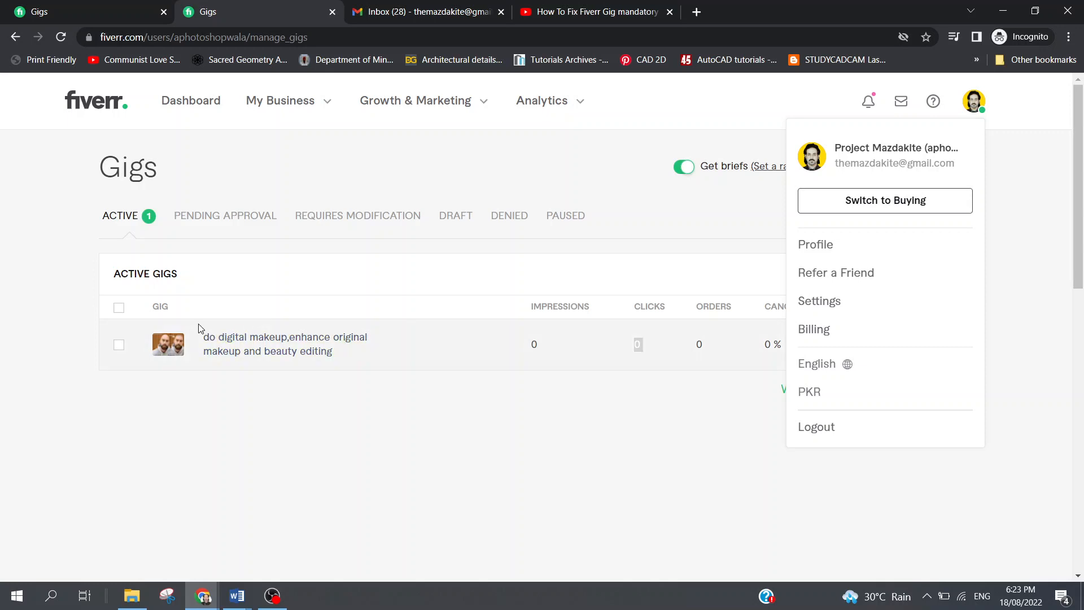
left_click_drag(200, 332, 312, 354)
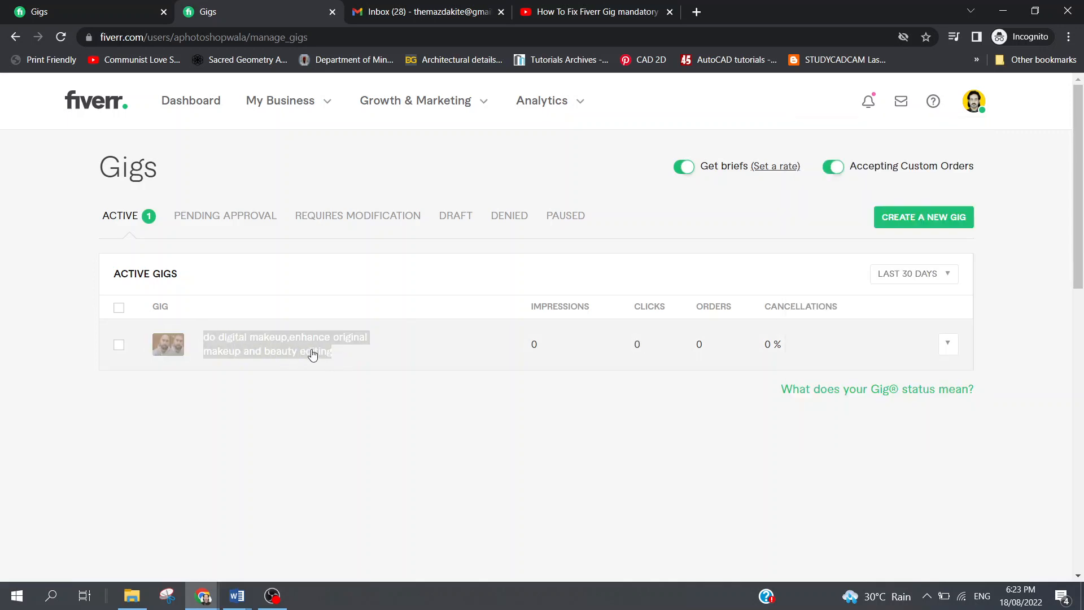
right_click(299, 354)
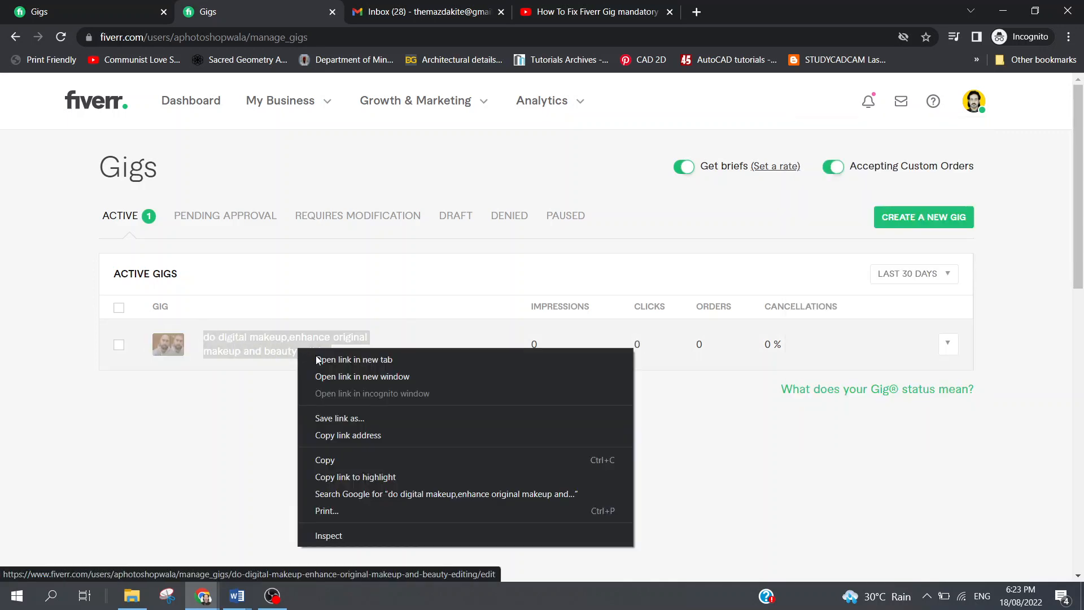
left_click(349, 461)
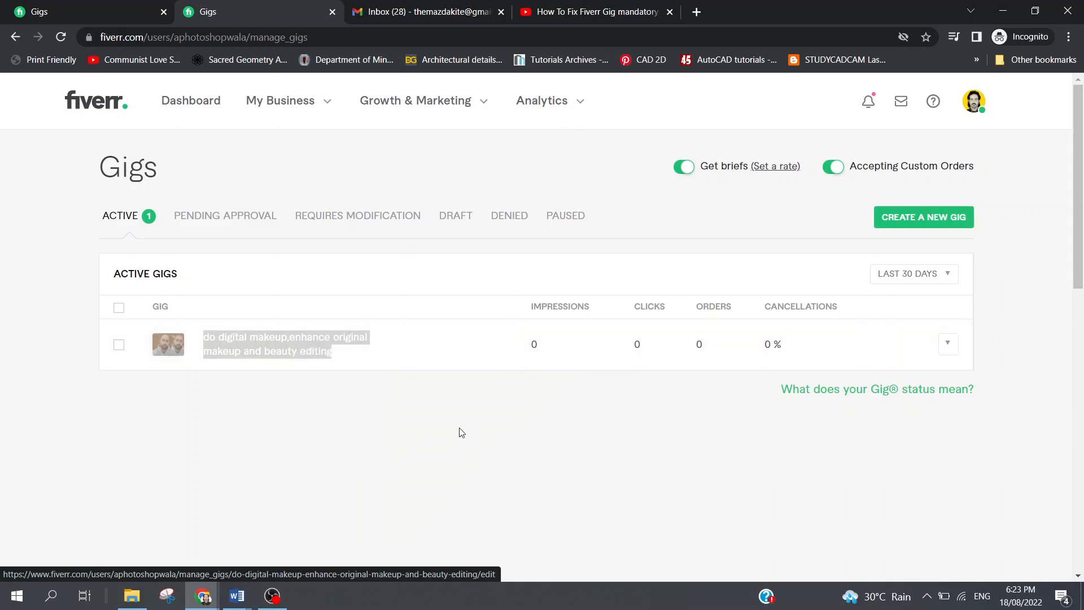
left_click(457, 430)
Step: Switch the account to buying mode and search the marketplace for "do digital makeup,enhance original makeup and beauty editing"
left_click(977, 110)
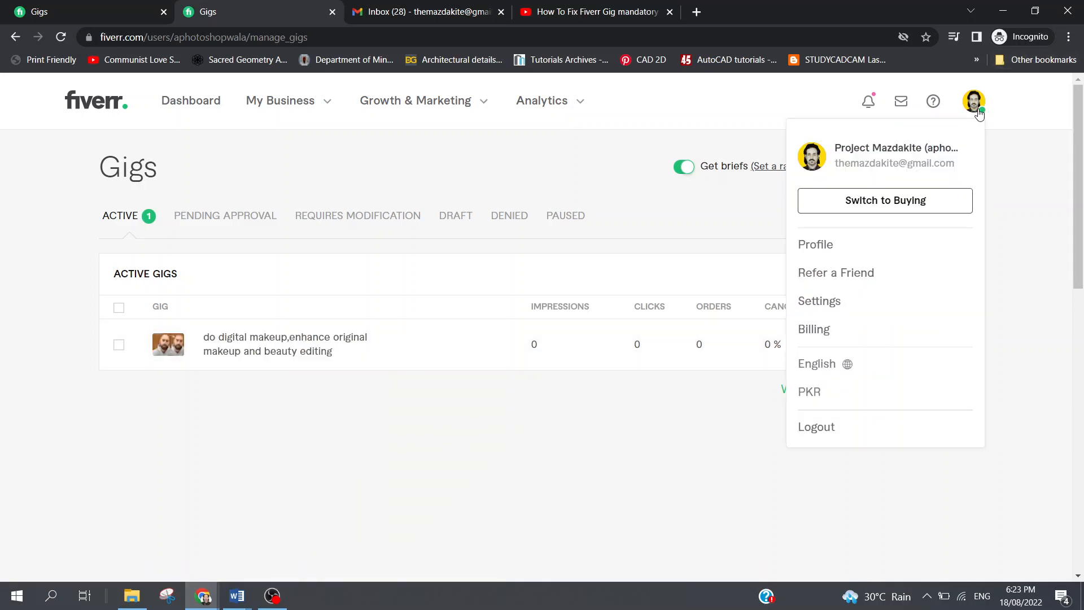
left_click(899, 201)
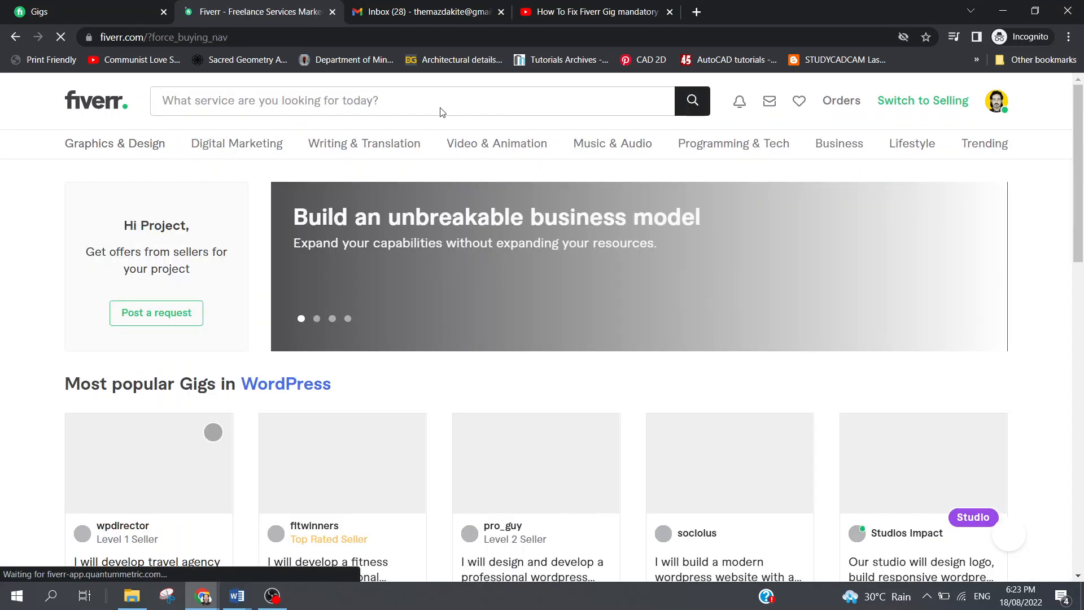
left_click(425, 100)
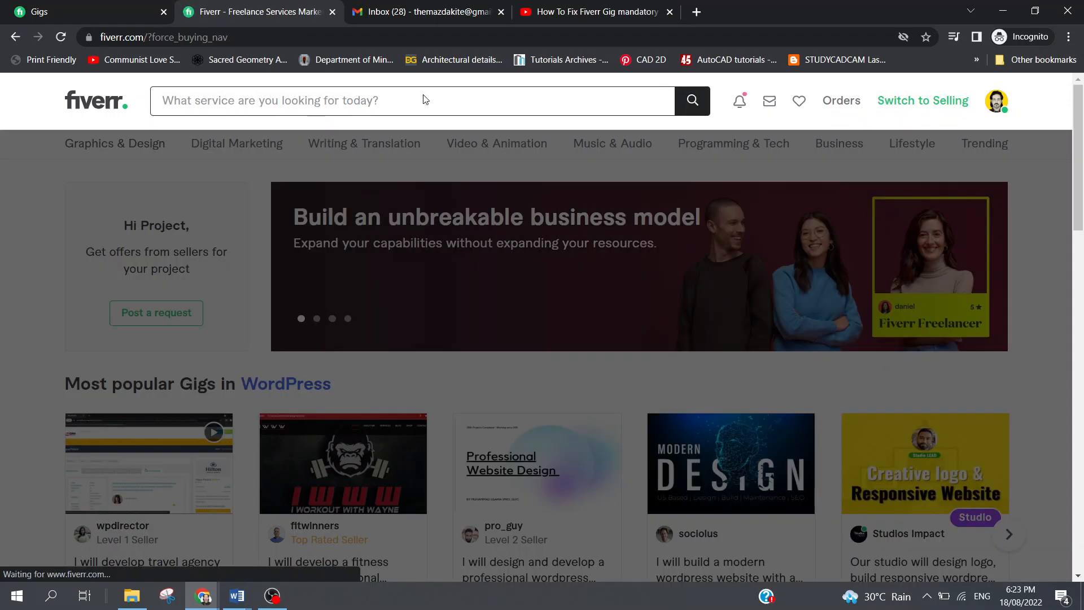
key("ctrl+v")
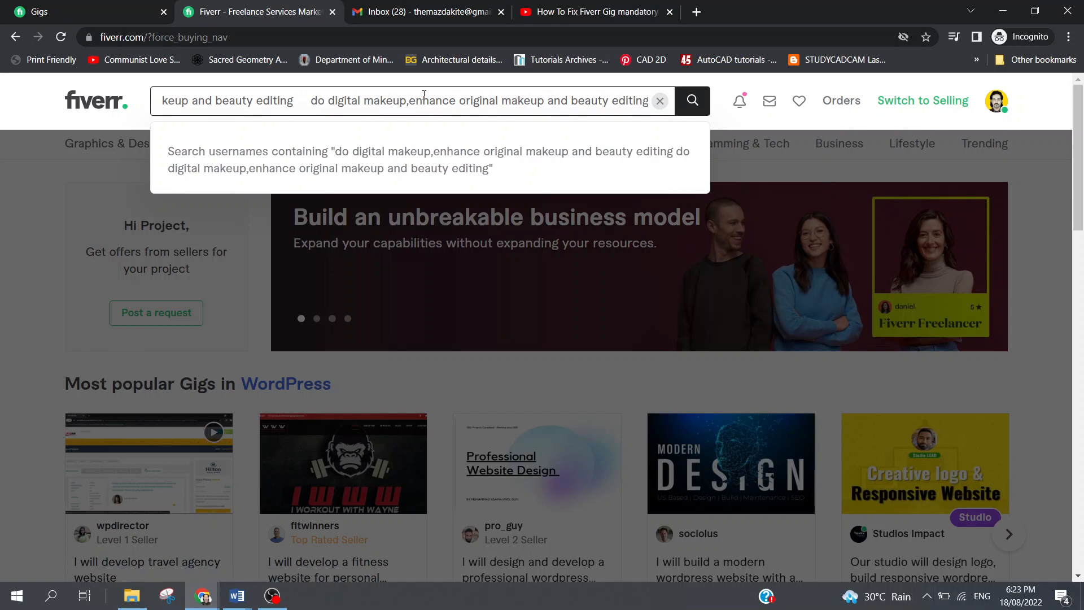
left_click_drag(303, 101, 22, 109)
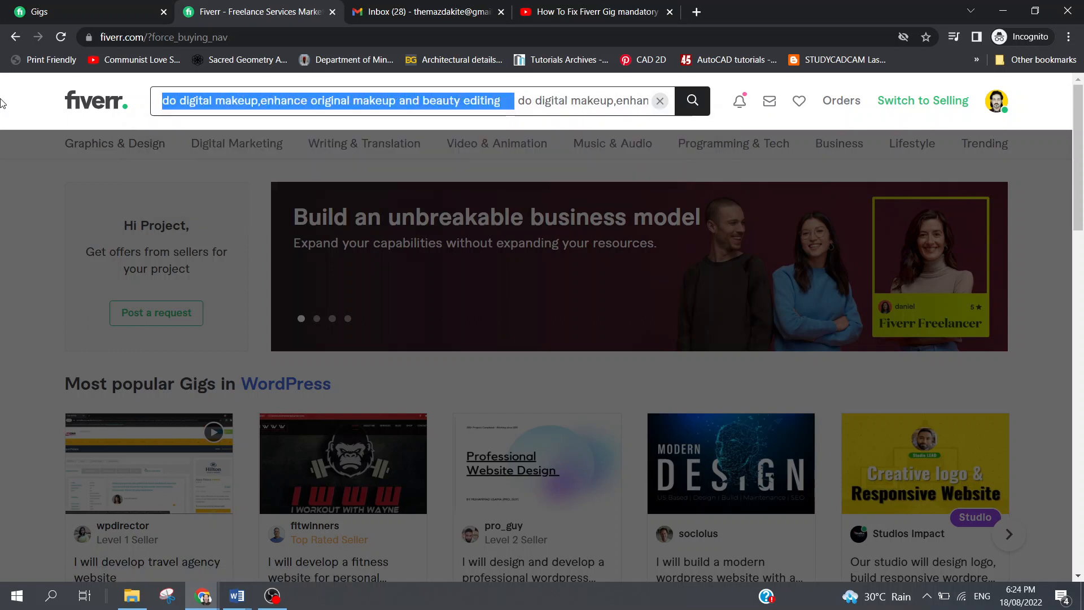
key("BackSpace")
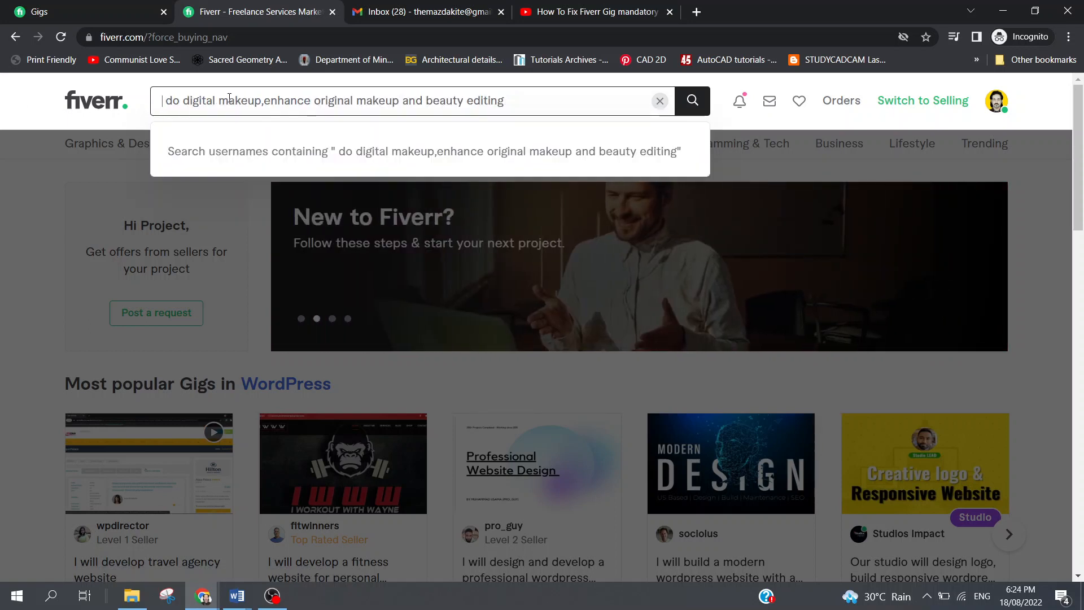
key("Delete")
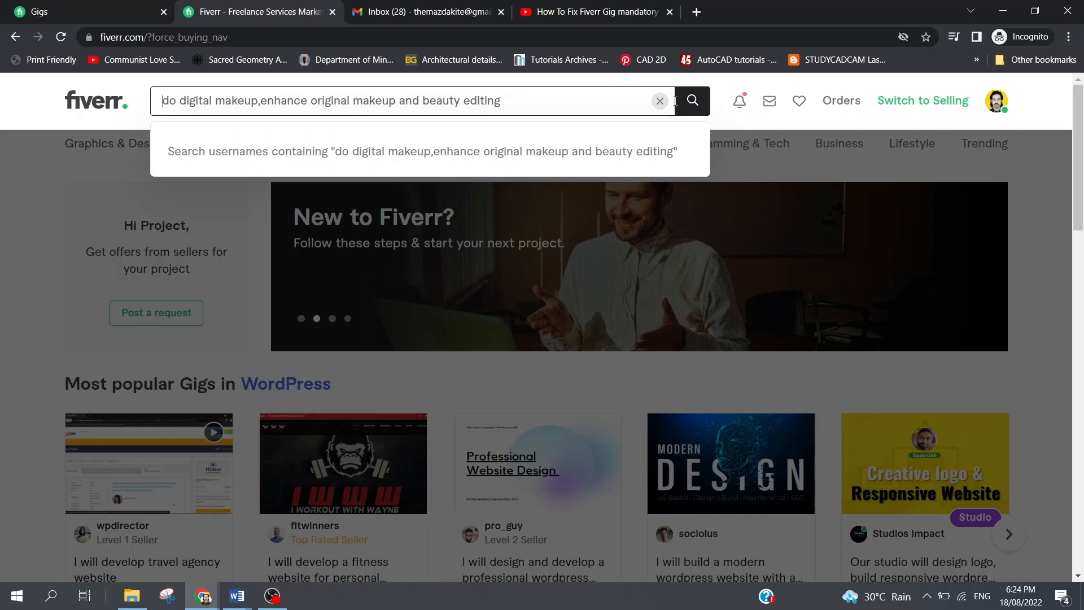
left_click(690, 100)
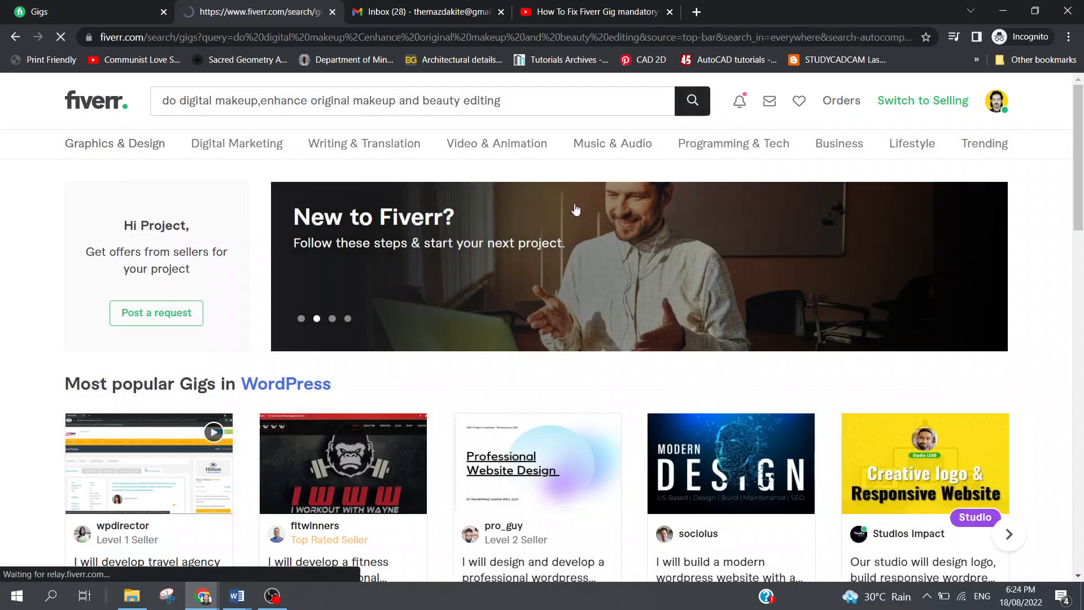
Step: Examine the number of available services and look for the published gig on the first page of search results
scroll(608, 244, "down", 3)
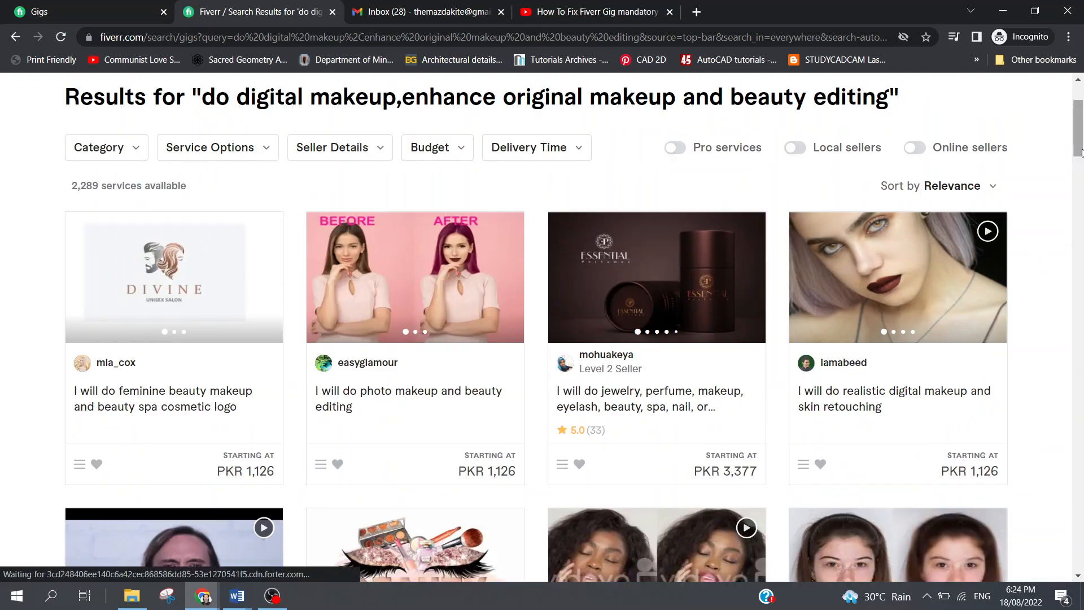
left_click_drag(1078, 149, 1083, 145)
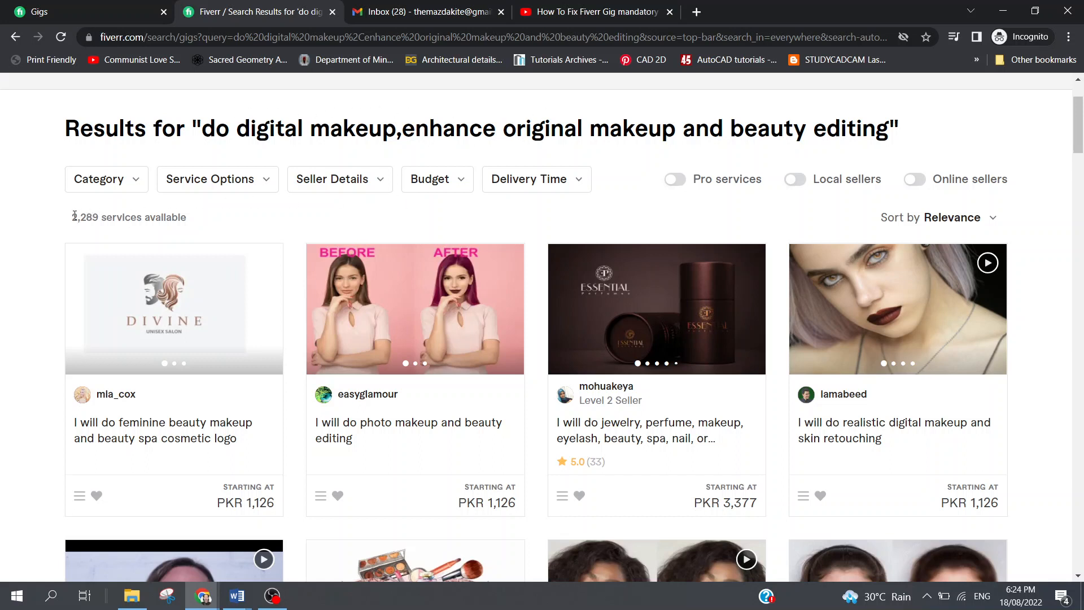
left_click_drag(75, 216, 104, 218)
left_click(119, 219)
left_click_drag(1080, 139, 1080, 493)
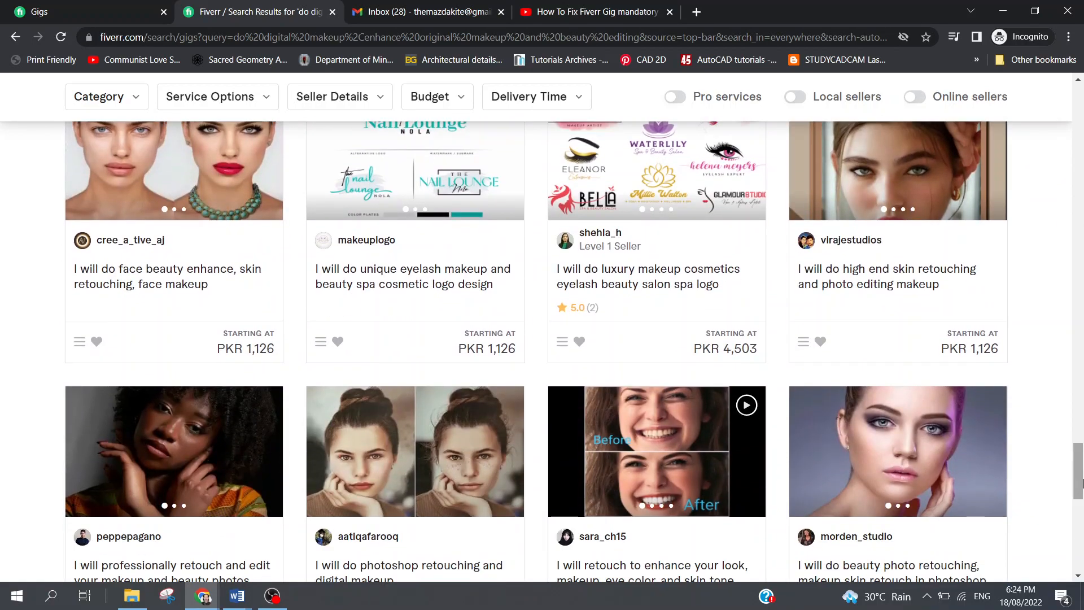
scroll(1017, 278, "down", 2)
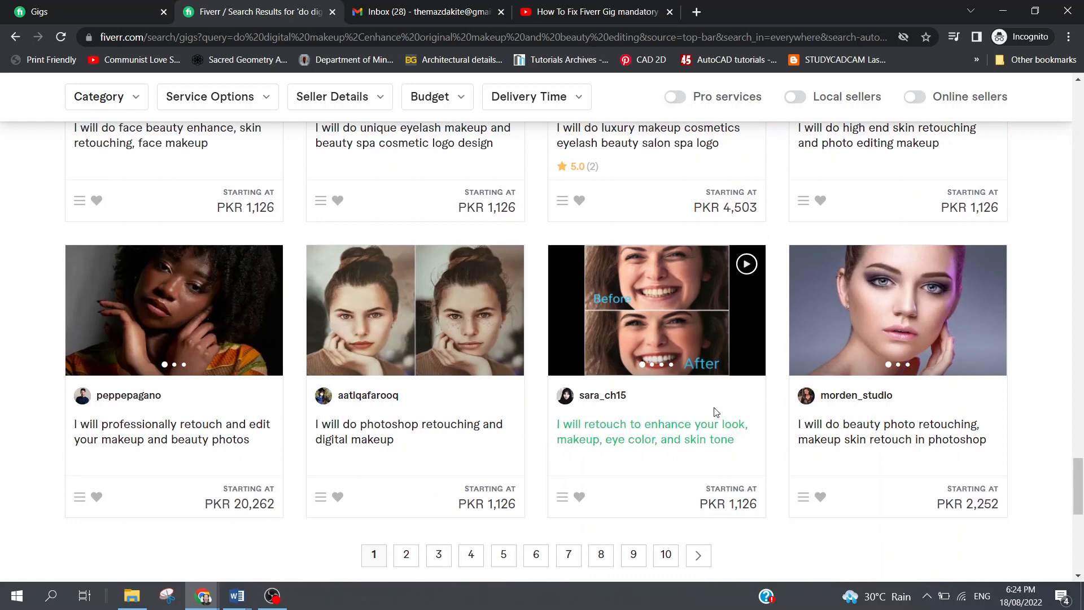
scroll(716, 413, "down", 1)
Step: Look for the published digital makeup gig on pages 2 and 3 of the search results
left_click(408, 489)
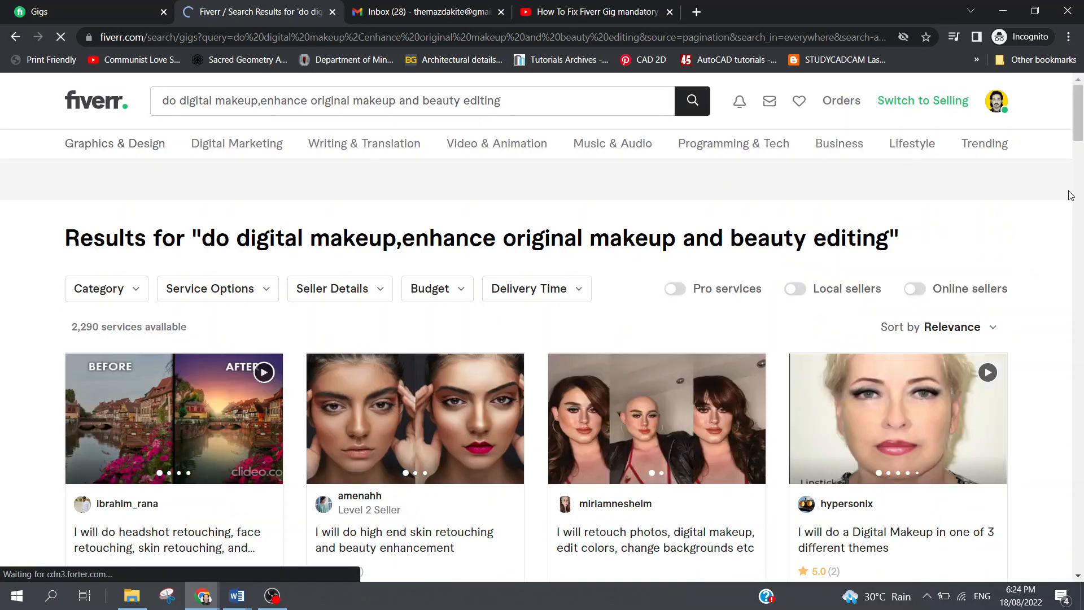
left_click_drag(1082, 149, 1077, 442)
scroll(956, 447, "down", 8)
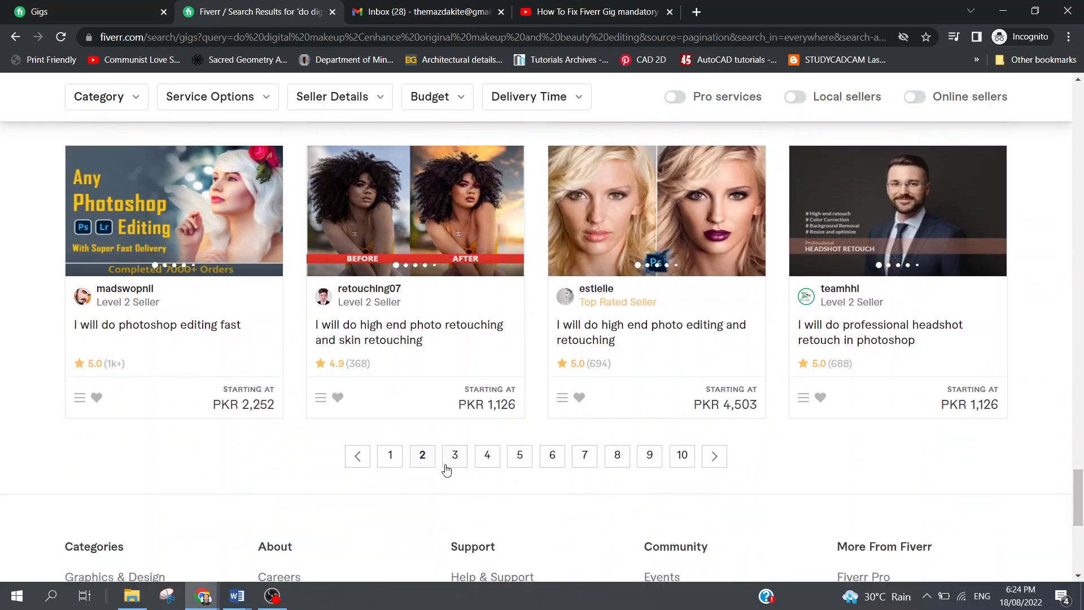
left_click(454, 458)
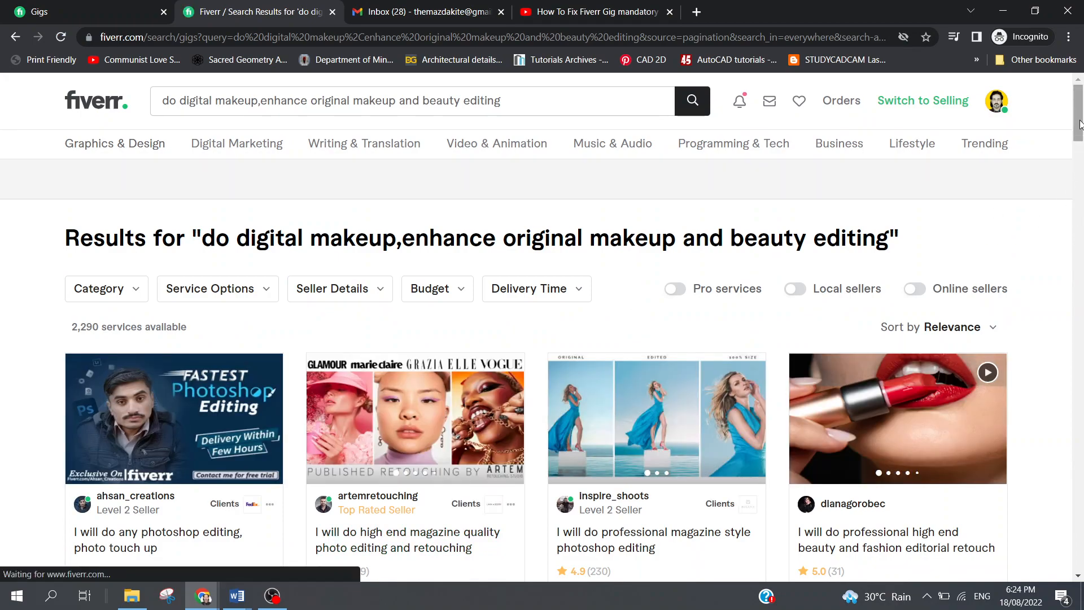
left_click_drag(1077, 125, 1081, 502)
scroll(847, 477, "down", 5)
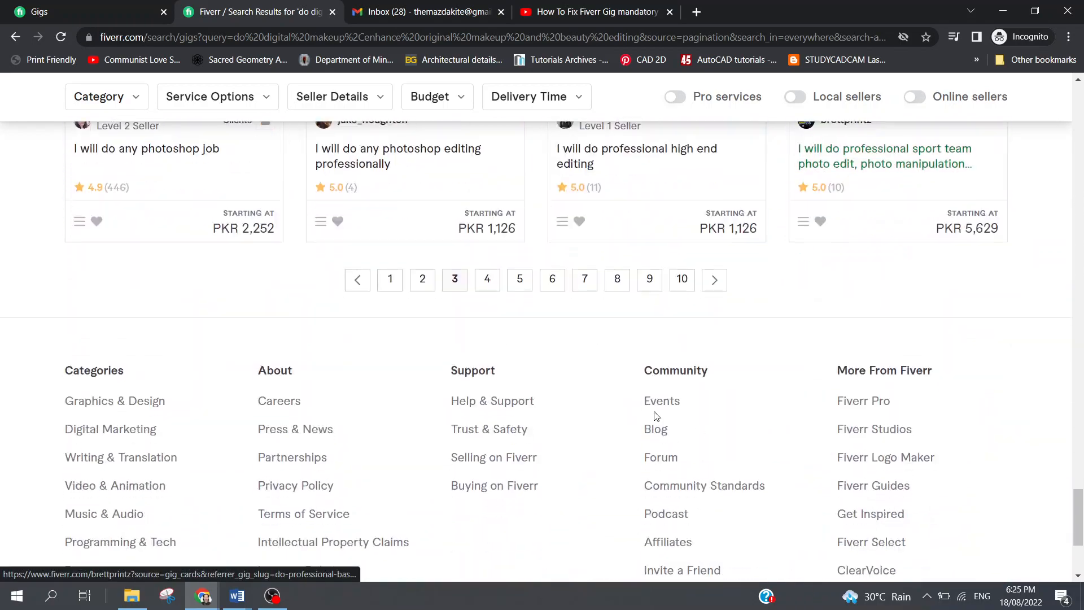
Step: Check pages 4 and 5 of the search results for the published digital makeup gig
left_click(487, 279)
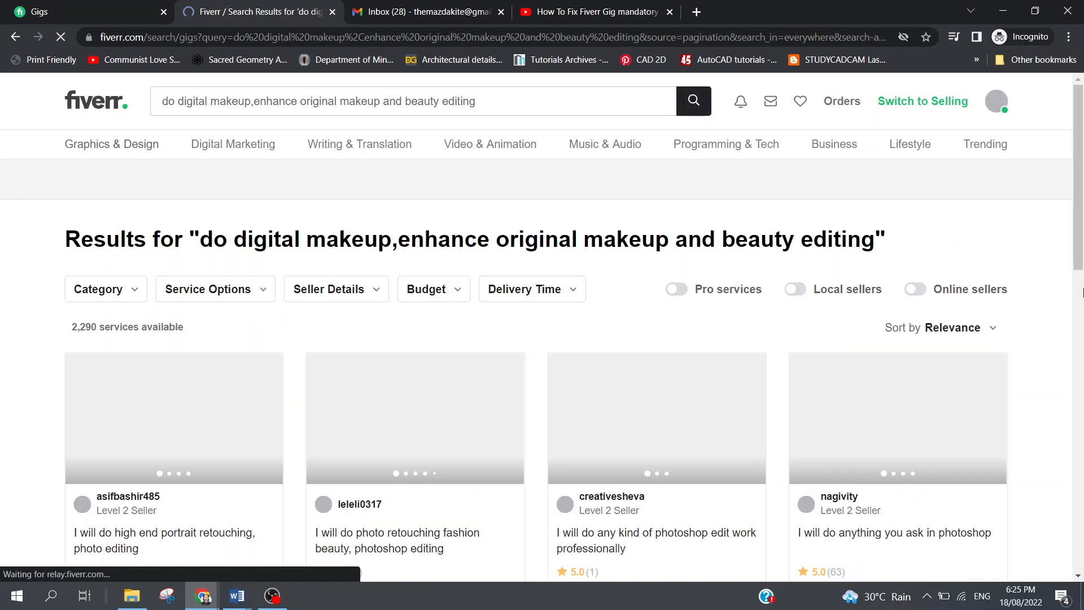
left_click_drag(1079, 138, 1079, 435)
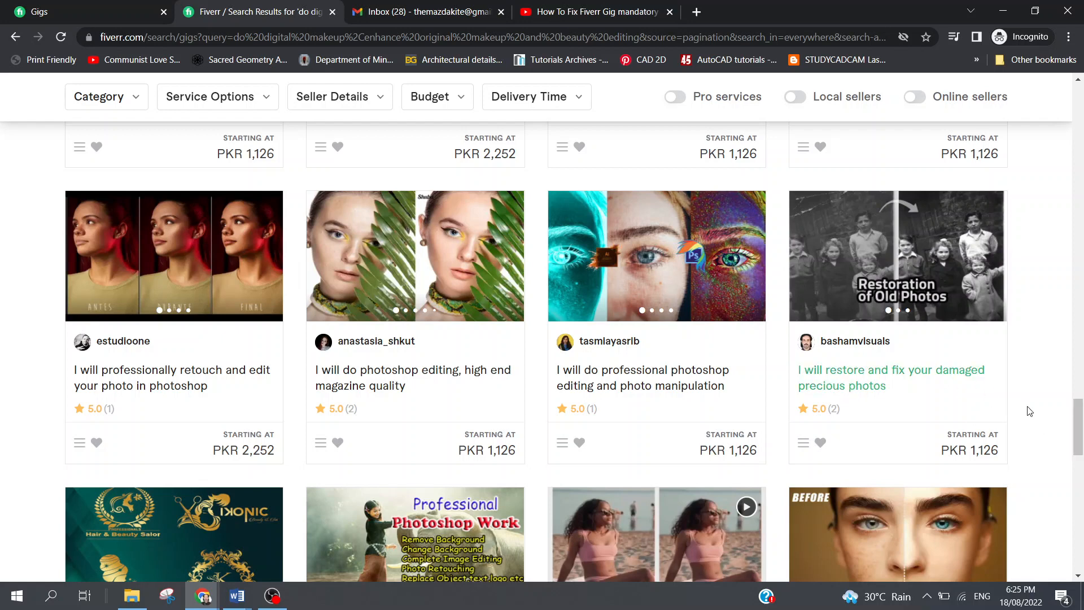
left_click_drag(1079, 427, 1081, 470)
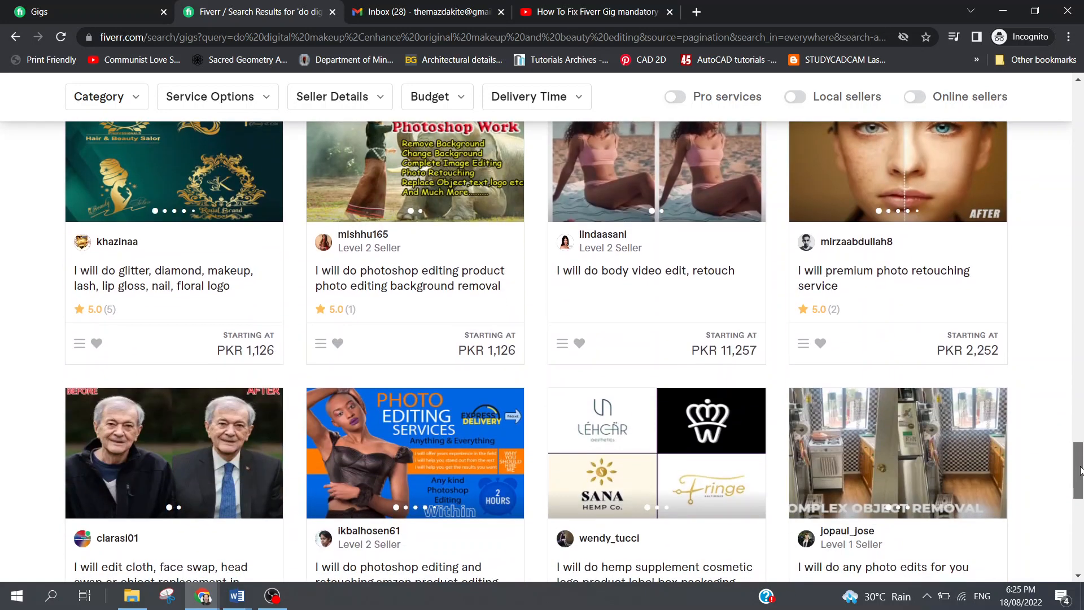
scroll(444, 454, "down", 4)
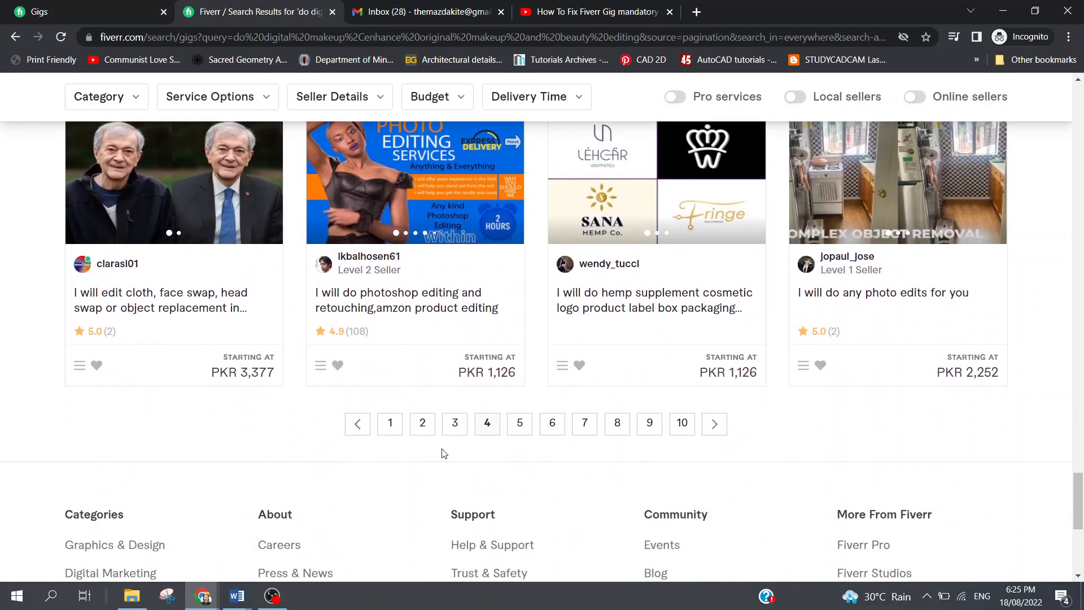
left_click(517, 427)
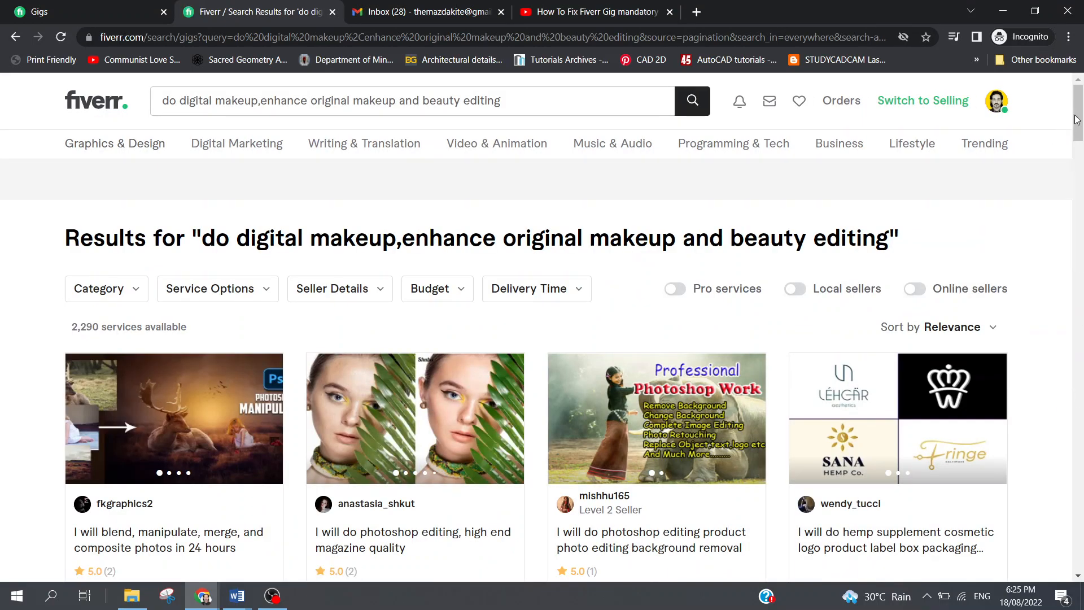
left_click_drag(1076, 119, 1080, 497)
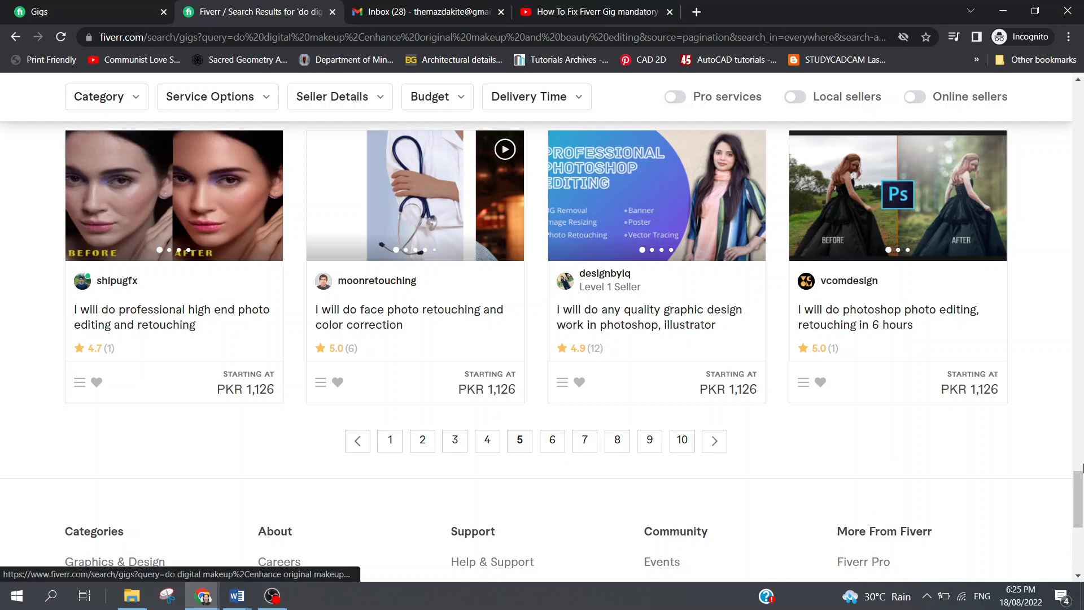
left_click_drag(1079, 500, 1078, 112)
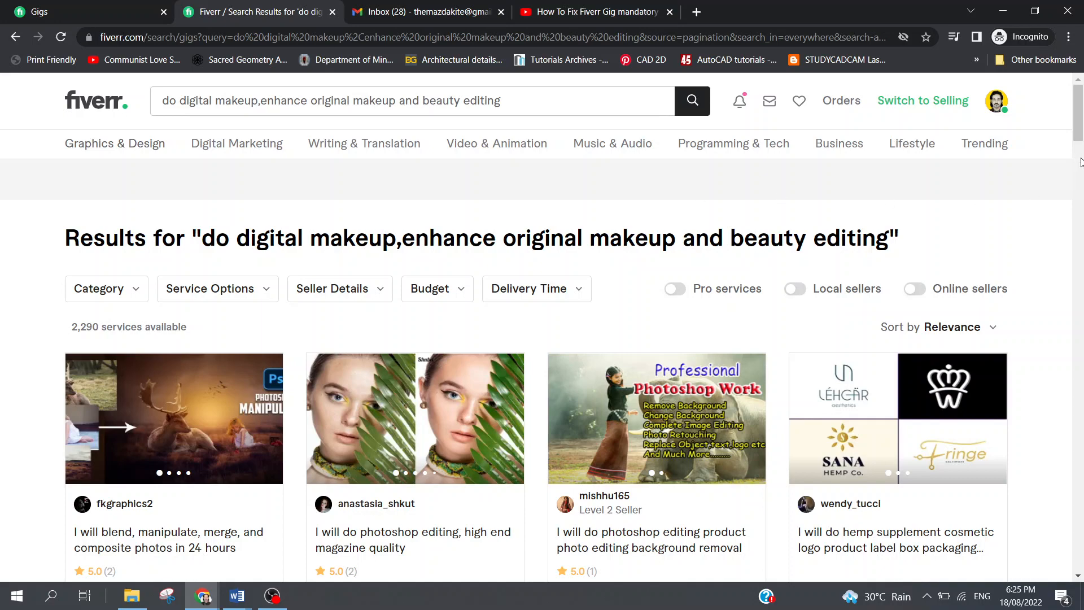
mouse_move(1079, 112)
left_mouse_down()
mouse_move(1078, 136)
mouse_move(1078, 109)
left_mouse_up()
mouse_move(1079, 109)
left_mouse_down()
mouse_move(1079, 124)
mouse_move(1079, 110)
left_mouse_up()
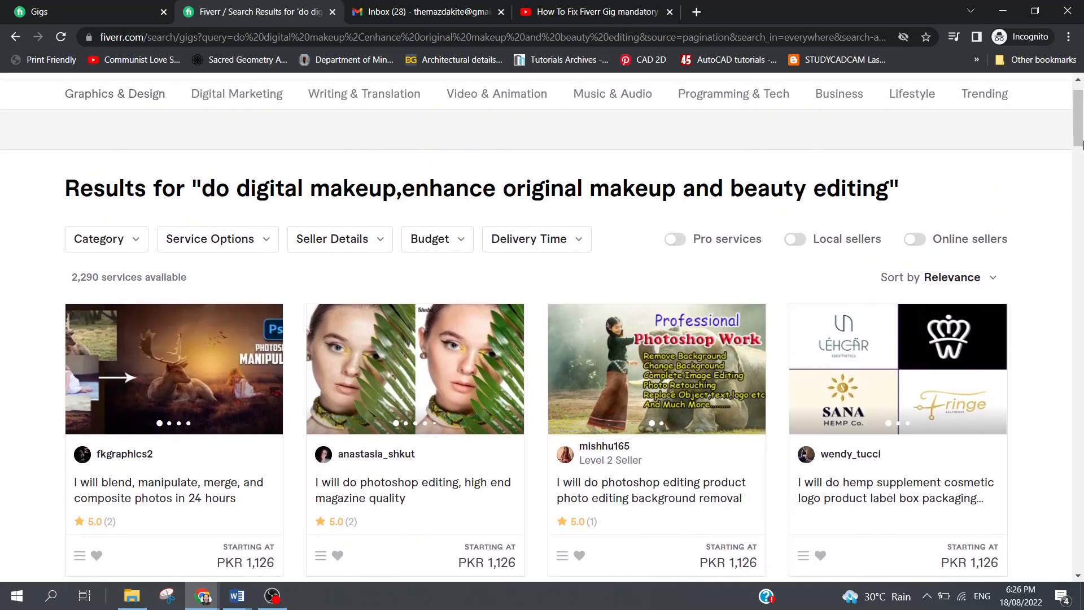
scroll(1080, 130, "up", 1)
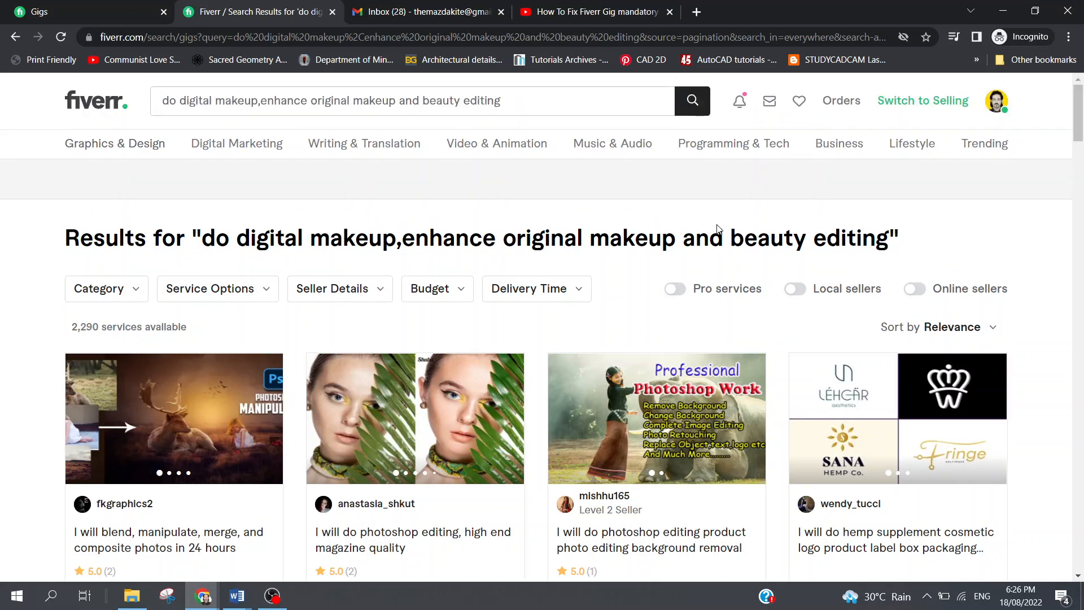
scroll(1080, 124, "down", 2)
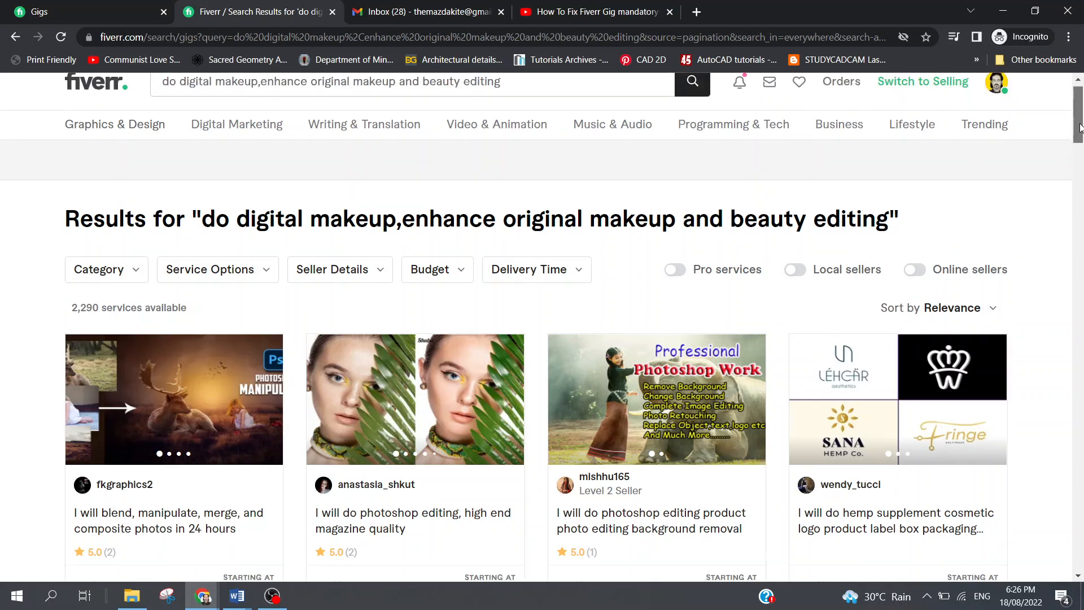
scroll(504, 395, "down", 5)
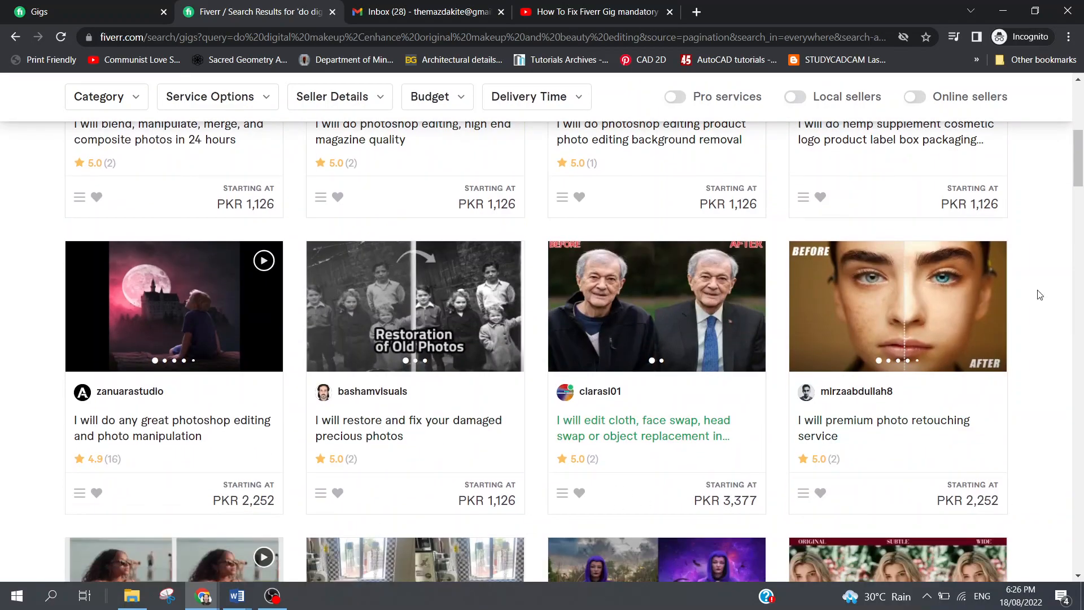
scroll(1082, 156, "up", 2)
left_click_drag(1082, 155, 1080, 370)
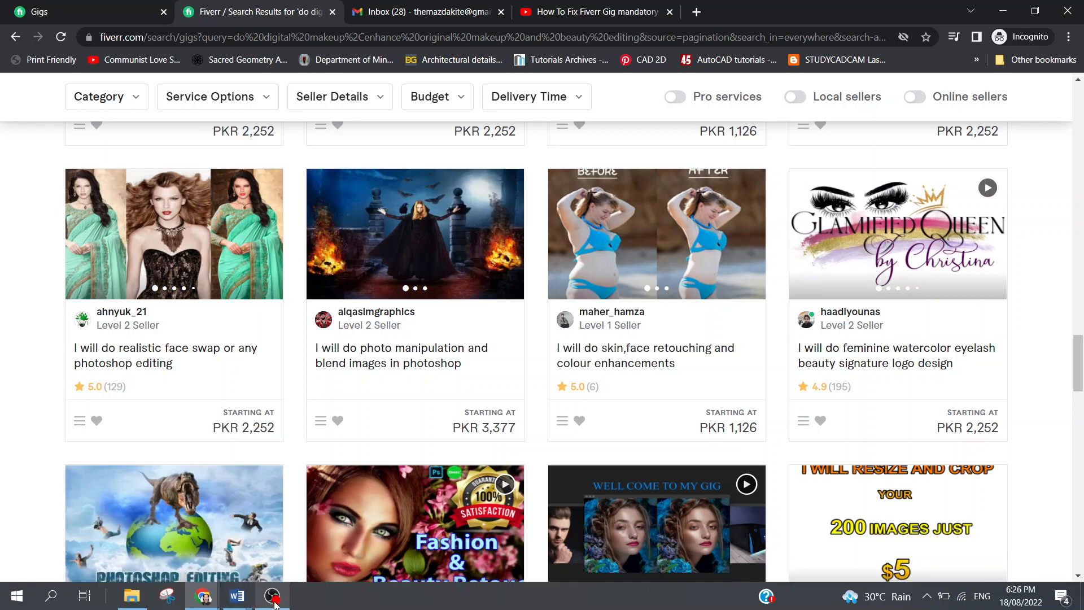
mouse_move(276, 602)
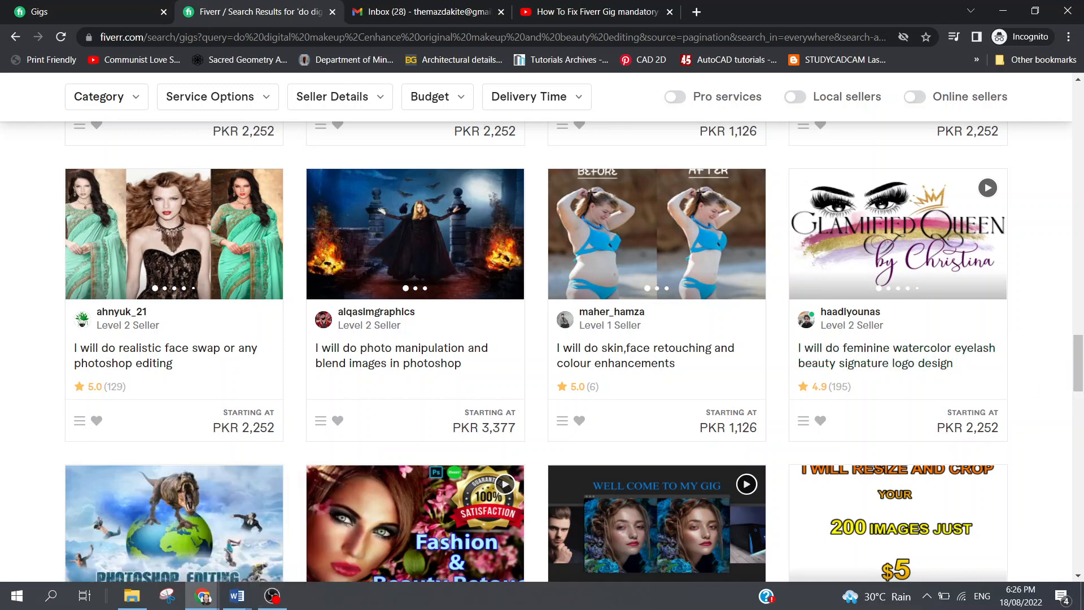
left_click(271, 597)
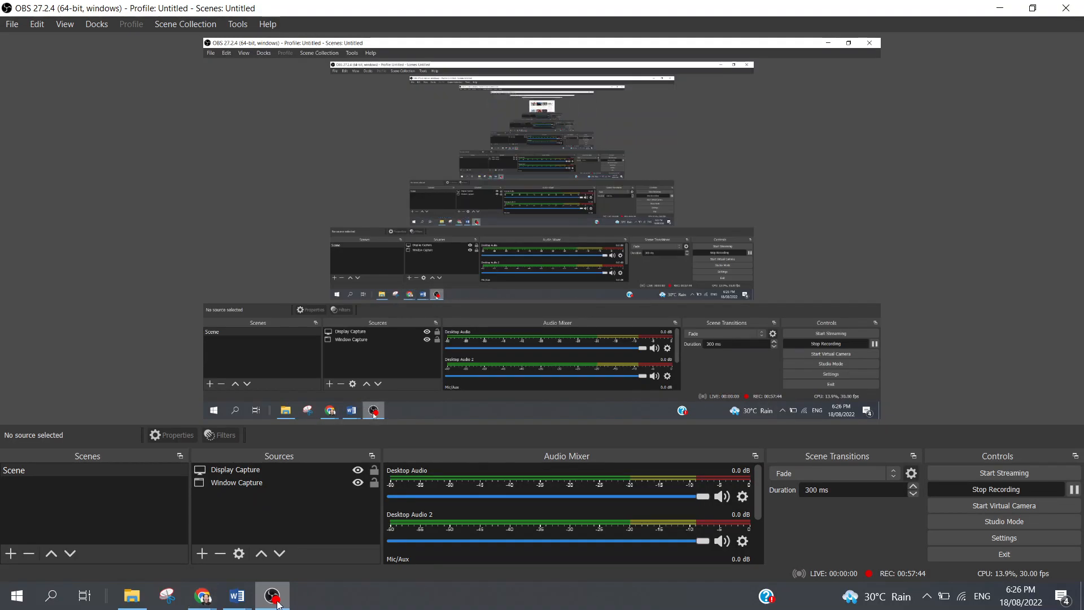